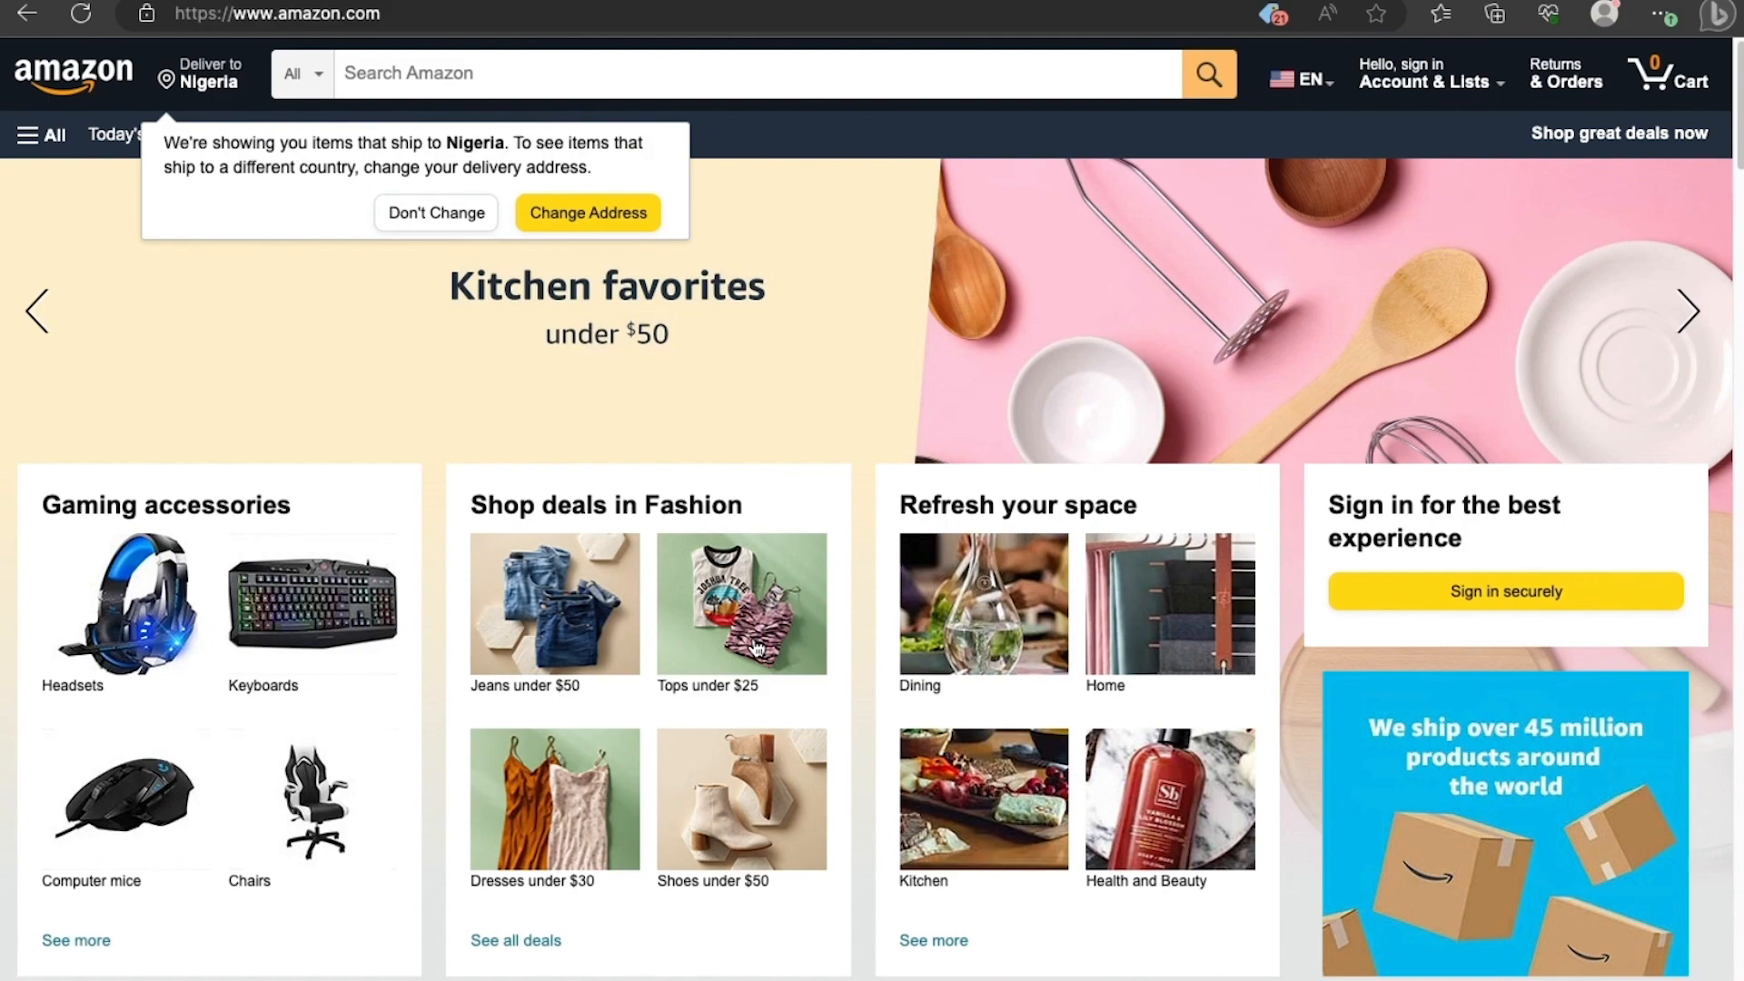
Open the harmonweb.com website in a new browser tab.
key(ctrl+t)
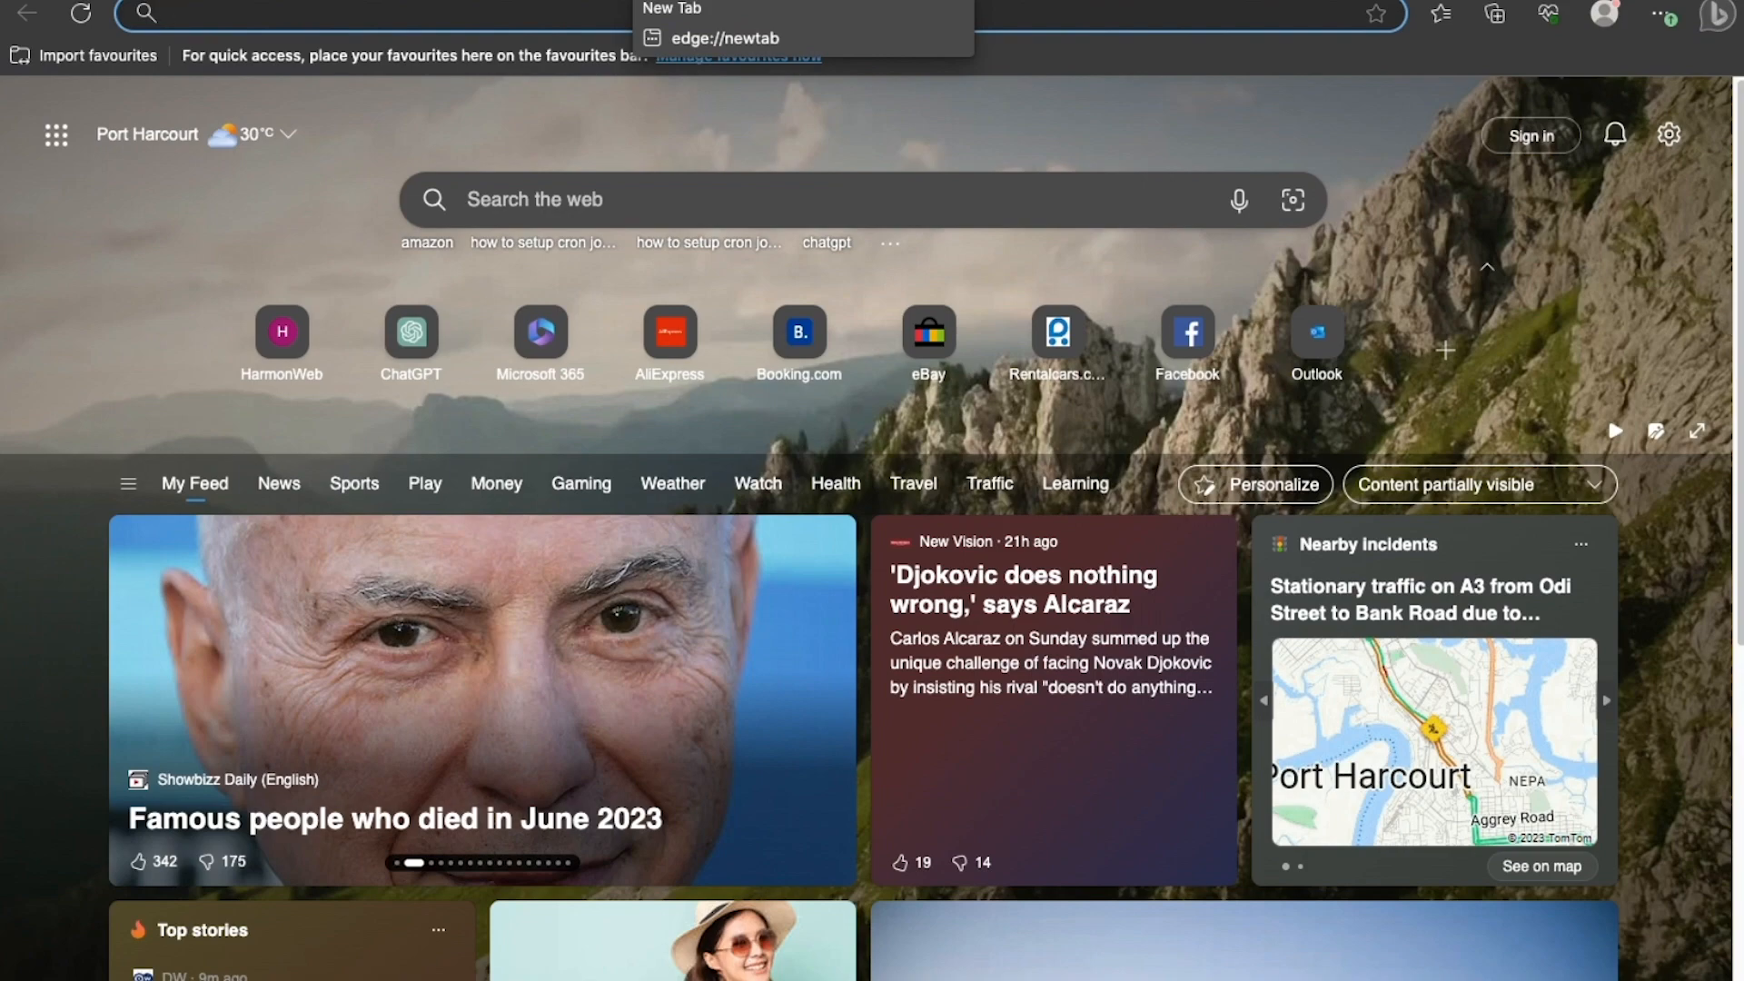
text(harmonweb.com)
key(Return)
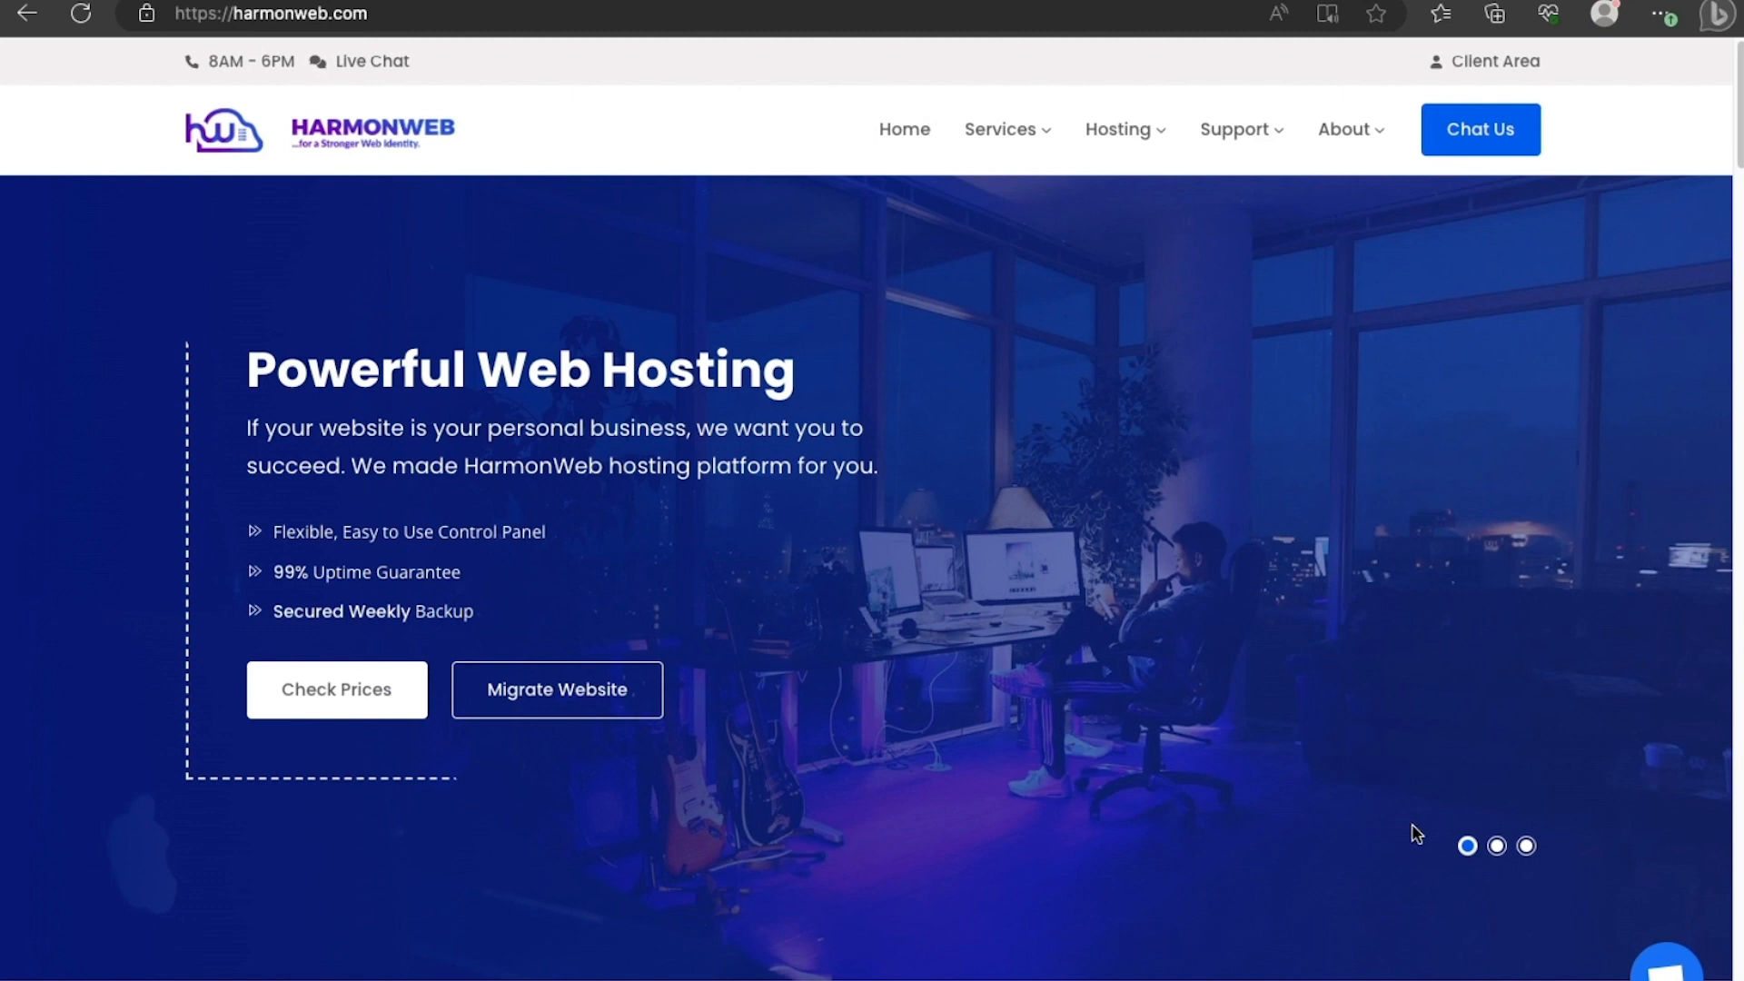
Search for the domain kamiradynasty.store using the Register Unique Domain form.
click(1526, 845)
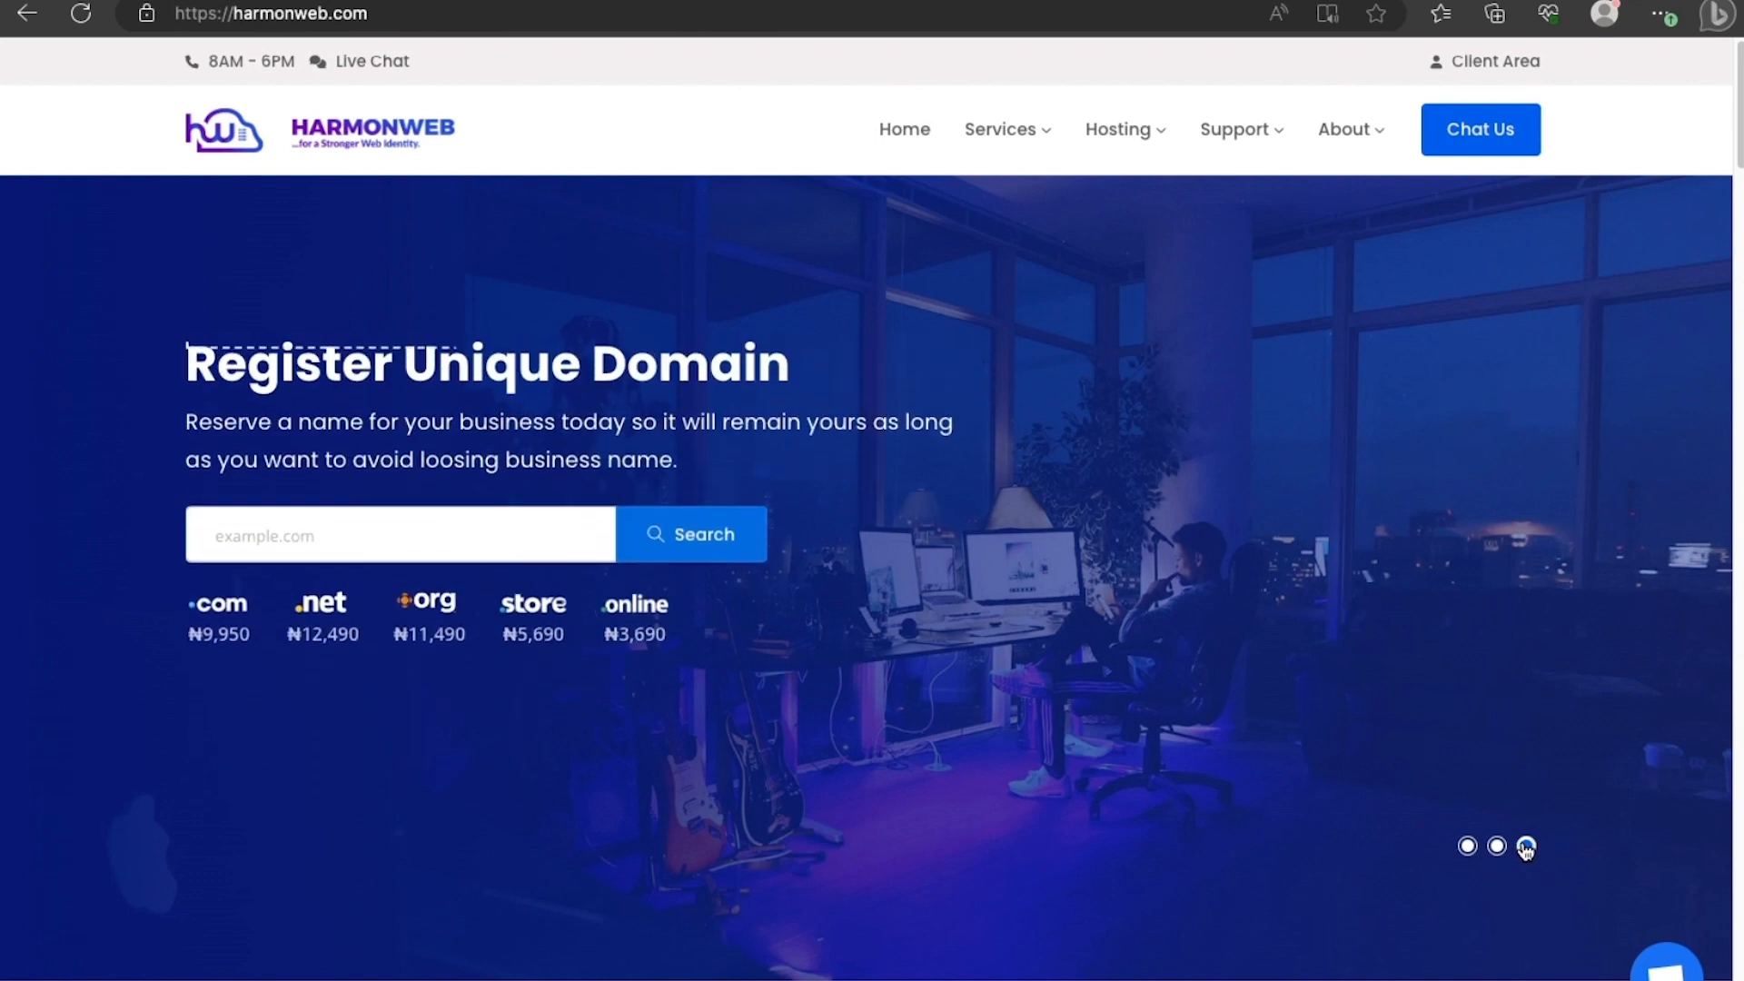
click(347, 529)
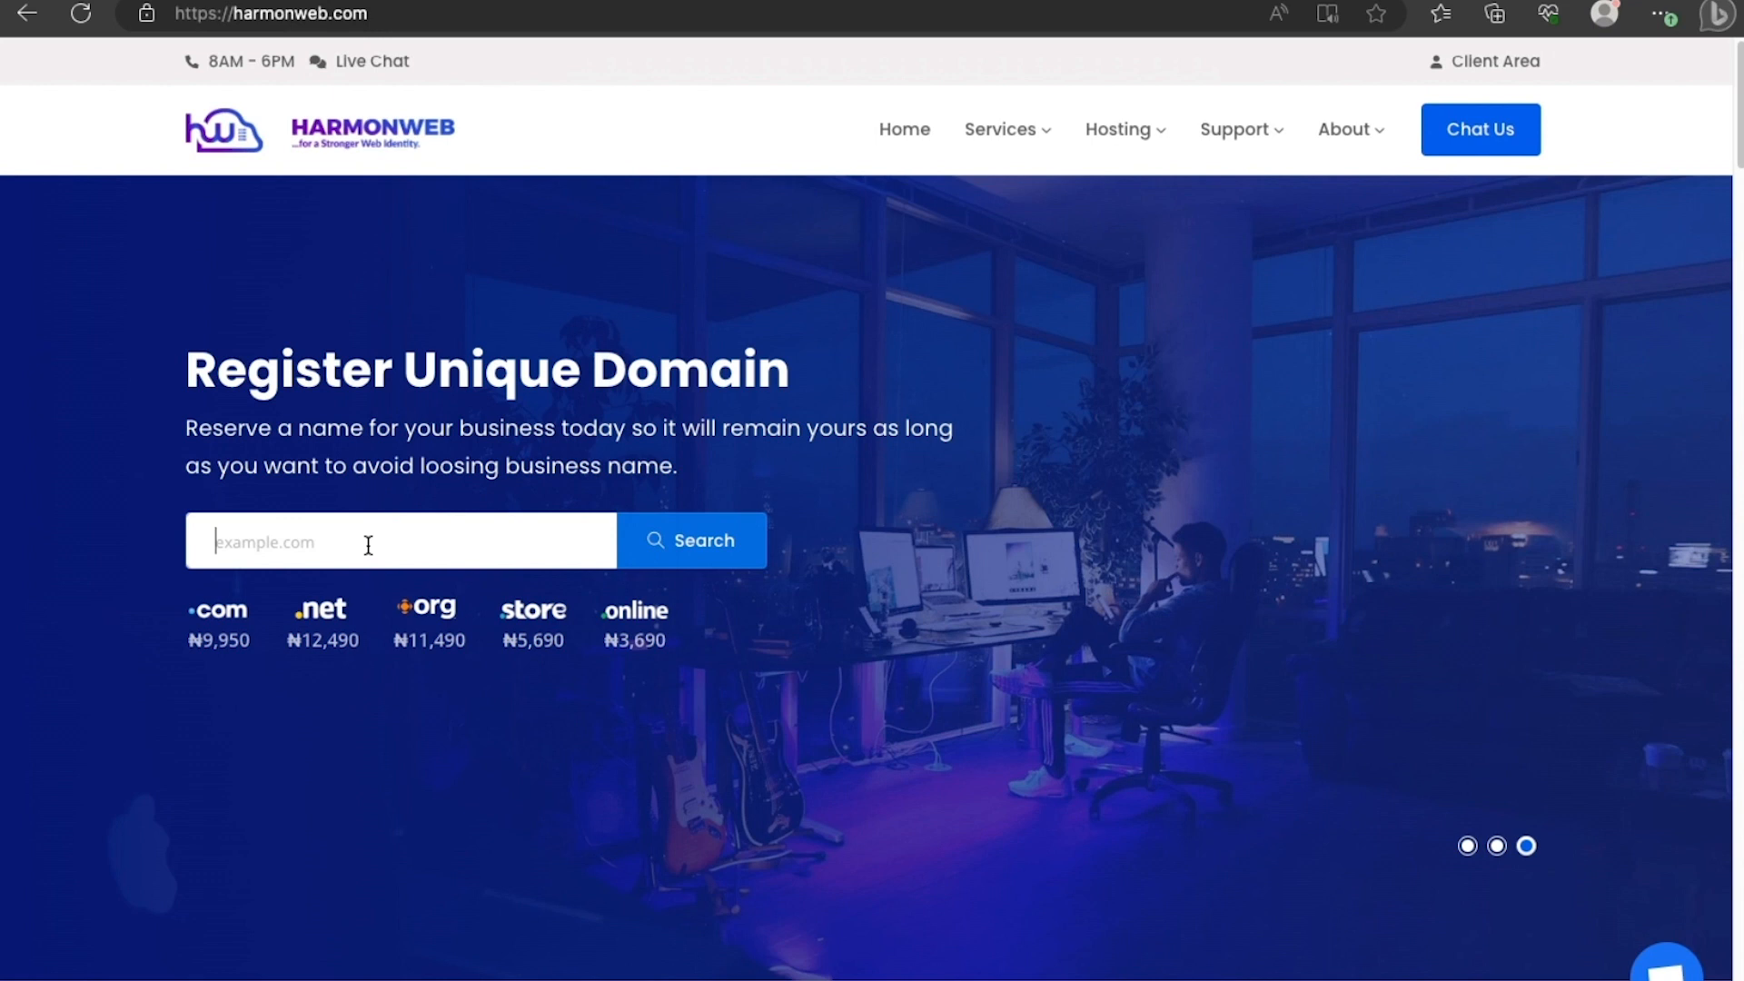
text(kamiradynasty.store)
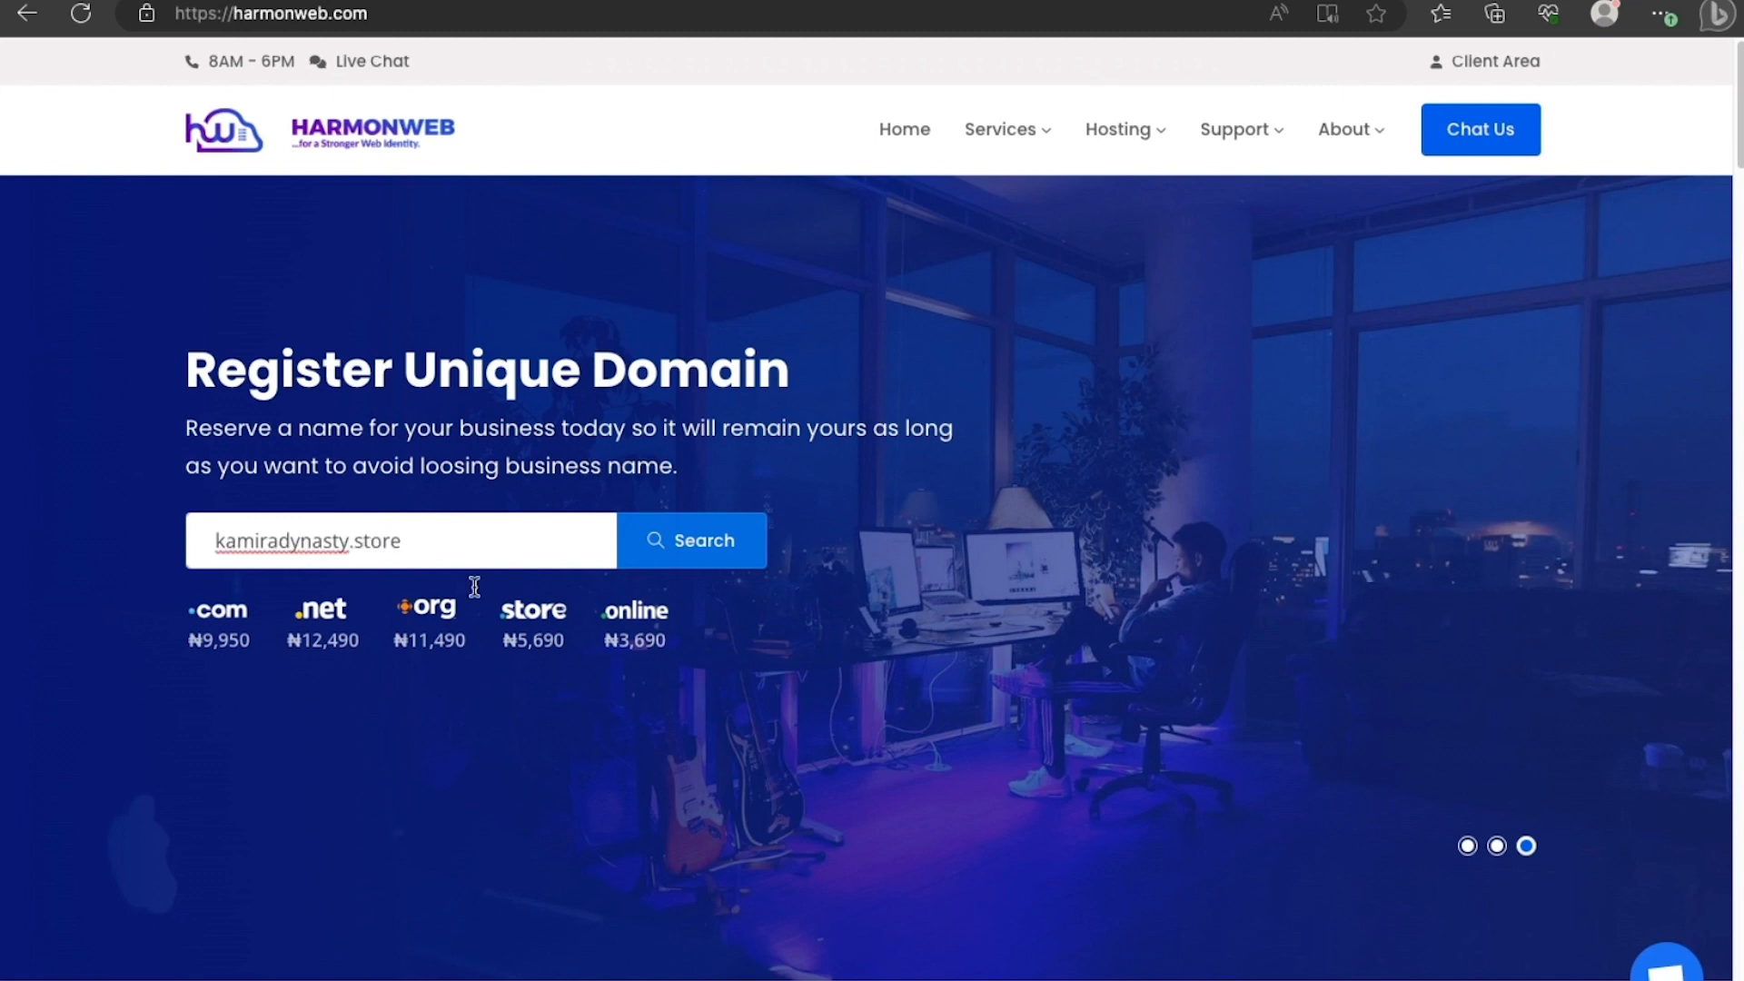
click(714, 549)
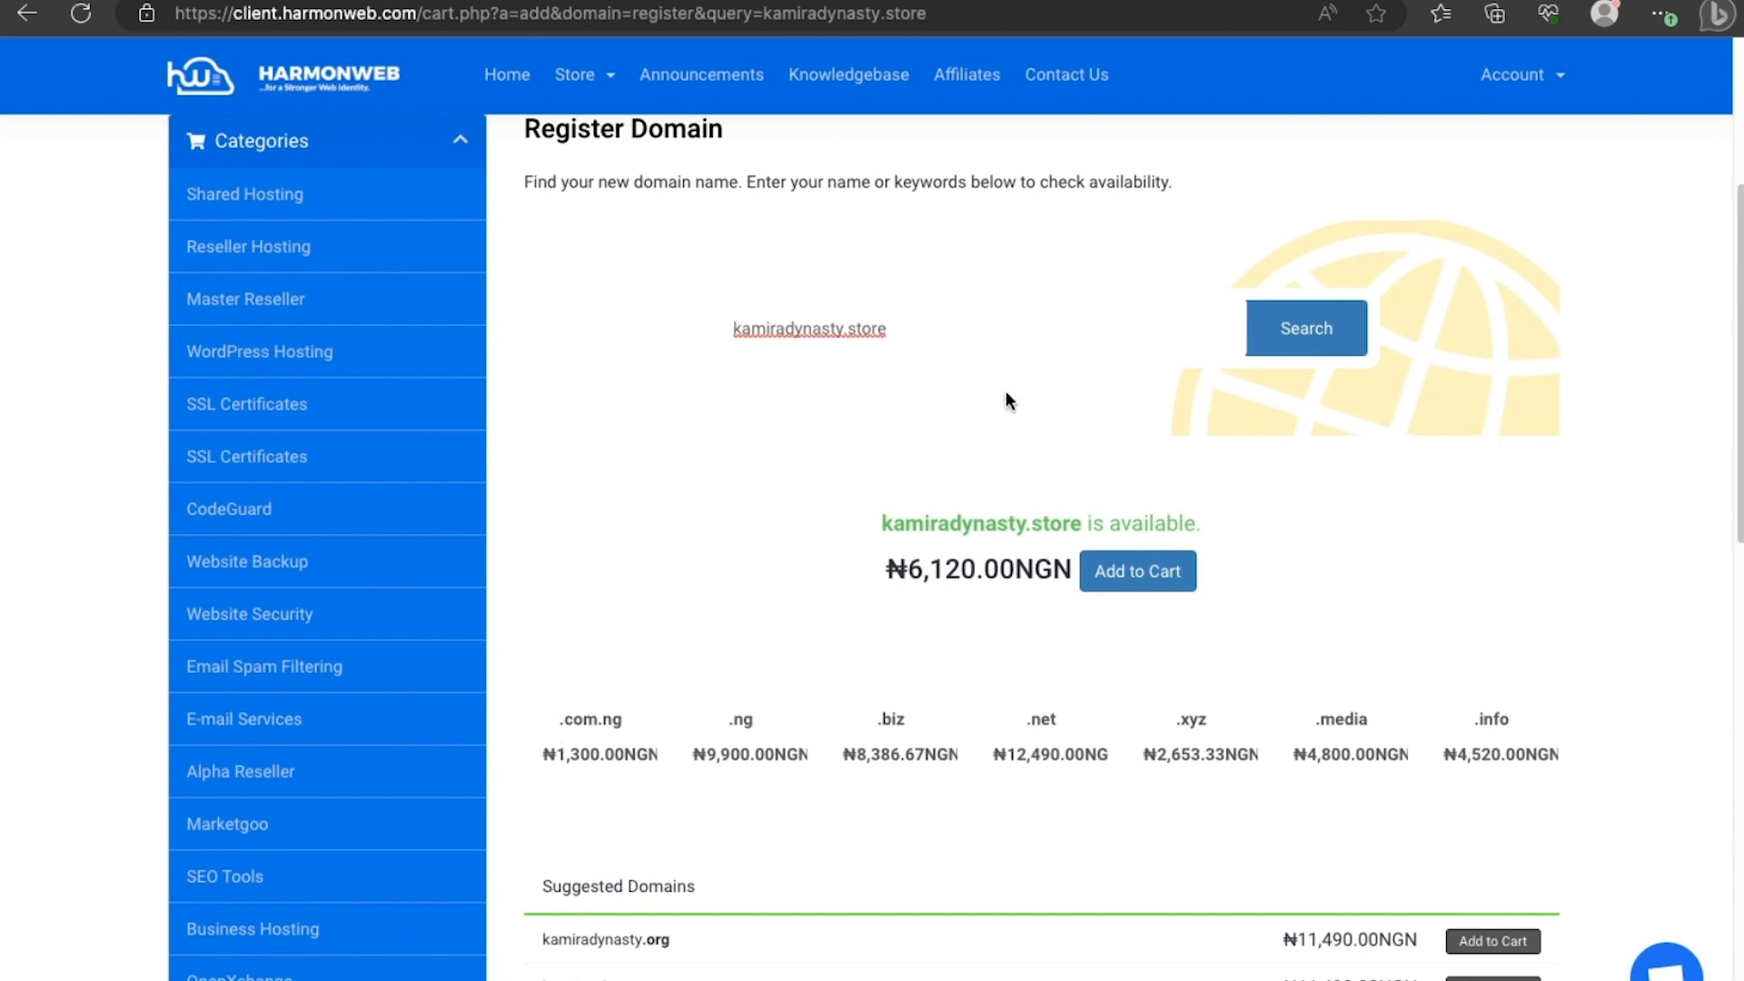
Change the extension of the domain being searched from .store to .com.
click(936, 339)
key(BackSpace)
key(BackSpace)
key(BackSpace)
key(BackSpace)
key(BackSpace)
text(com)
click(842, 328)
text(store)
click(883, 329)
key(BackSpace)
key(BackSpace)
key(BackSpace)
key(BackSpace)
key(BackSpace)
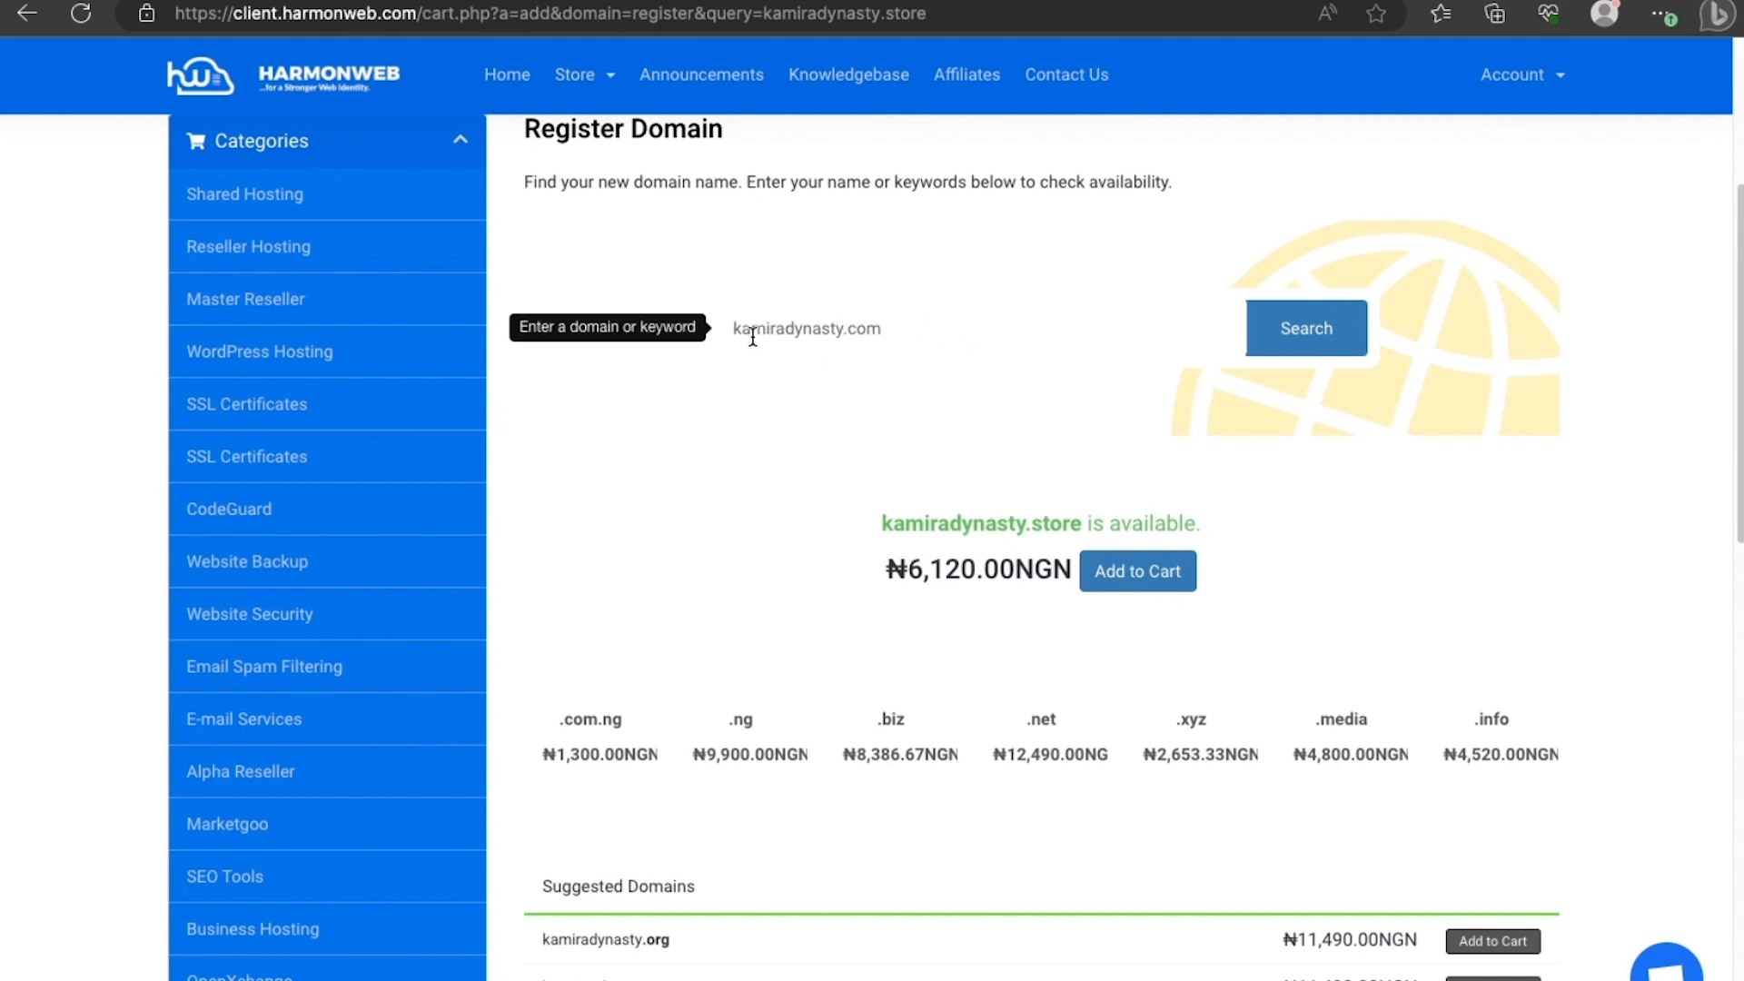
Check the availability of the domain kamiradynasty.com.
drag(733, 330, 829, 330)
click(936, 329)
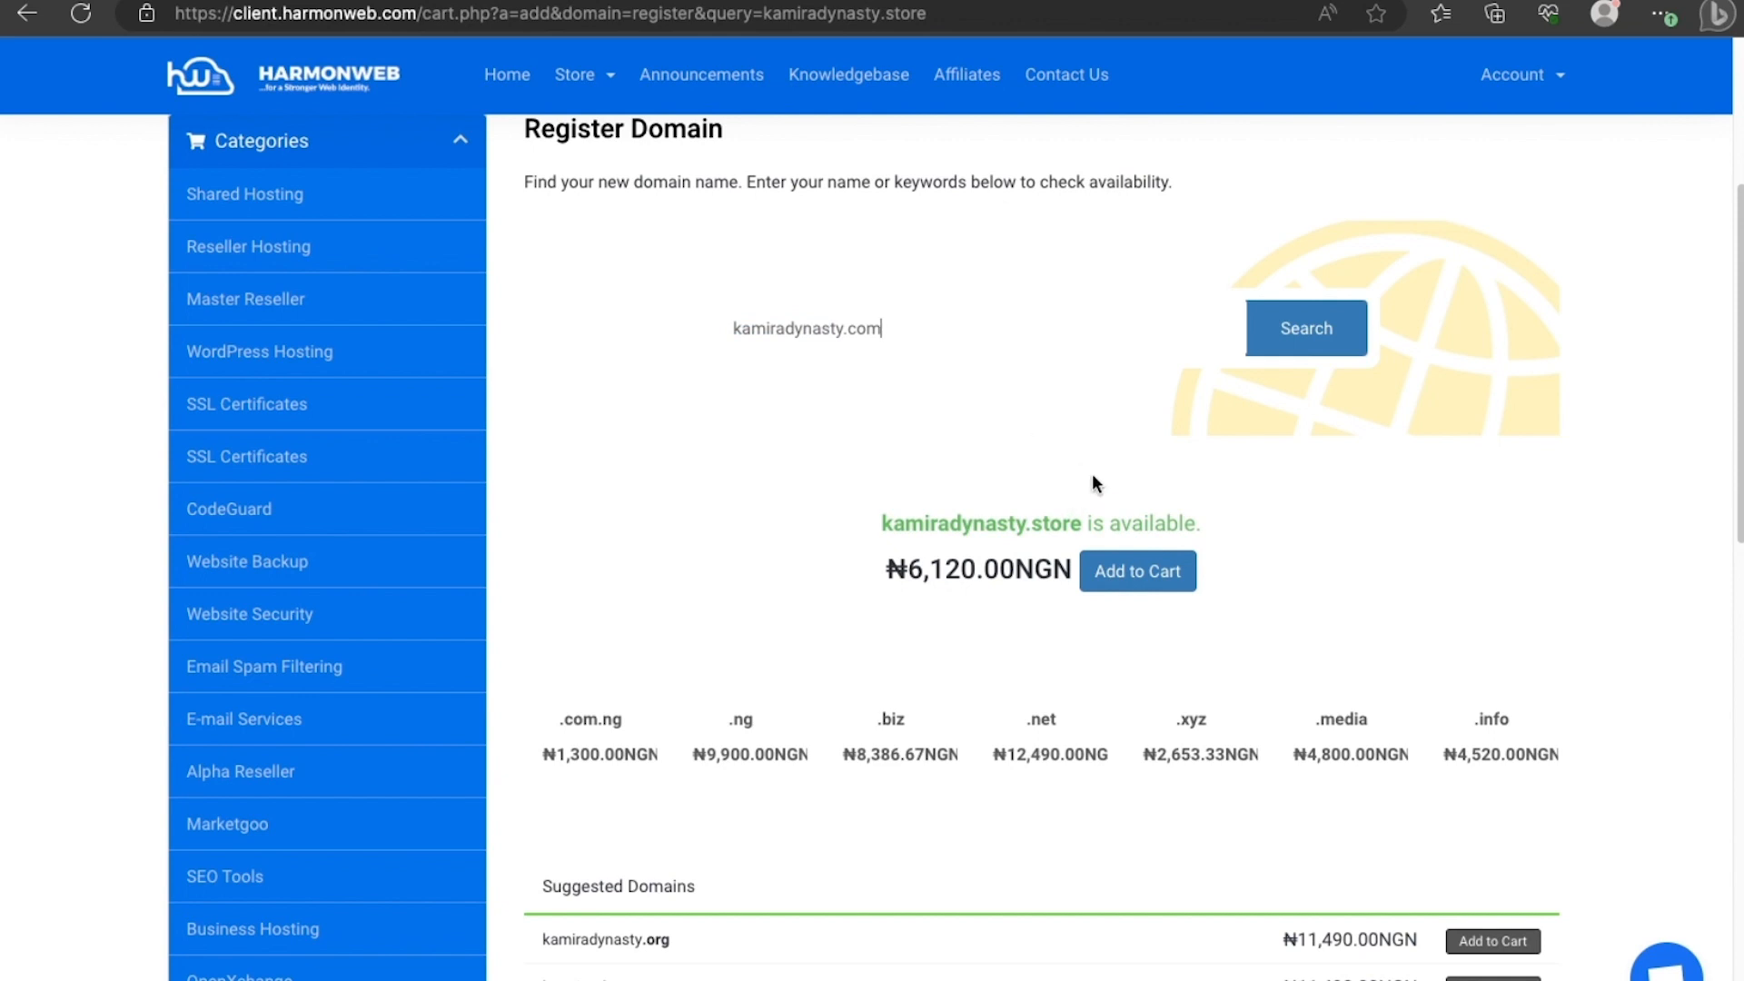
click(1313, 336)
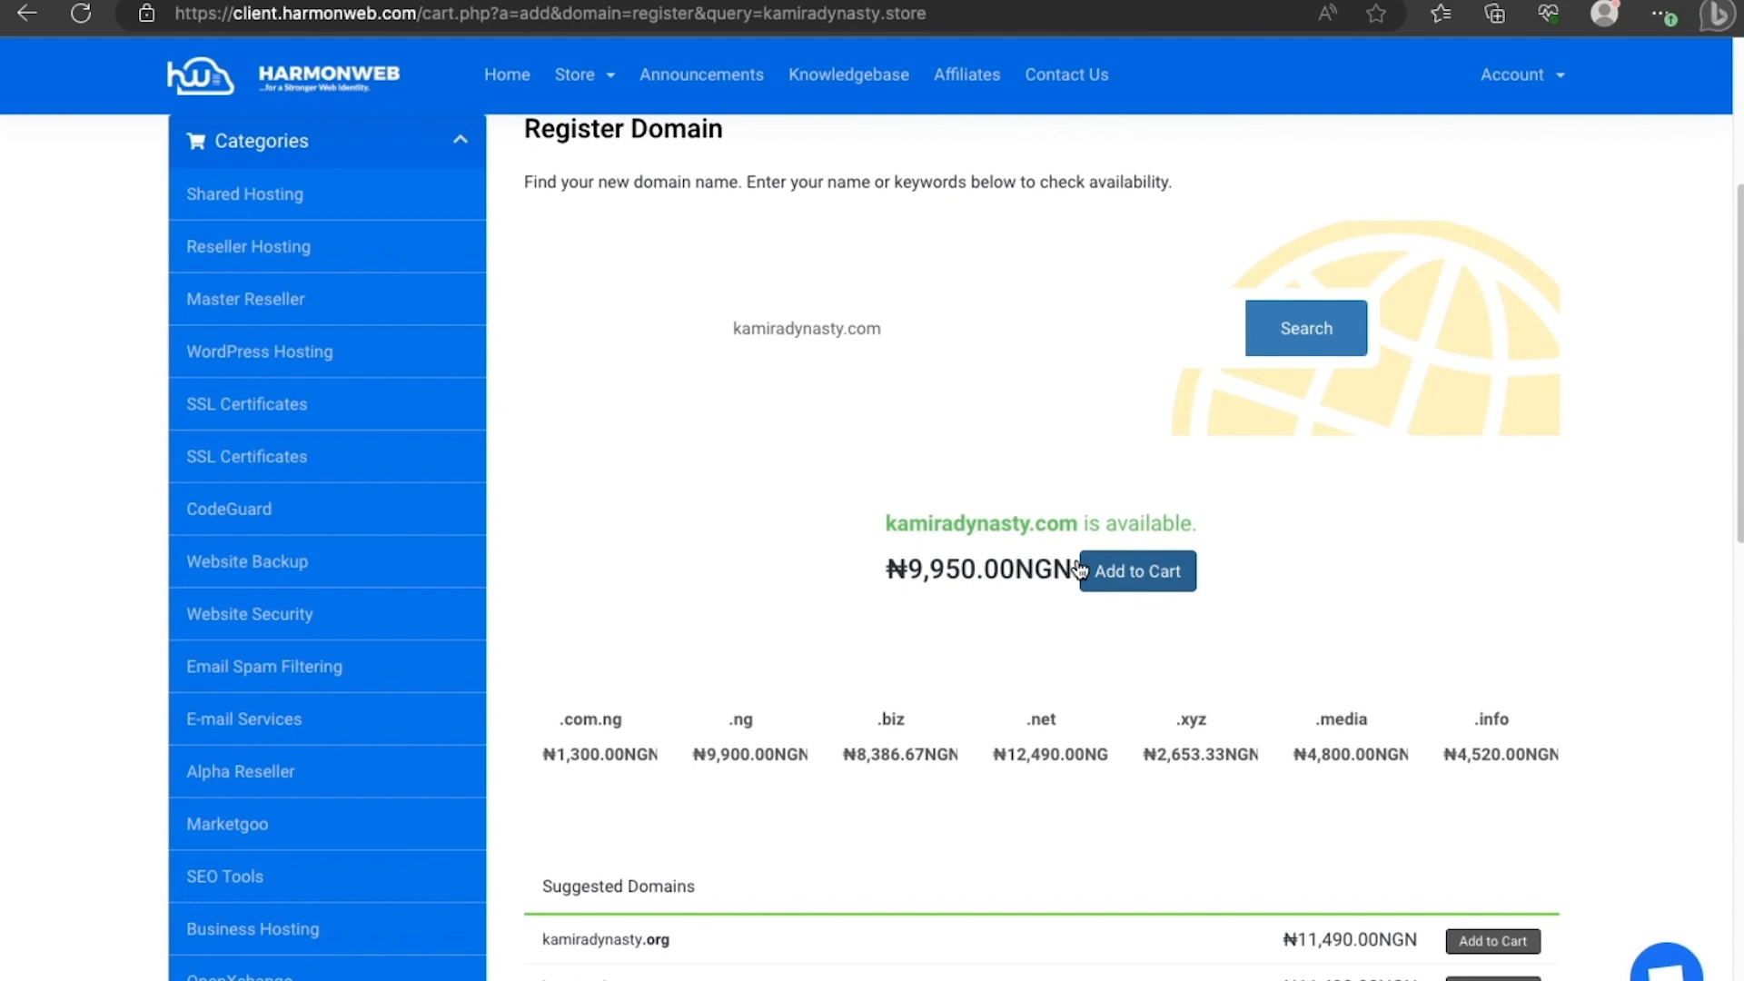
Add kamiradynasty.com to the cart, proceed to its configuration and include the DNS Management add-on.
click(1158, 581)
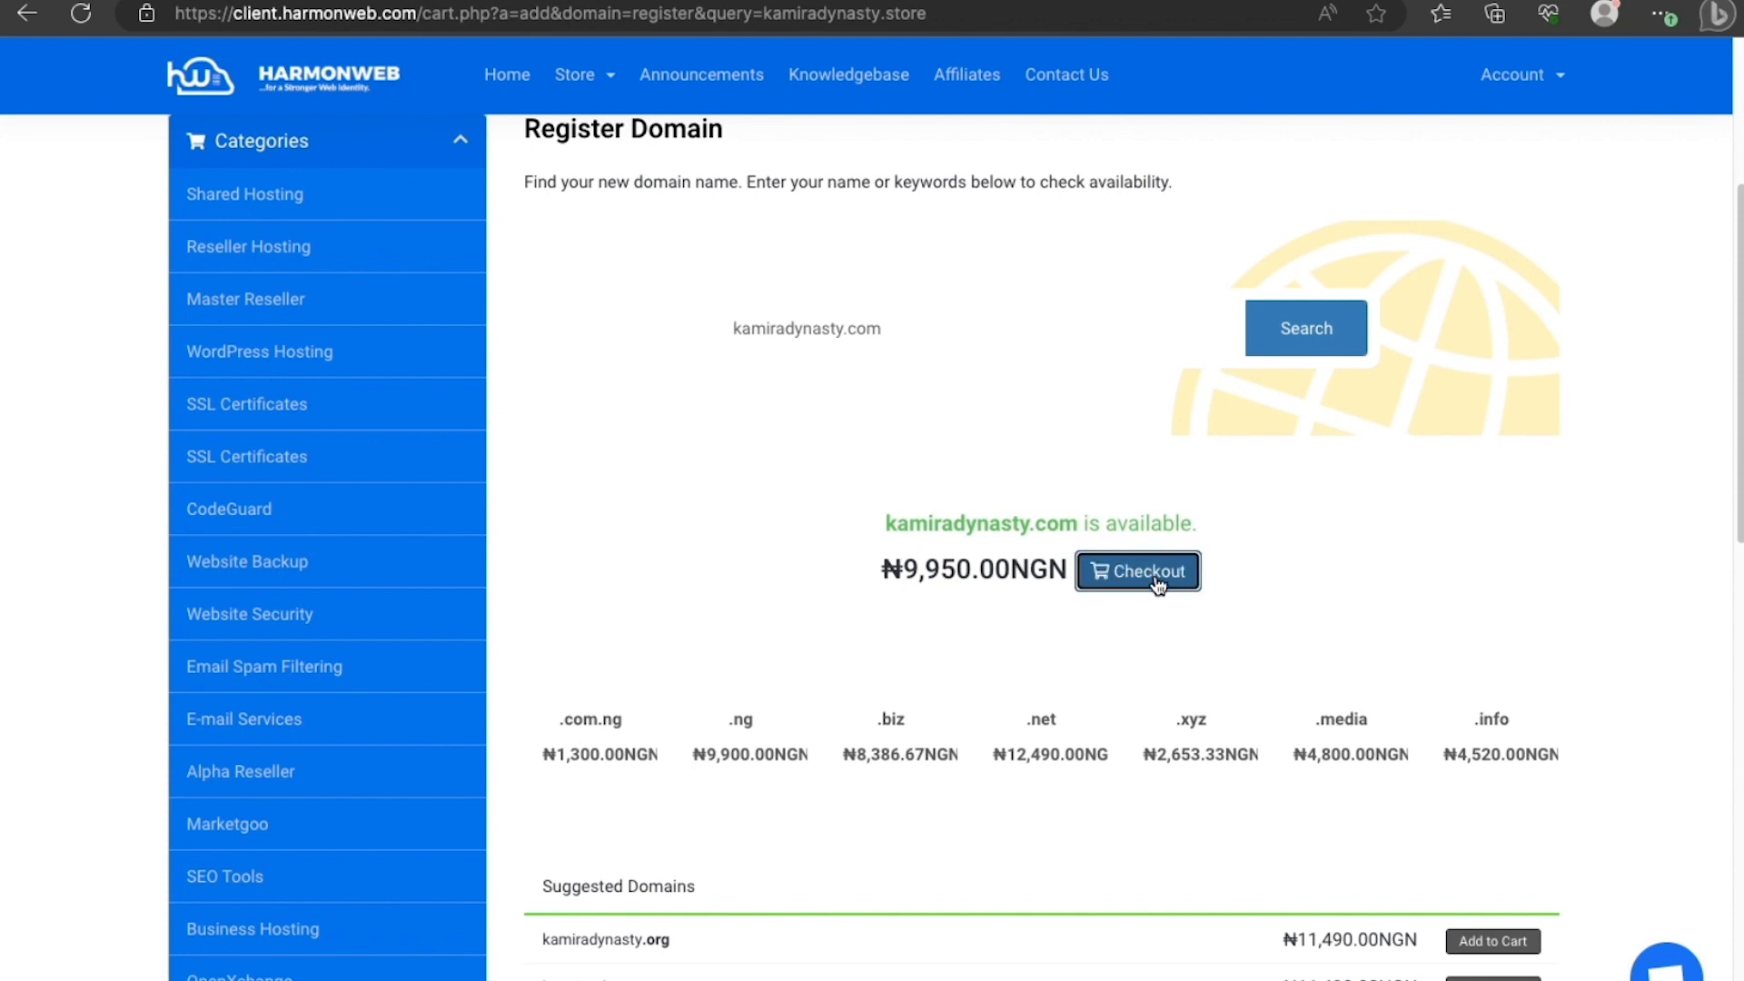
click(1103, 579)
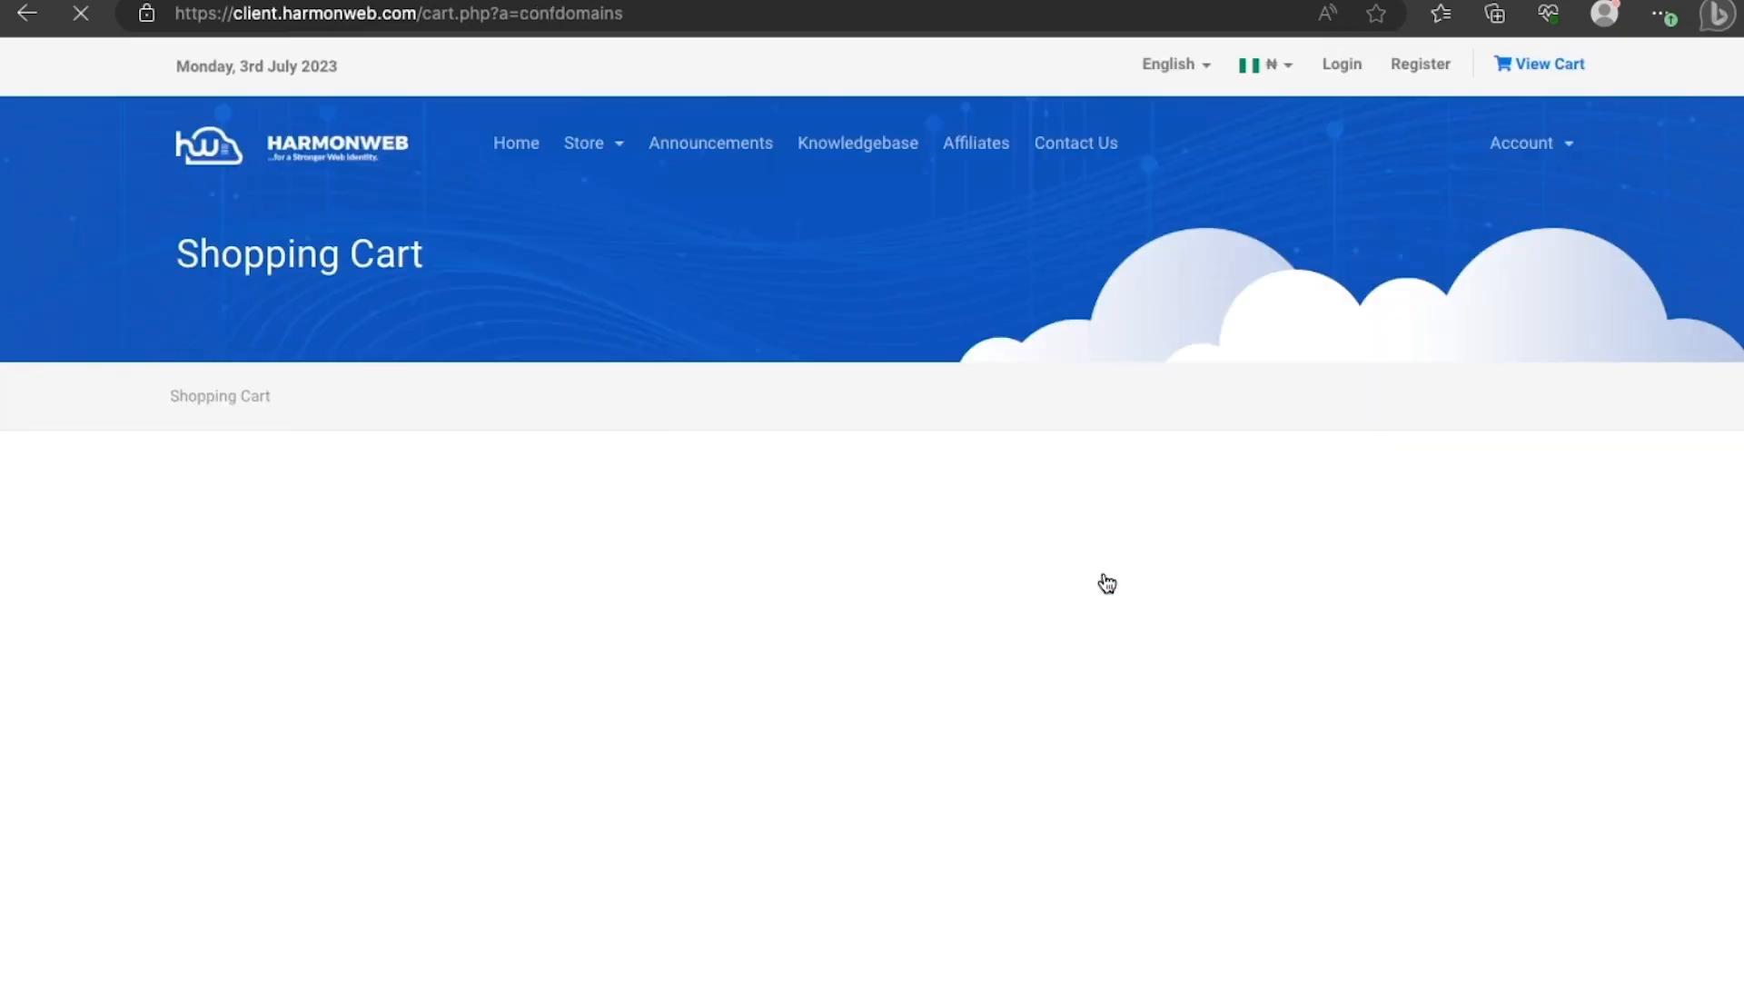
scroll(805, 647, down, 3)
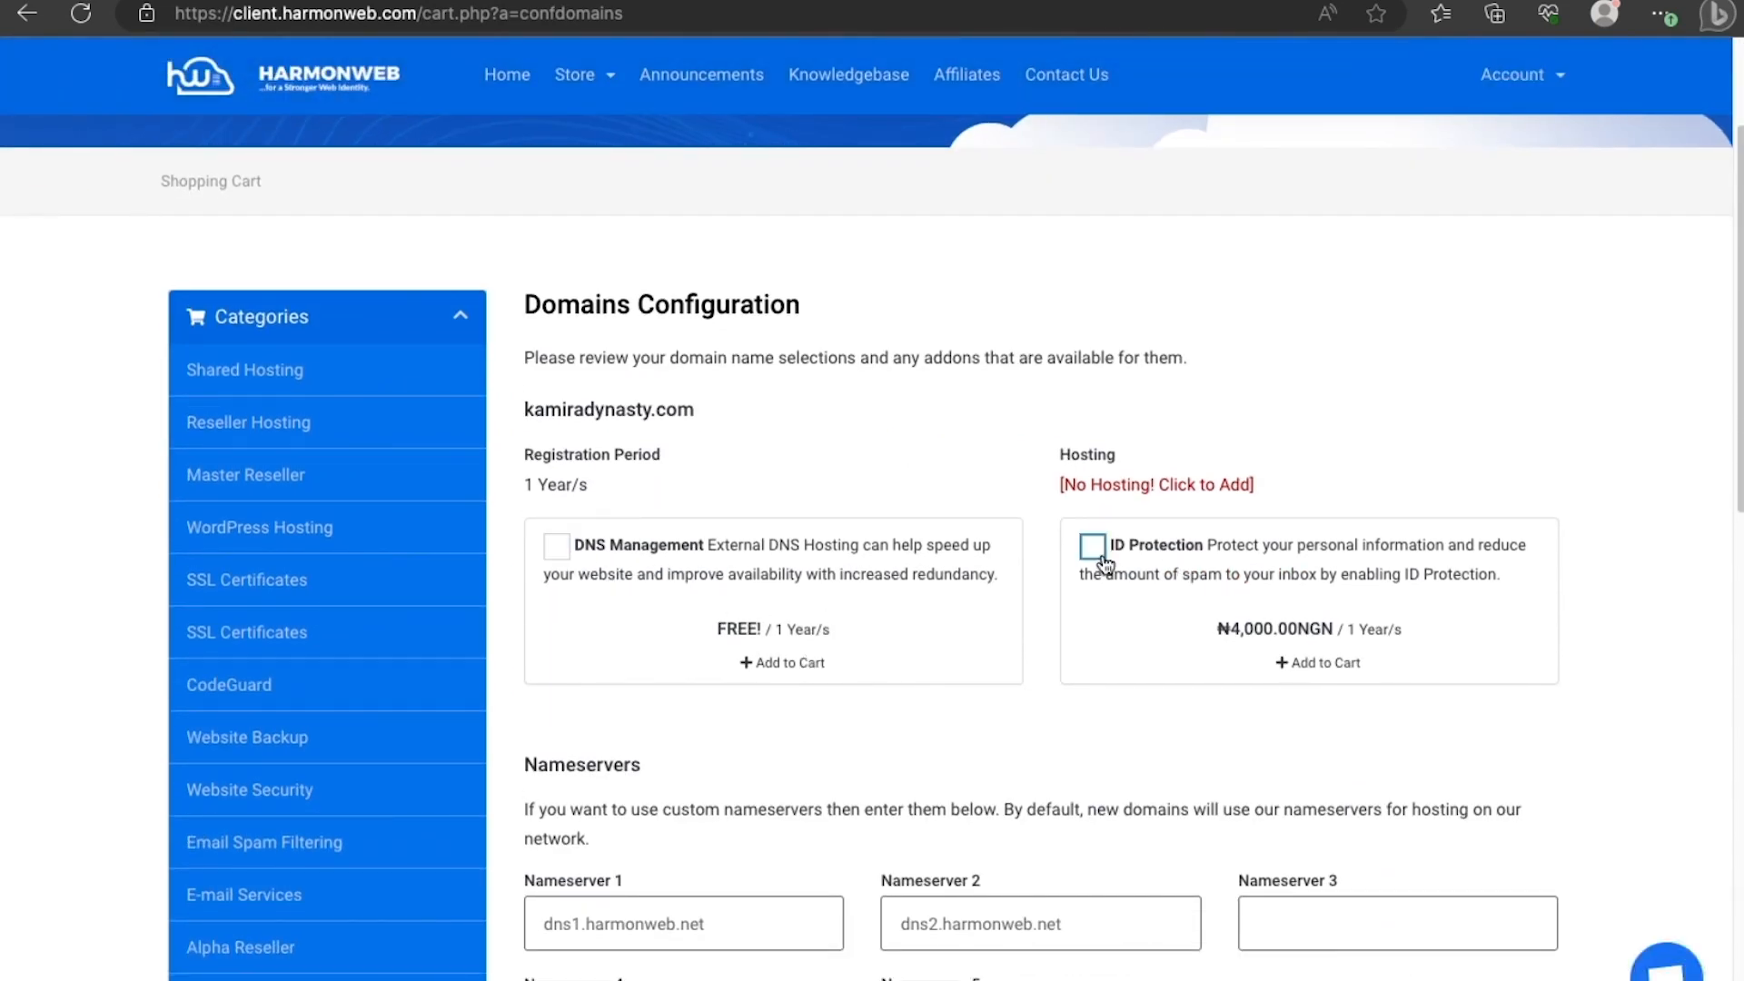
click(561, 550)
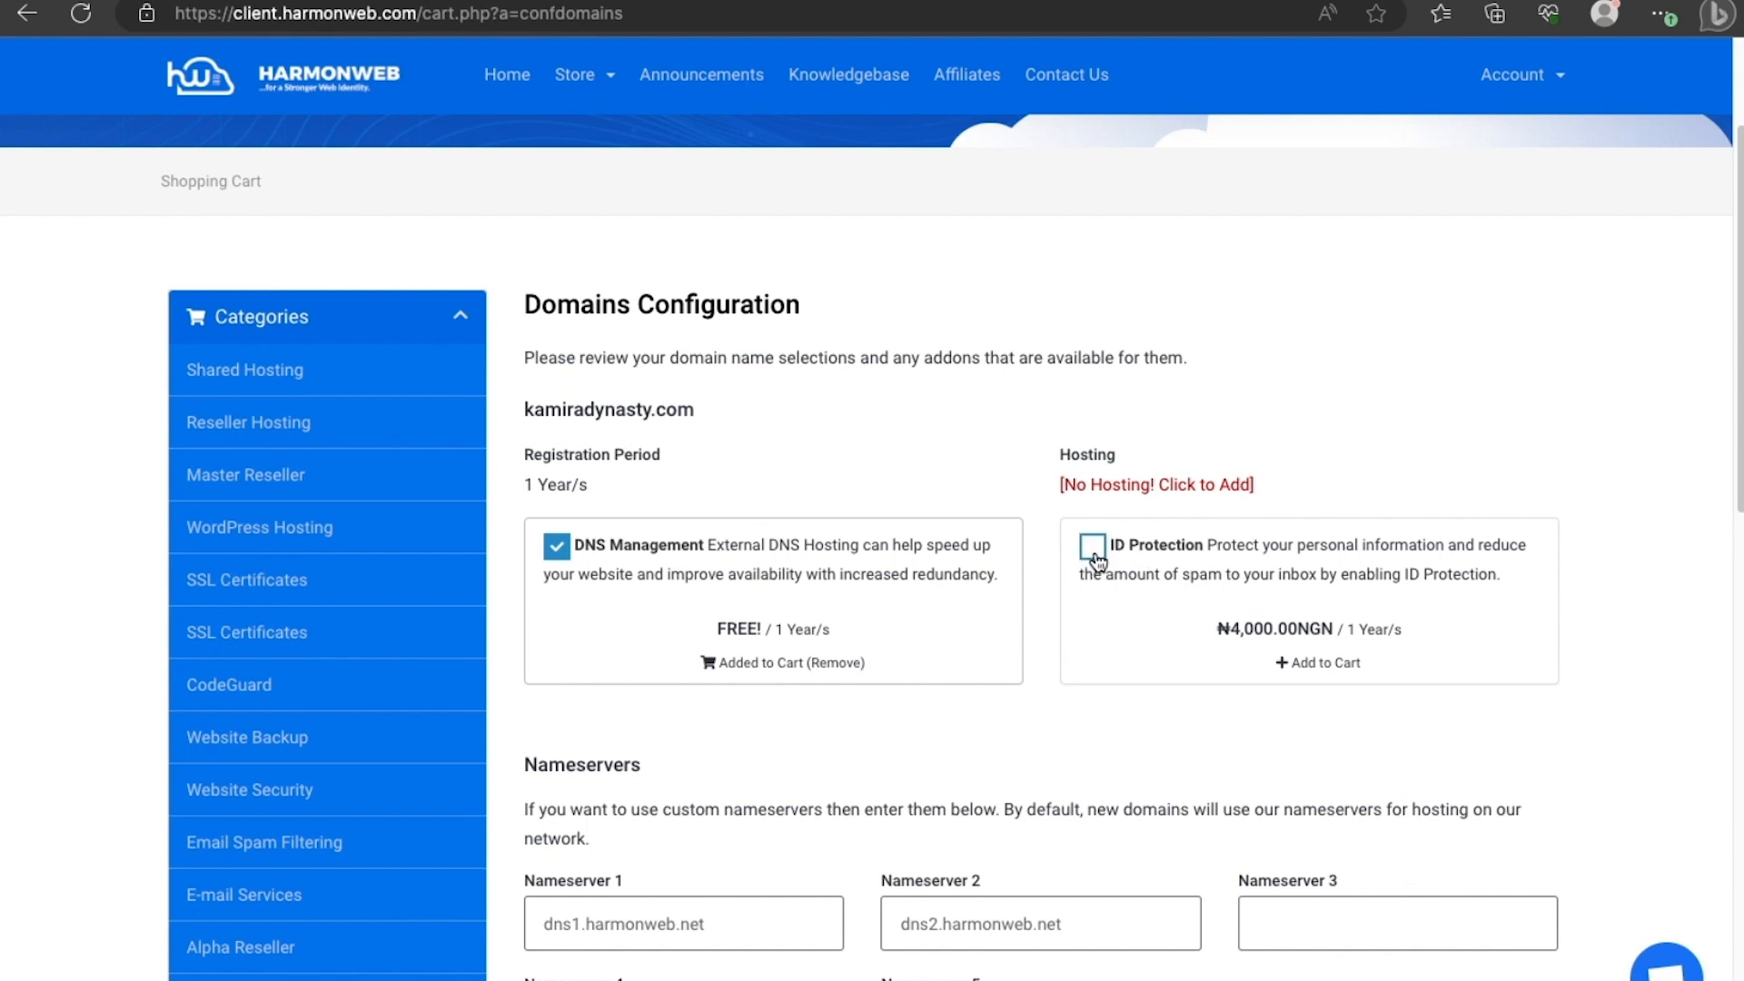
drag(695, 409, 593, 420)
drag(657, 408, 605, 400)
Search the web for "whois domain lookup" in a new tab and open the whois.com lookup page.
key(ctrl+t)
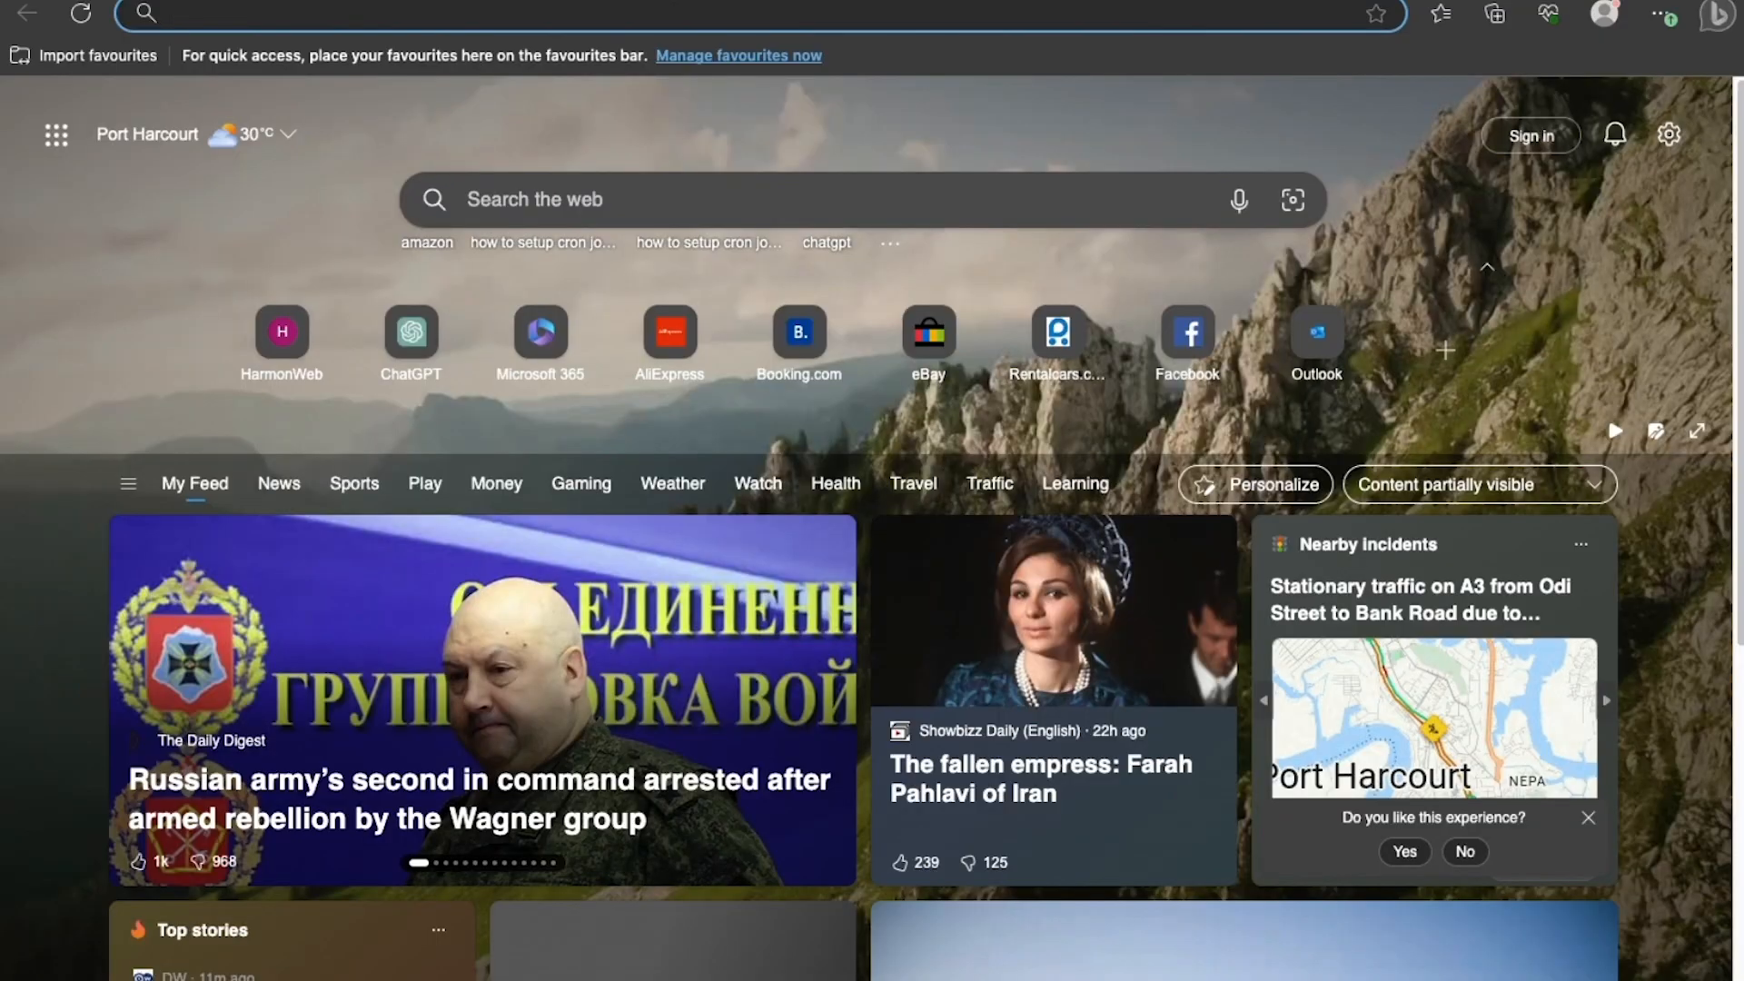
text(whois domain lookup)
key(Return)
scroll(445, 836, down, 1)
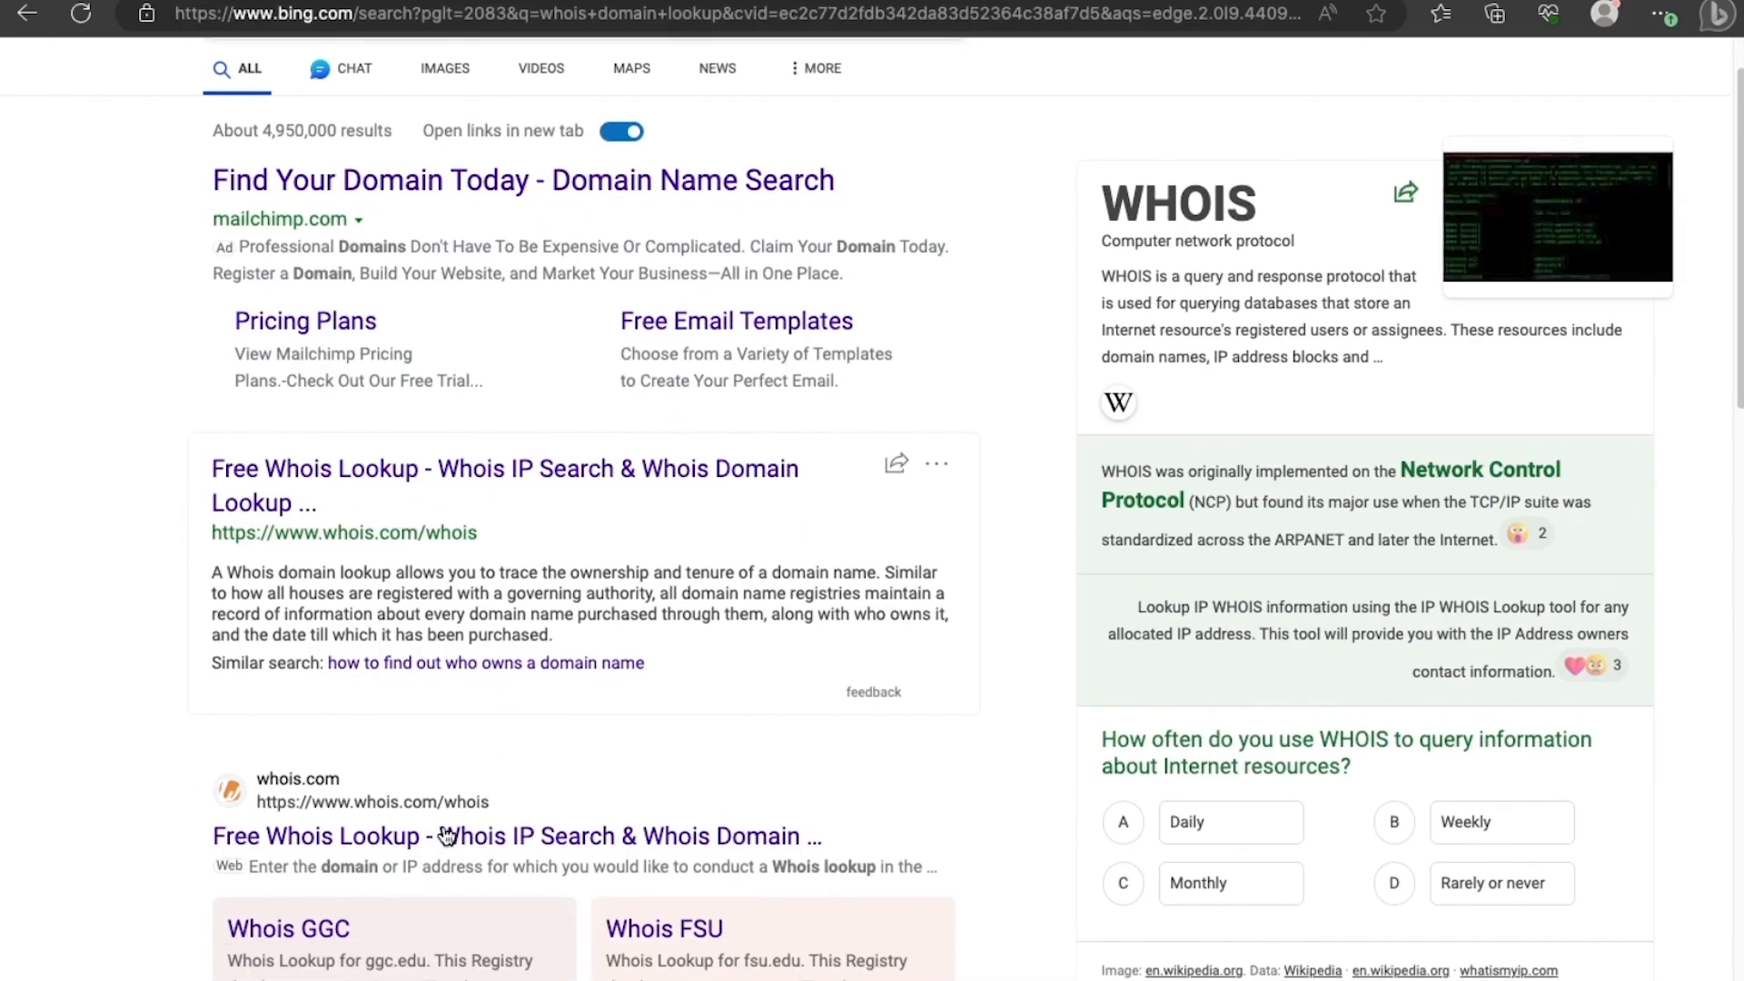
click(397, 790)
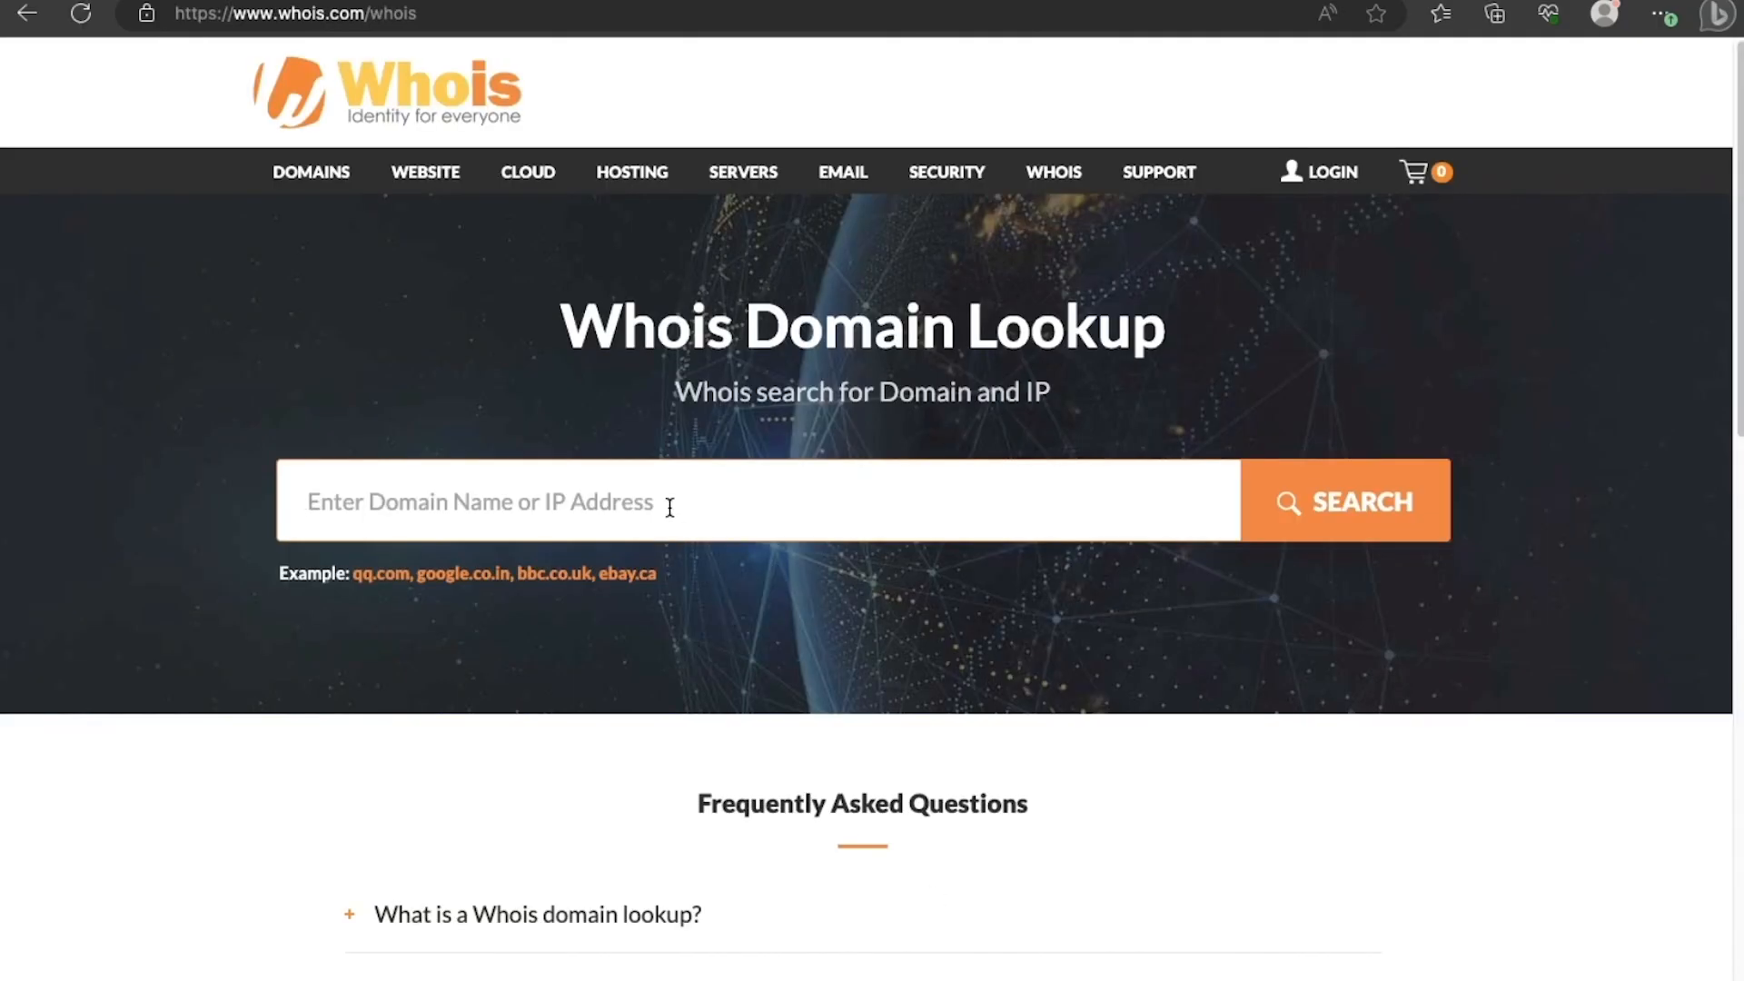
Look up amazon.com in Whois and examine its registrant, administrative and technical contacts and the raw Whois data.
text(amazon.com)
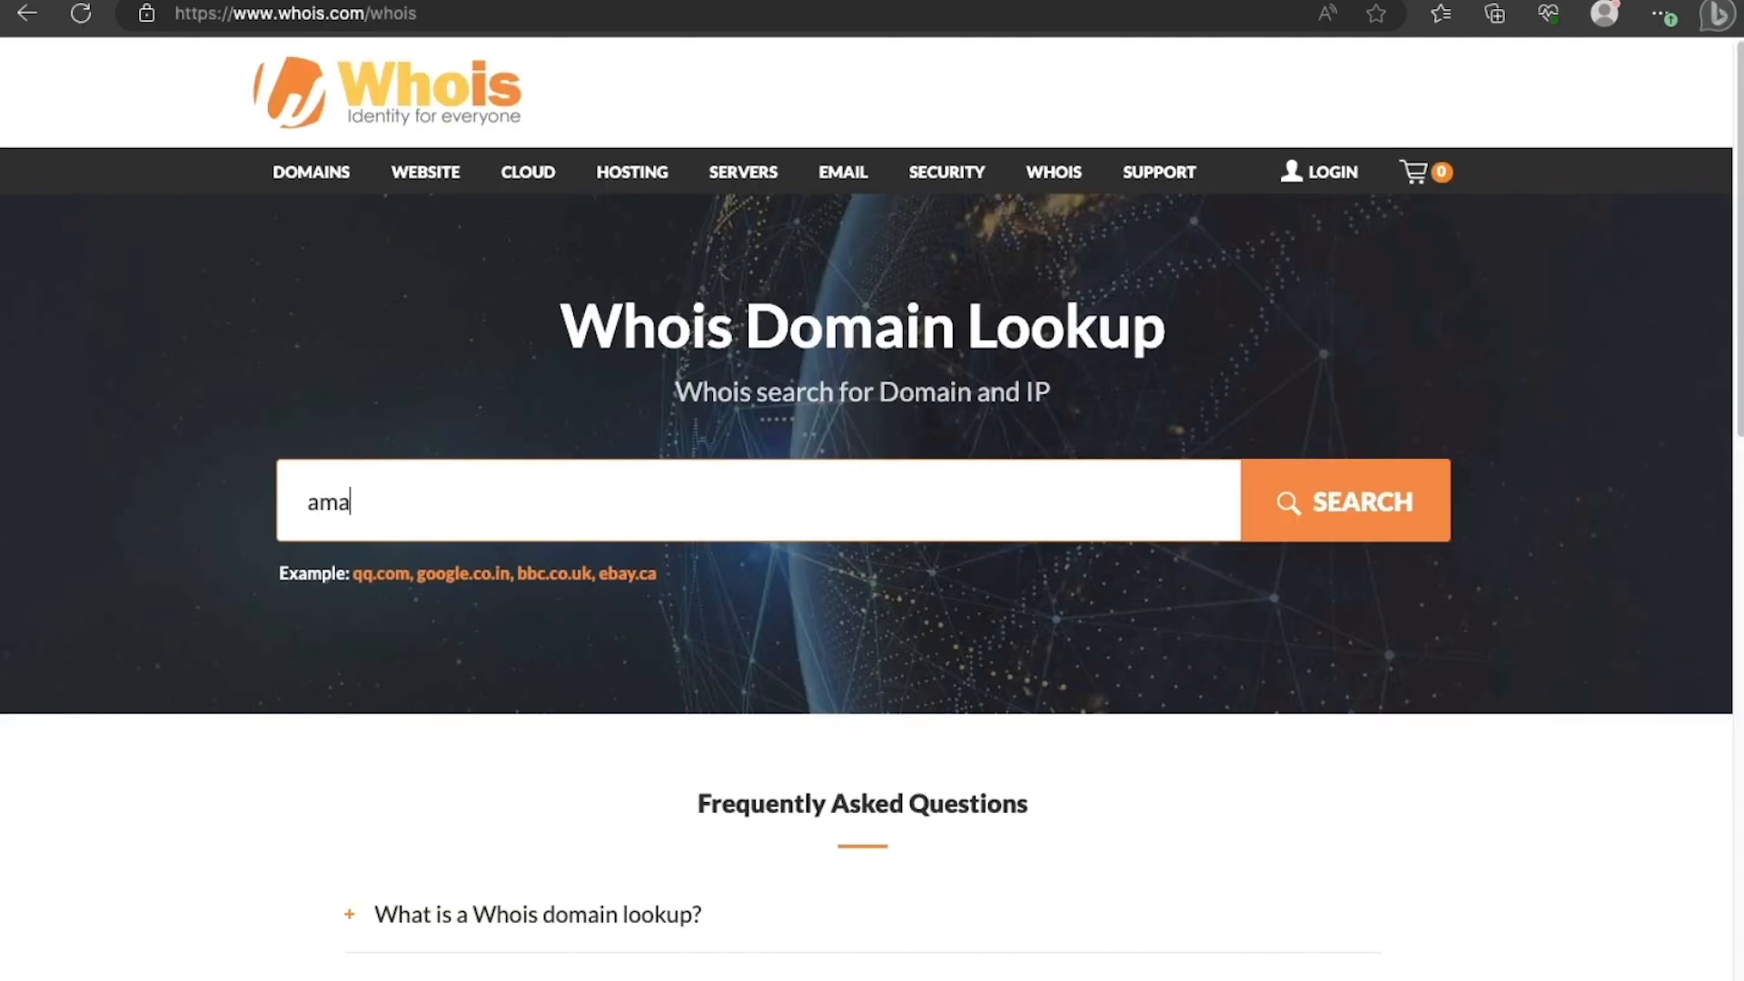
click(1308, 527)
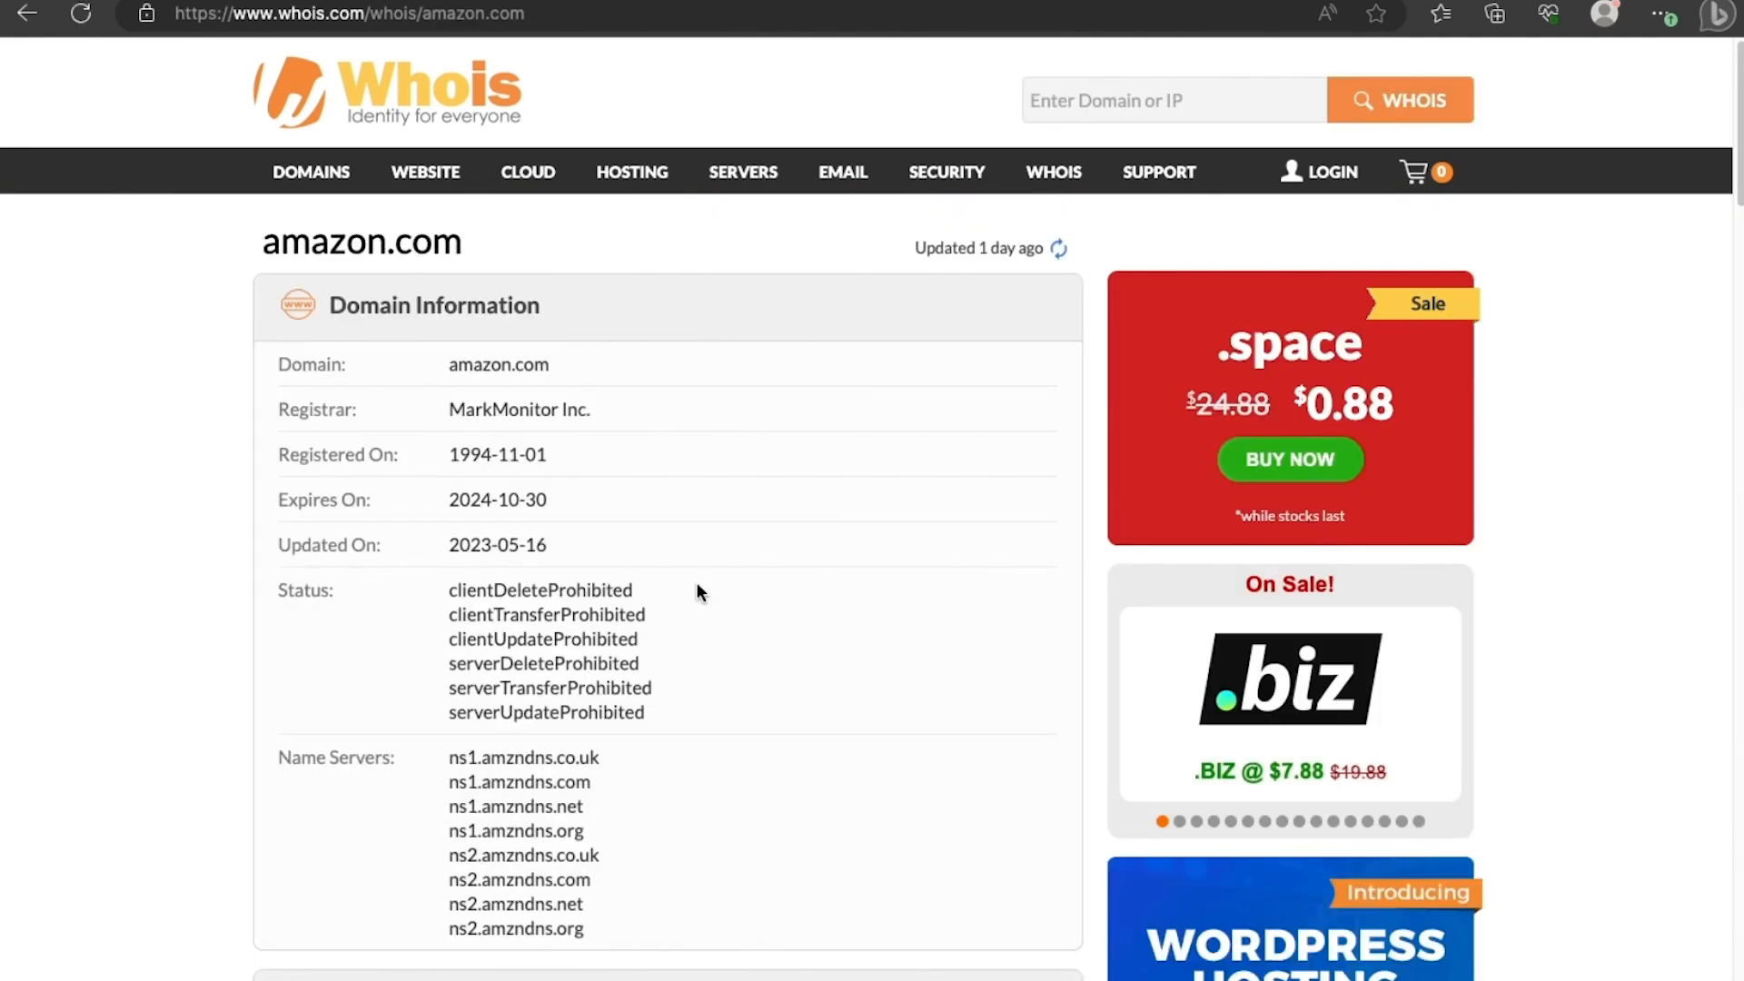
scroll(608, 590, down, 3)
scroll(605, 595, down, 2)
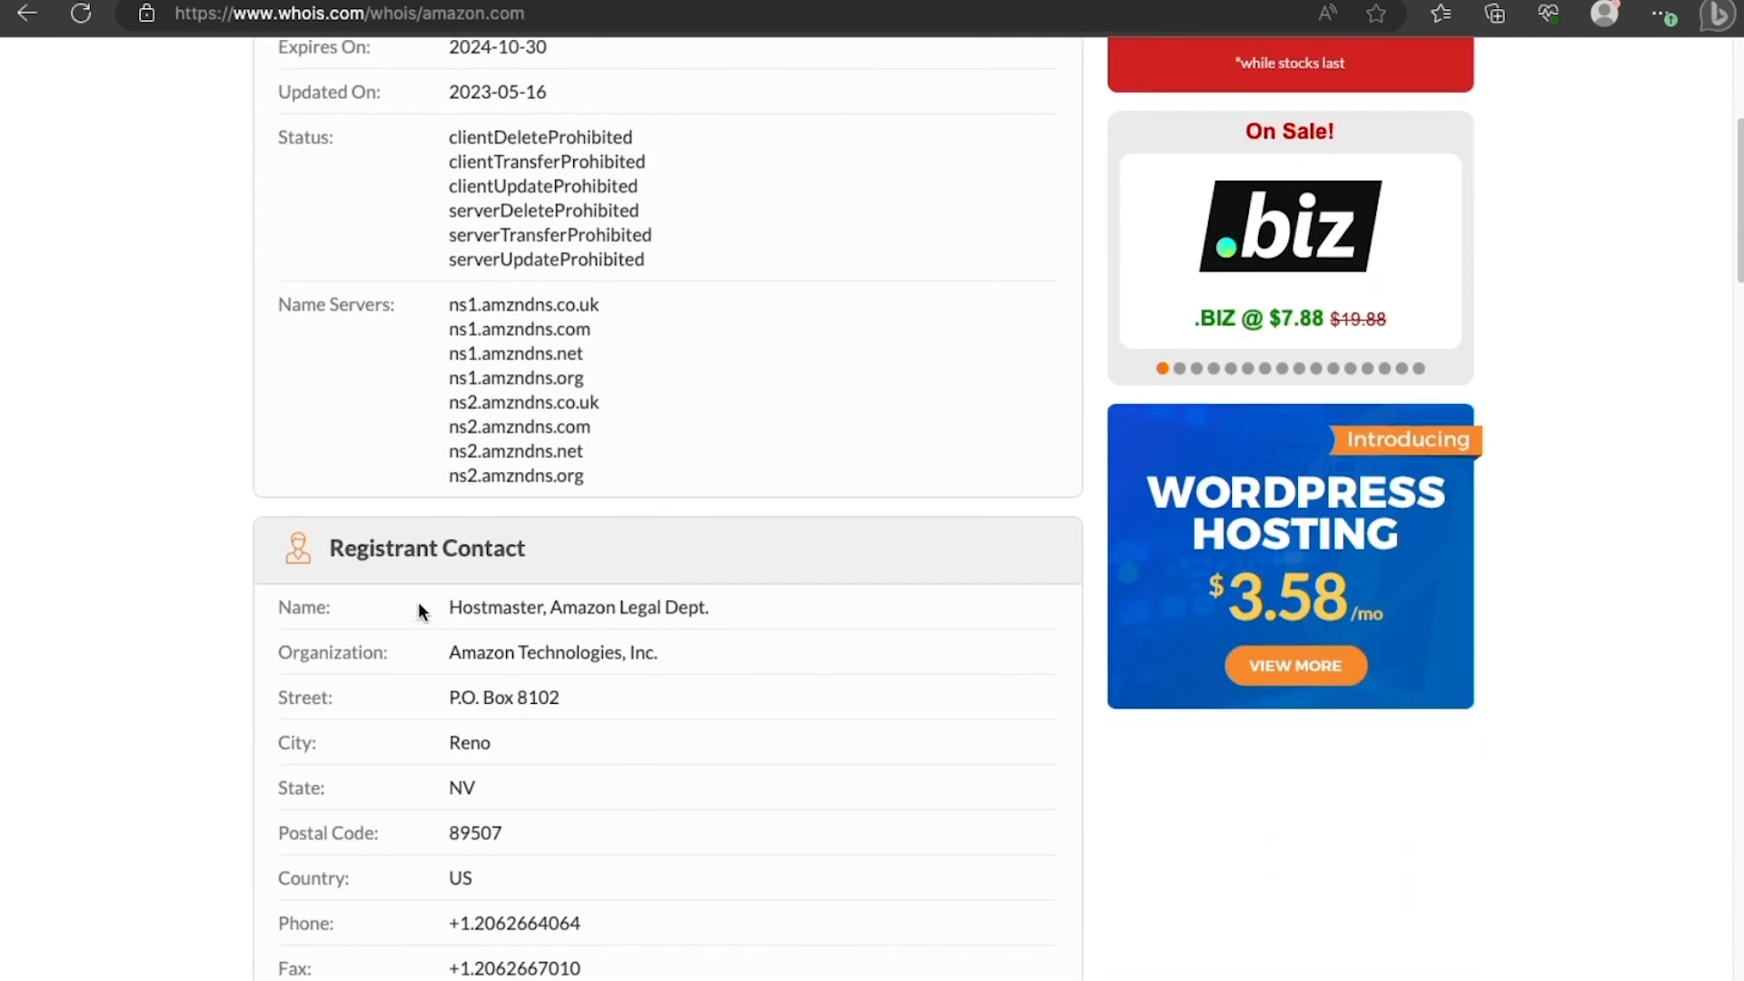
drag(381, 568, 627, 742)
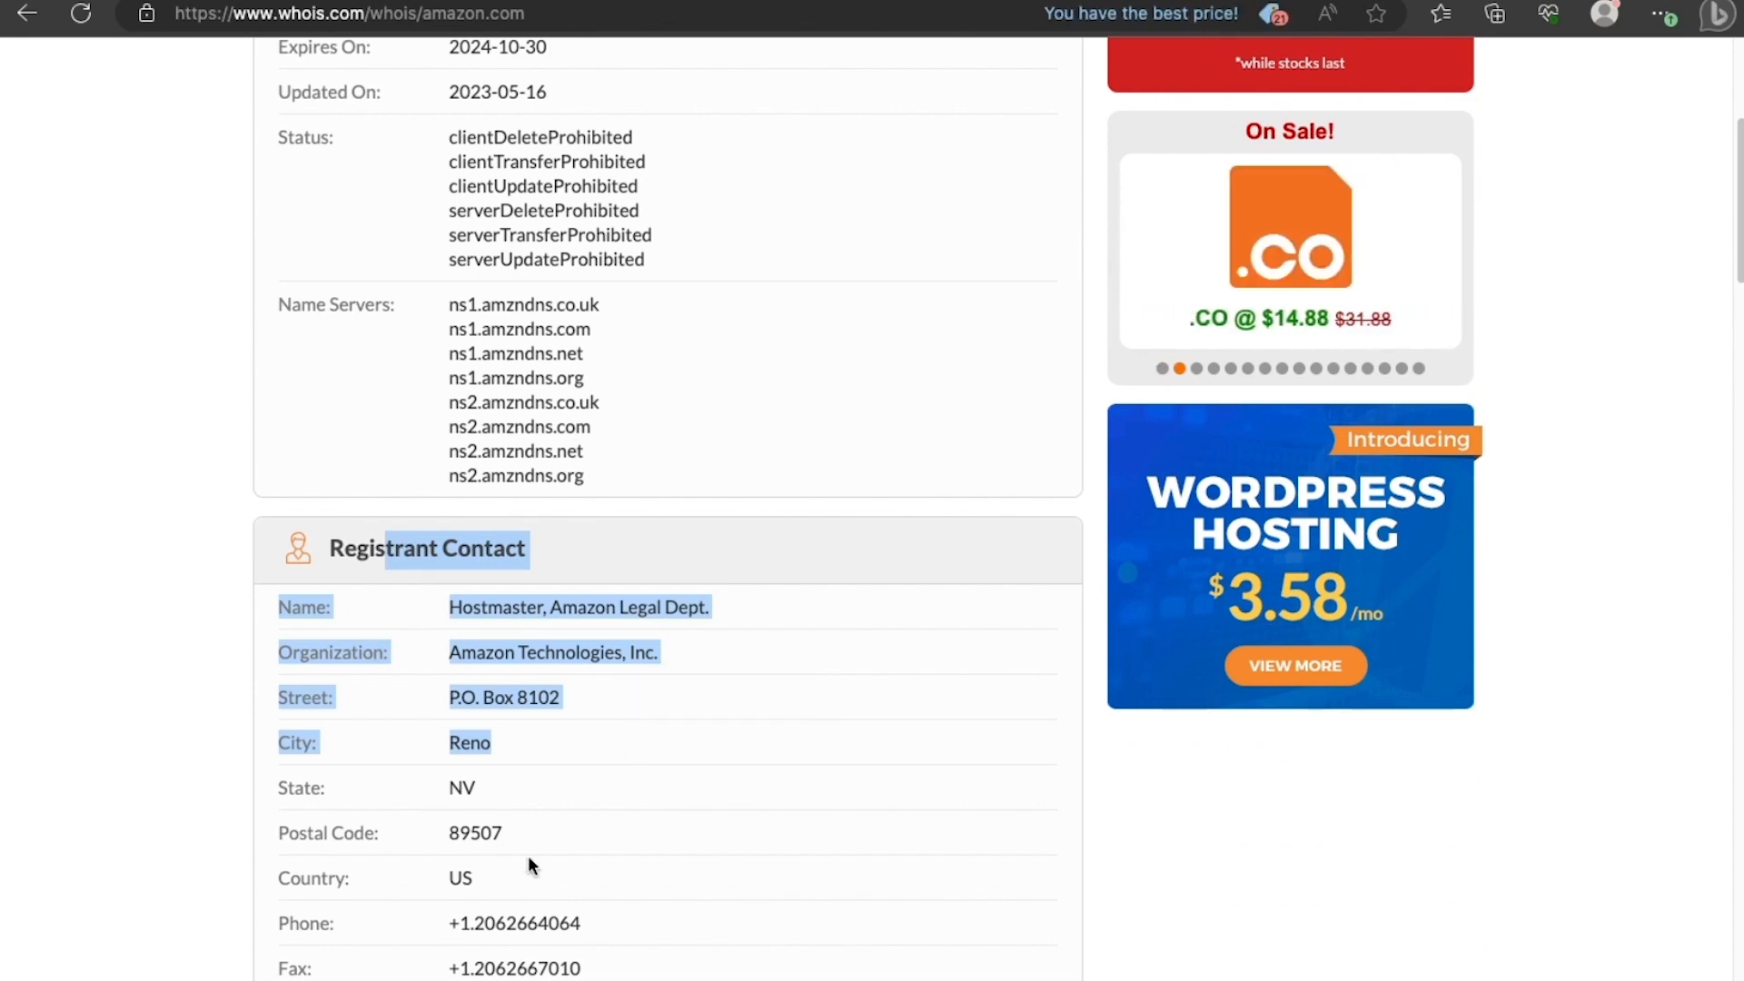
scroll(951, 636, down, 10)
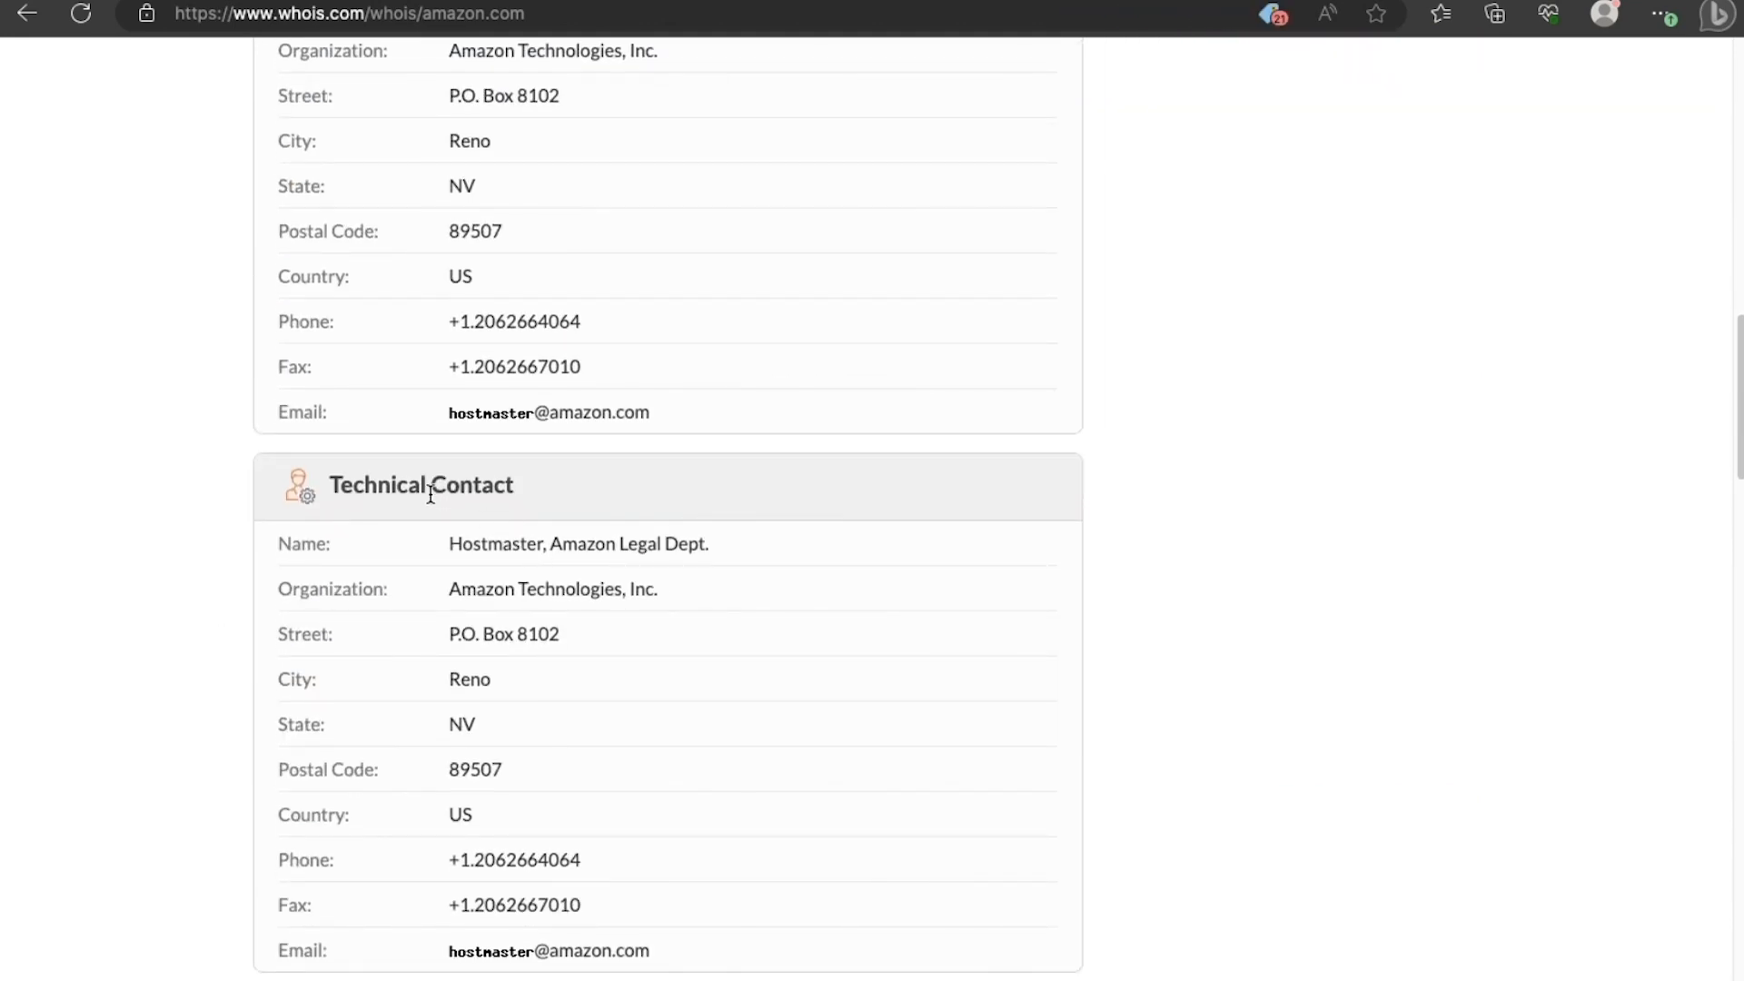
scroll(436, 468, up, 3)
scroll(453, 449, up, 3)
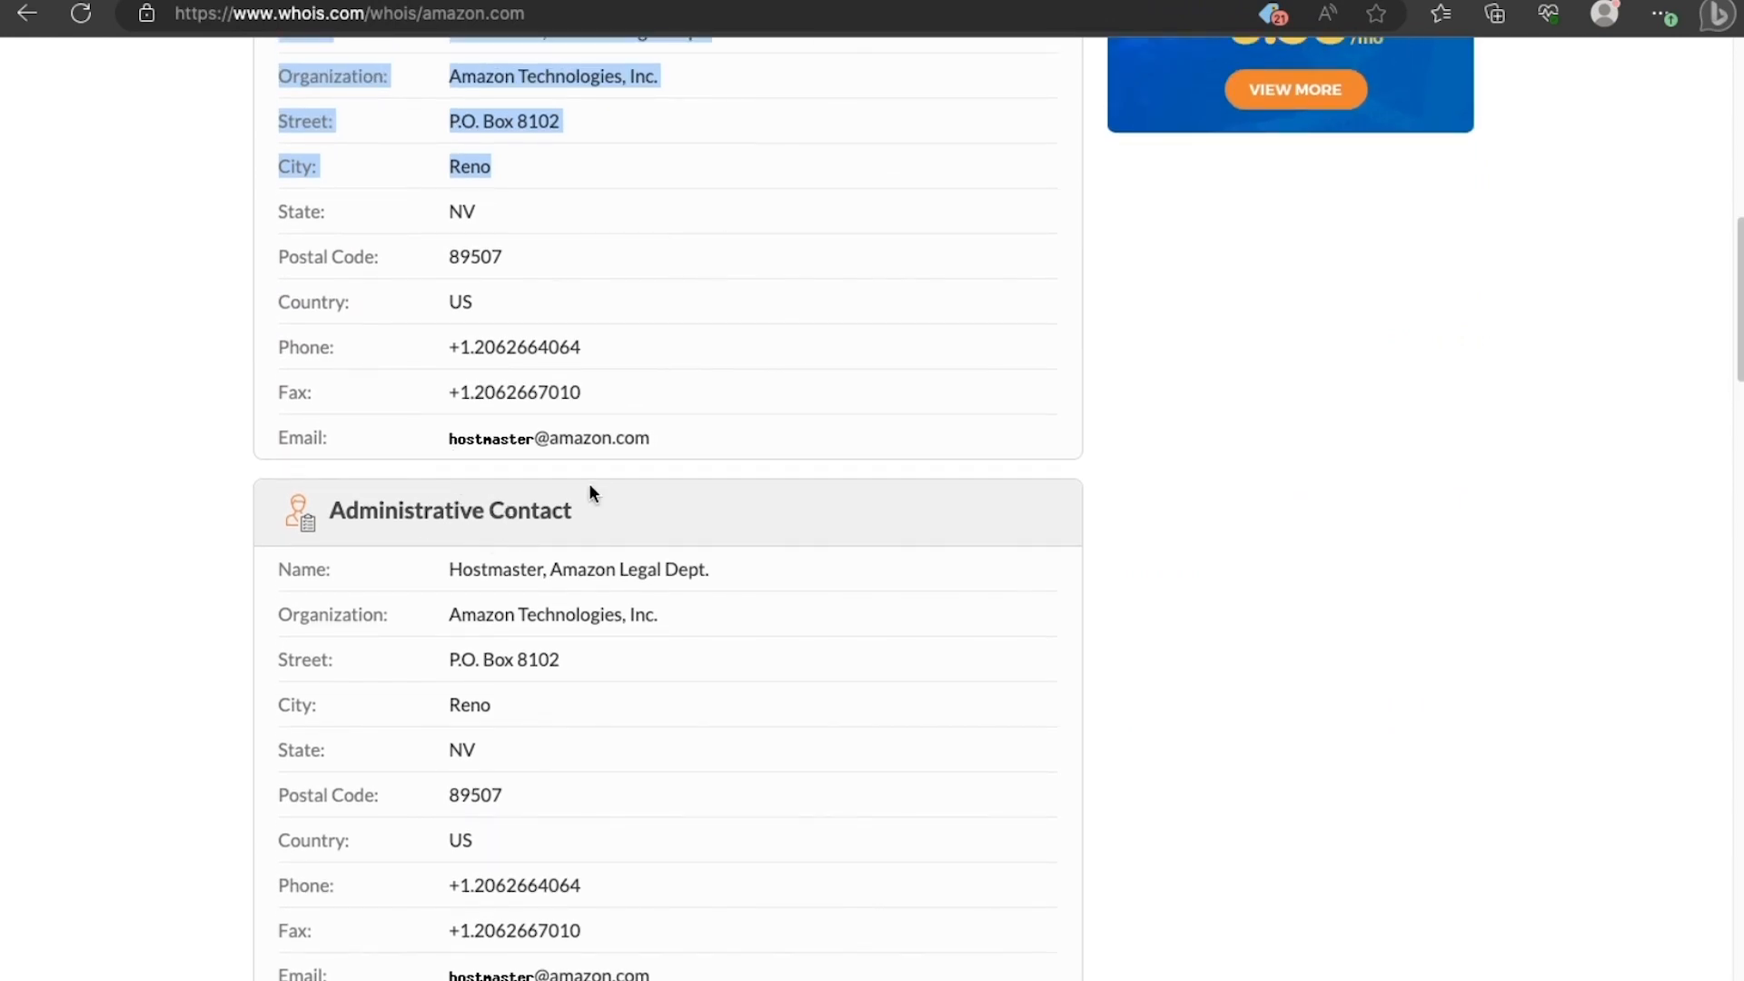
scroll(700, 530, up, 8)
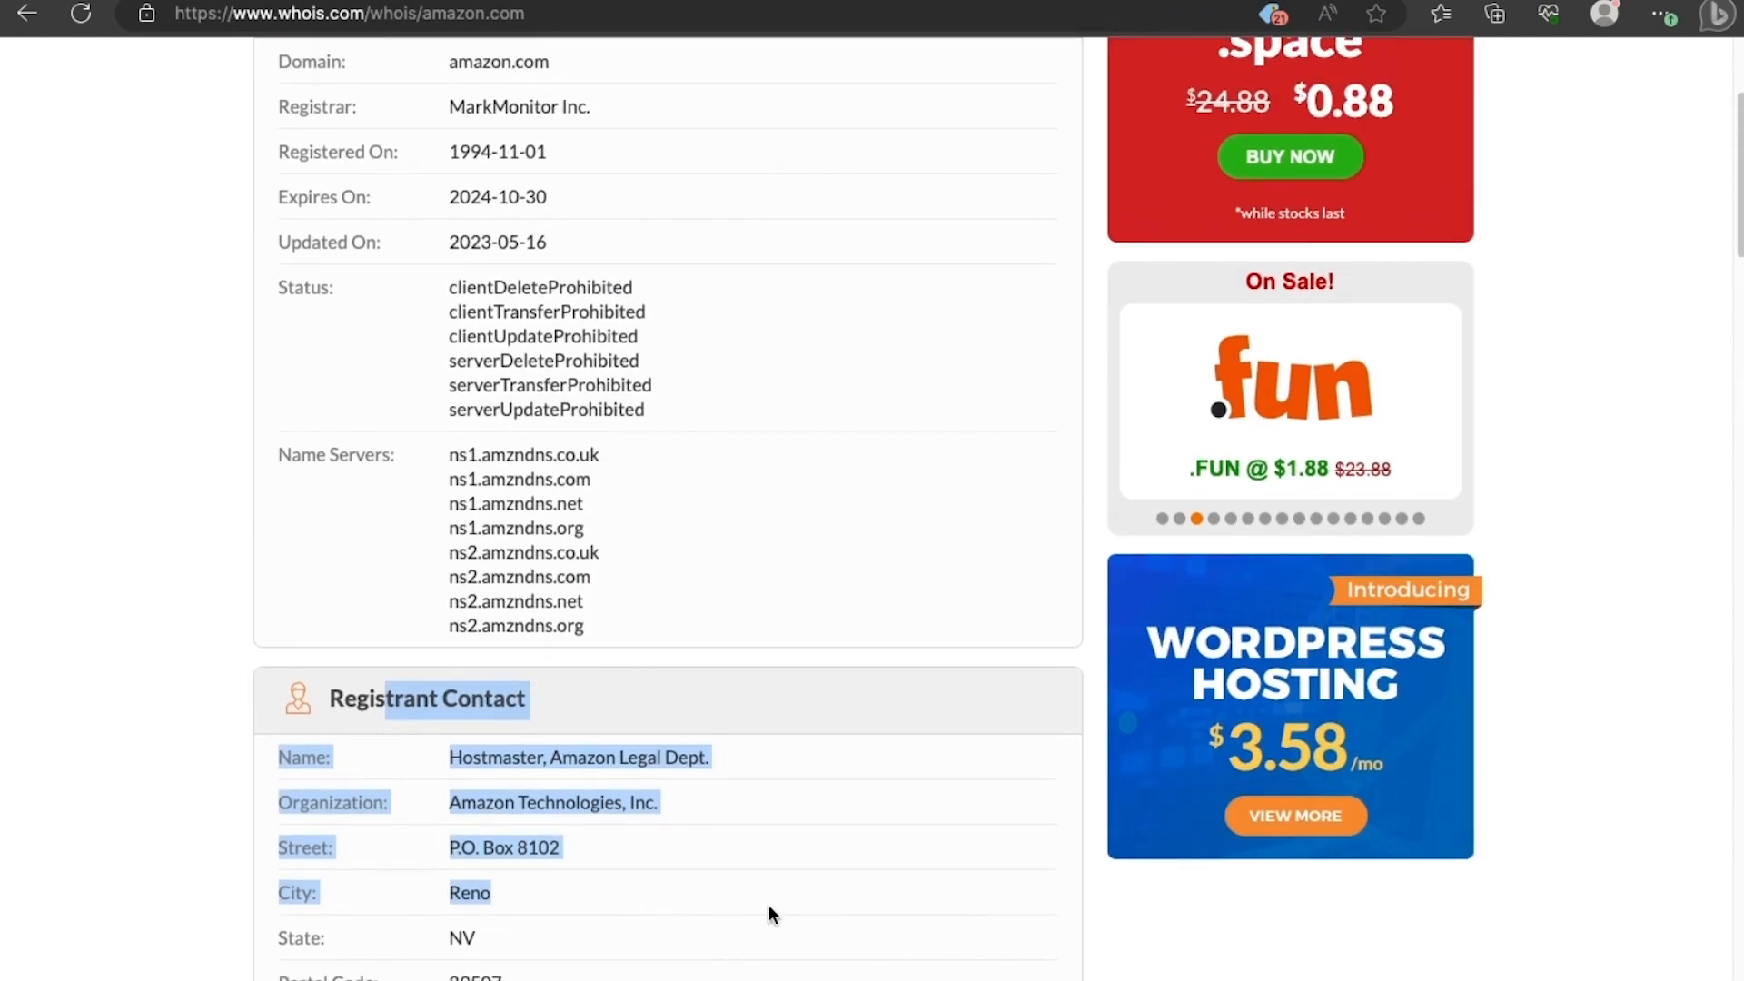
scroll(768, 911, down, 18)
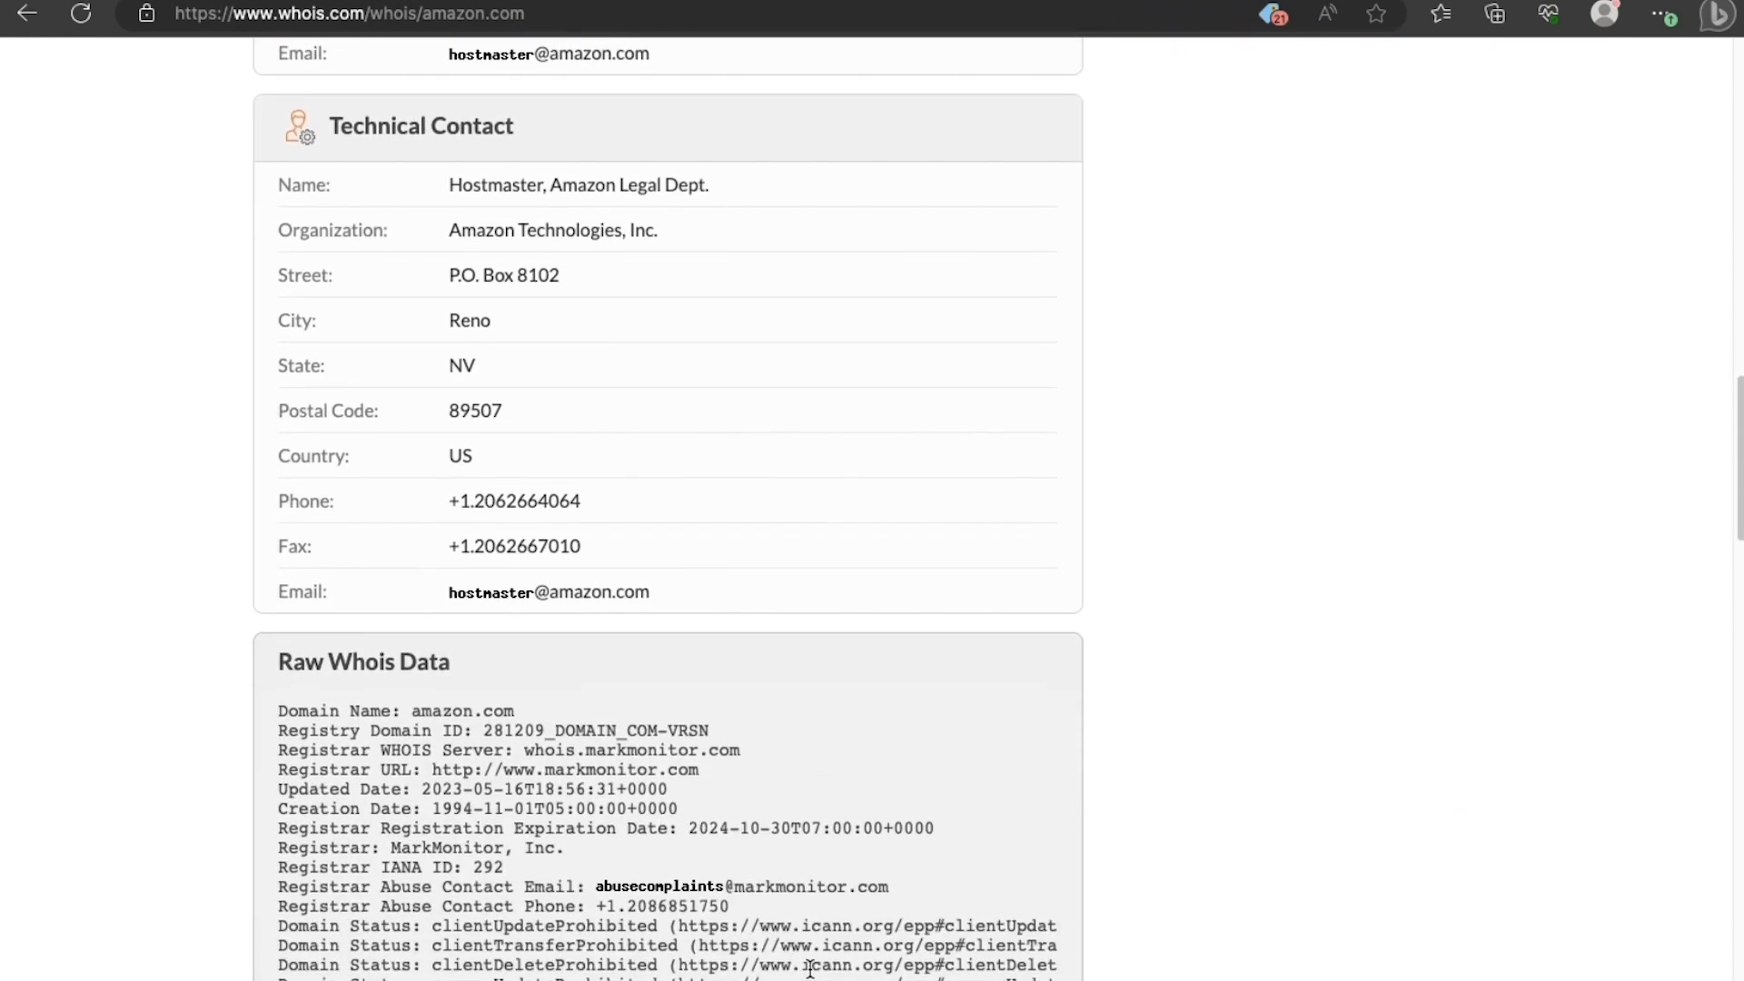
scroll(722, 800, down, 15)
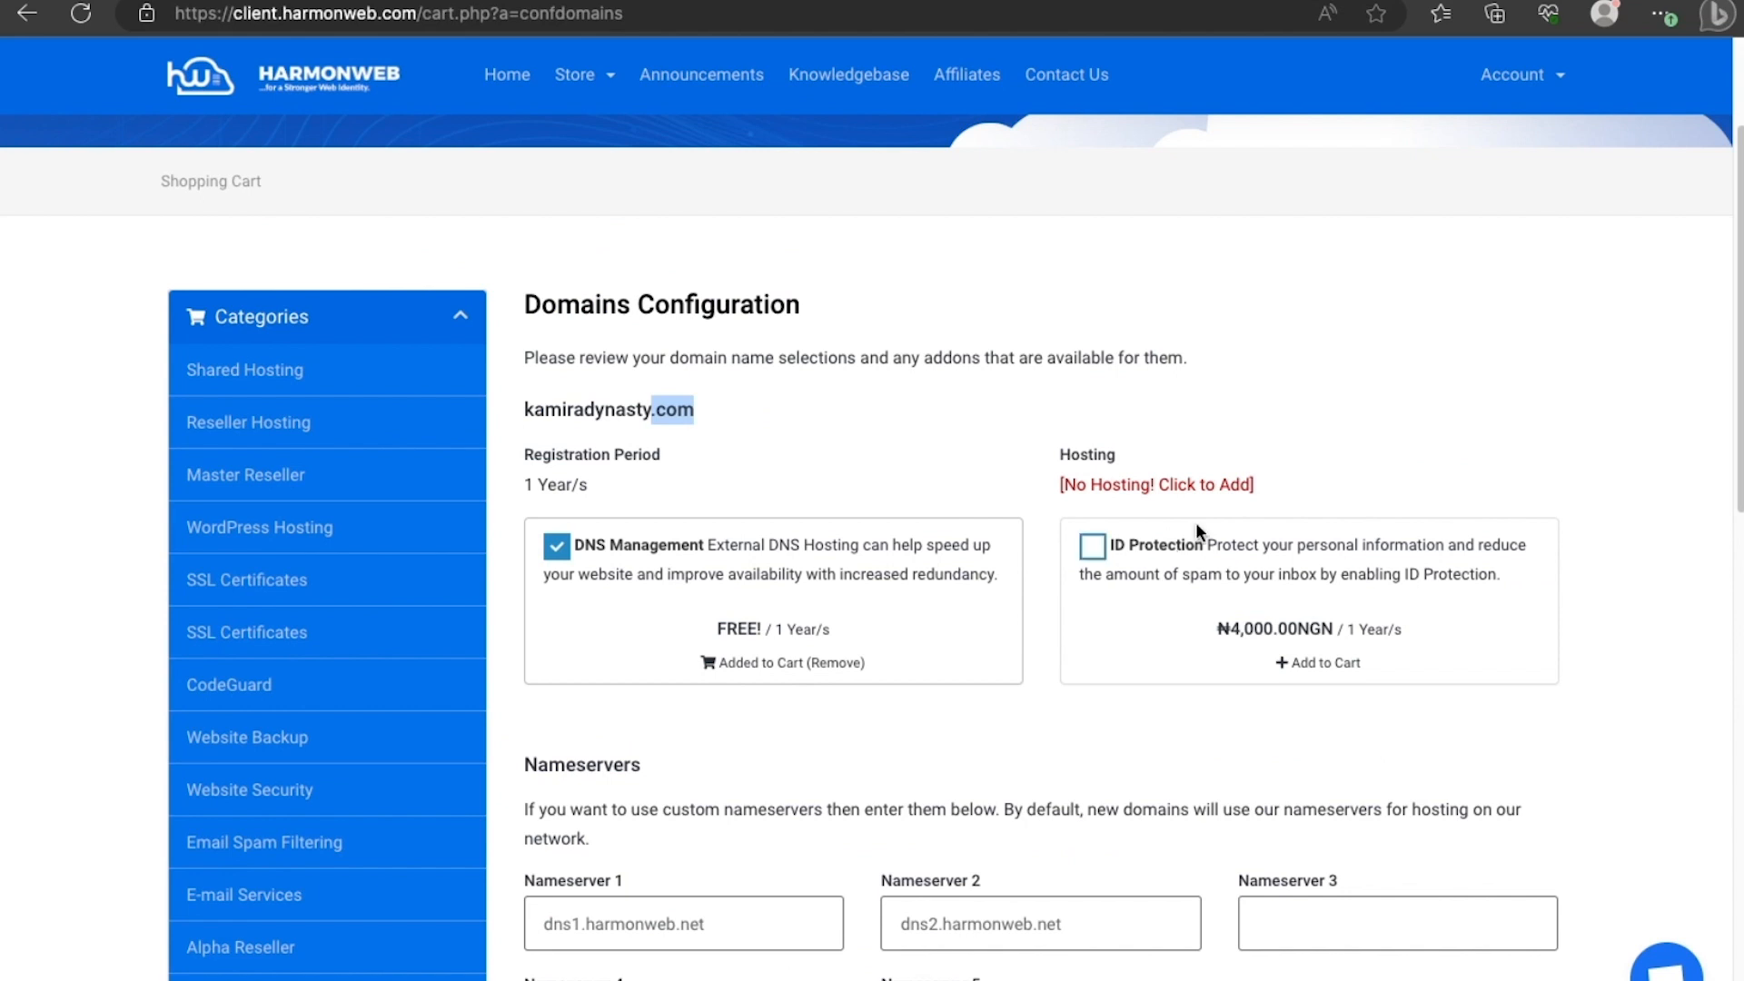
Return to the HarmonWeb domain configuration, keep the default nameservers and continue to the cart review.
scroll(1101, 404, down, 3)
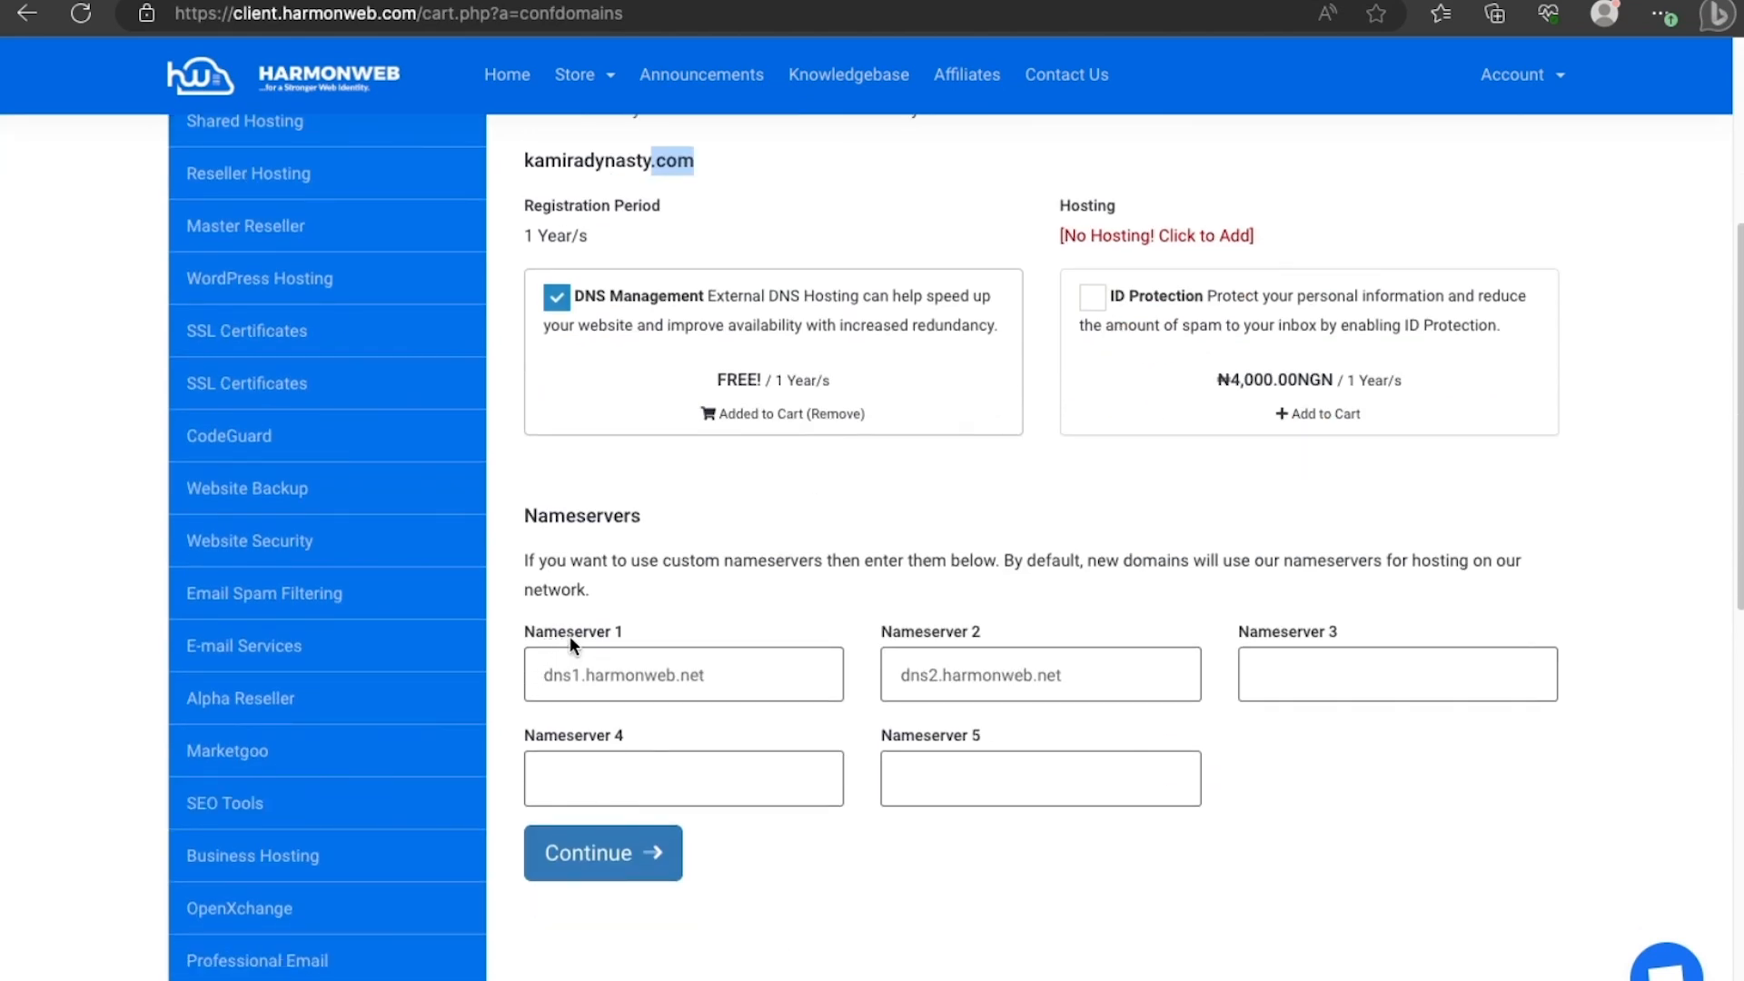
drag(532, 630, 583, 632)
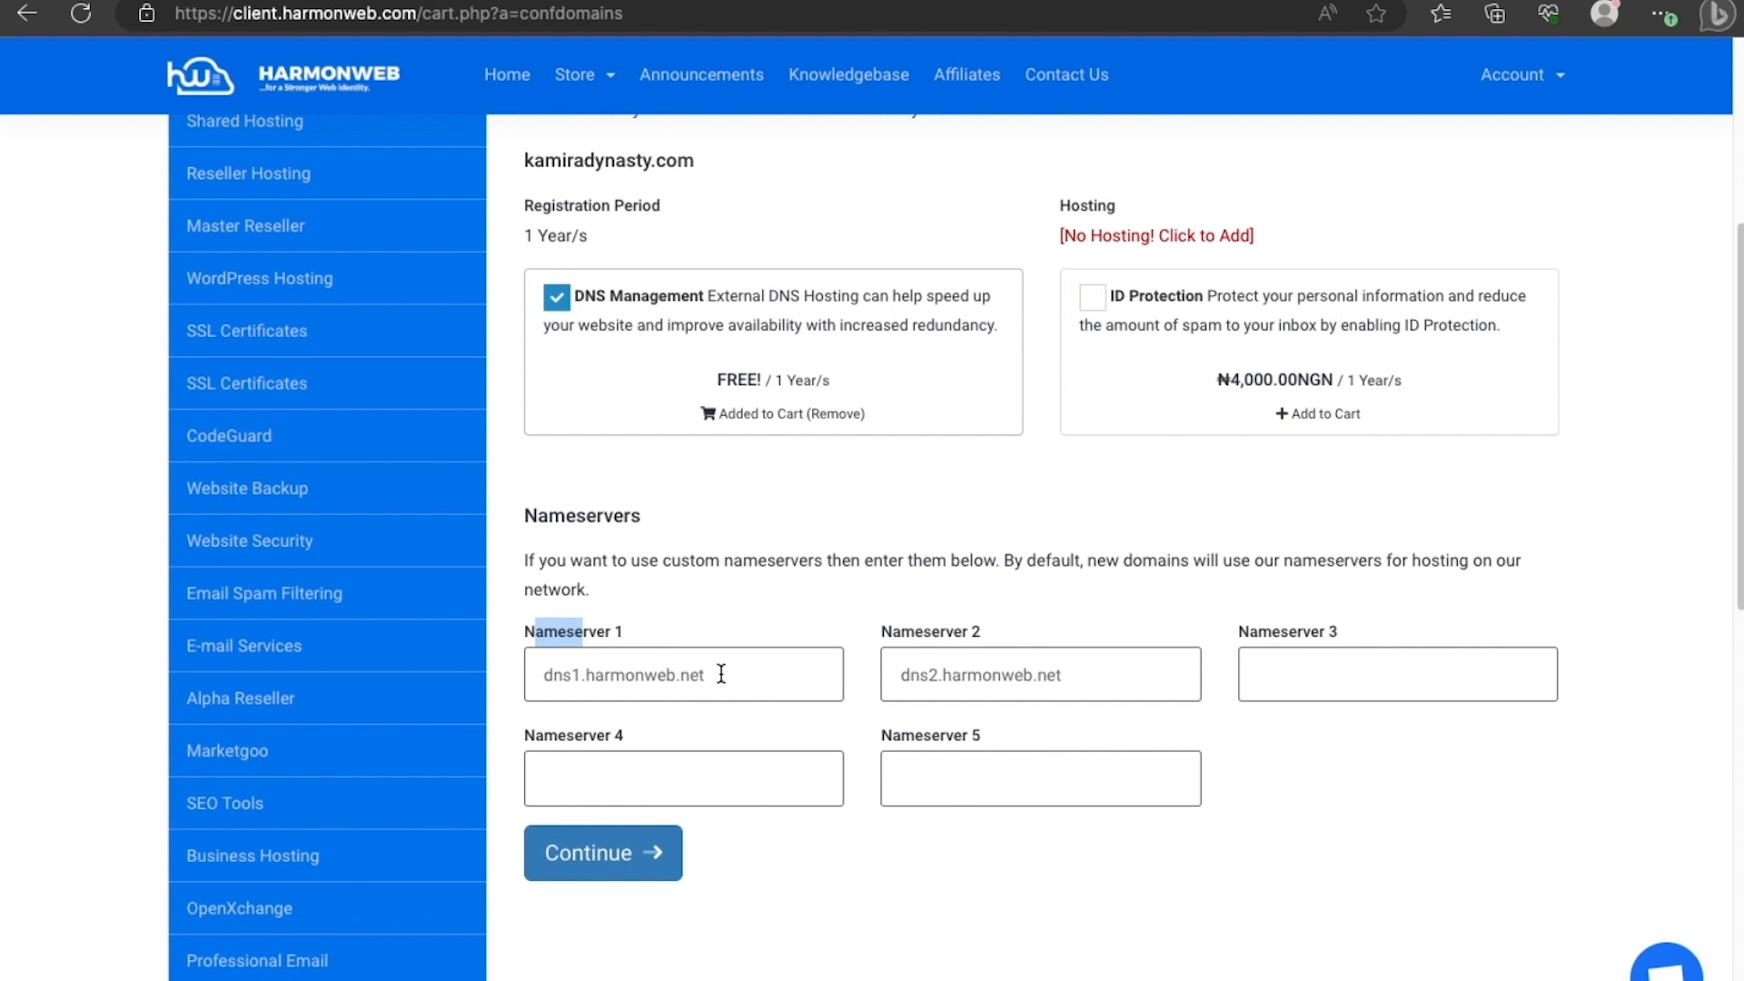
drag(821, 673, 531, 673)
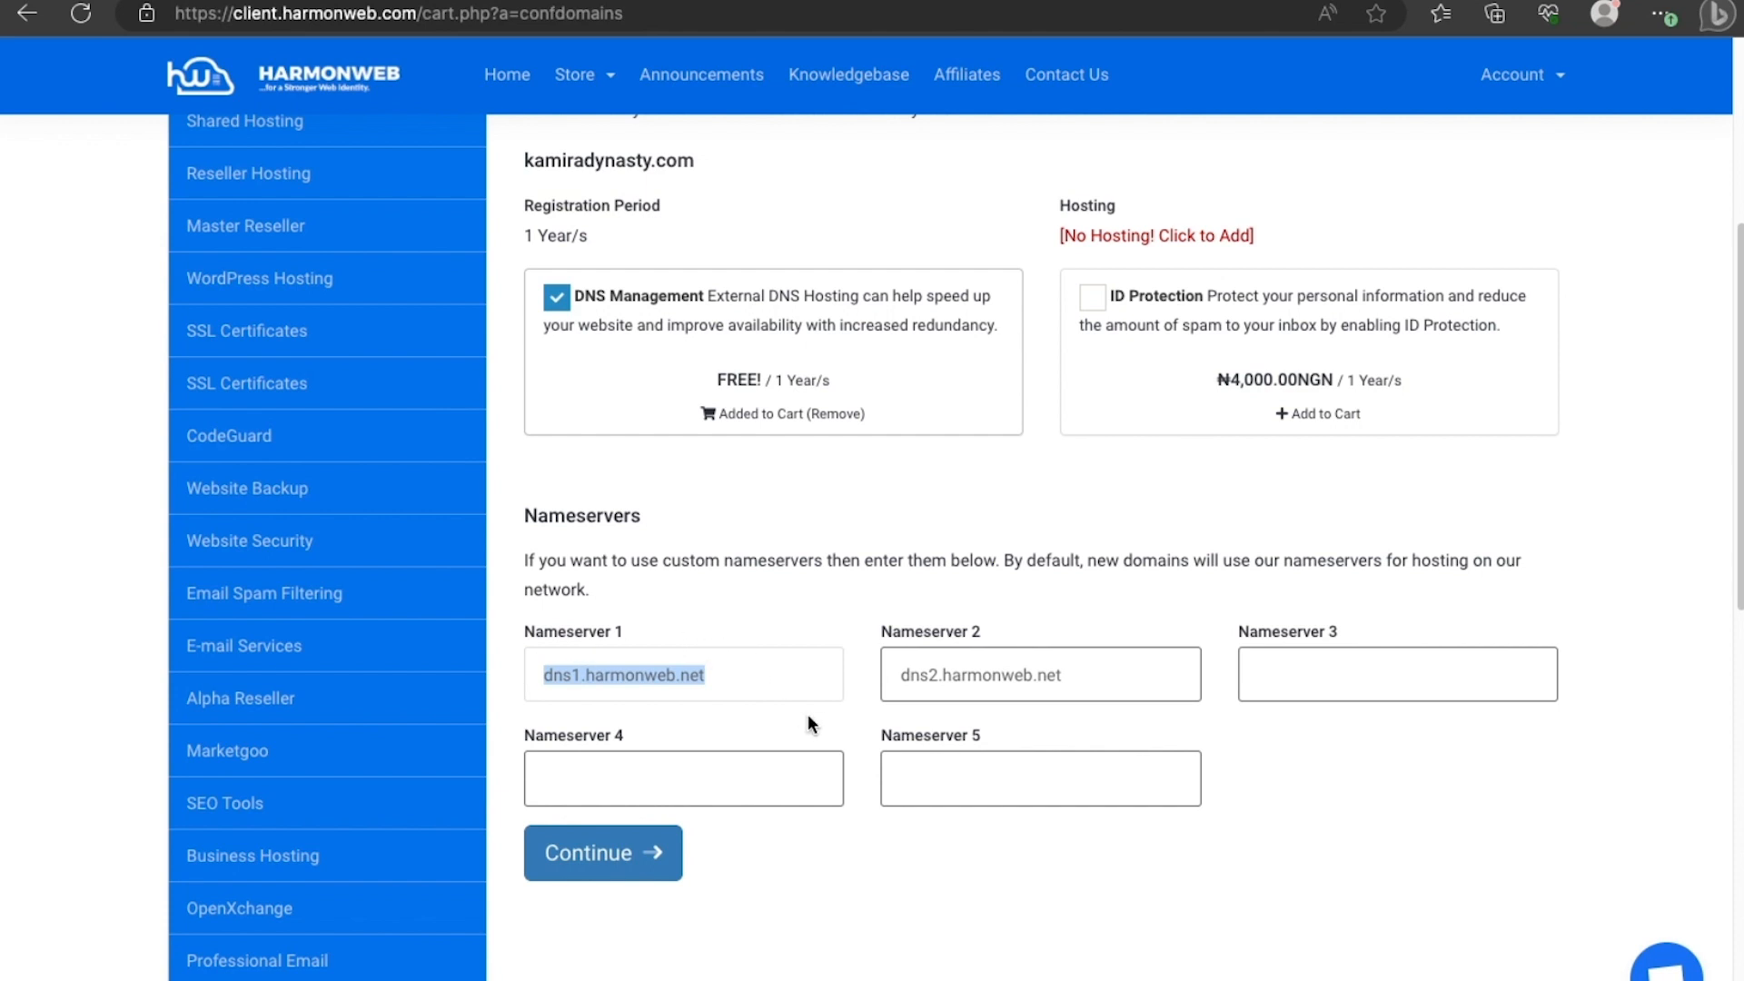
click(650, 854)
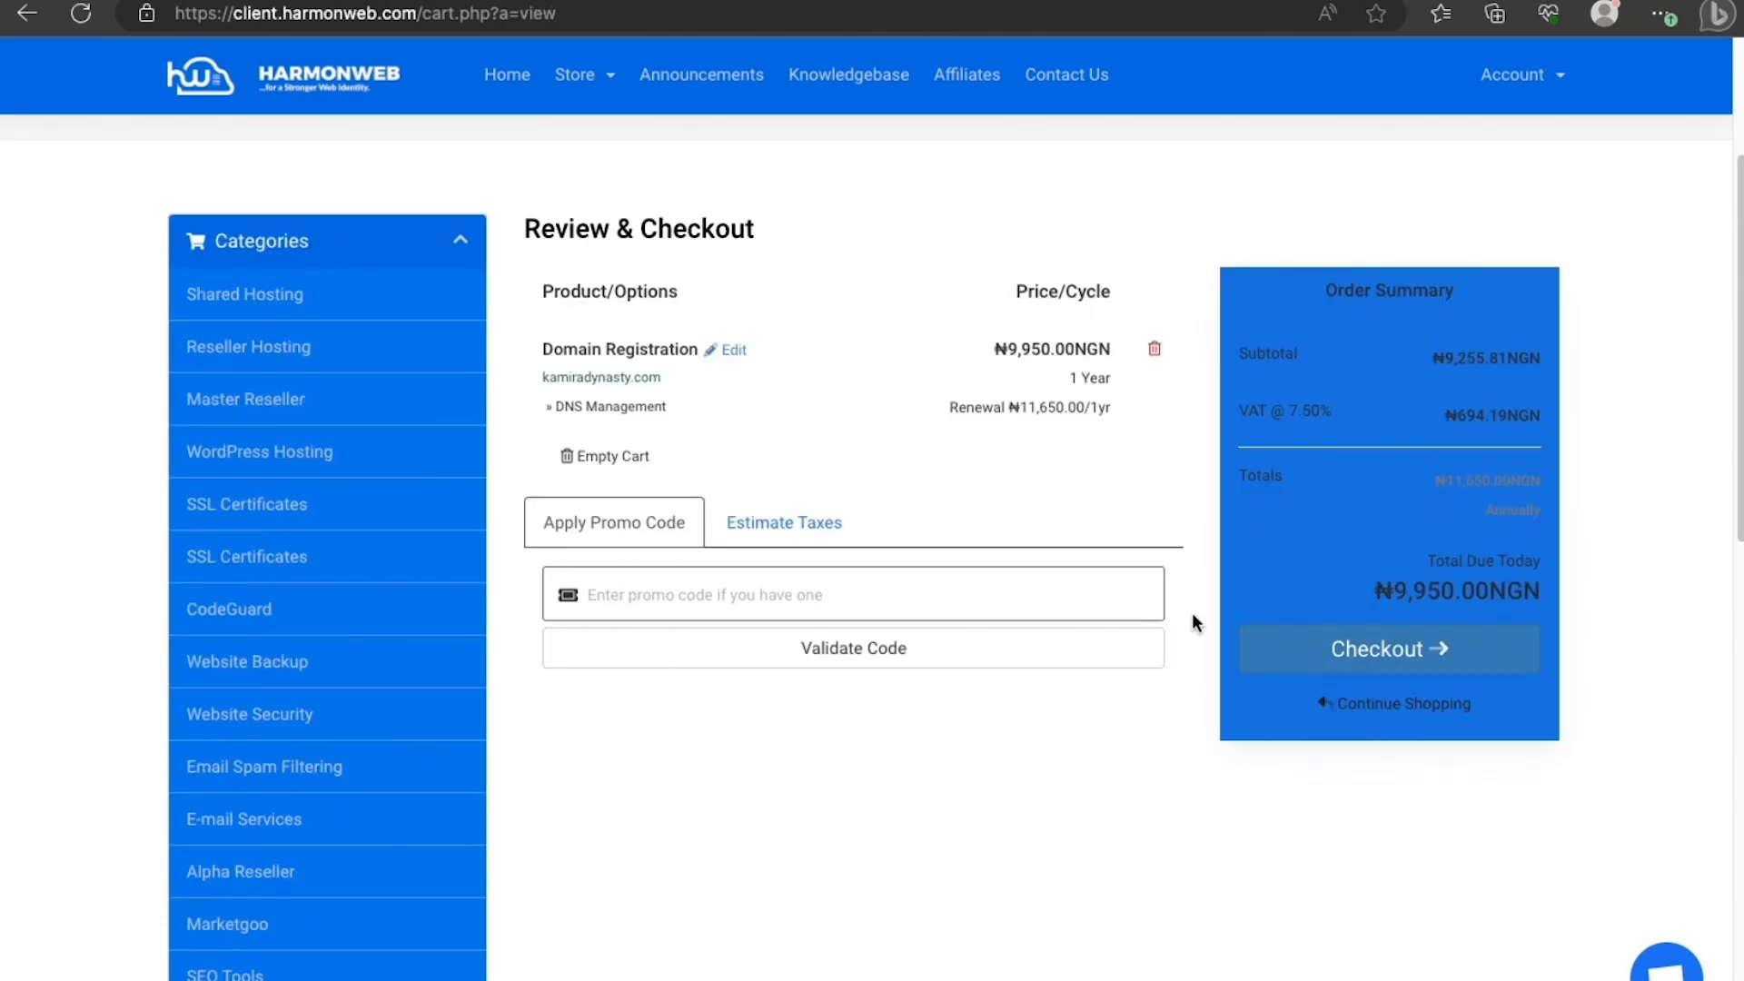
Inspect the checkout form for personal and billing information, and return to the cart review.
click(1340, 650)
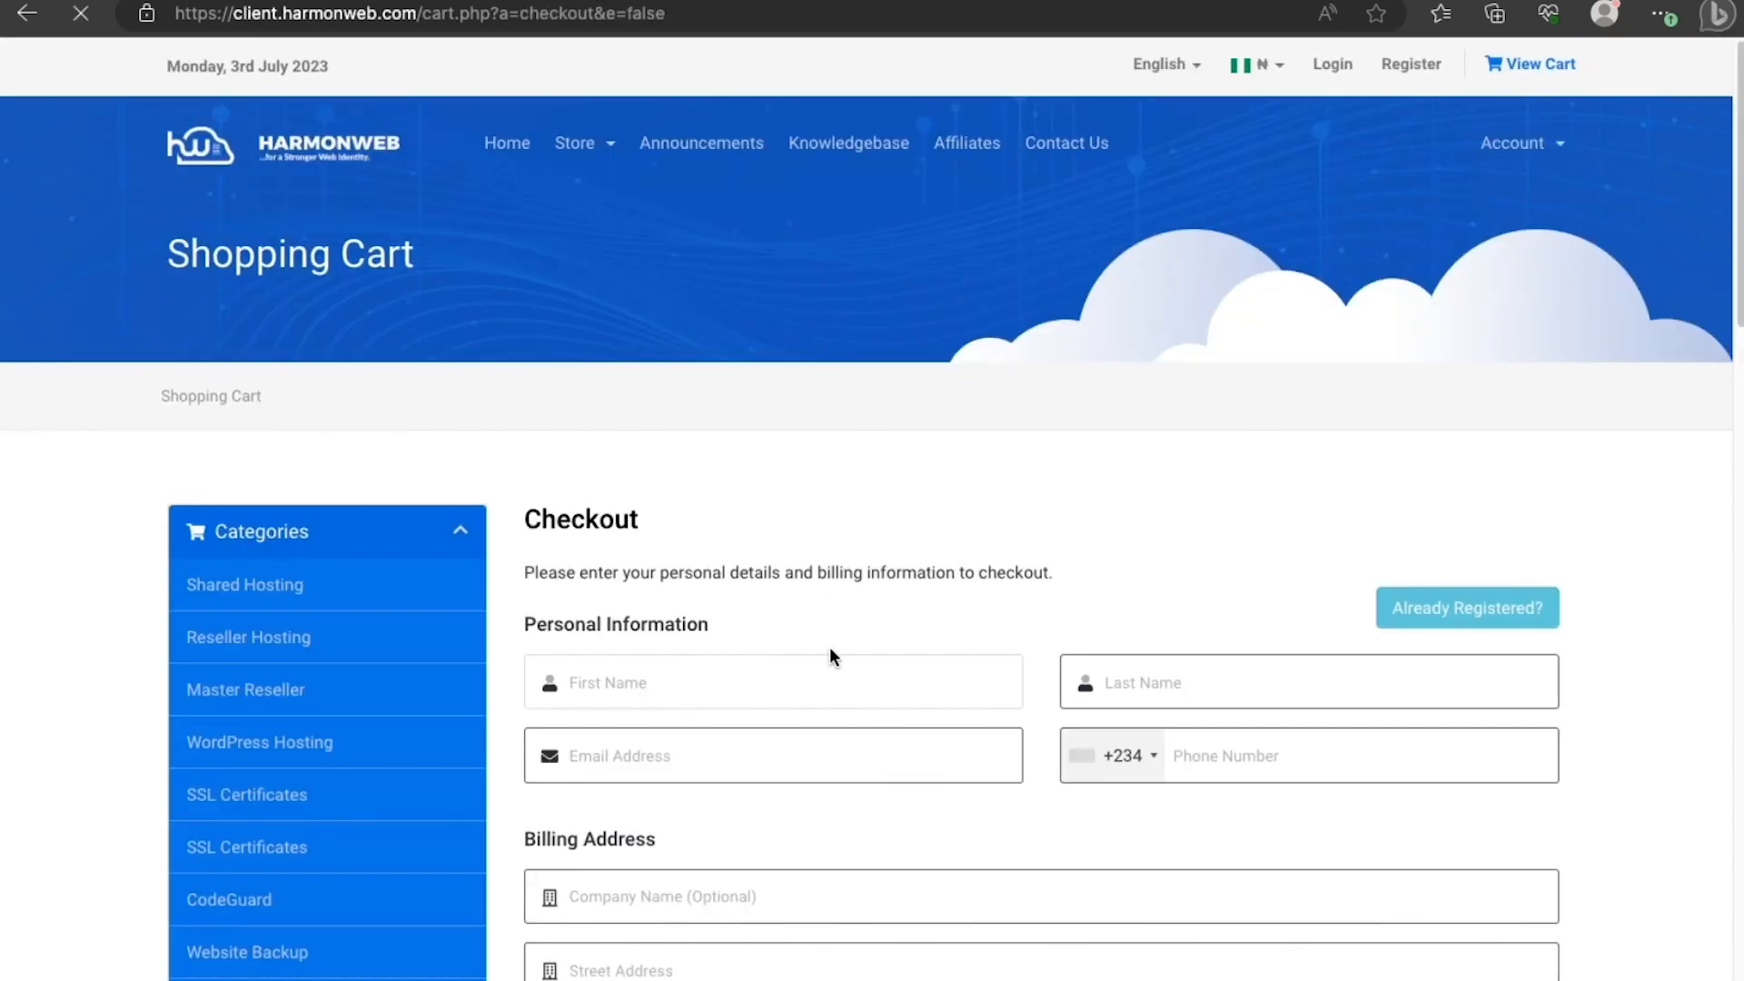
scroll(830, 648, down, 2)
scroll(830, 648, up, 2)
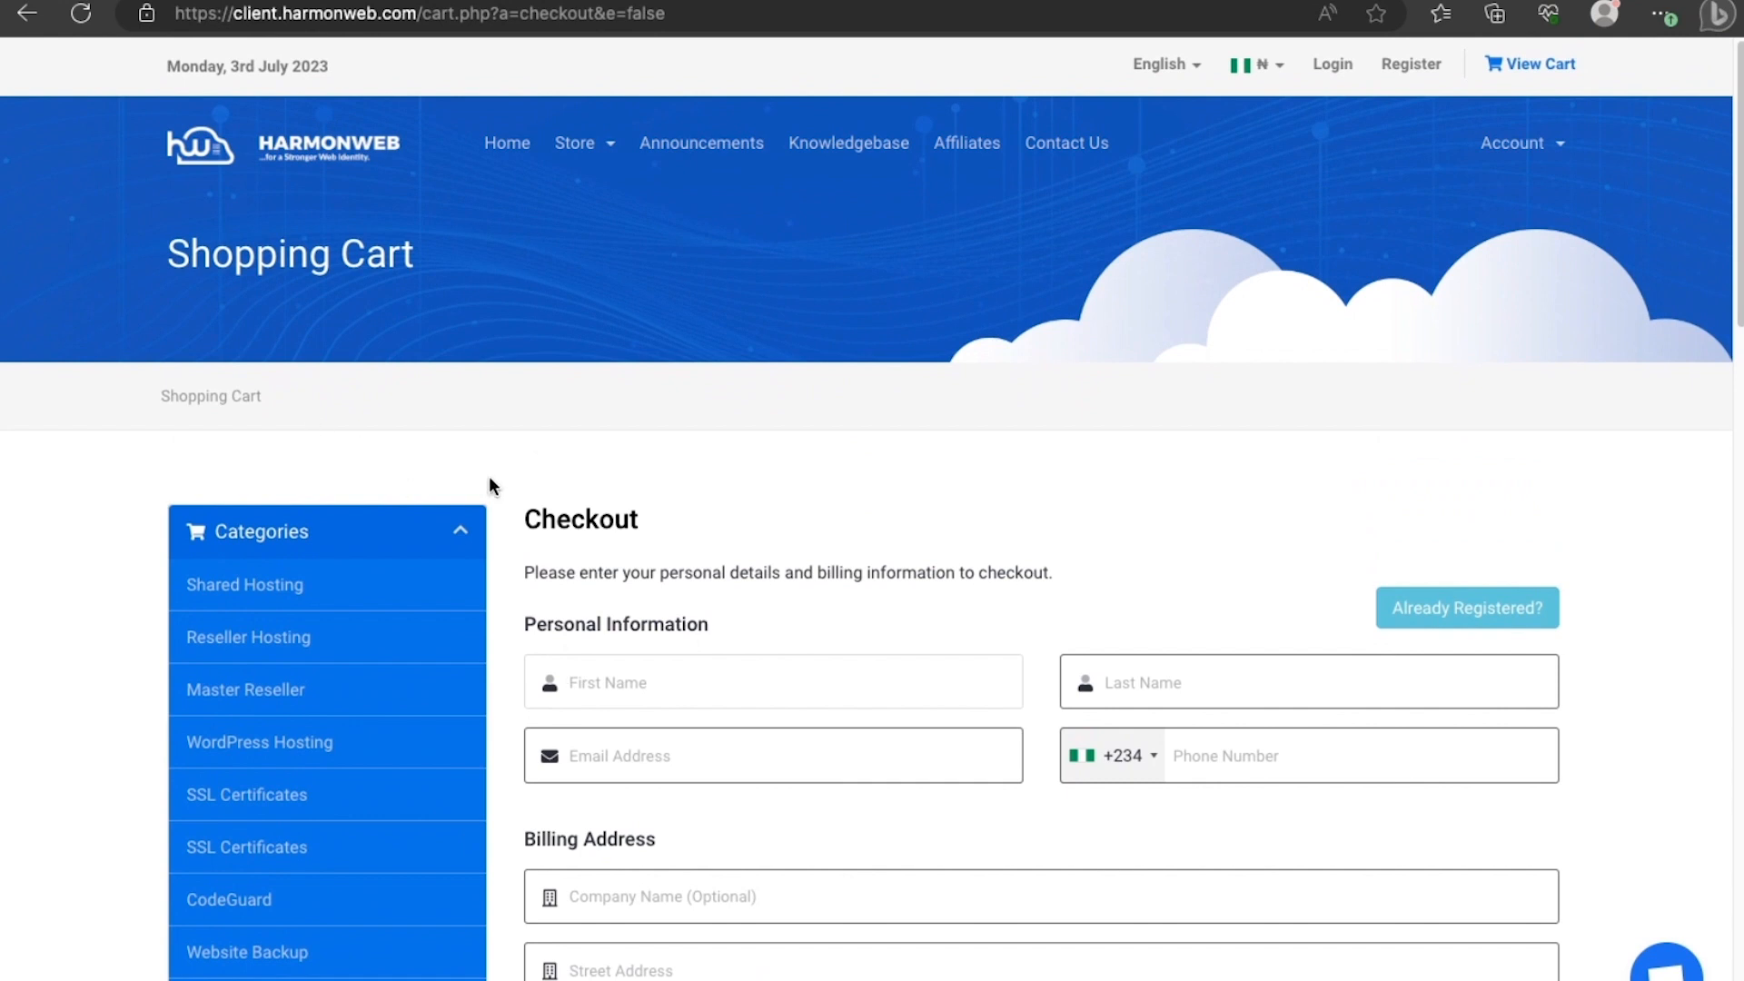
click(32, 17)
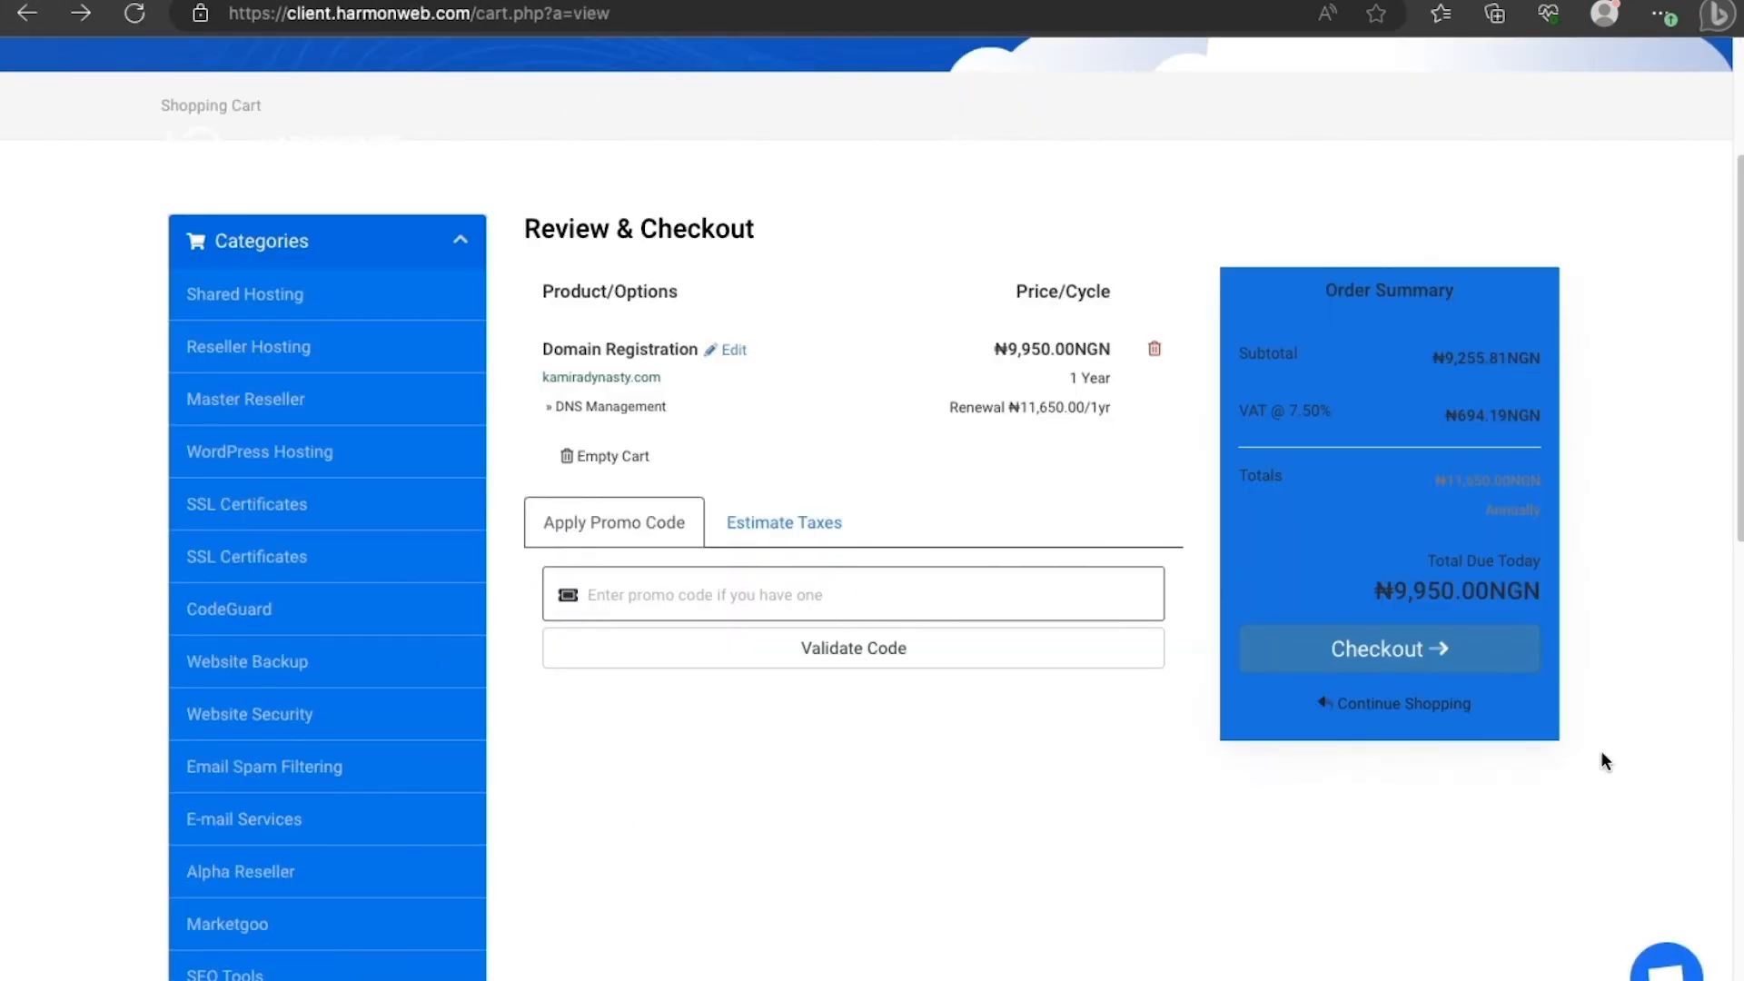
Continue shopping from the cart and examine the Shared Hosting plans and product categories.
click(1341, 709)
scroll(740, 673, down, 2)
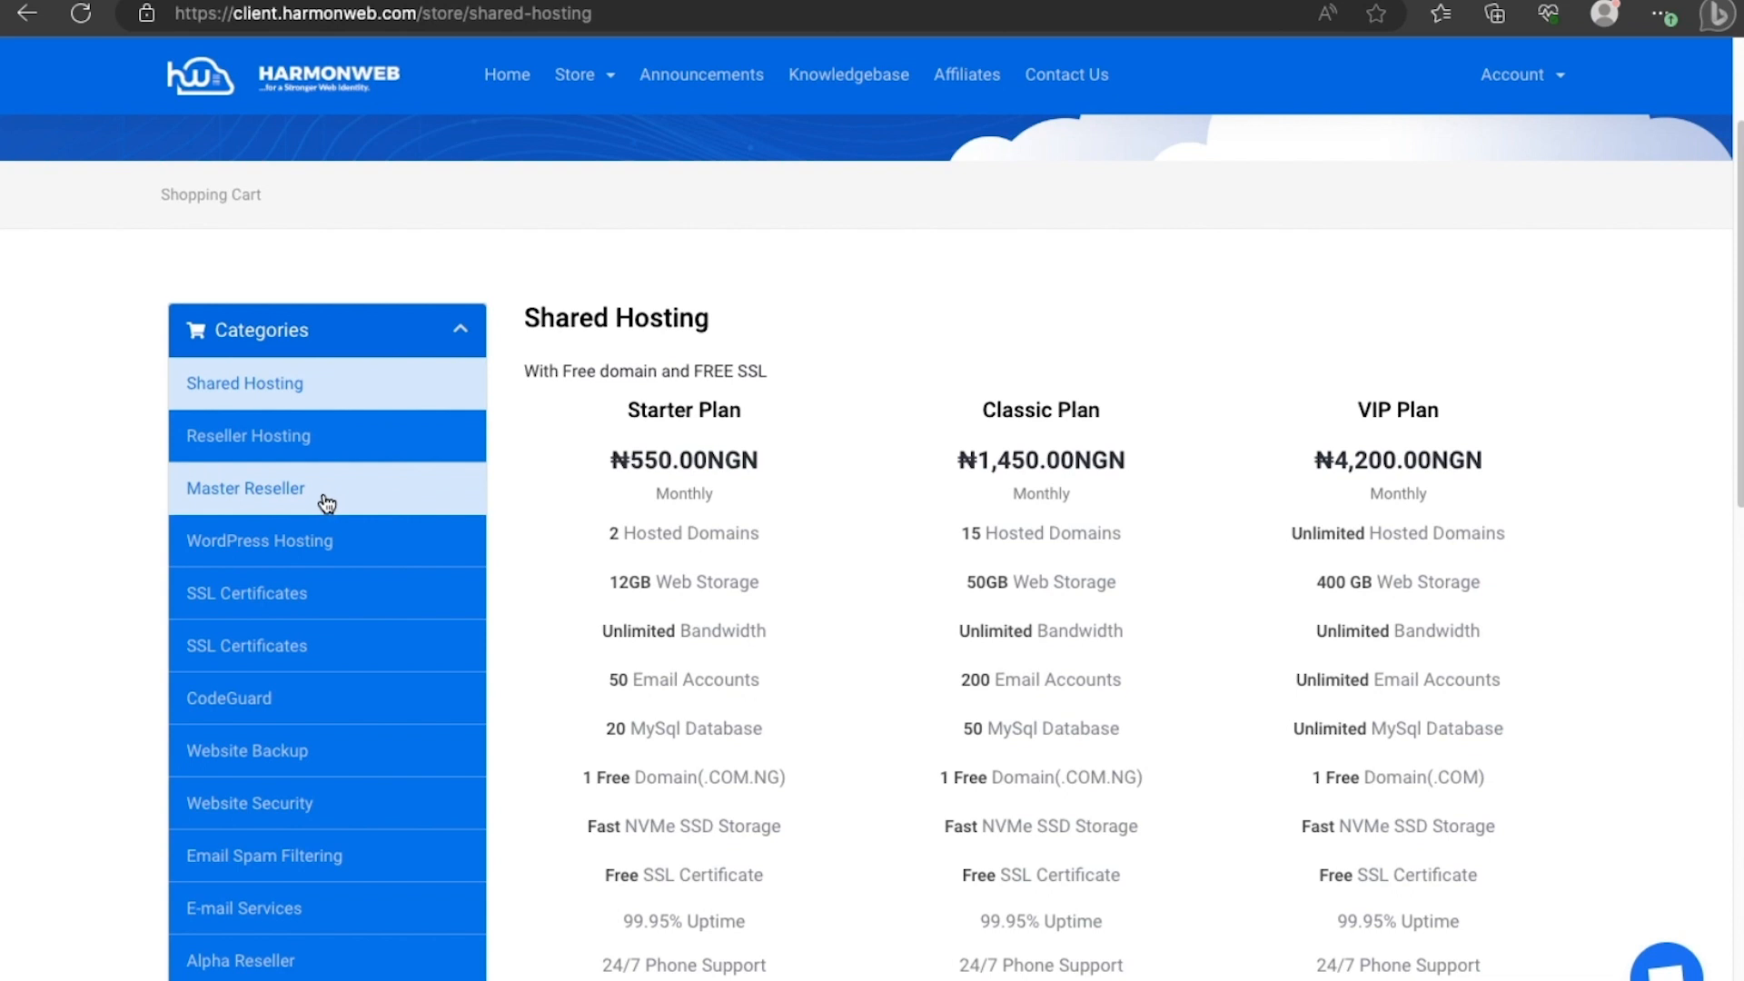
scroll(329, 504, down, 1)
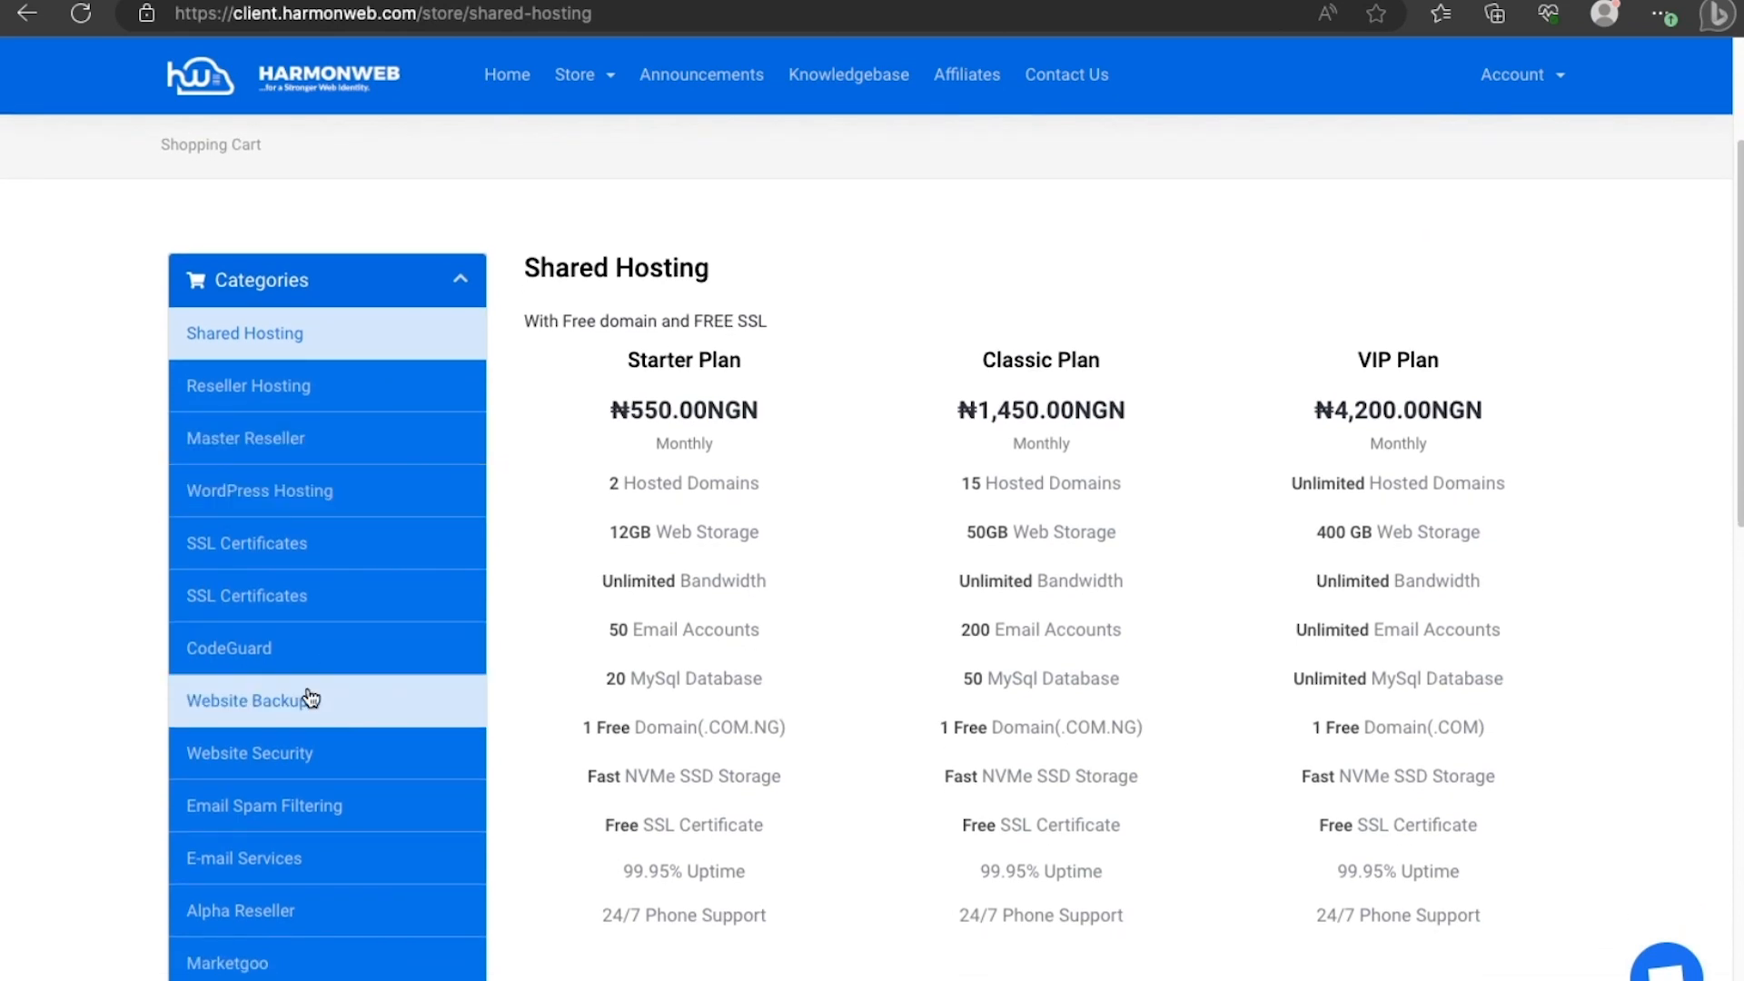
scroll(336, 677, down, 5)
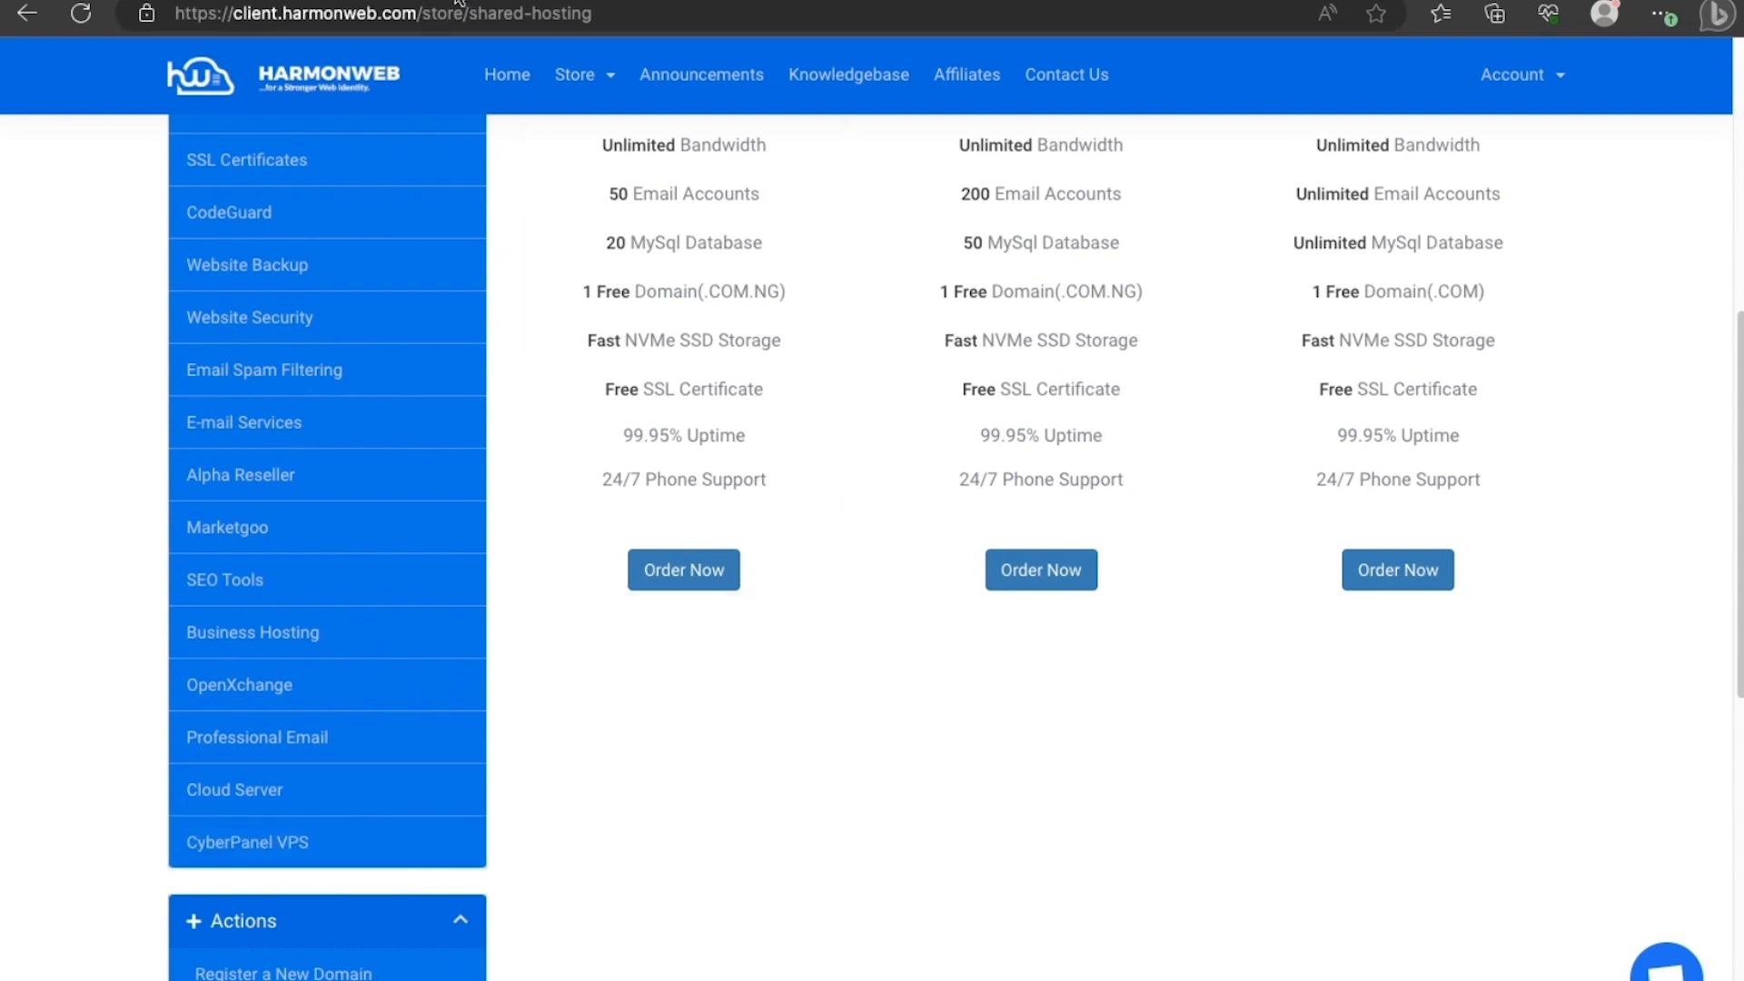
Compare the Starter, Classic and VIP Shared Hosting plans, including web storage, email accounts and free domain offers.
scroll(430, 228, up, 8)
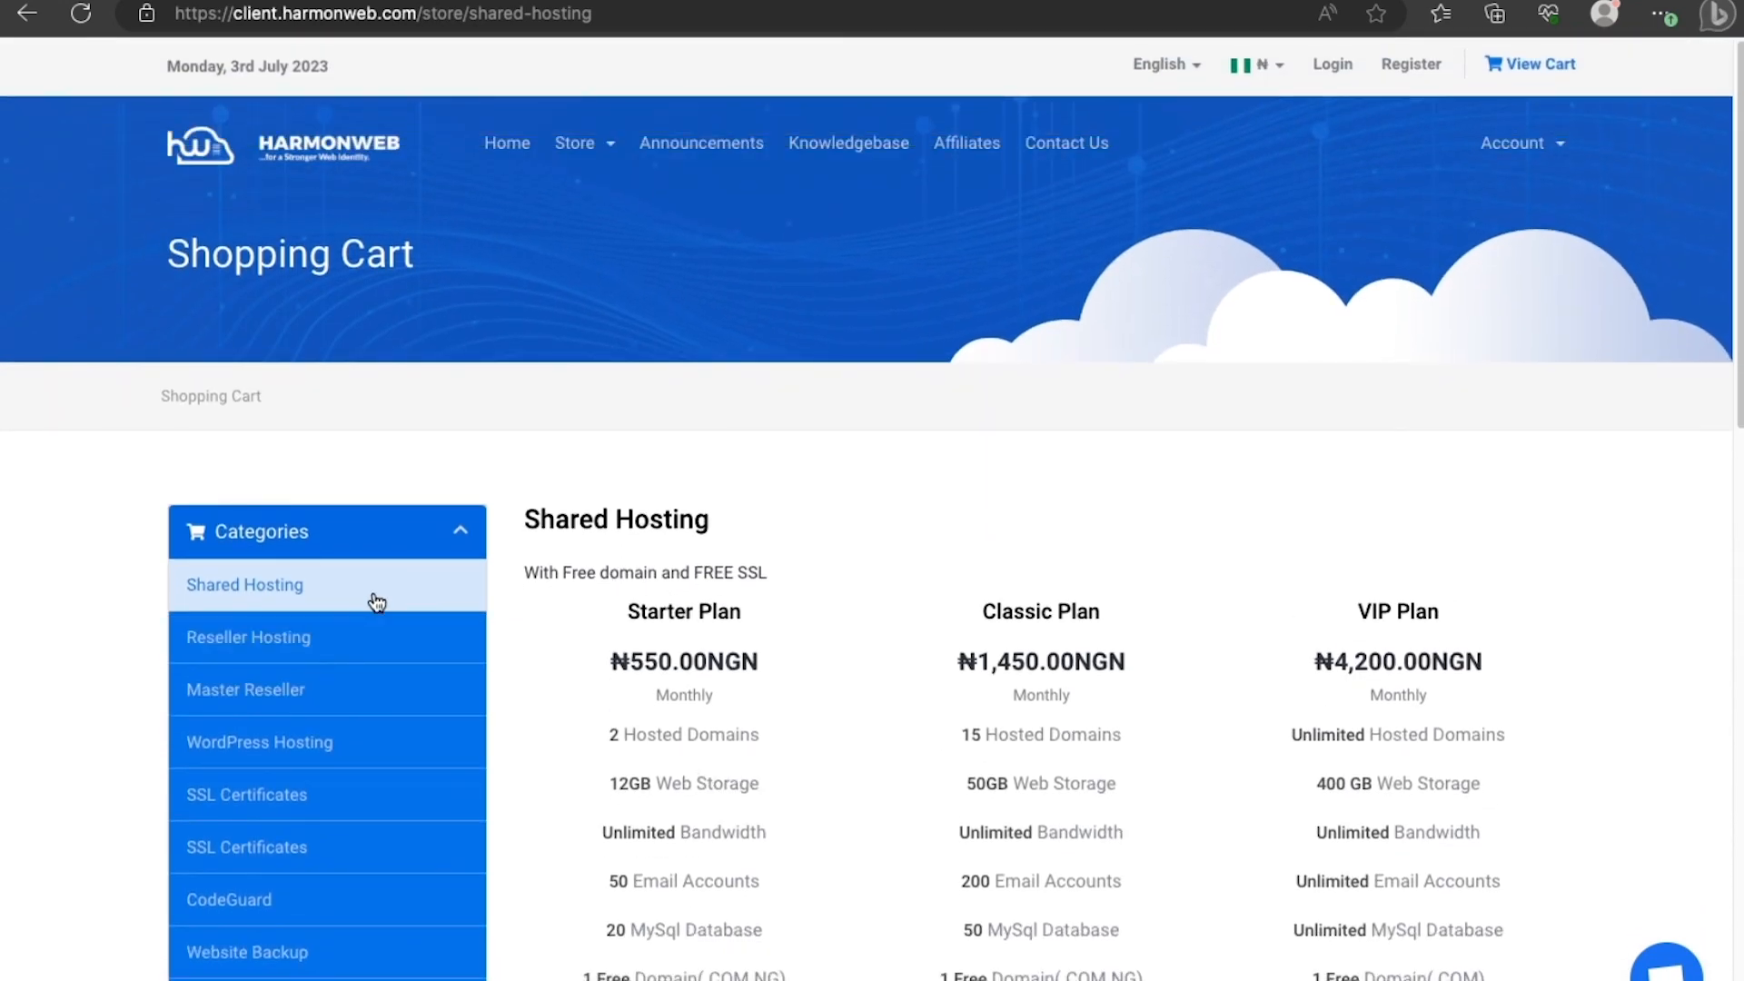
scroll(377, 602, down, 10)
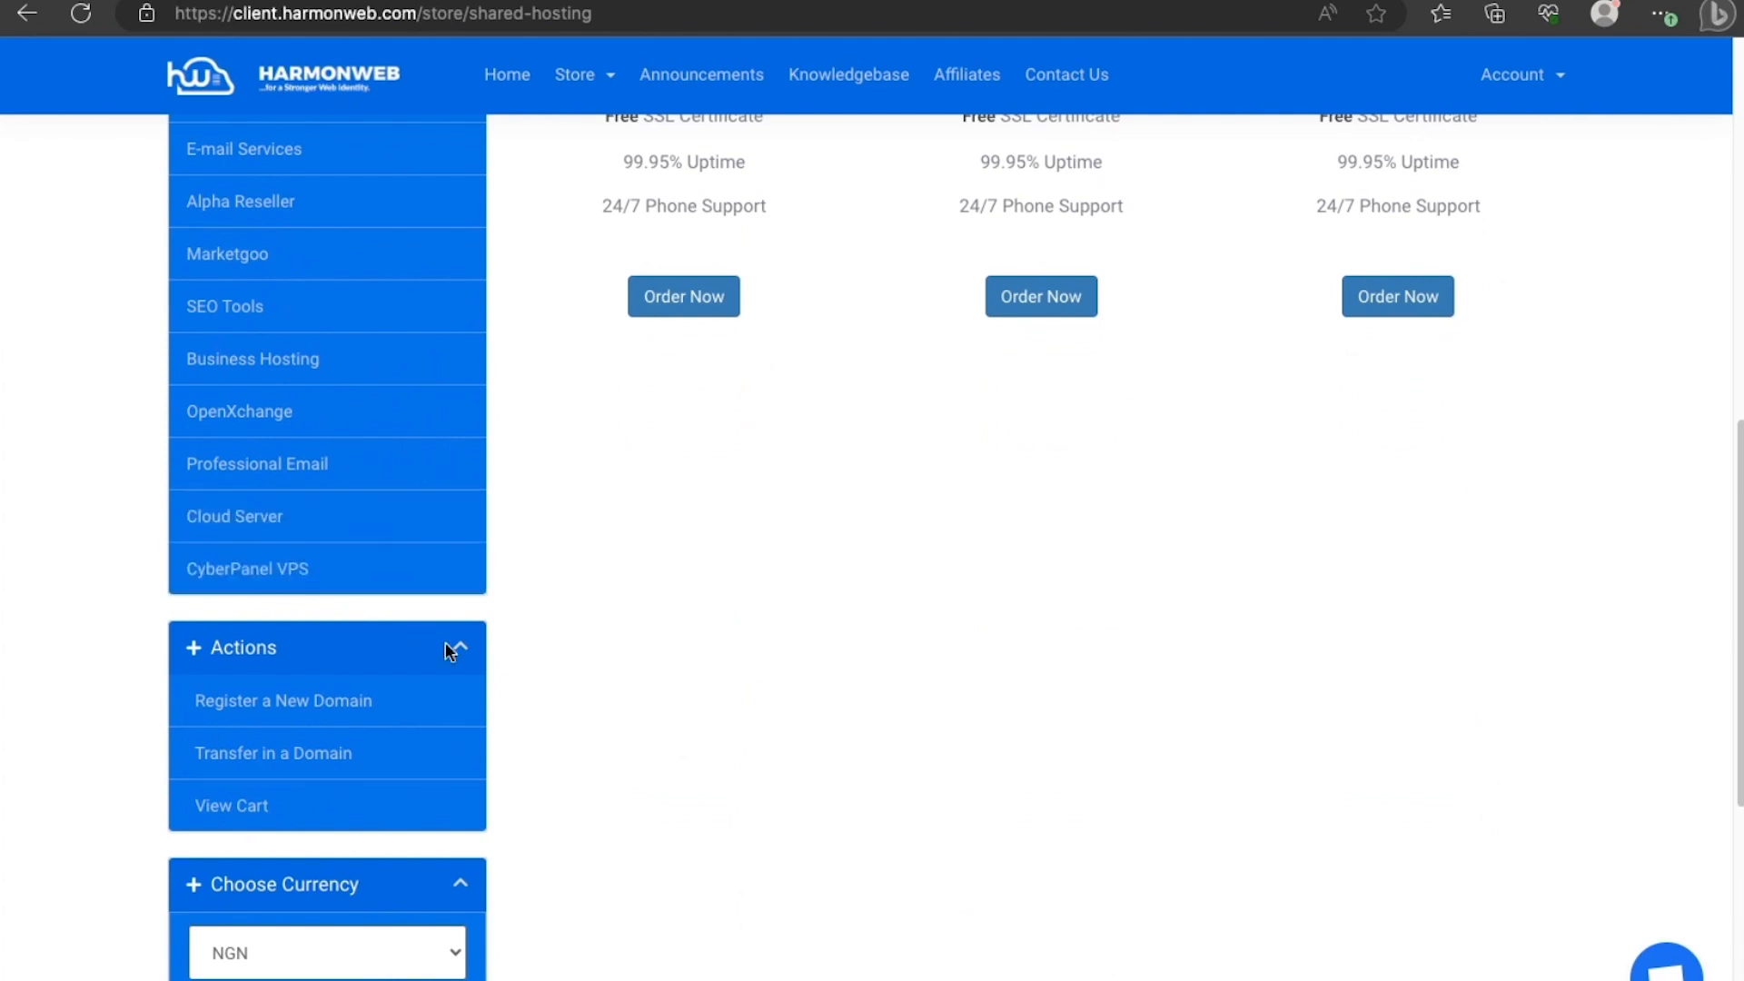
scroll(615, 623, up, 10)
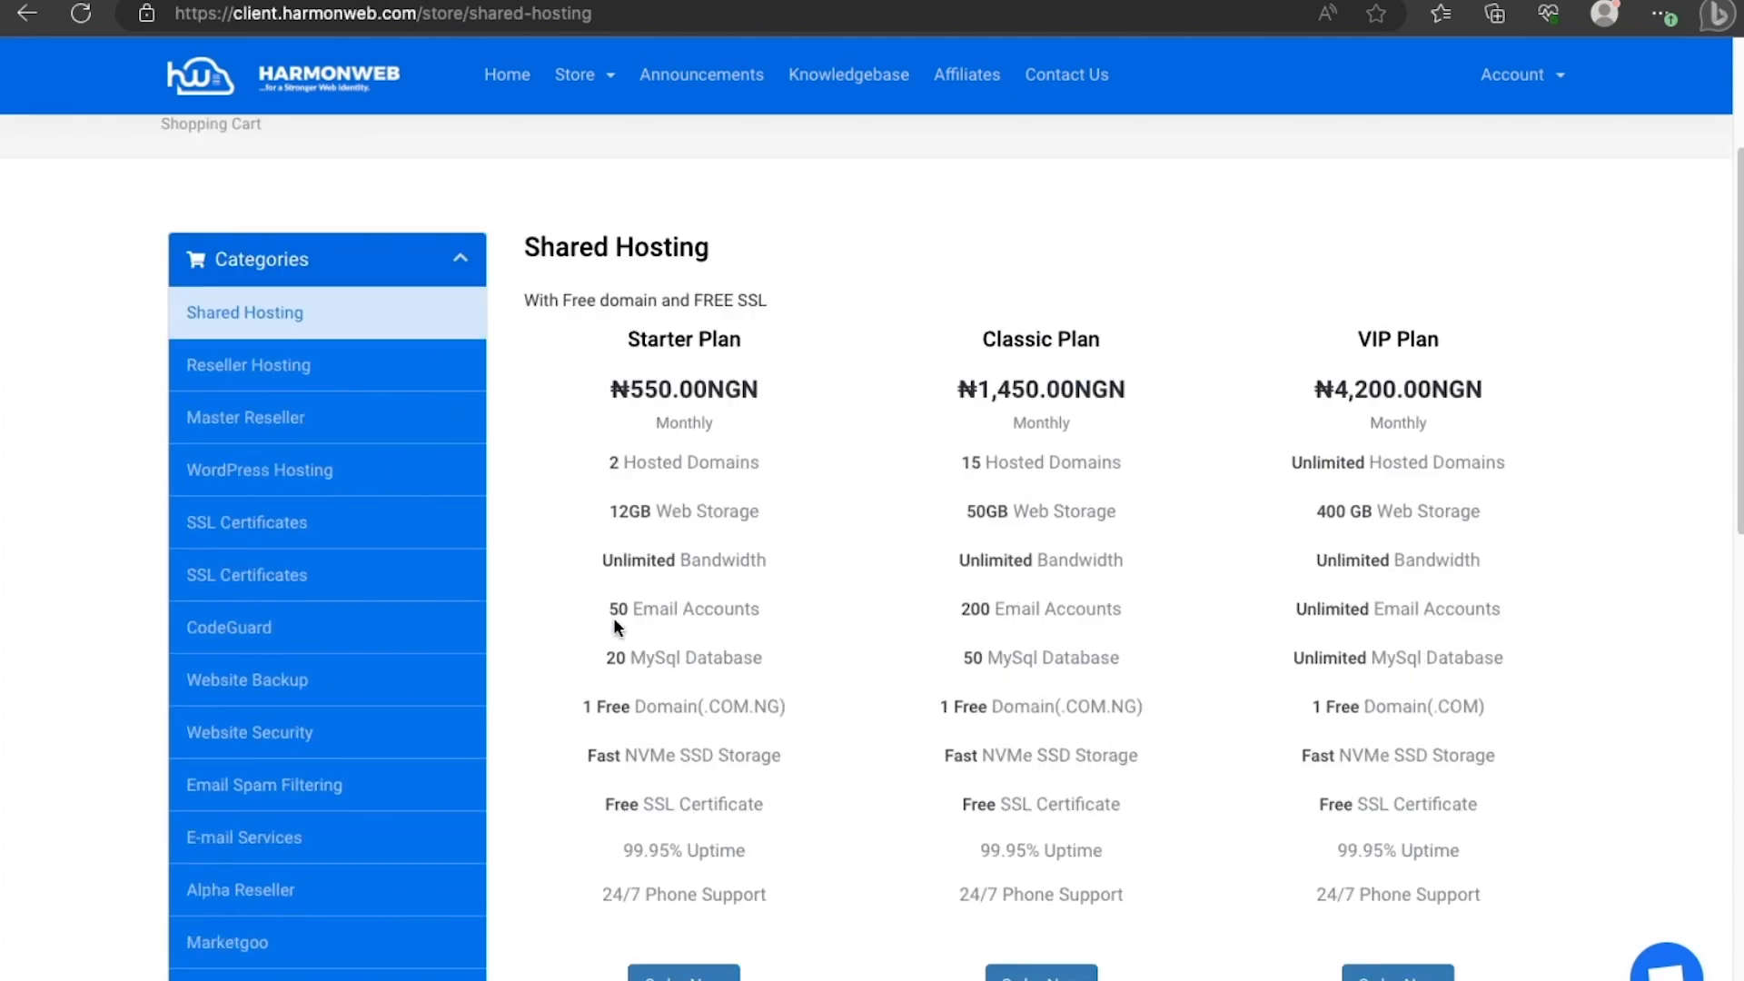
scroll(887, 755, down, 3)
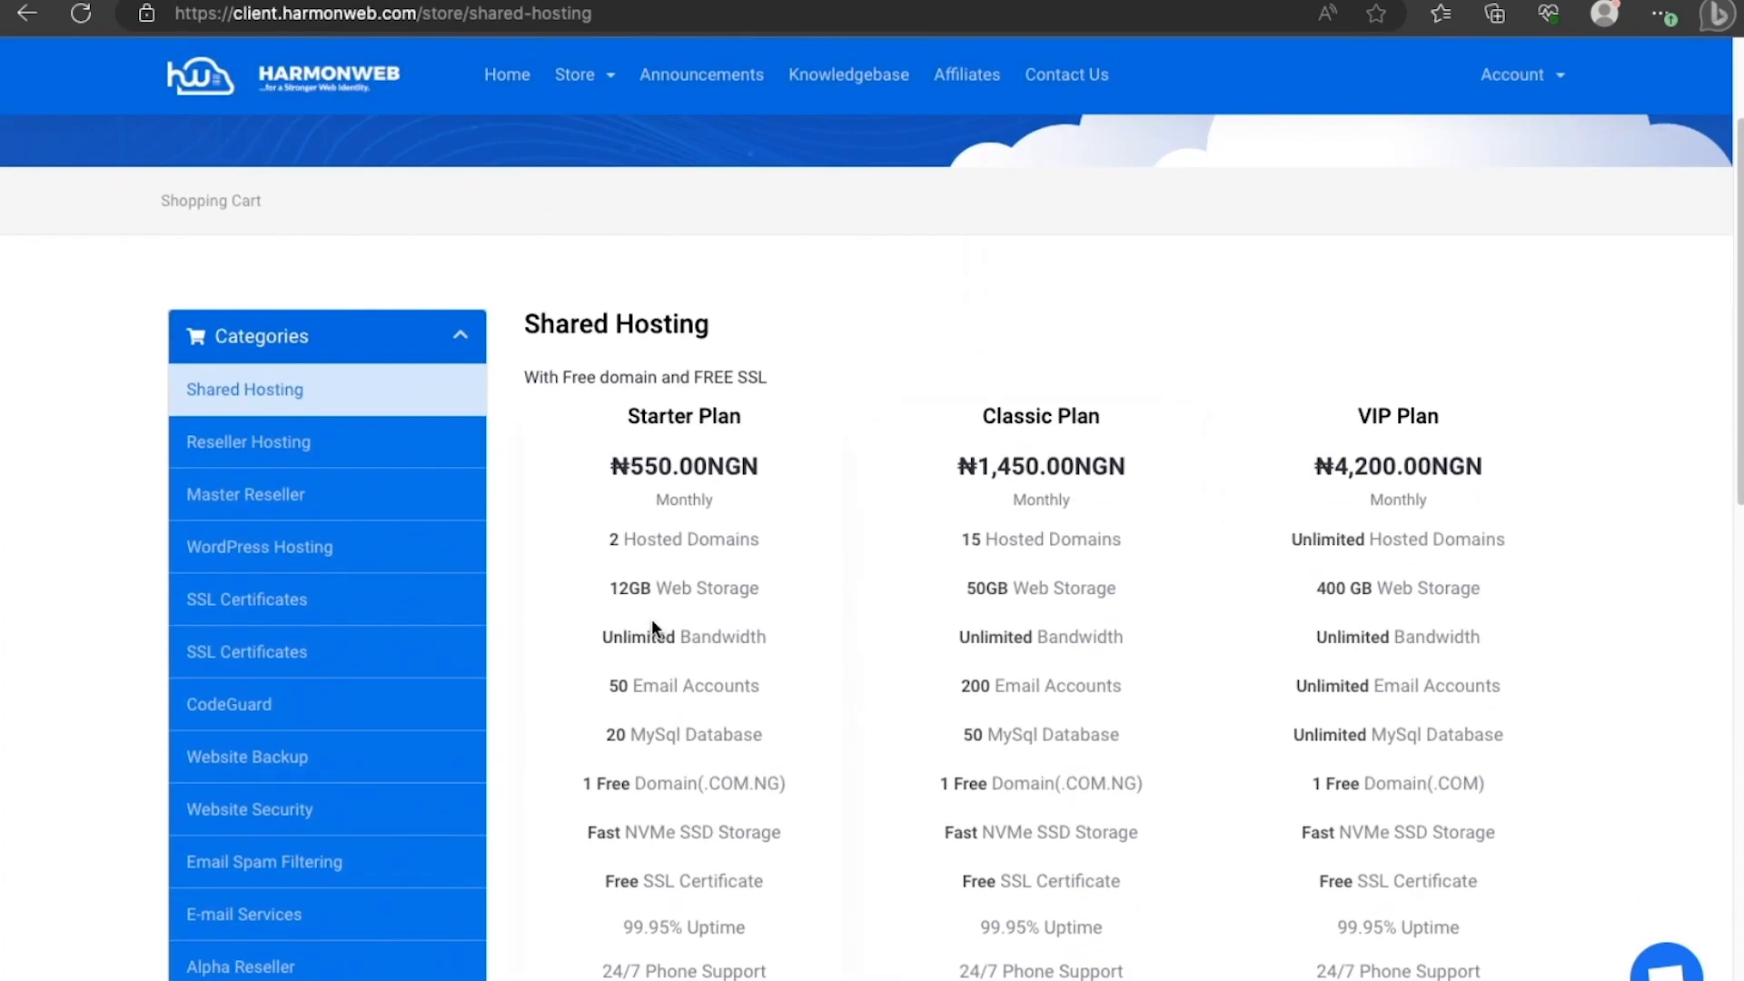
drag(607, 586, 753, 590)
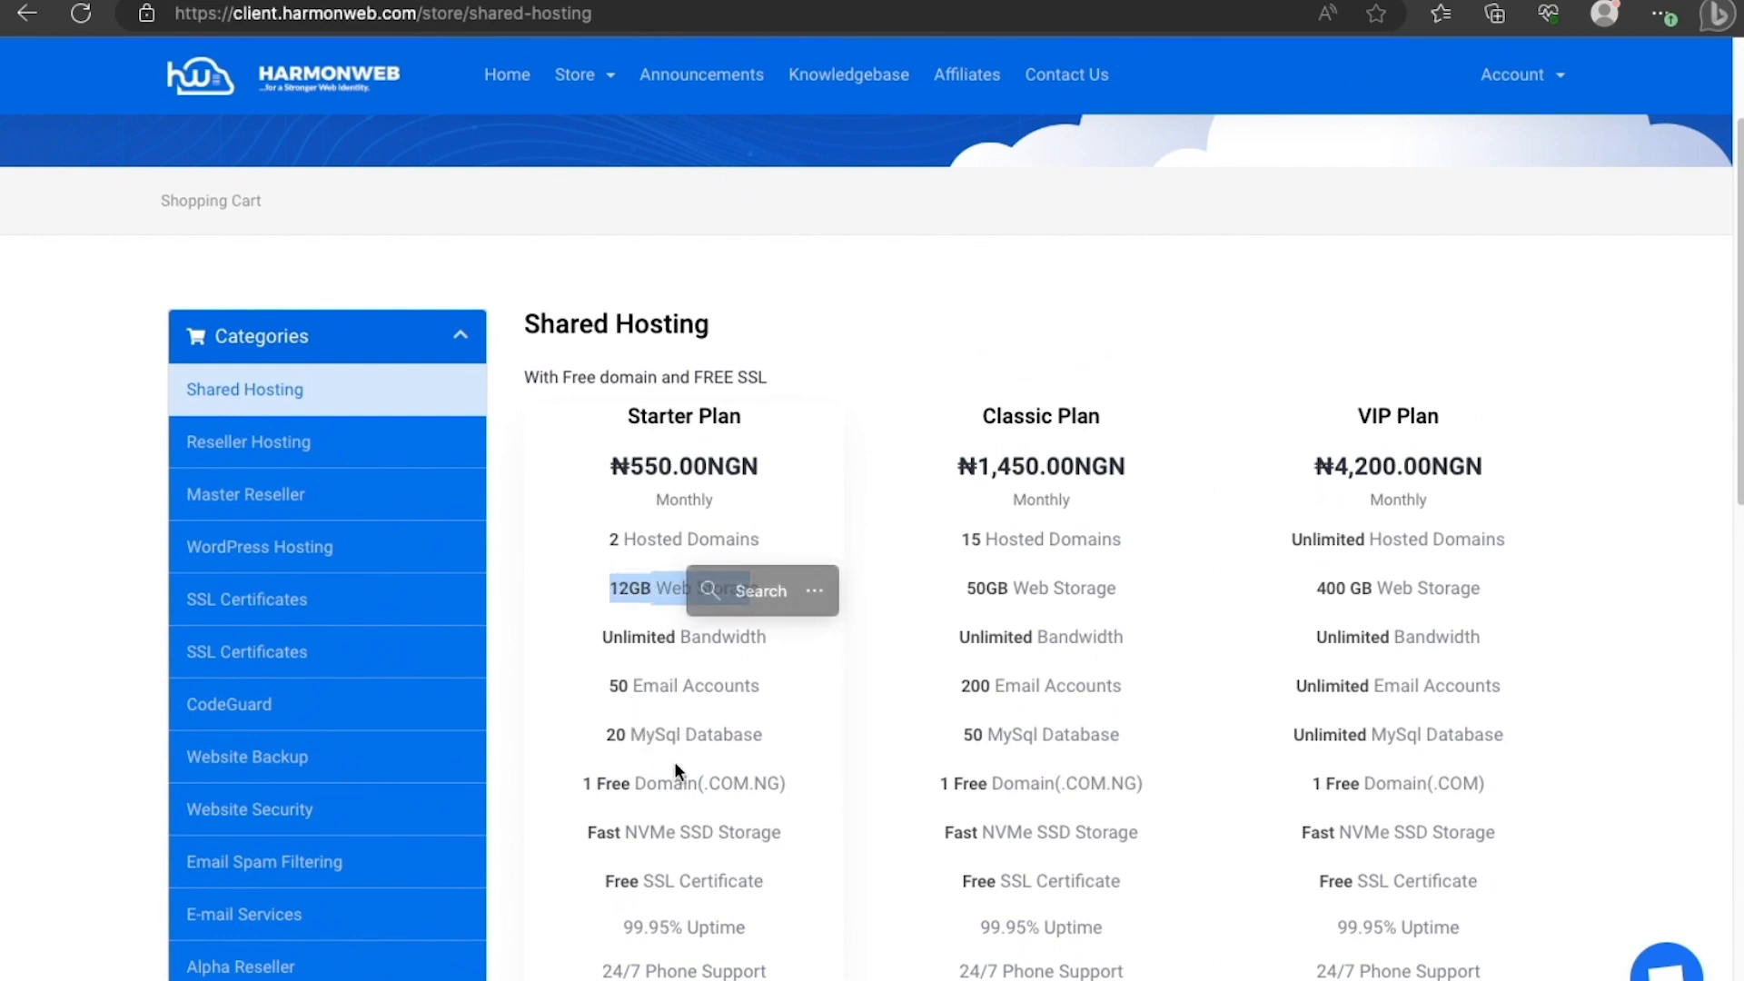
scroll(1121, 619, down, 2)
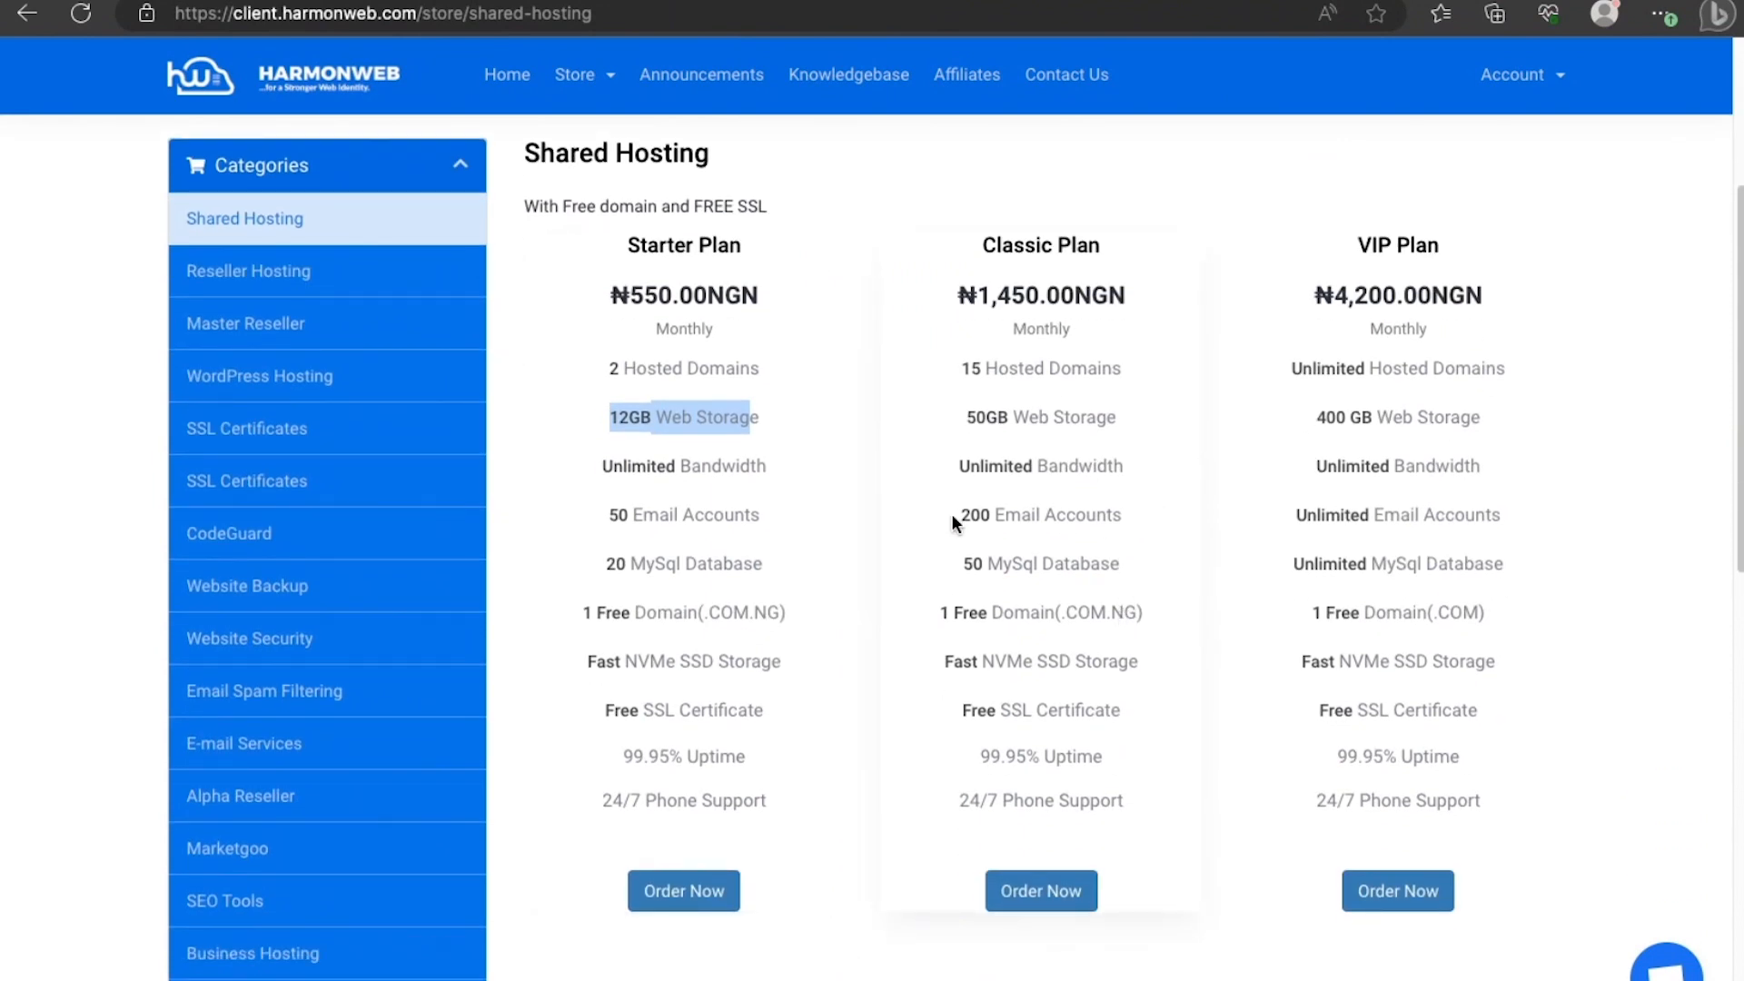
scroll(473, 818, down, 3)
scroll(382, 940, down, 1)
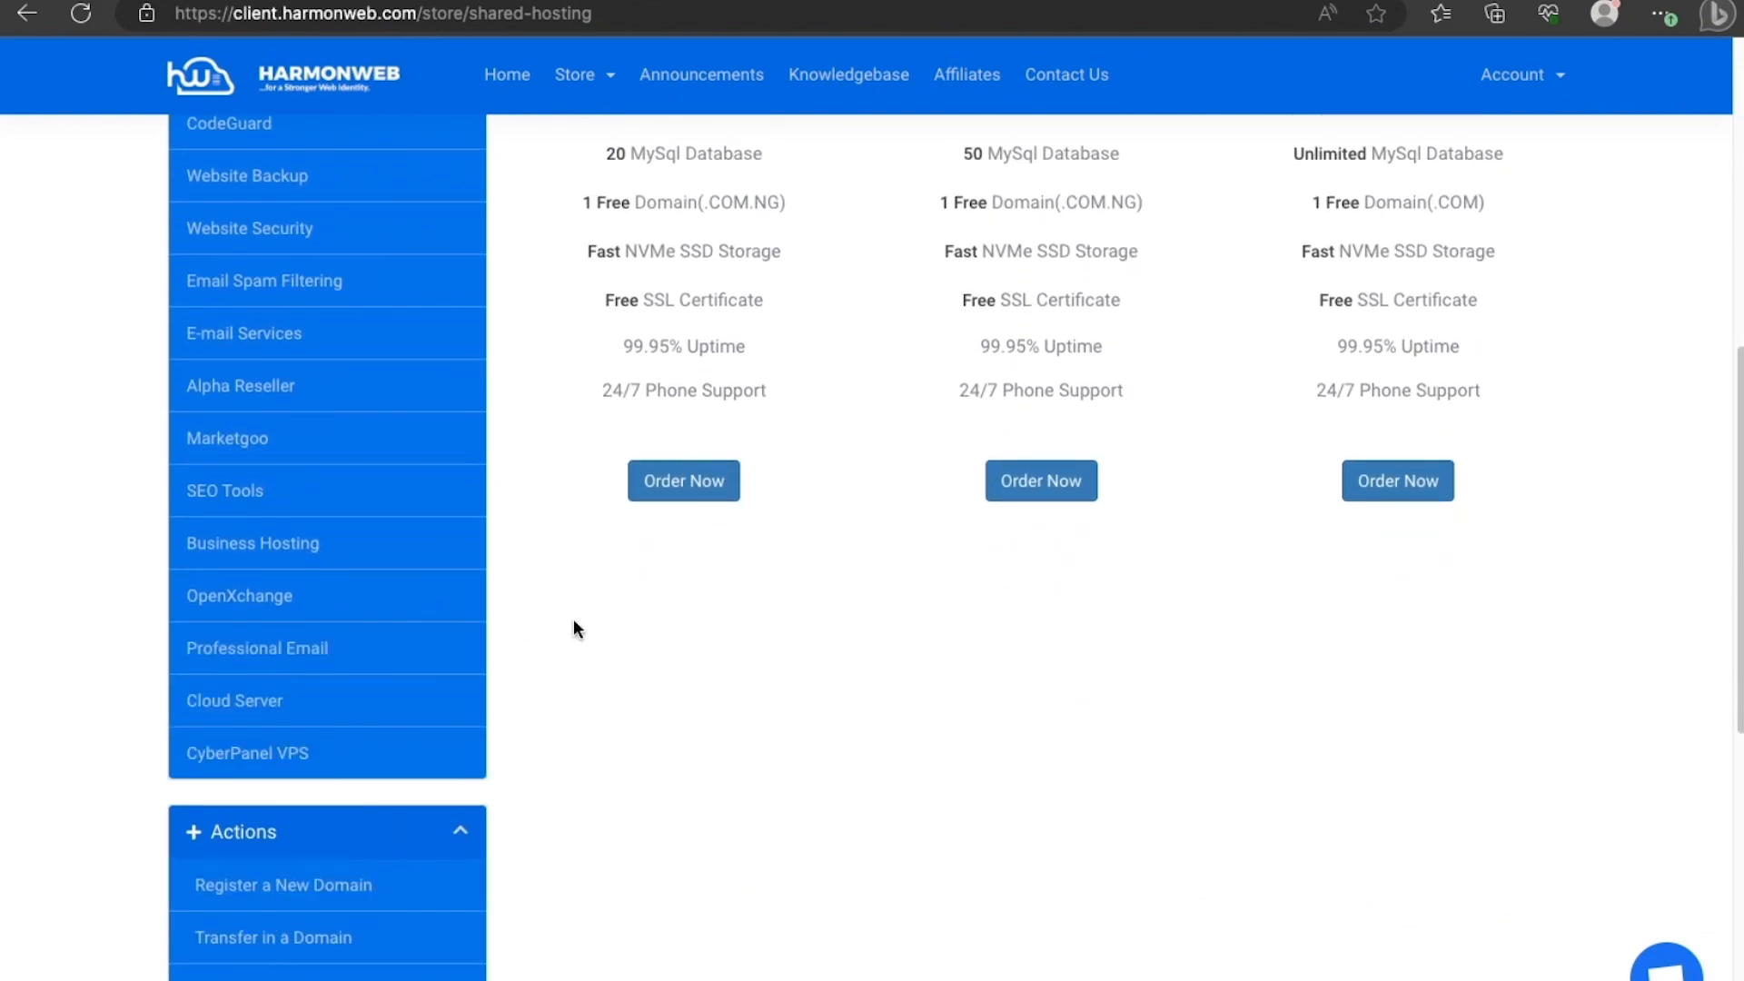
scroll(574, 618, up, 3)
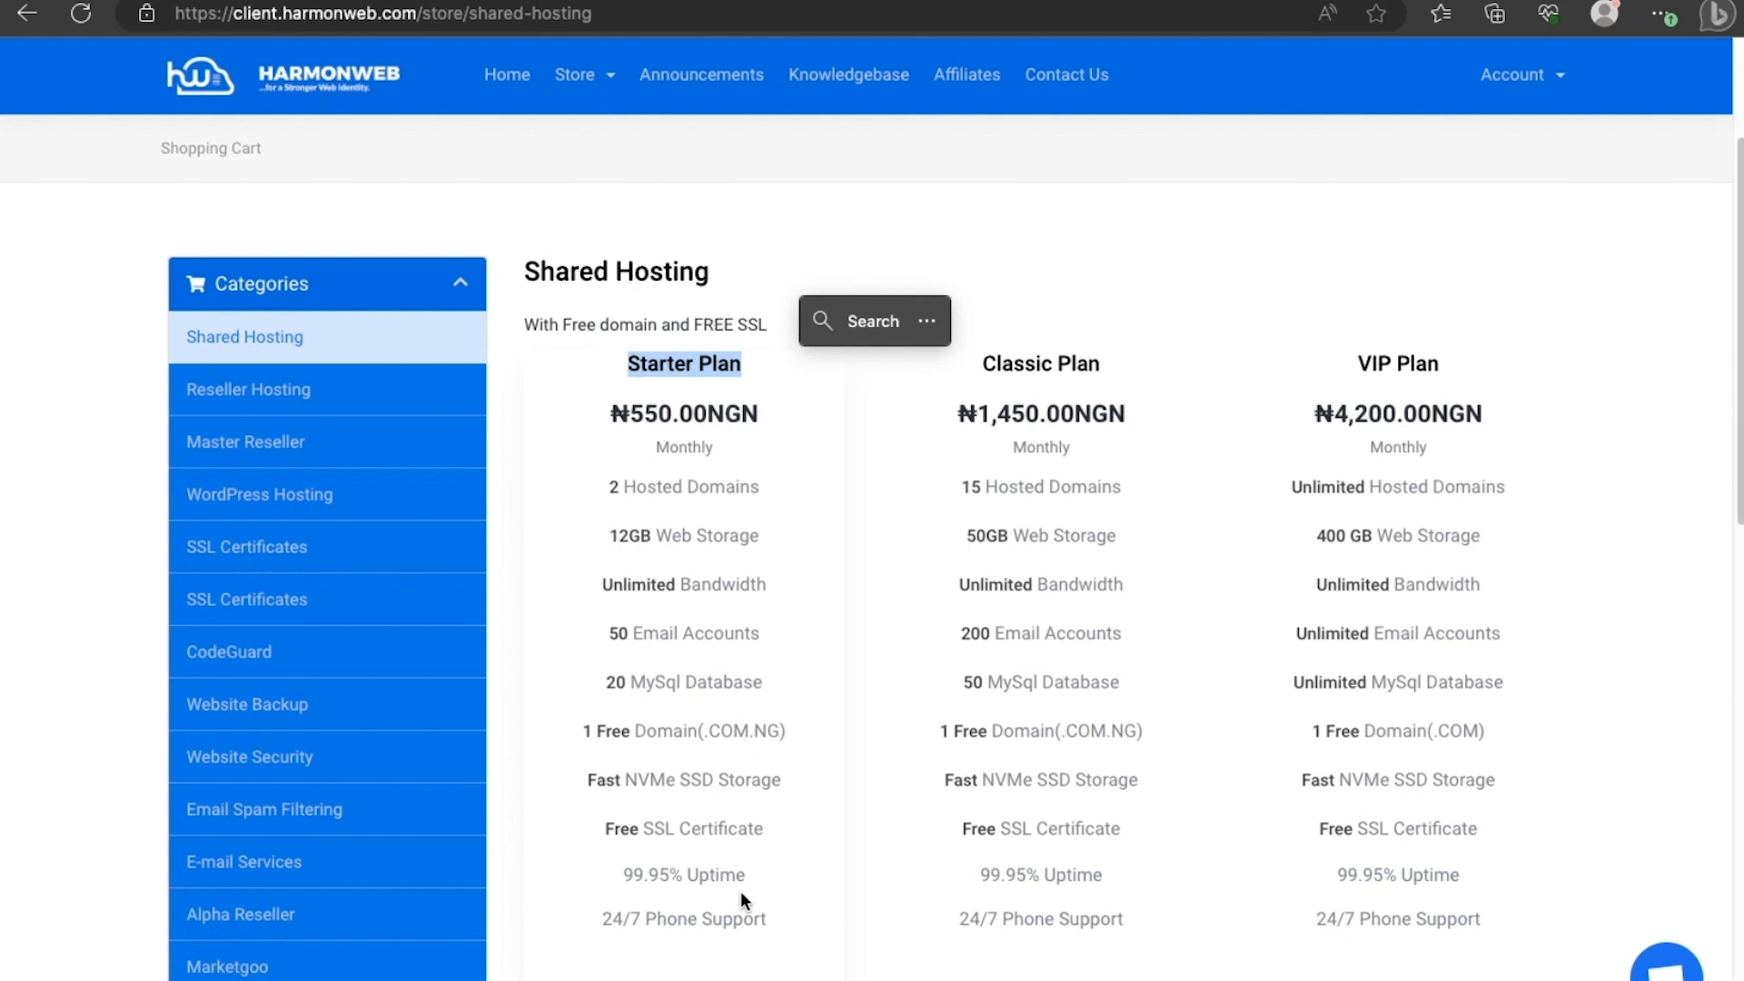
Order the Starter Plan with kamiradynasty.com from the cart, keeping the 1 Month billing cycle and the preselected add-ons.
click(804, 770)
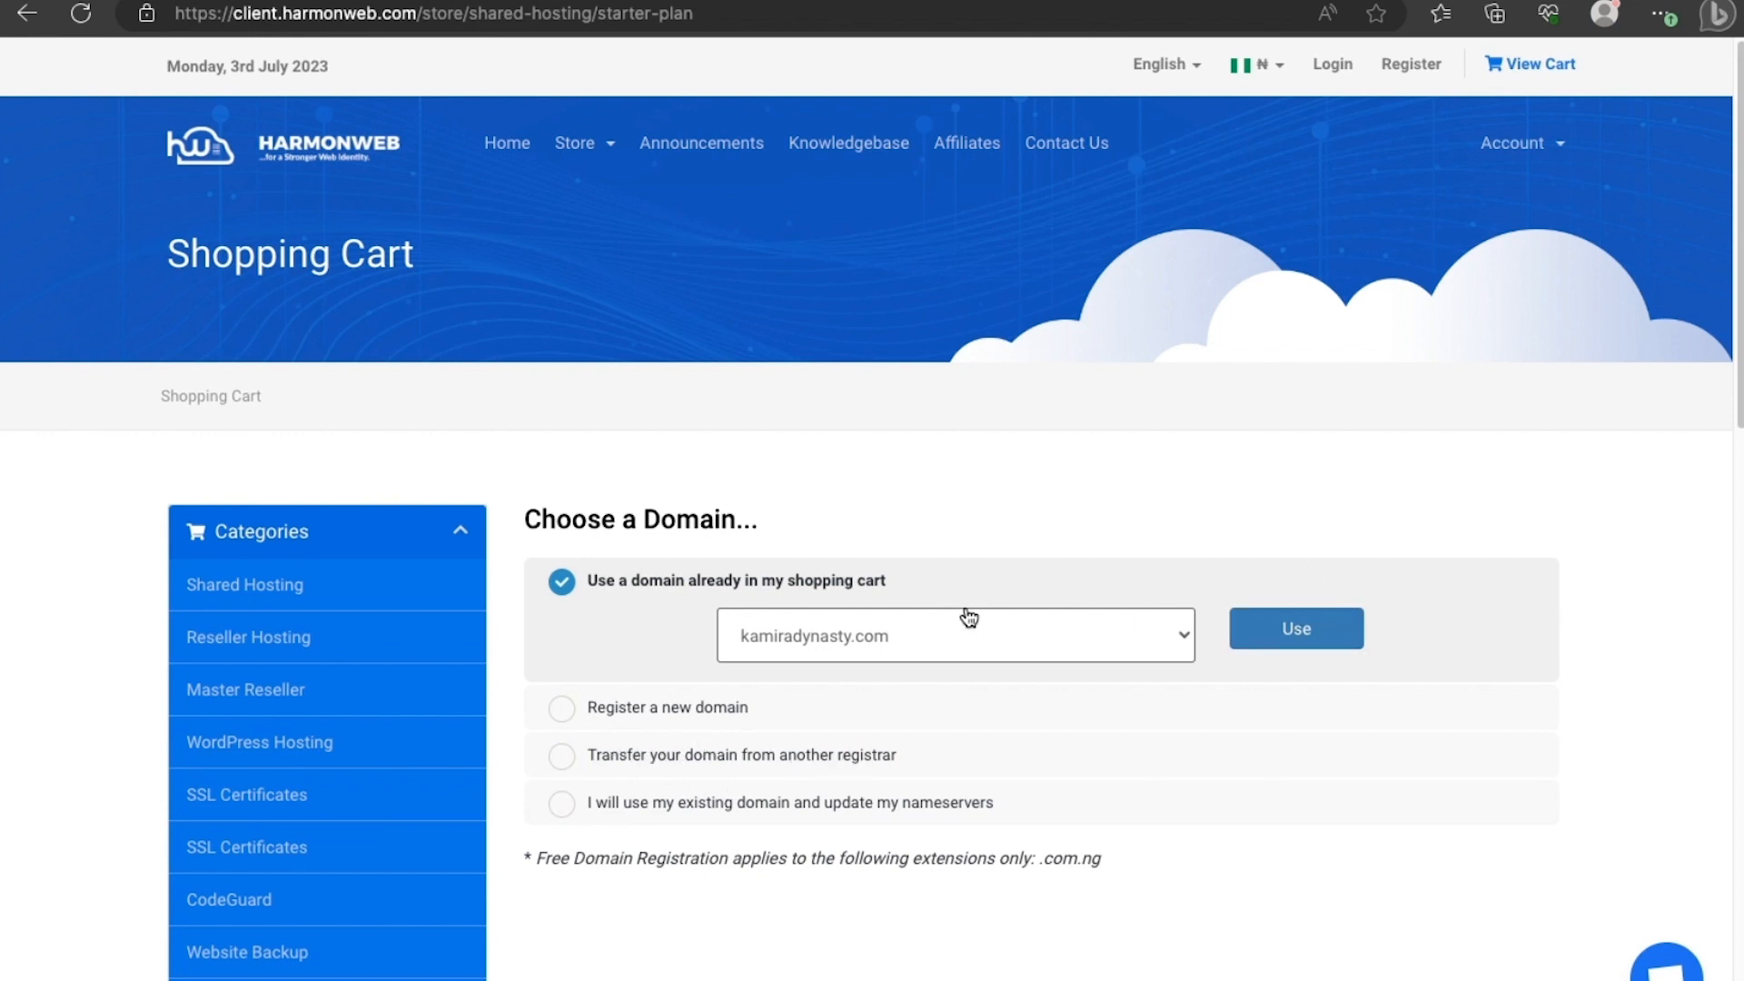
click(1270, 638)
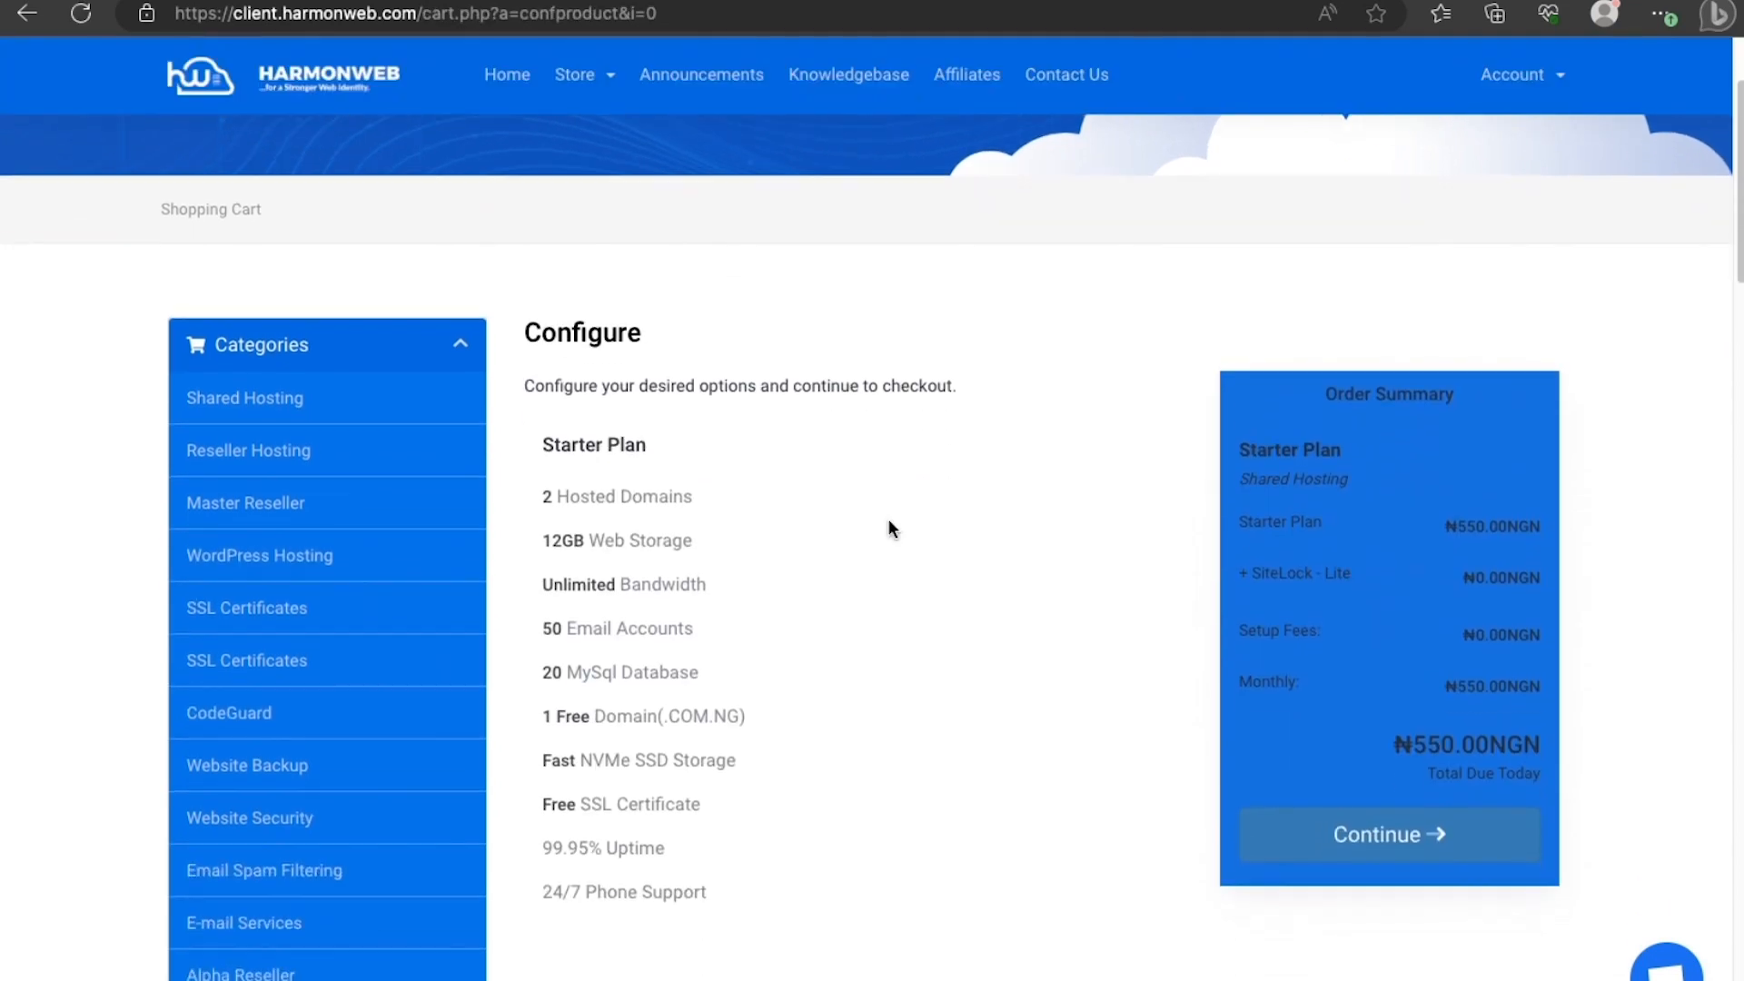
scroll(761, 709, down, 5)
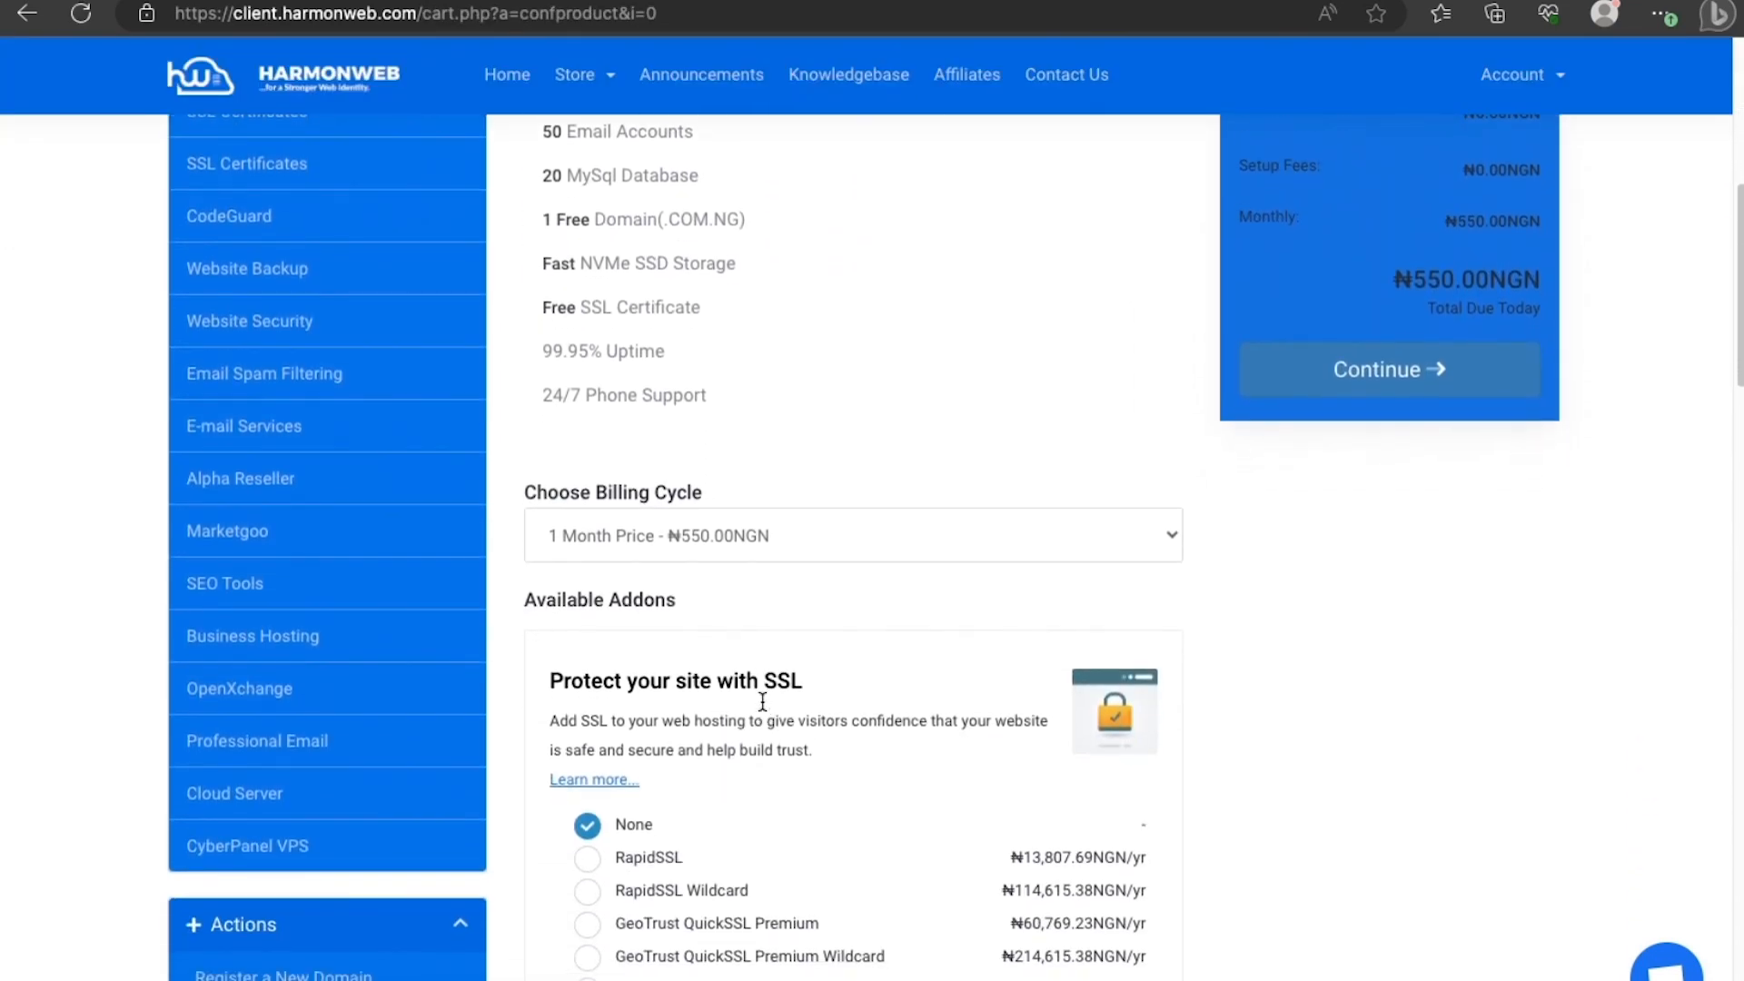
scroll(754, 650, down, 2)
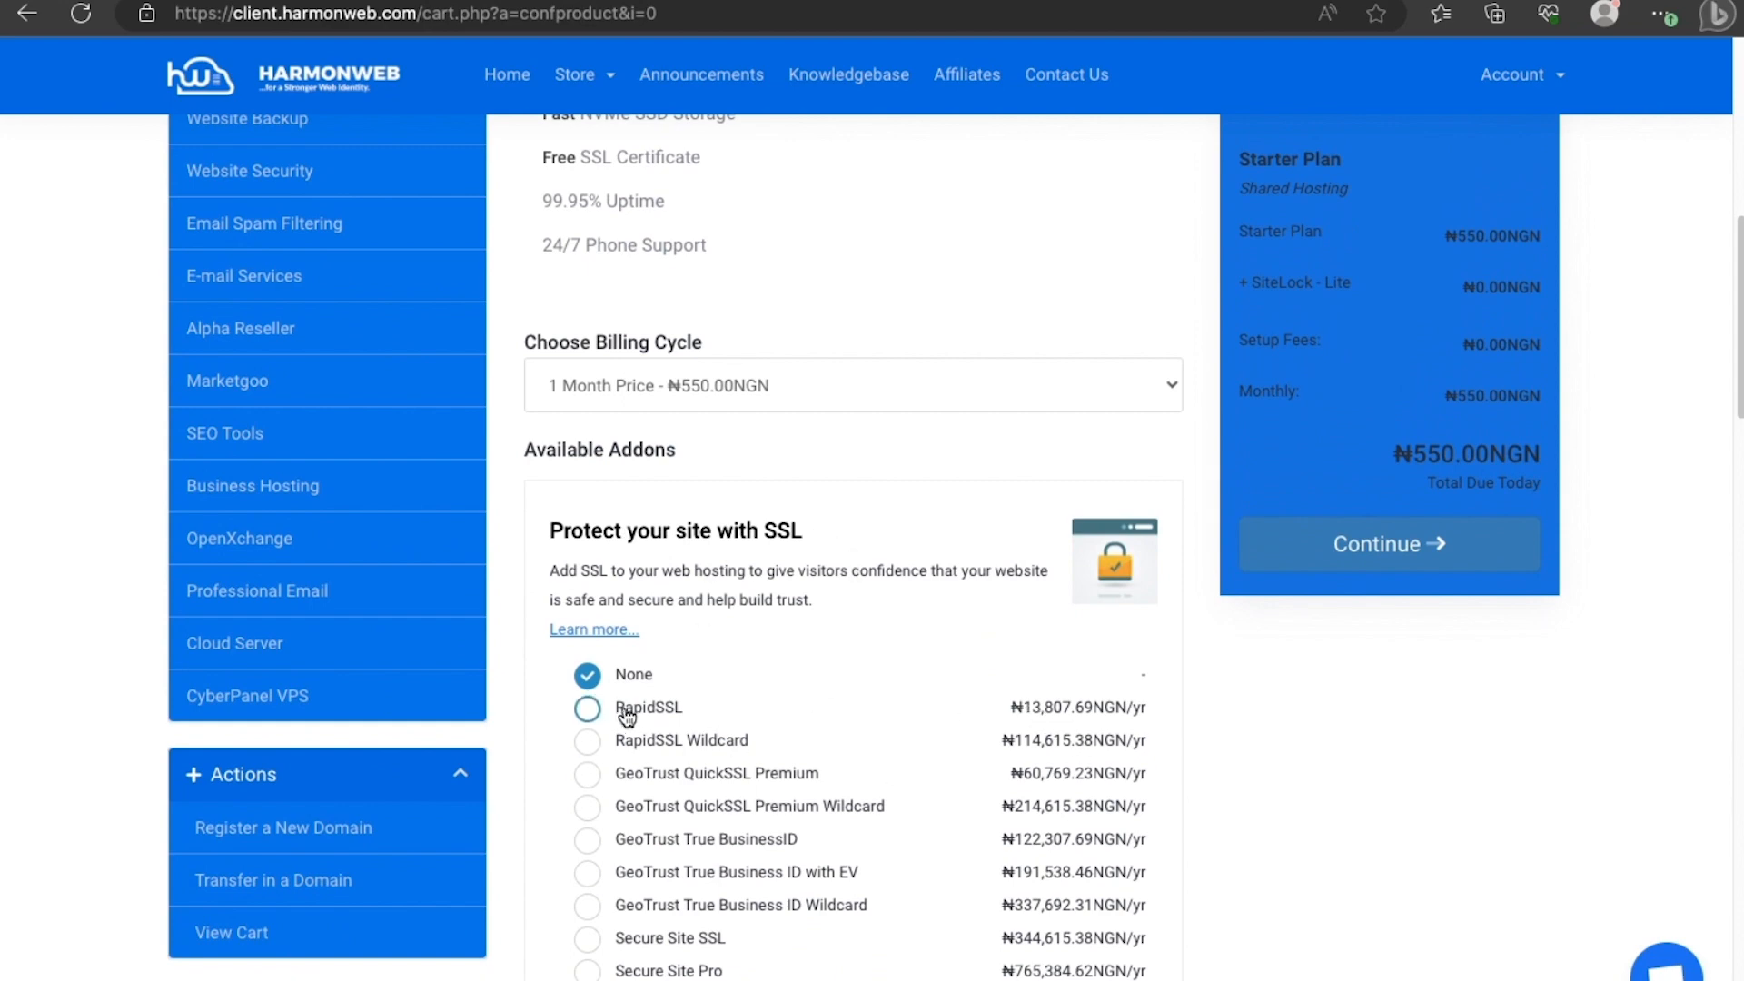
scroll(705, 677, down, 5)
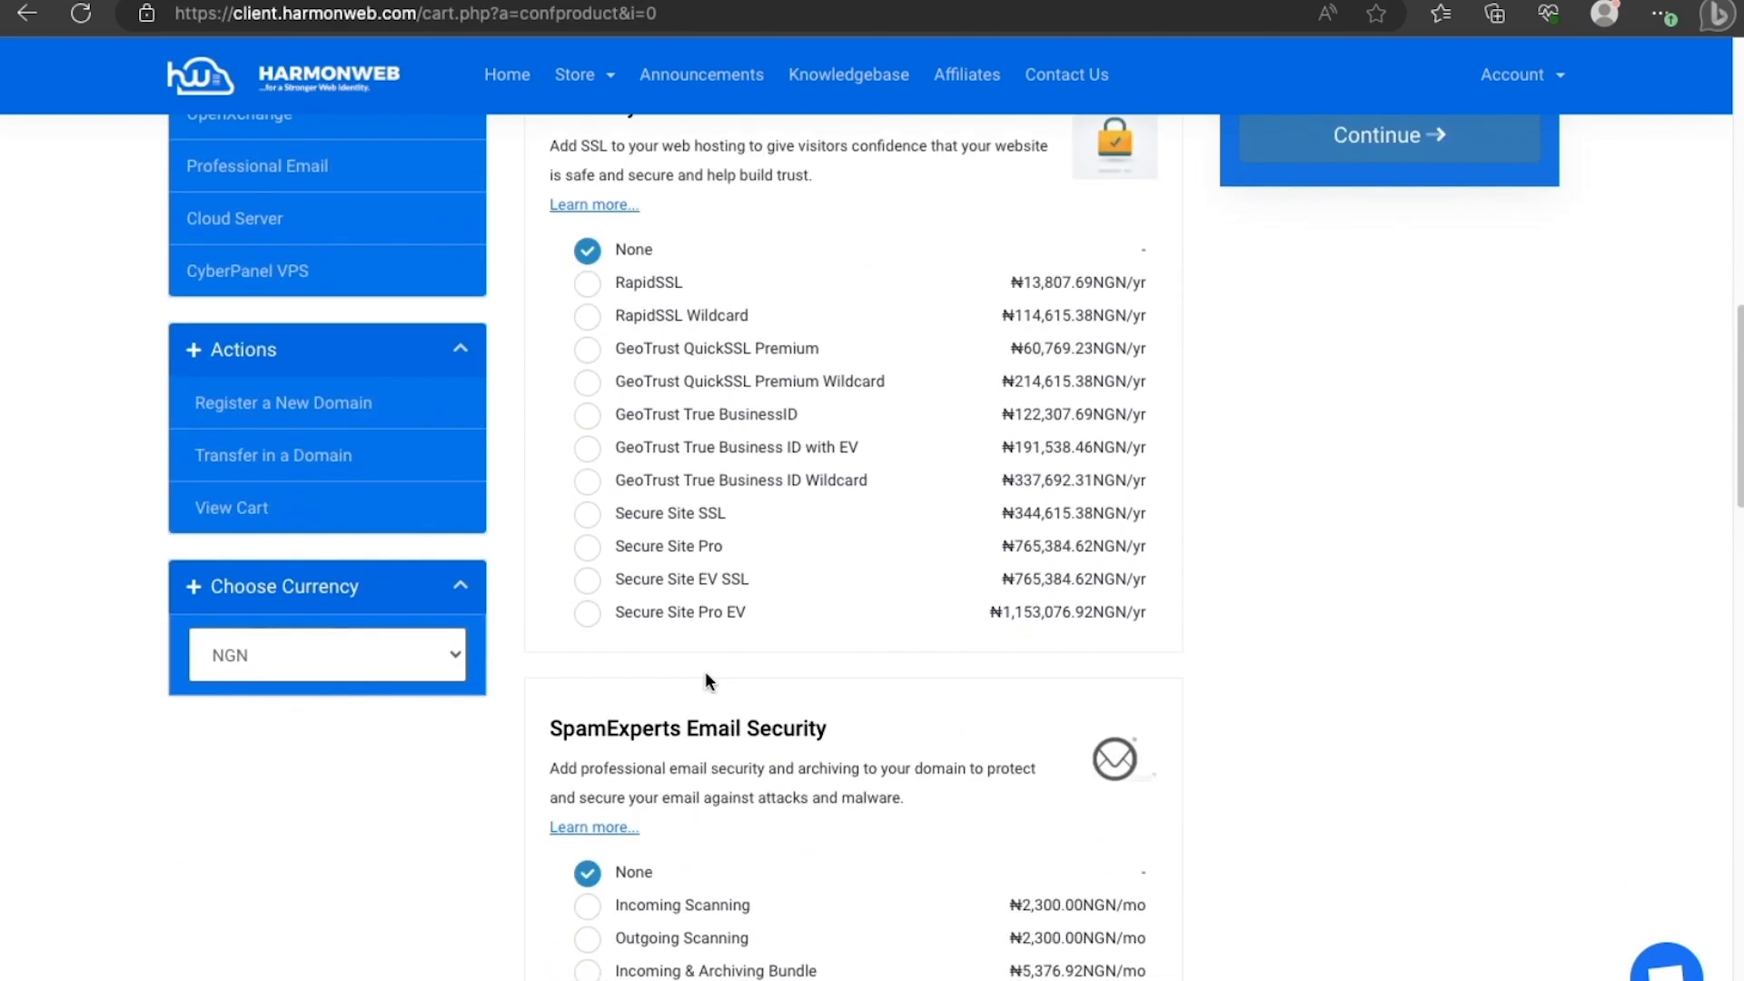
scroll(705, 672, down, 6)
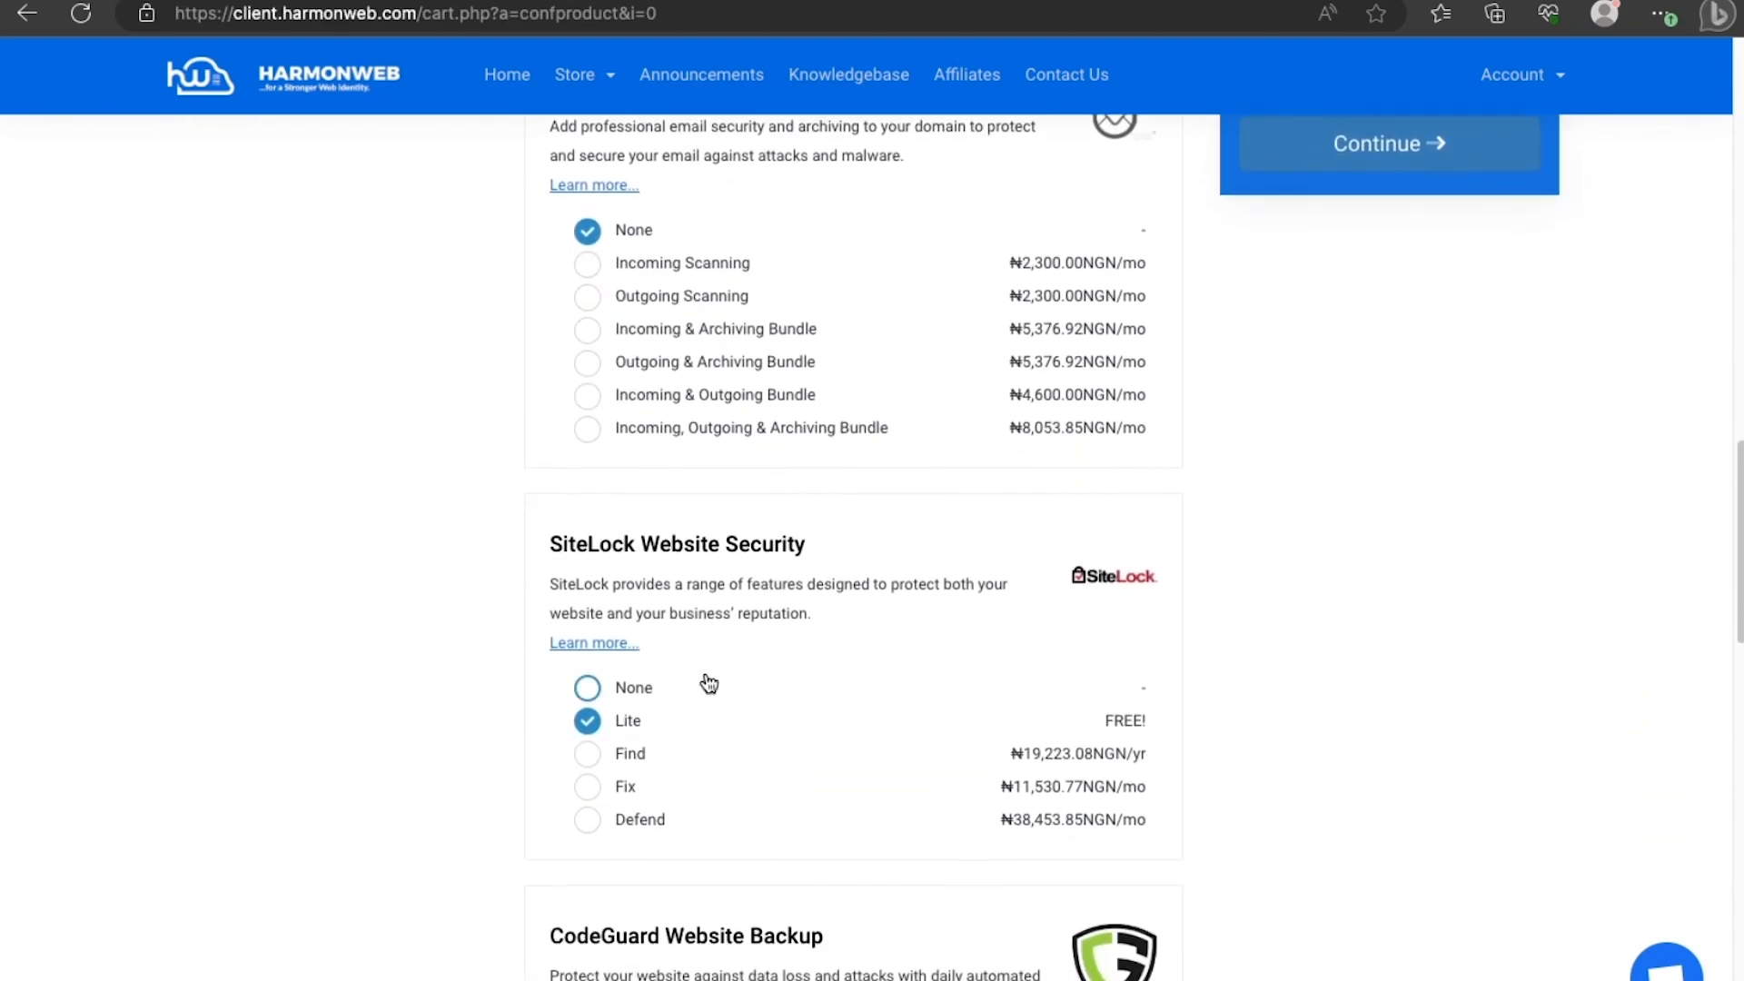
scroll(711, 591, up, 12)
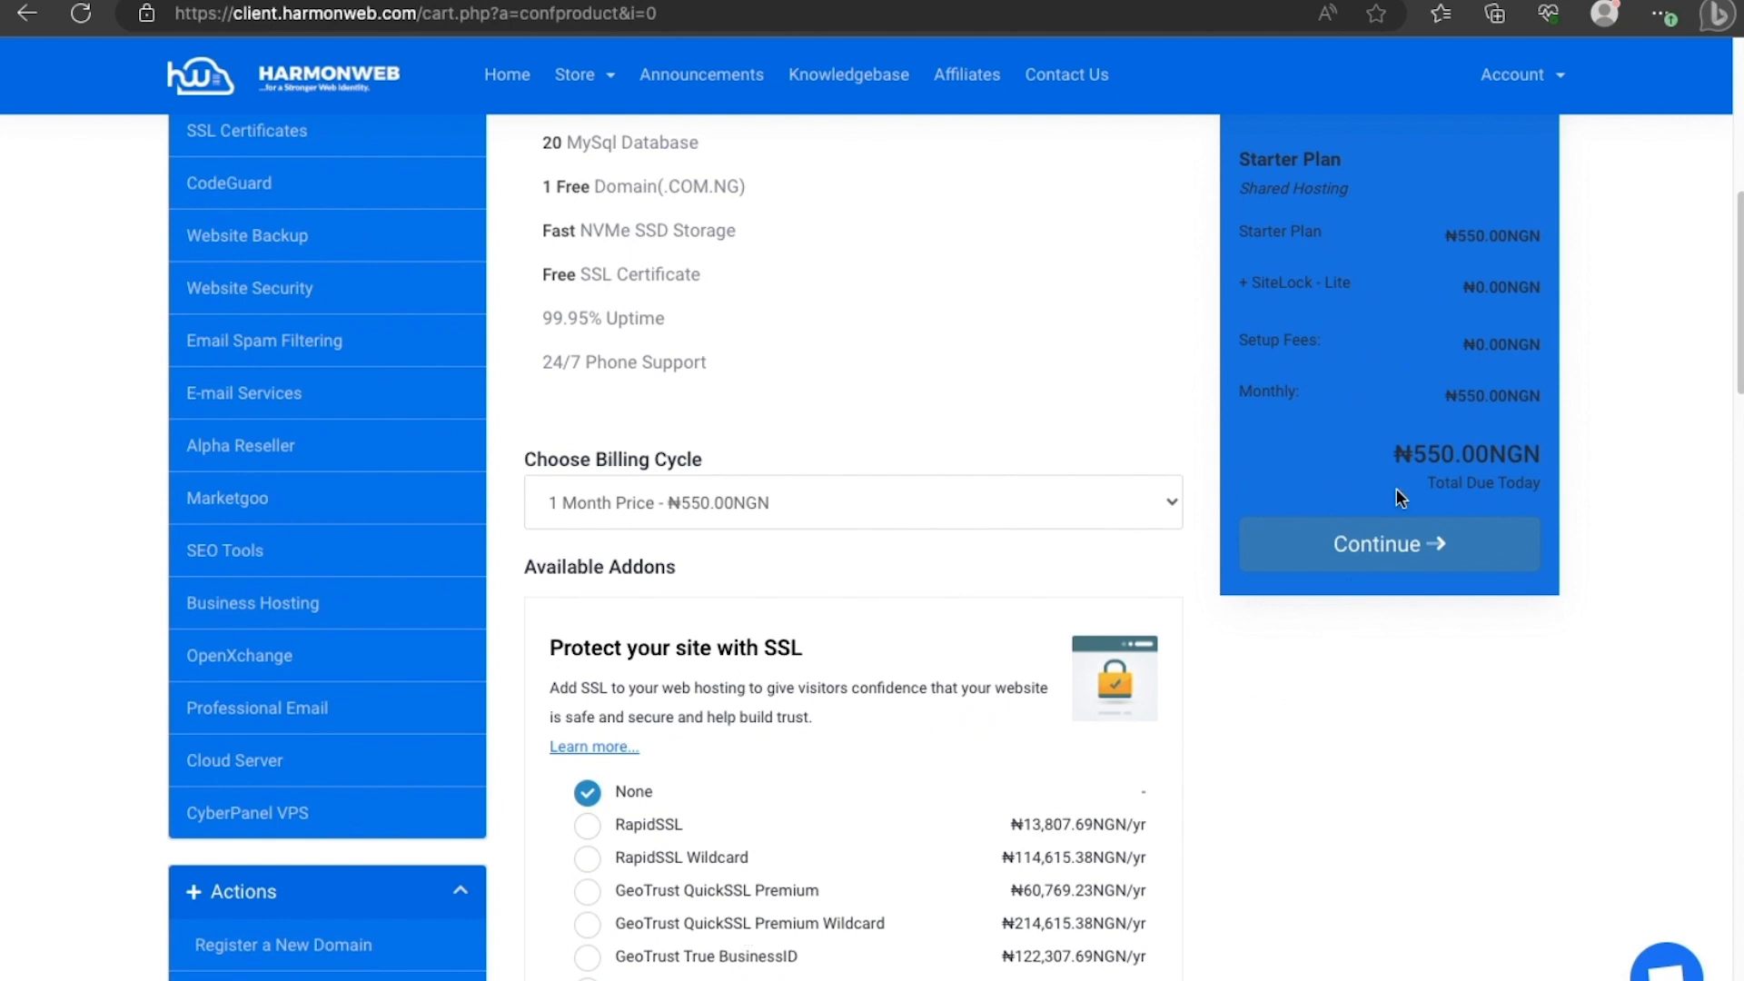
click(1378, 542)
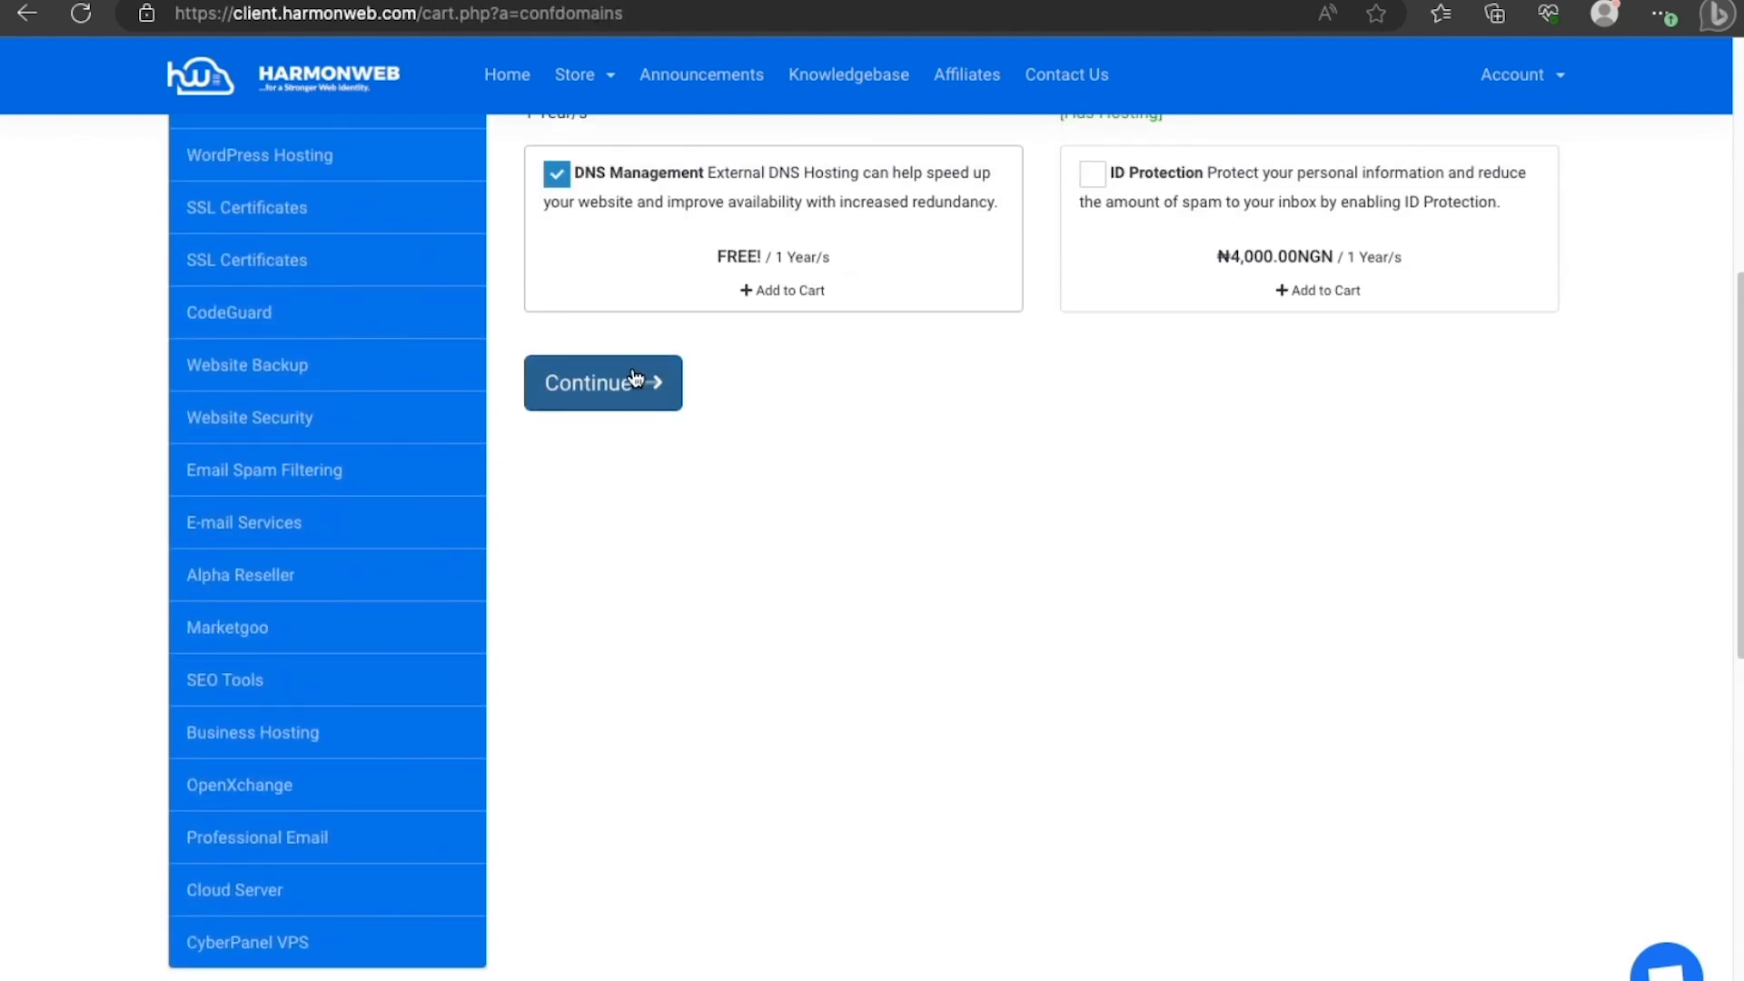
Proceed past the domain configuration and cart review to checkout, and examine the personal, billing and additional information fields.
click(636, 380)
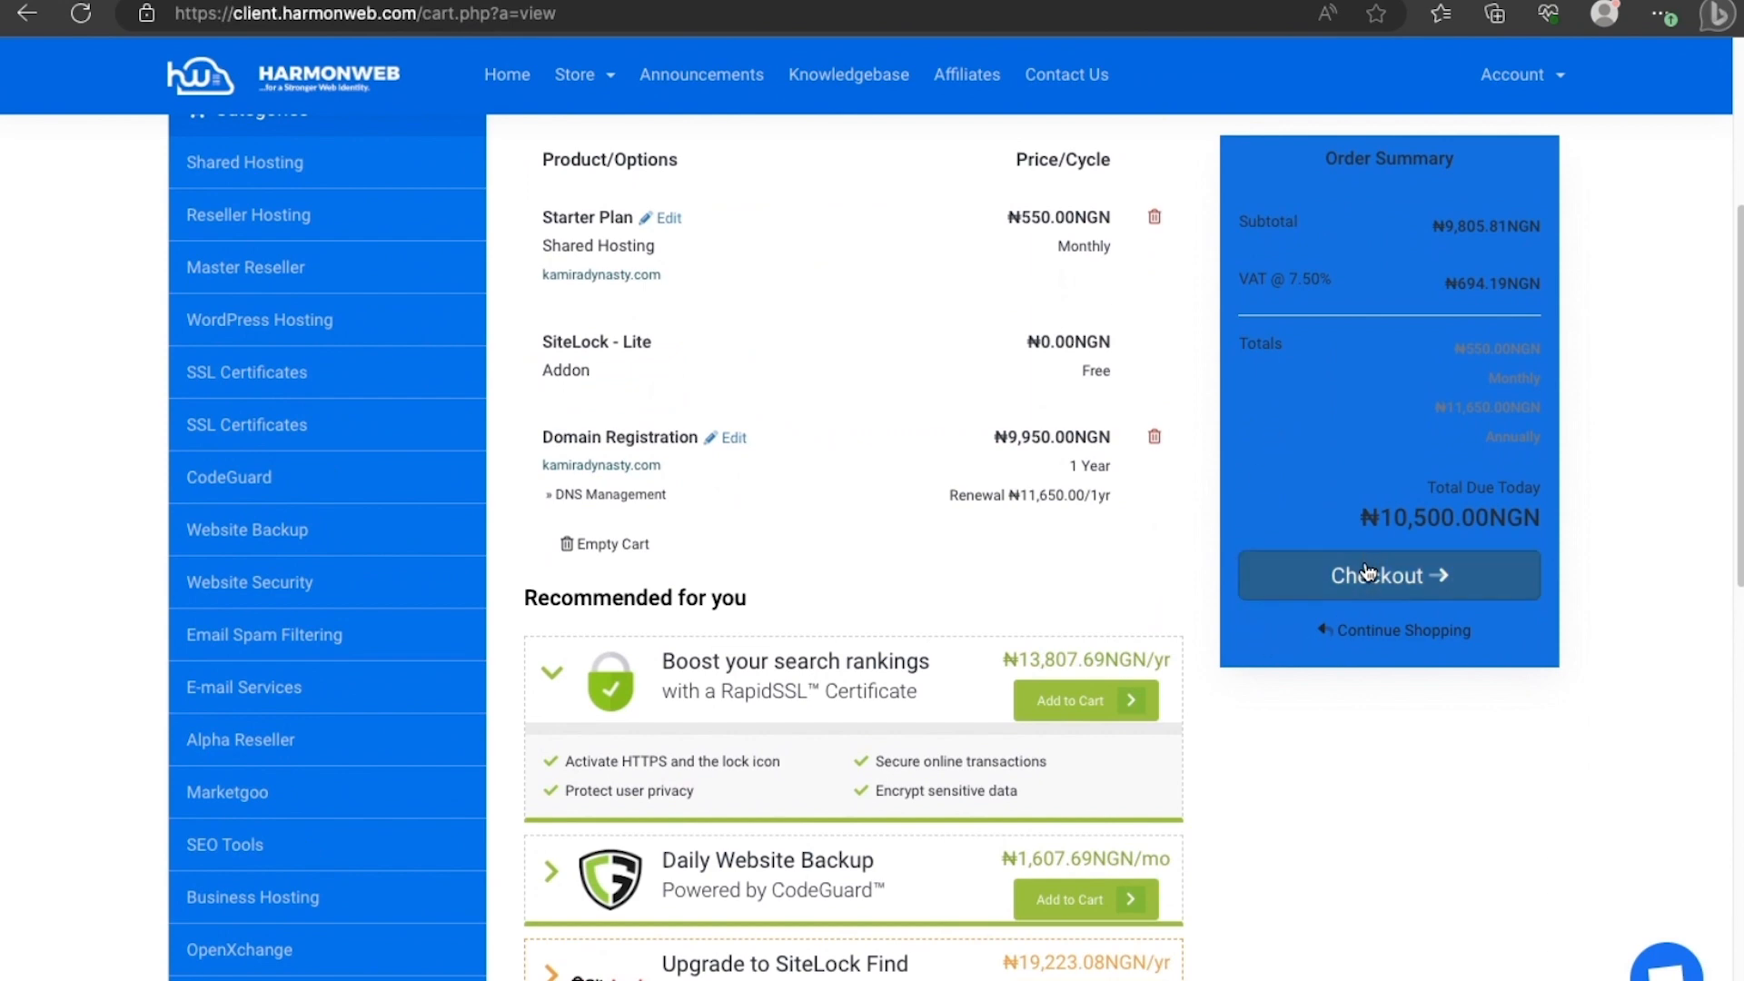
click(1369, 572)
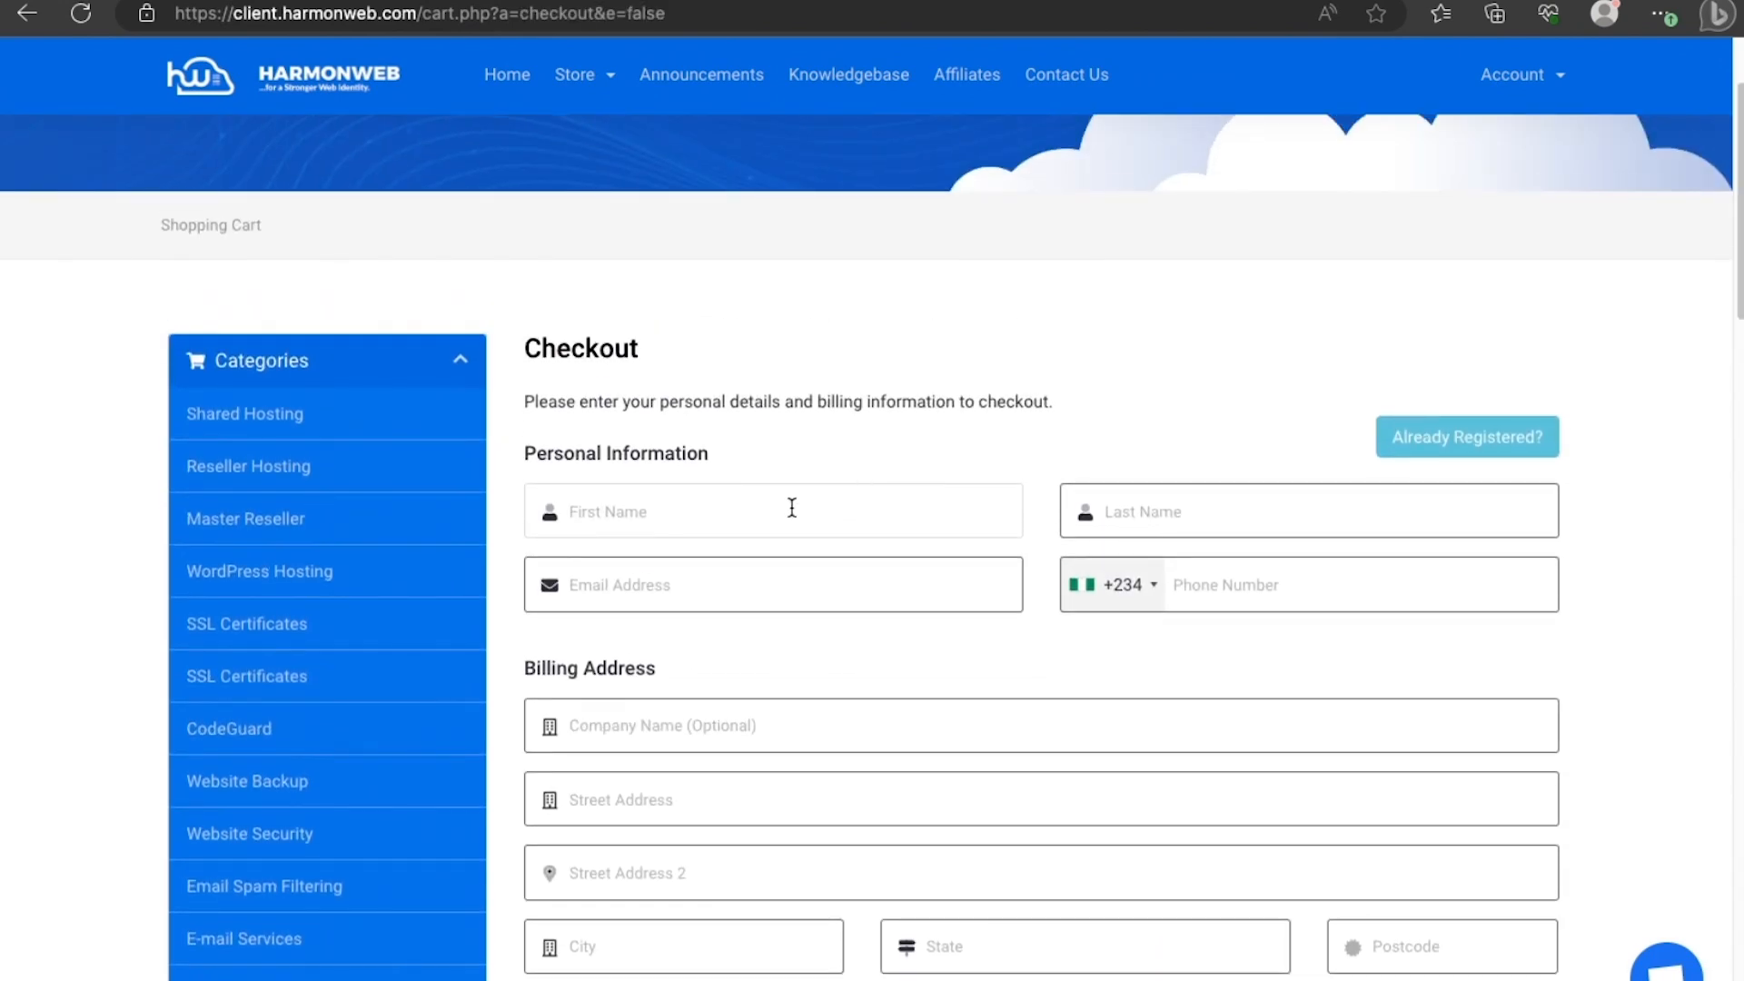
click(700, 491)
scroll(1112, 656, down, 3)
scroll(634, 627, down, 1)
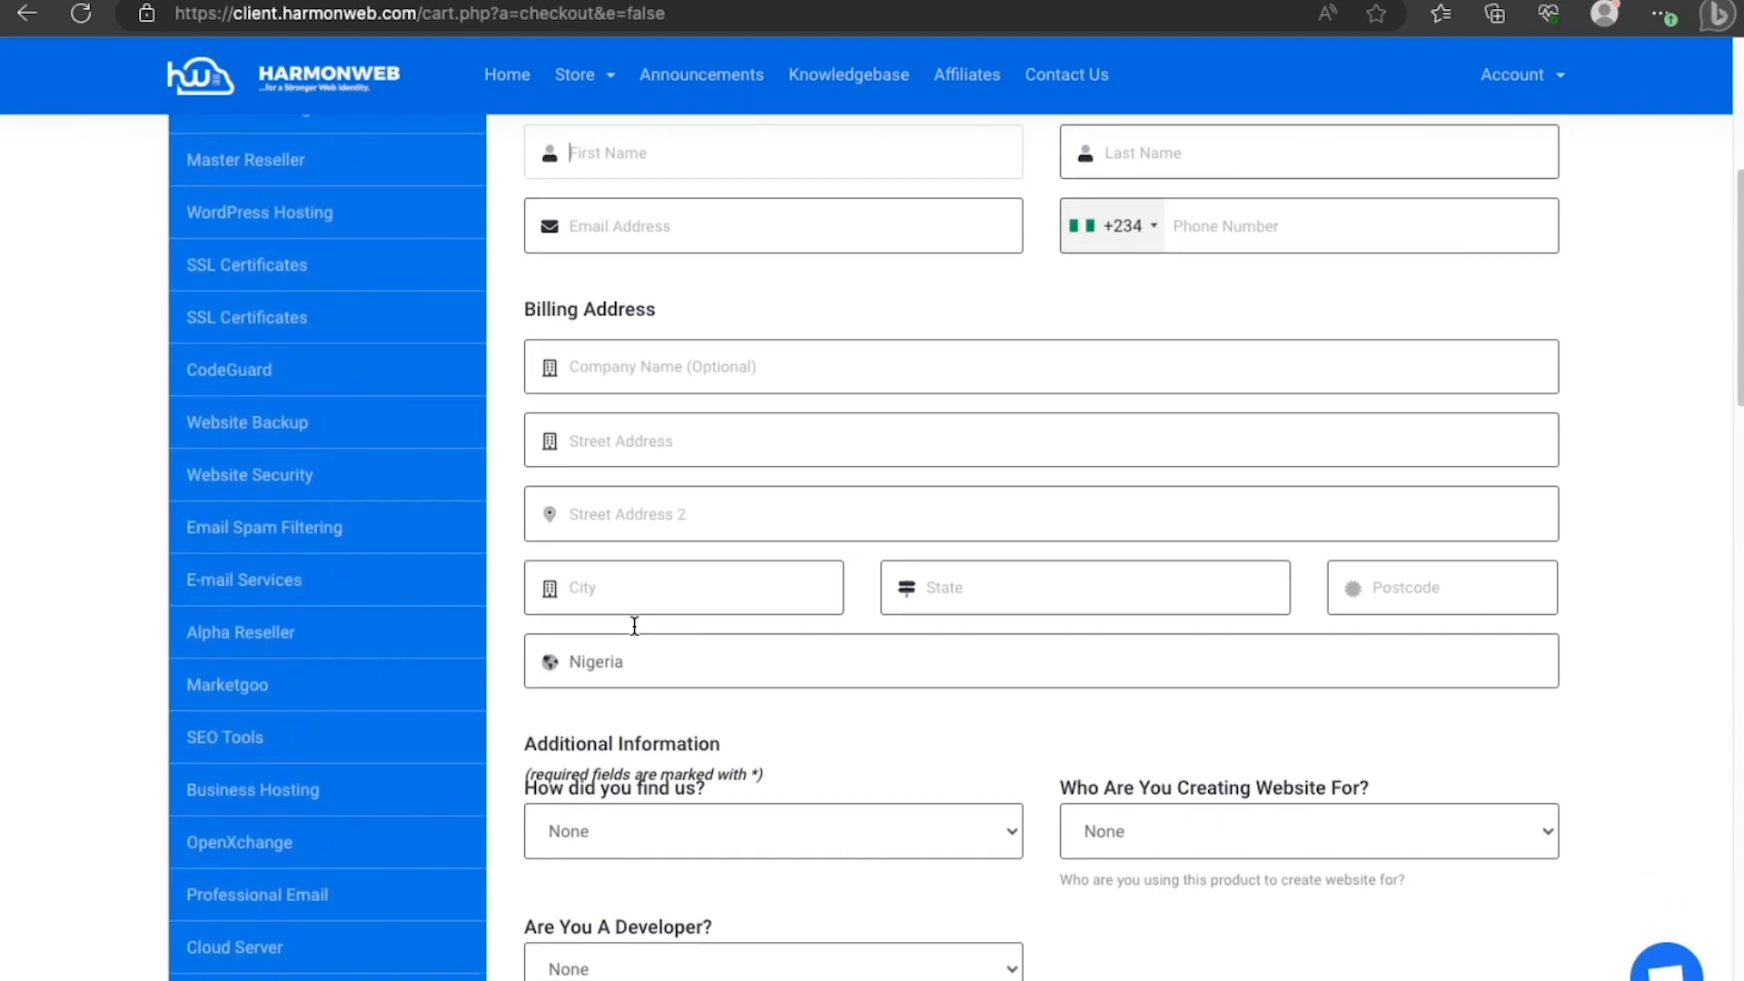
scroll(634, 627, down, 2)
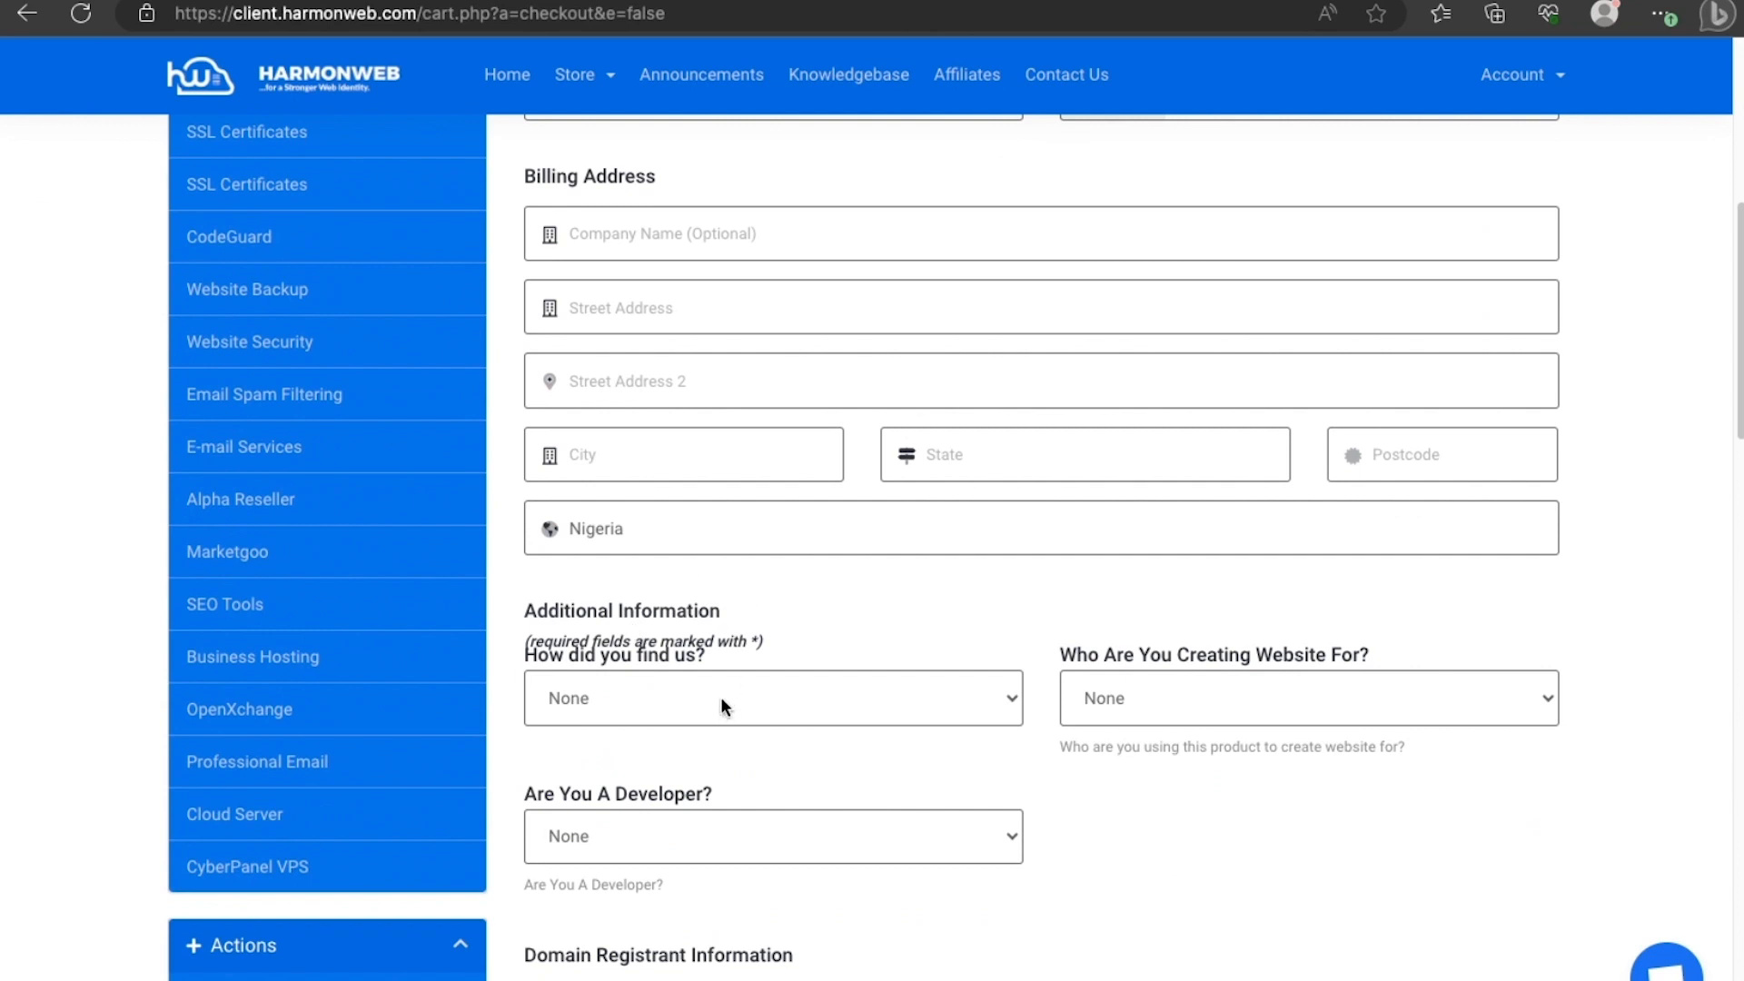
scroll(761, 677, down, 3)
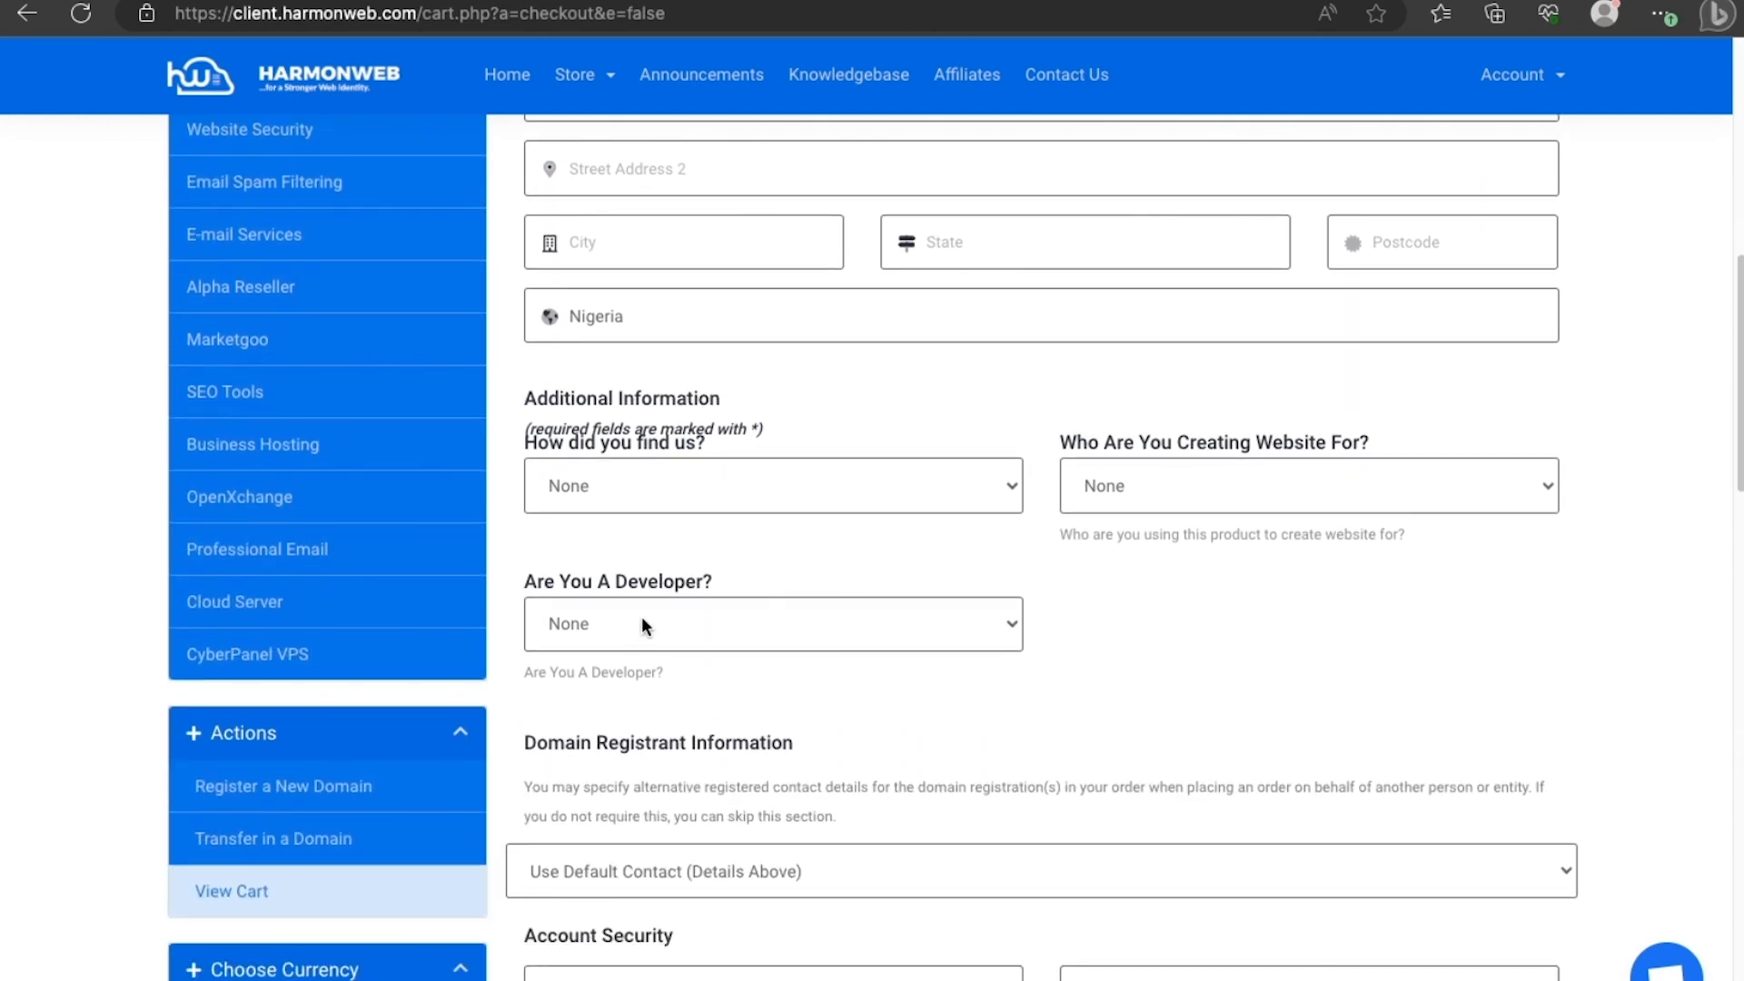
scroll(718, 609, down, 3)
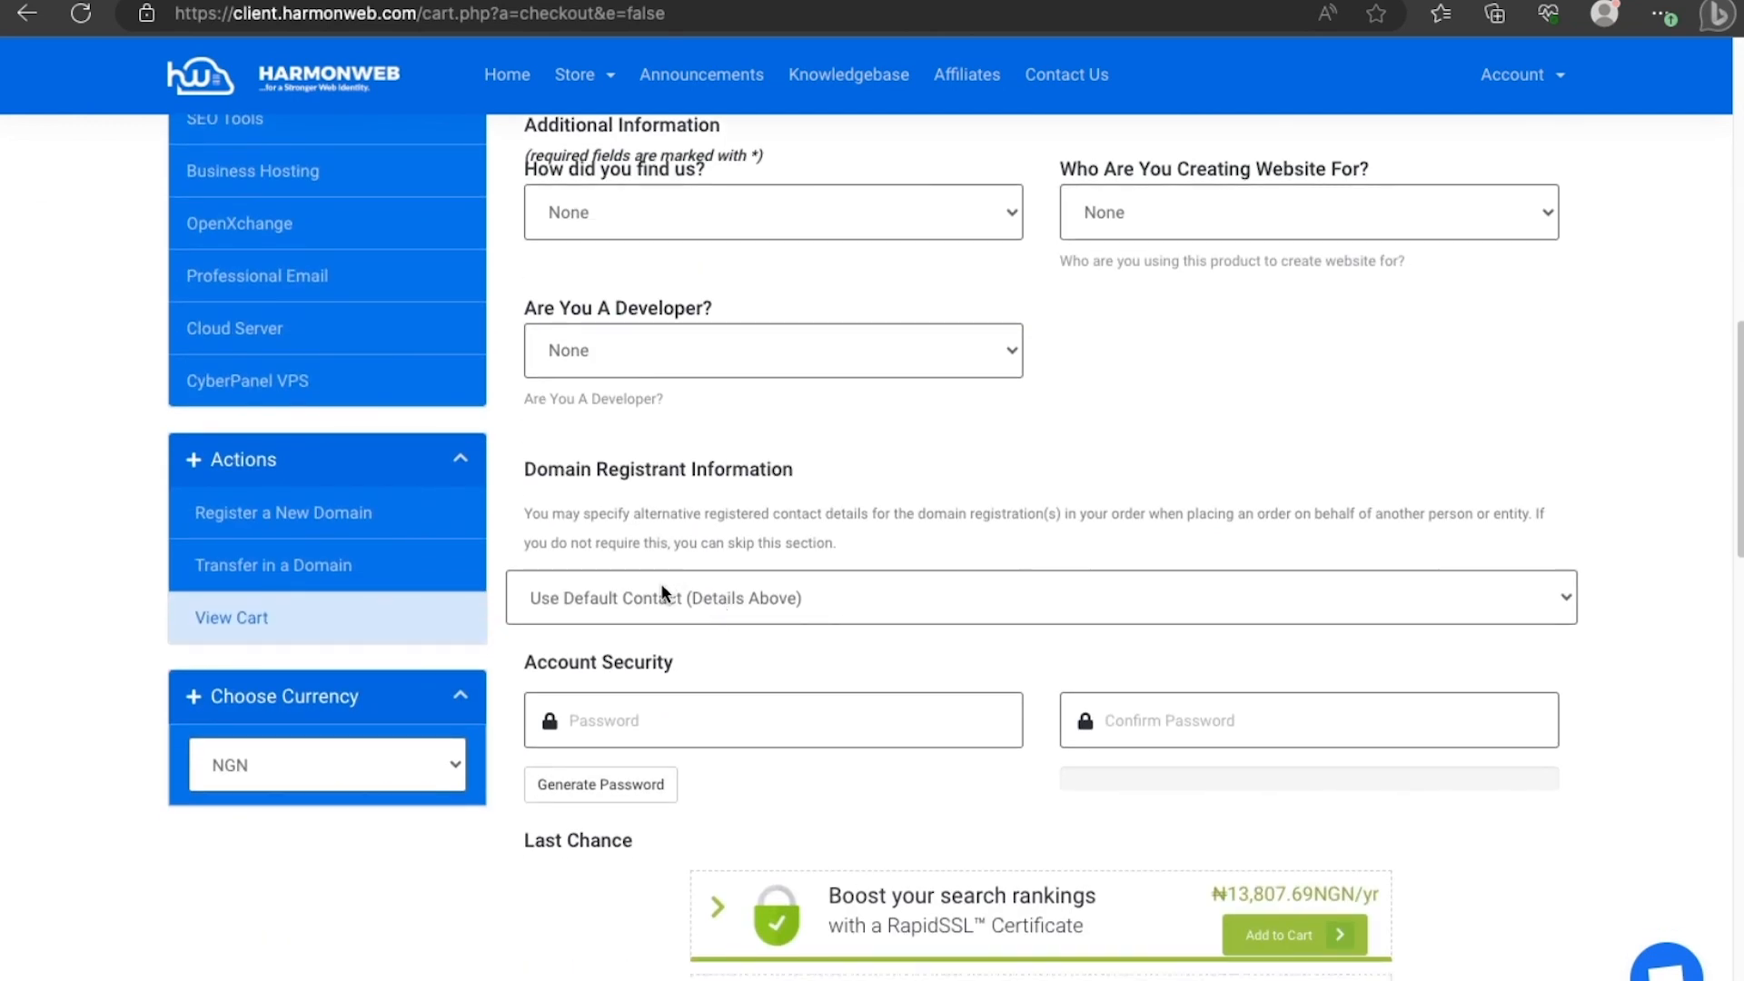
Examine the Domain Registrant Information contact option and compare it with the billing and account security sections of the checkout form.
click(602, 598)
click(714, 479)
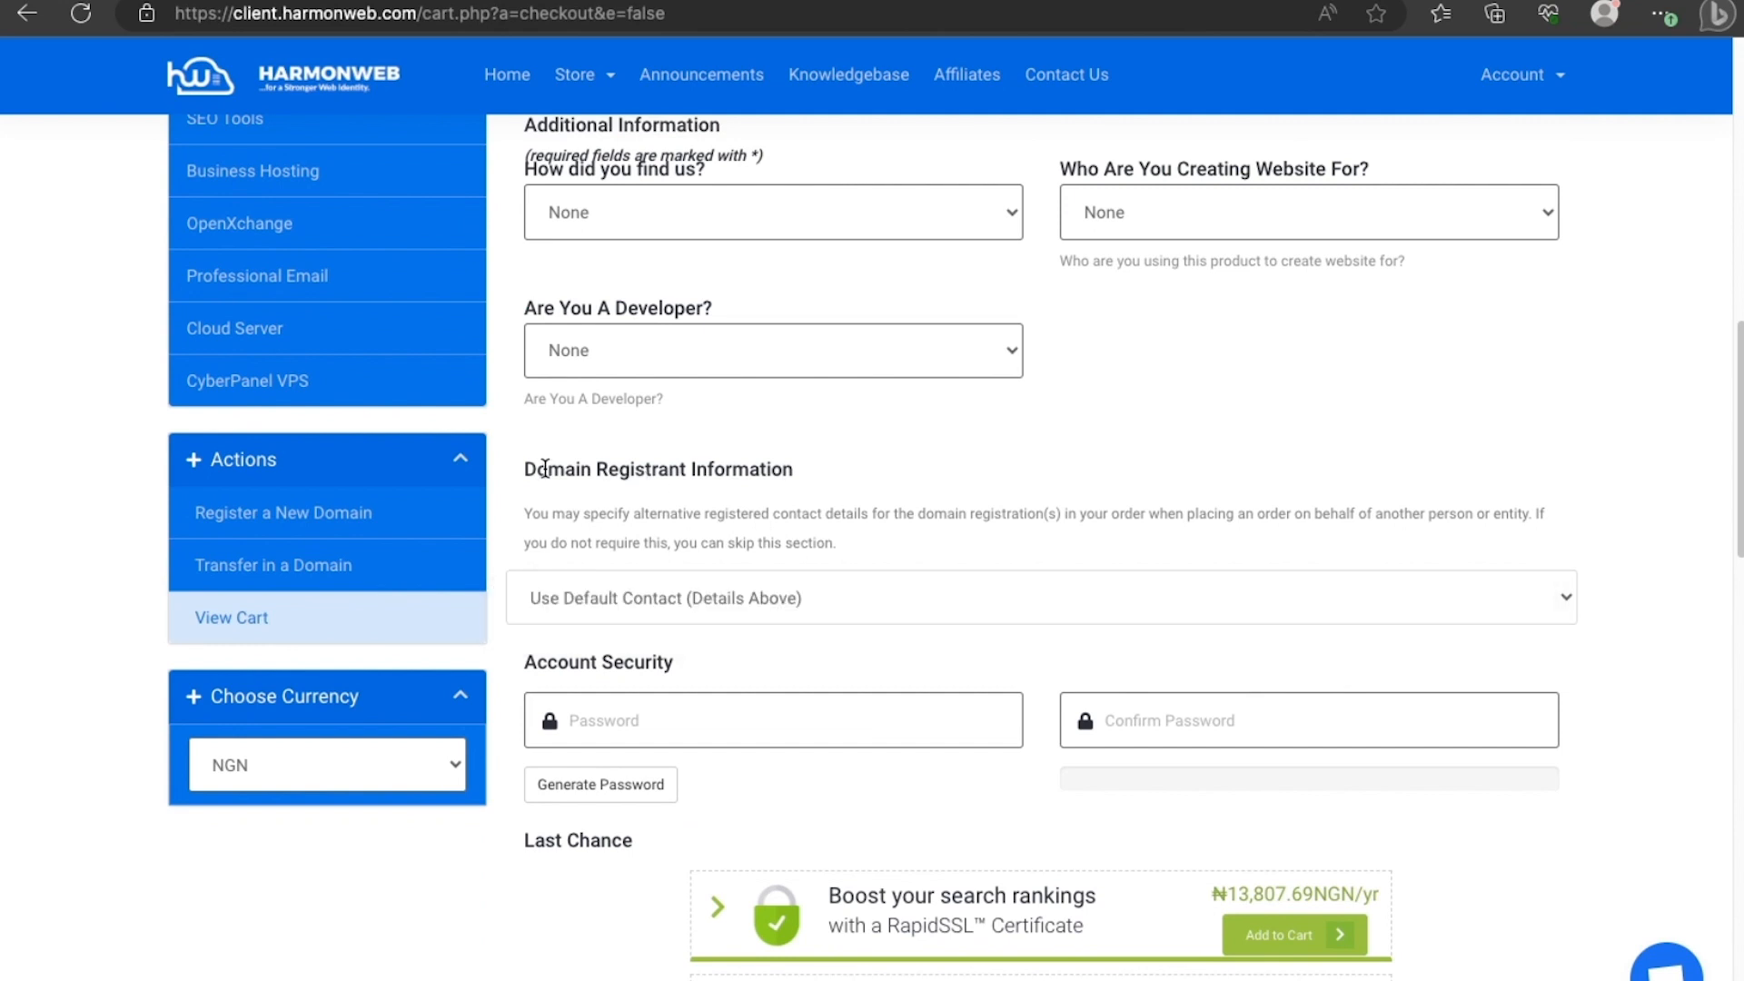
drag(536, 469, 770, 471)
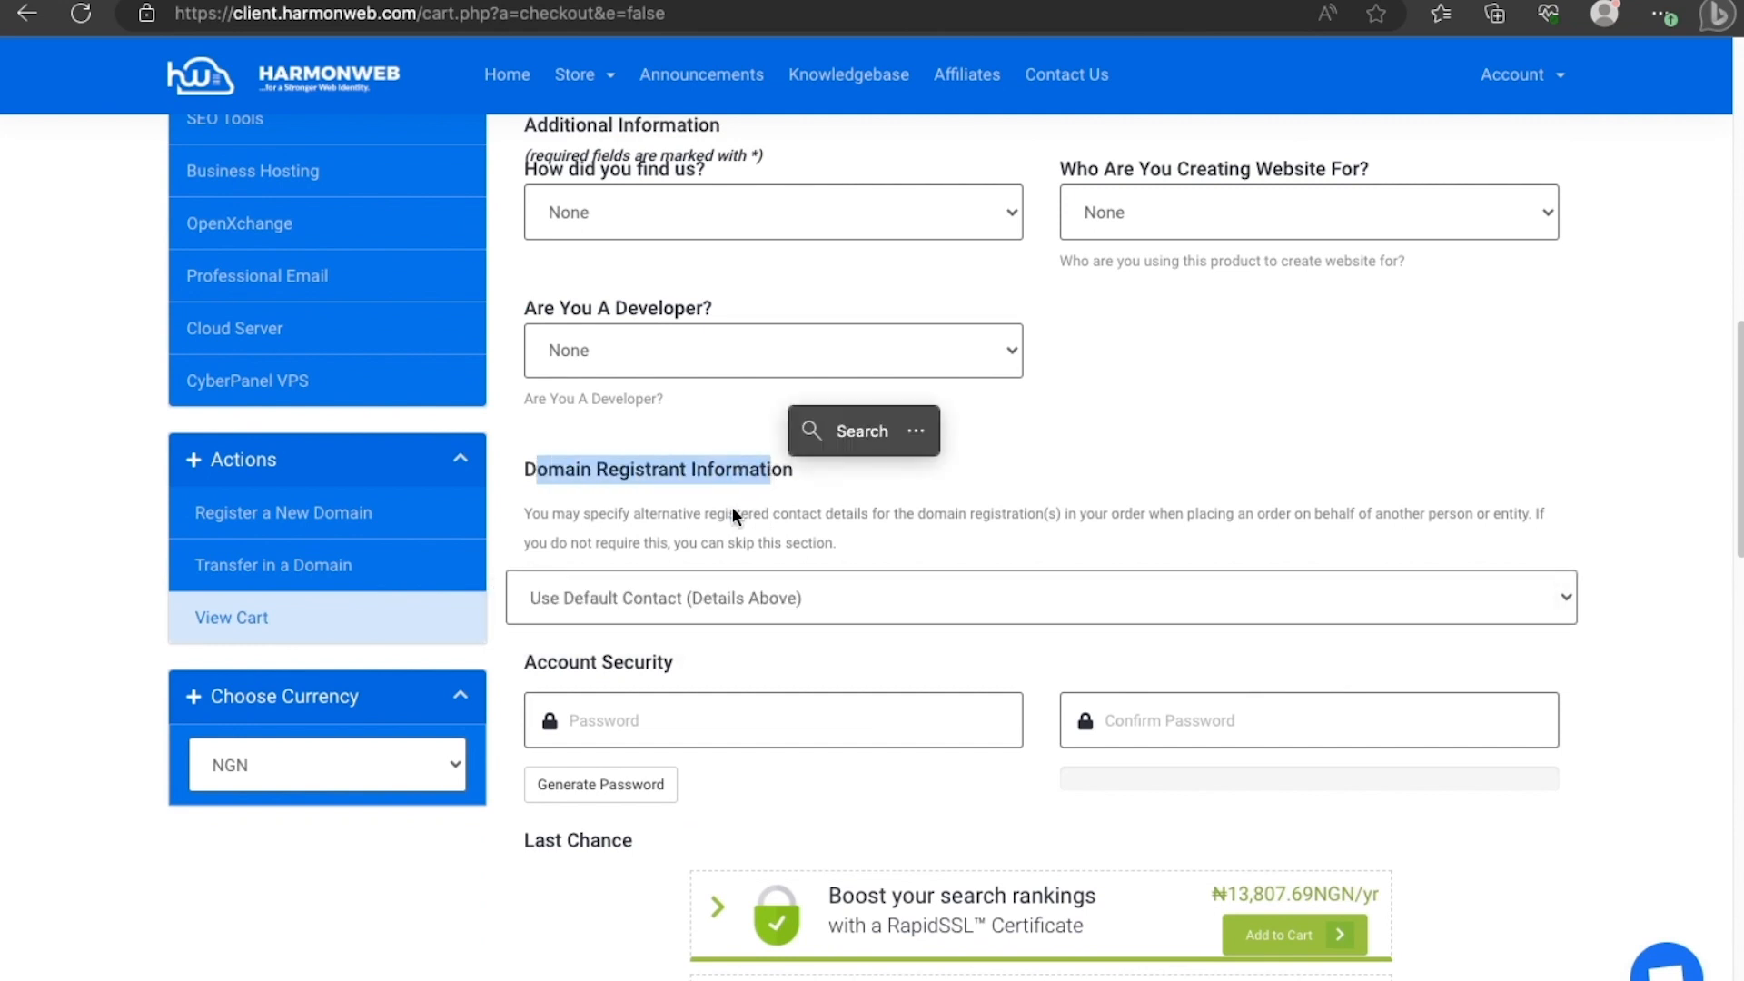
scroll(996, 303, up, 13)
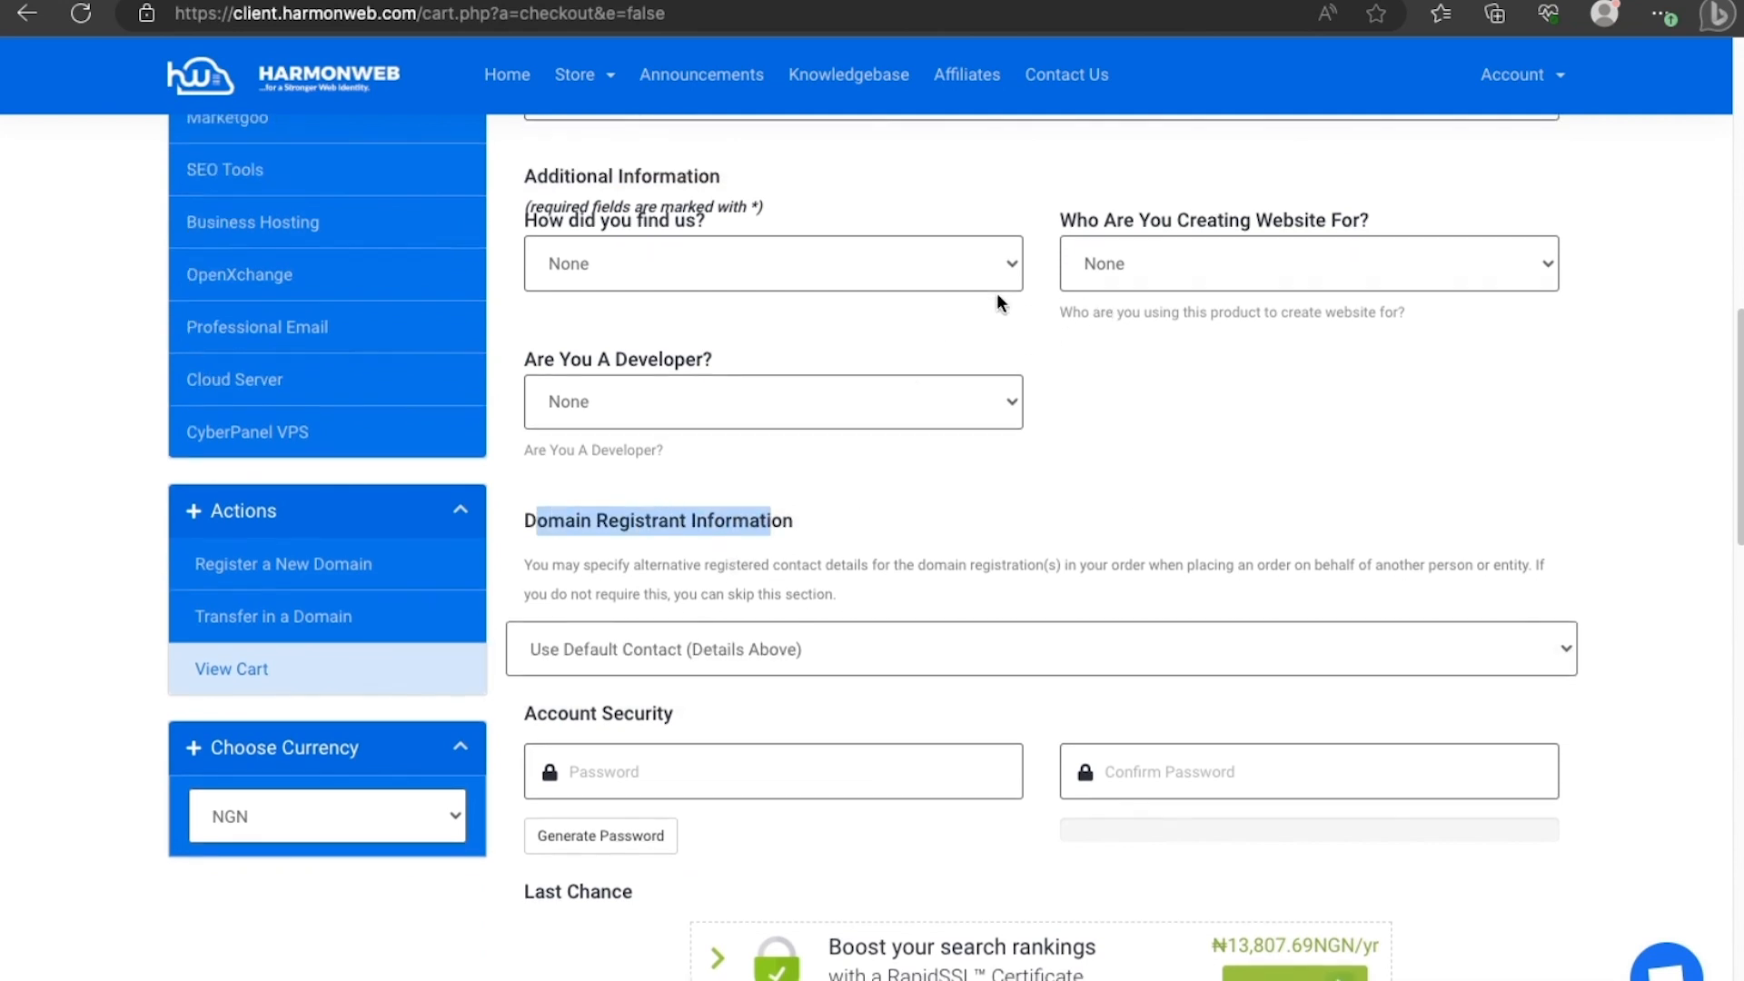
scroll(995, 303, down, 7)
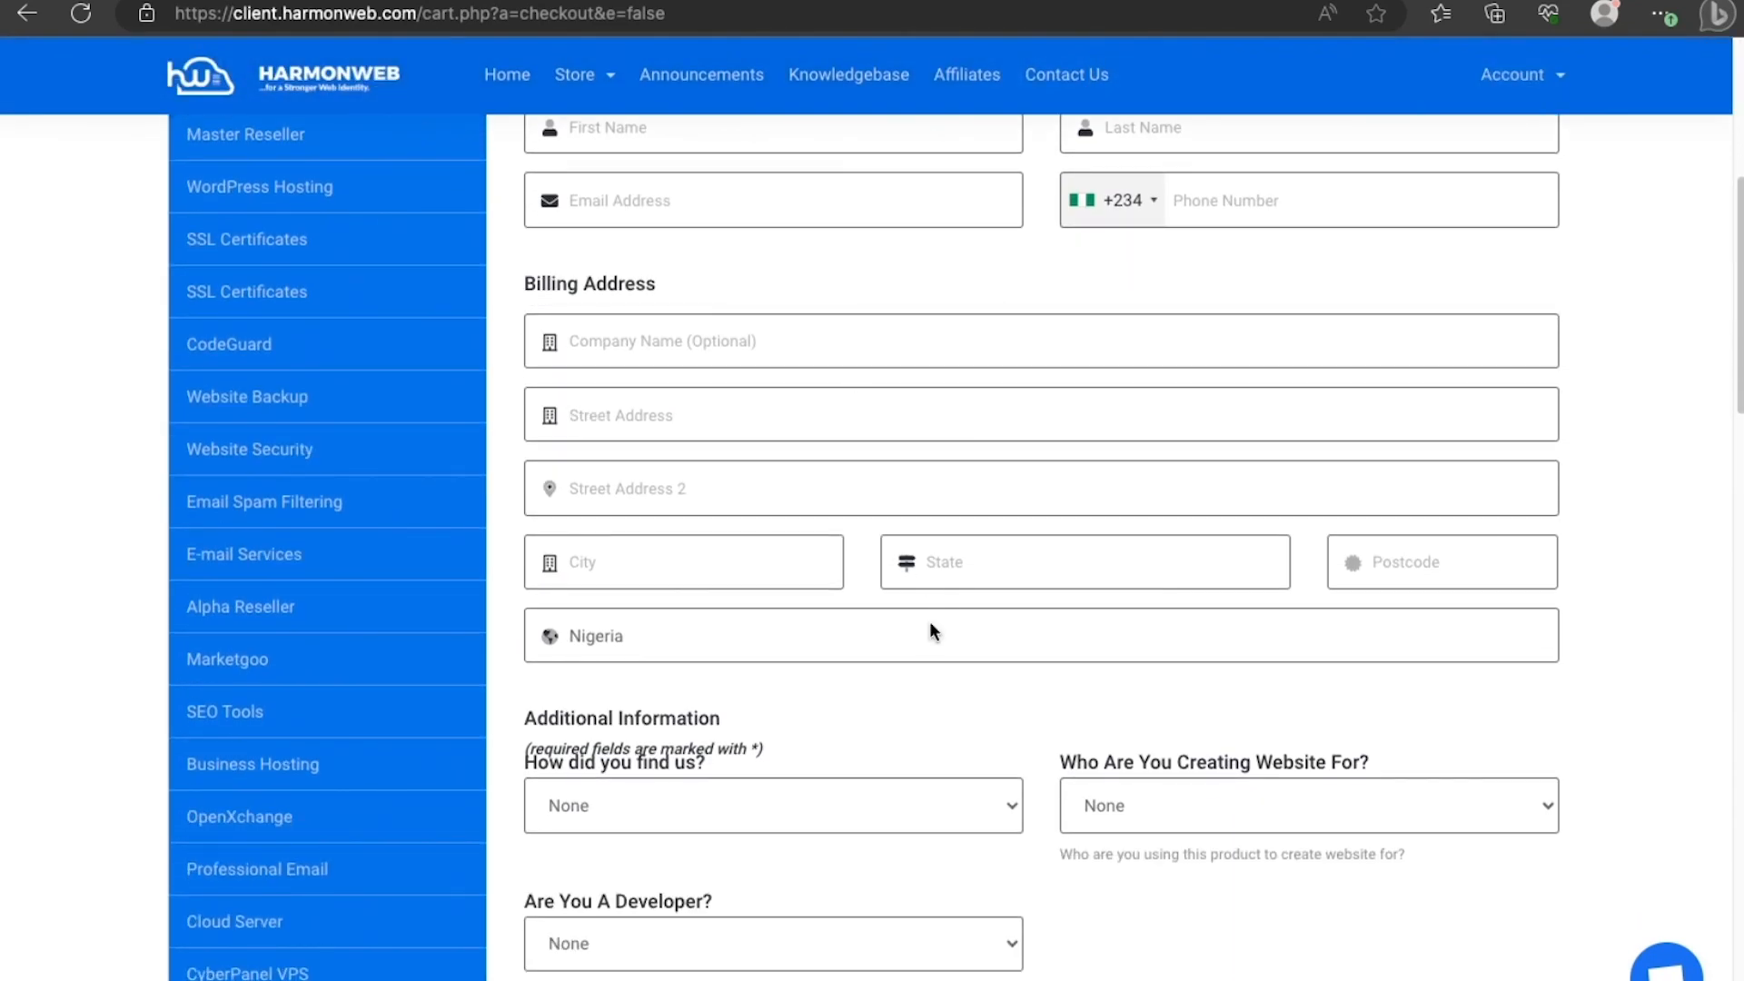
scroll(929, 591, down, 2)
scroll(929, 549, up, 1)
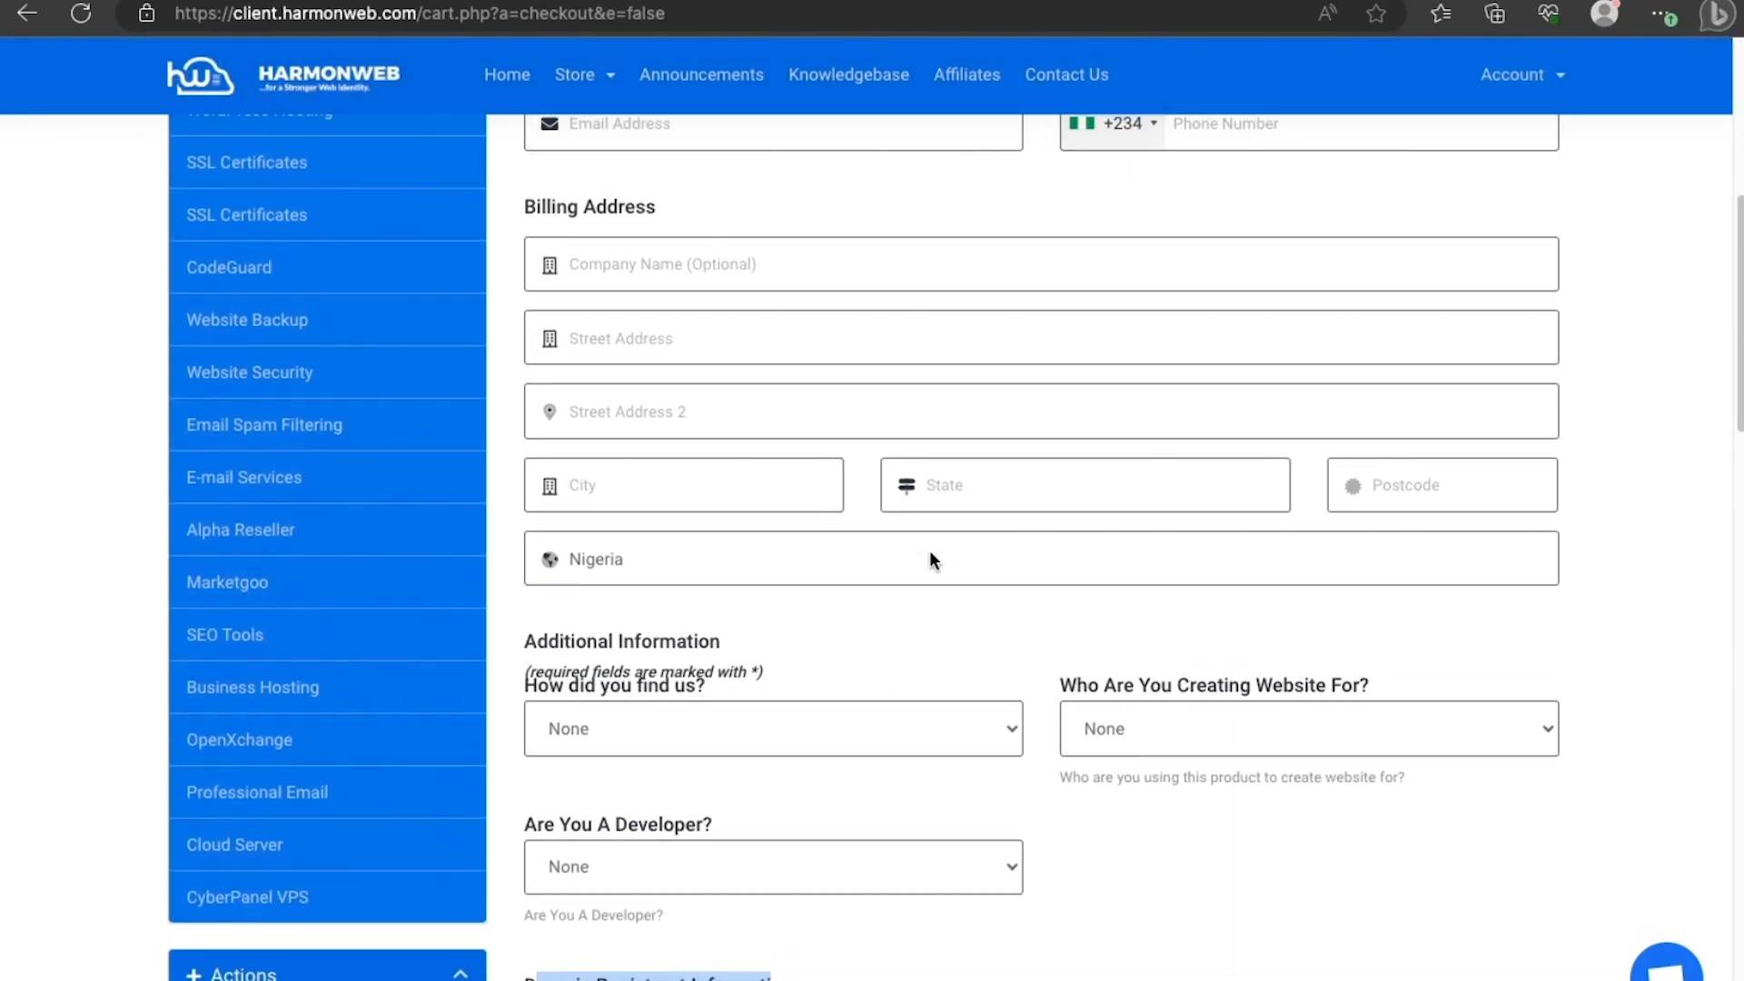
scroll(929, 549, down, 12)
scroll(930, 555, up, 7)
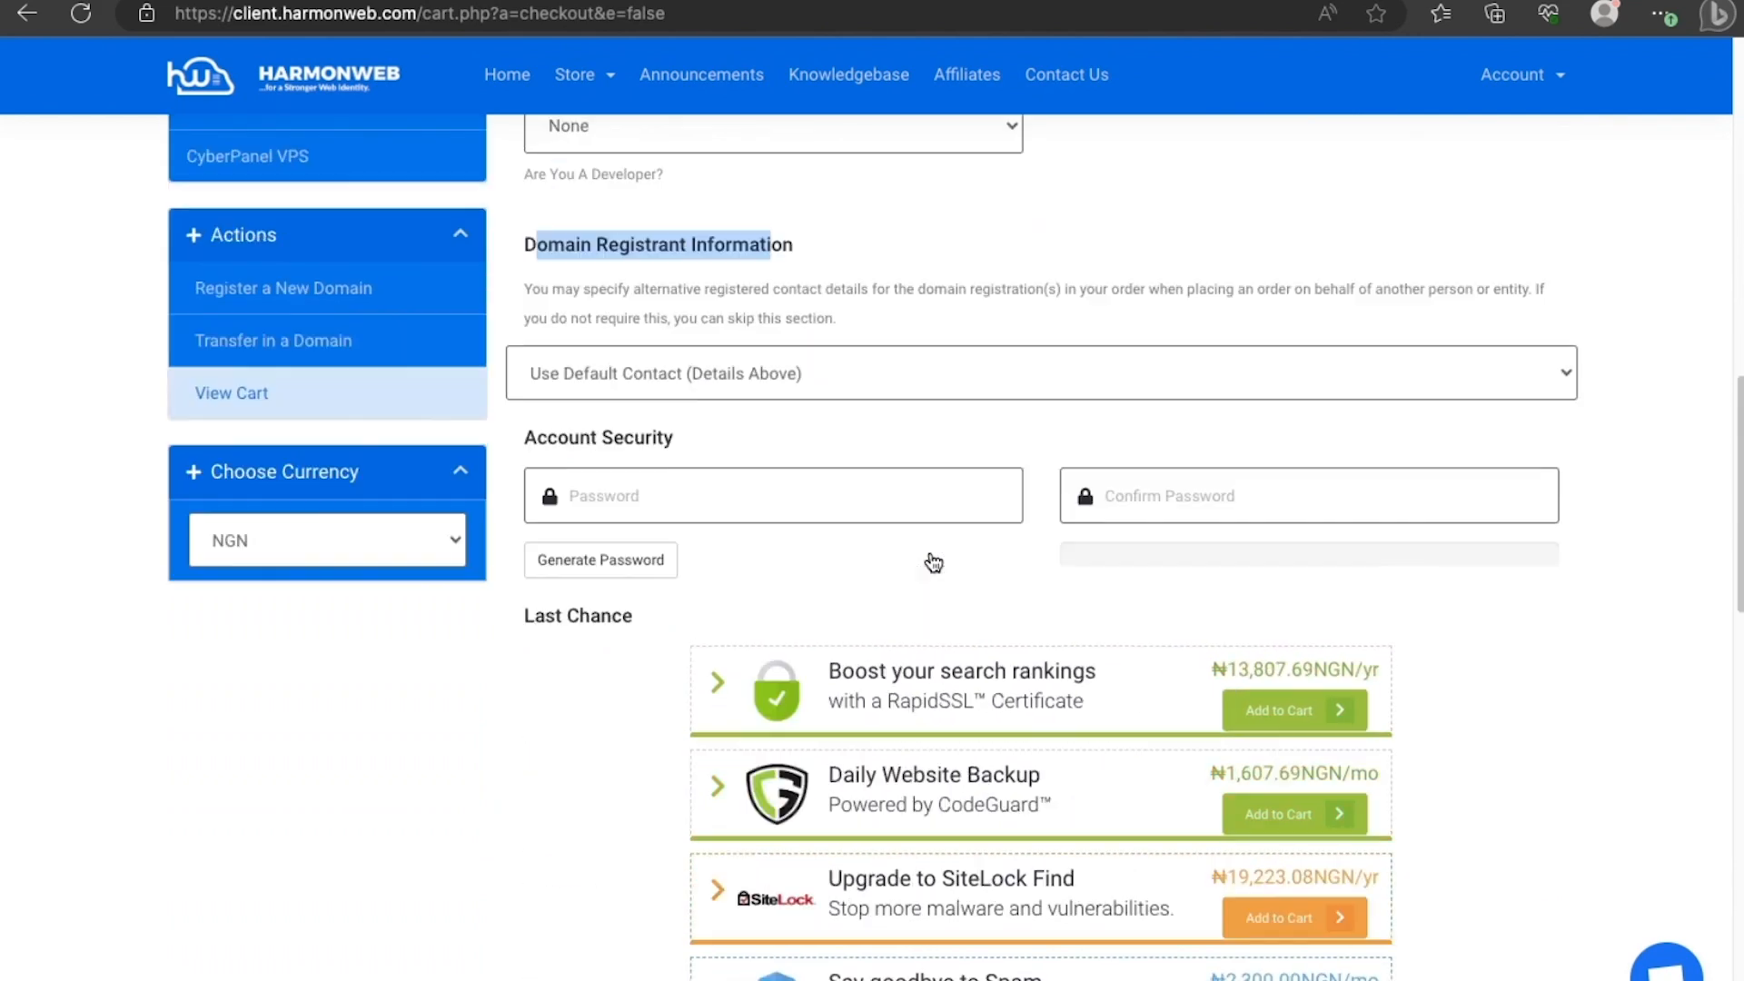
scroll(683, 656, down, 5)
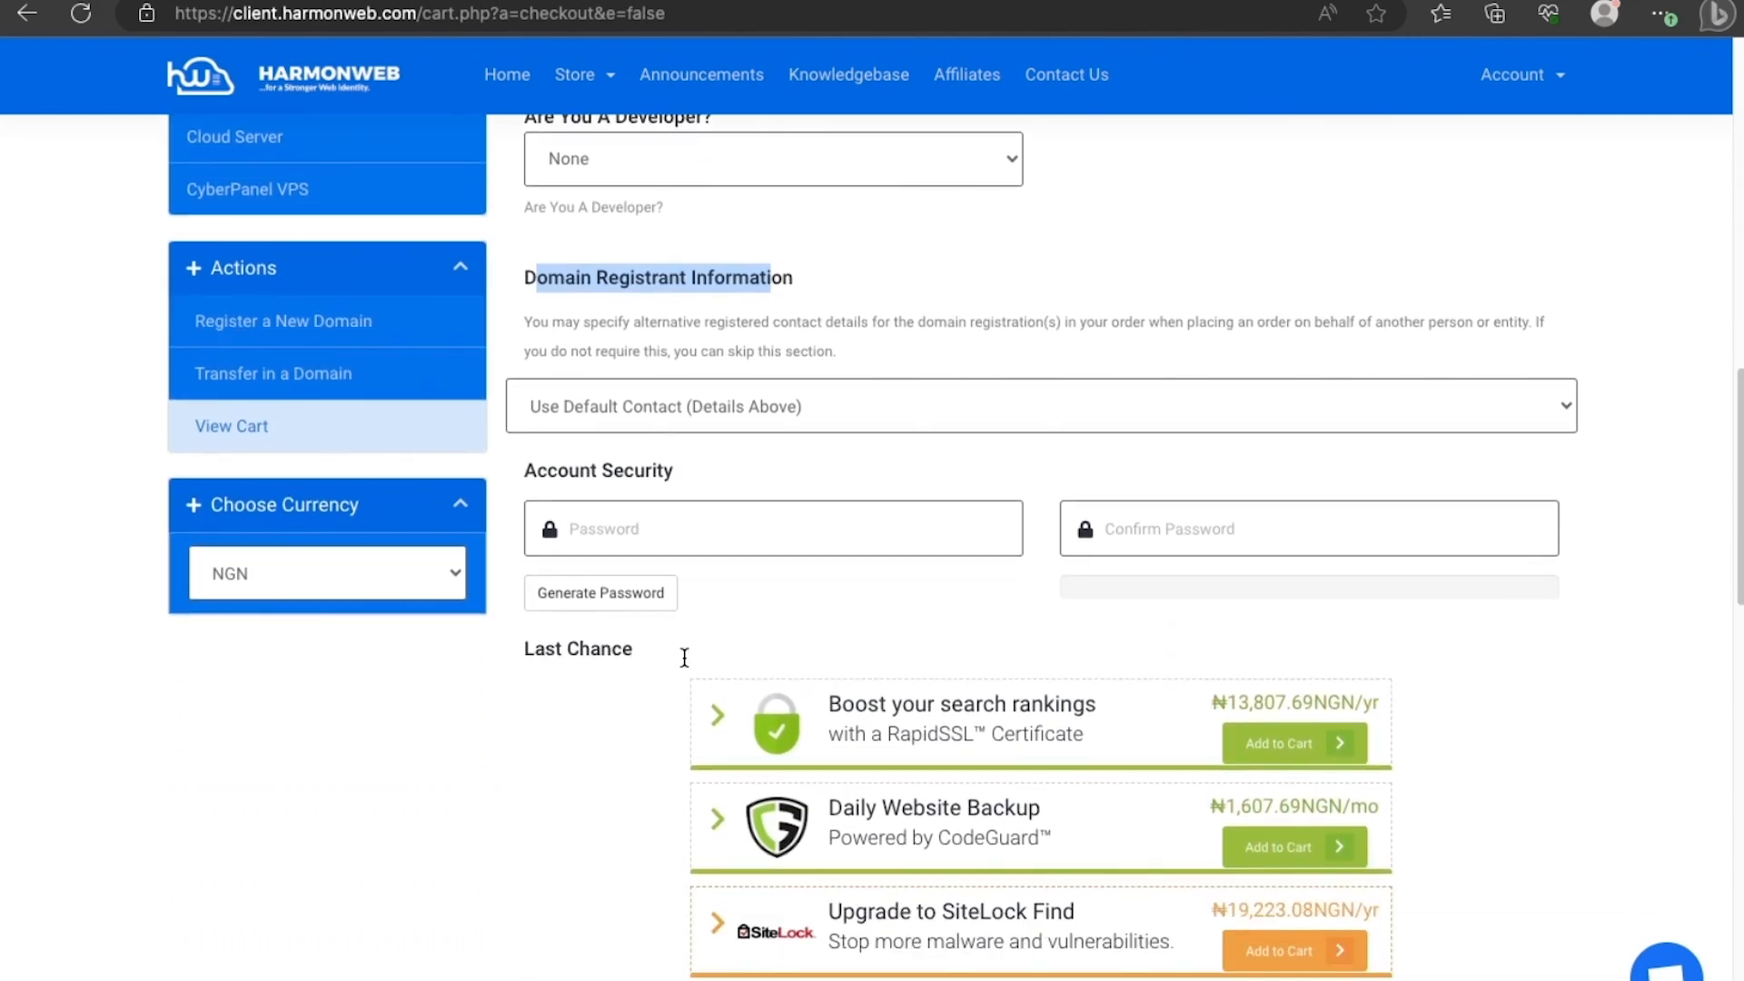
Review the payment methods, additional notes and mailing list options, and mark the Terms of Service as read and agreed.
scroll(684, 656, down, 5)
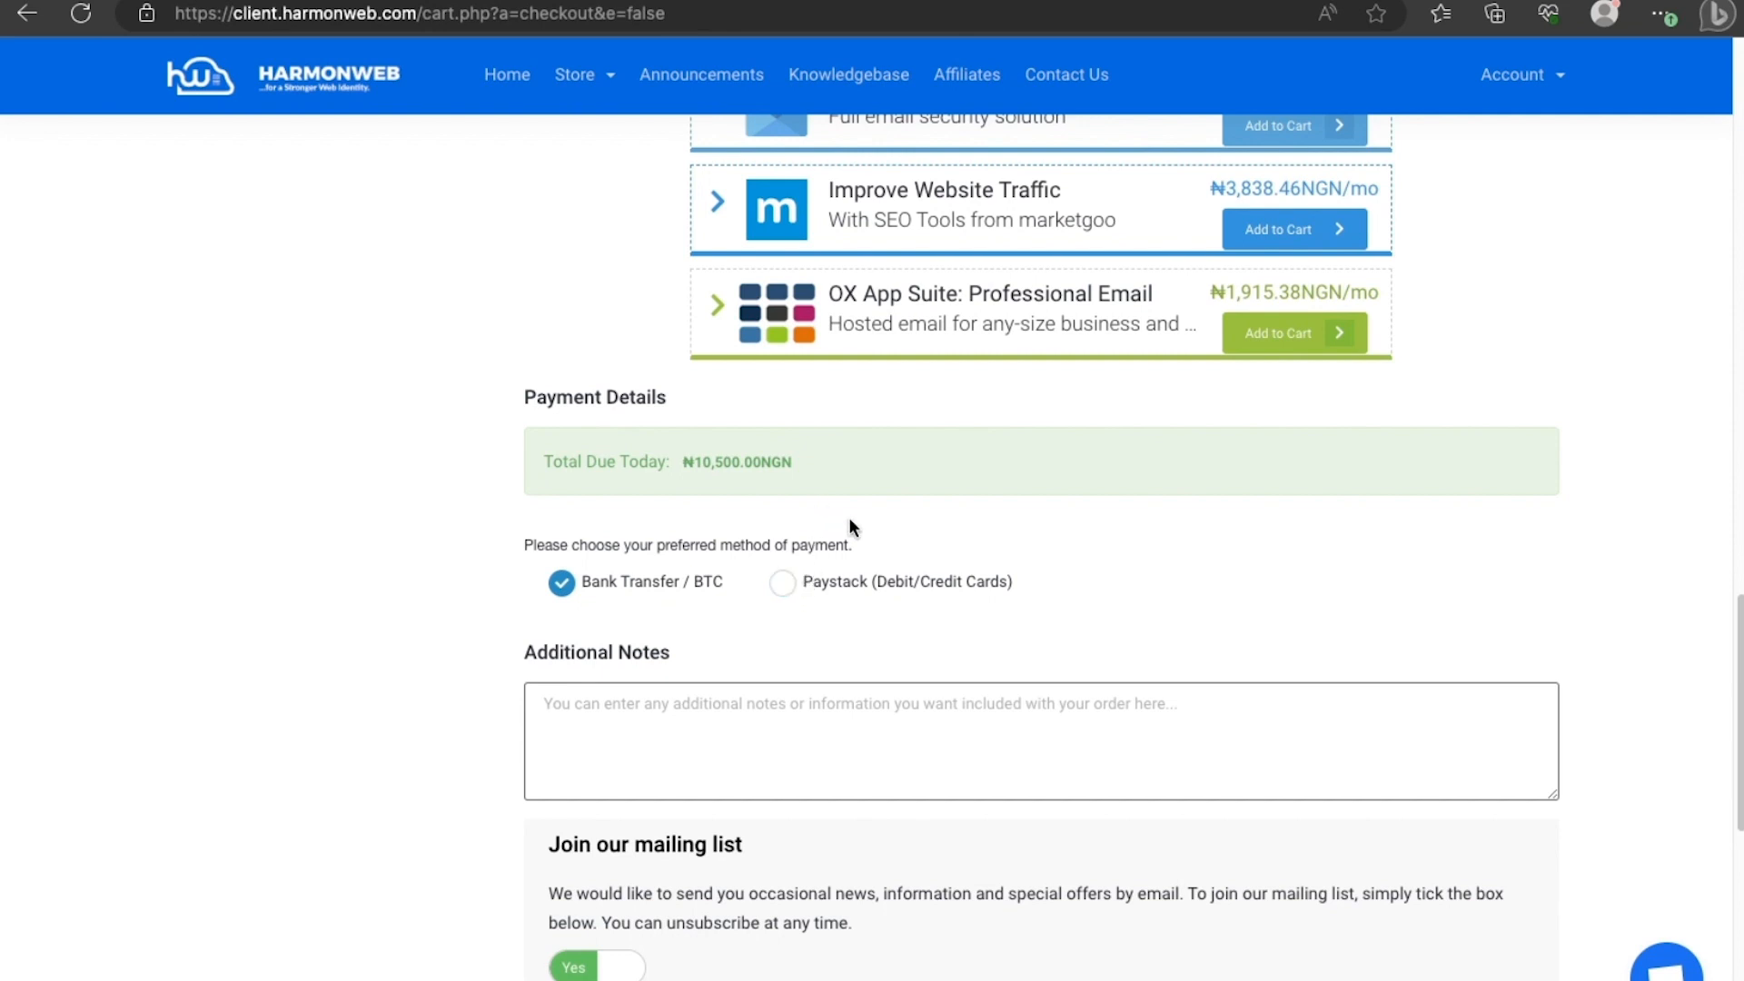
scroll(741, 774, down, 1)
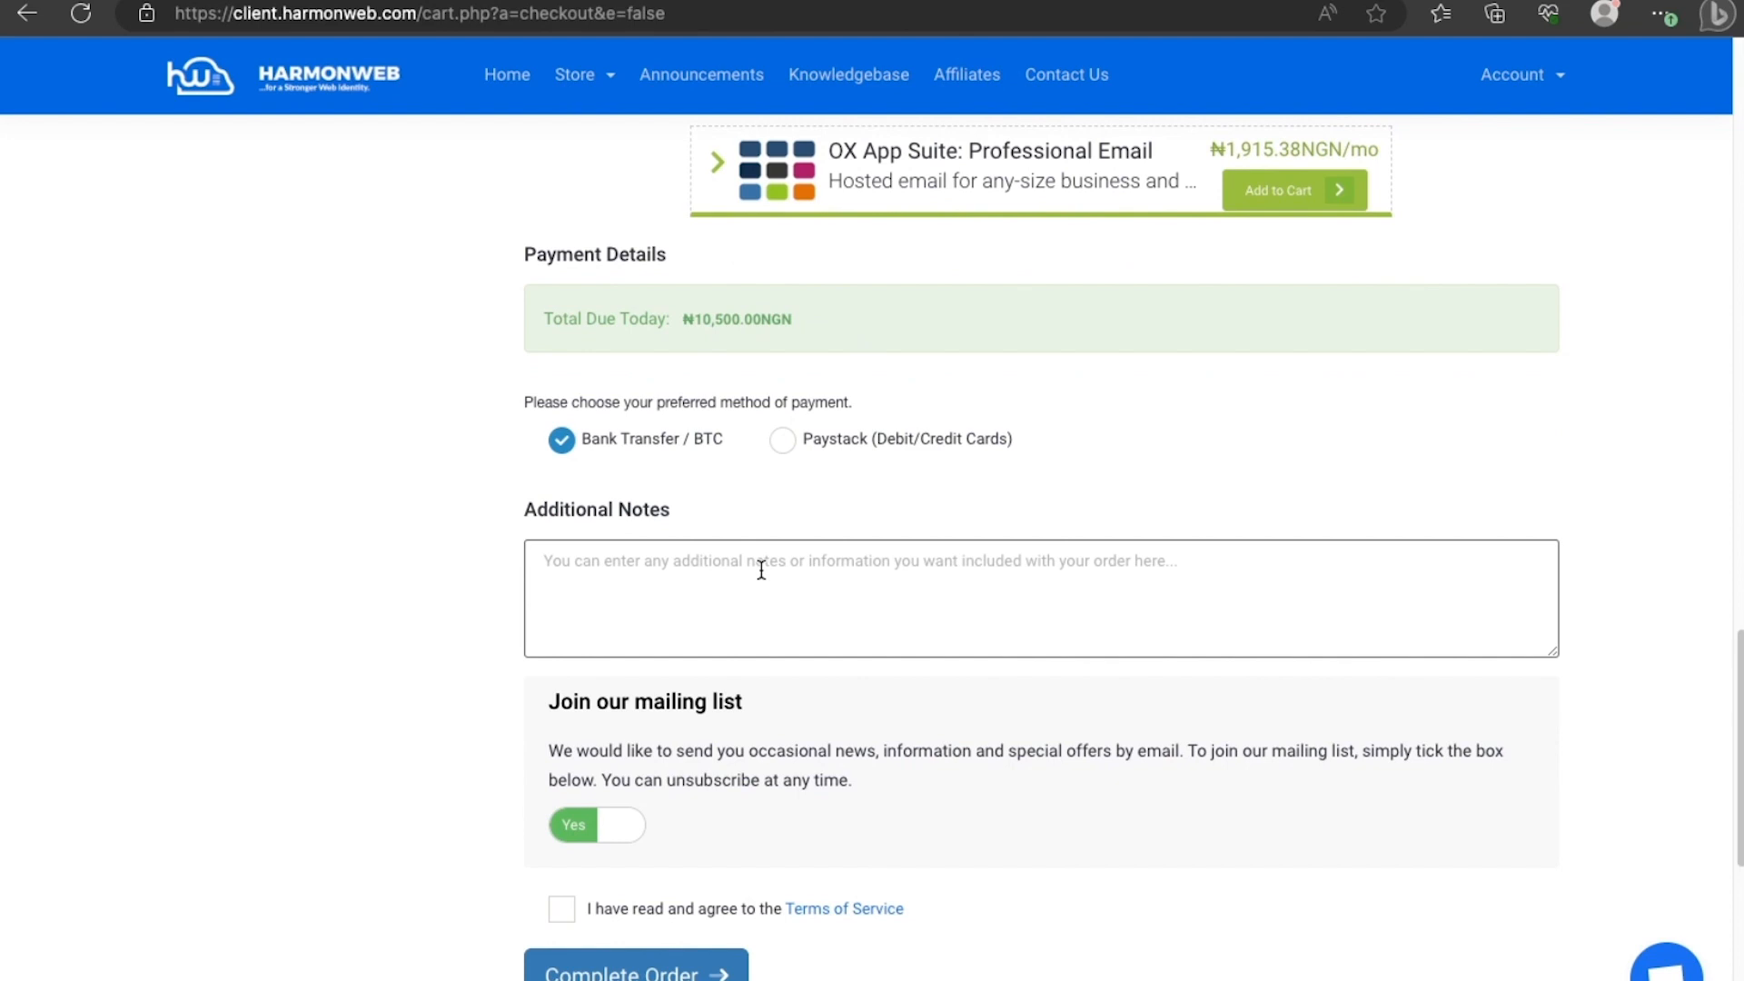
scroll(761, 569, down, 1)
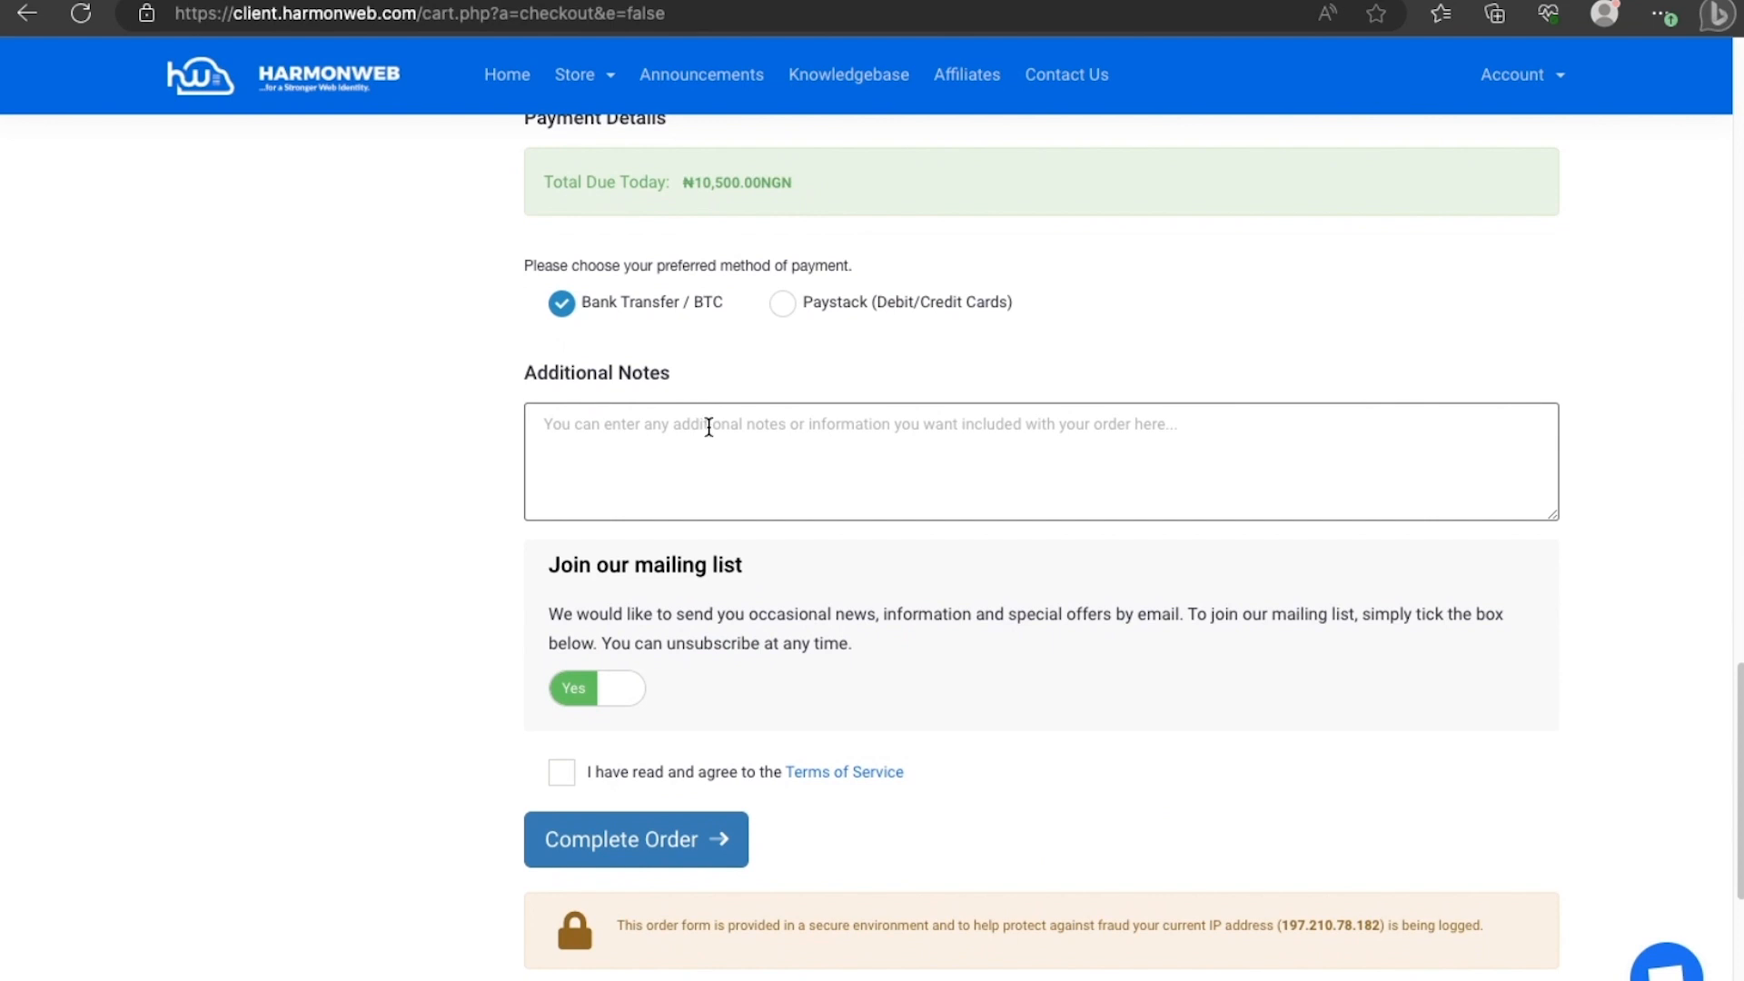
scroll(708, 427, down, 1)
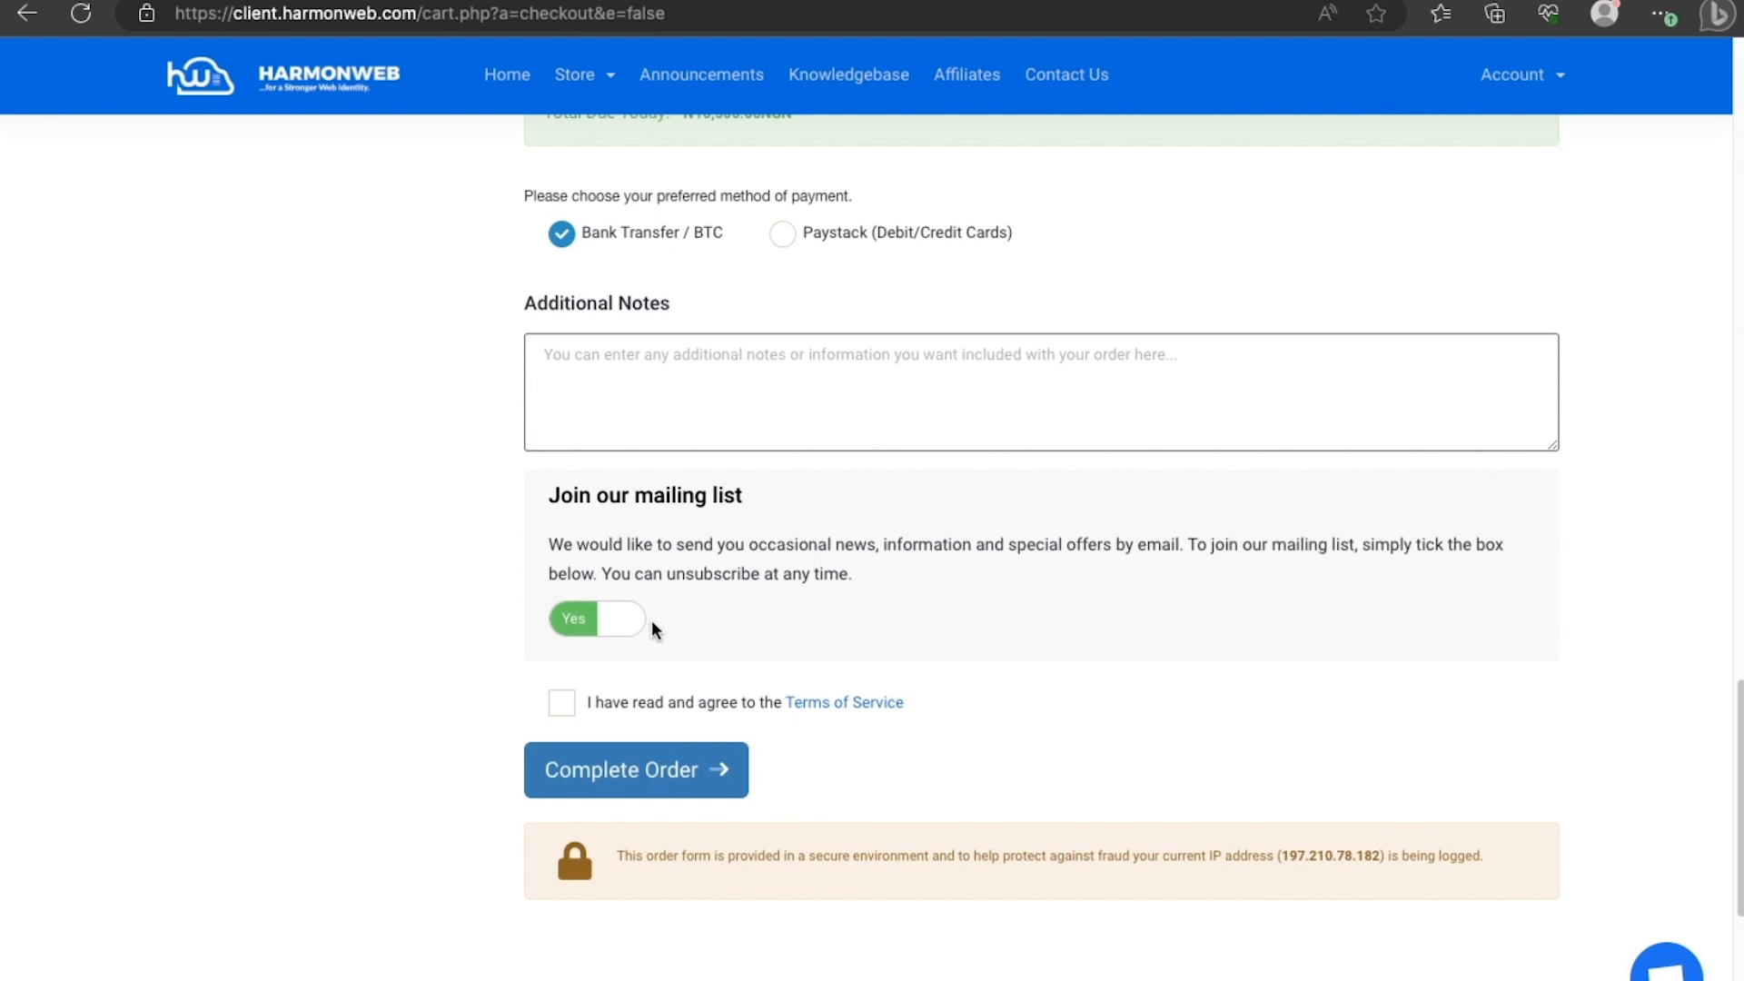
click(562, 703)
click(563, 702)
click(563, 706)
Read the Customer Agreement and Indemnification sections of the Terms of Service, and submit the order from the checkout page.
click(803, 705)
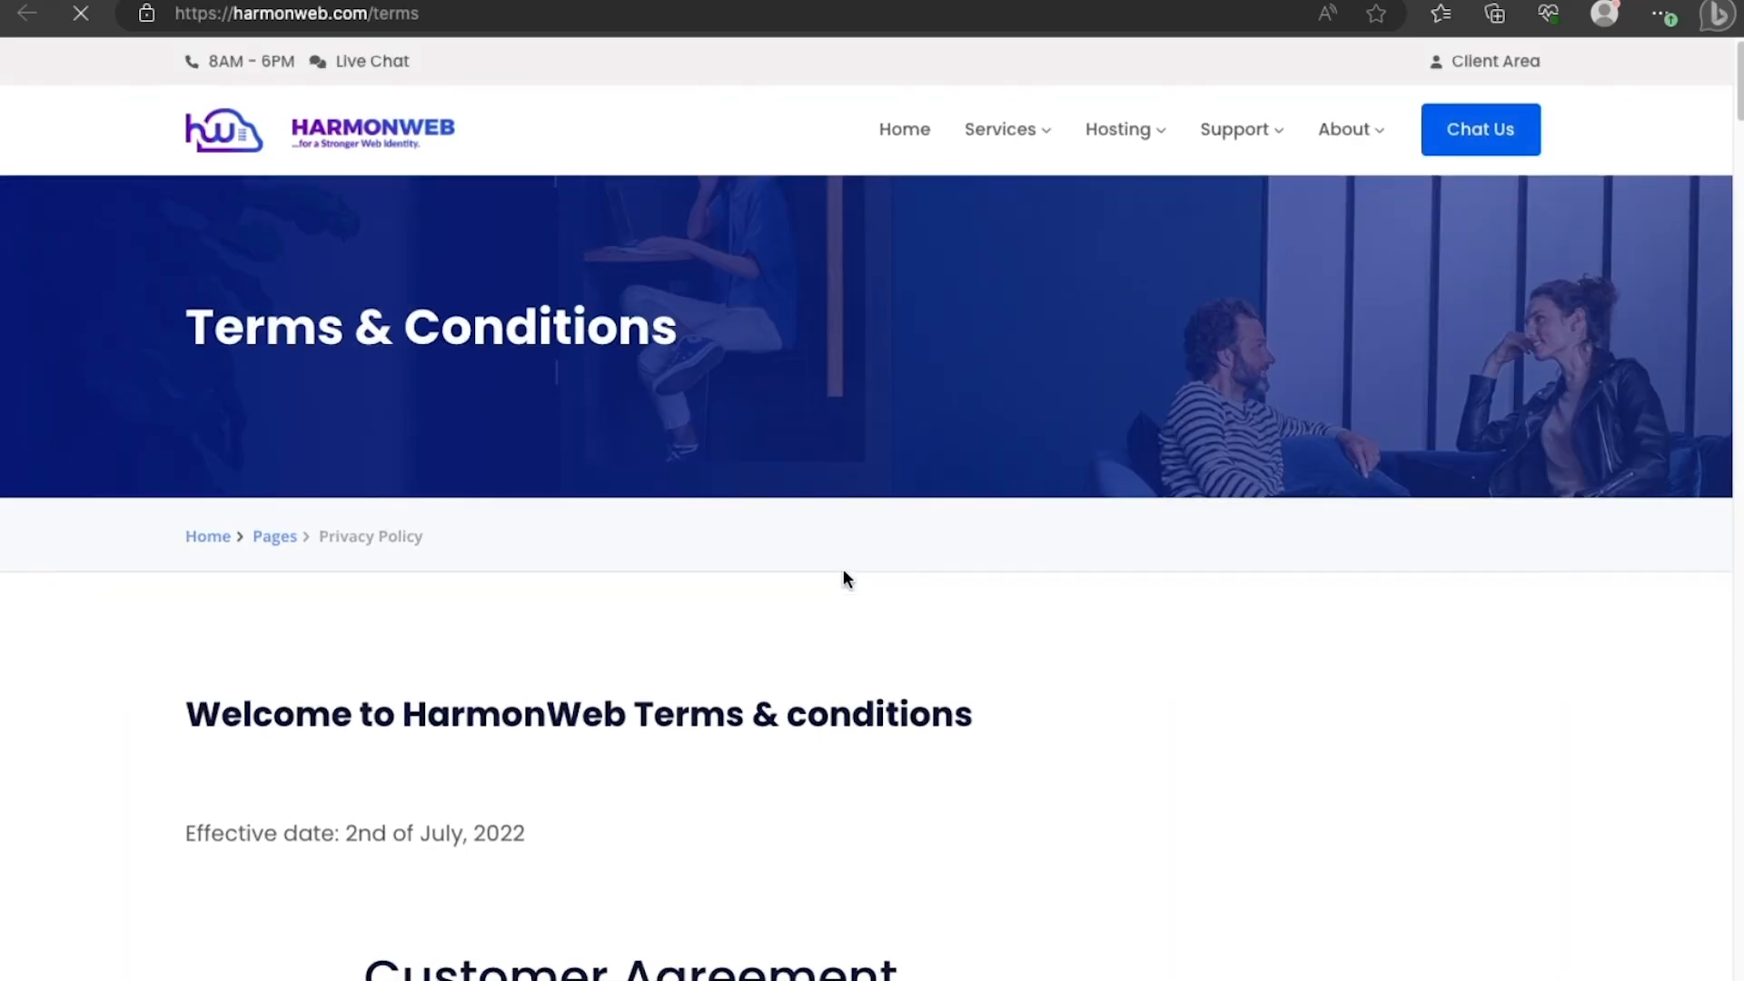
scroll(845, 578, down, 3)
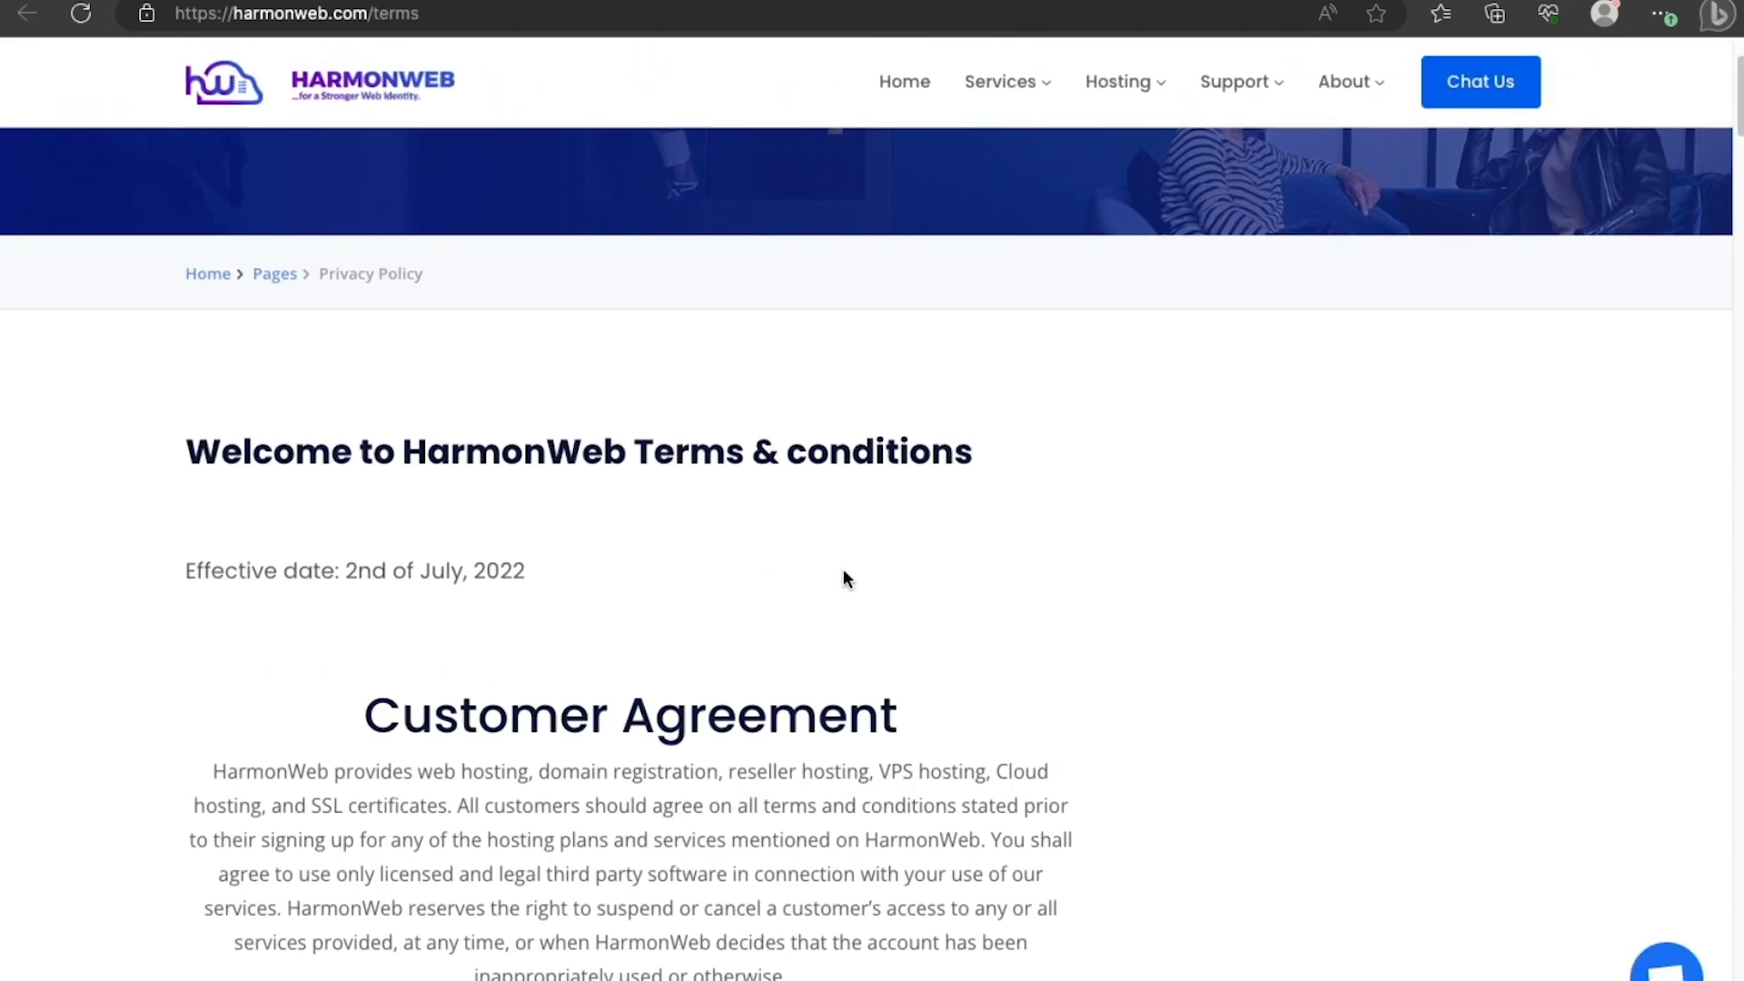
scroll(843, 578, down, 1)
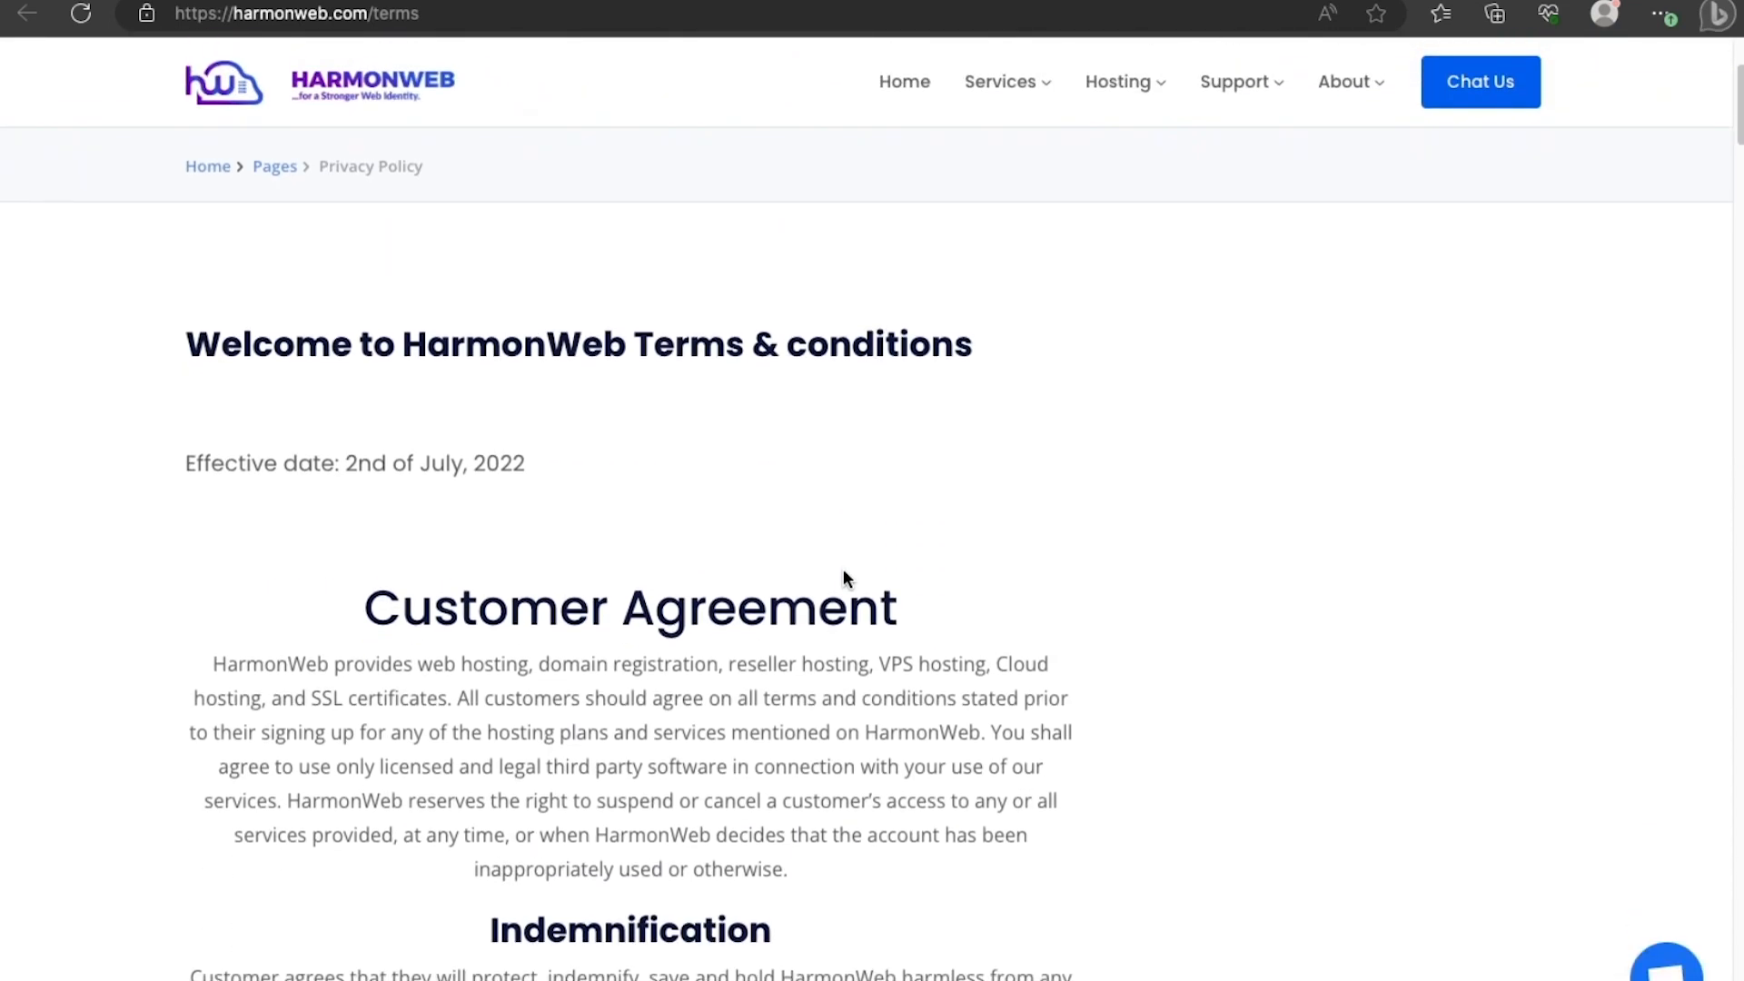
scroll(843, 577, down, 1)
scroll(843, 572, down, 1)
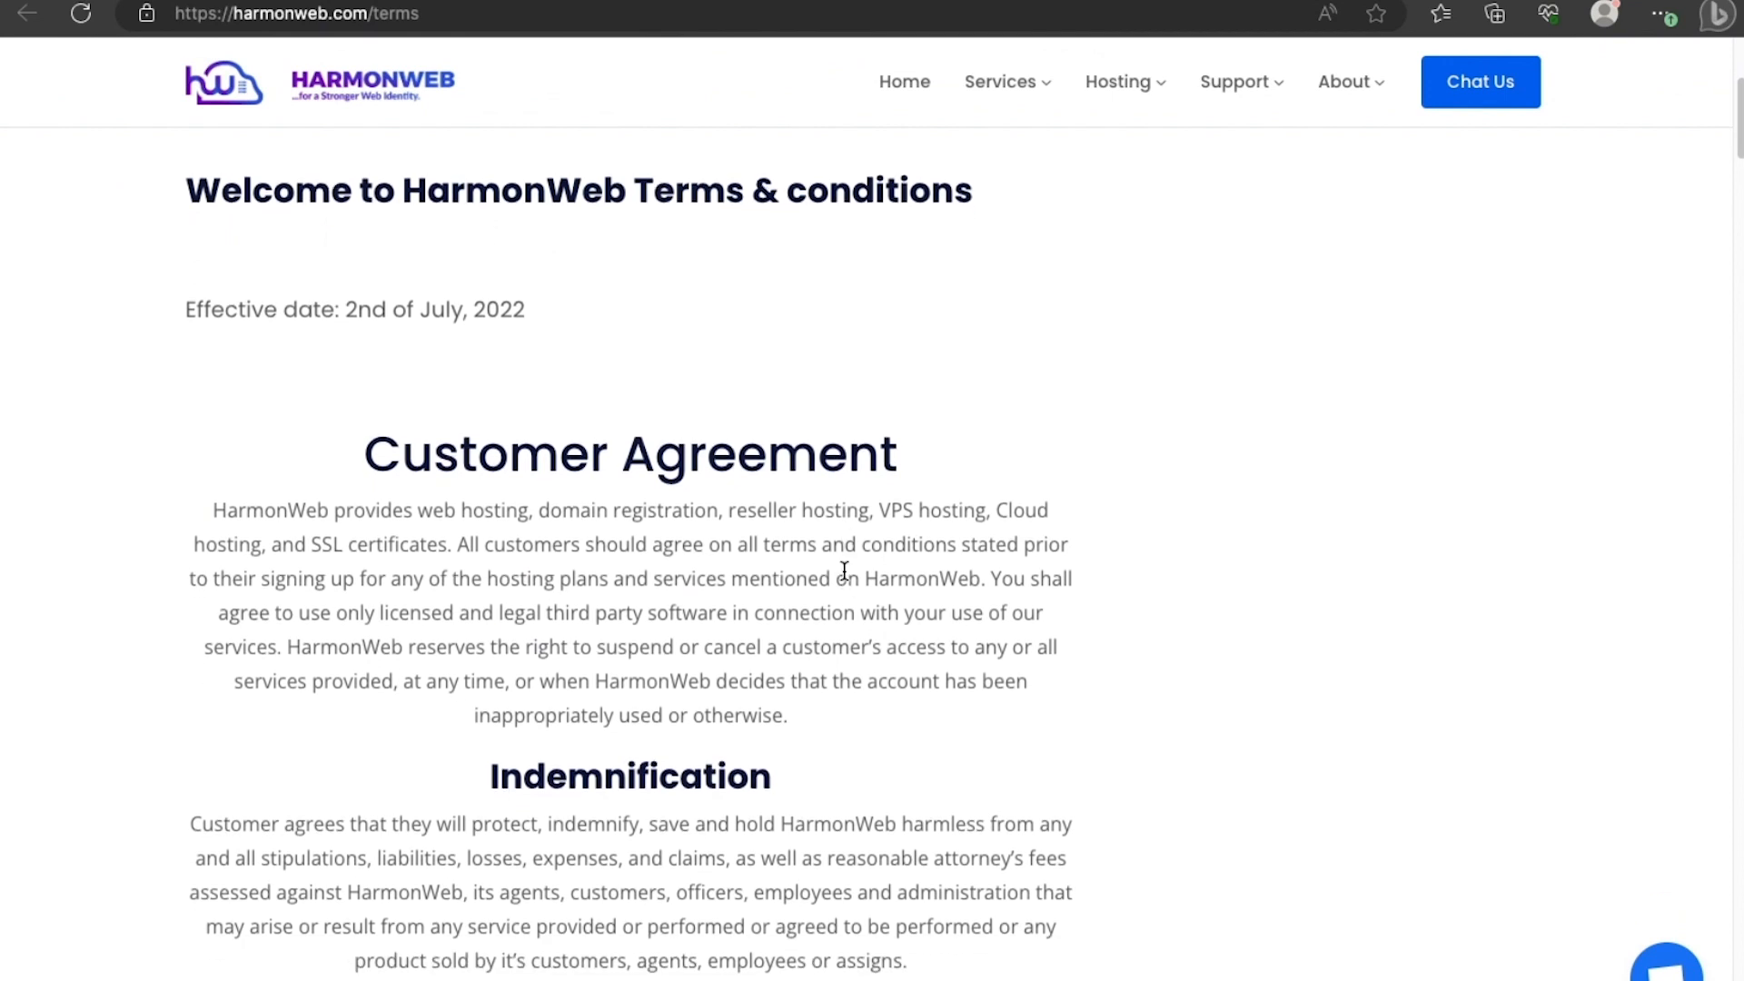
scroll(844, 571, down, 3)
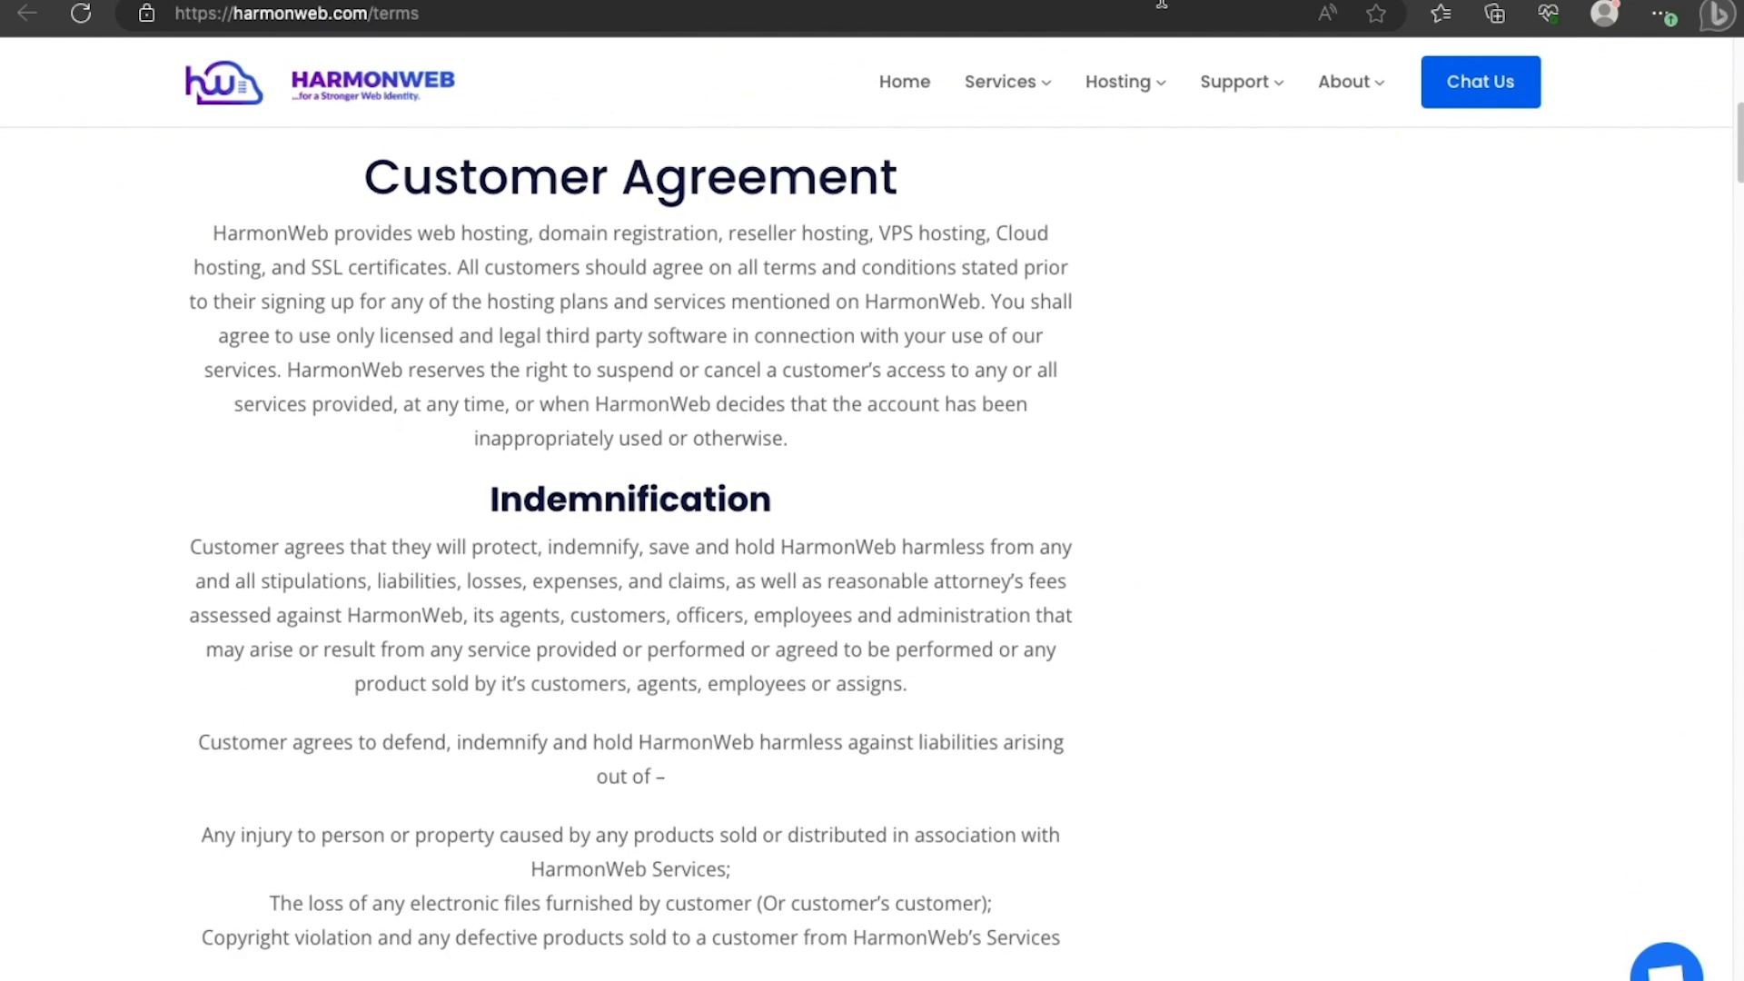
click(1127, 0)
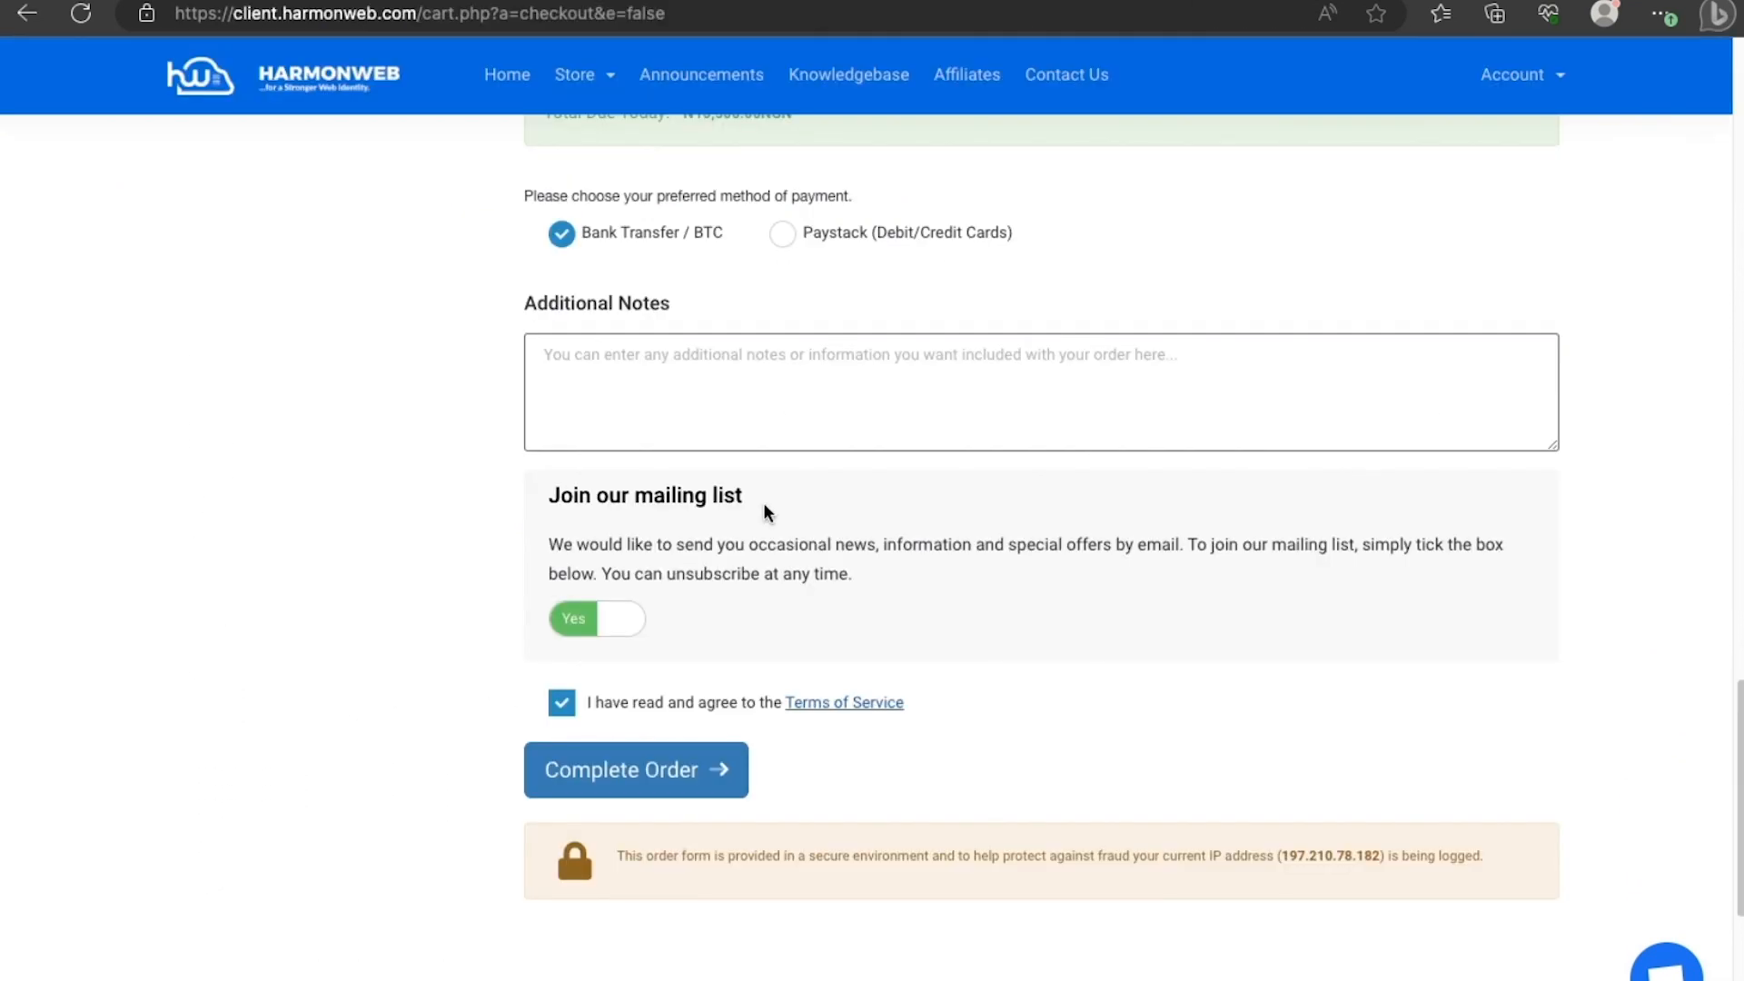
click(695, 777)
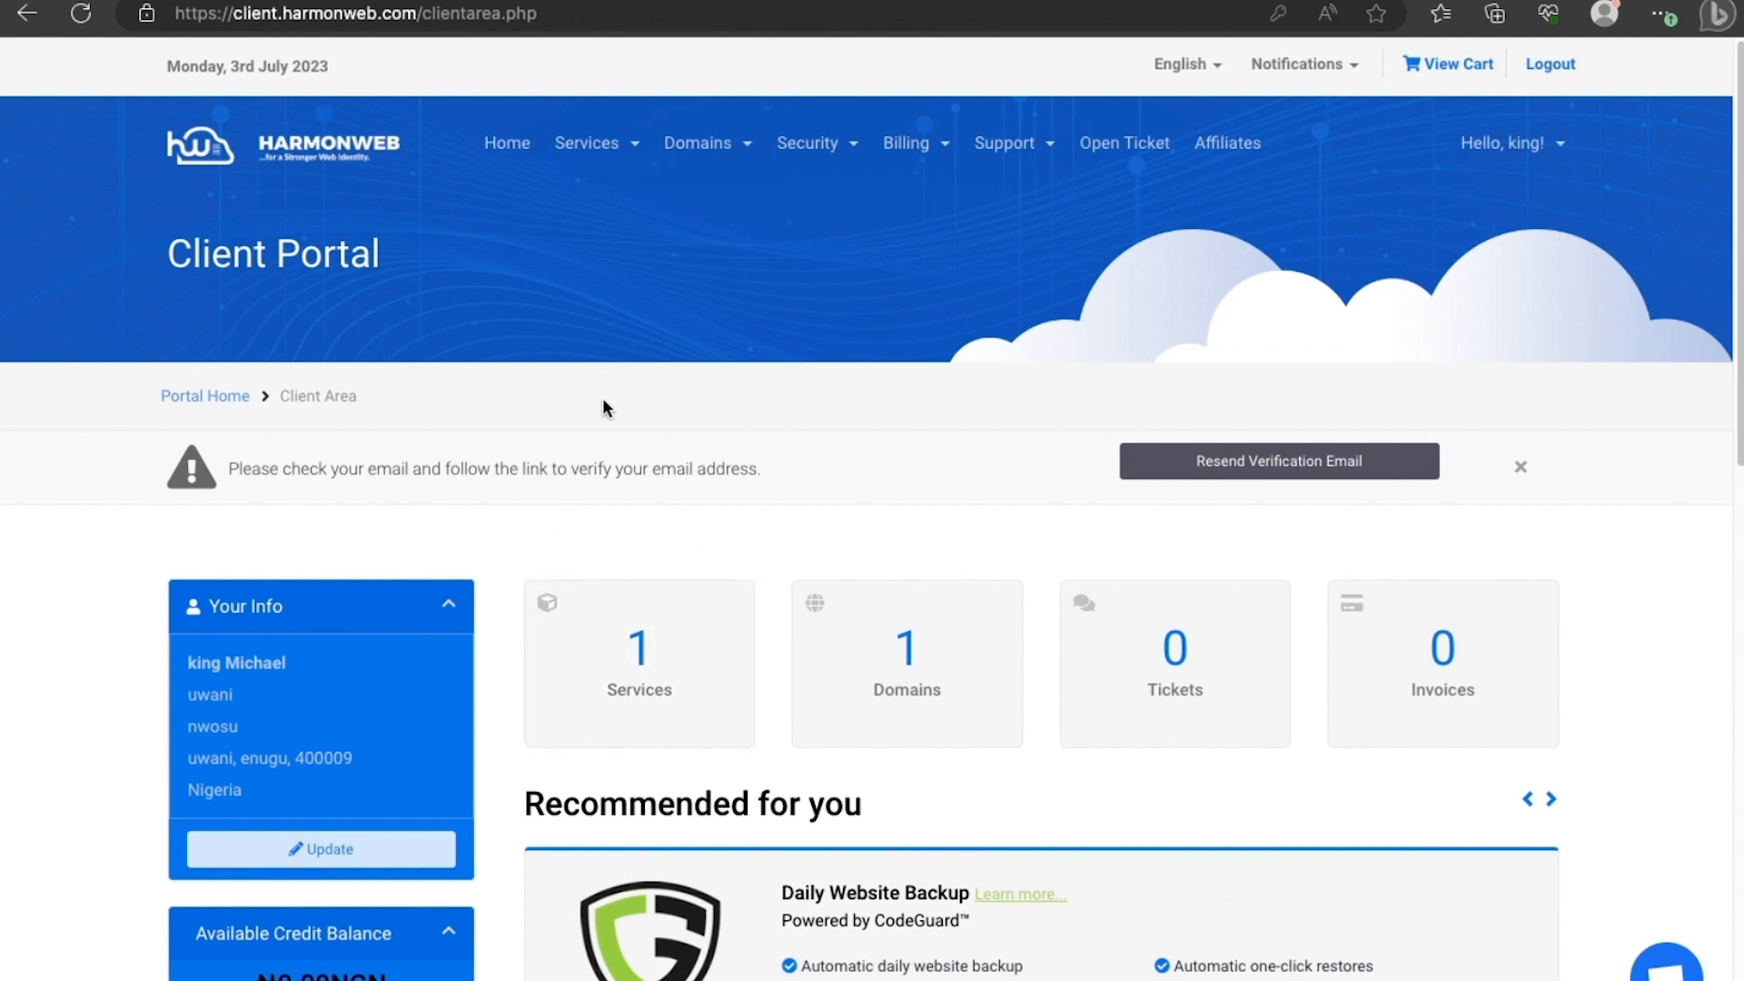
Open the management page of the Starter Plan for demo-tutorial-yt.com among the active services, and log in to its cPanel.
click(632, 698)
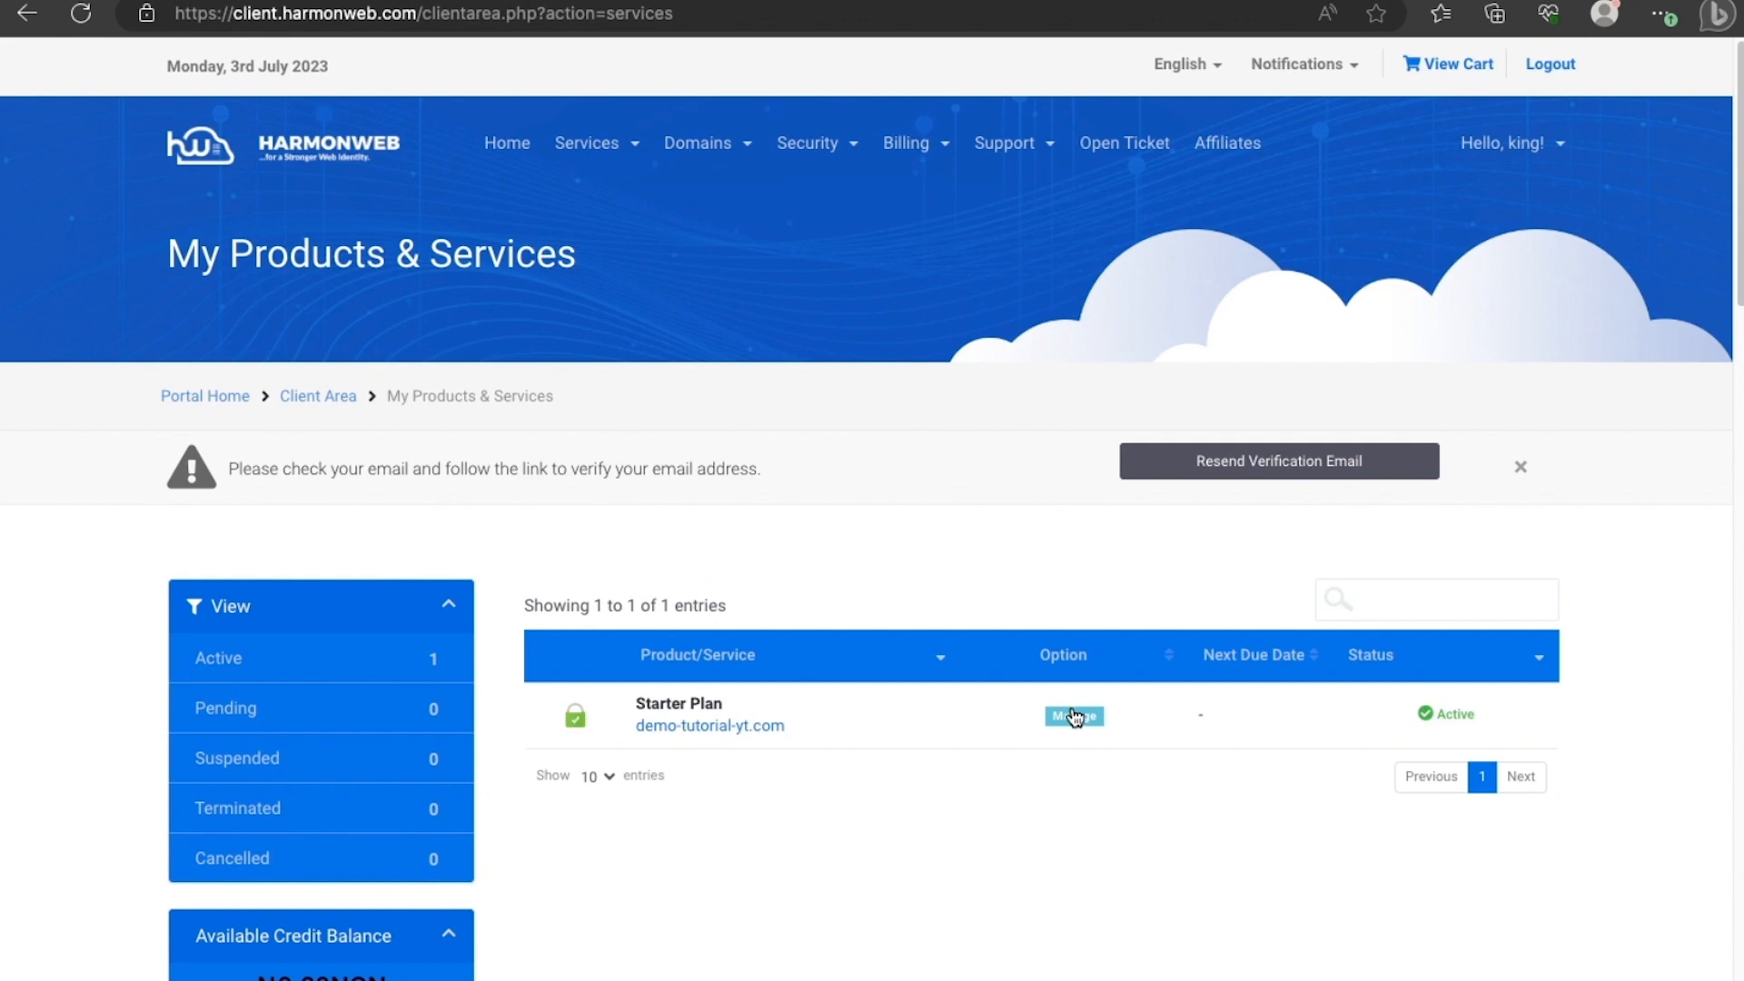
click(1074, 718)
scroll(354, 751, down, 10)
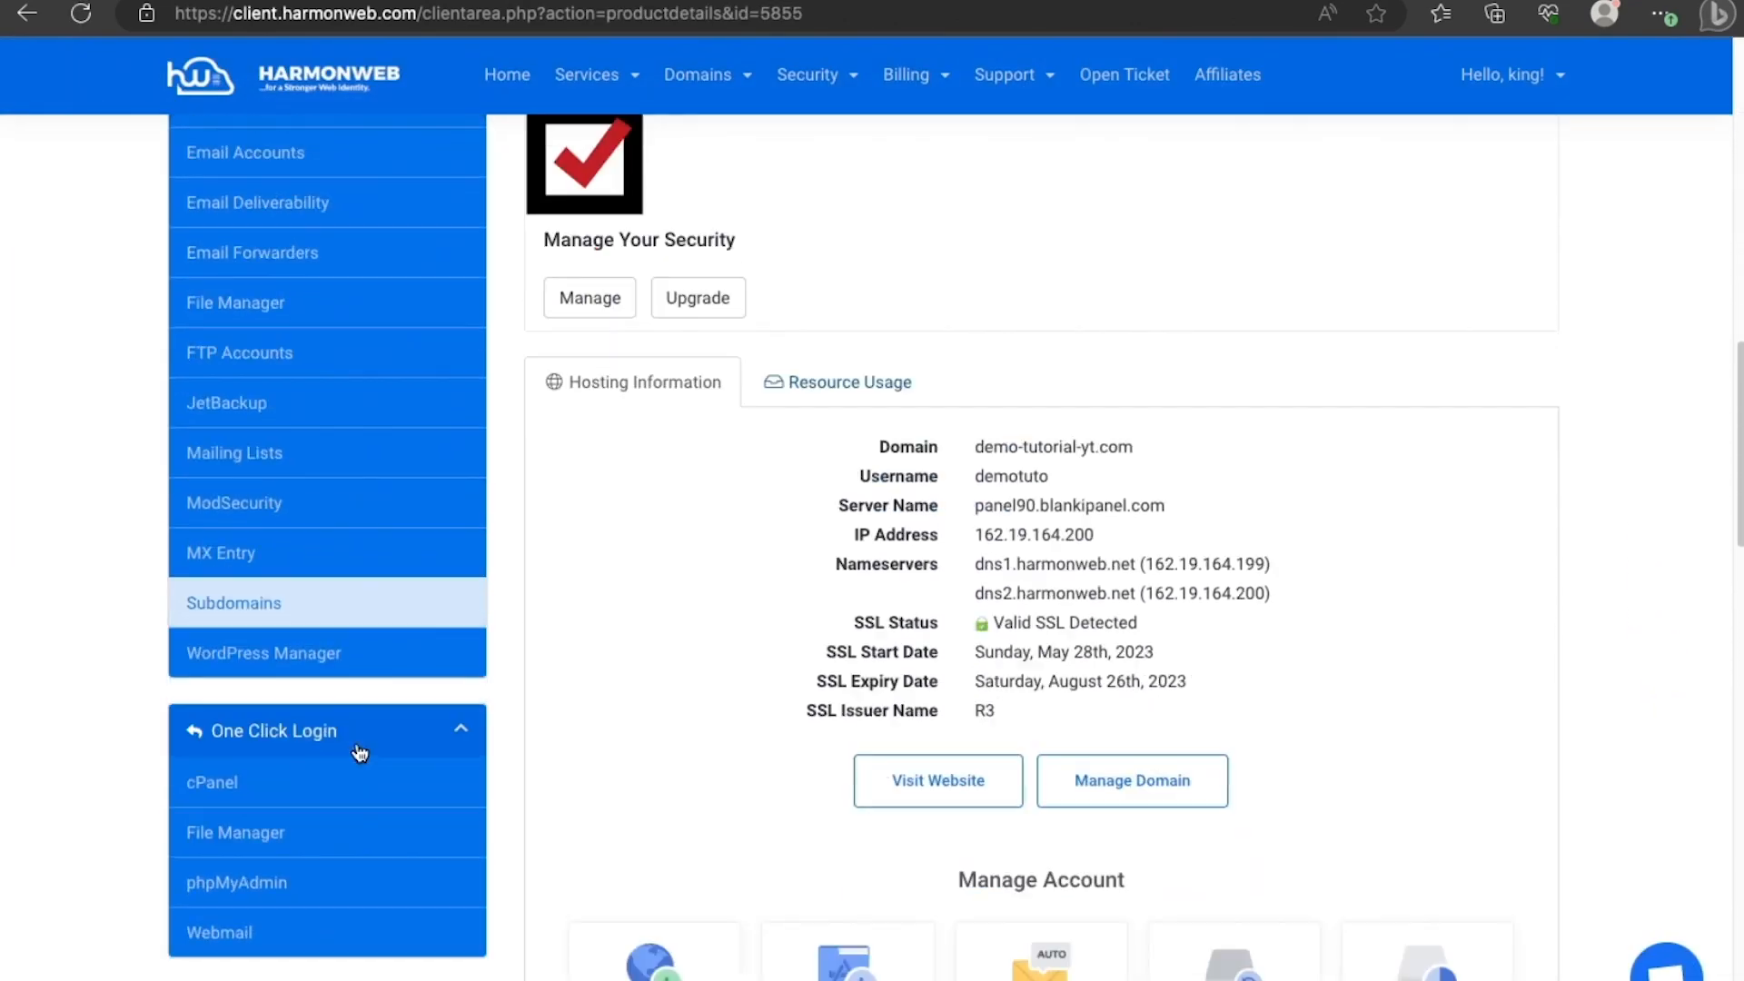
scroll(356, 752, down, 2)
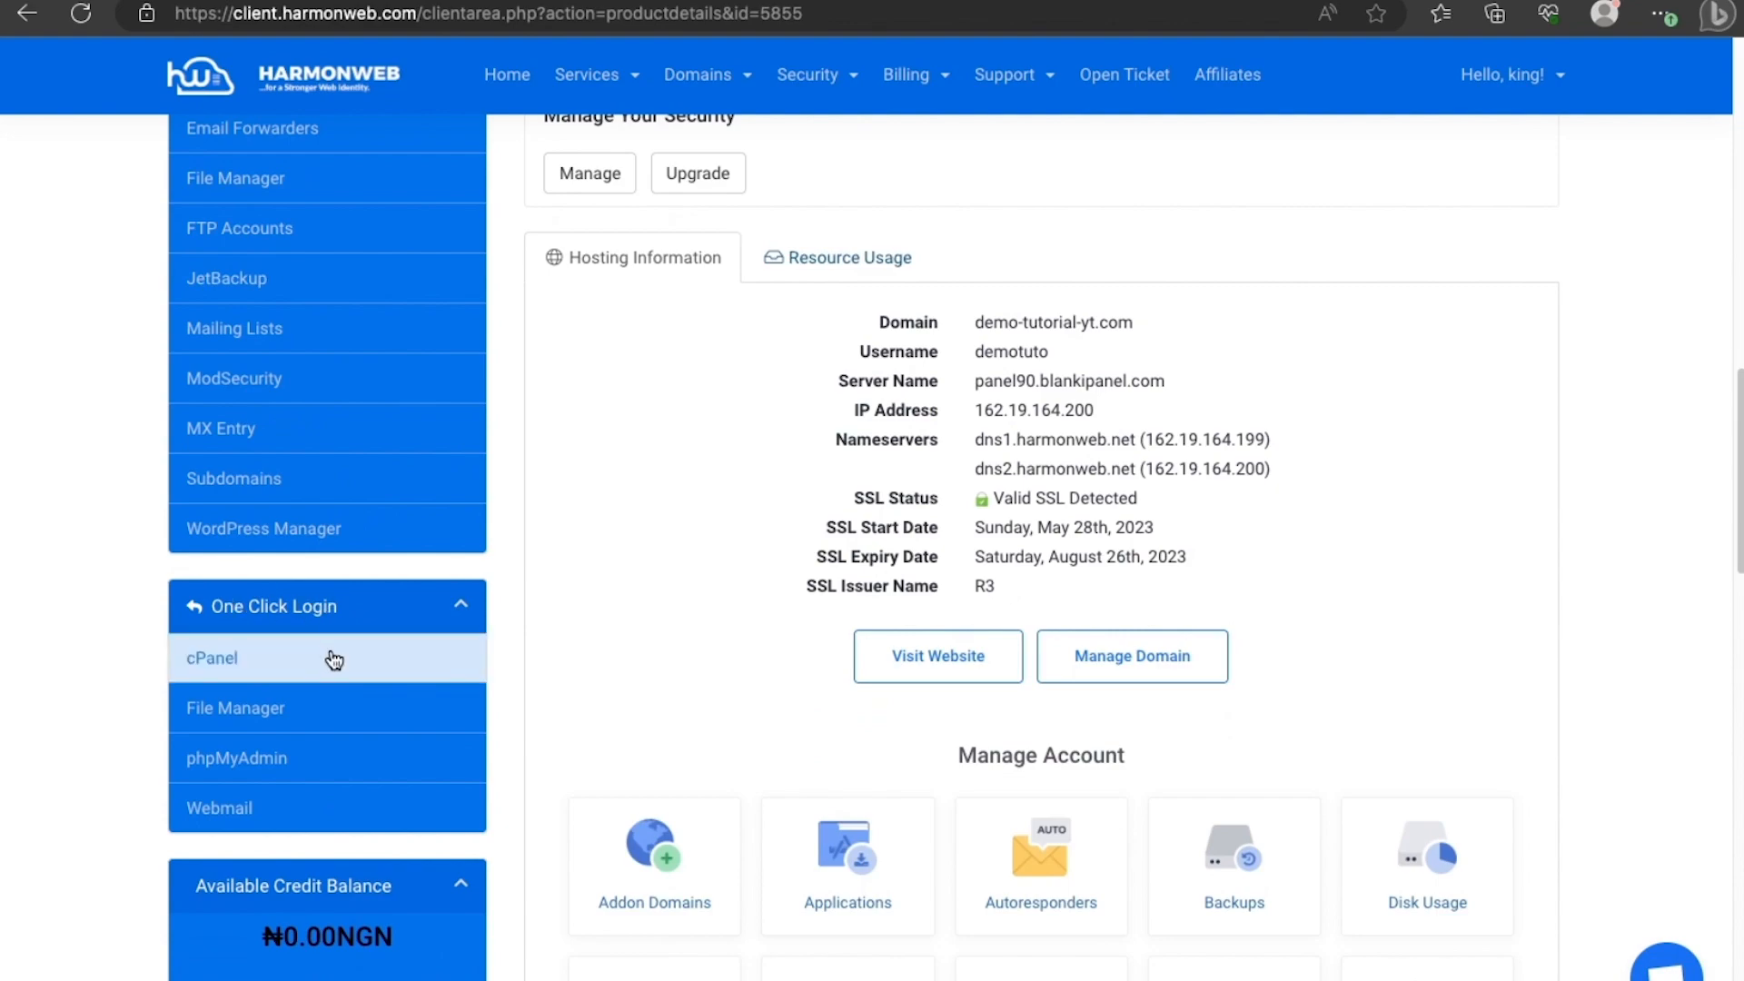
click(334, 661)
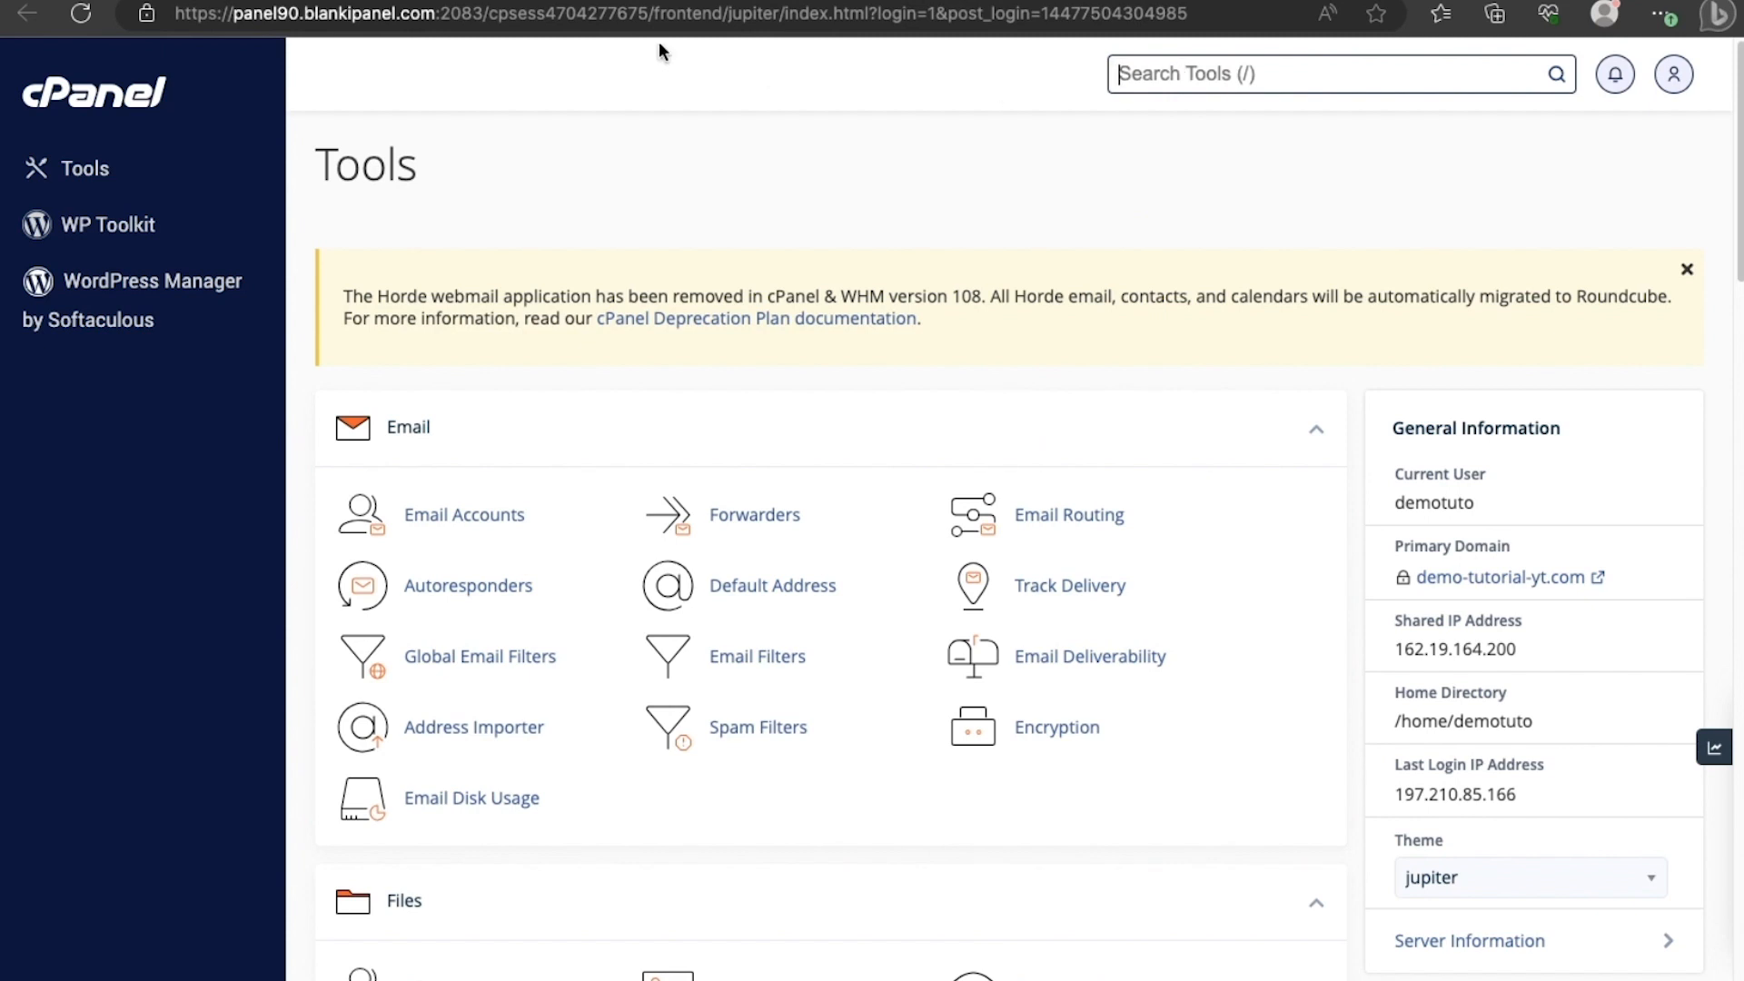
View the site's connection information, and find and open the SSL/TLS Status tool by searching for ssl.
click(147, 15)
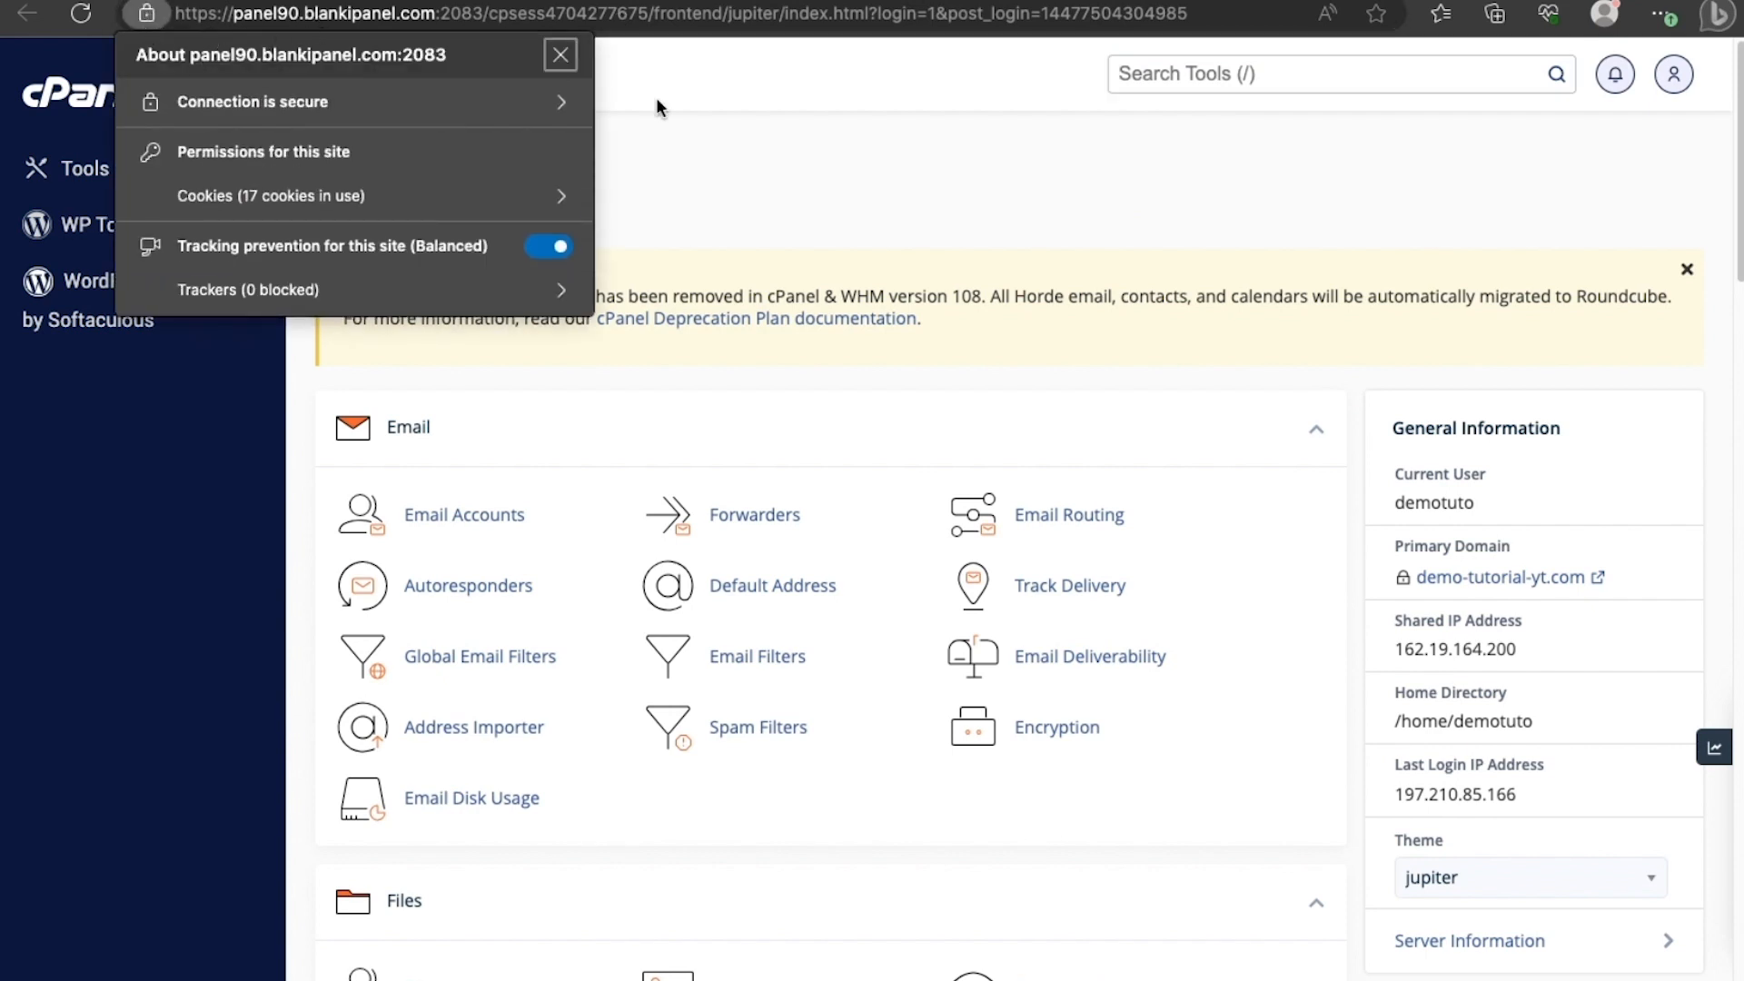
click(746, 146)
click(1184, 59)
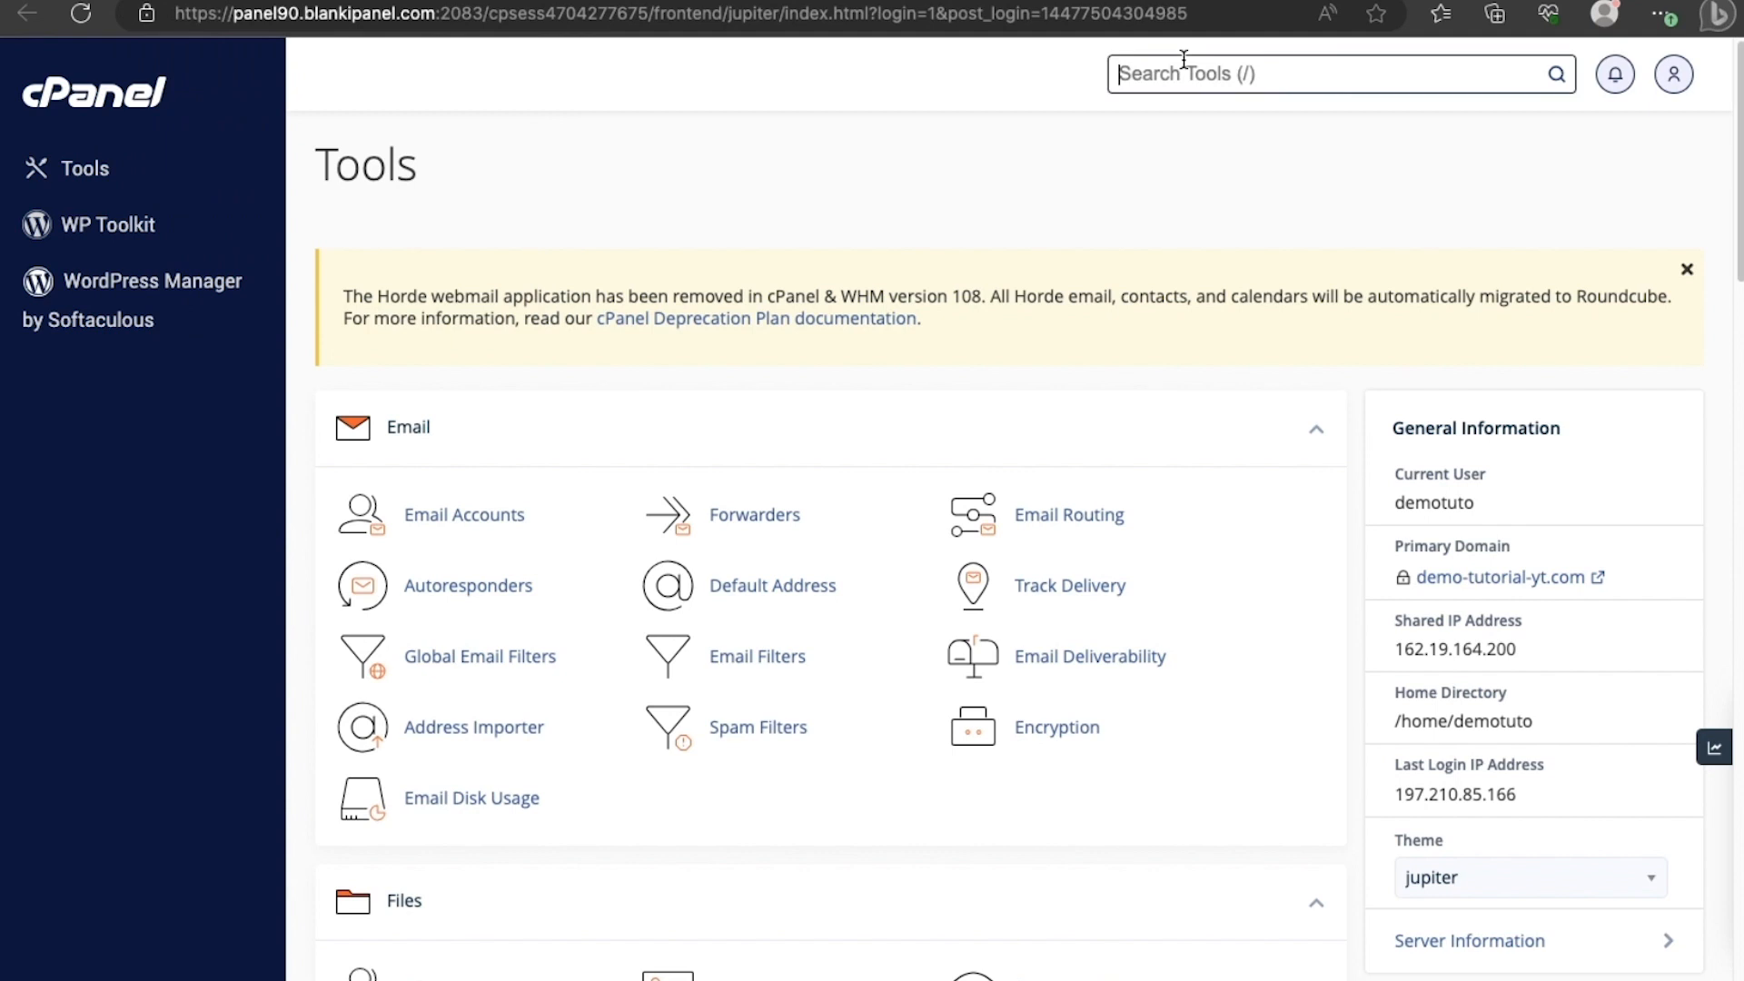
text(ssl)
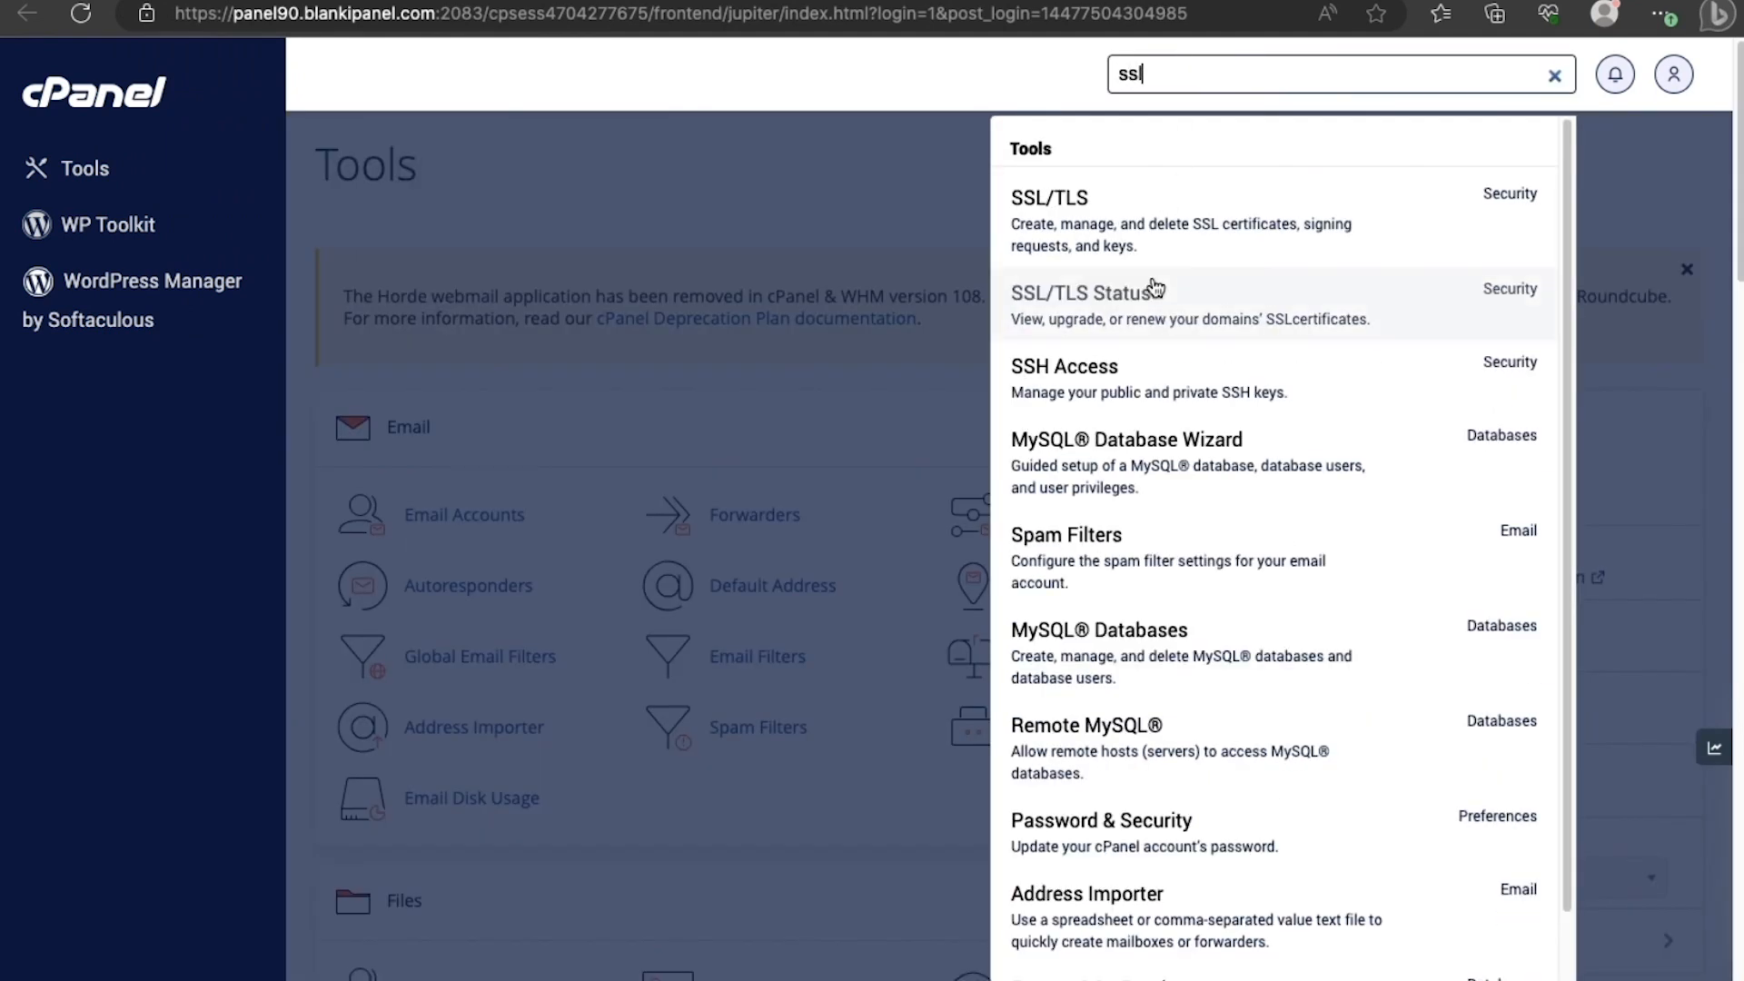
click(1156, 289)
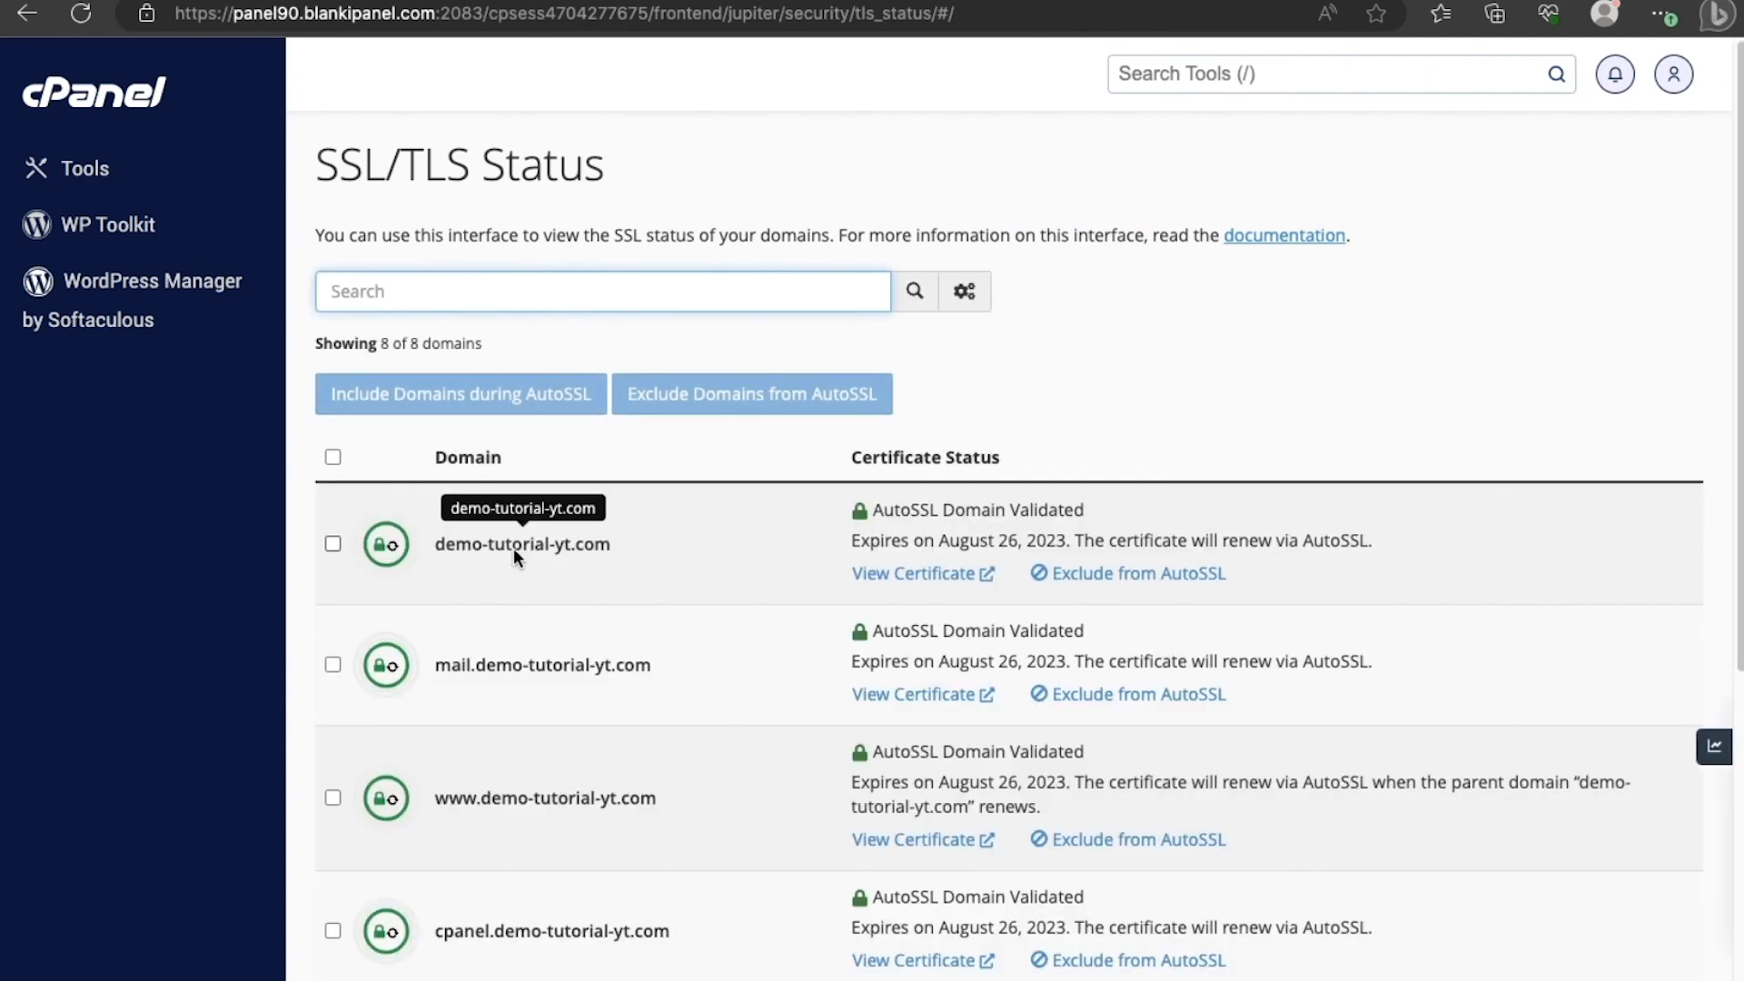
Select all domains in the SSL/TLS Status list and examine the certificate status of demo-tutorial-yt.com and its subdomains.
click(333, 456)
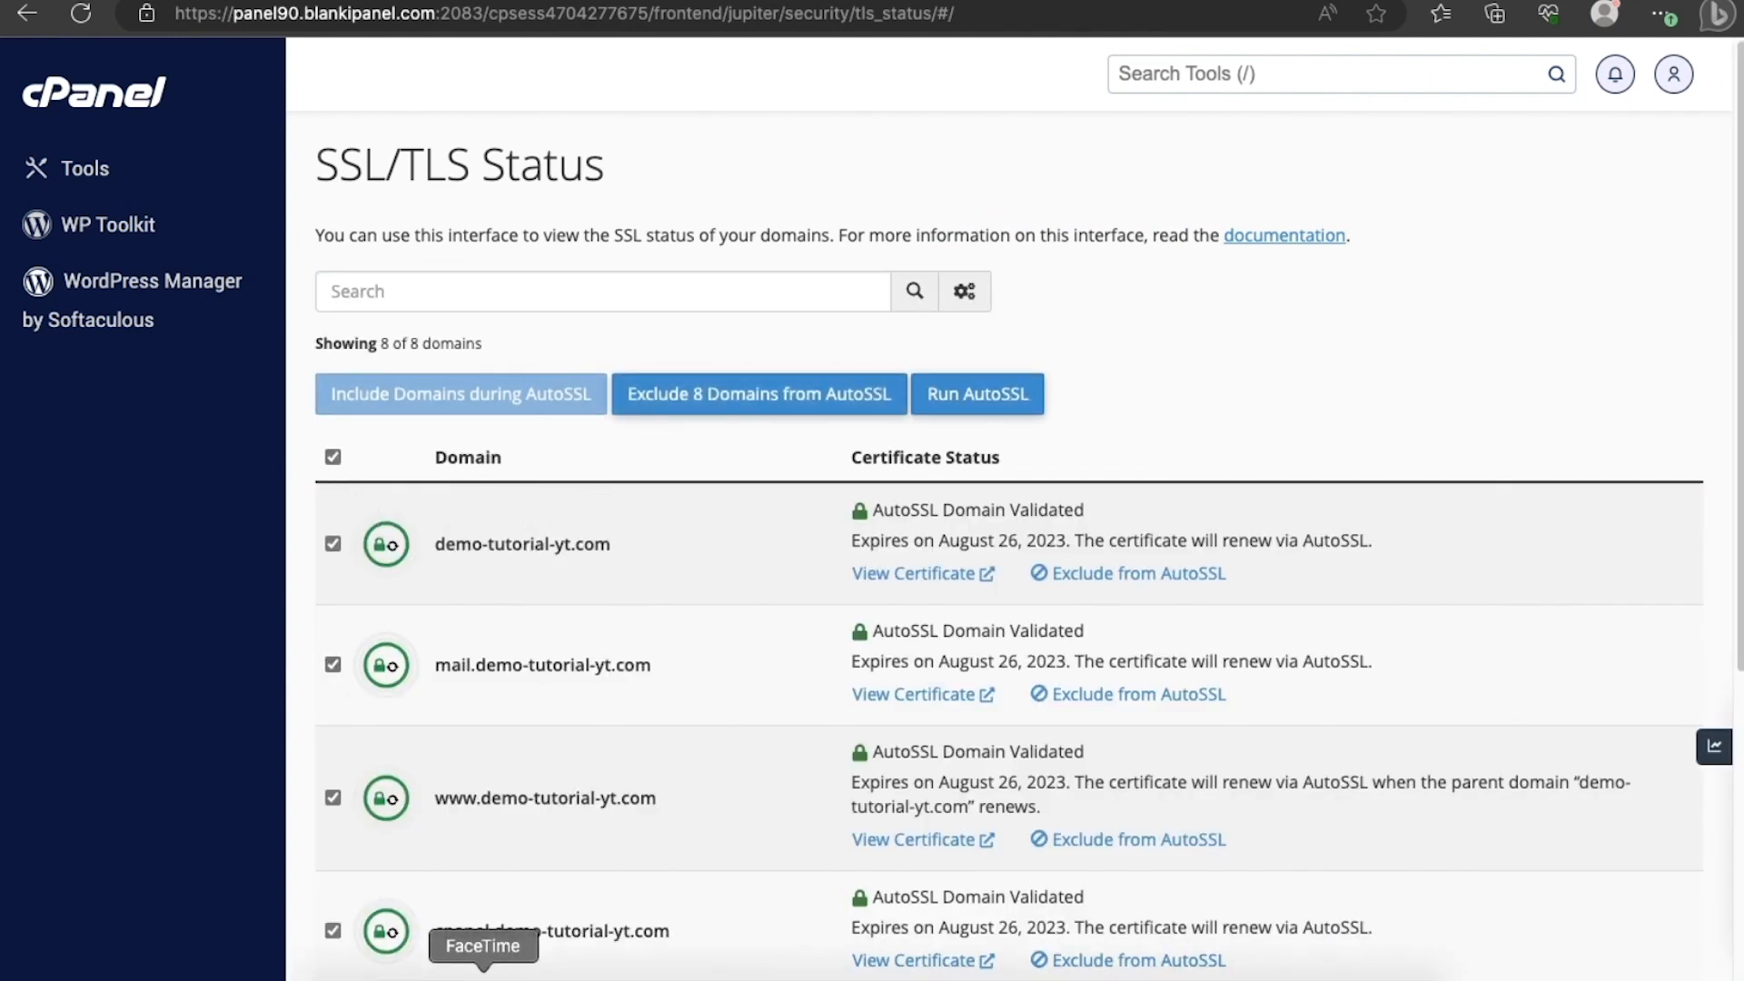
scroll(536, 727, down, 5)
scroll(504, 740, up, 5)
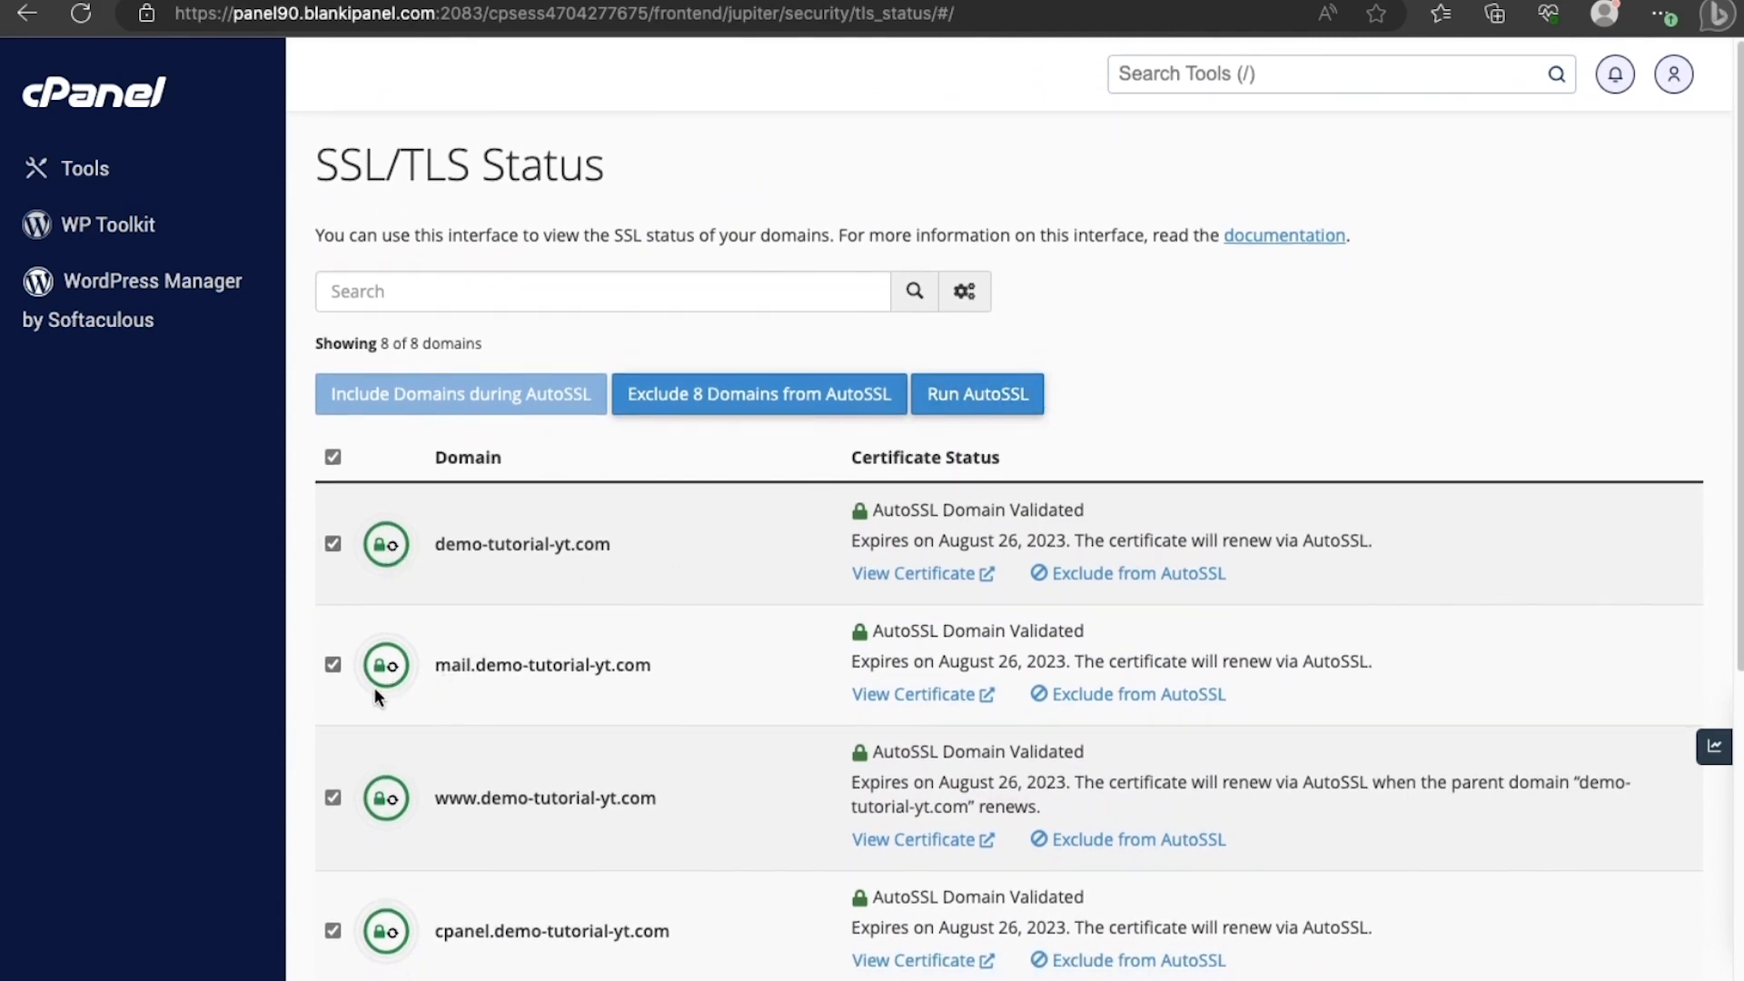
scroll(382, 689, down, 2)
scroll(591, 869, down, 4)
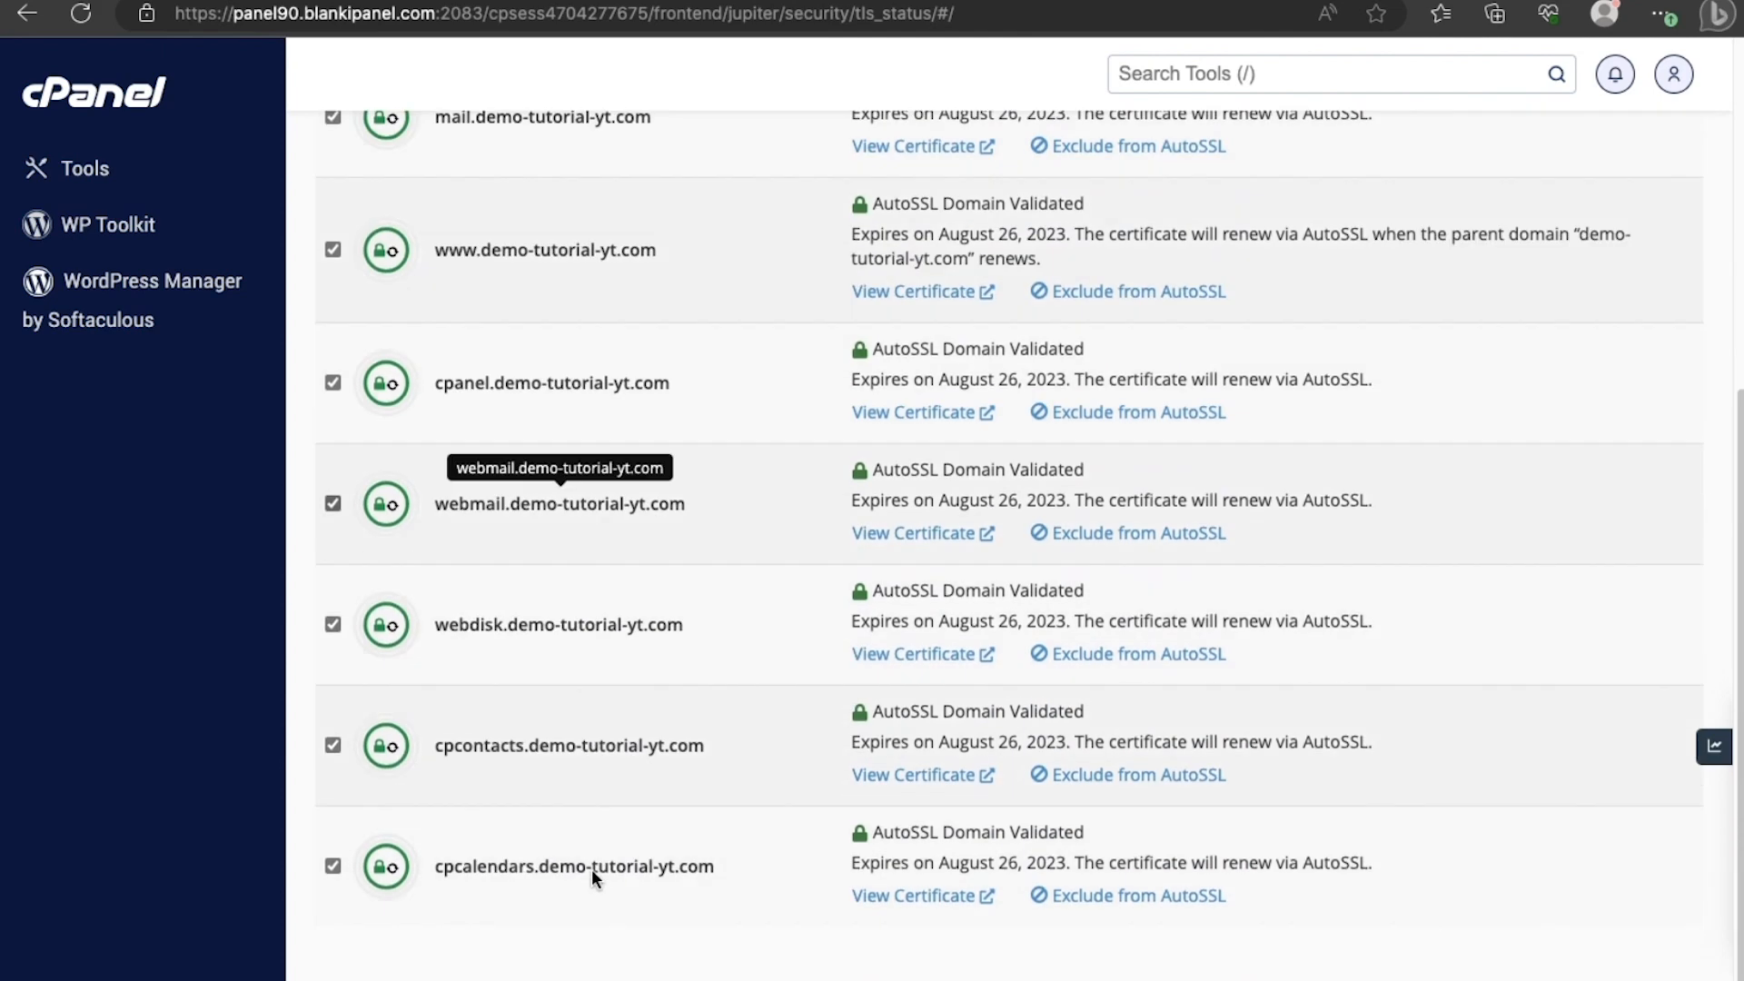
scroll(591, 869, up, 6)
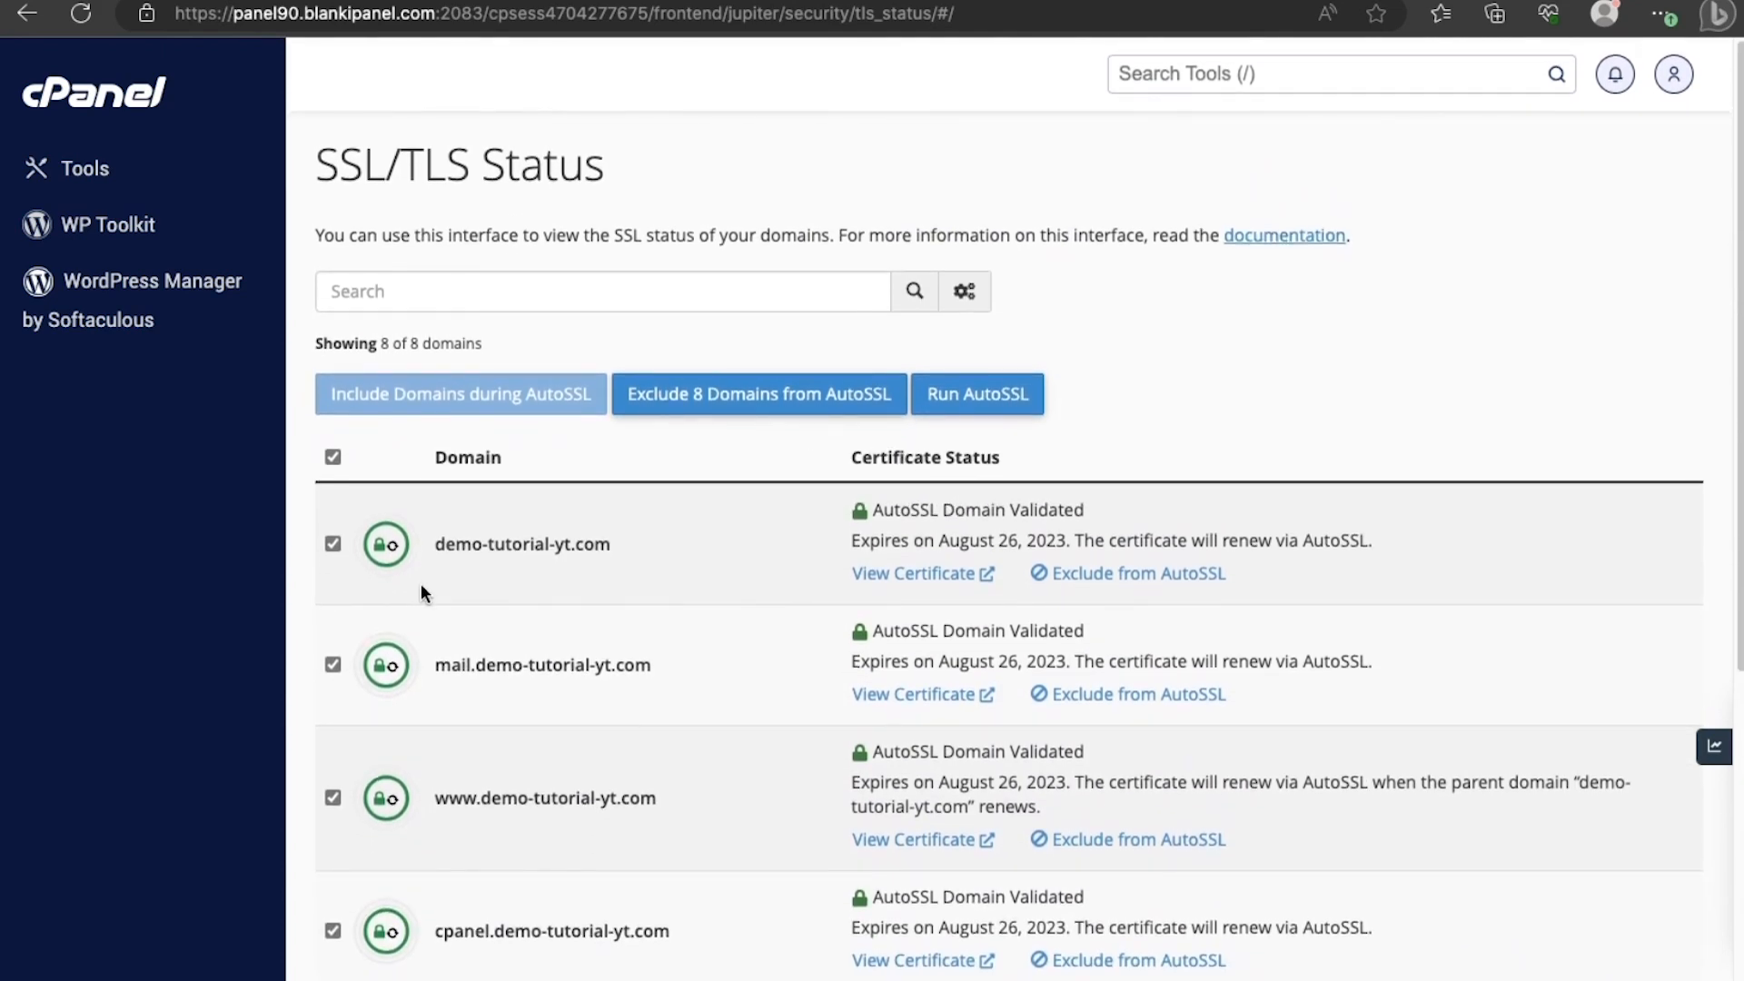
click(1212, 78)
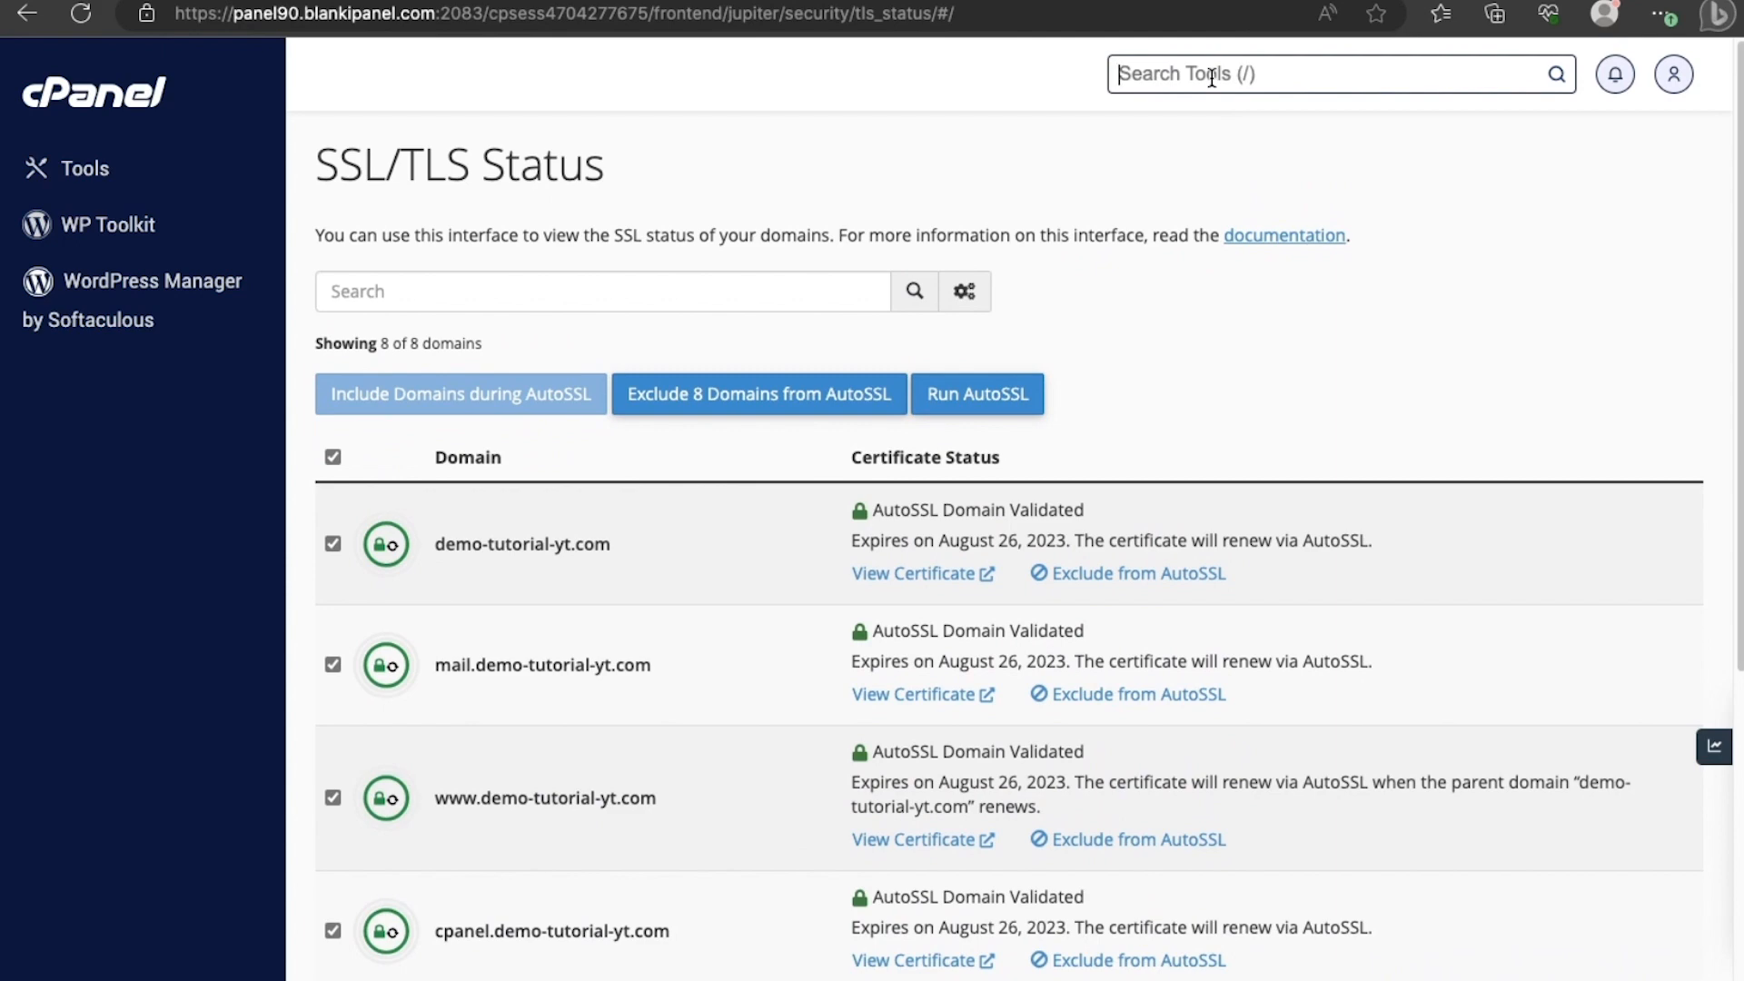
text(soft)
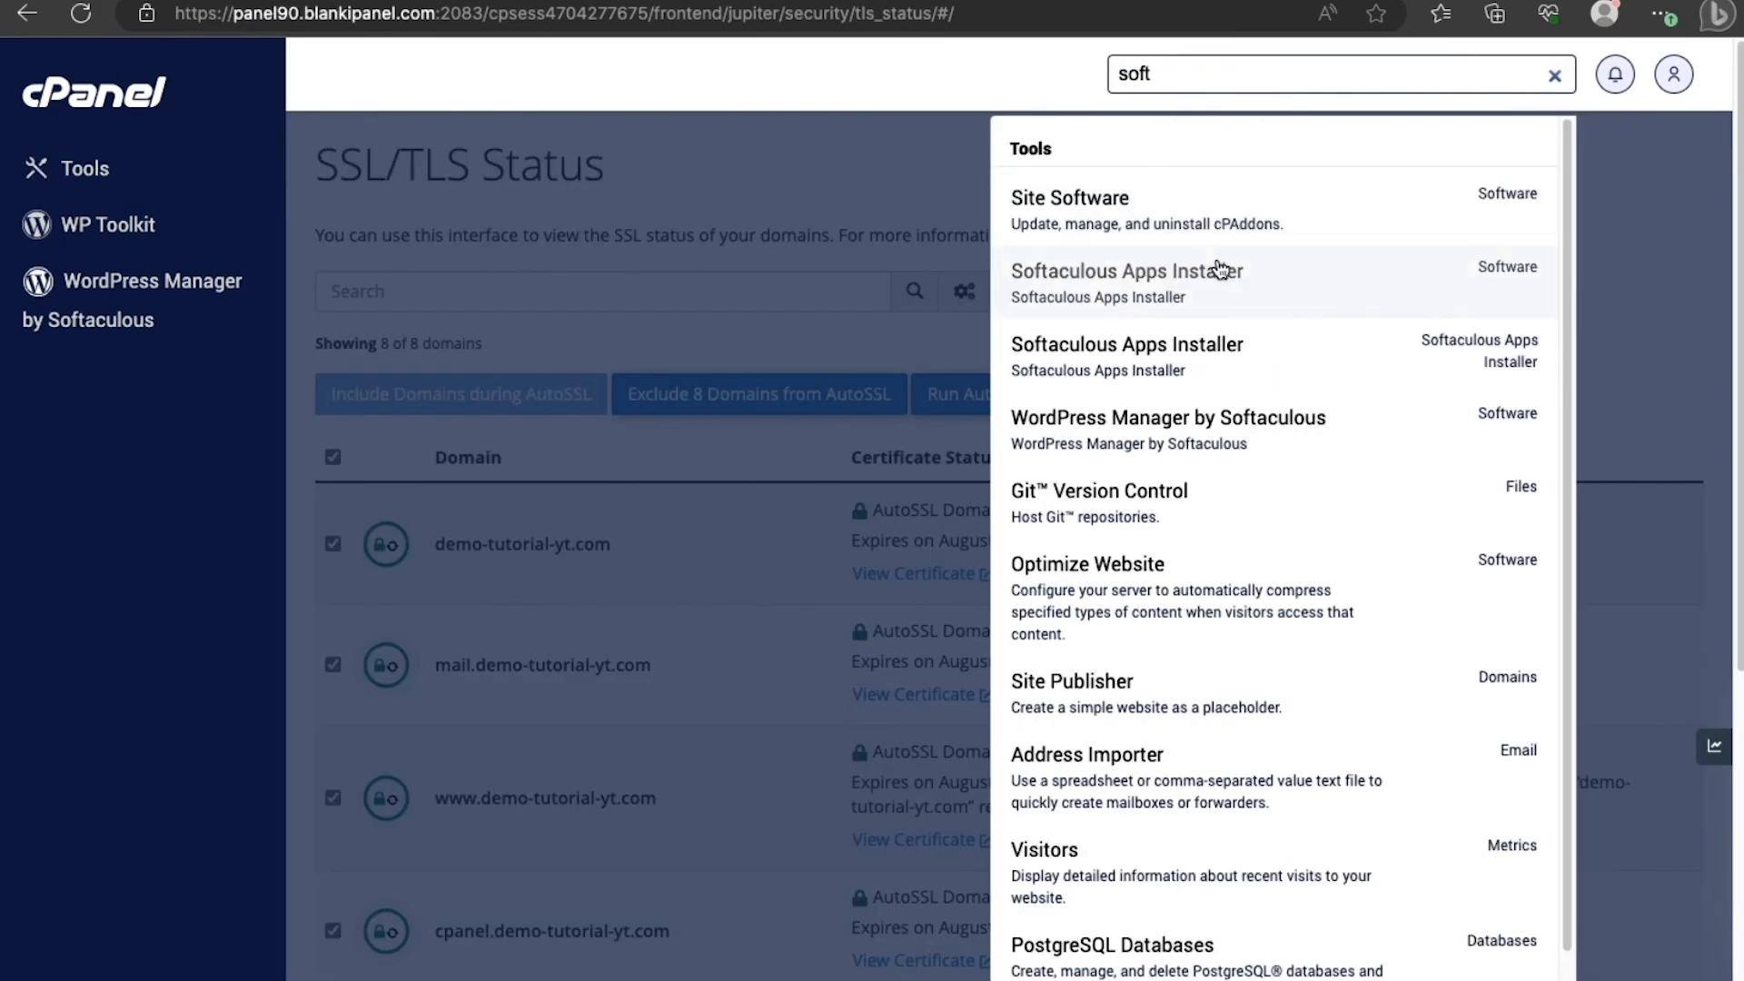
click(1204, 292)
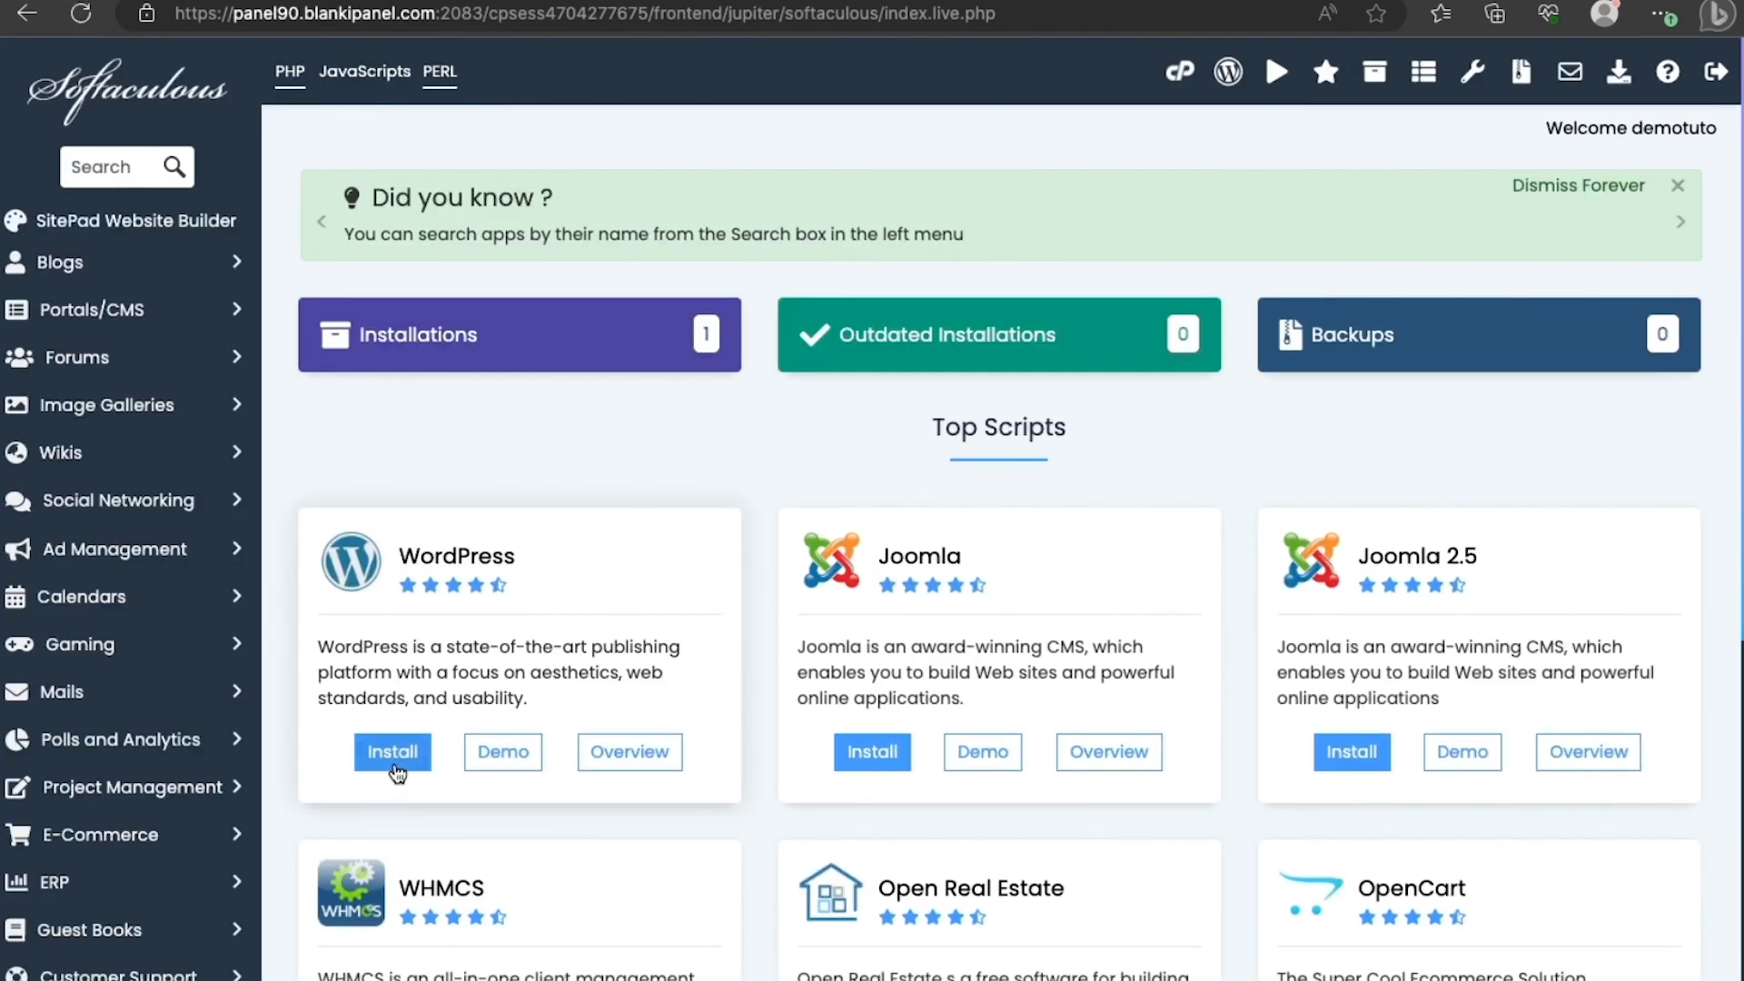
click(392, 752)
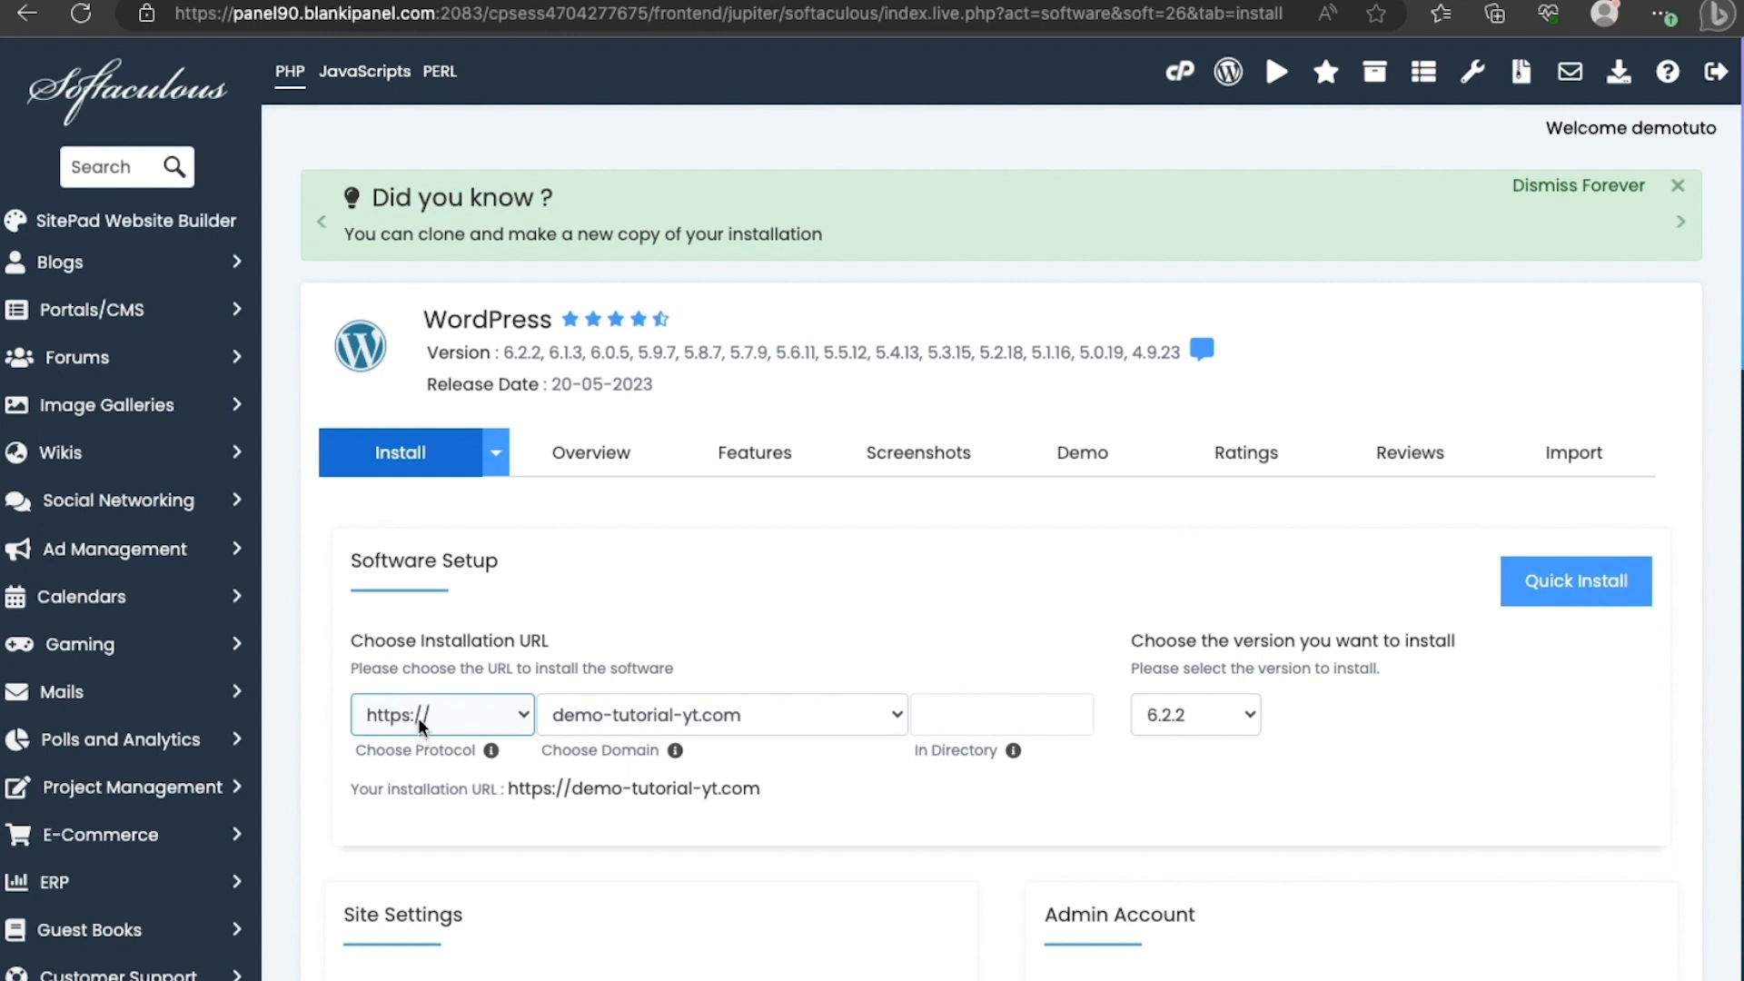
click(420, 727)
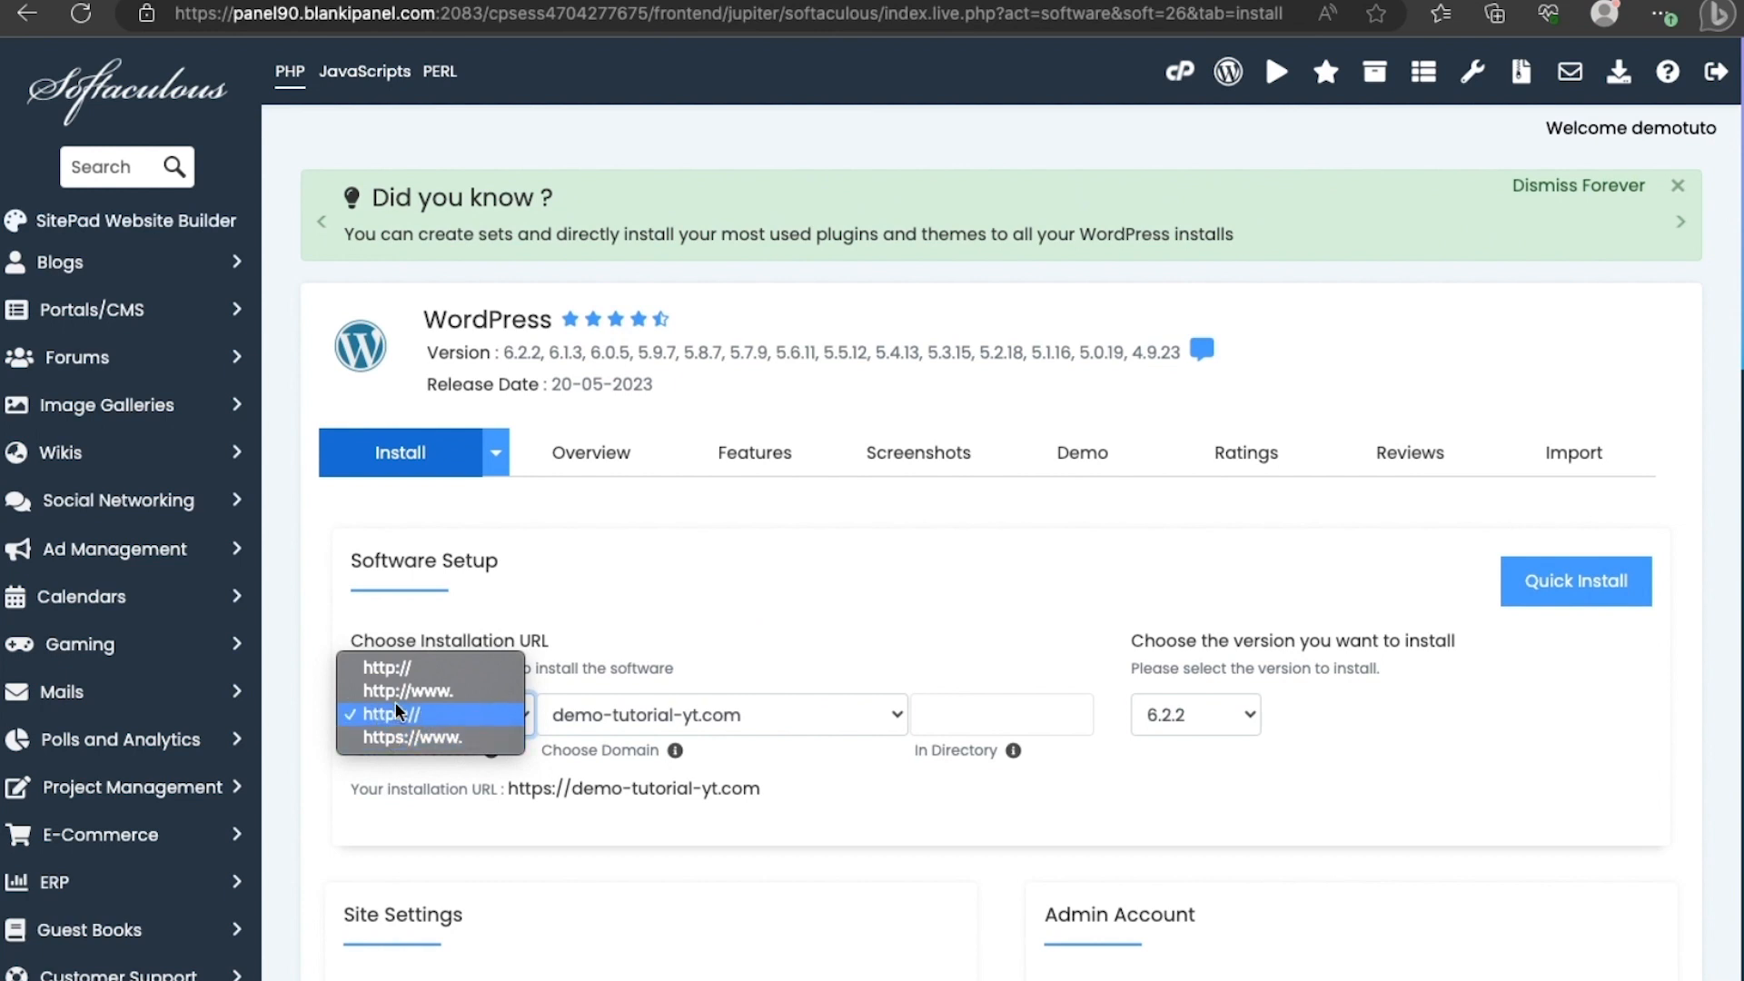
click(443, 723)
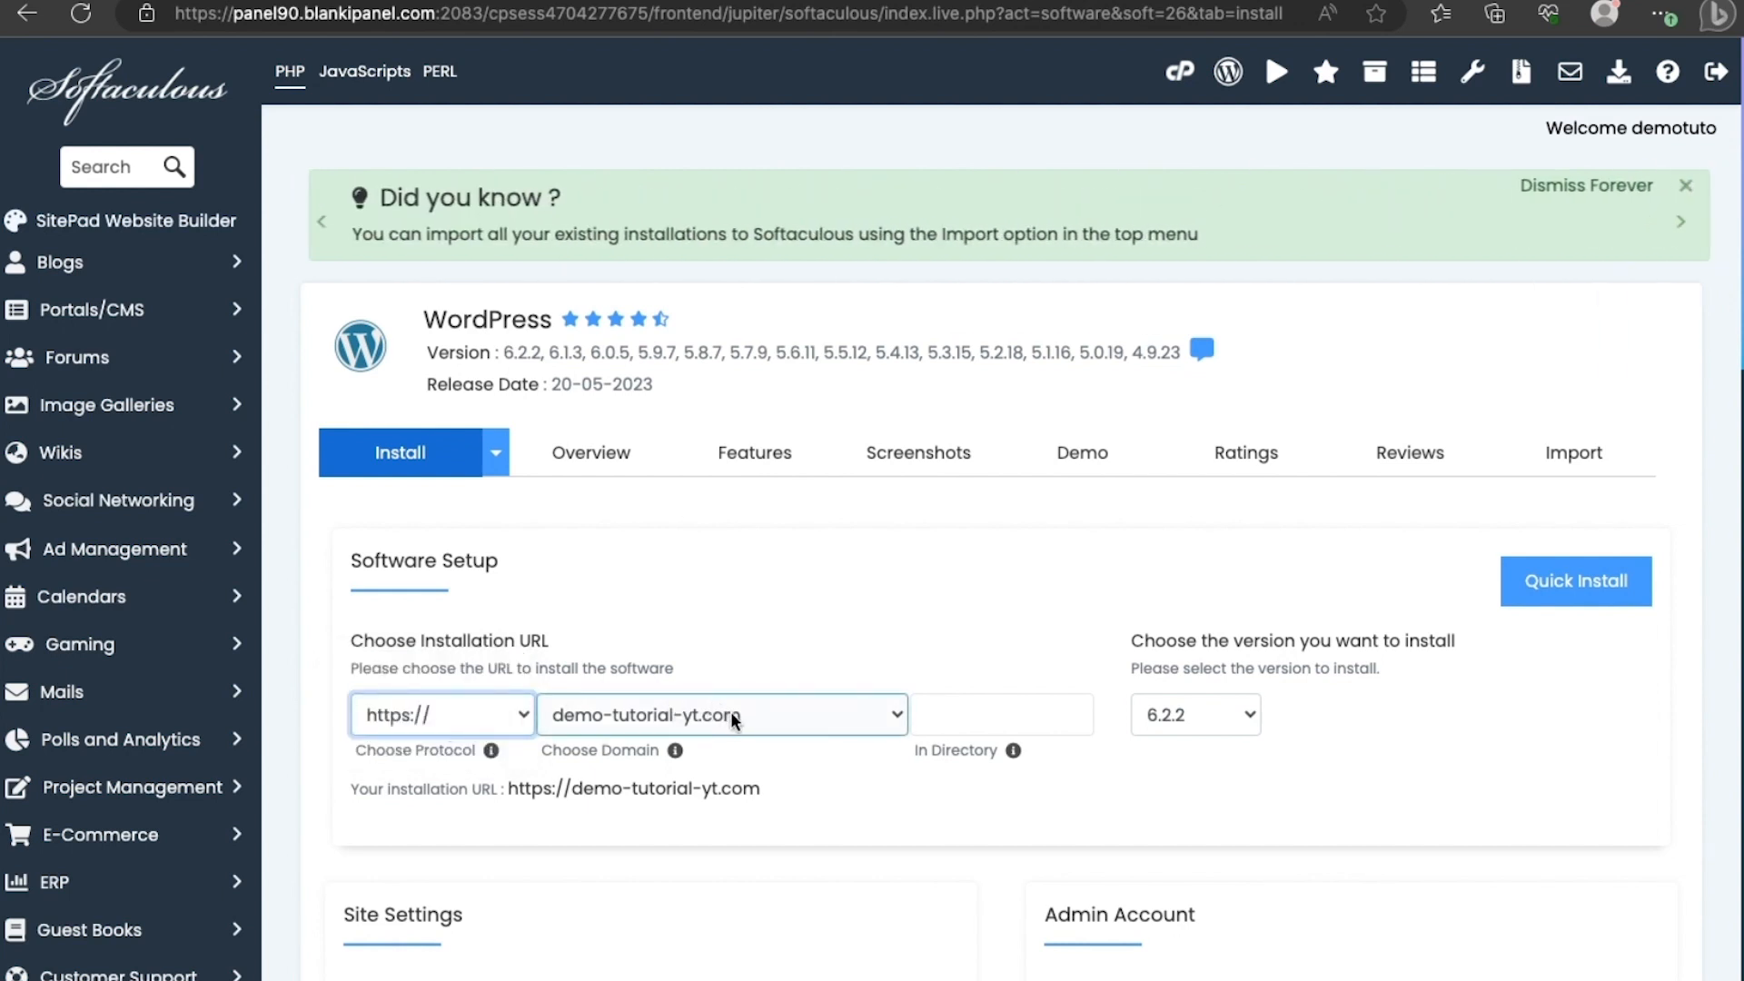
Try wp as the installation directory under demo-tutorial-yt.com, and clear the directory again.
scroll(815, 727, down, 1)
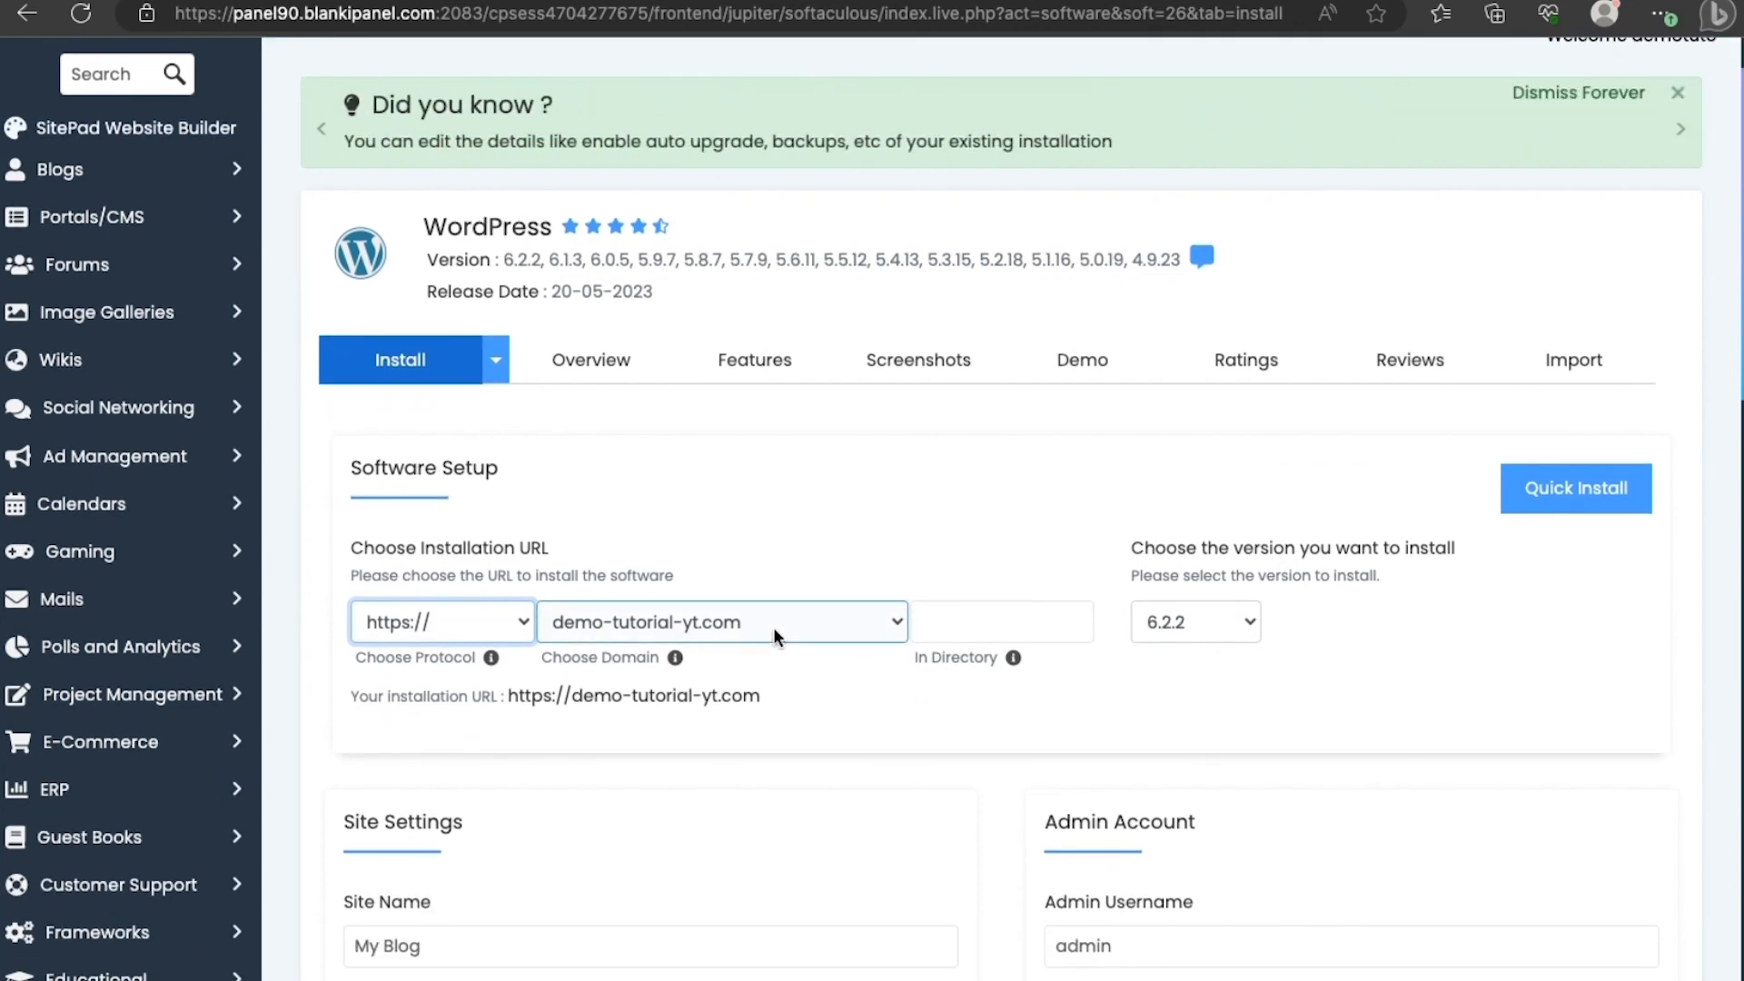
click(977, 621)
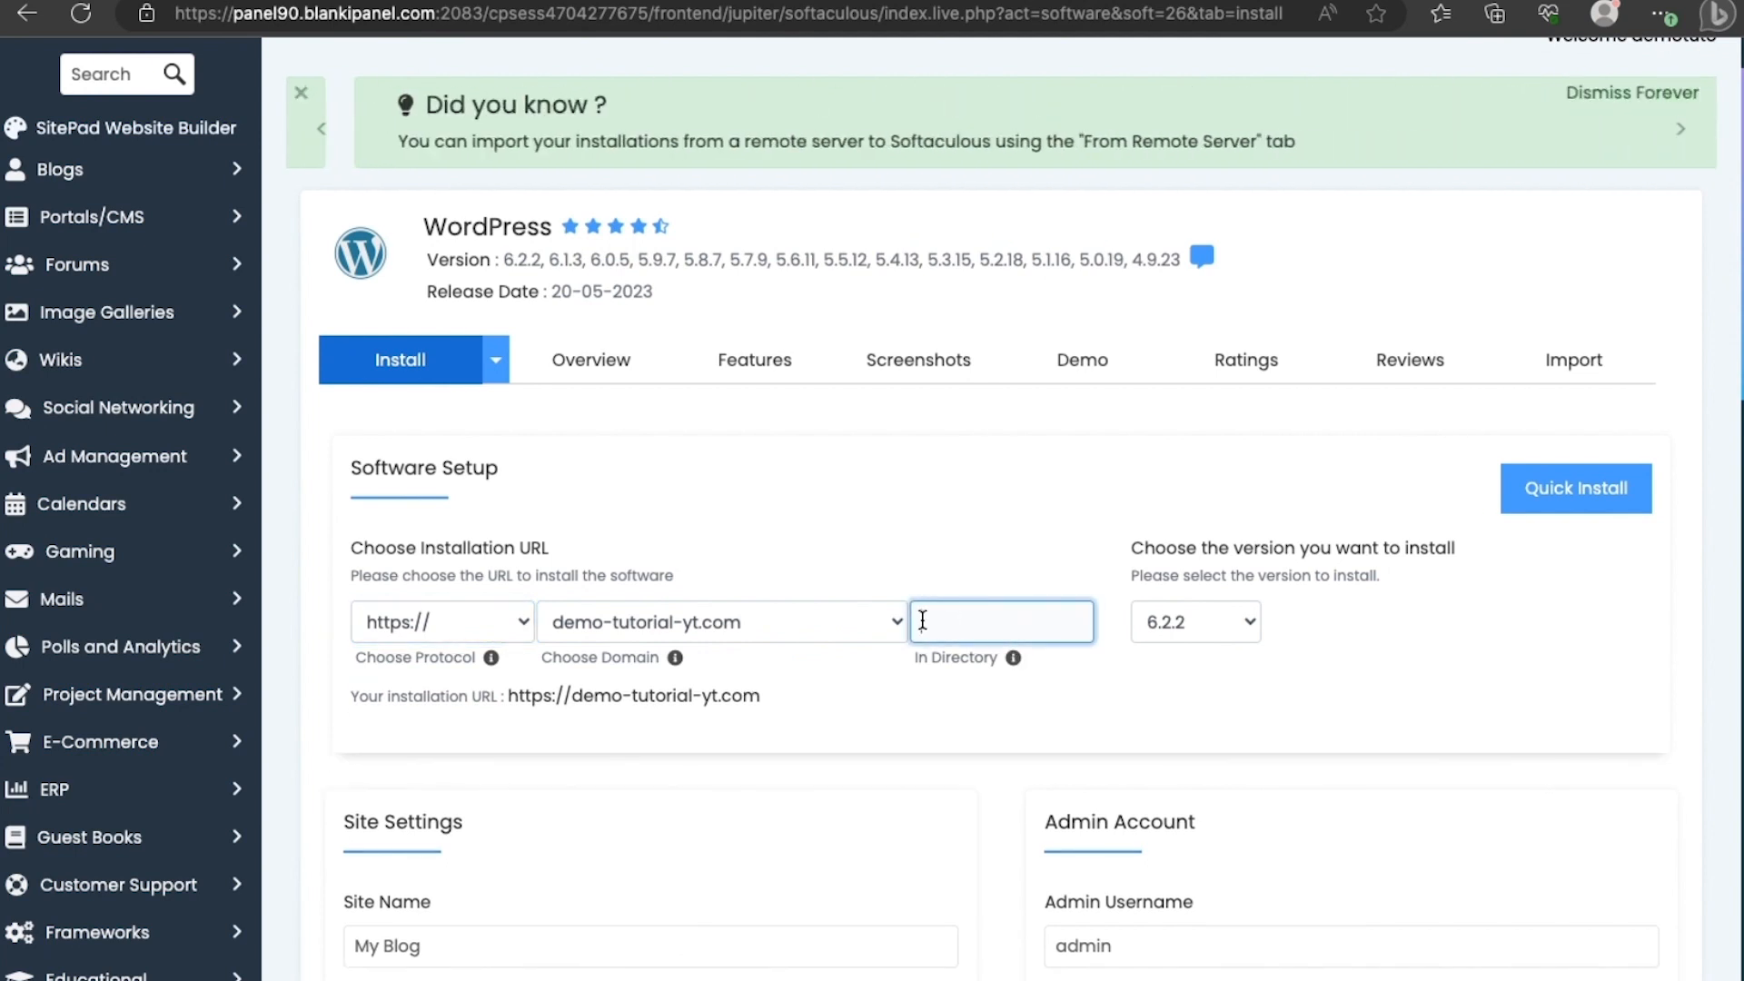
text(wp)
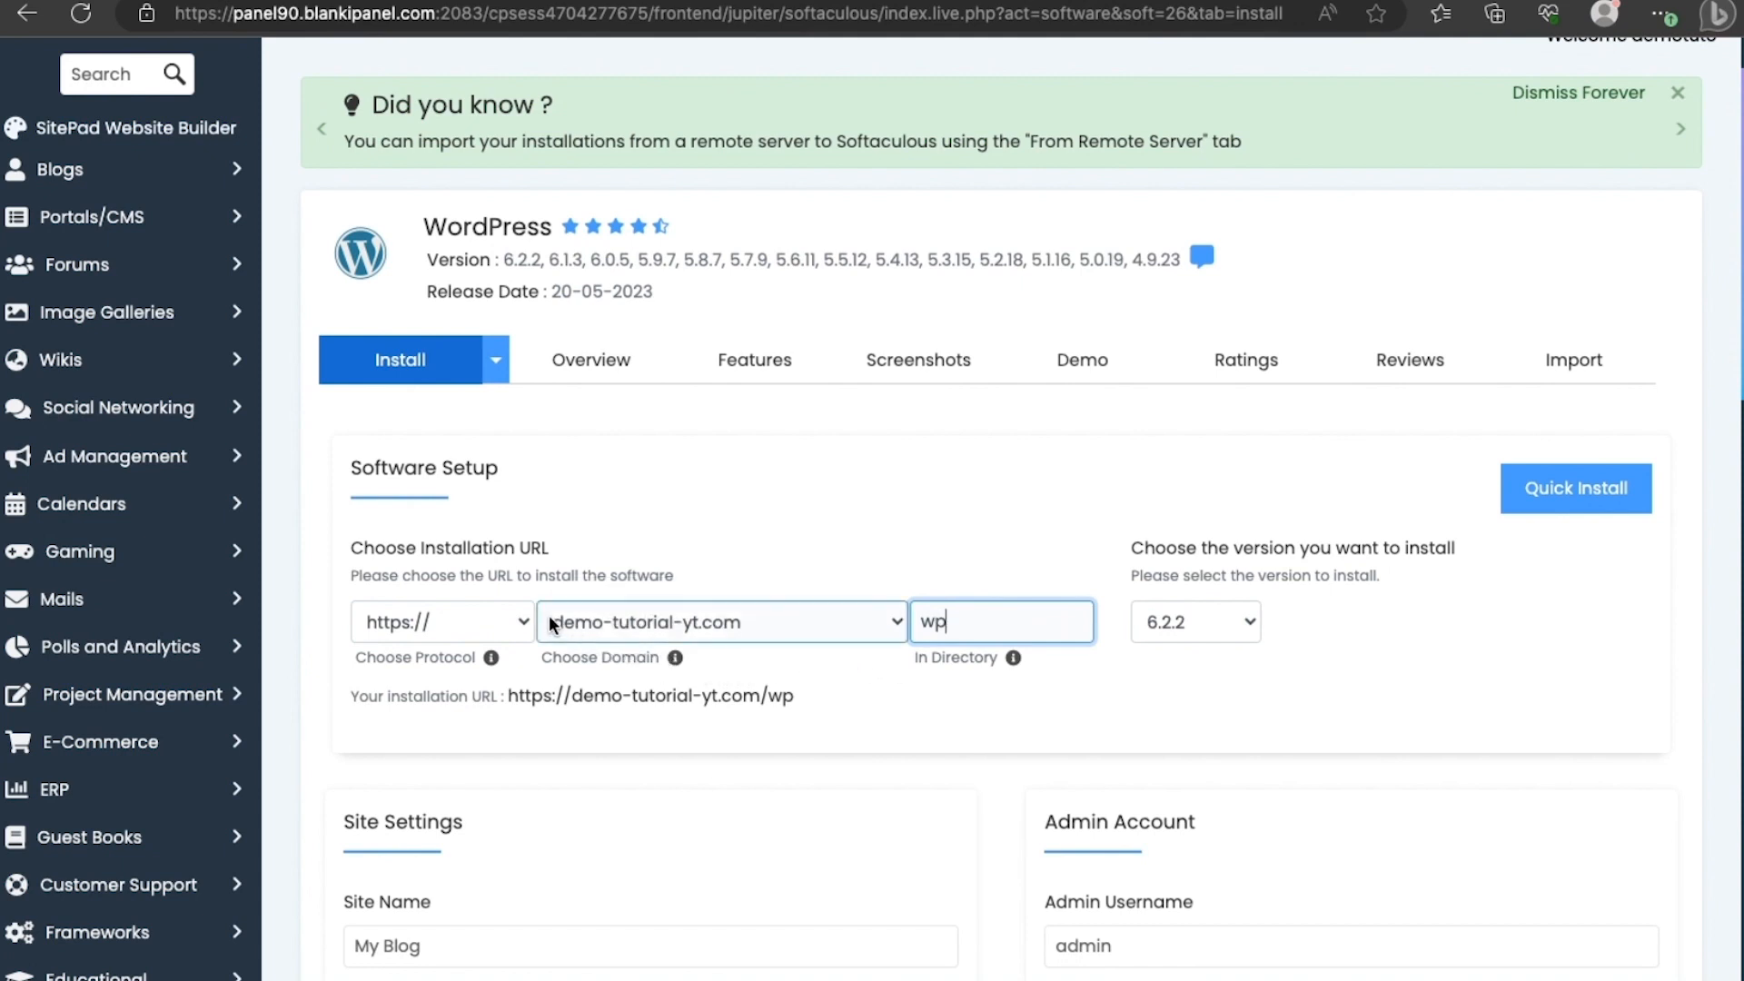
click(581, 618)
click(723, 612)
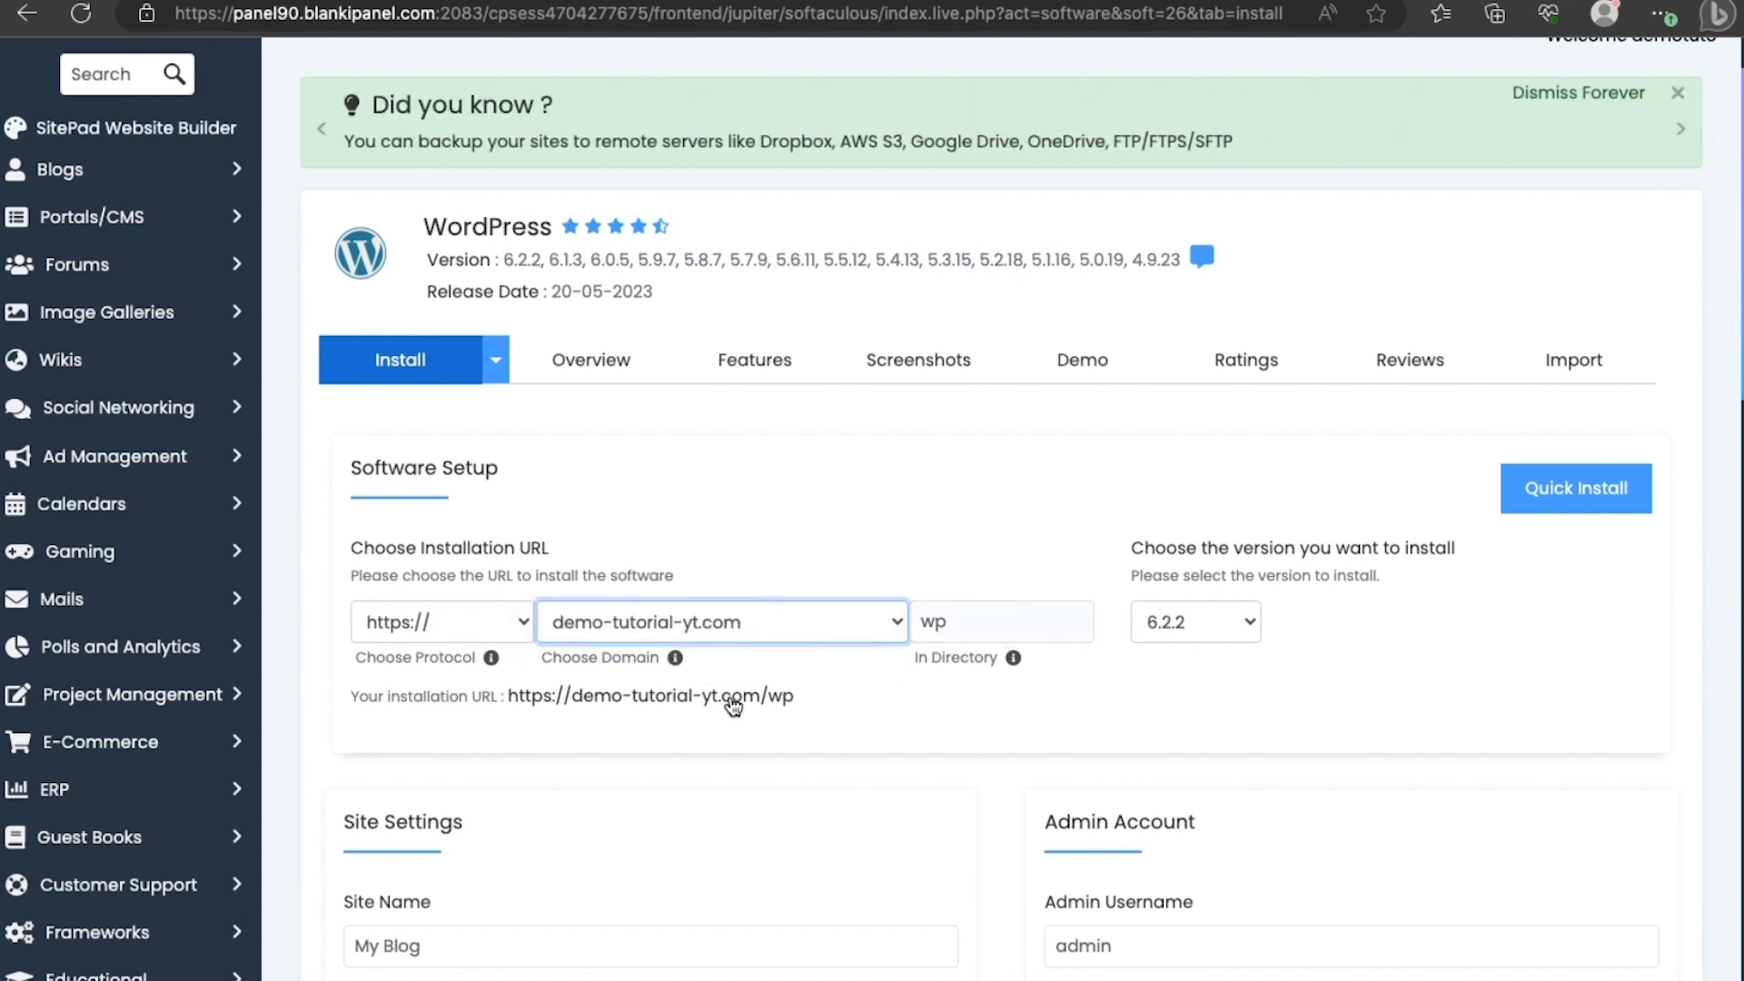
click(928, 623)
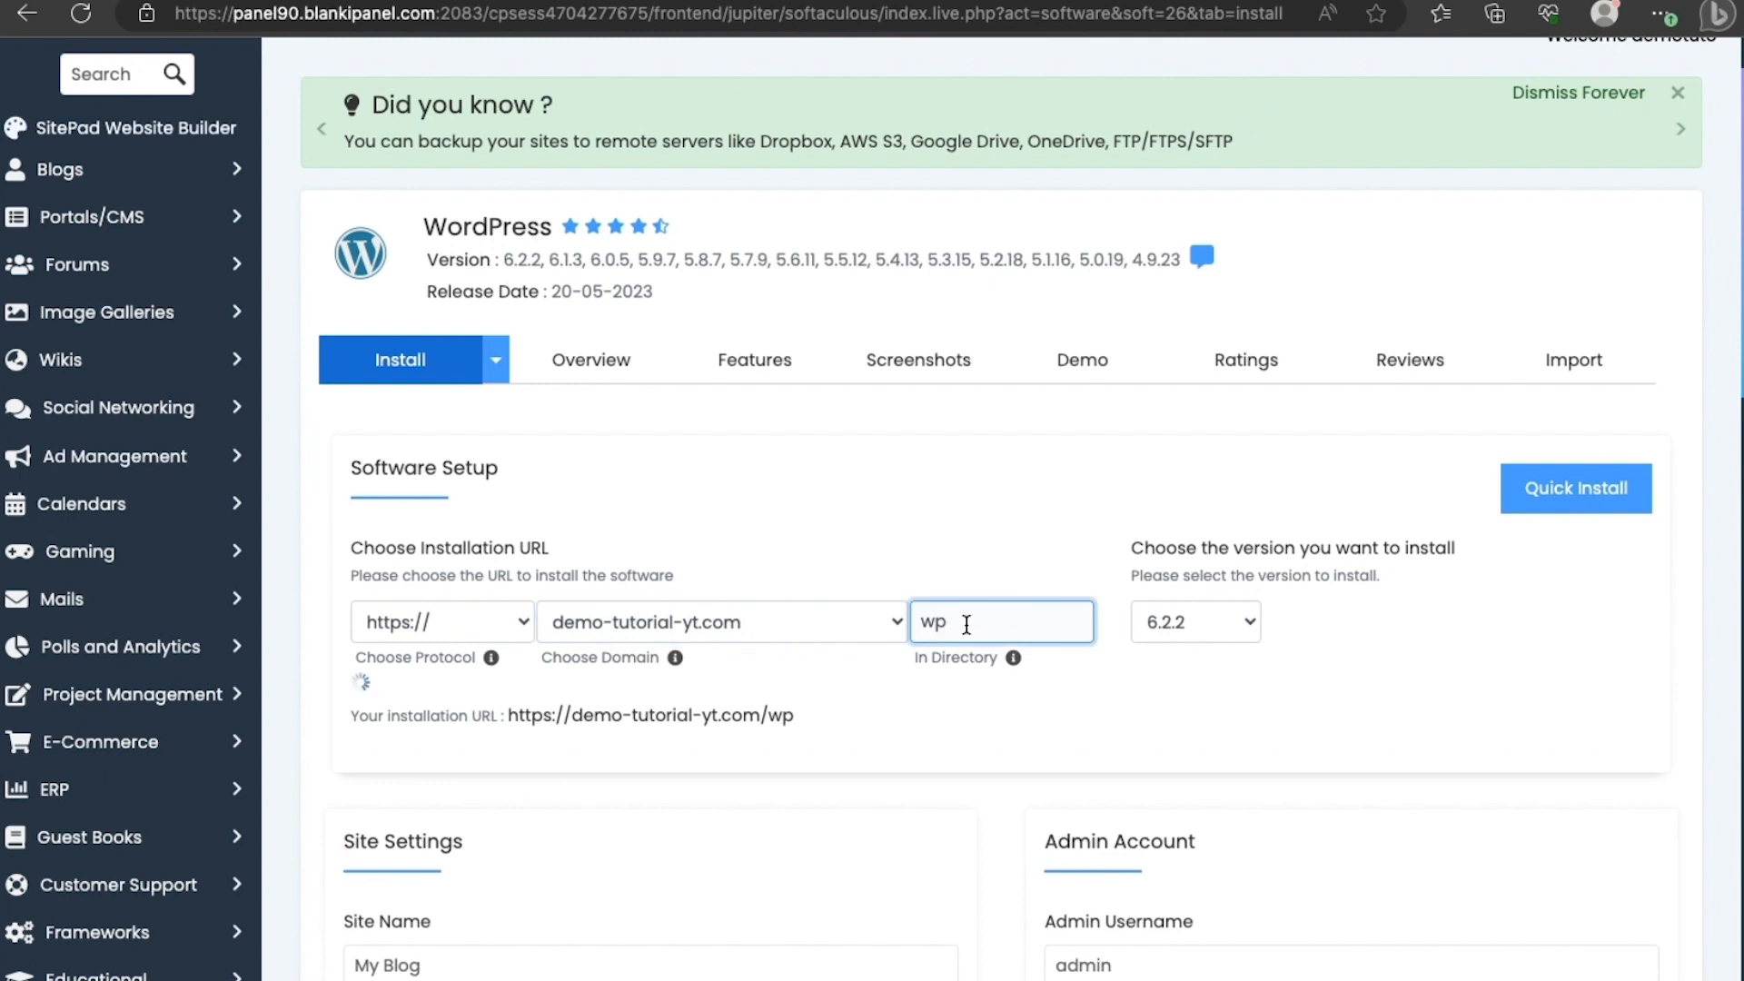
key(BackSpace)
key(BackSpace)
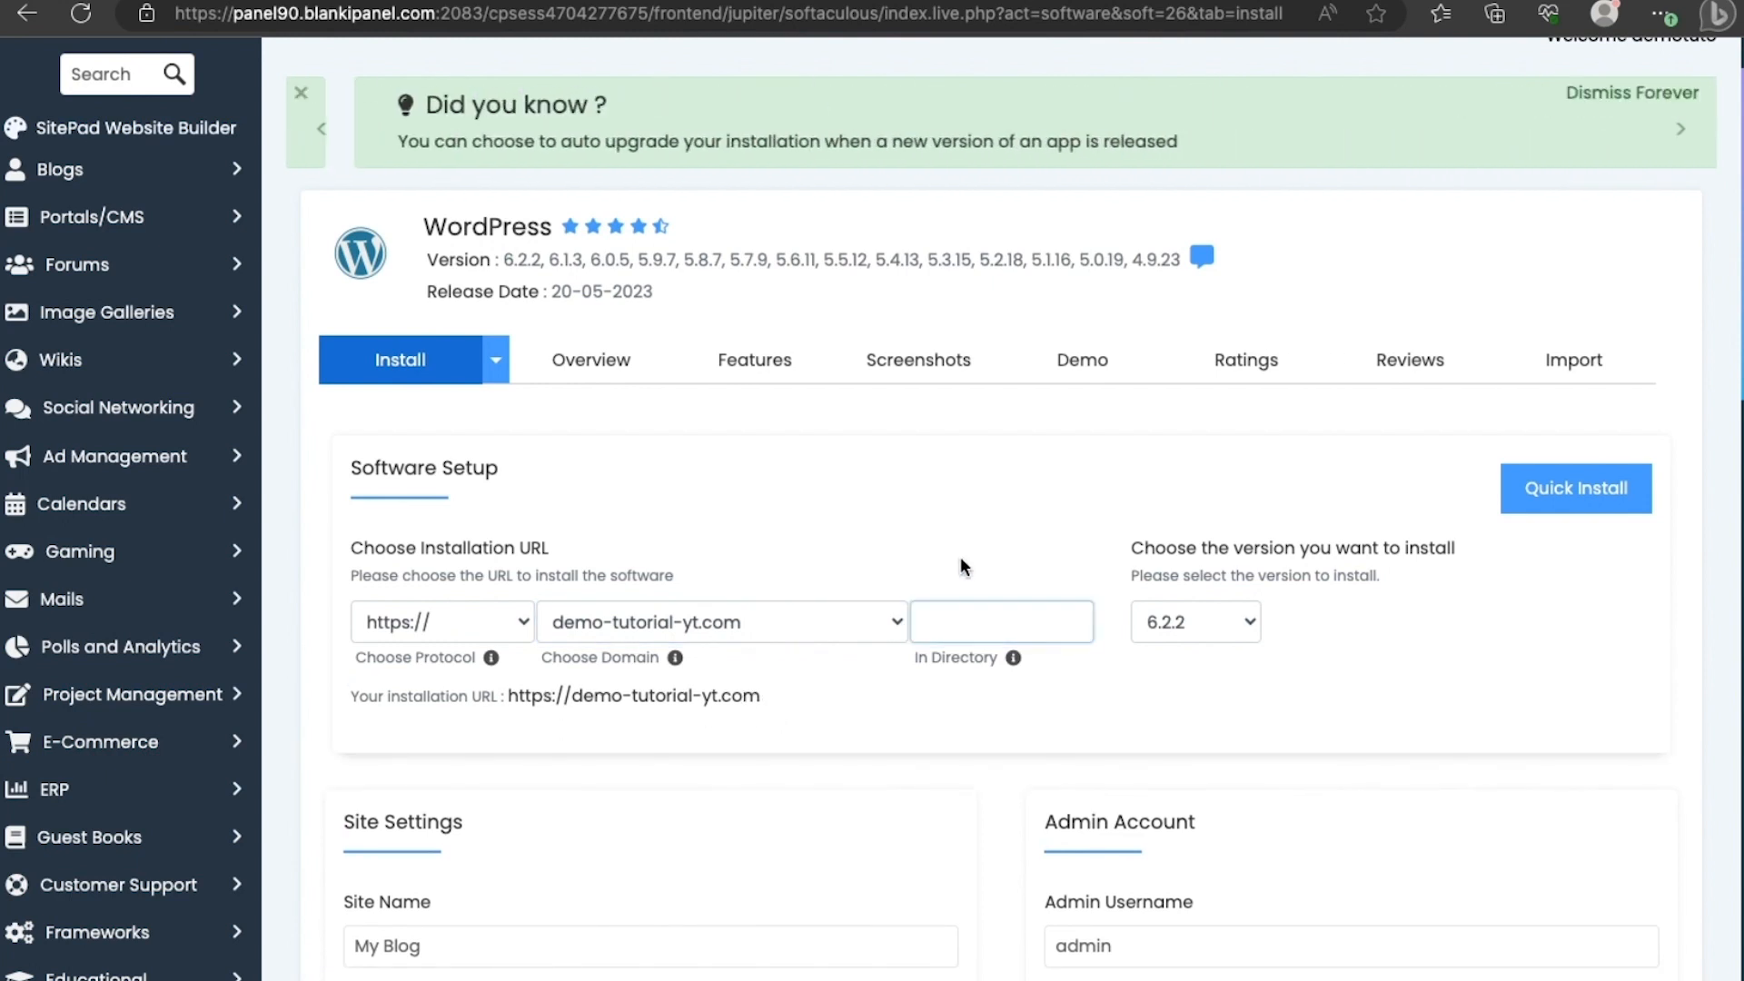
click(540, 626)
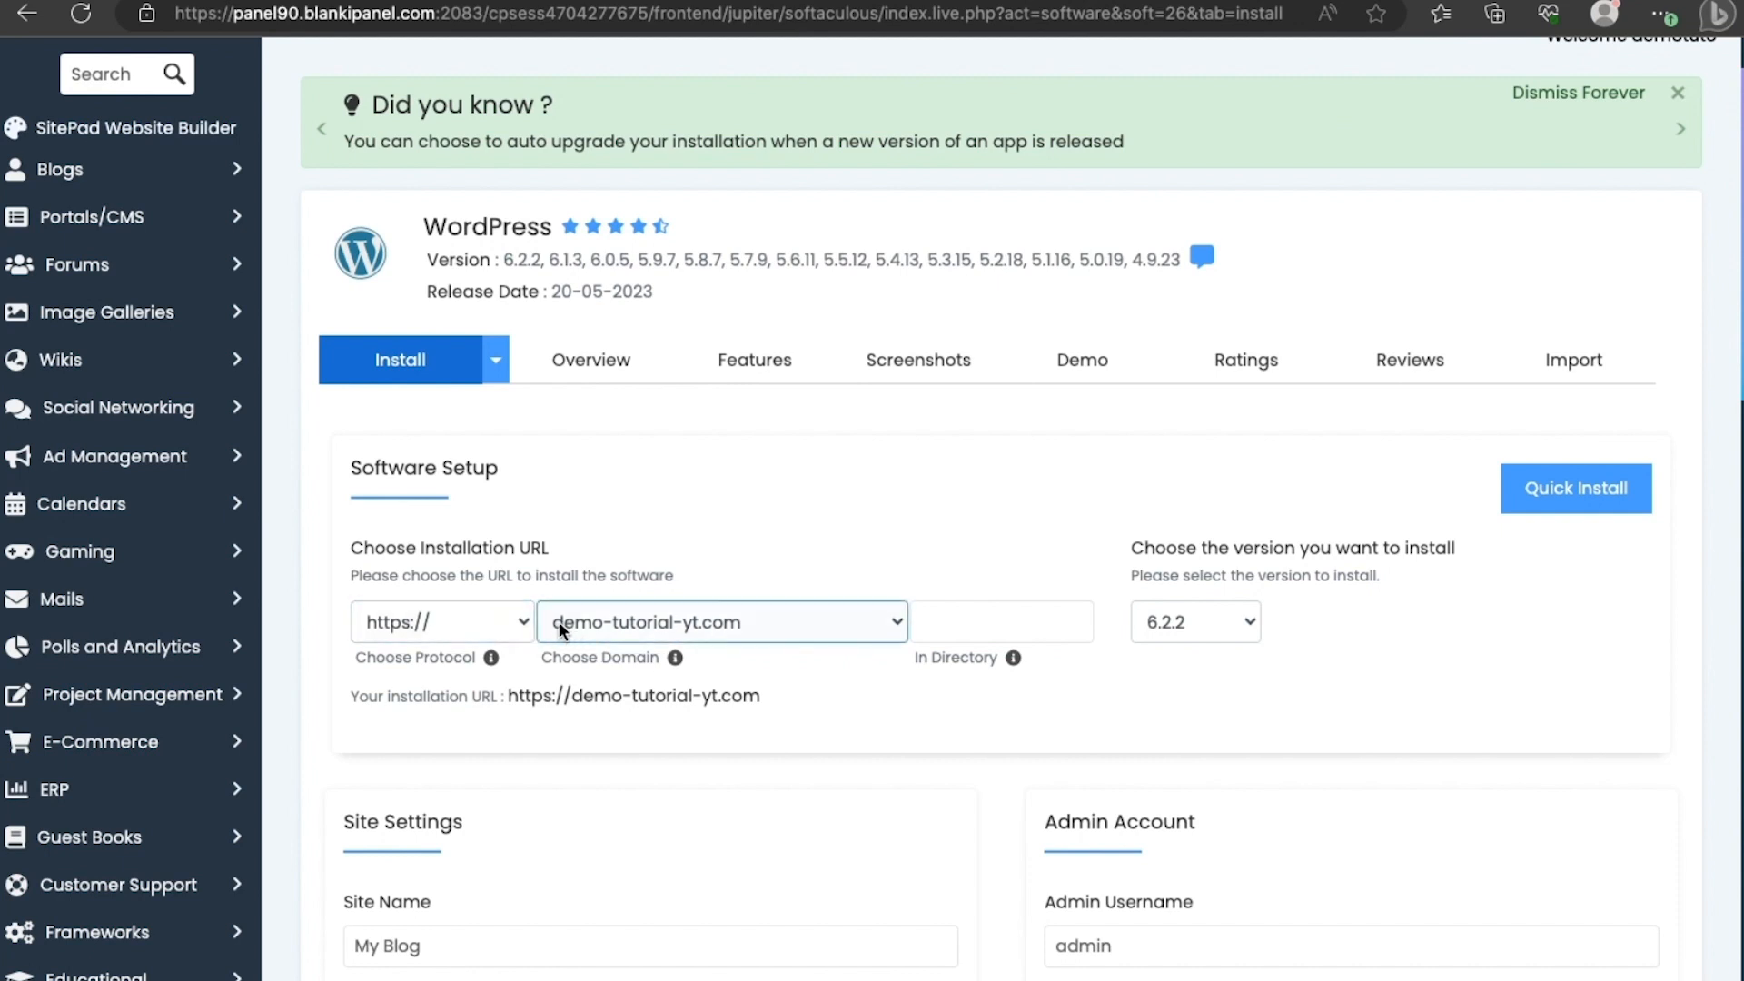
Set the site name of the WordPress installation to Kamira store.
scroll(754, 636, down, 3)
click(556, 734)
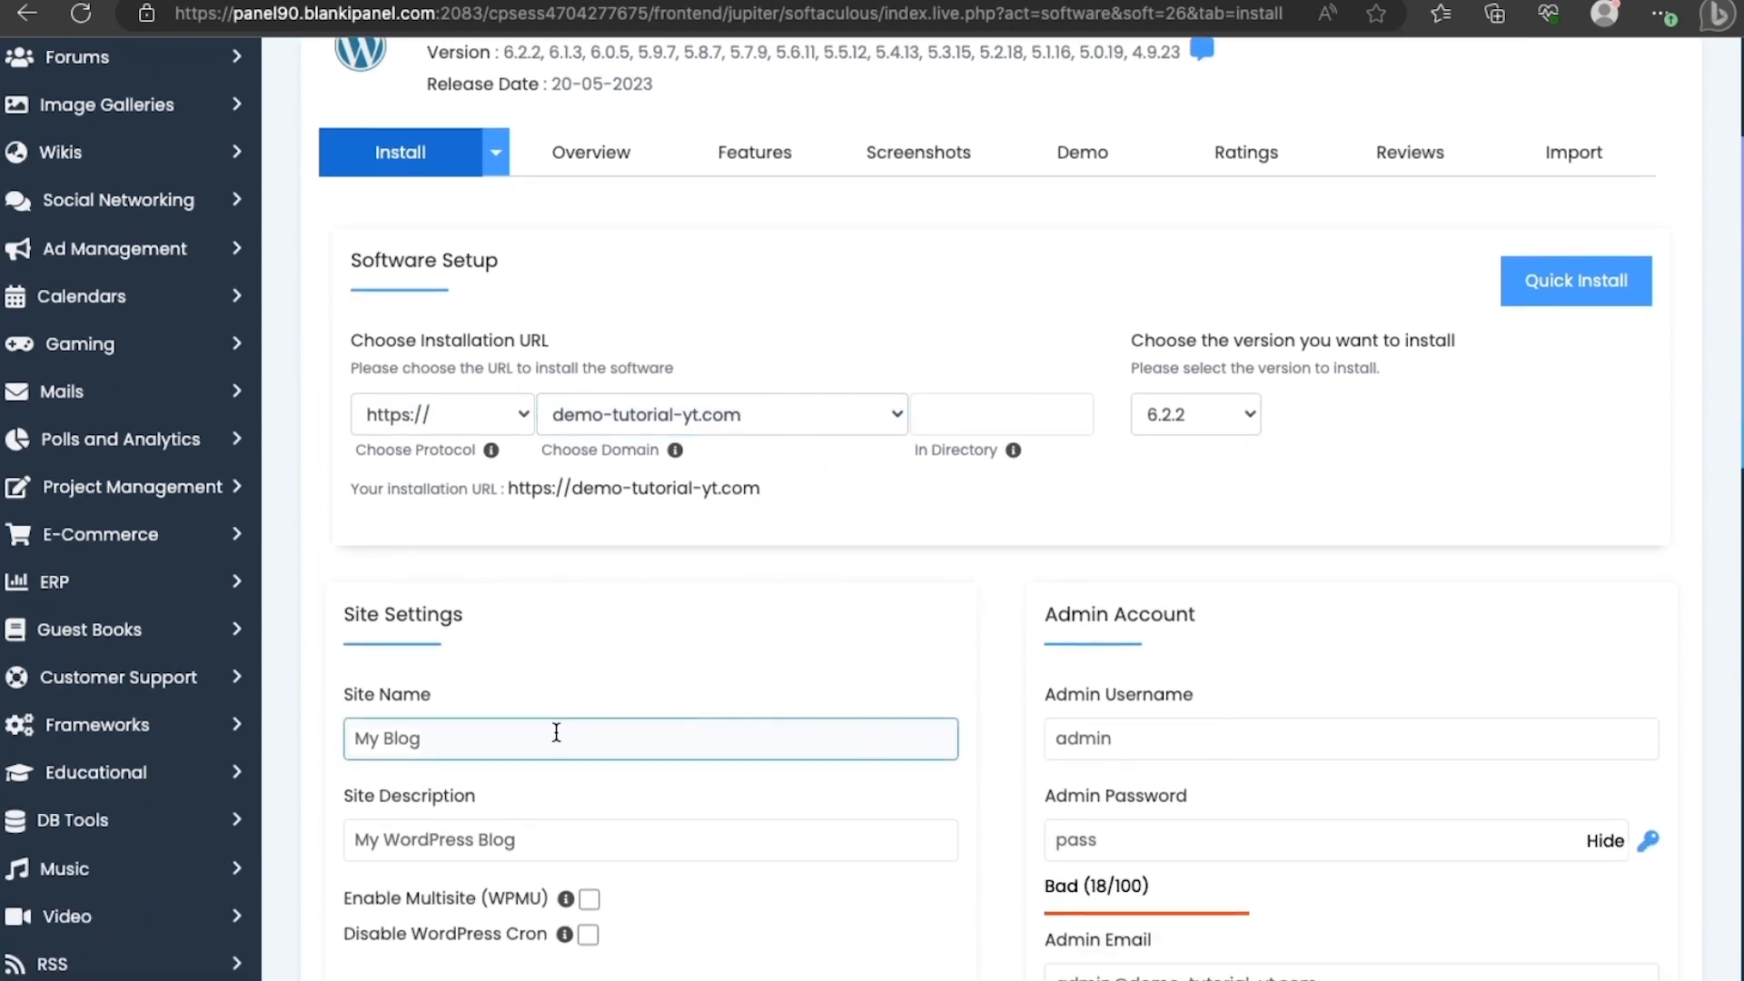
key(ctrl+a)
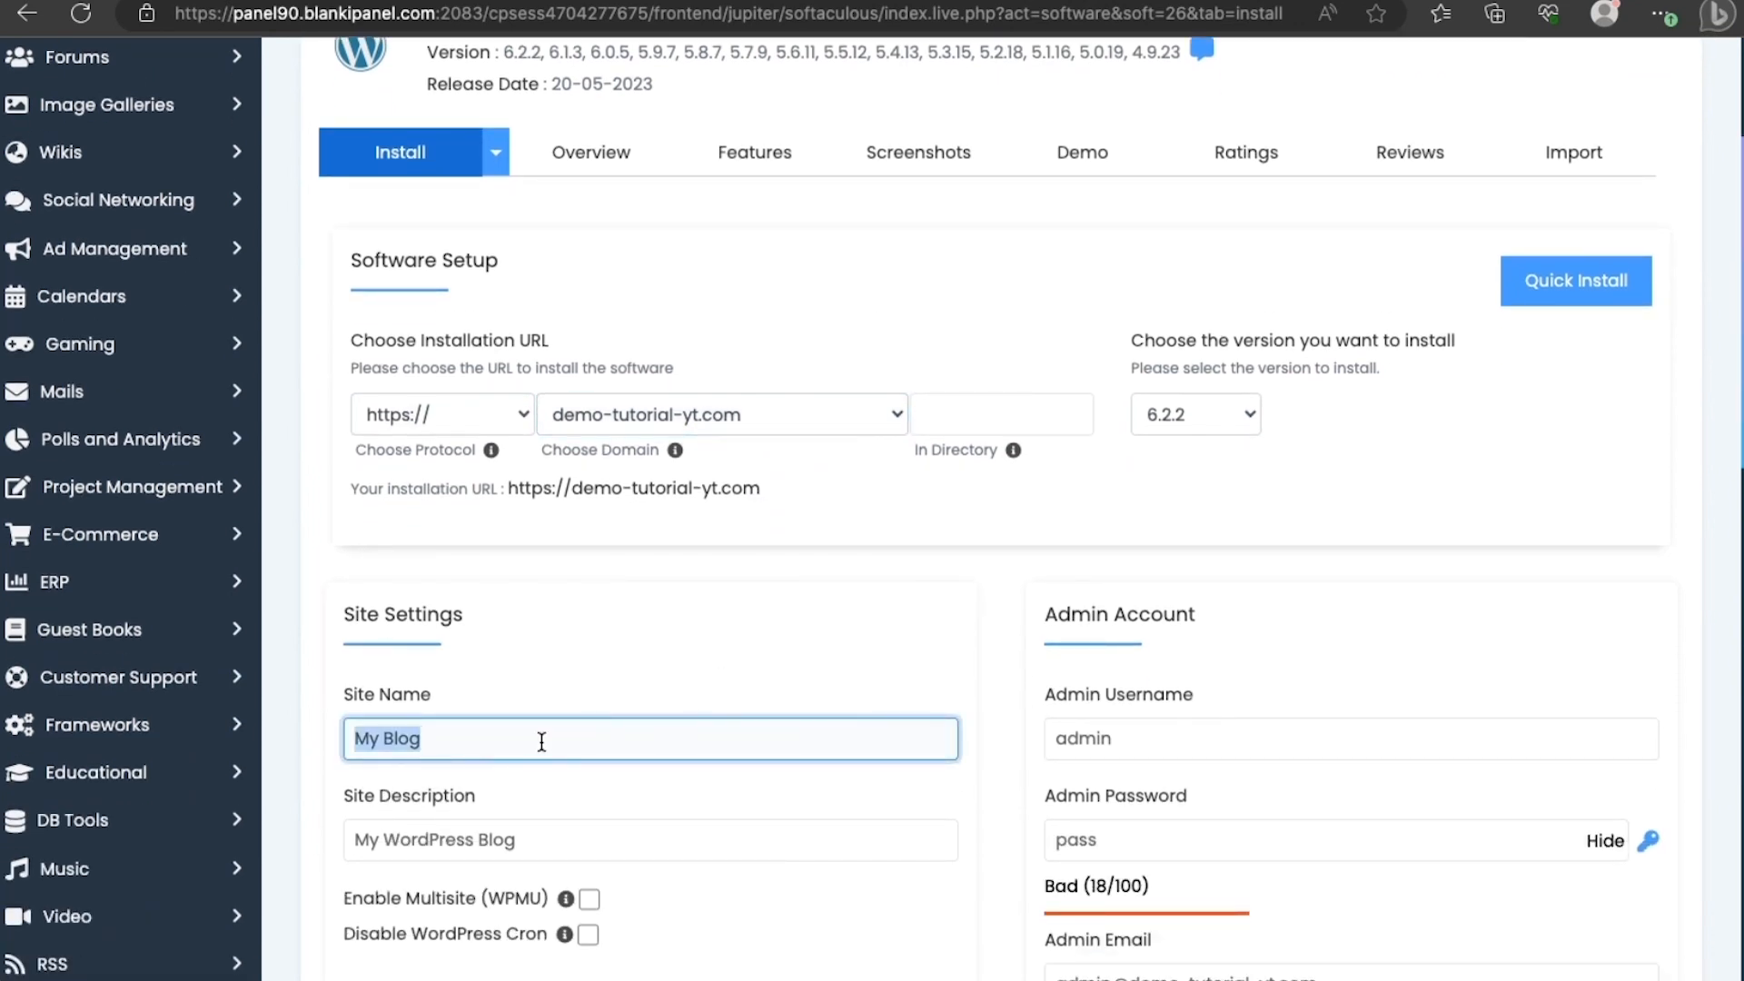
text(Kma)
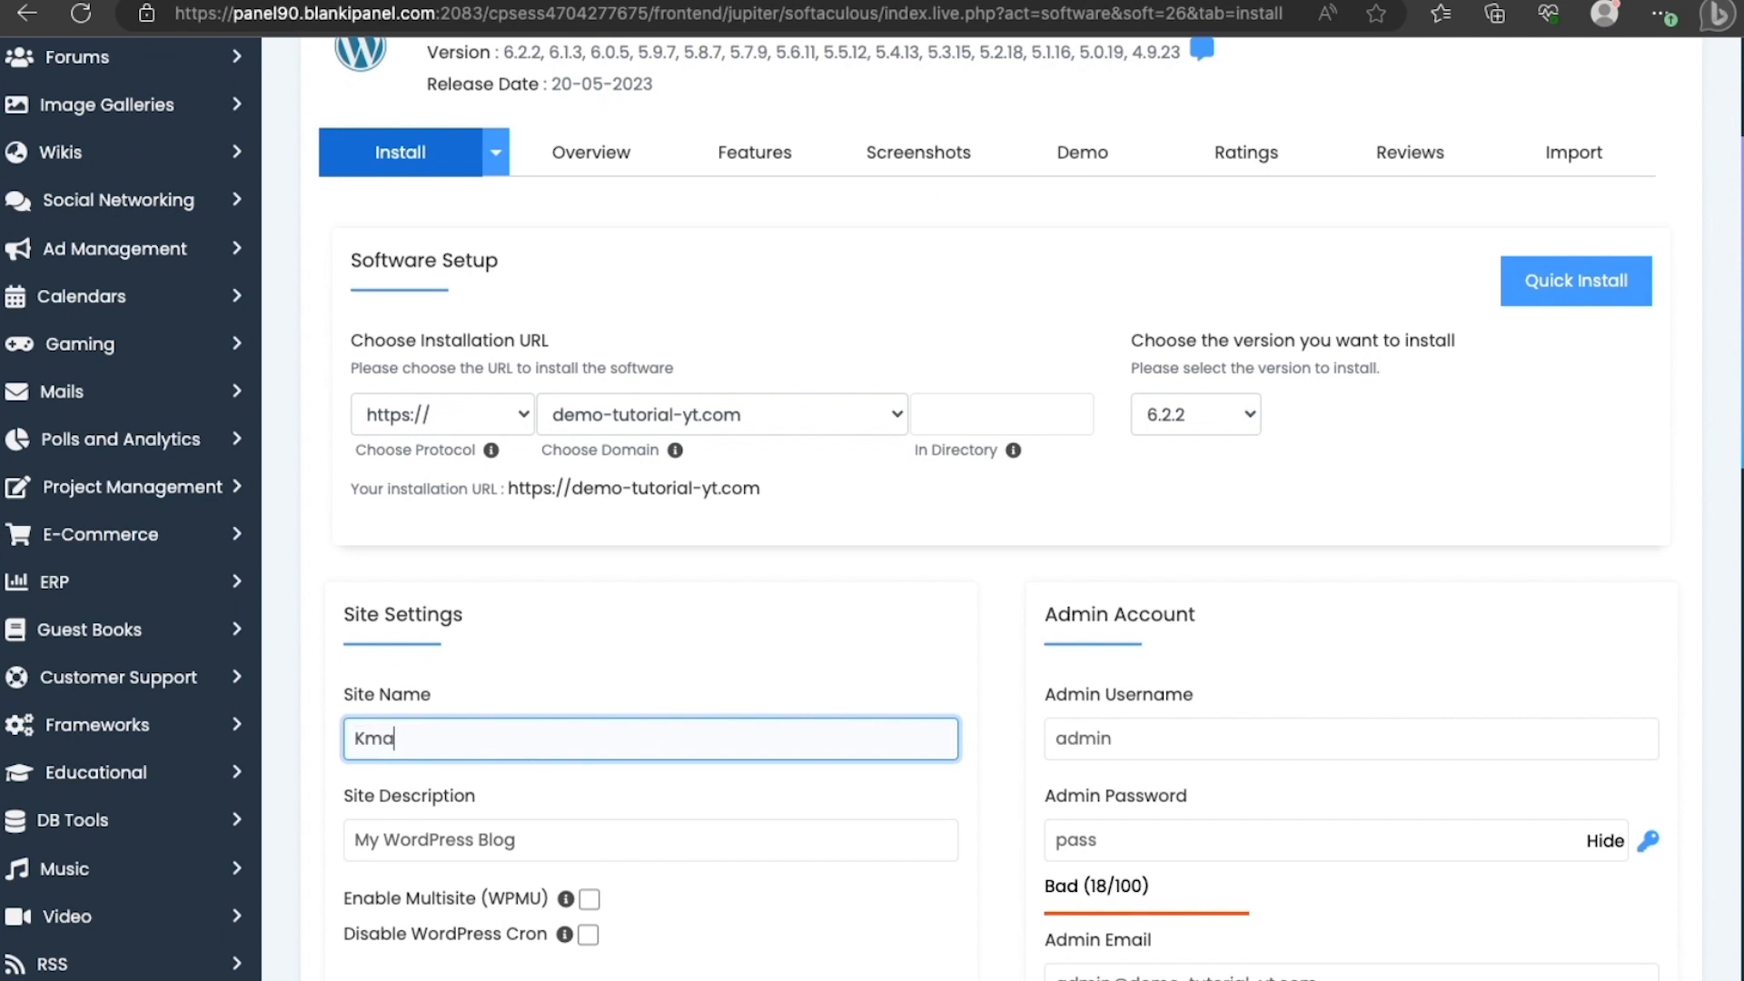
key(BackSpace)
key(BackSpace)
text(amina store)
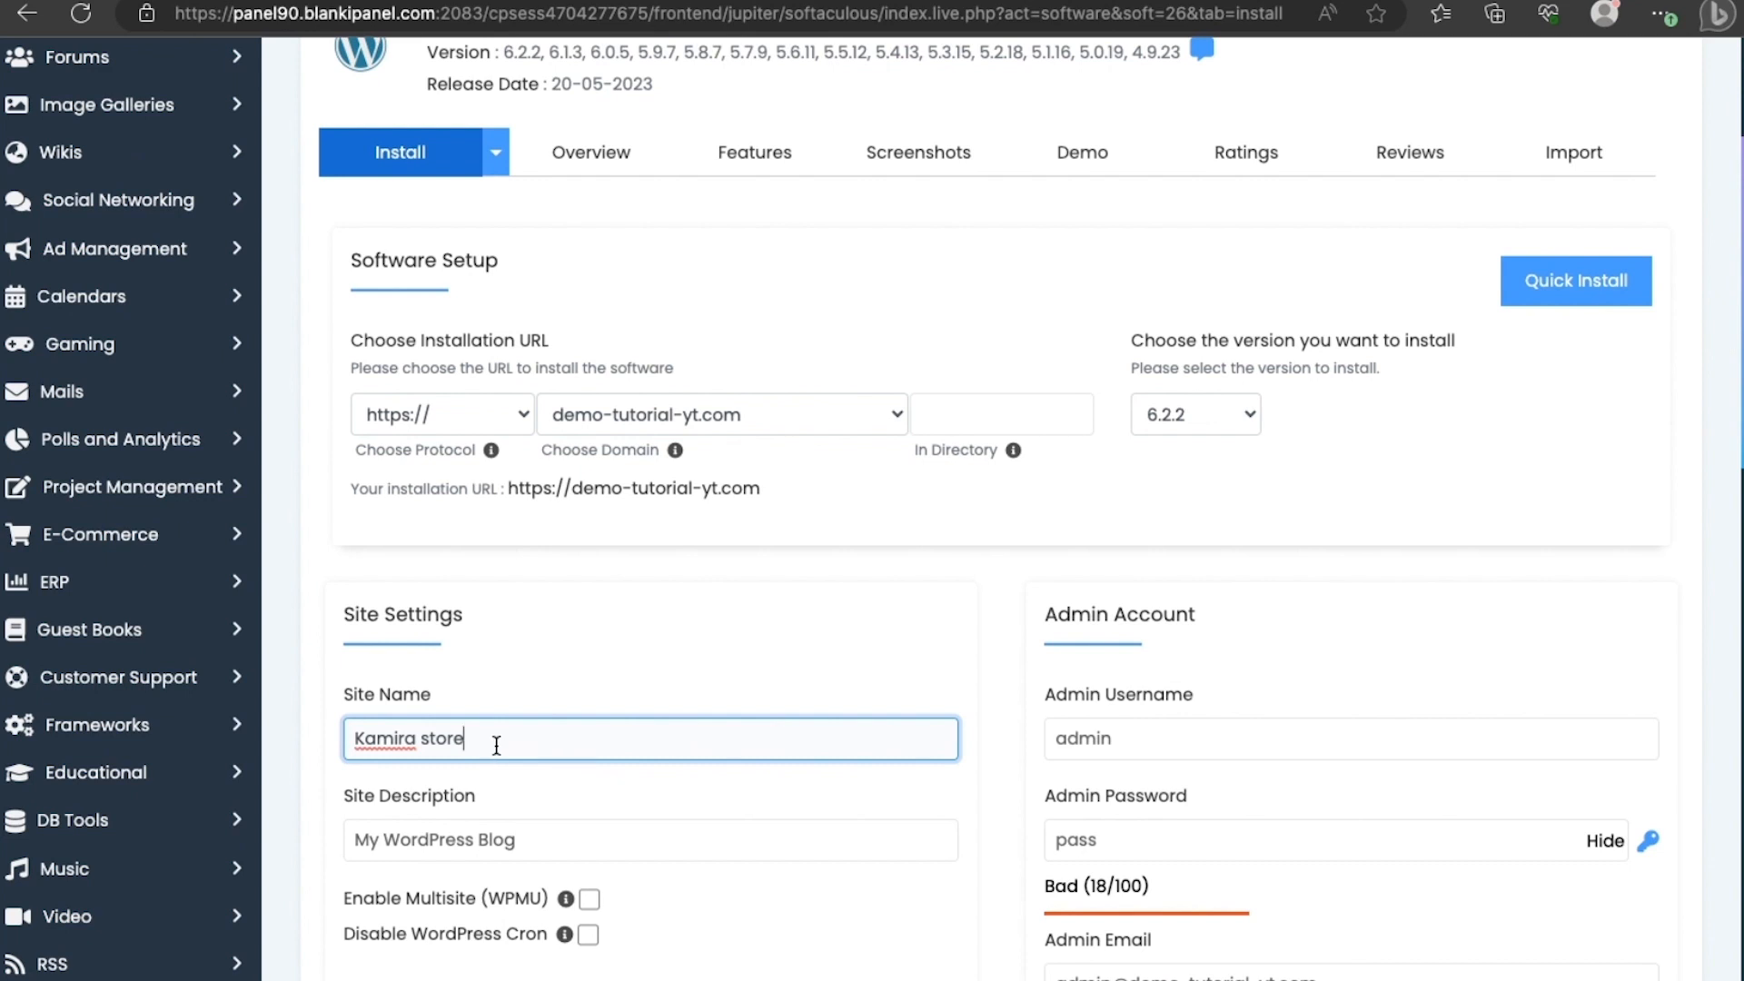
drag(494, 739, 357, 741)
click(363, 739)
click(494, 735)
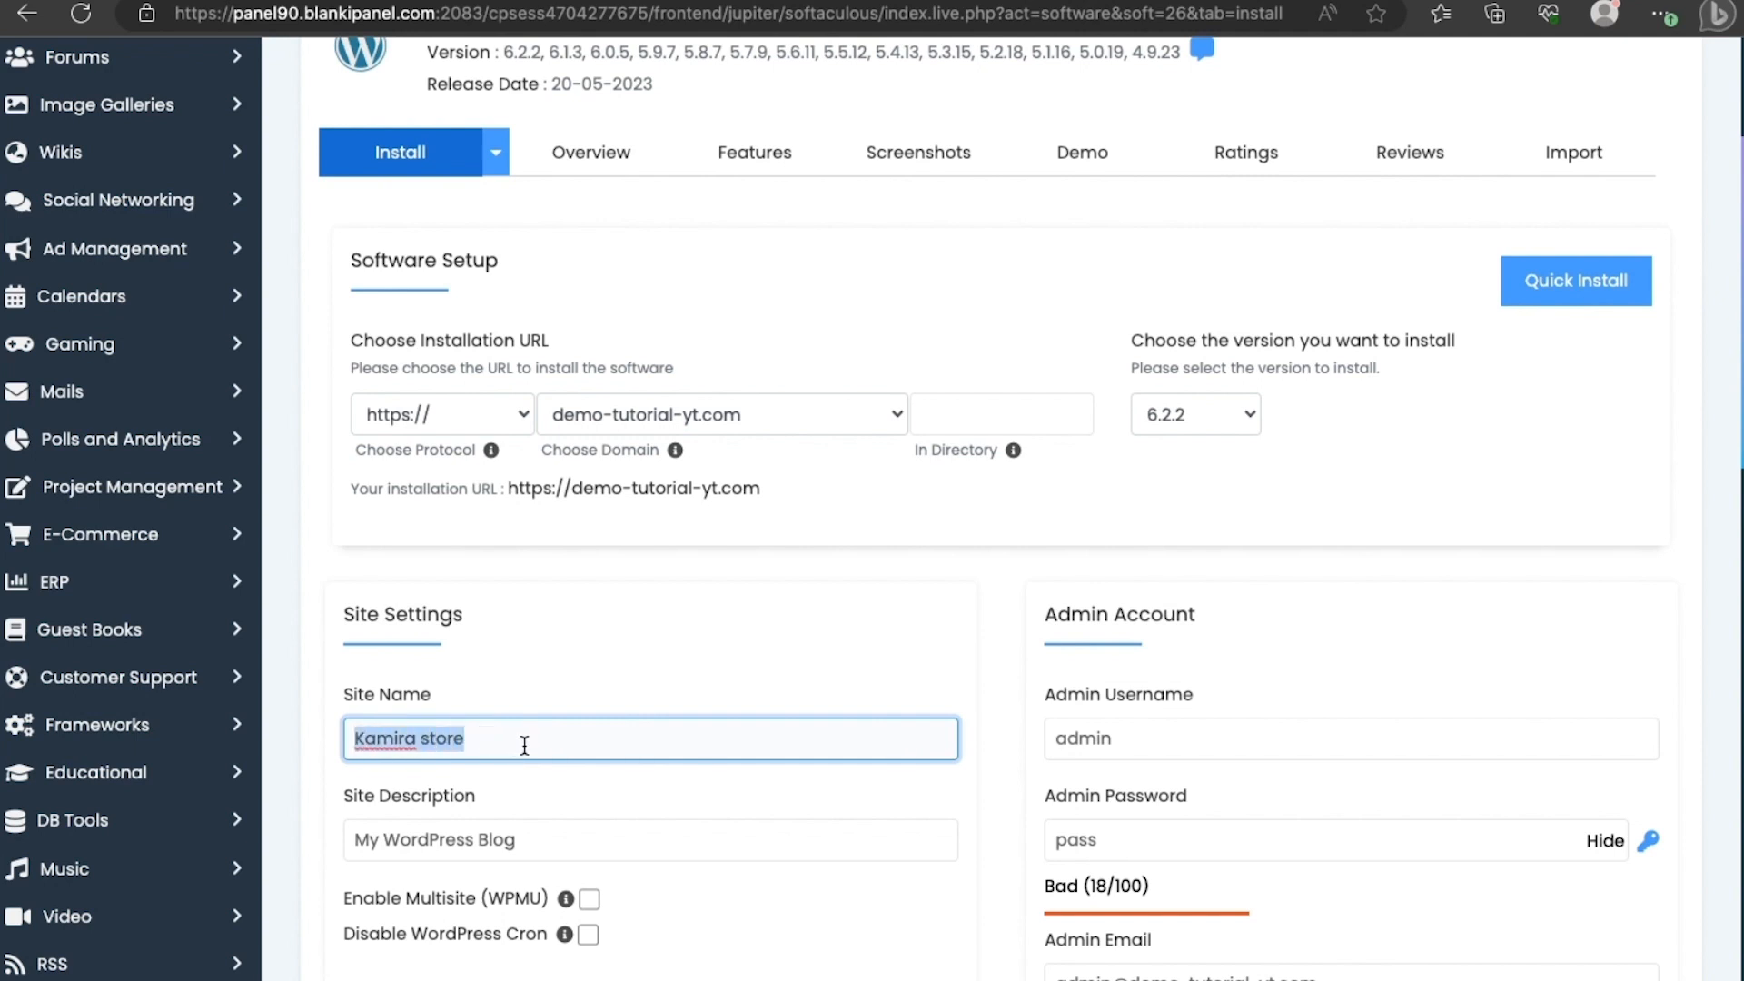
Review the site description, the admin username, password and email fields, and the language, plugin and theme options of the installation form.
click(594, 842)
triple_click(595, 844)
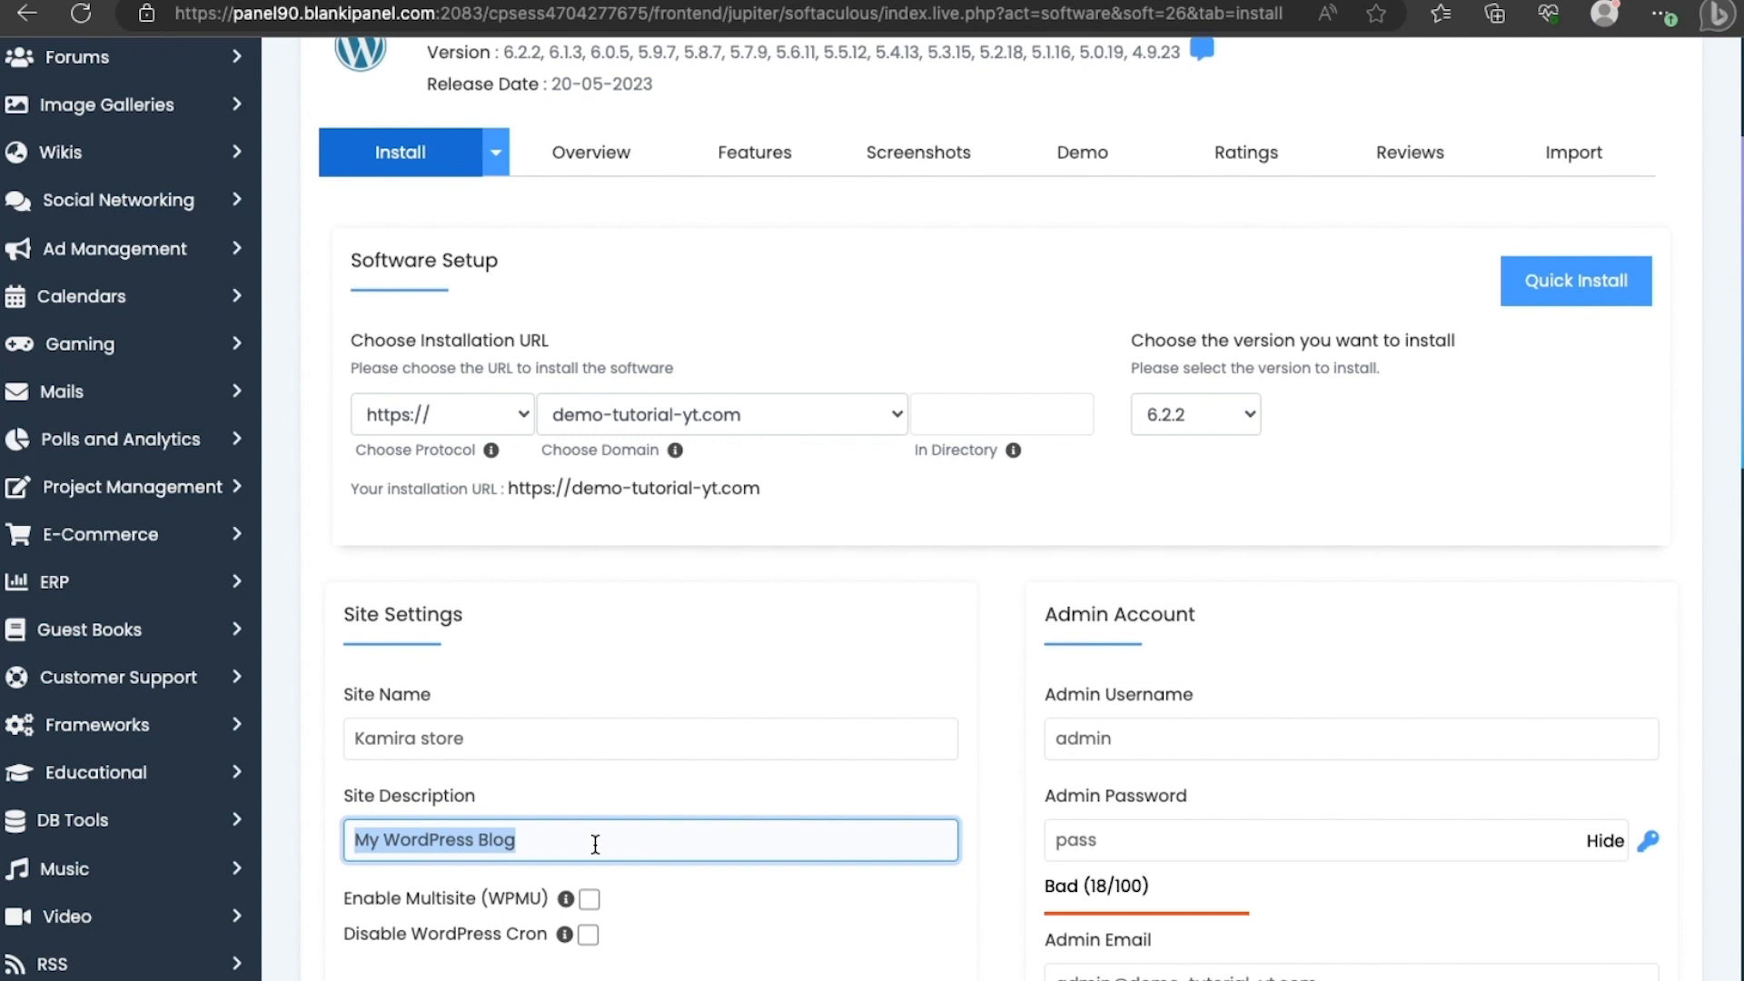
click(595, 844)
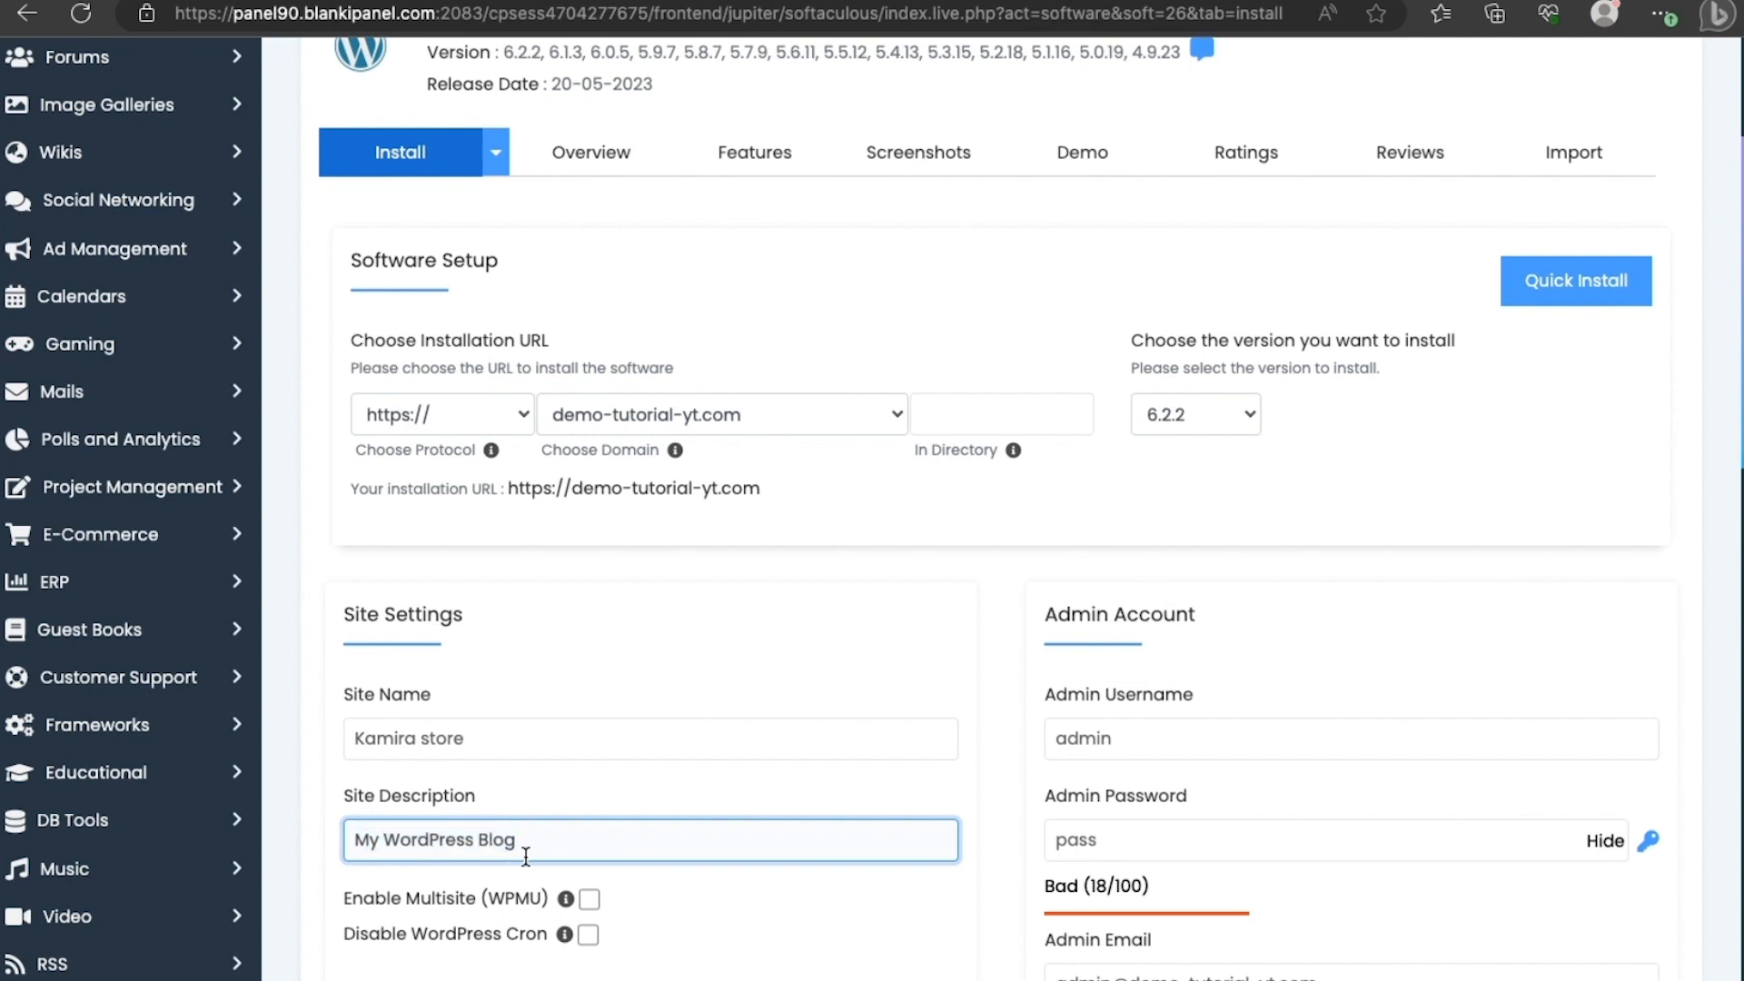
scroll(1159, 772, down, 3)
drag(1054, 518, 1130, 526)
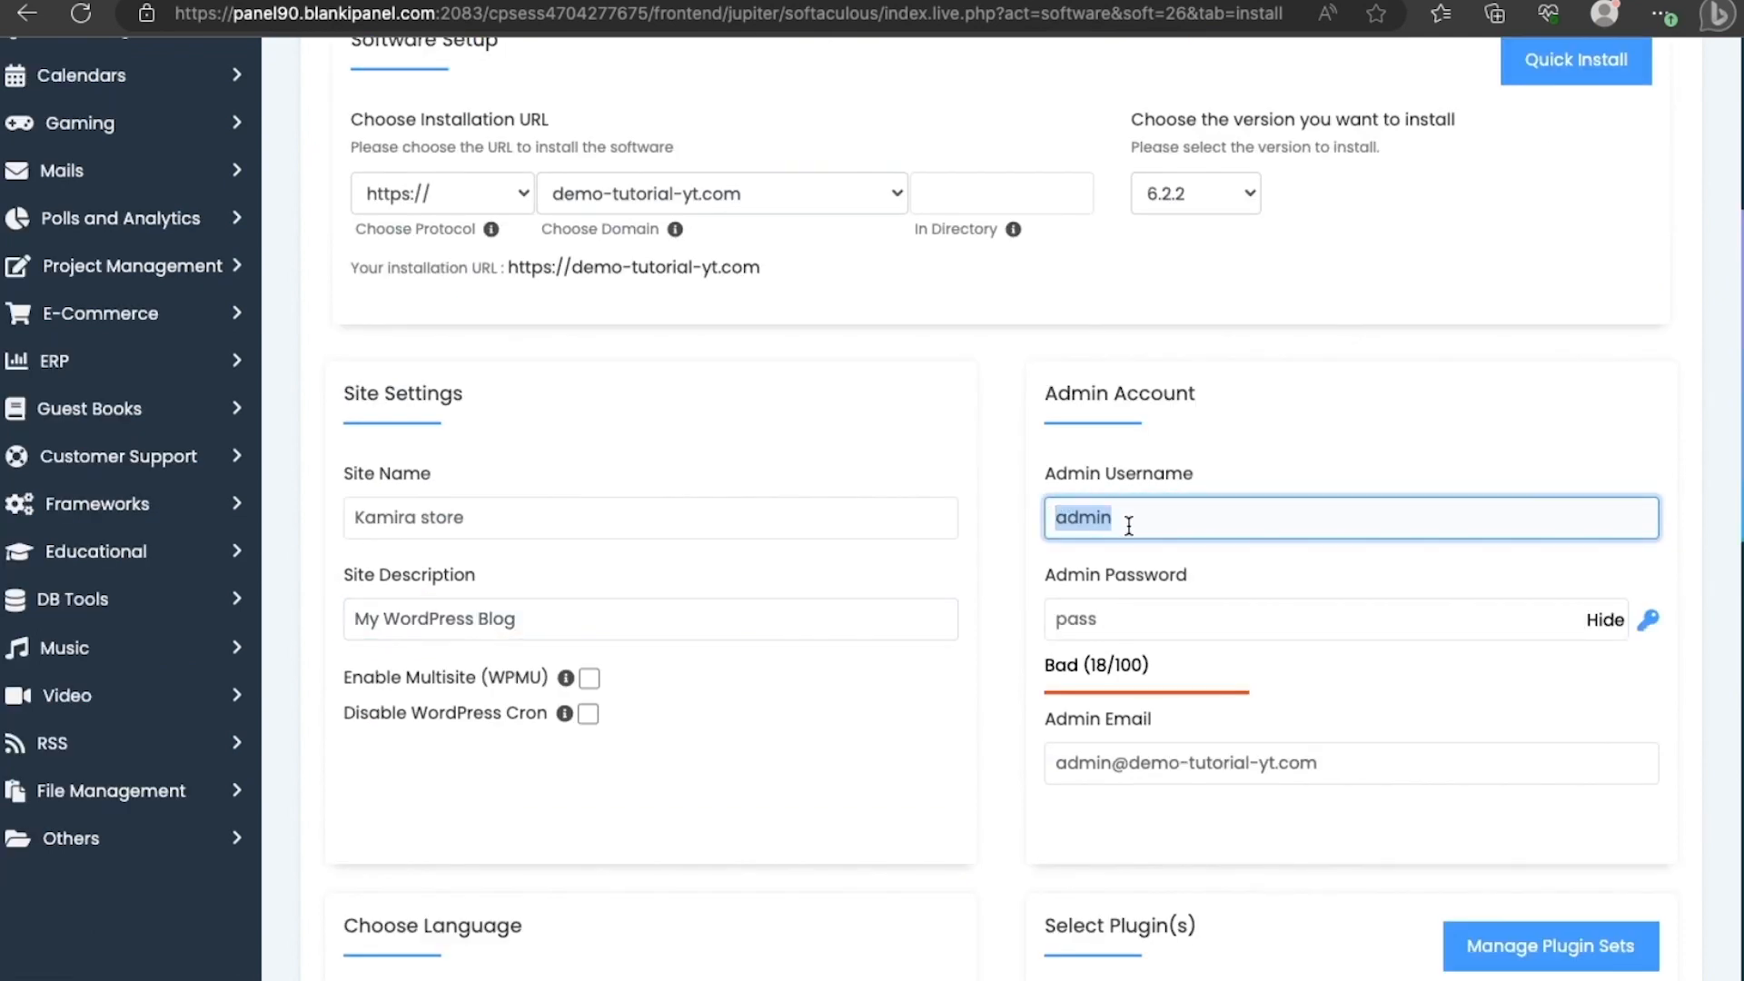
click(1147, 617)
click(1351, 761)
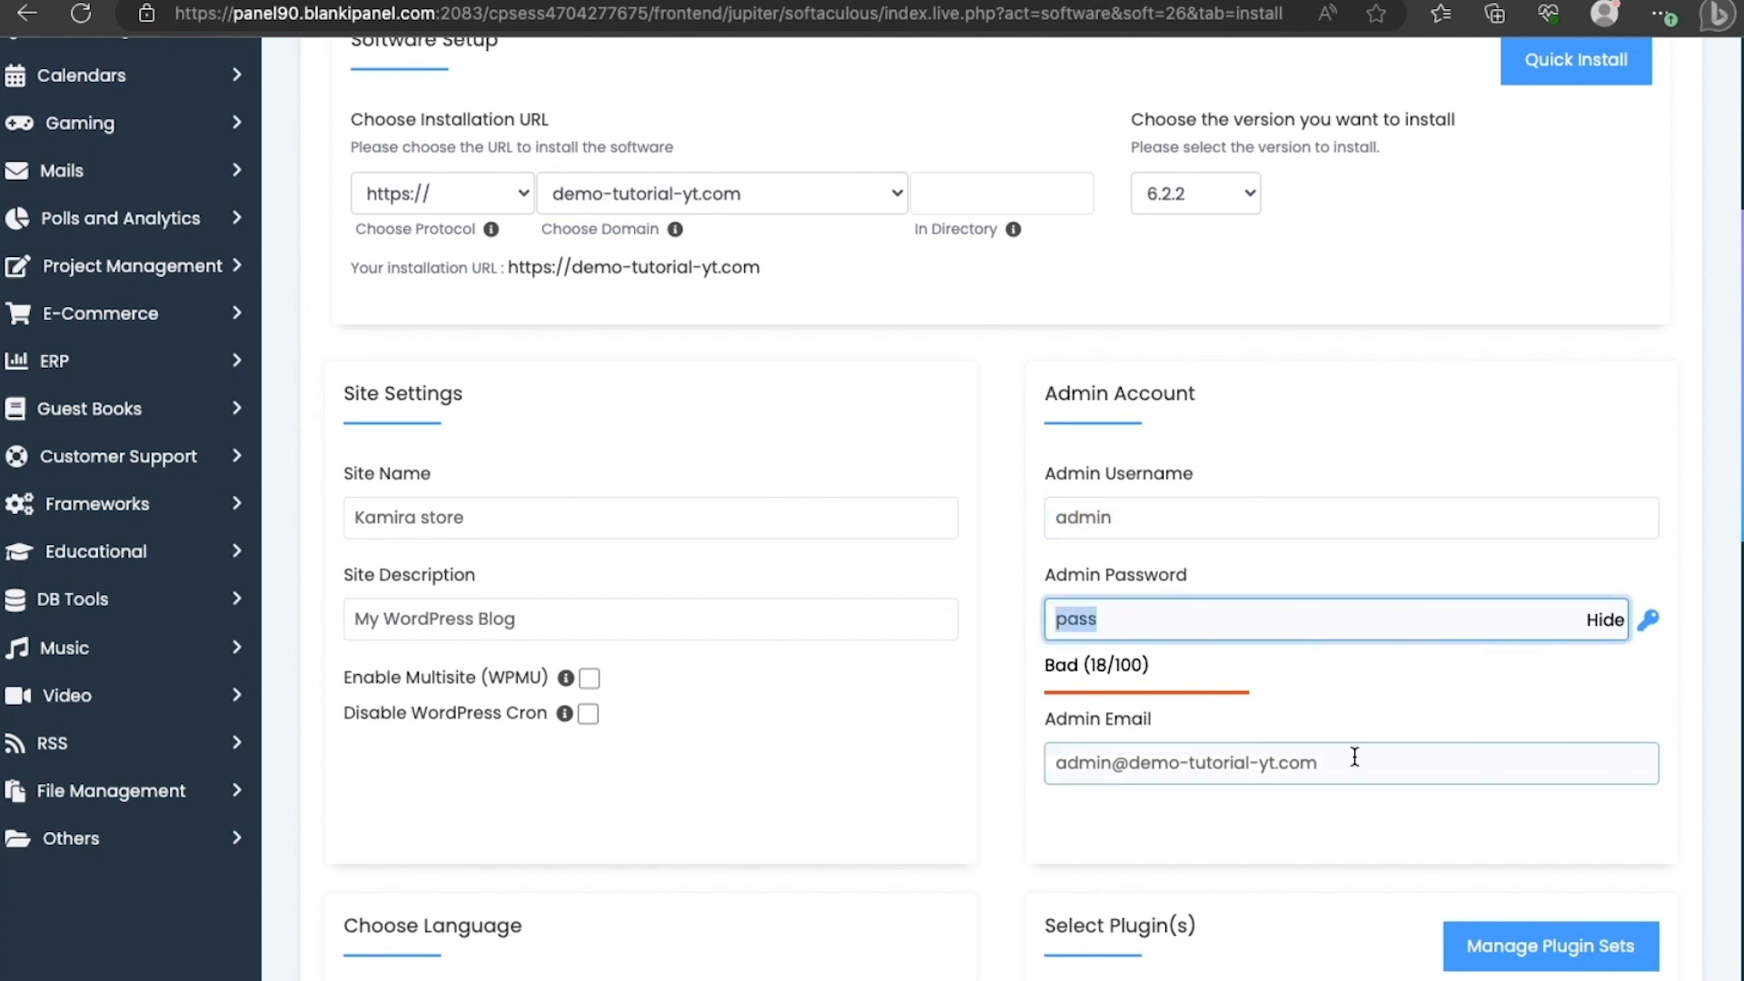
drag(1354, 761, 1072, 763)
click(1076, 763)
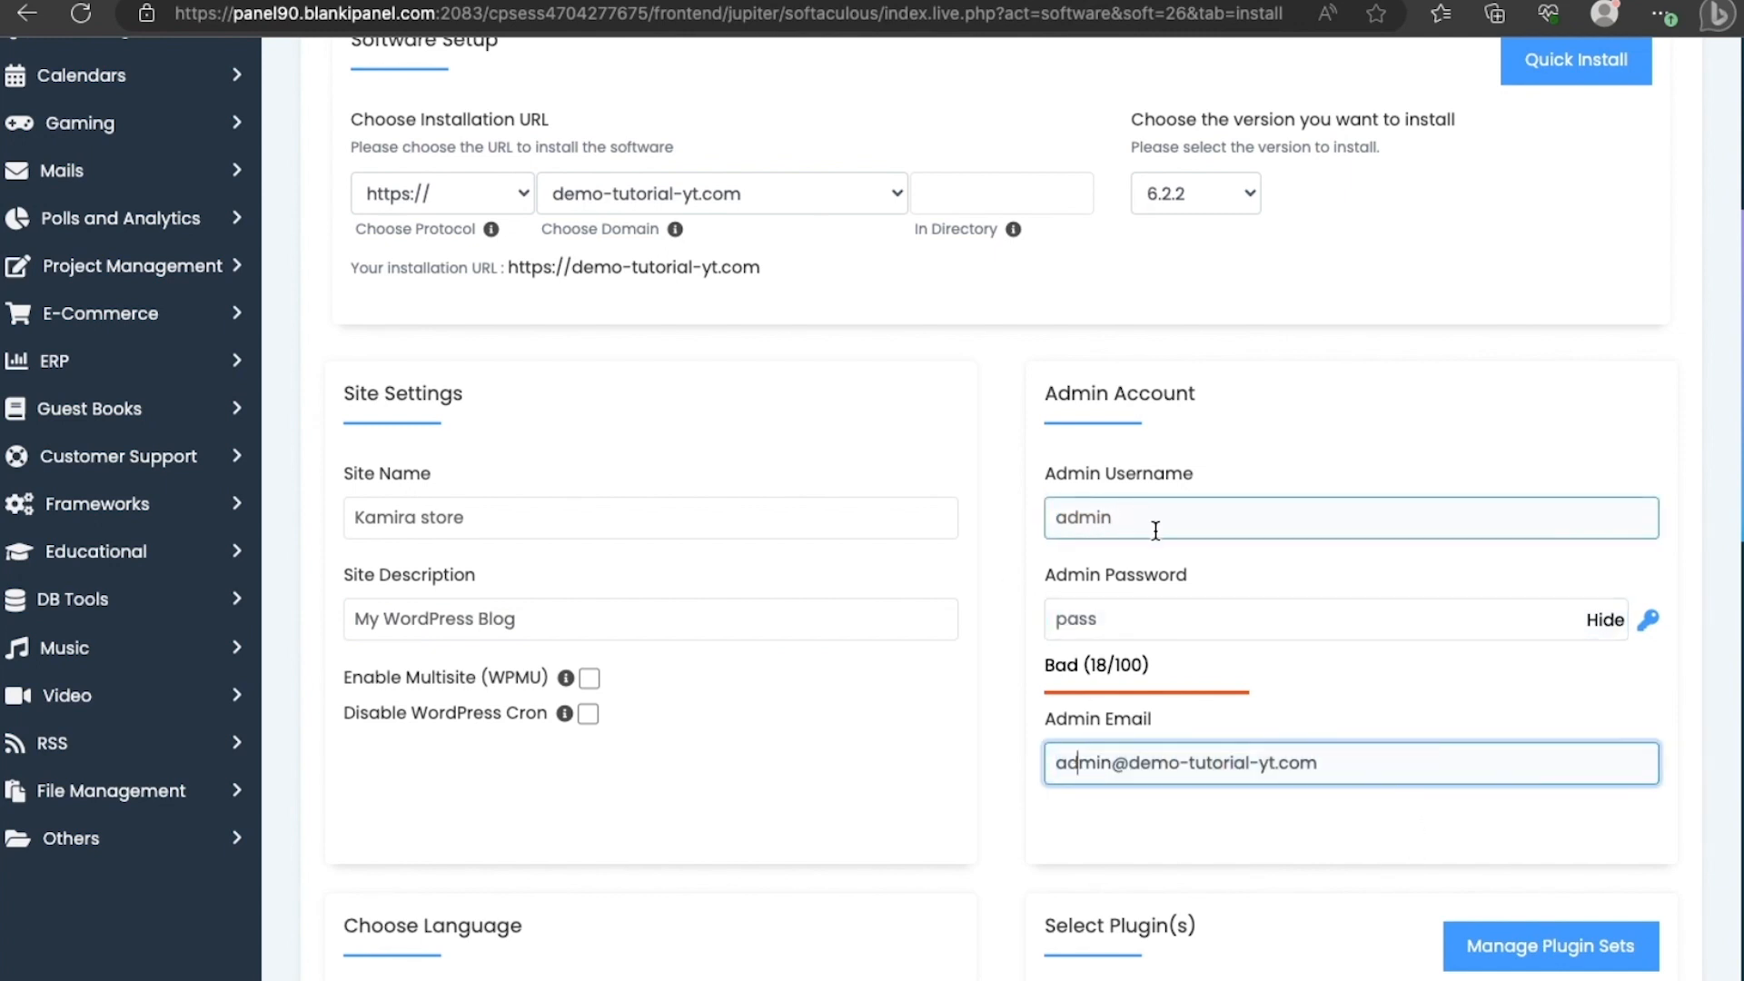
drag(1153, 530, 1133, 466)
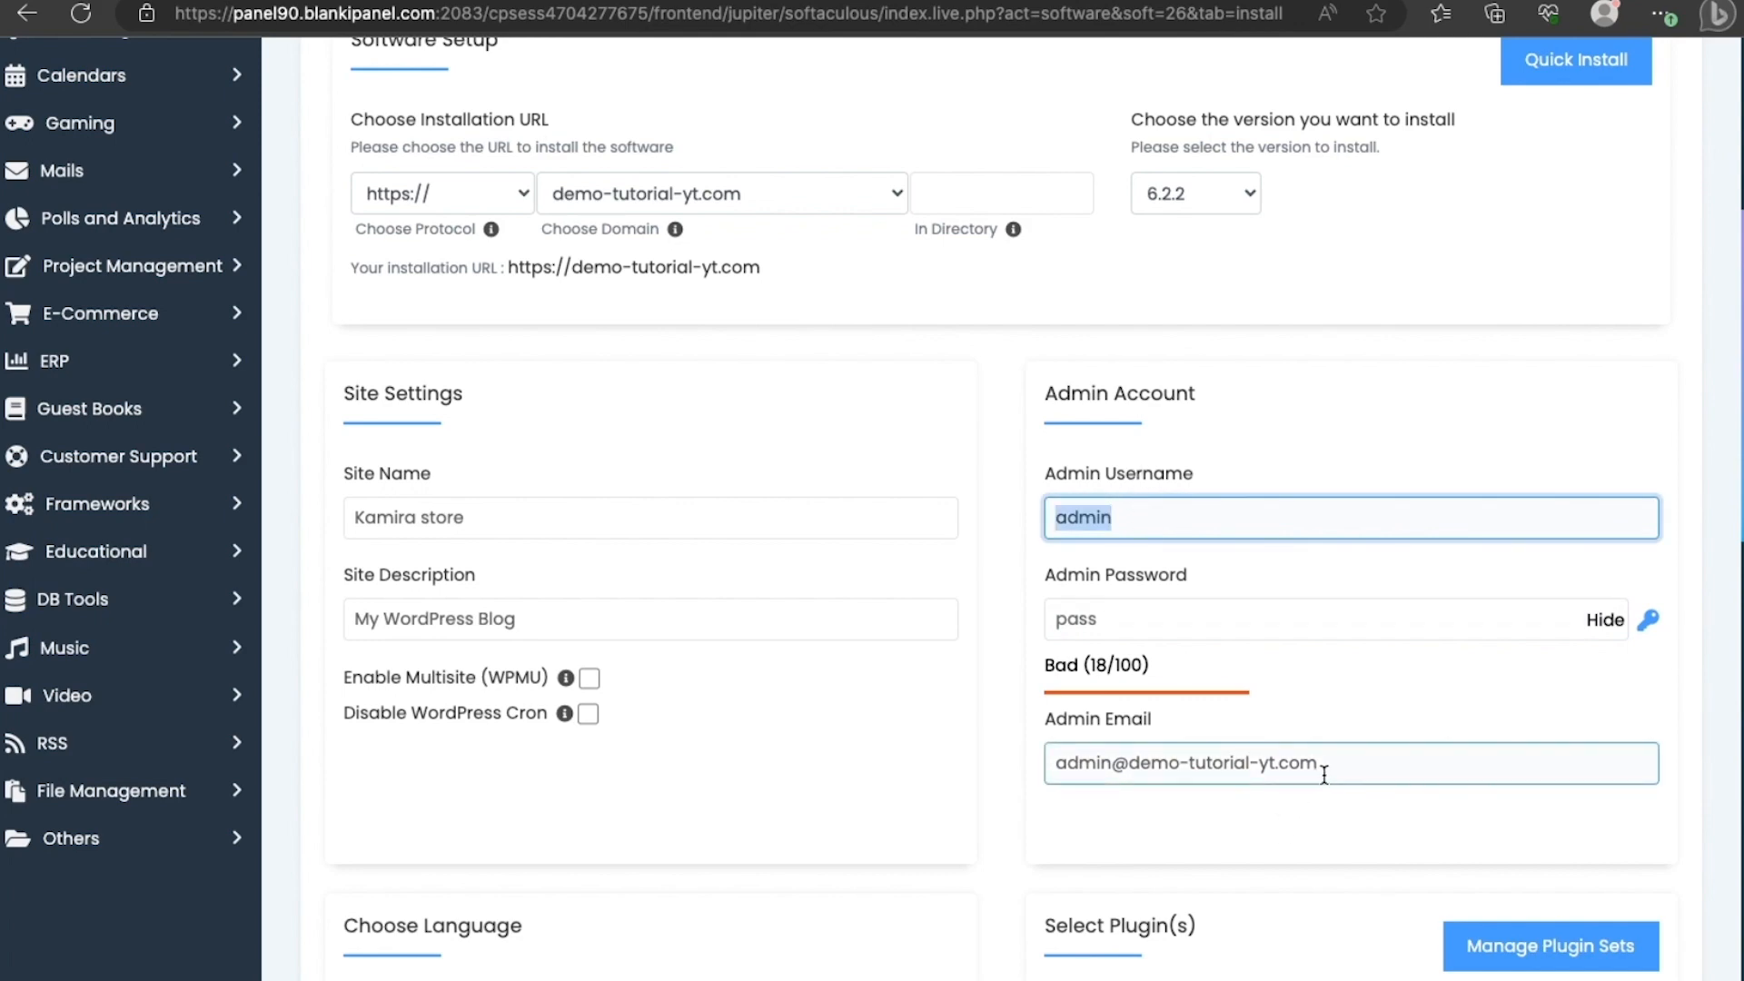
drag(1320, 765, 1054, 765)
scroll(1083, 758, down, 2)
scroll(1084, 759, down, 10)
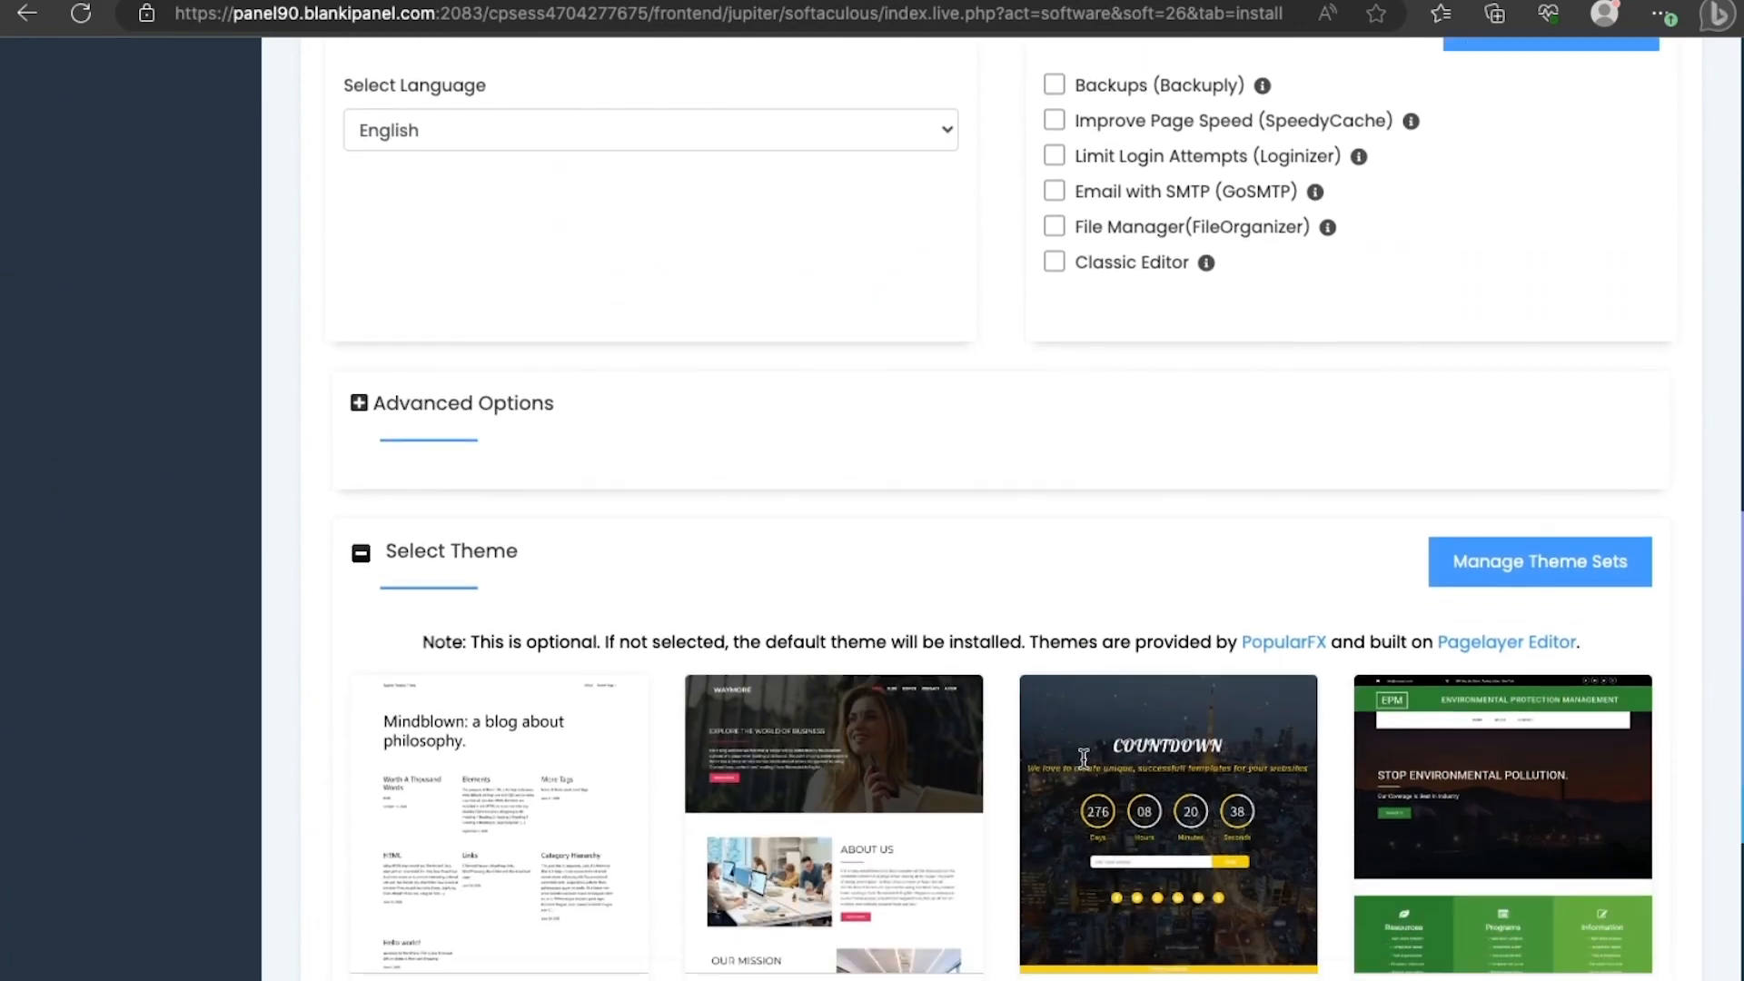
scroll(1015, 696, up, 12)
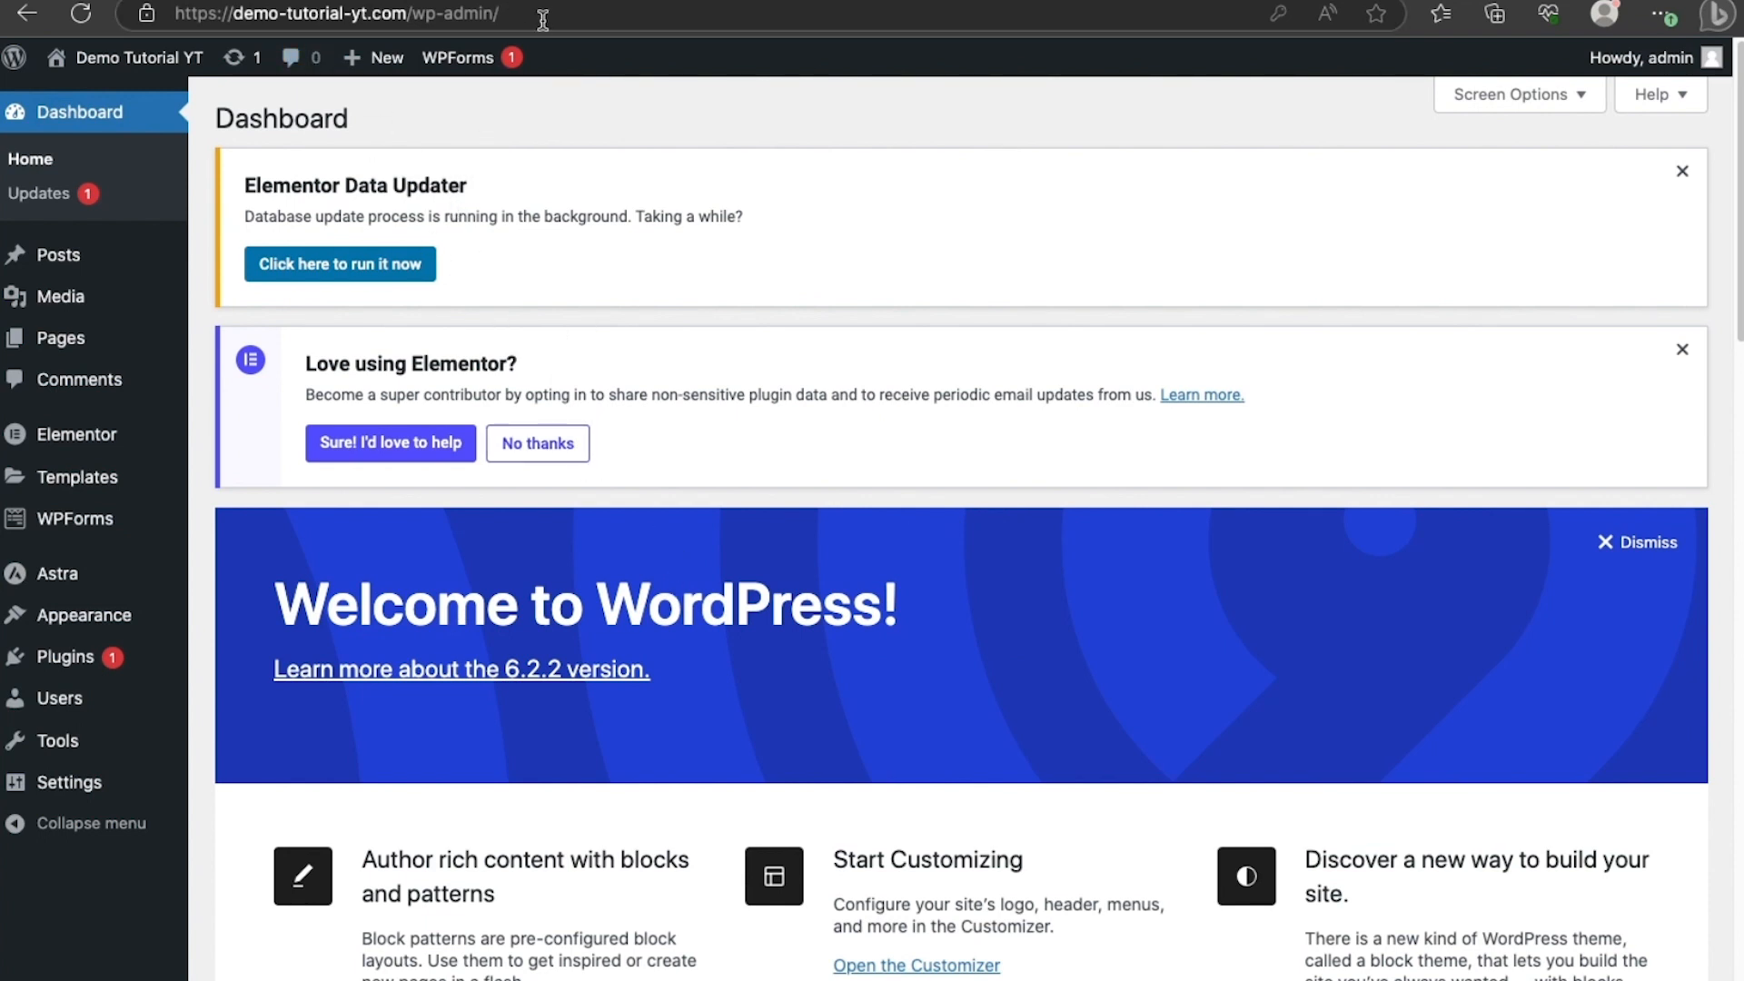
Examine the /wp-admin/ part of the dashboard address, and open the Permalinks settings to review the available permalink structures.
drag(543, 19, 407, 23)
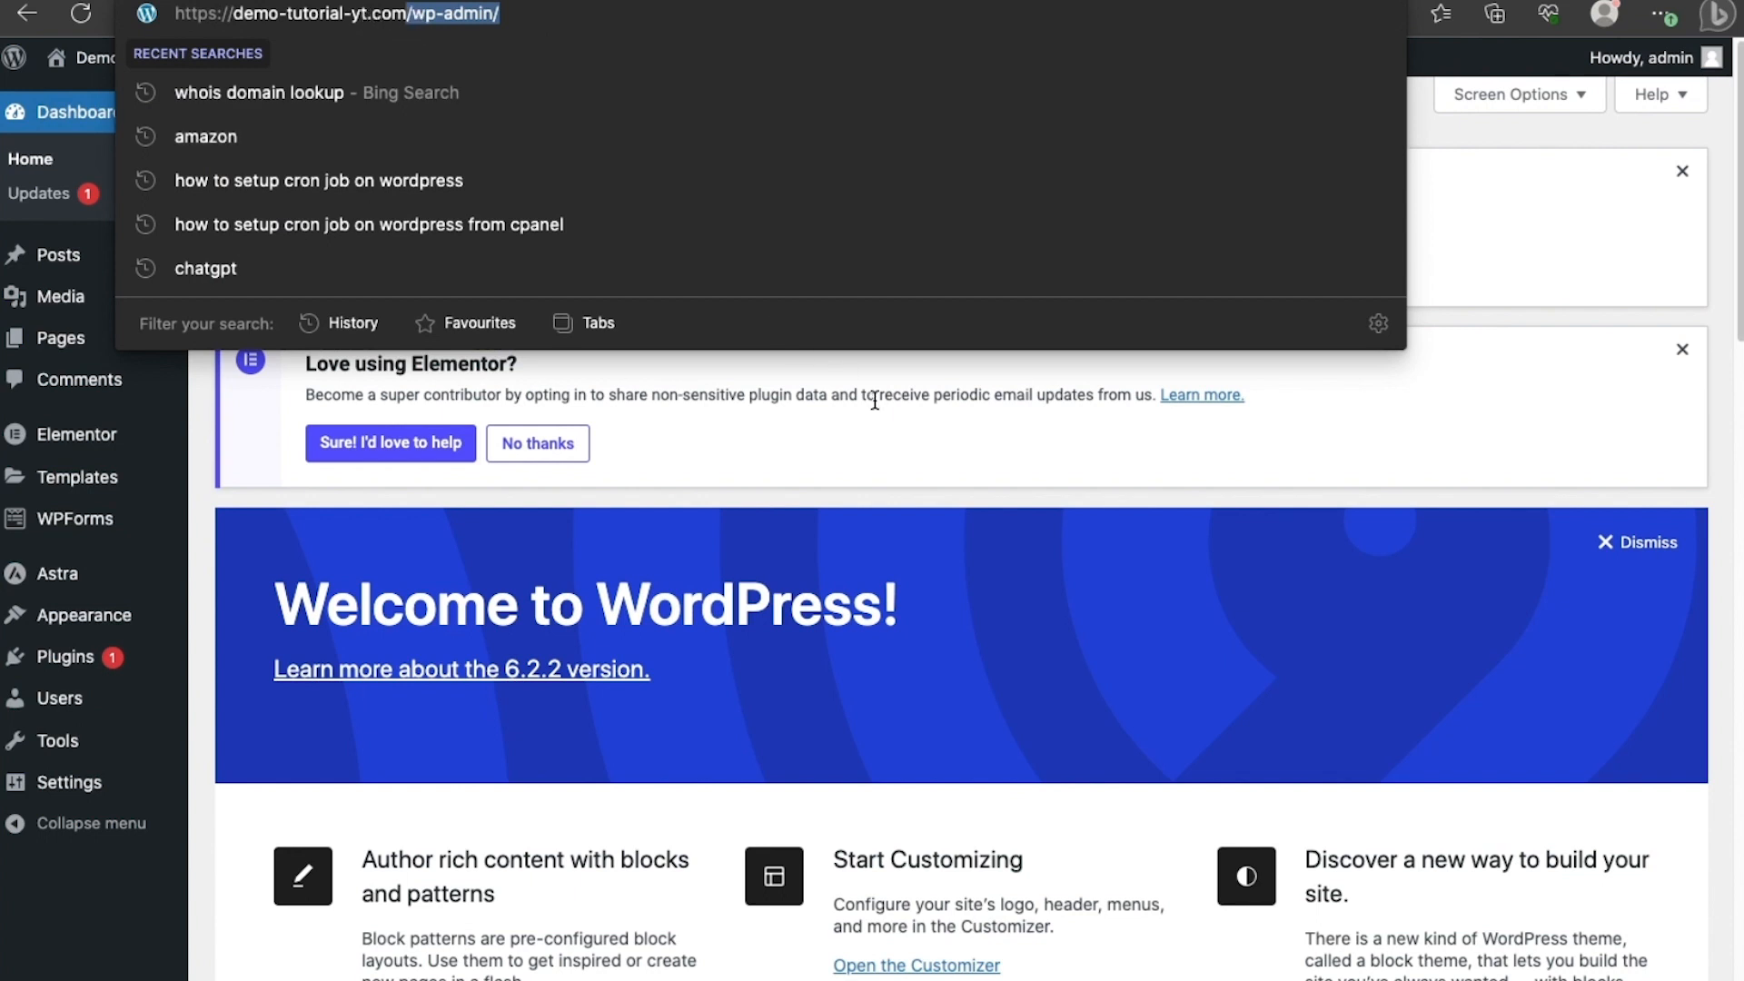
click(920, 450)
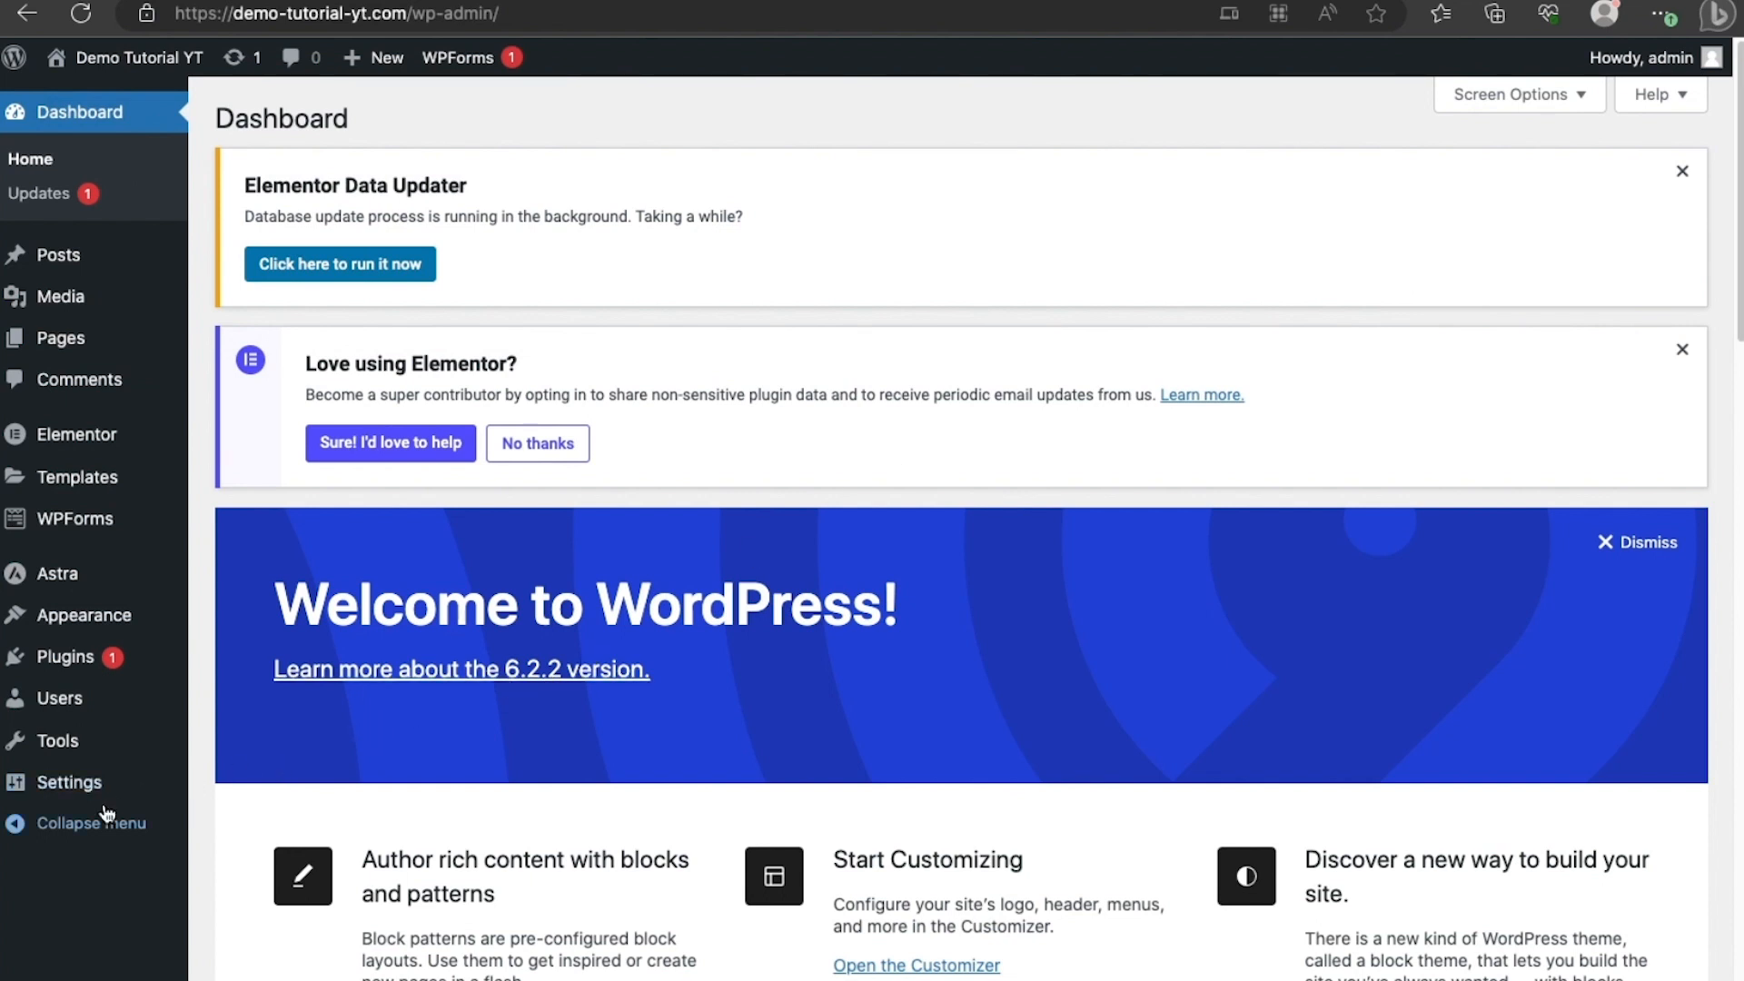
mouse_move(102, 804)
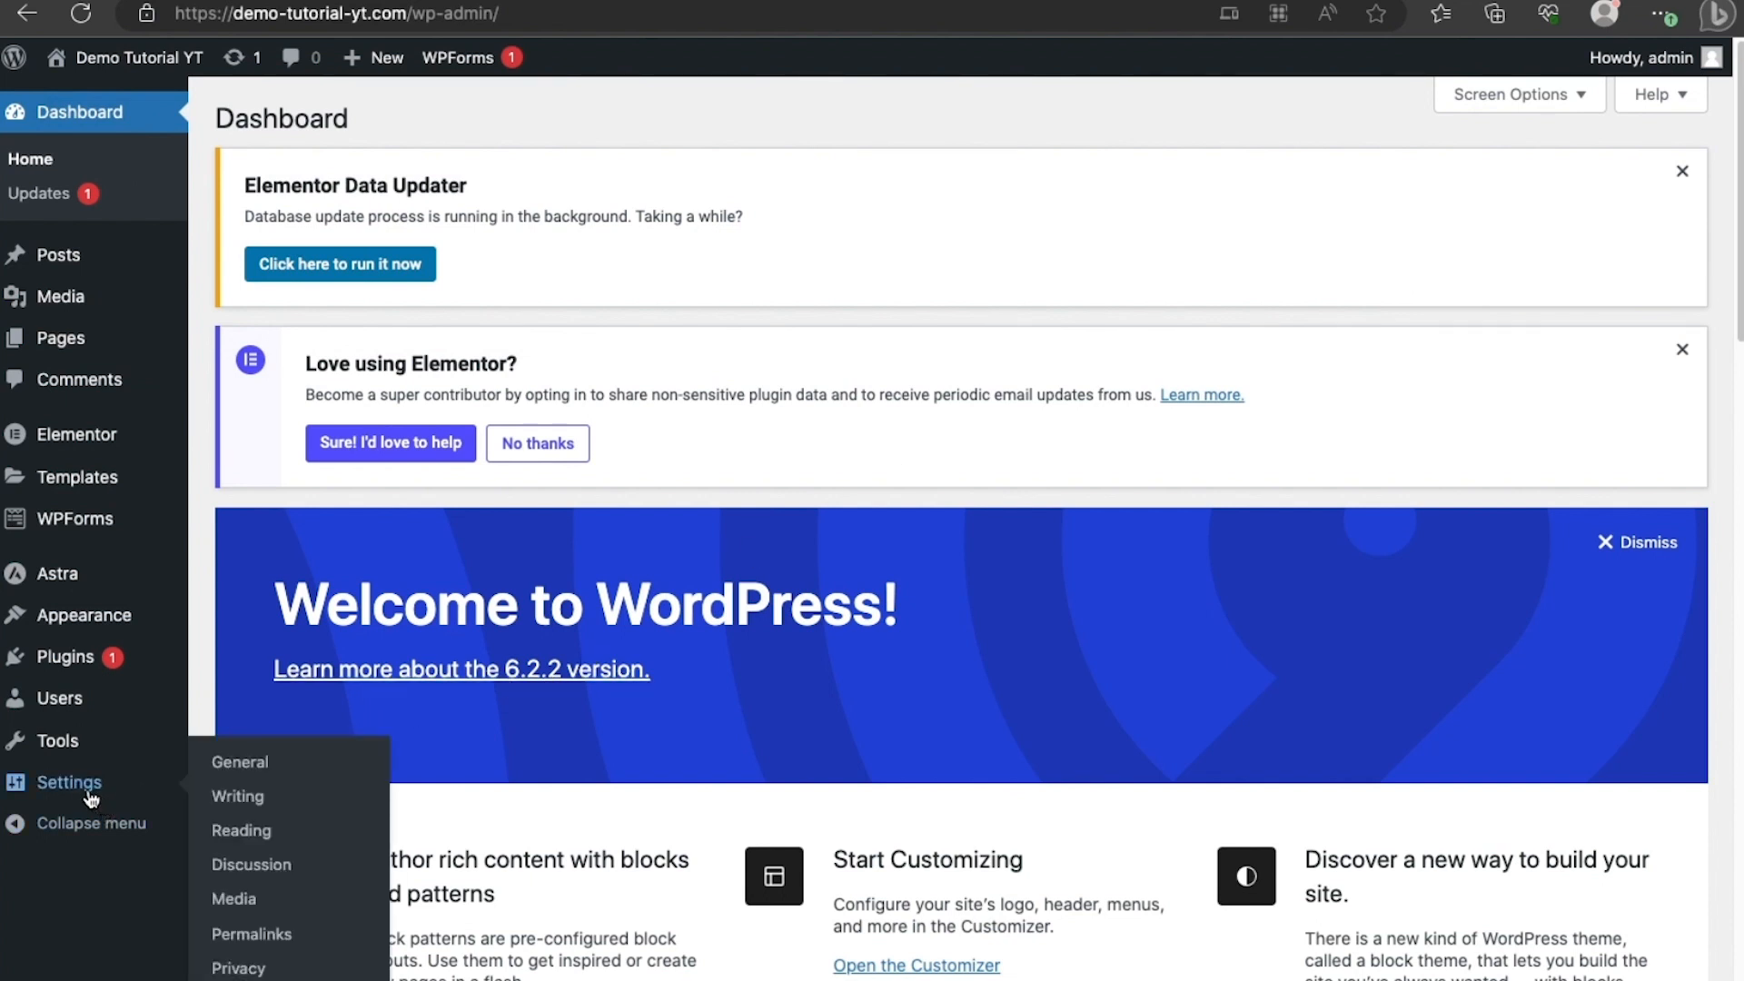
click(286, 945)
scroll(776, 786, down, 2)
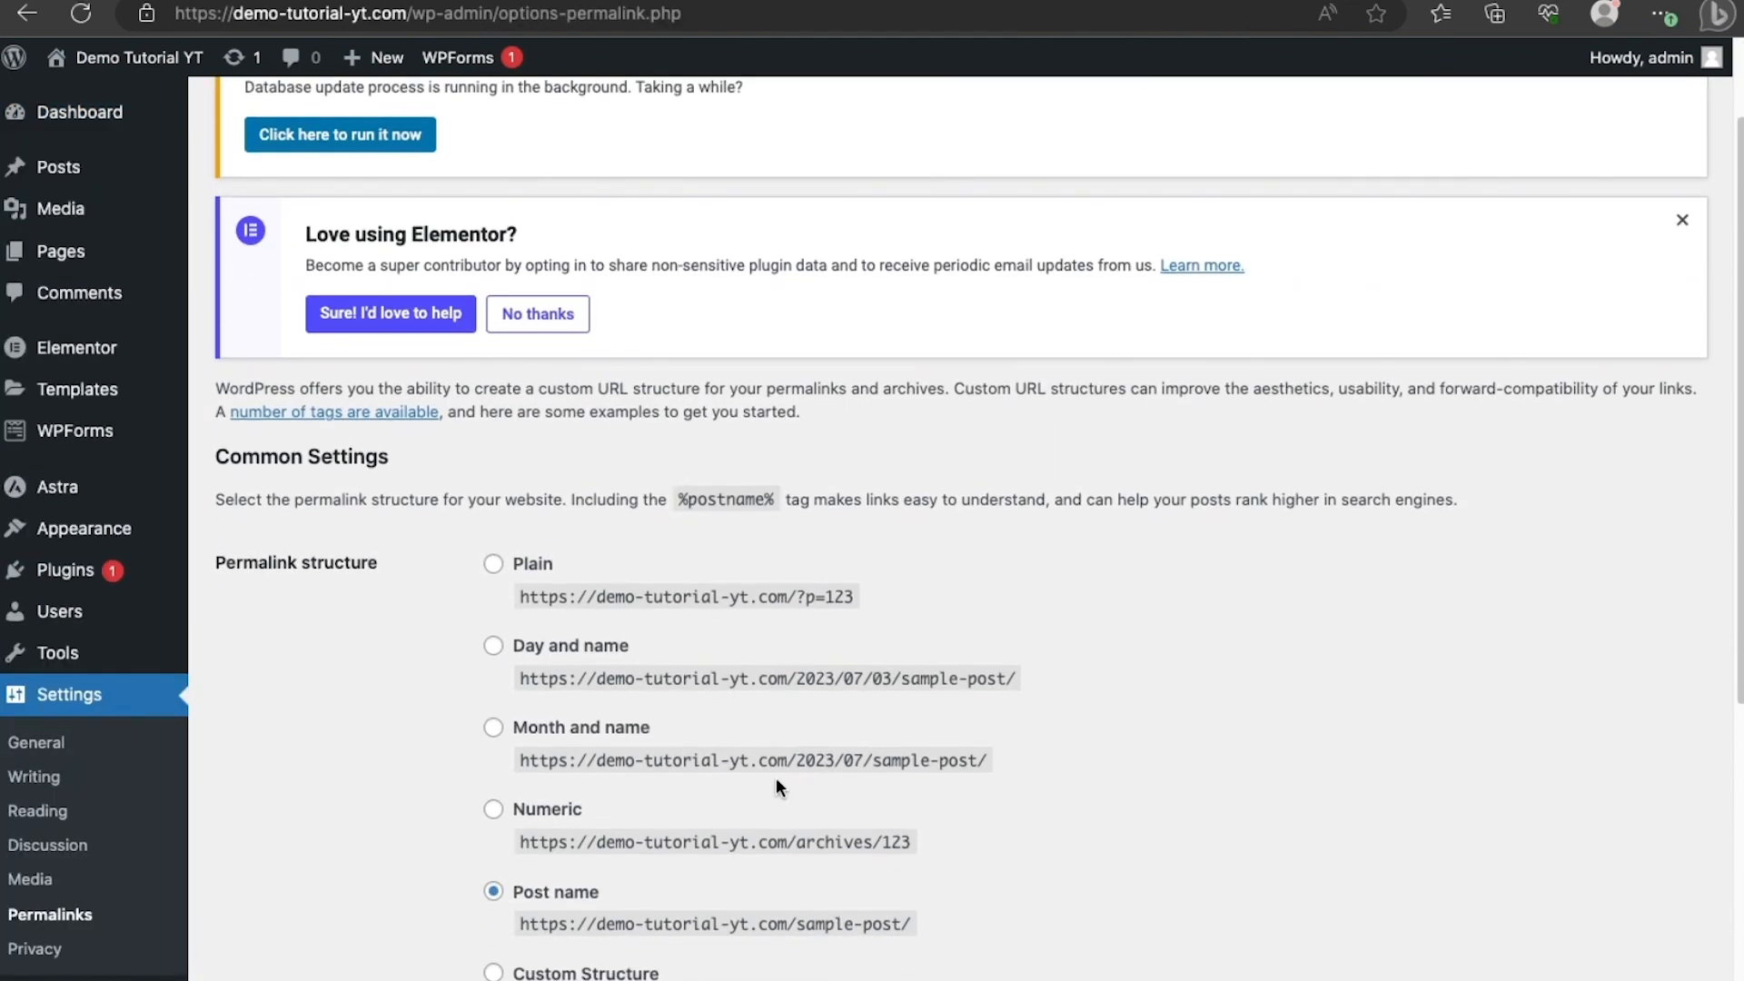
scroll(776, 781, down, 2)
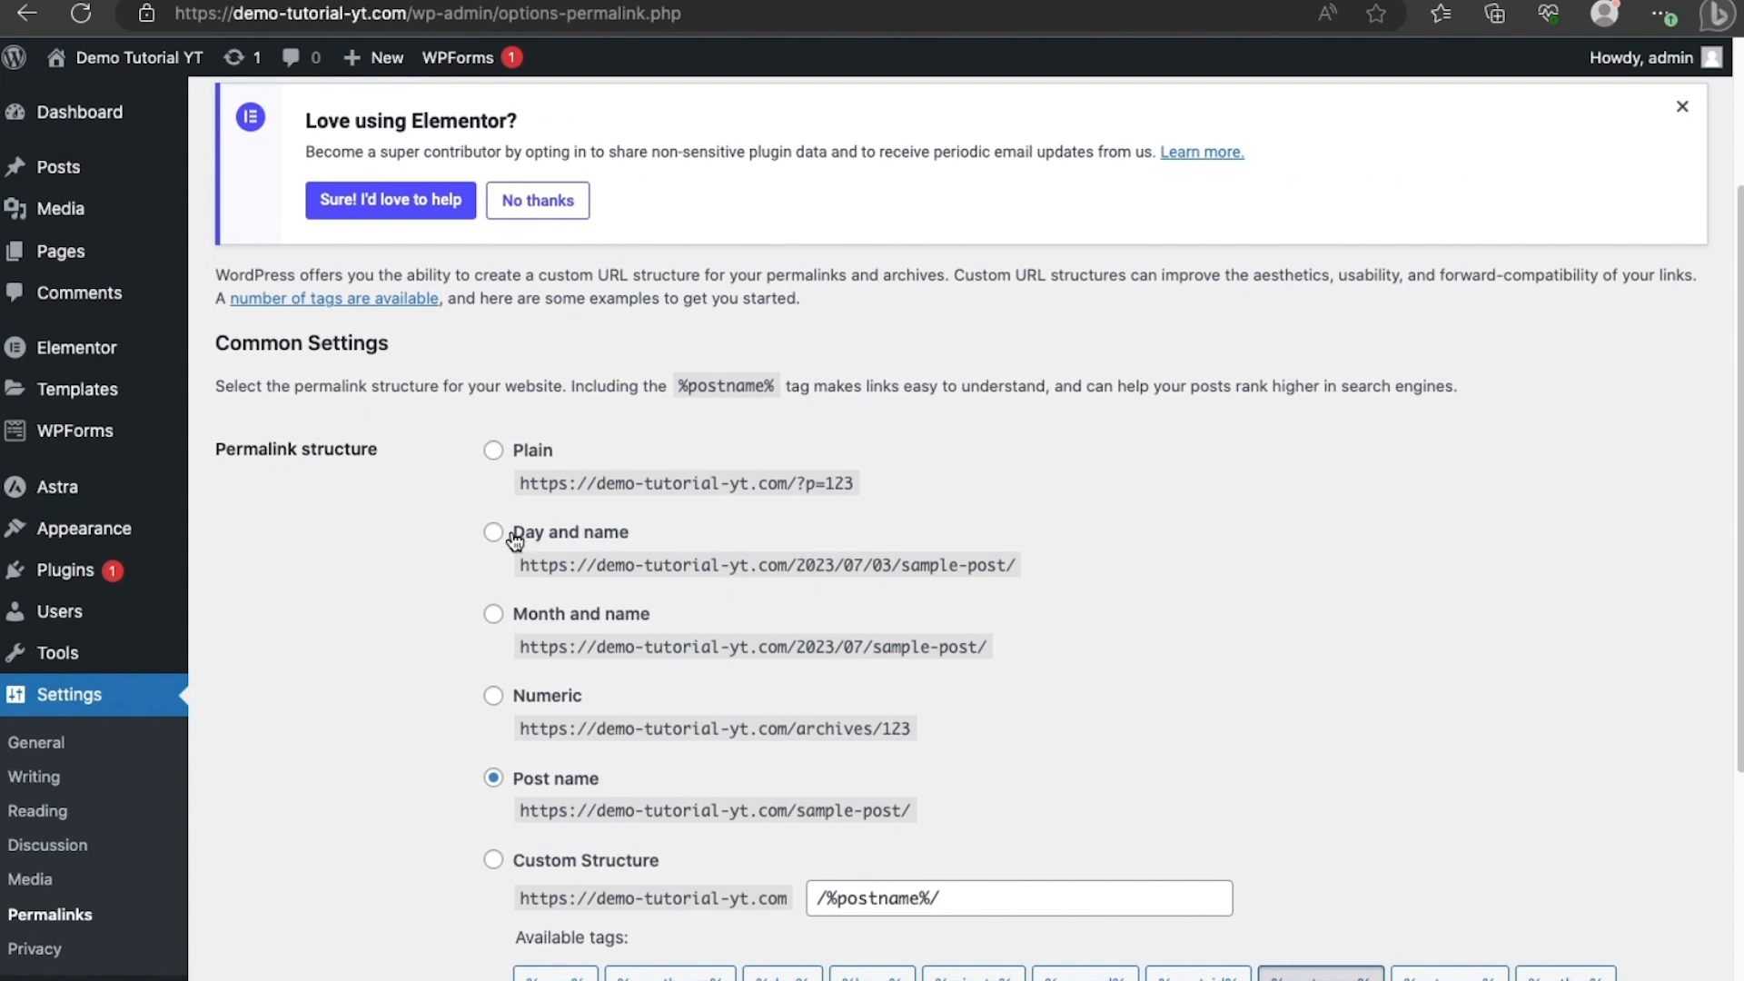
drag(515, 538, 669, 540)
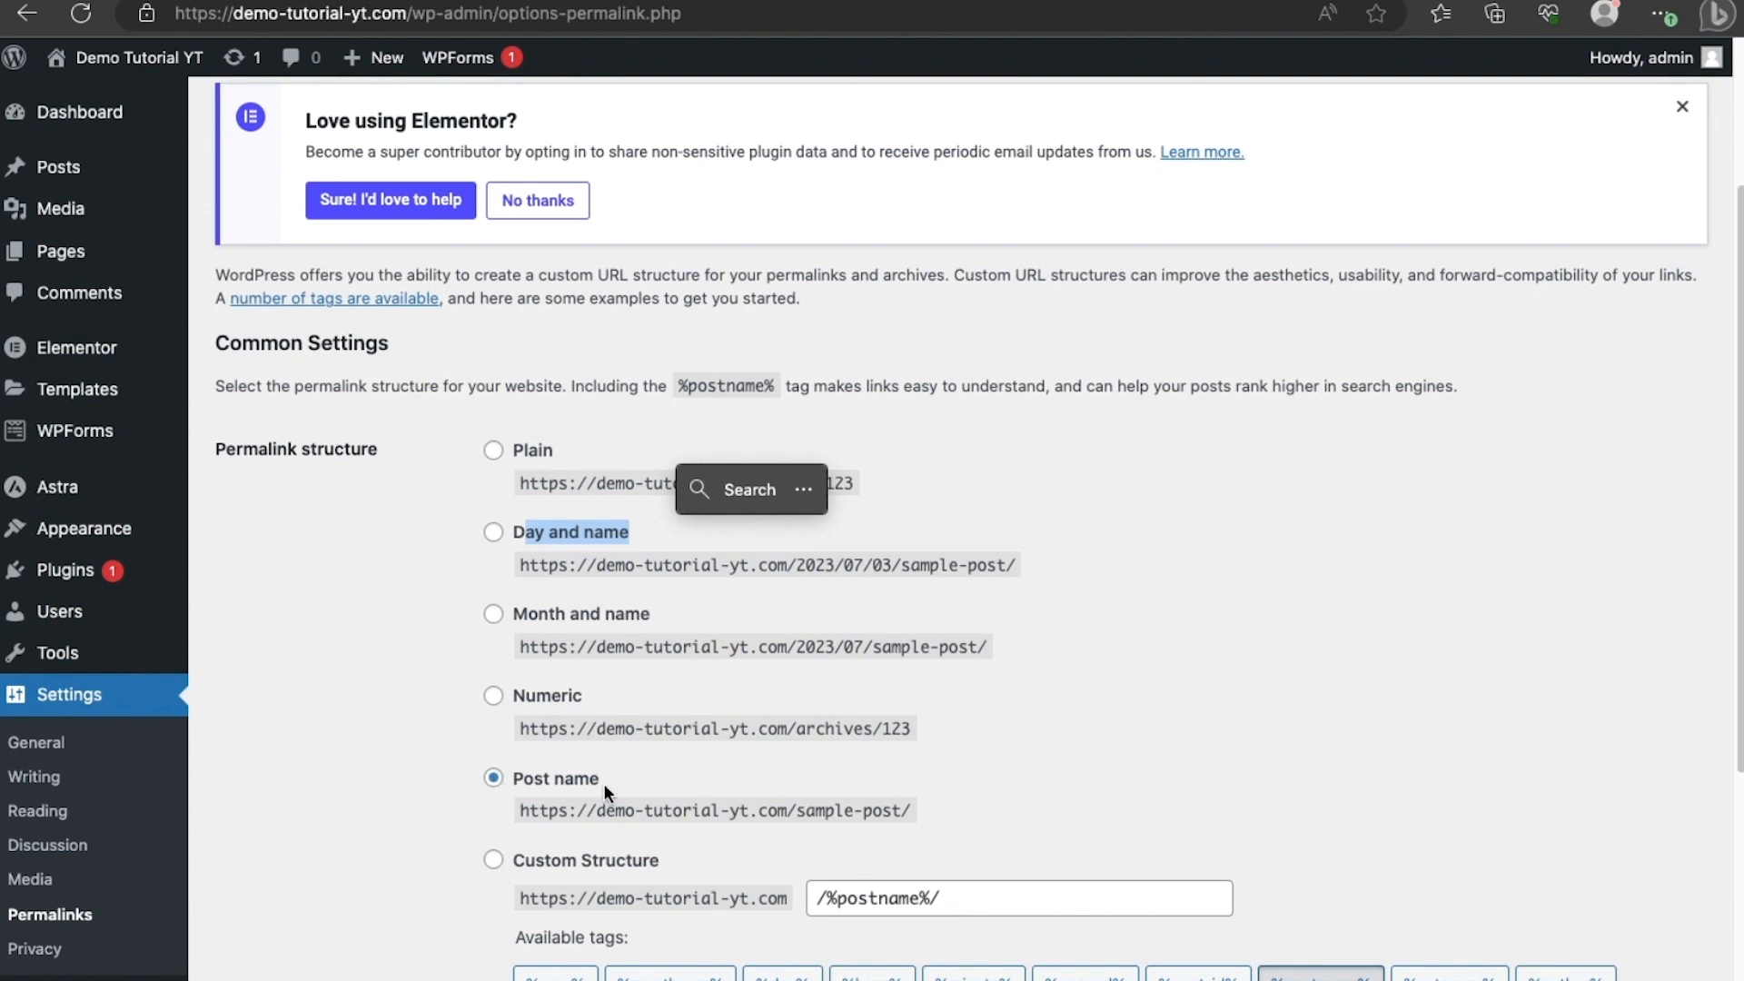
scroll(888, 764, down, 5)
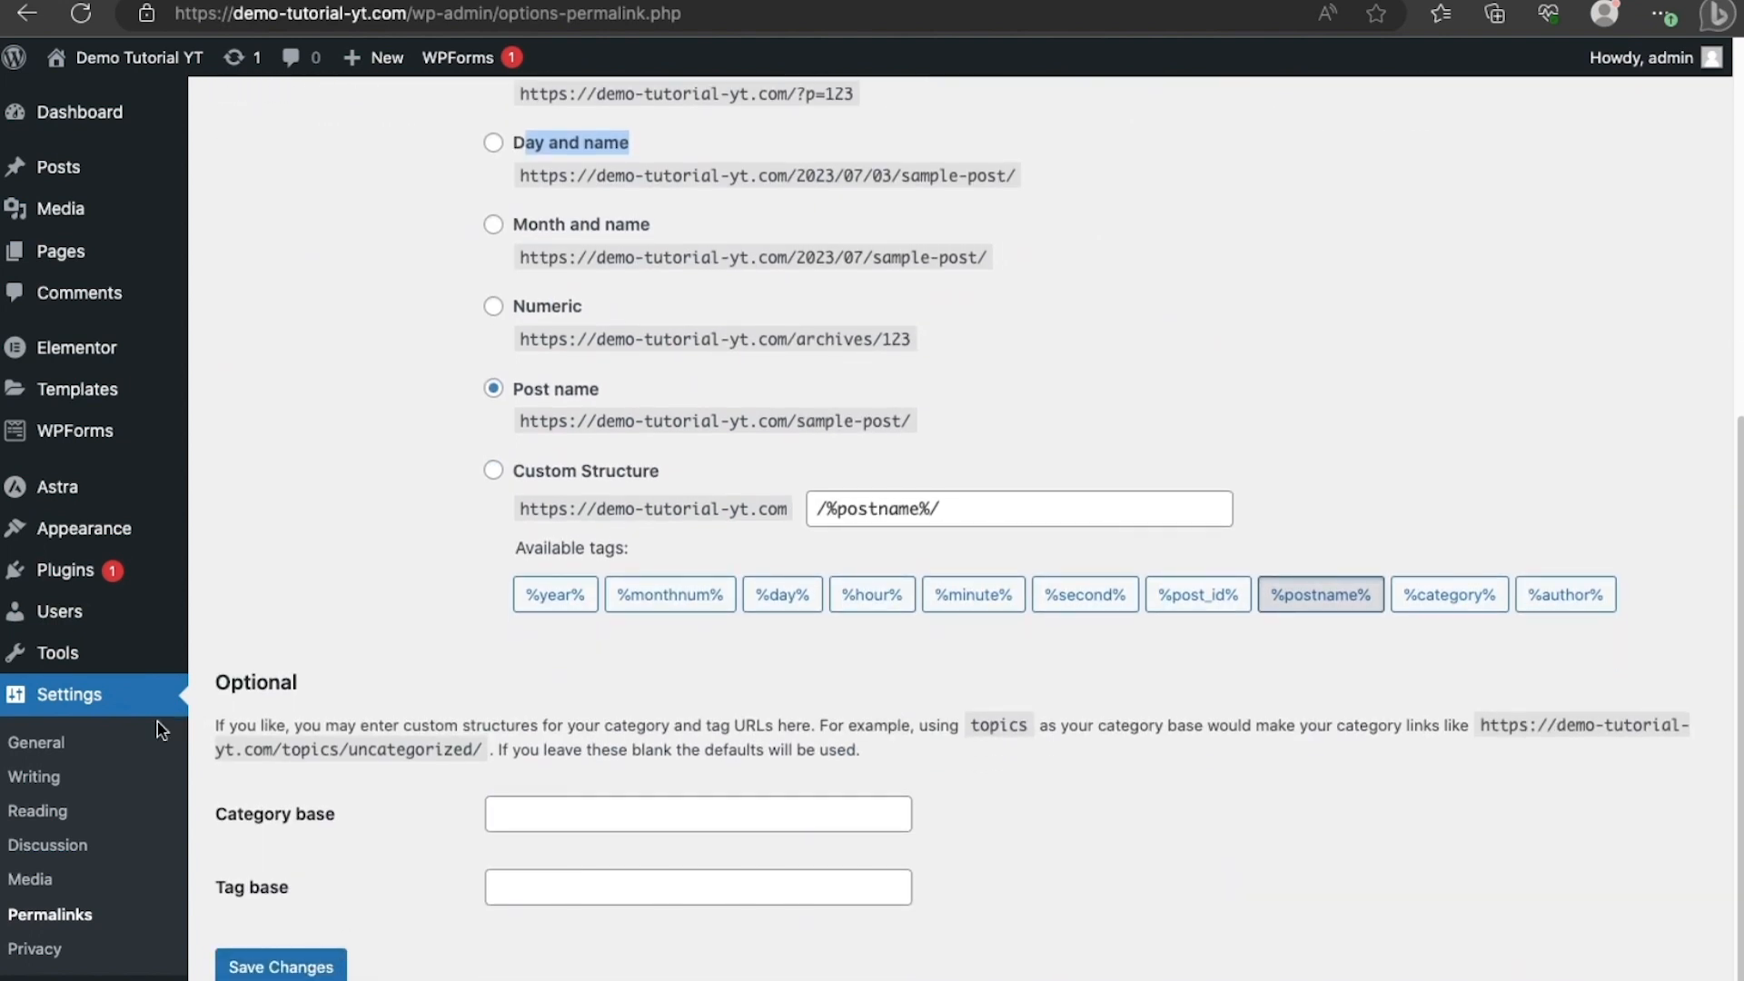
Open the General settings, review the site title, tagline and addresses, and allow anyone to register under Membership.
click(45, 753)
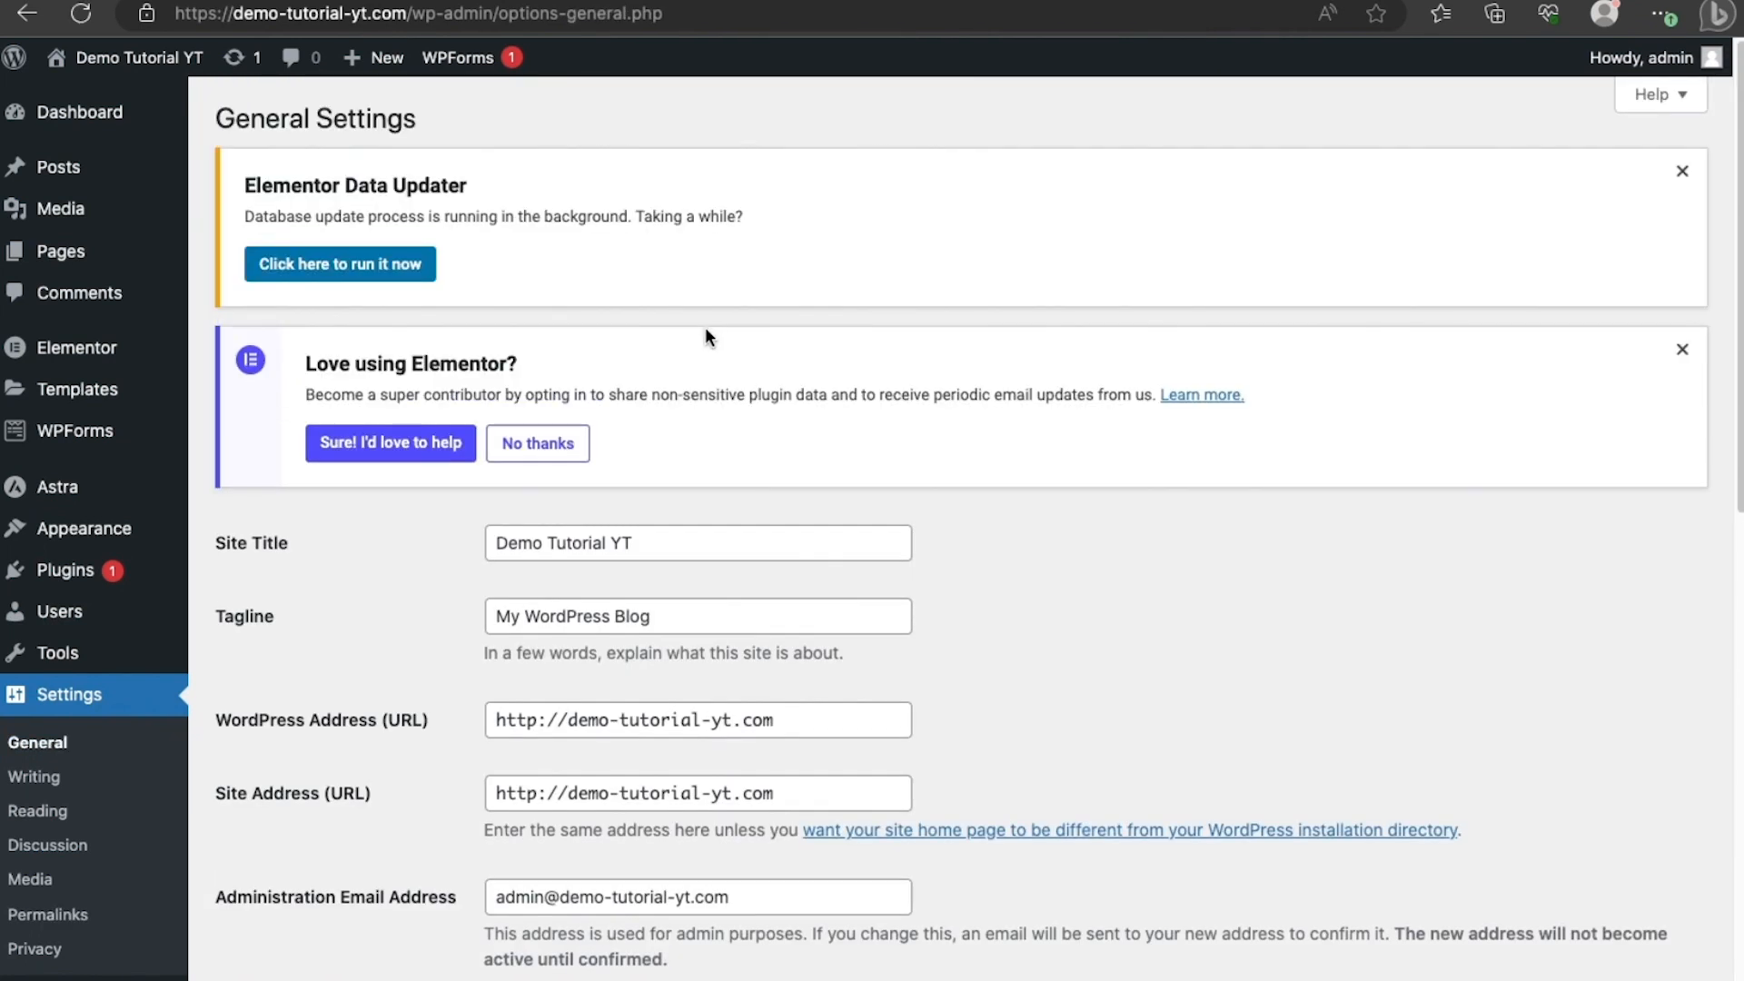
click(627, 614)
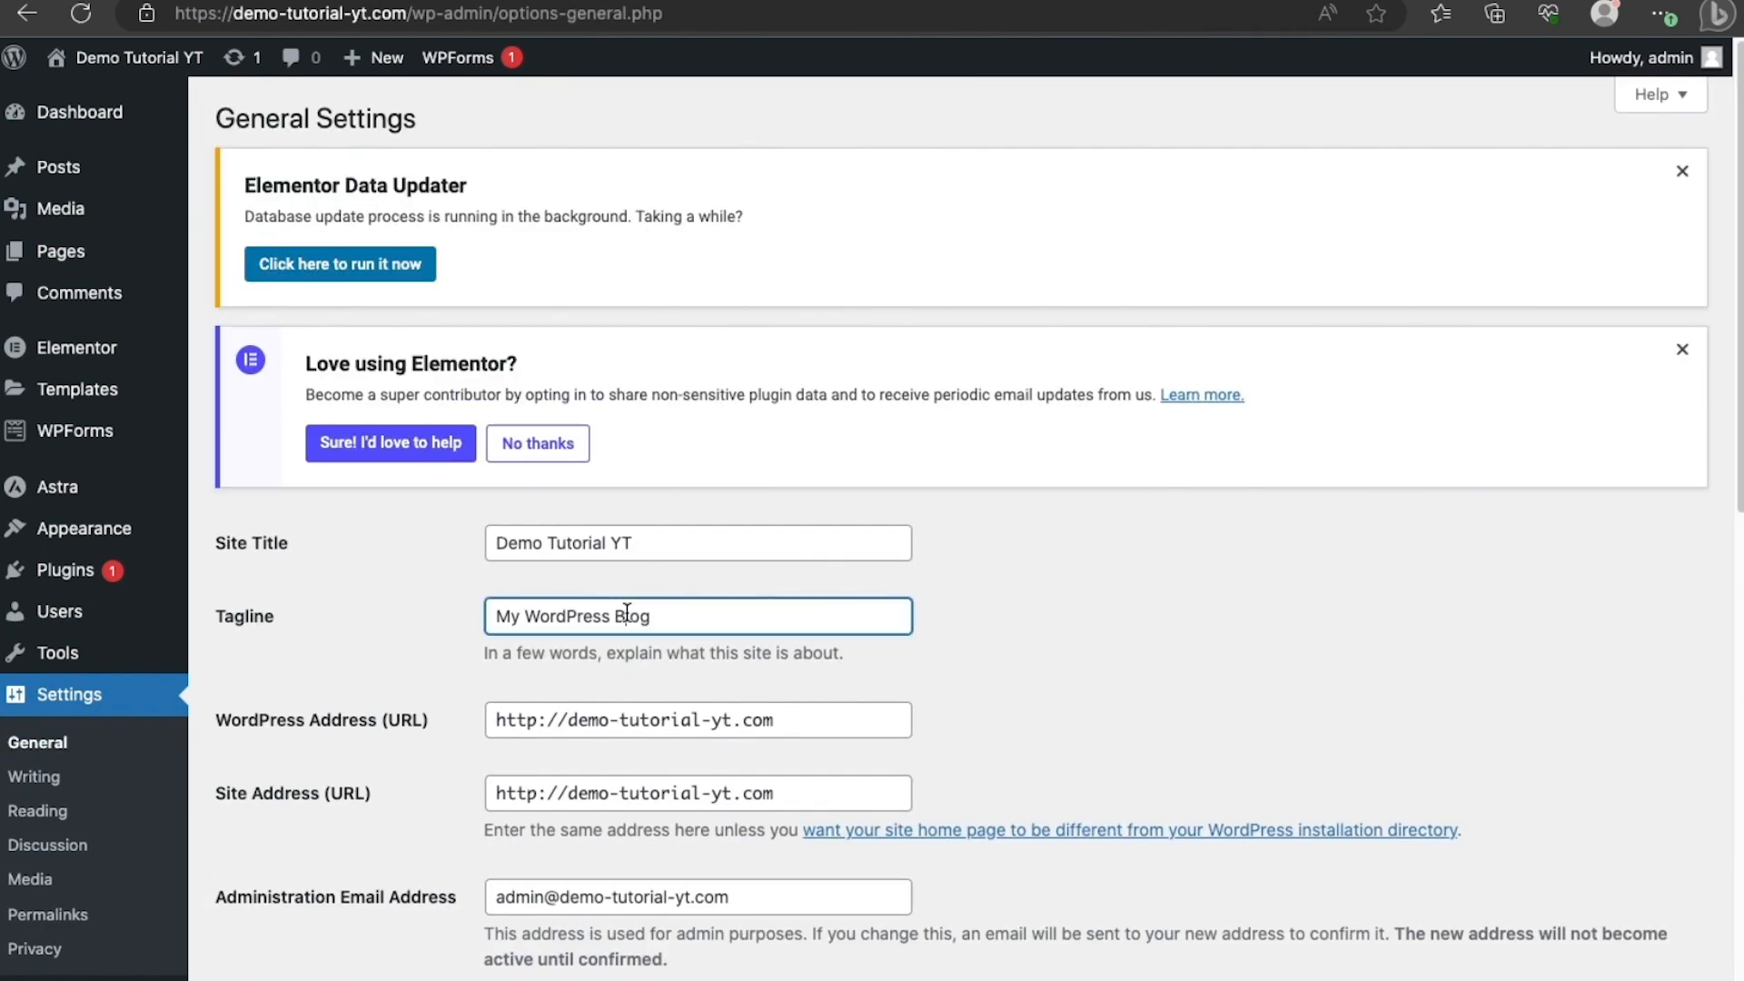
scroll(627, 614, down, 1)
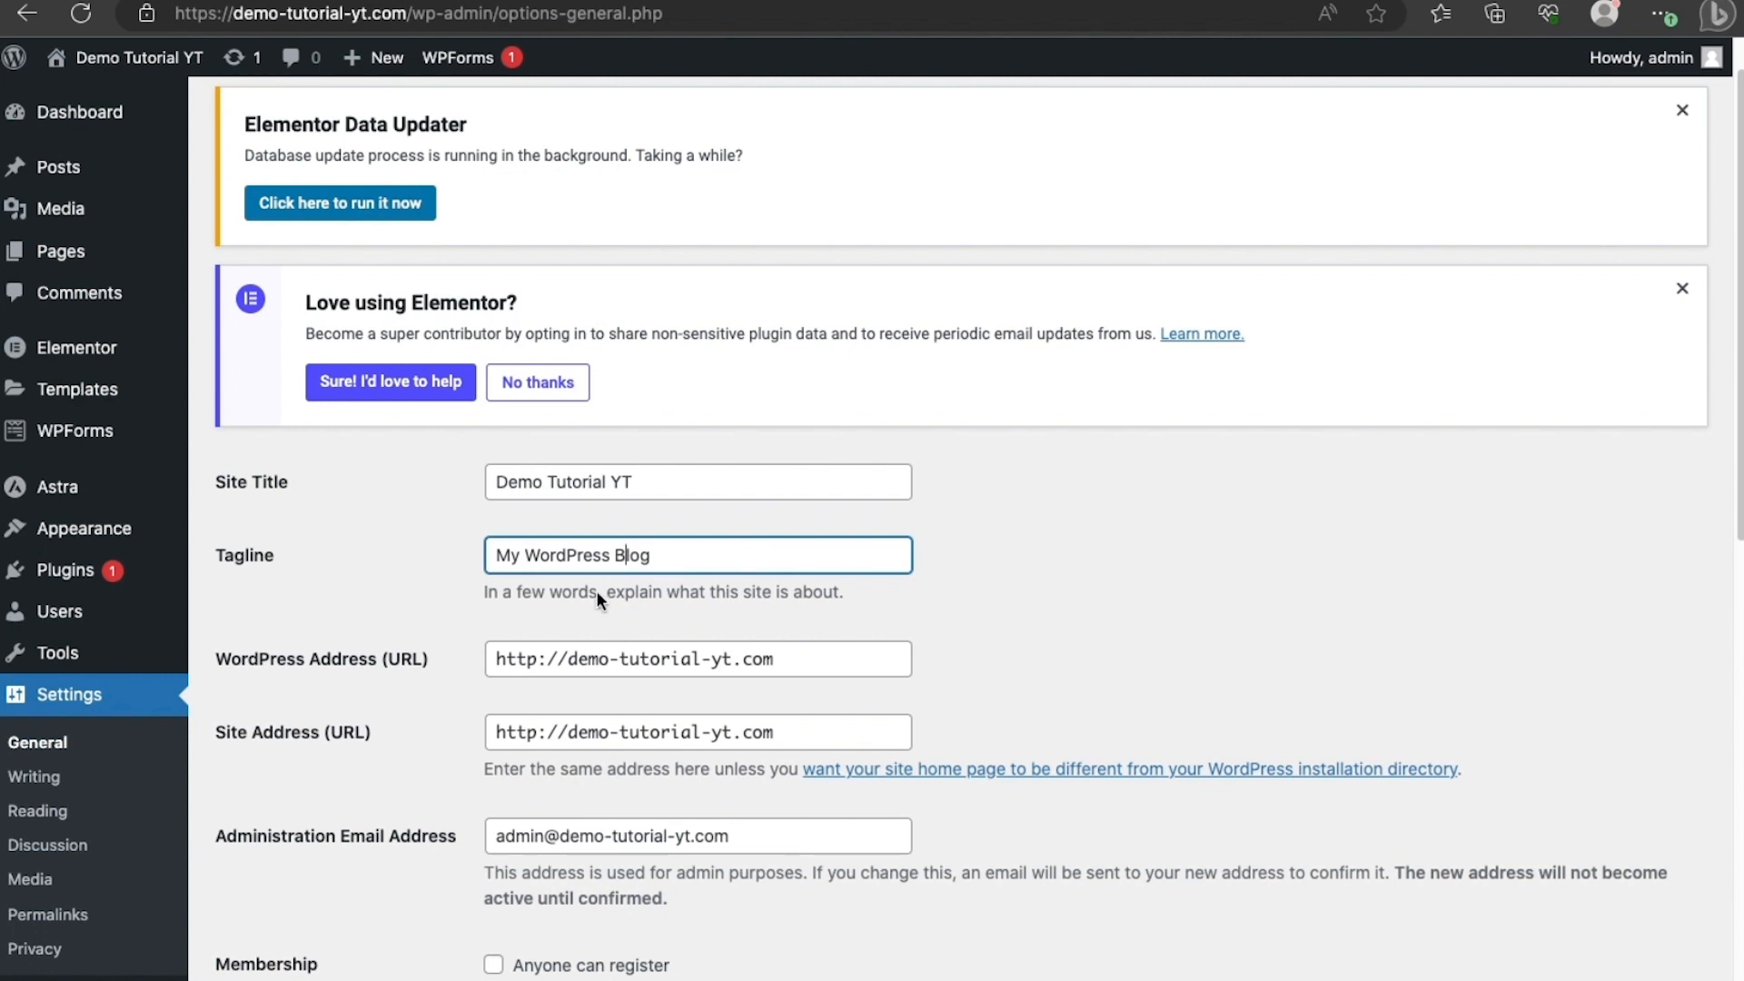
scroll(723, 647, down, 2)
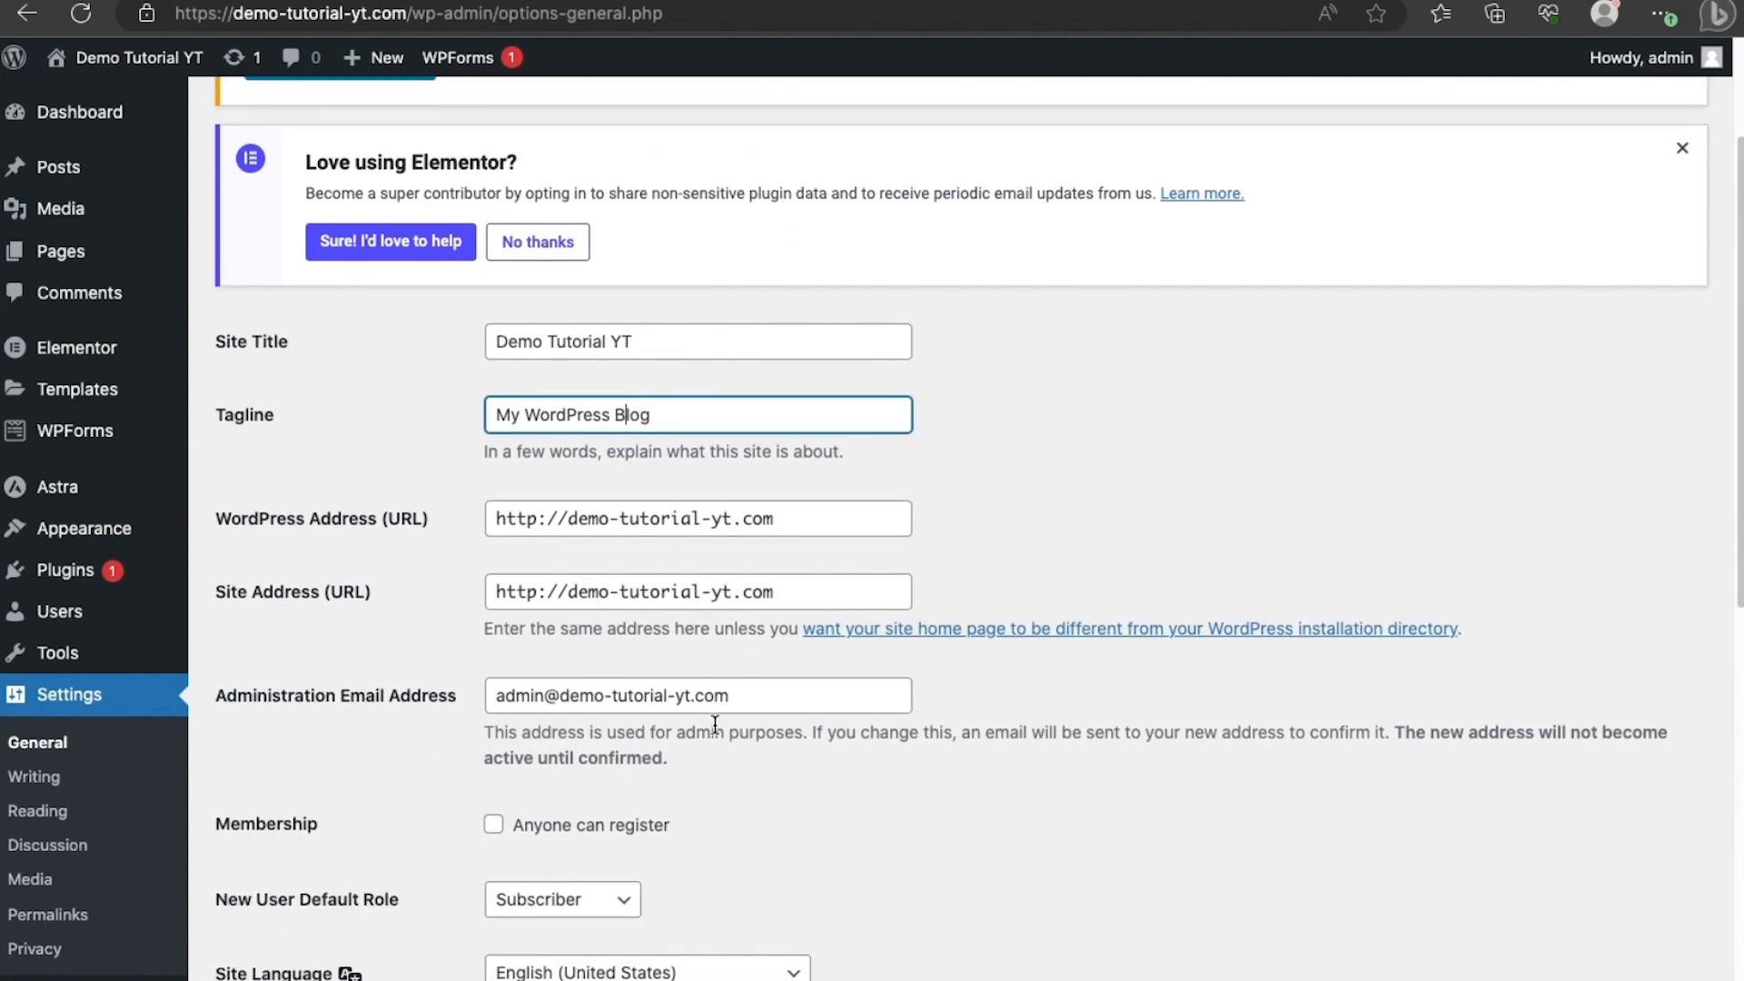
scroll(715, 725, down, 2)
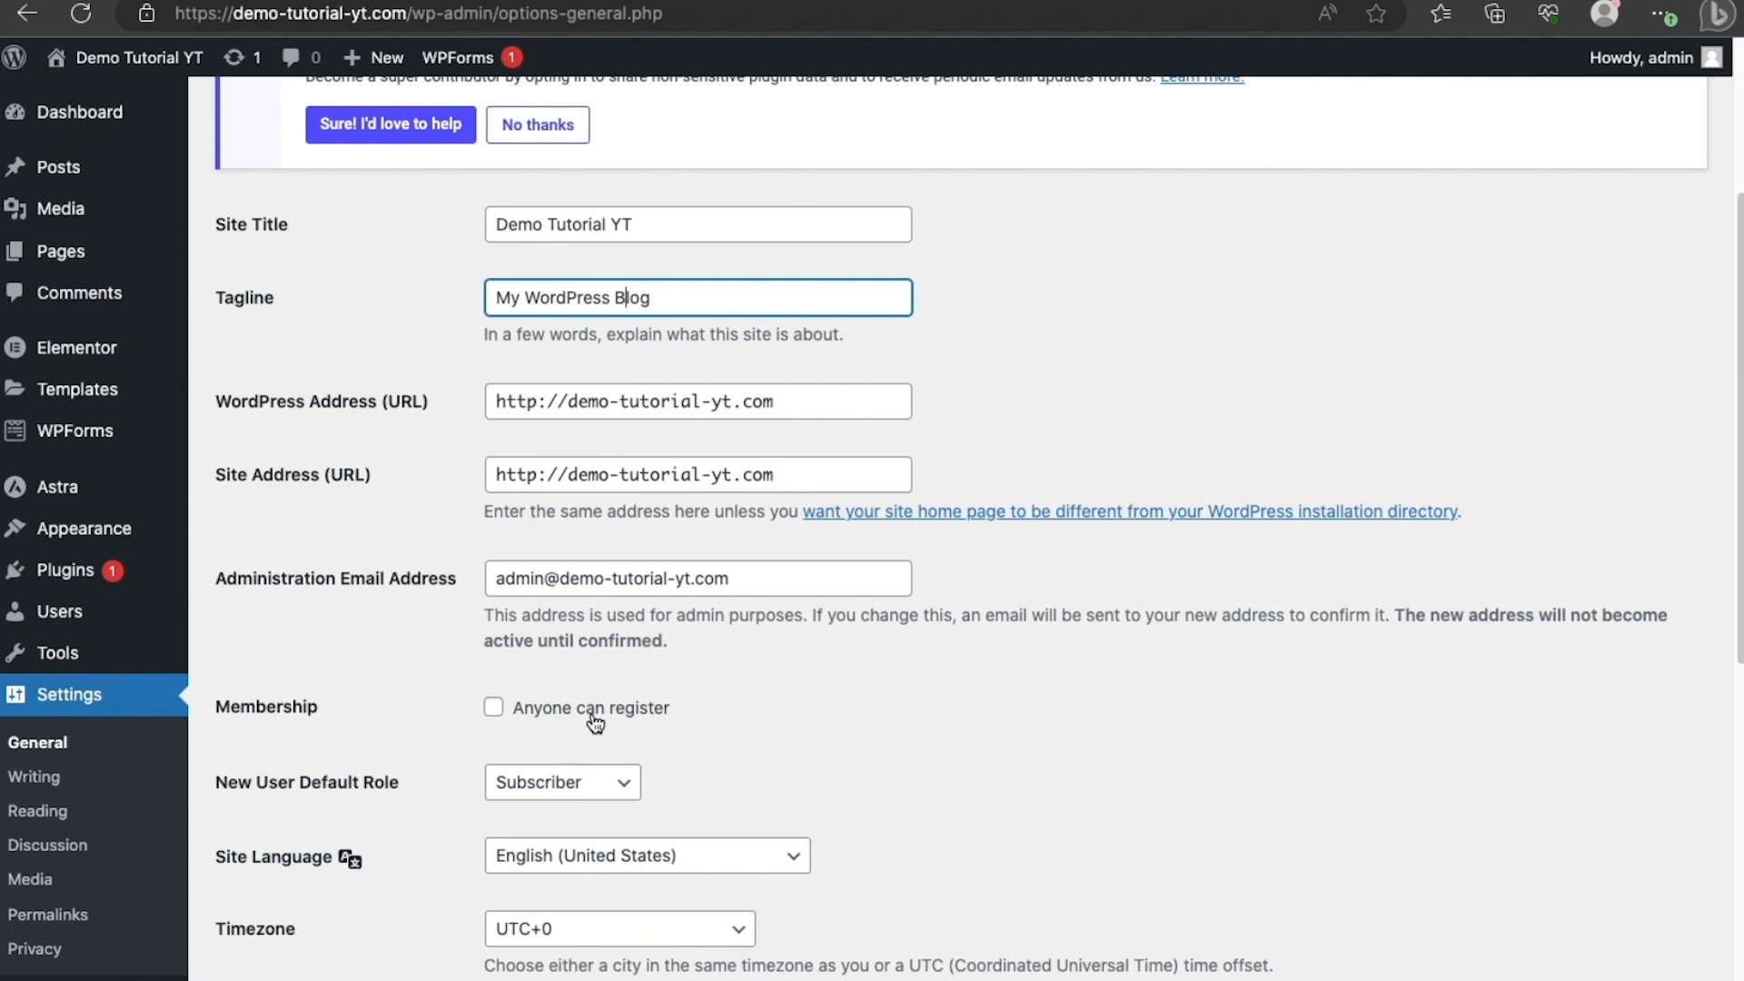
click(494, 707)
scroll(496, 711, down, 2)
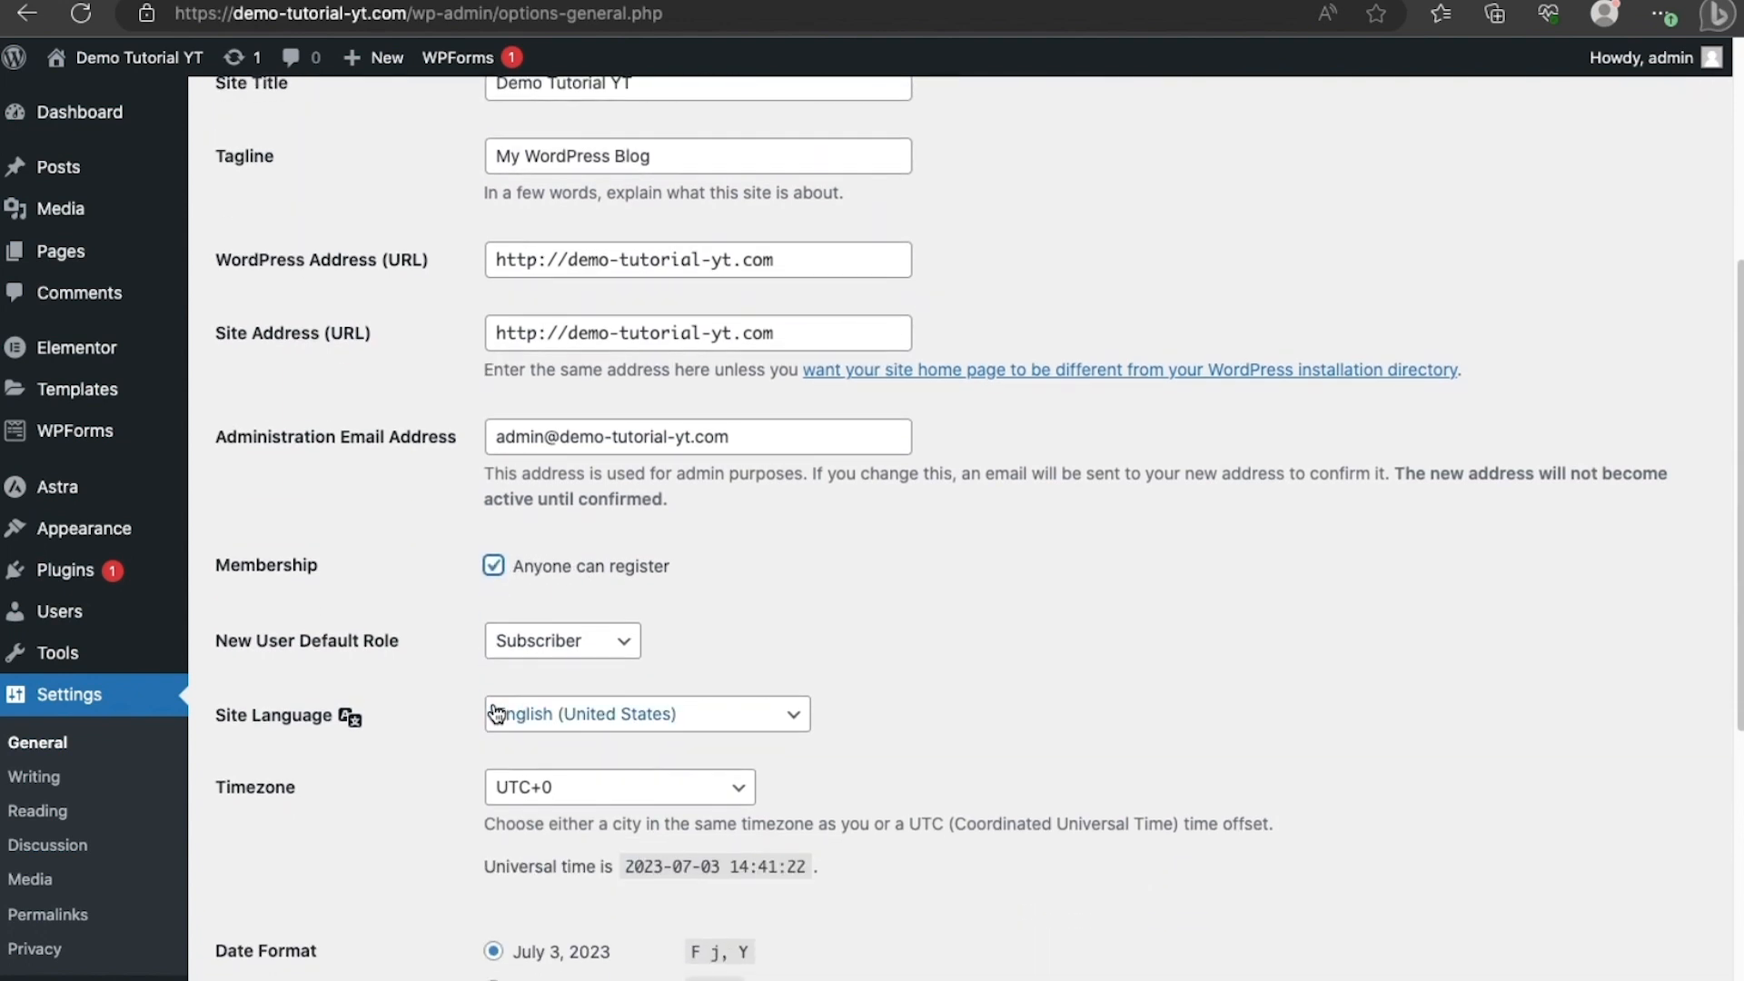
Keep Subscriber as the new user default role and save the general settings.
click(570, 652)
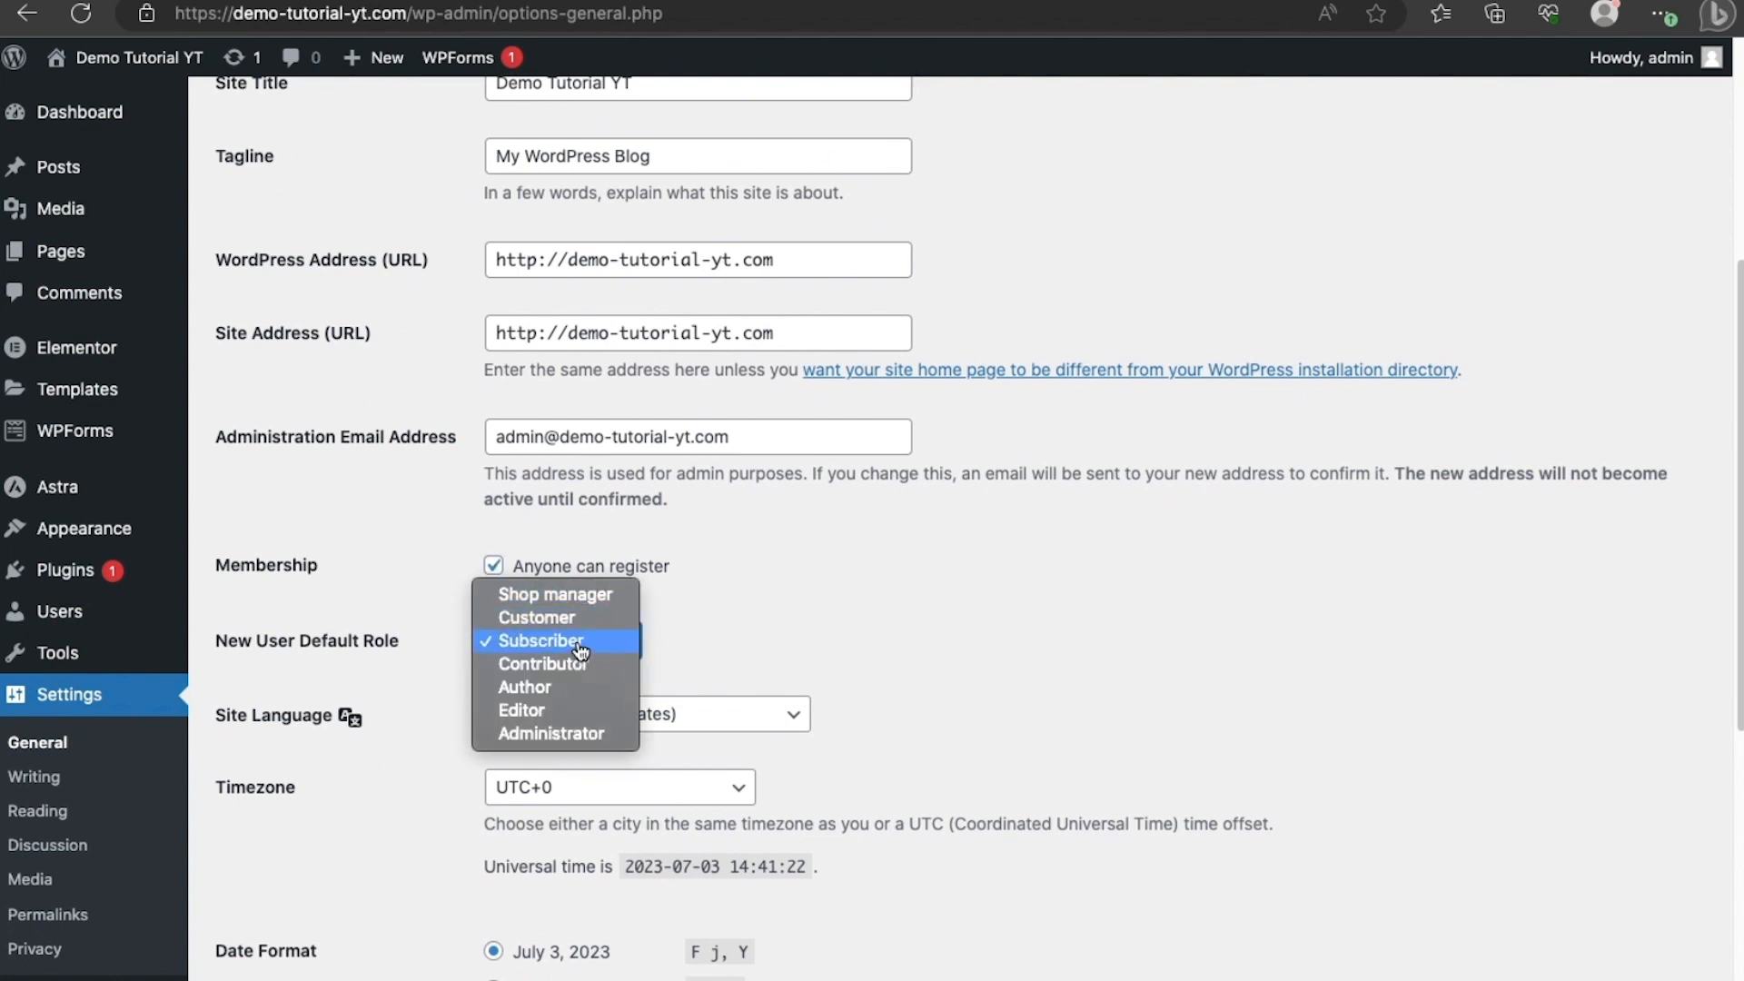
click(579, 651)
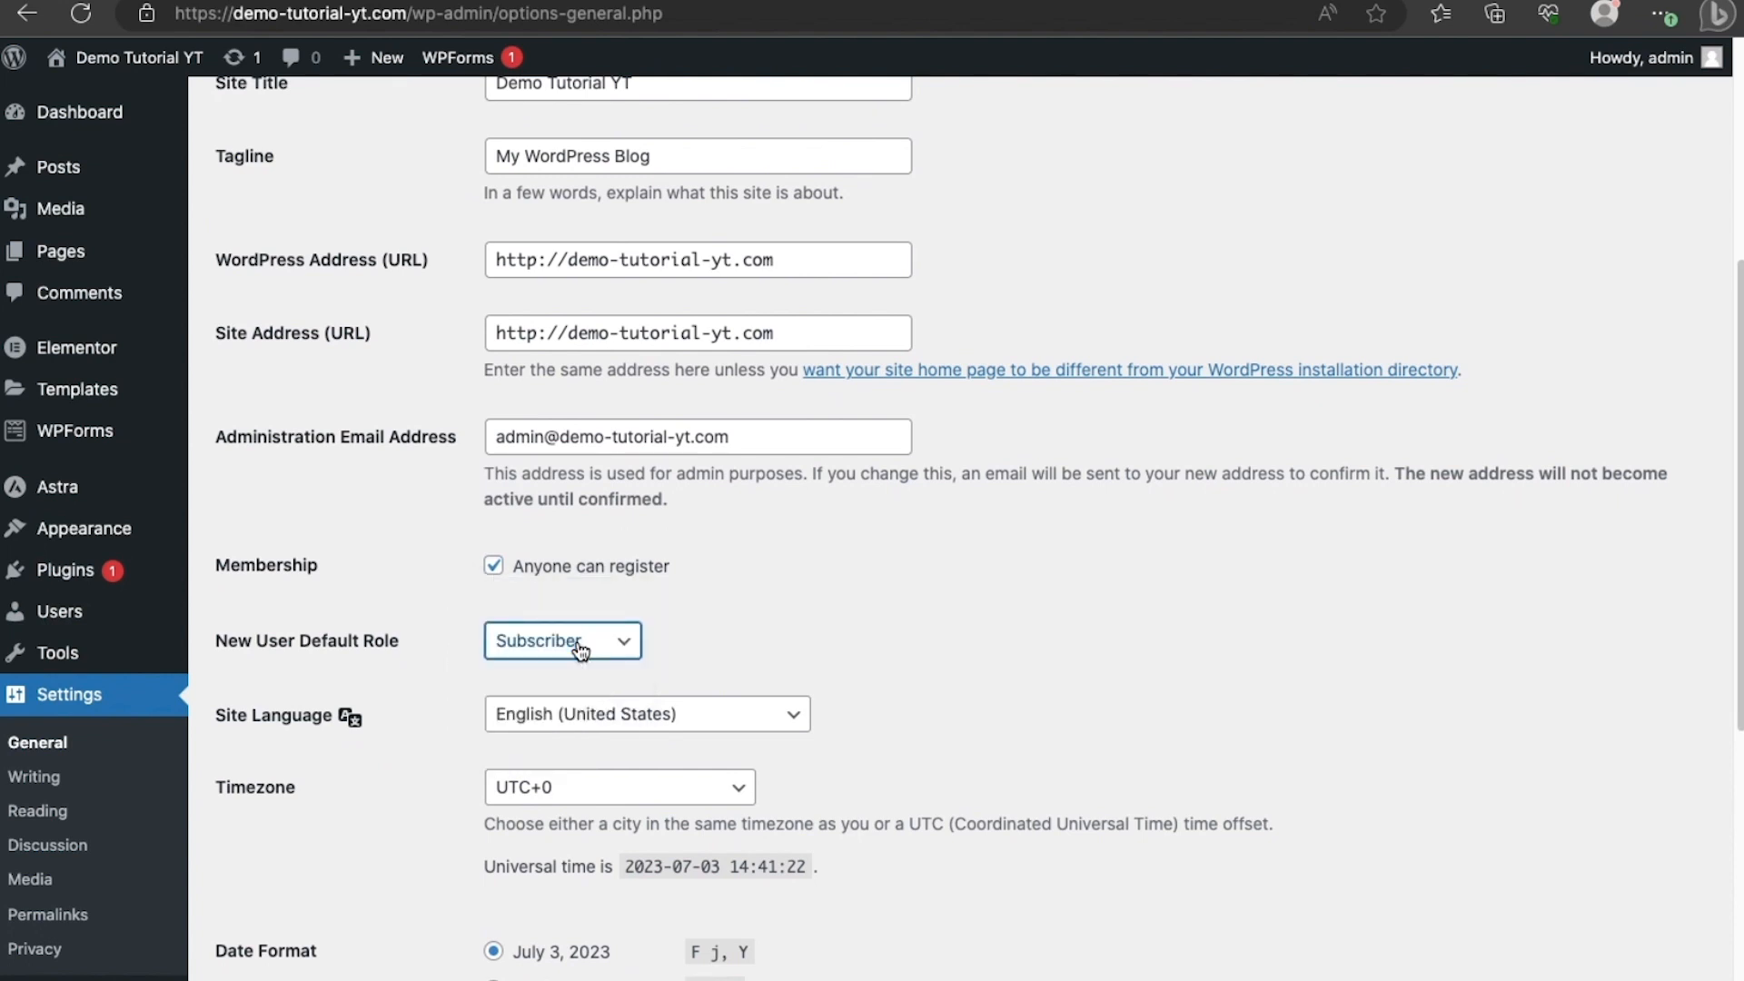
scroll(580, 651, down, 1)
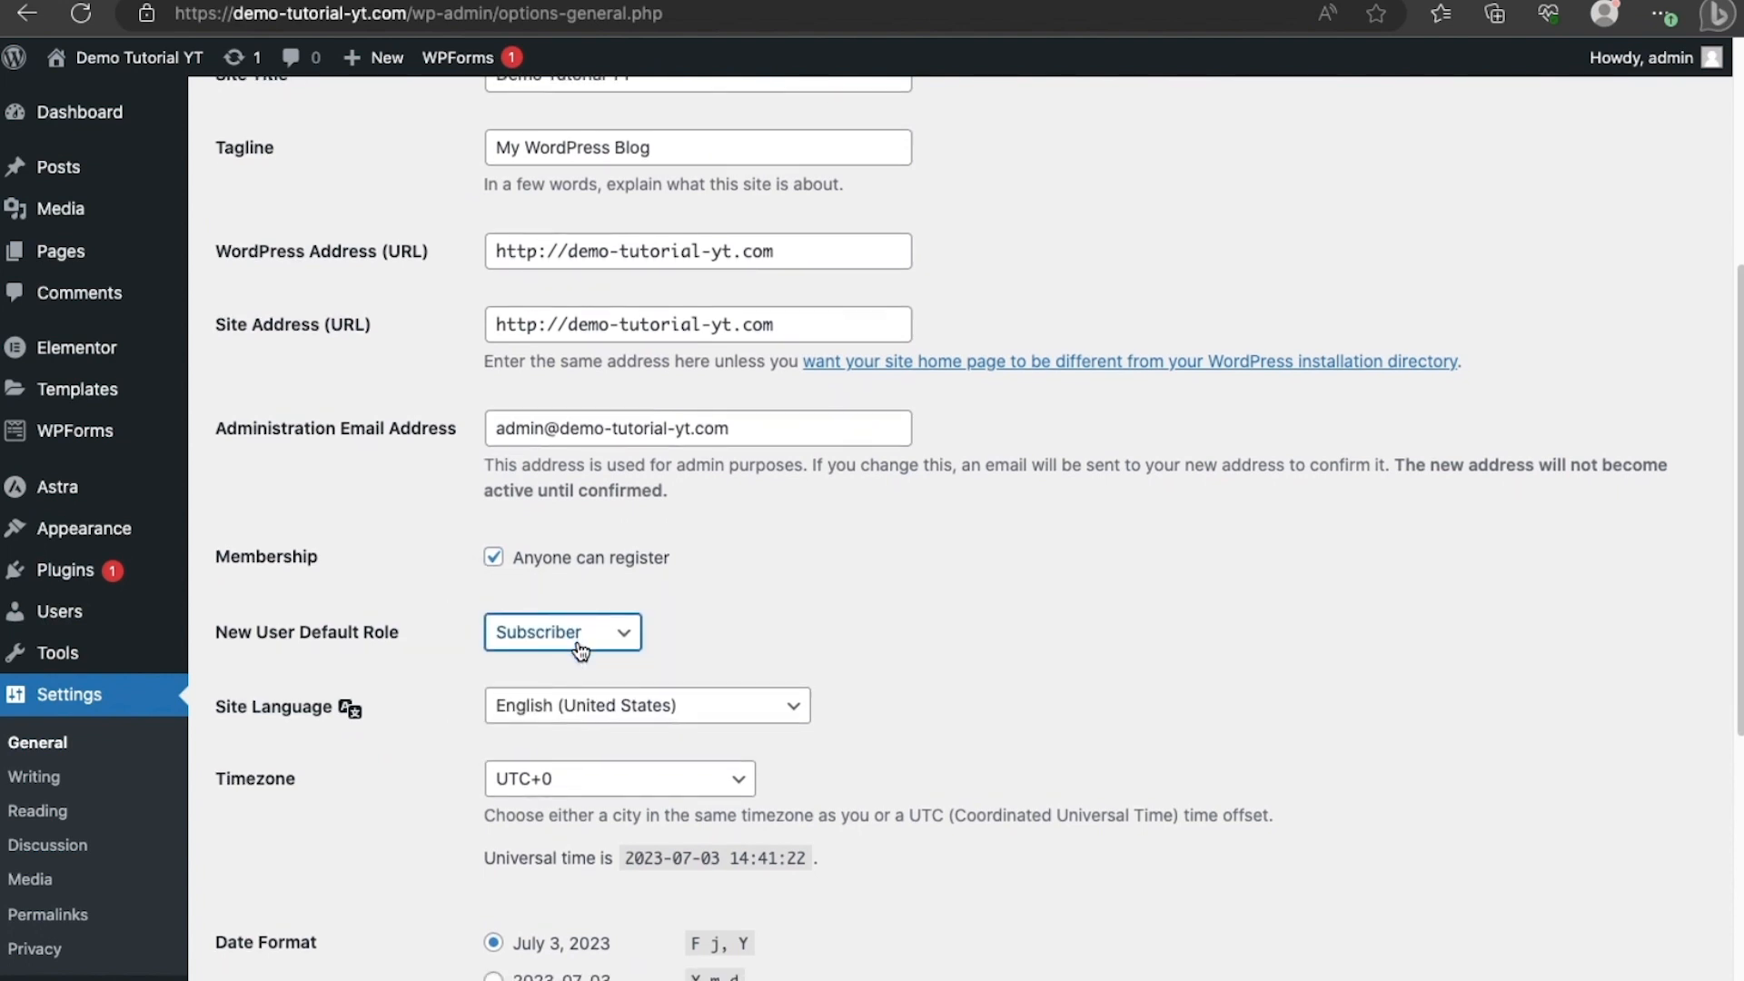
scroll(582, 650, down, 1)
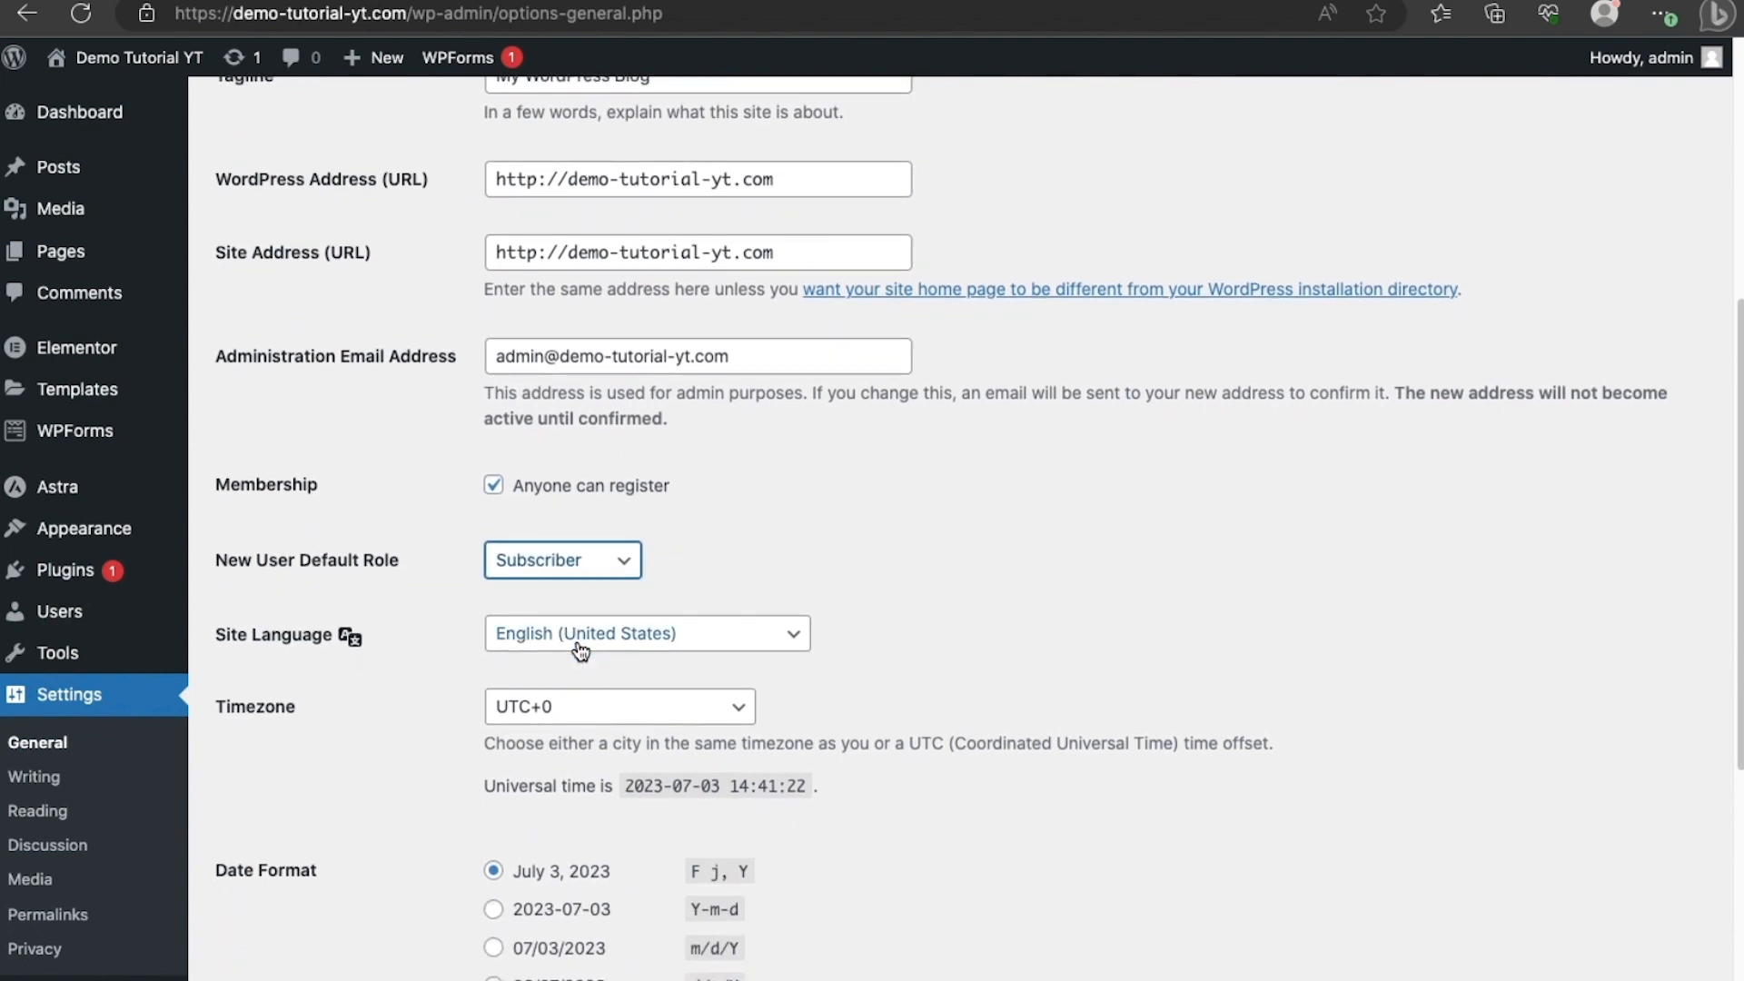
scroll(581, 650, down, 6)
click(309, 911)
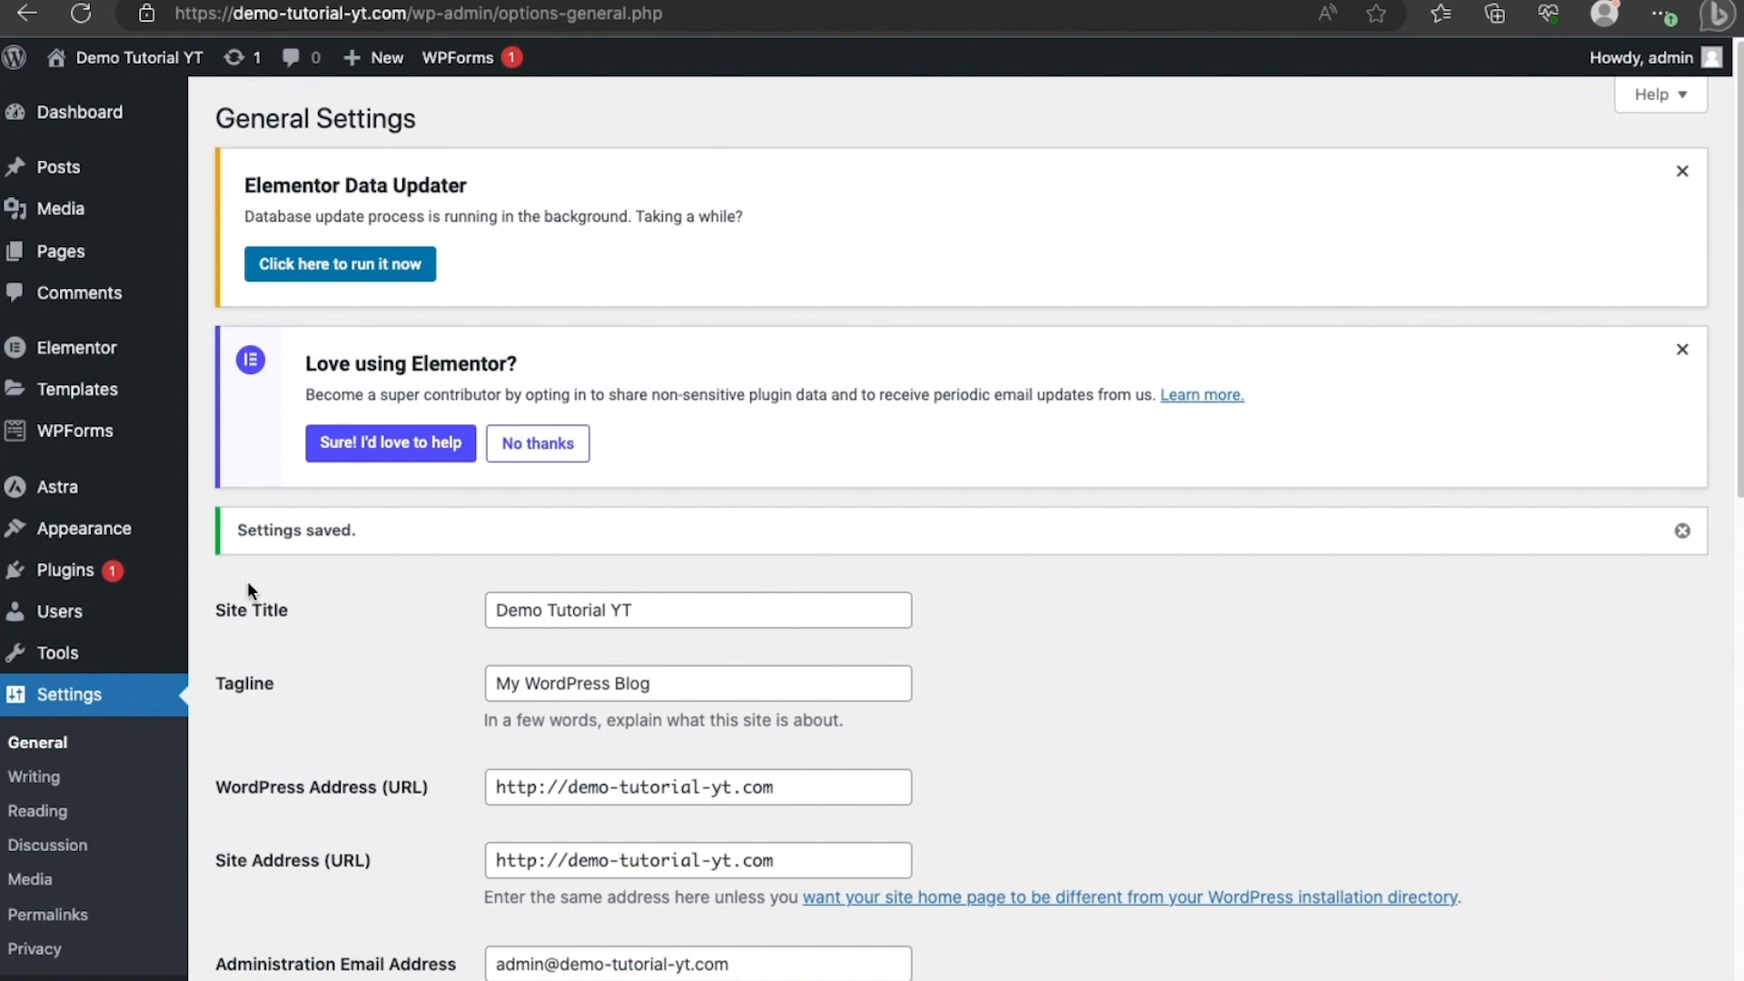
Search the plugin directory for "astra starter sites", and install and activate the Starter Templates plugin by Brainstorm Force.
mouse_move(110, 561)
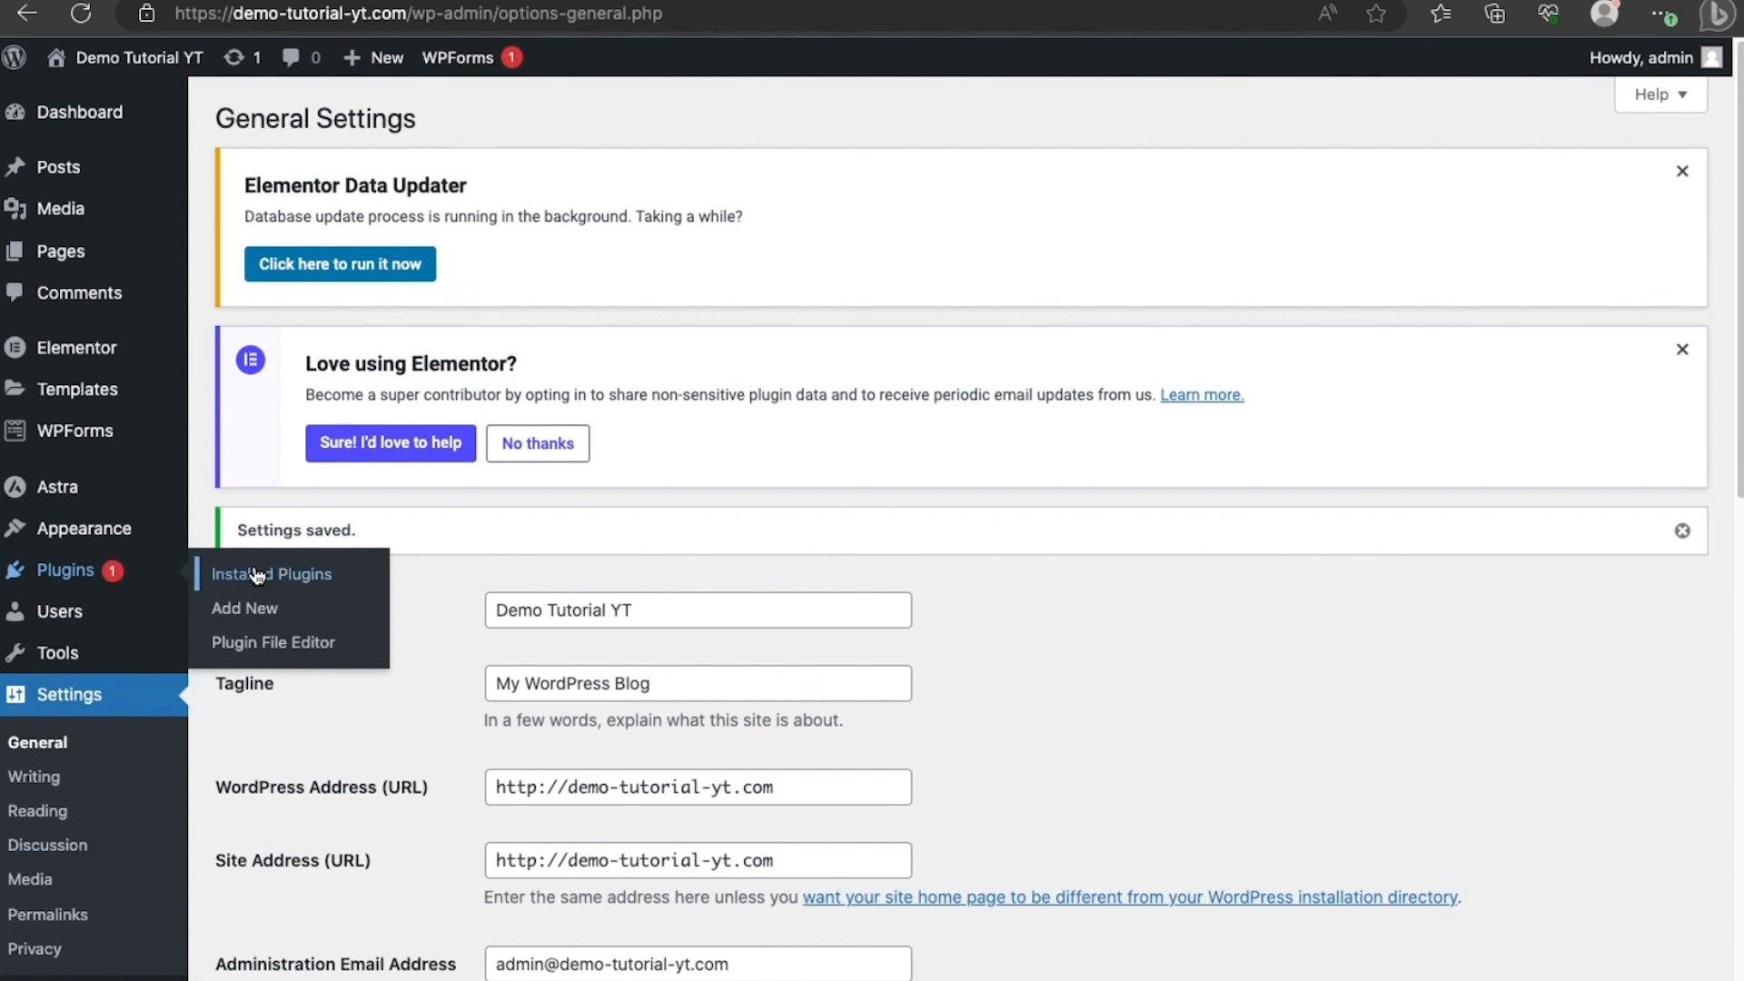
click(266, 608)
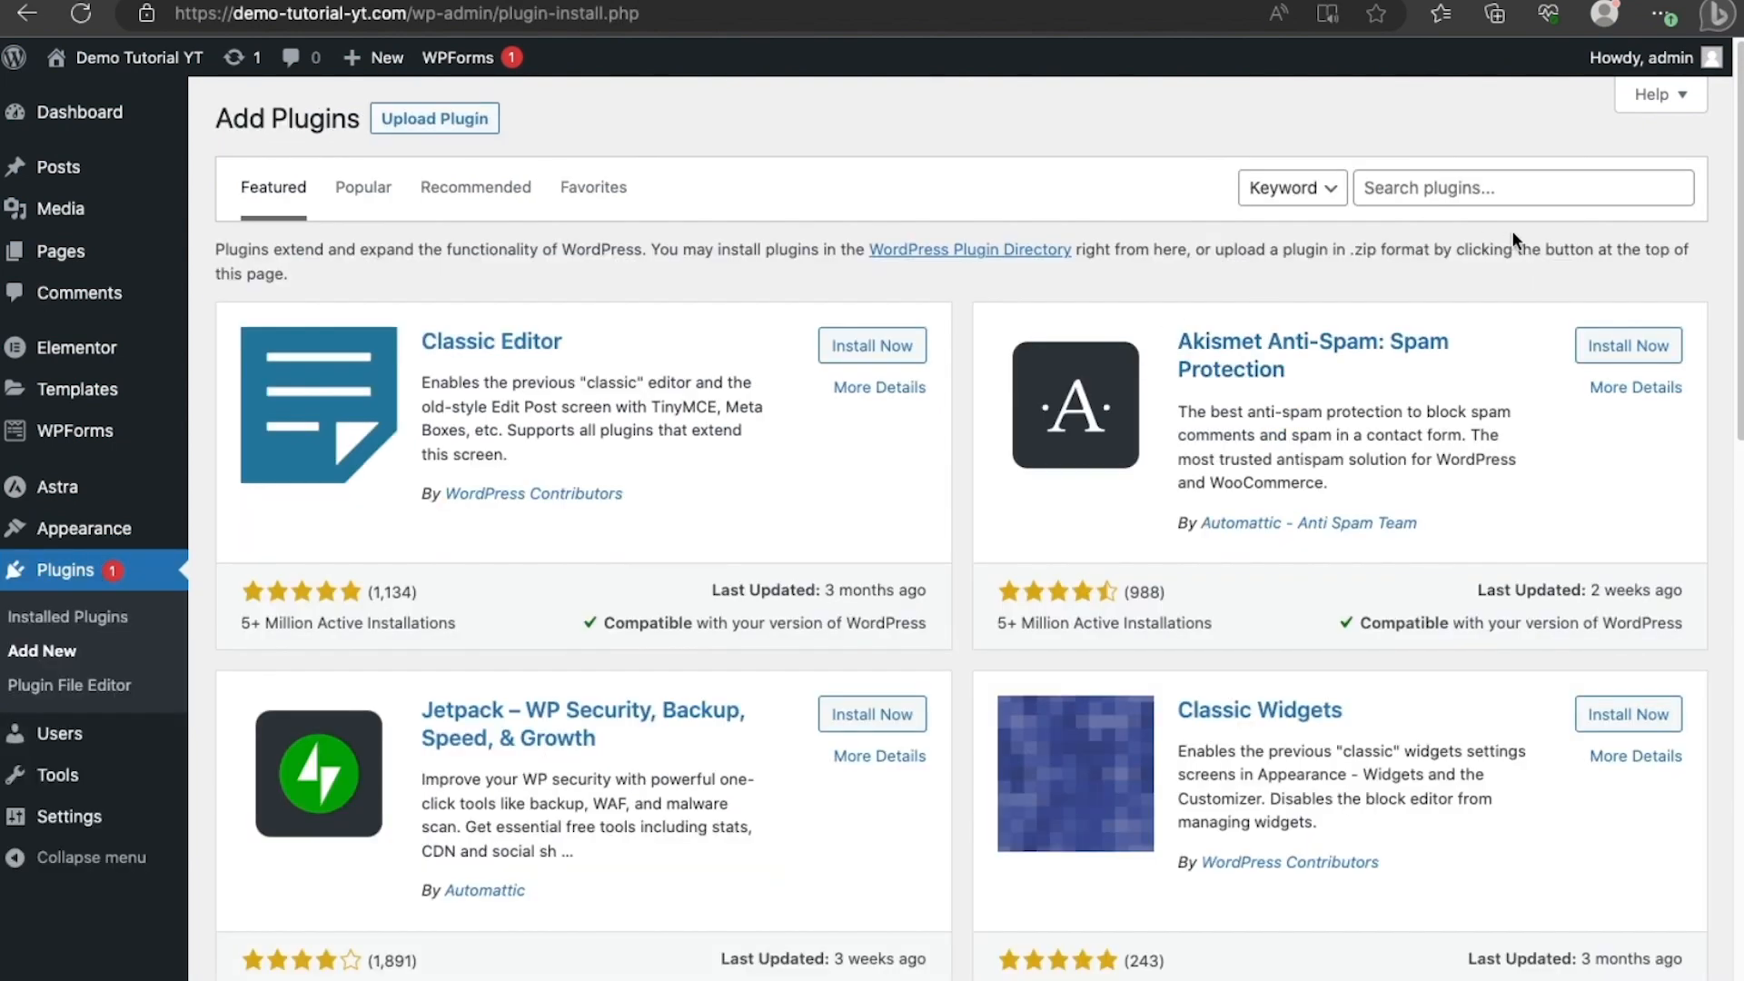
click(1464, 188)
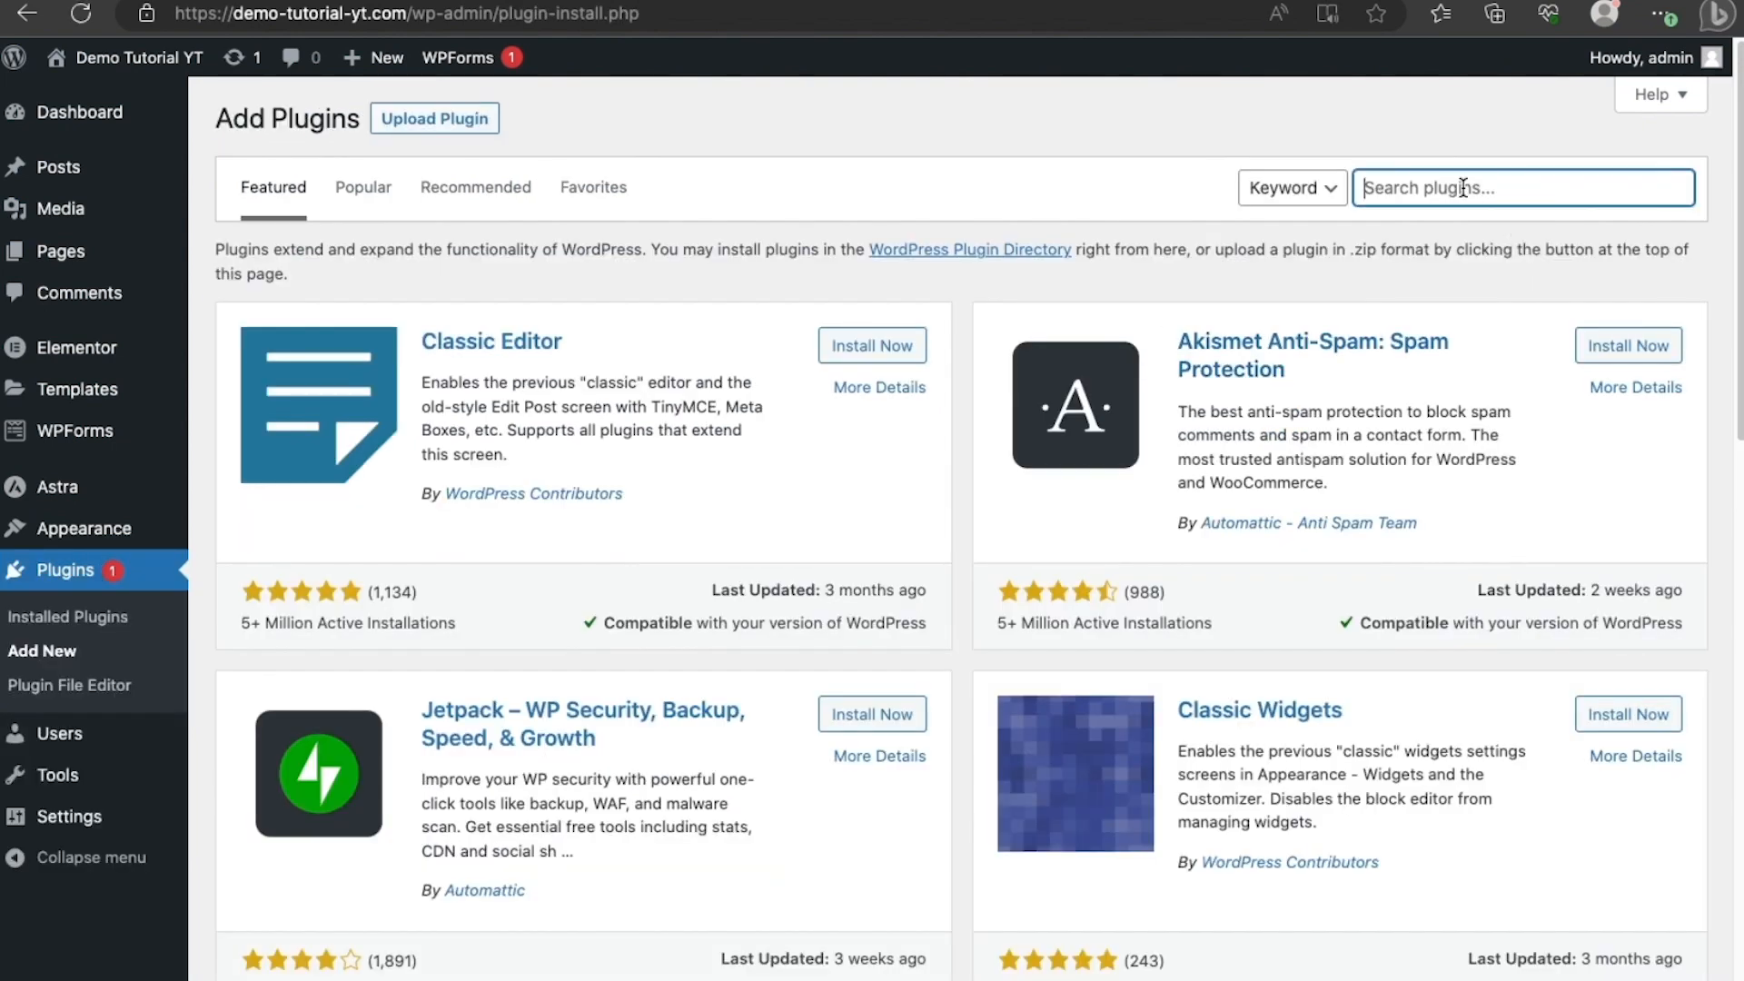
text(astra starter)
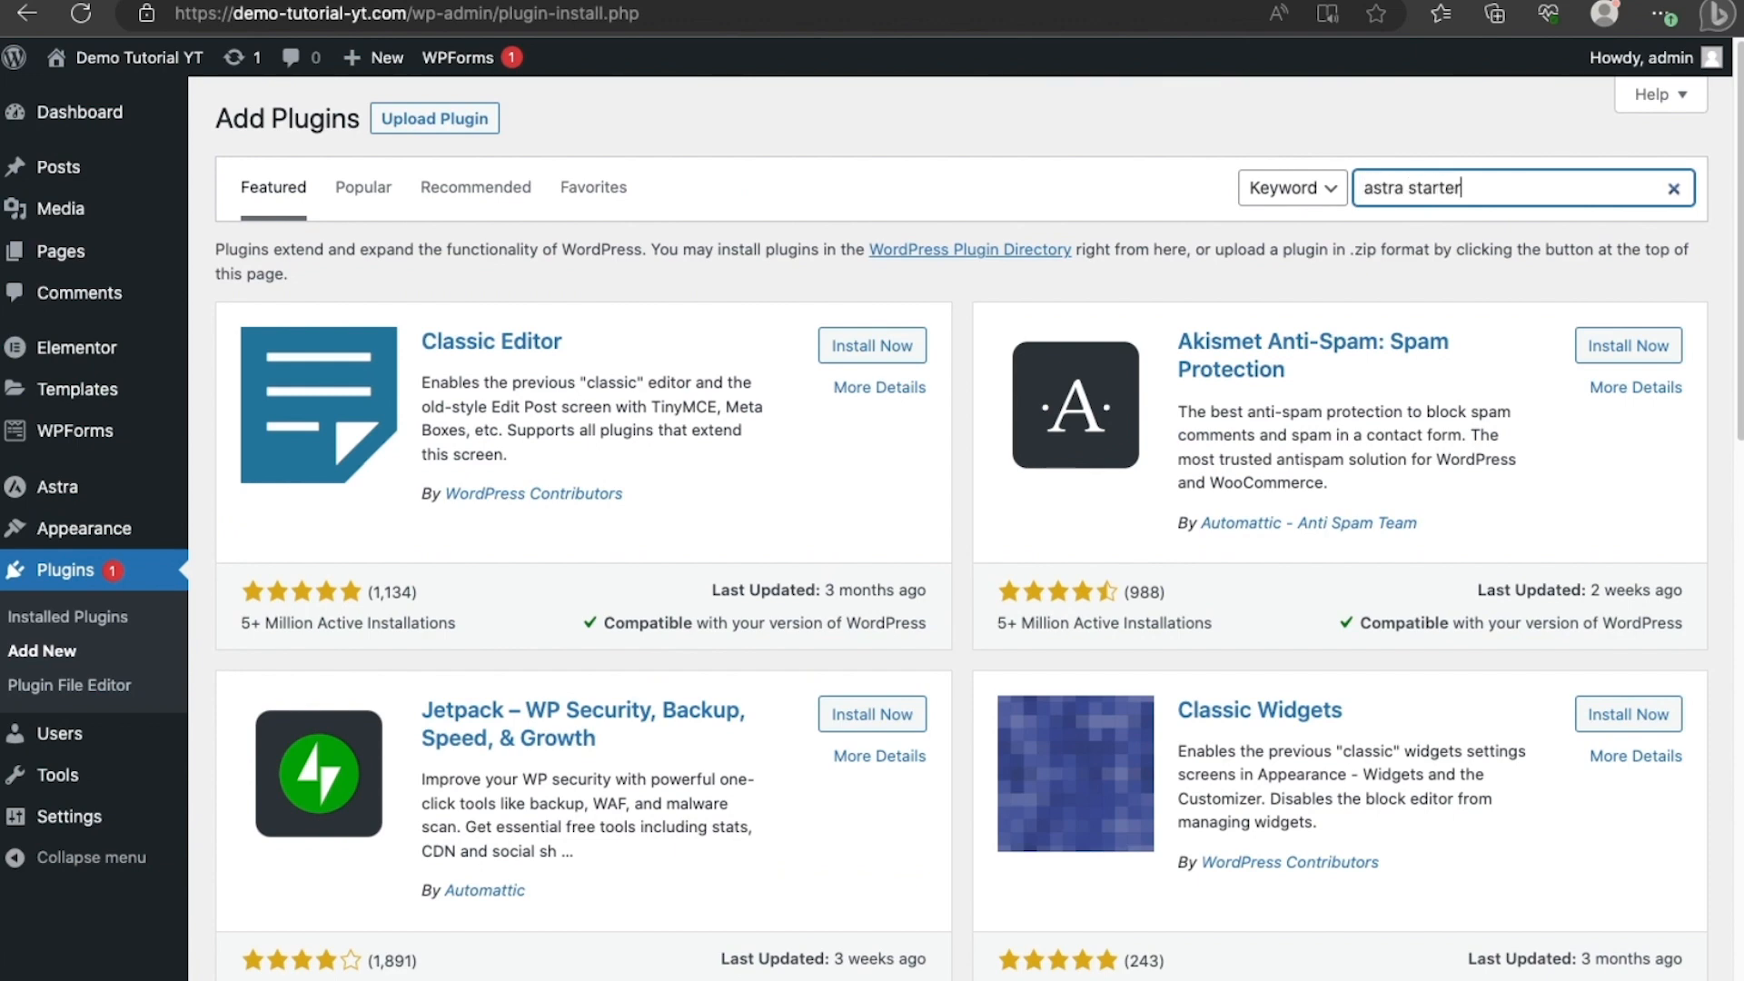
text( sites)
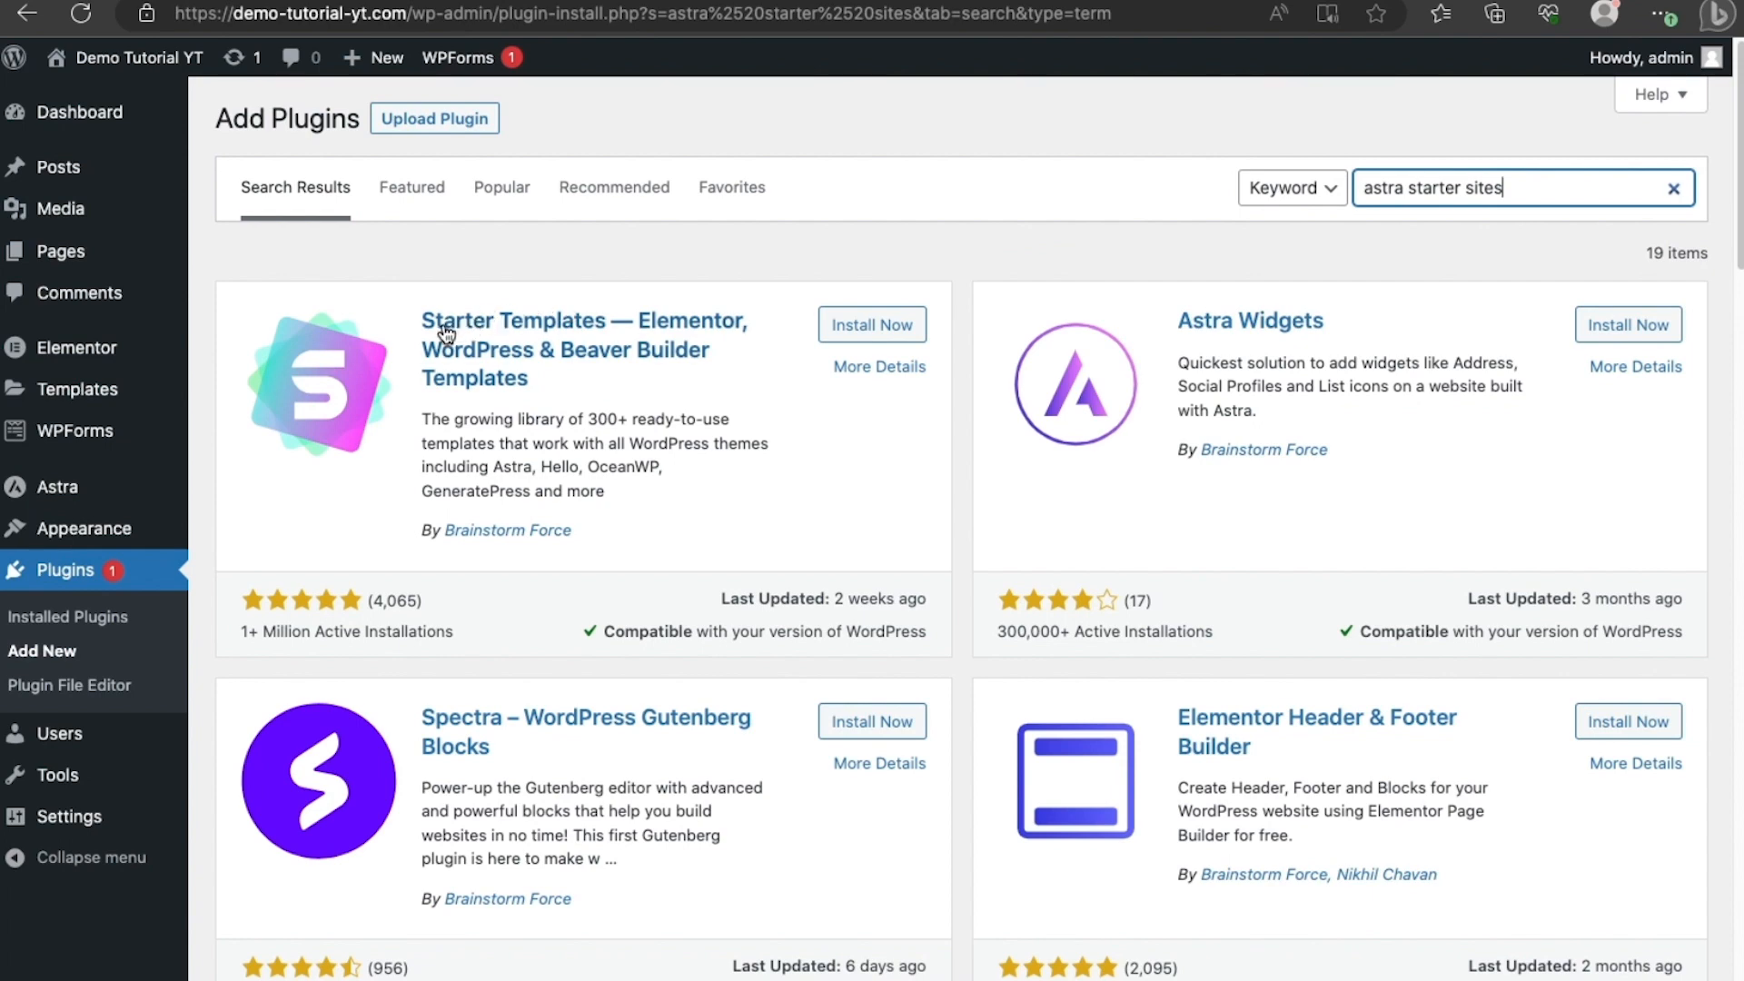
click(874, 325)
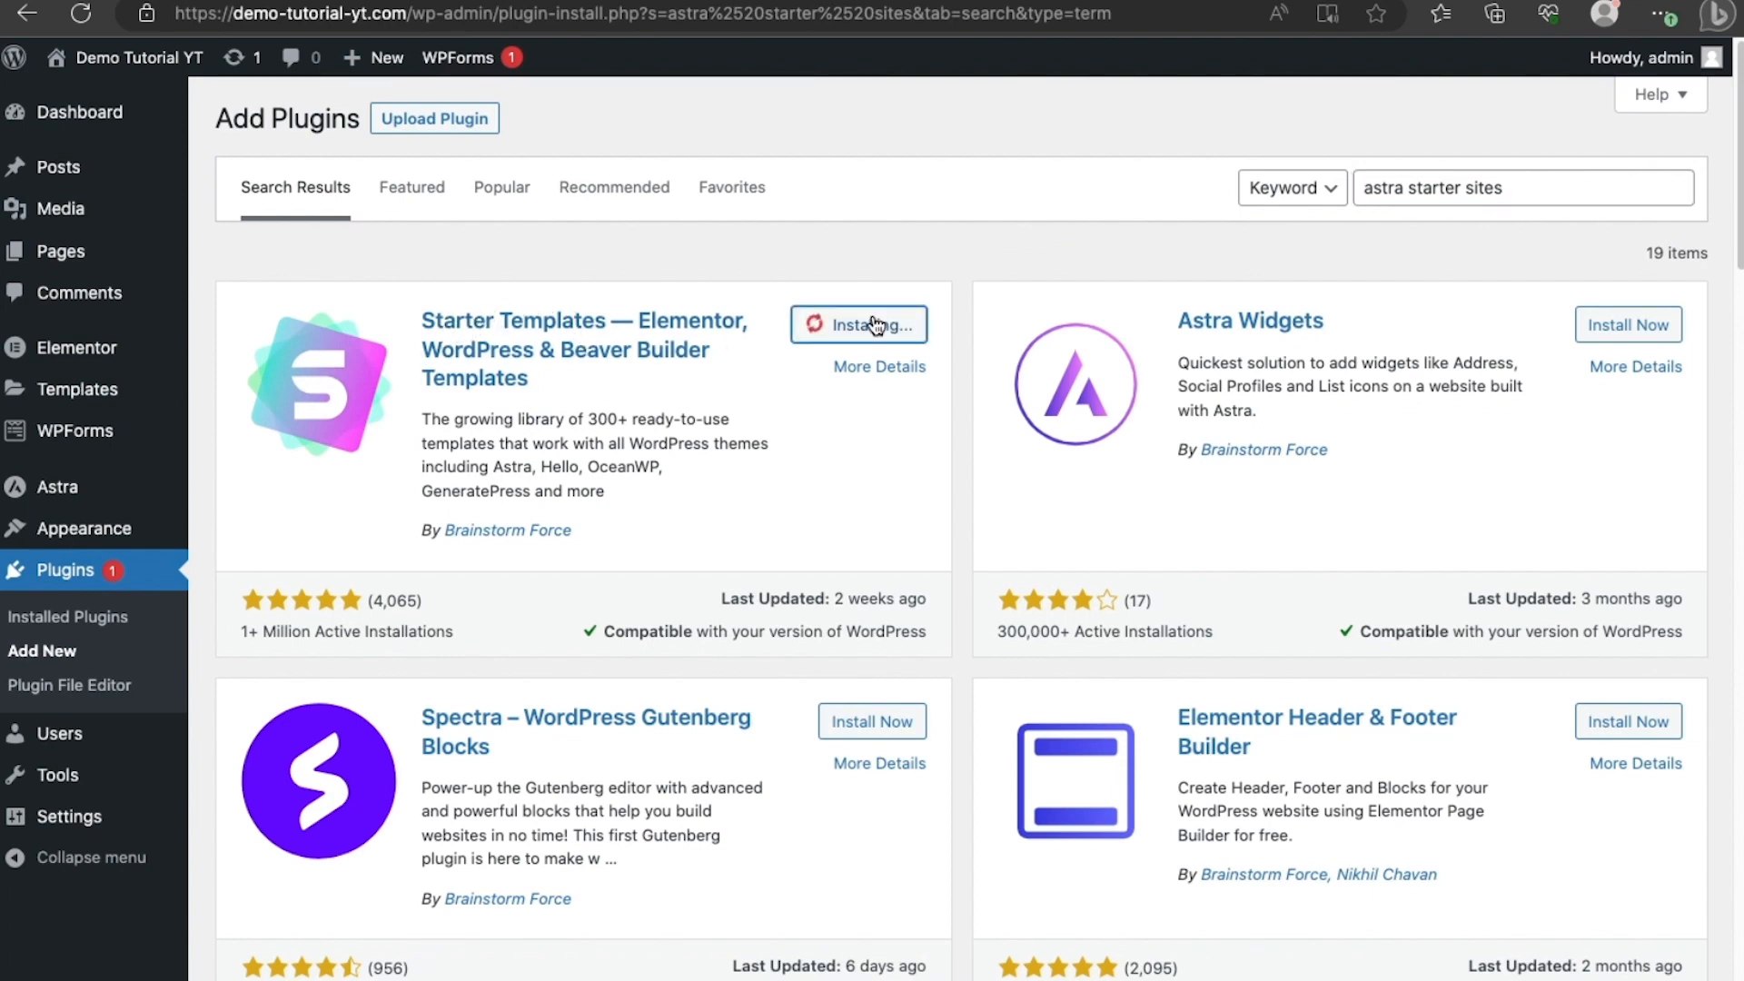
click(898, 329)
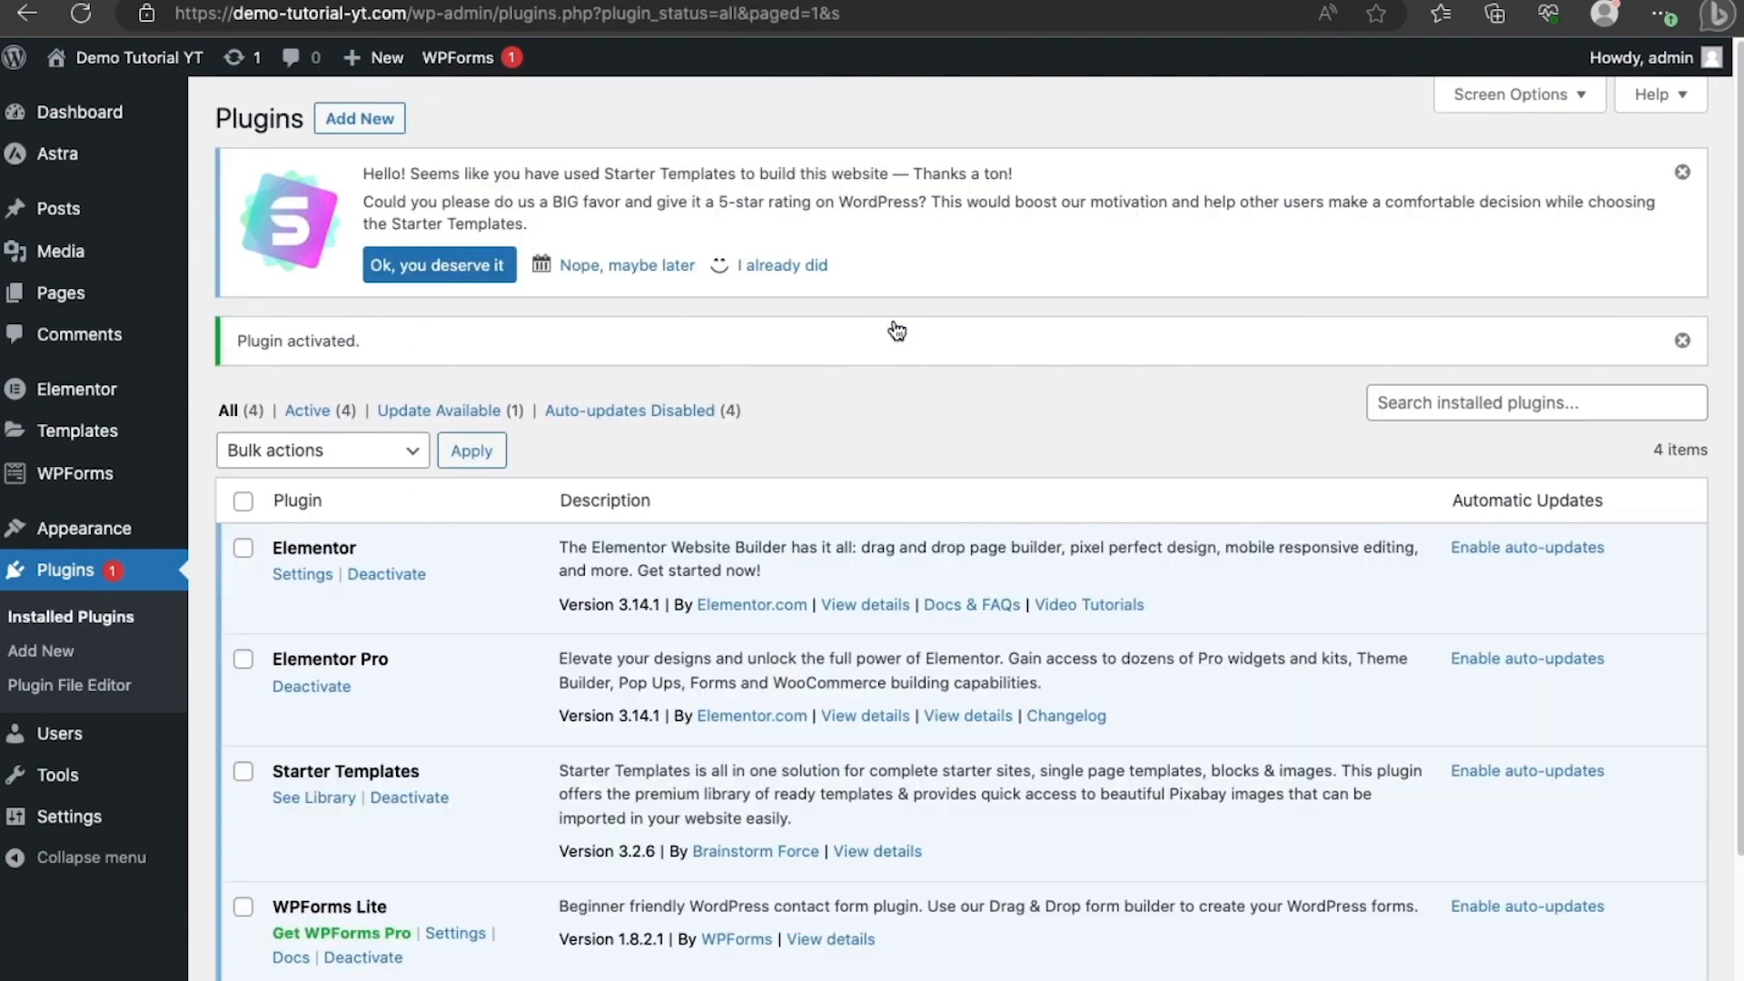
Open the installed themes overview and review the available themes, including Astra.
mouse_move(148, 525)
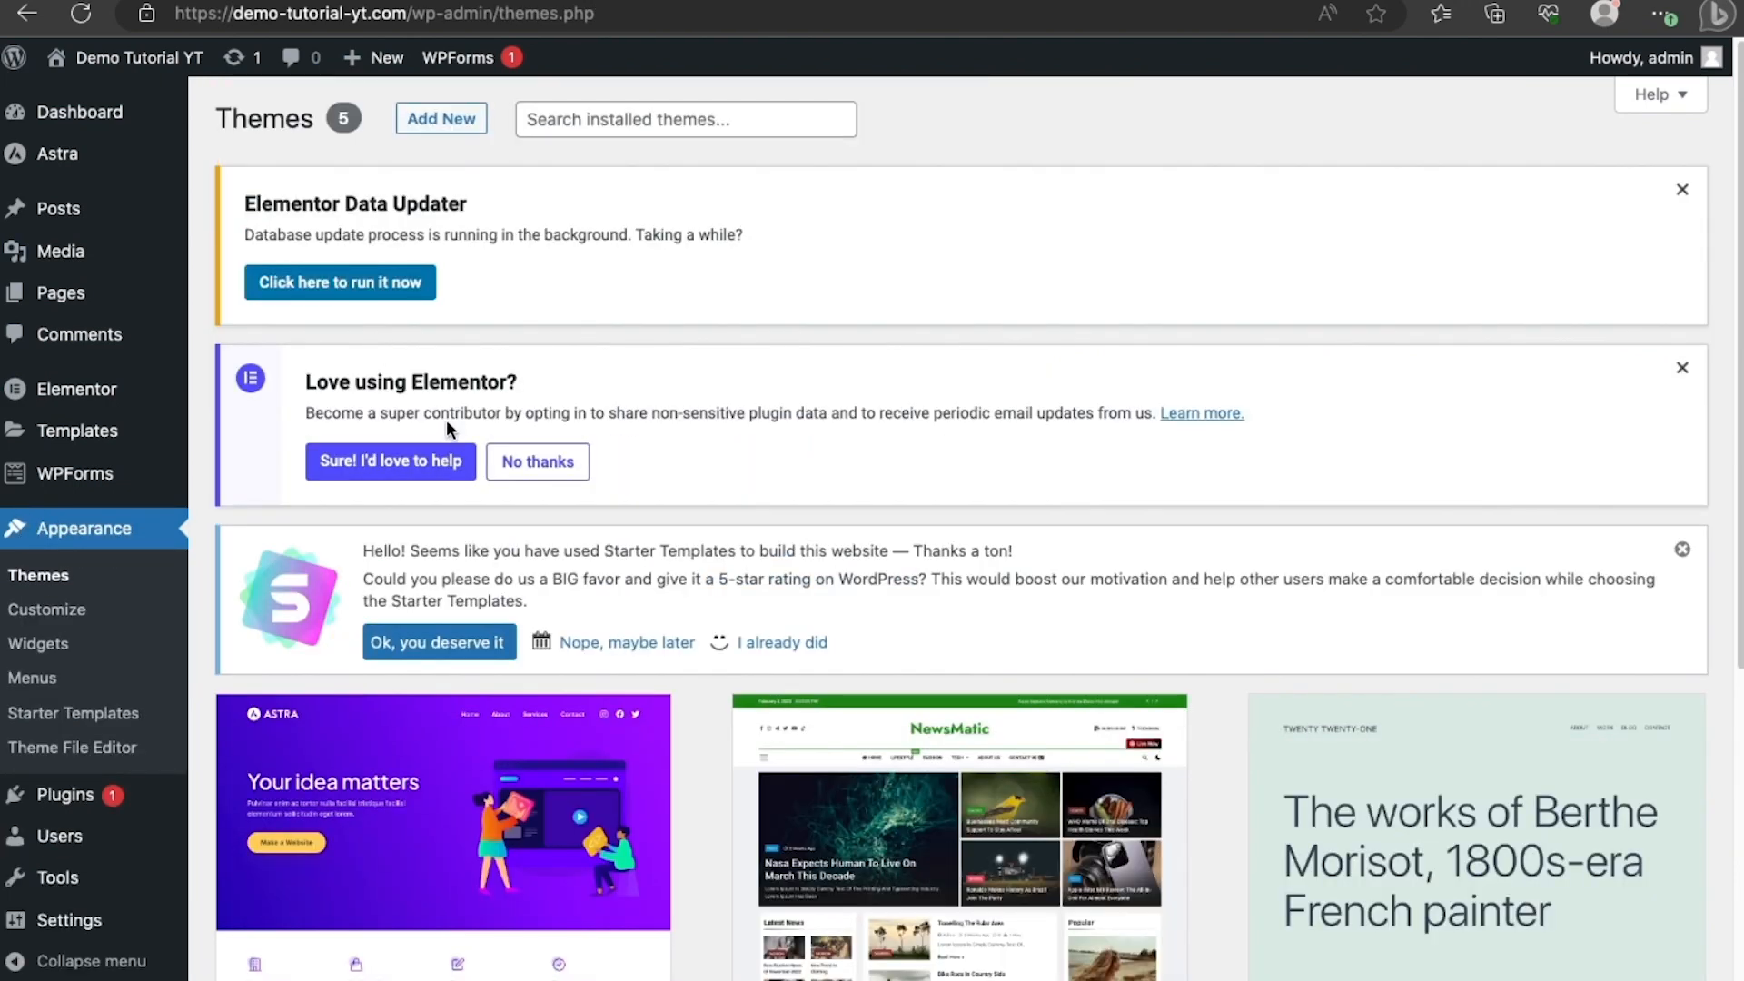
scroll(552, 612, down, 3)
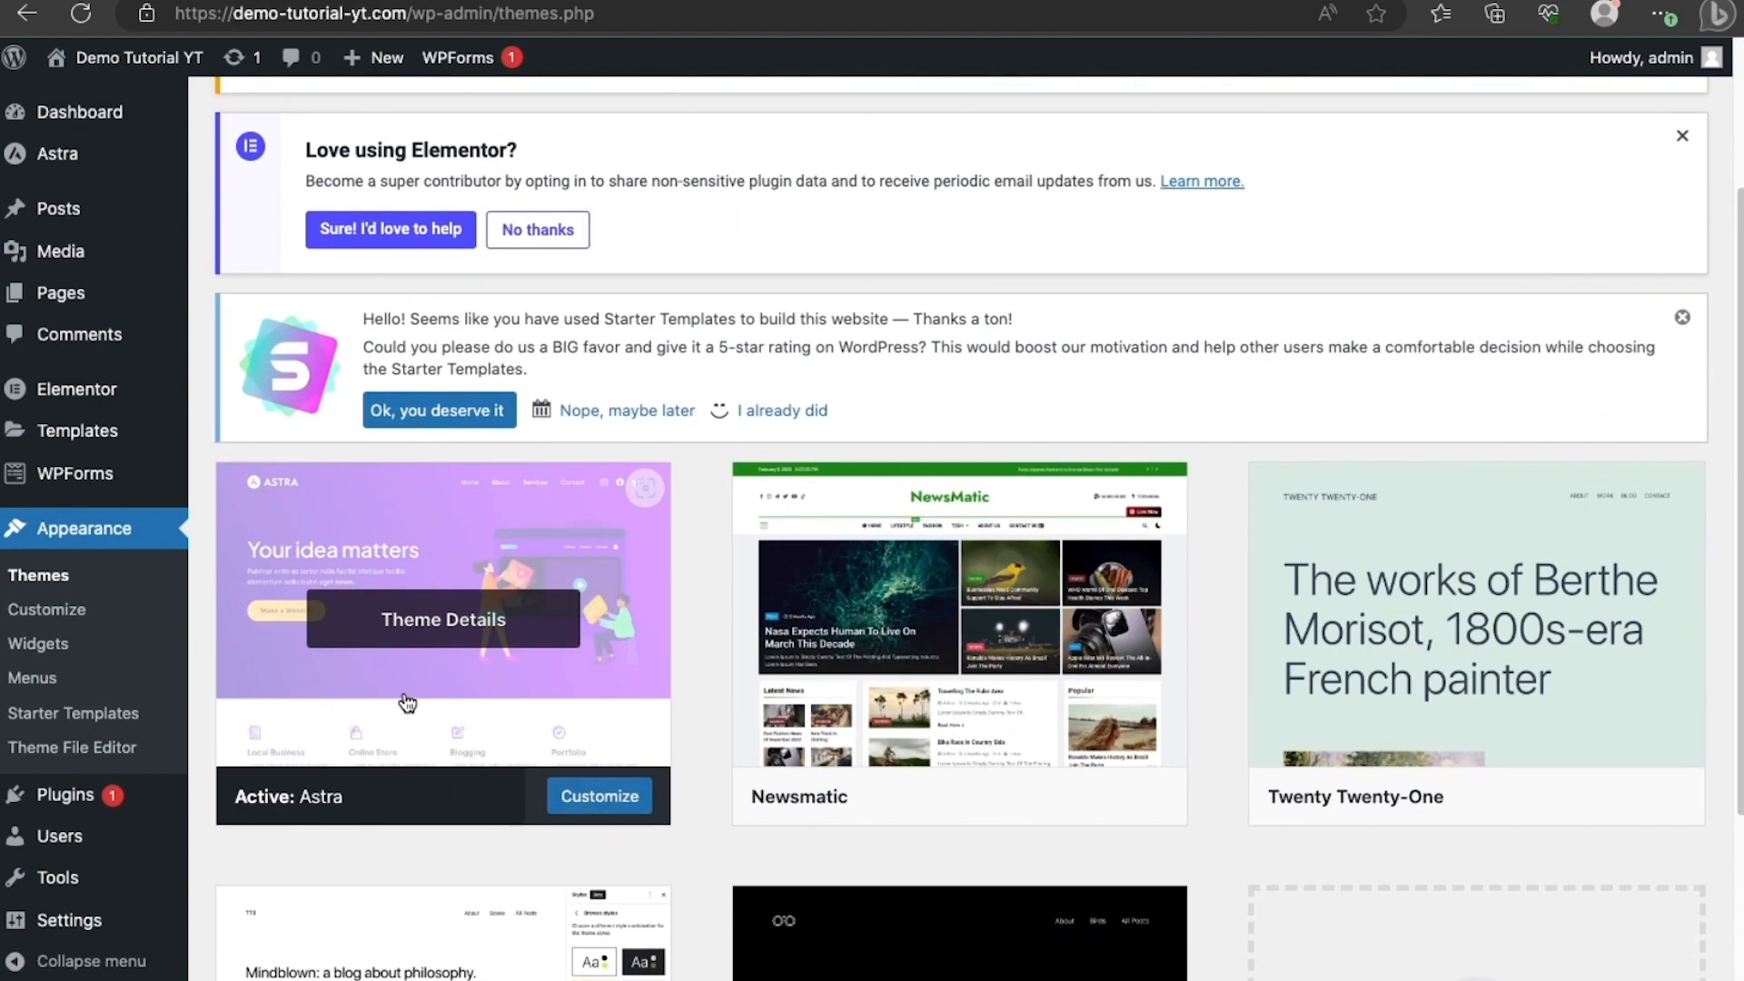
scroll(571, 681, up, 2)
scroll(581, 690, down, 5)
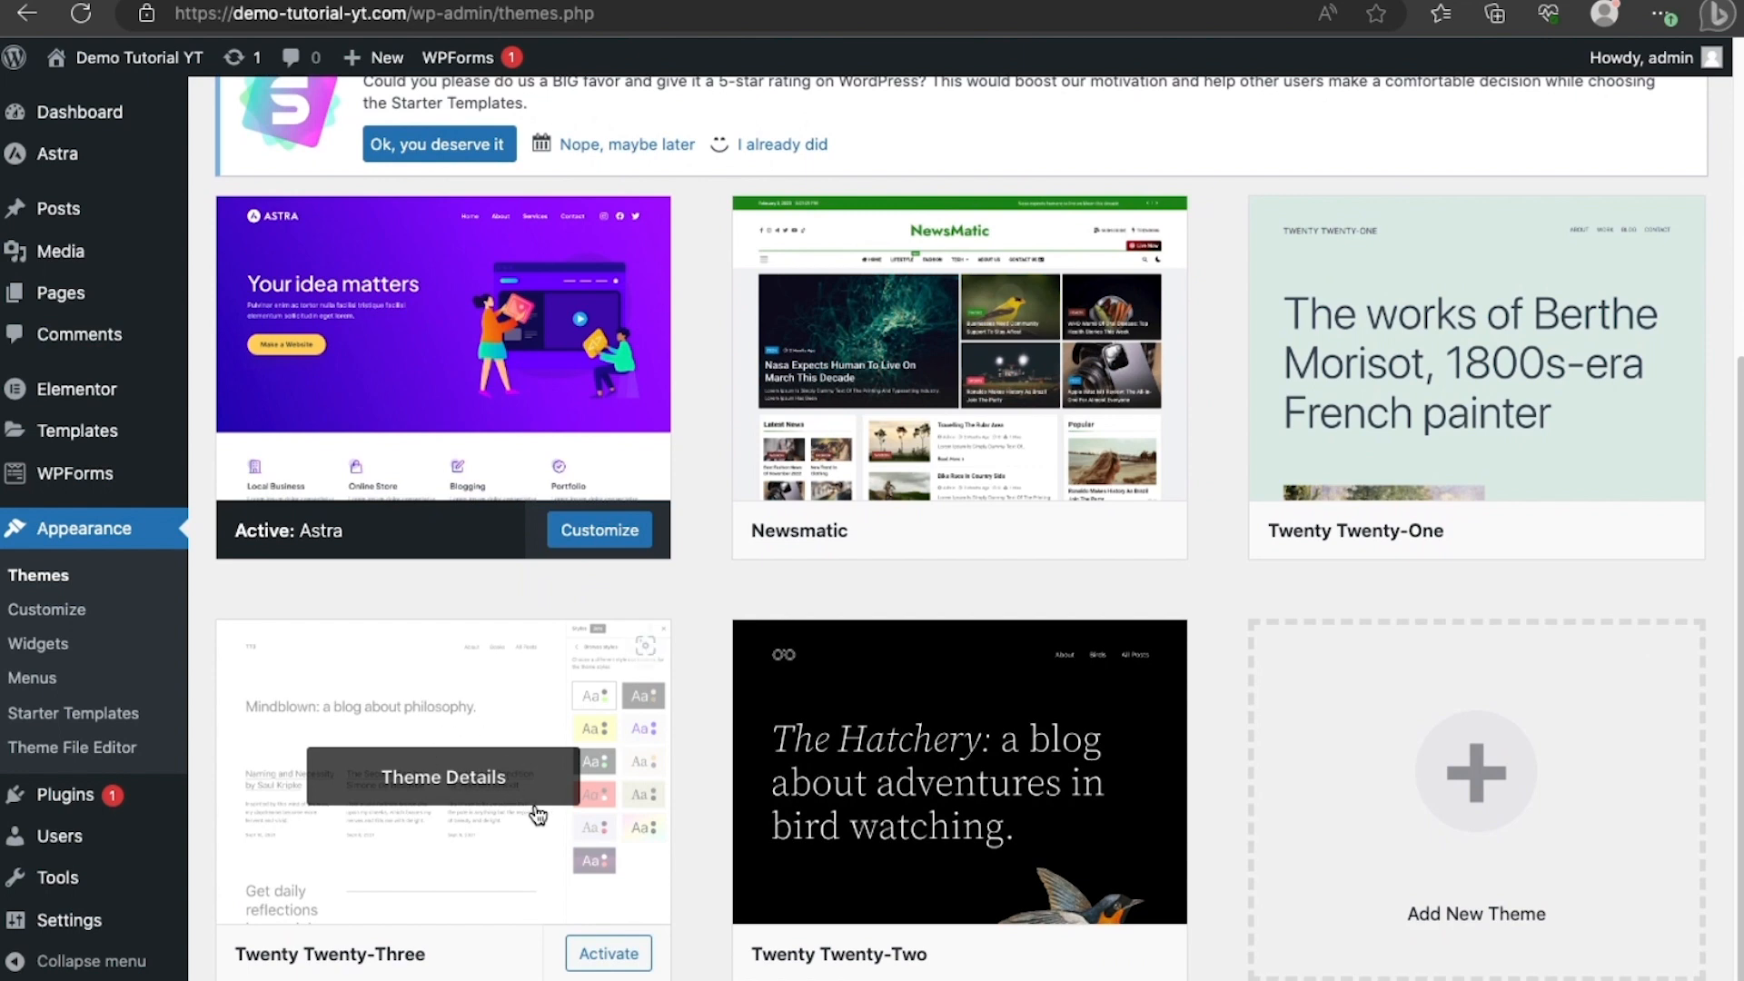
scroll(488, 817, up, 6)
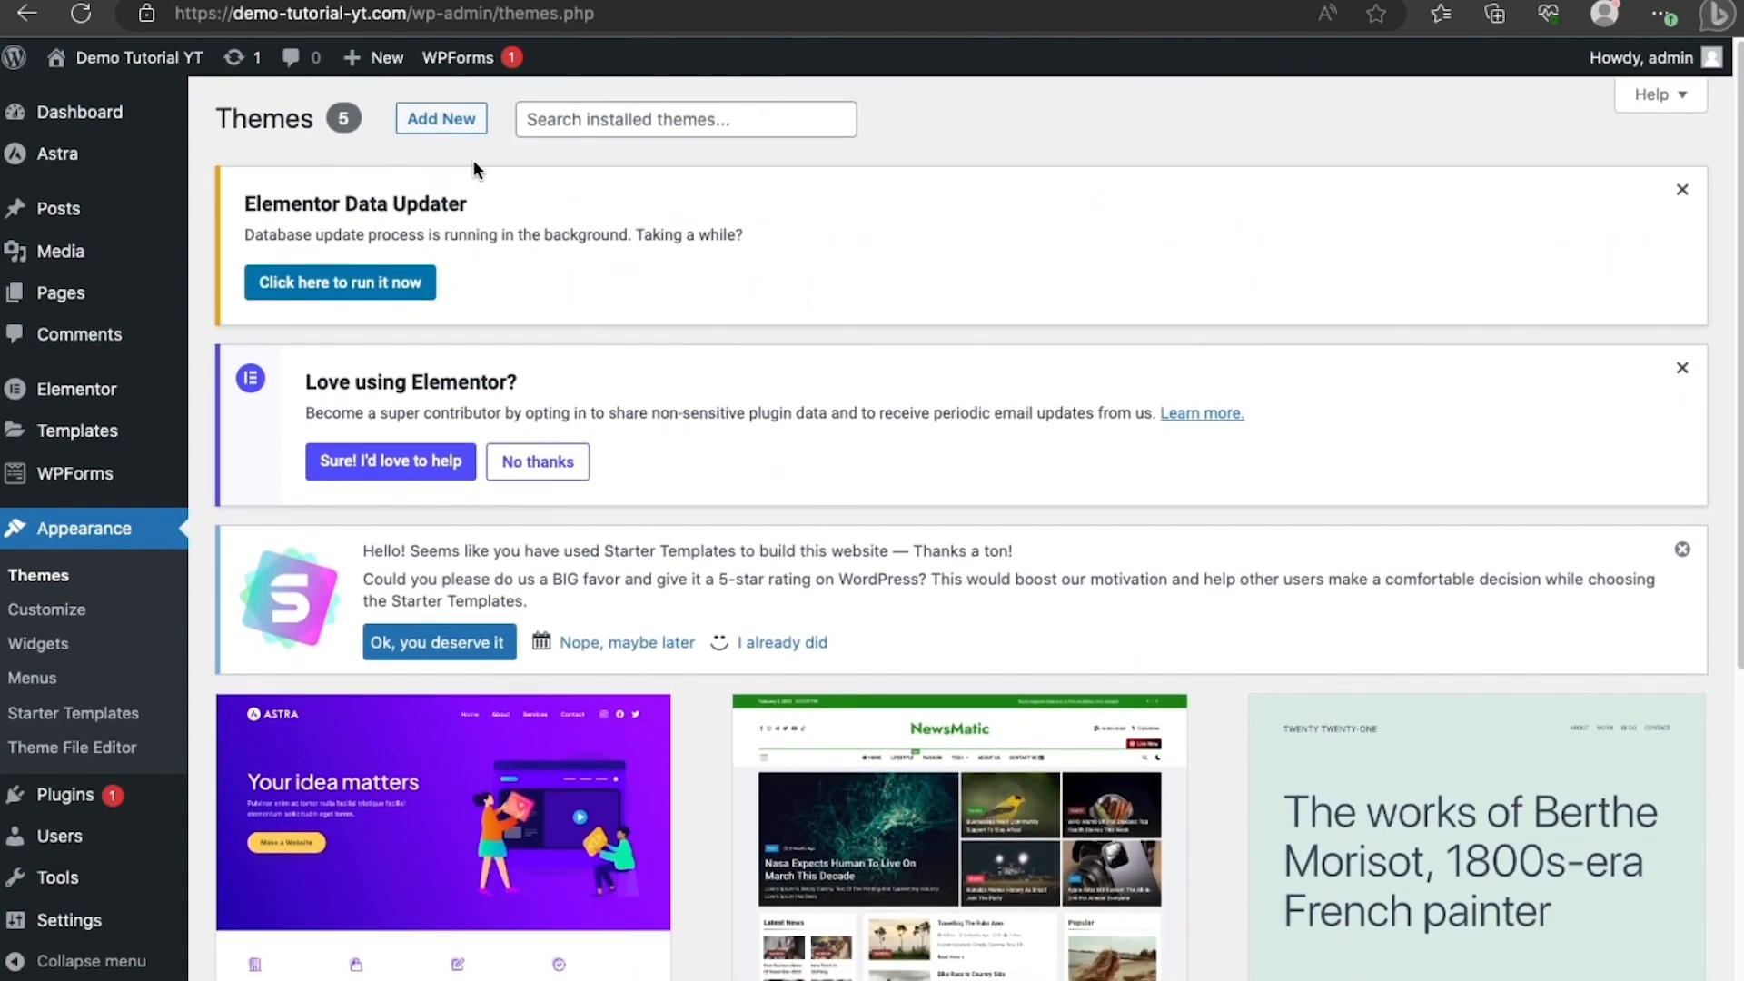
Search the theme directory for "astra", examine the Astra theme's details and preview, and close the preview.
click(442, 121)
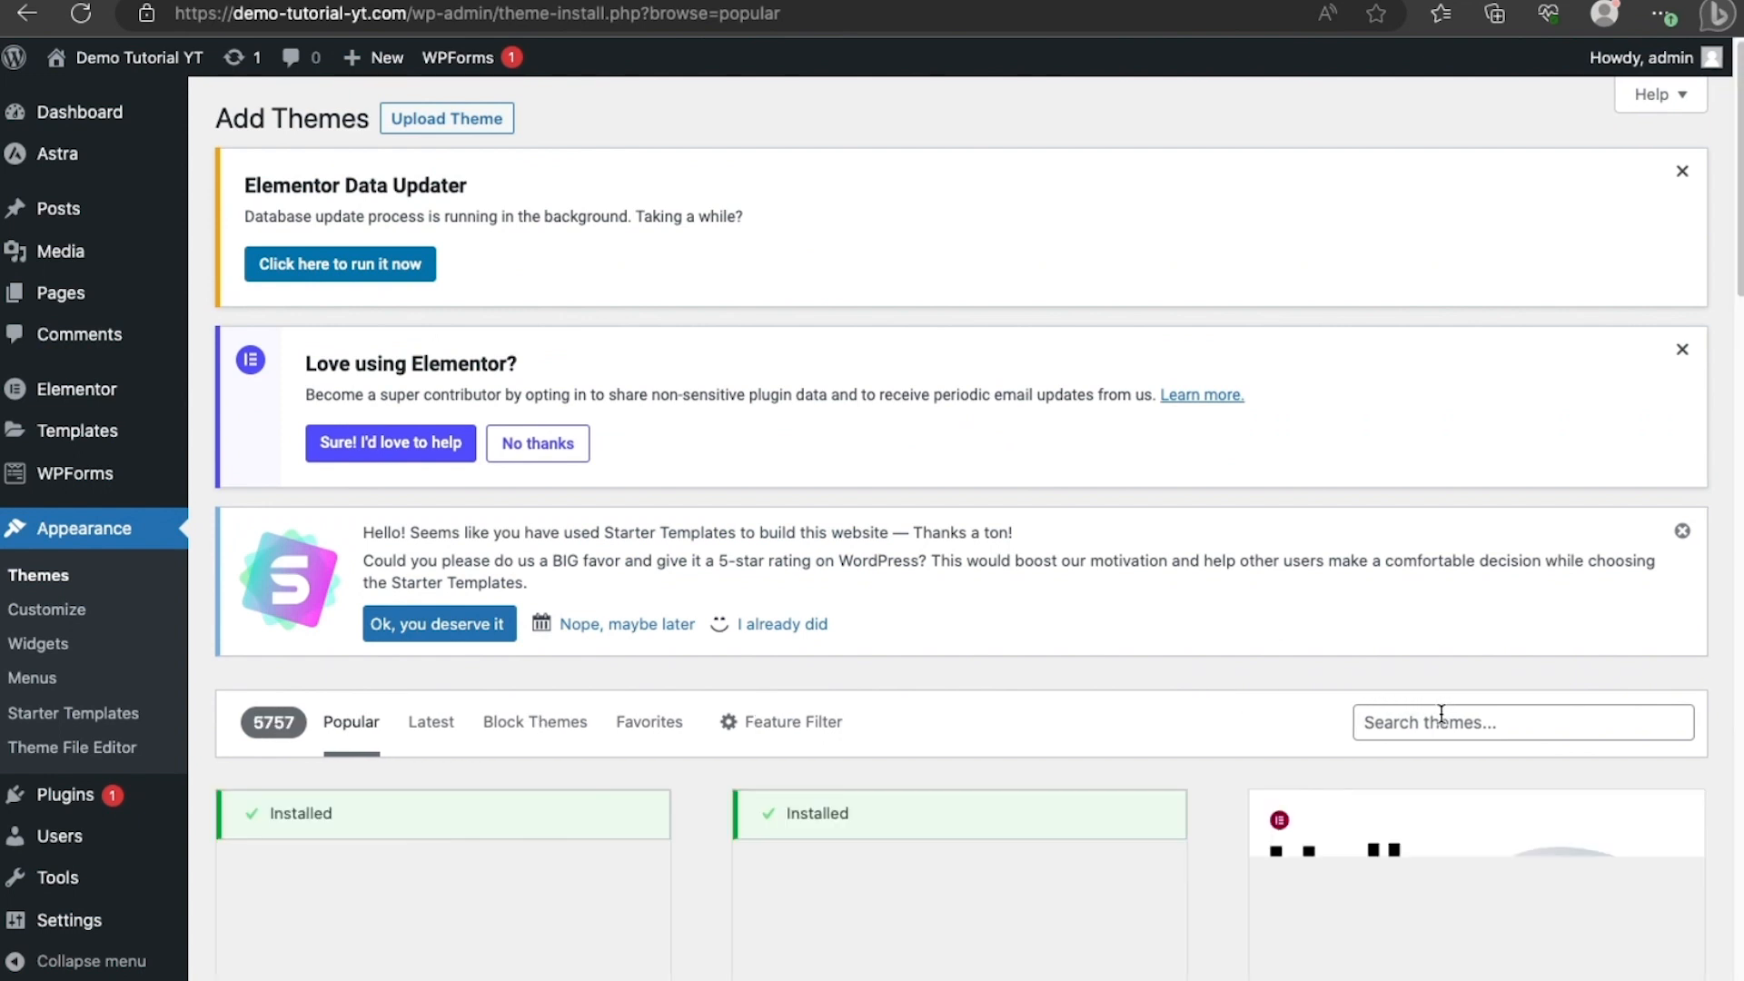
click(1409, 717)
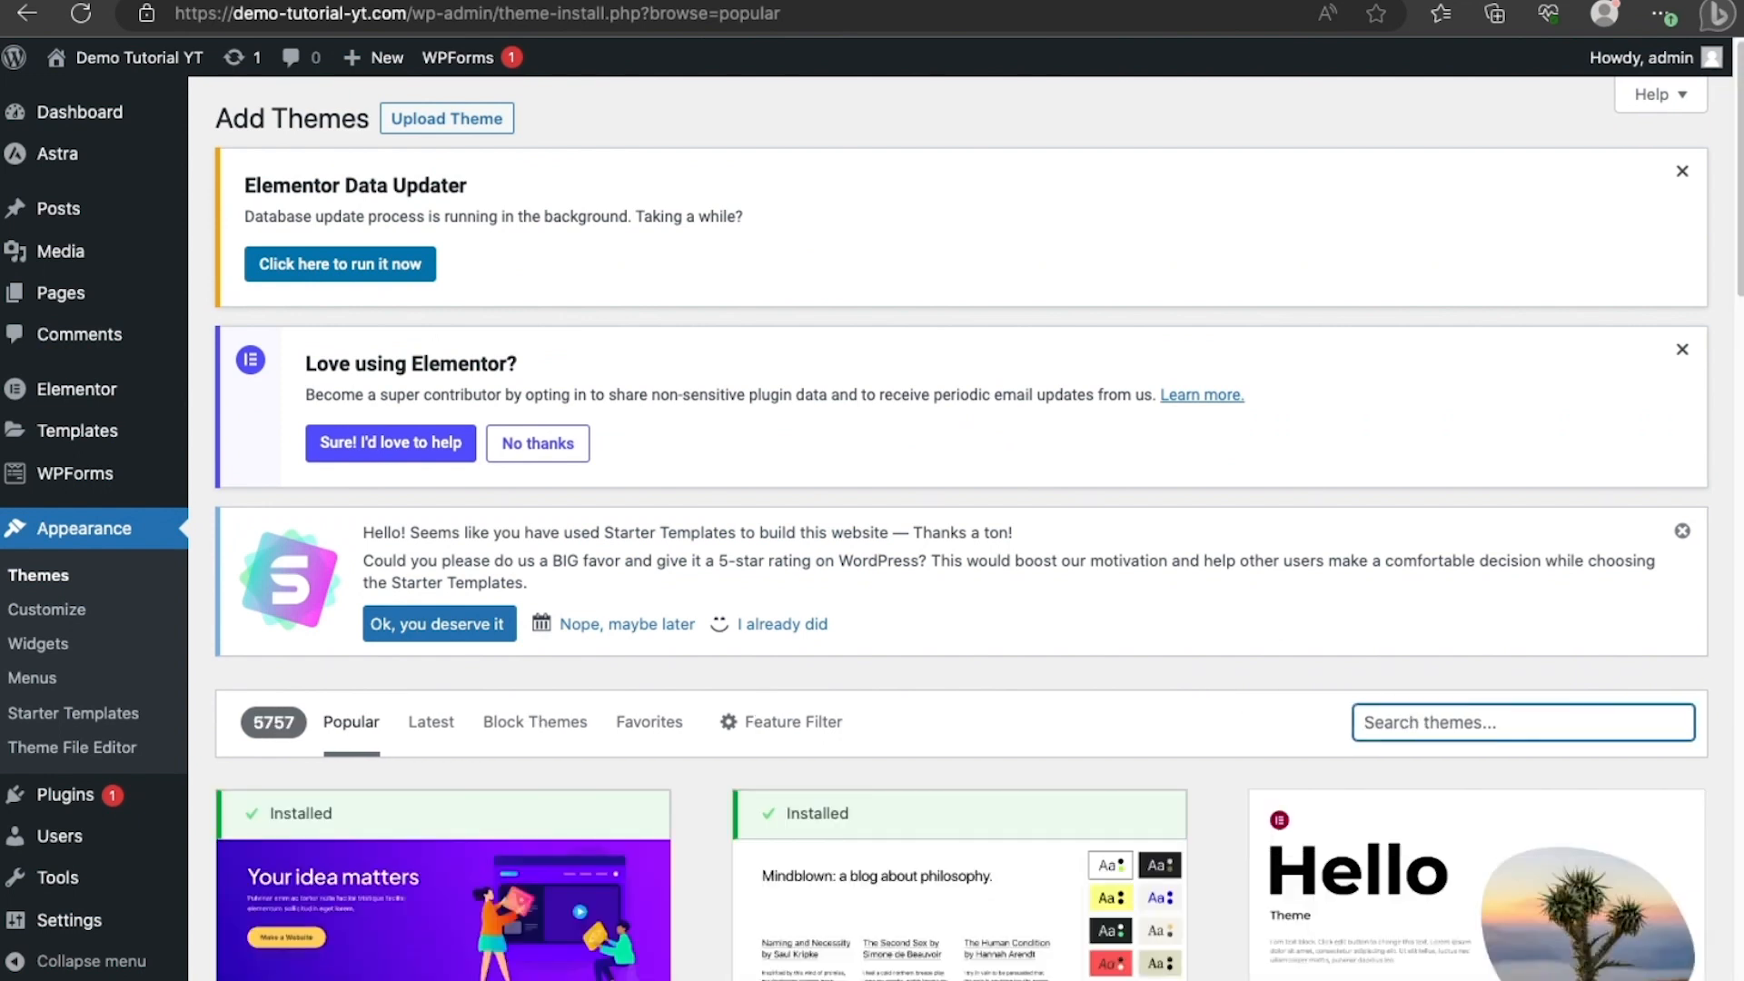
text(astra)
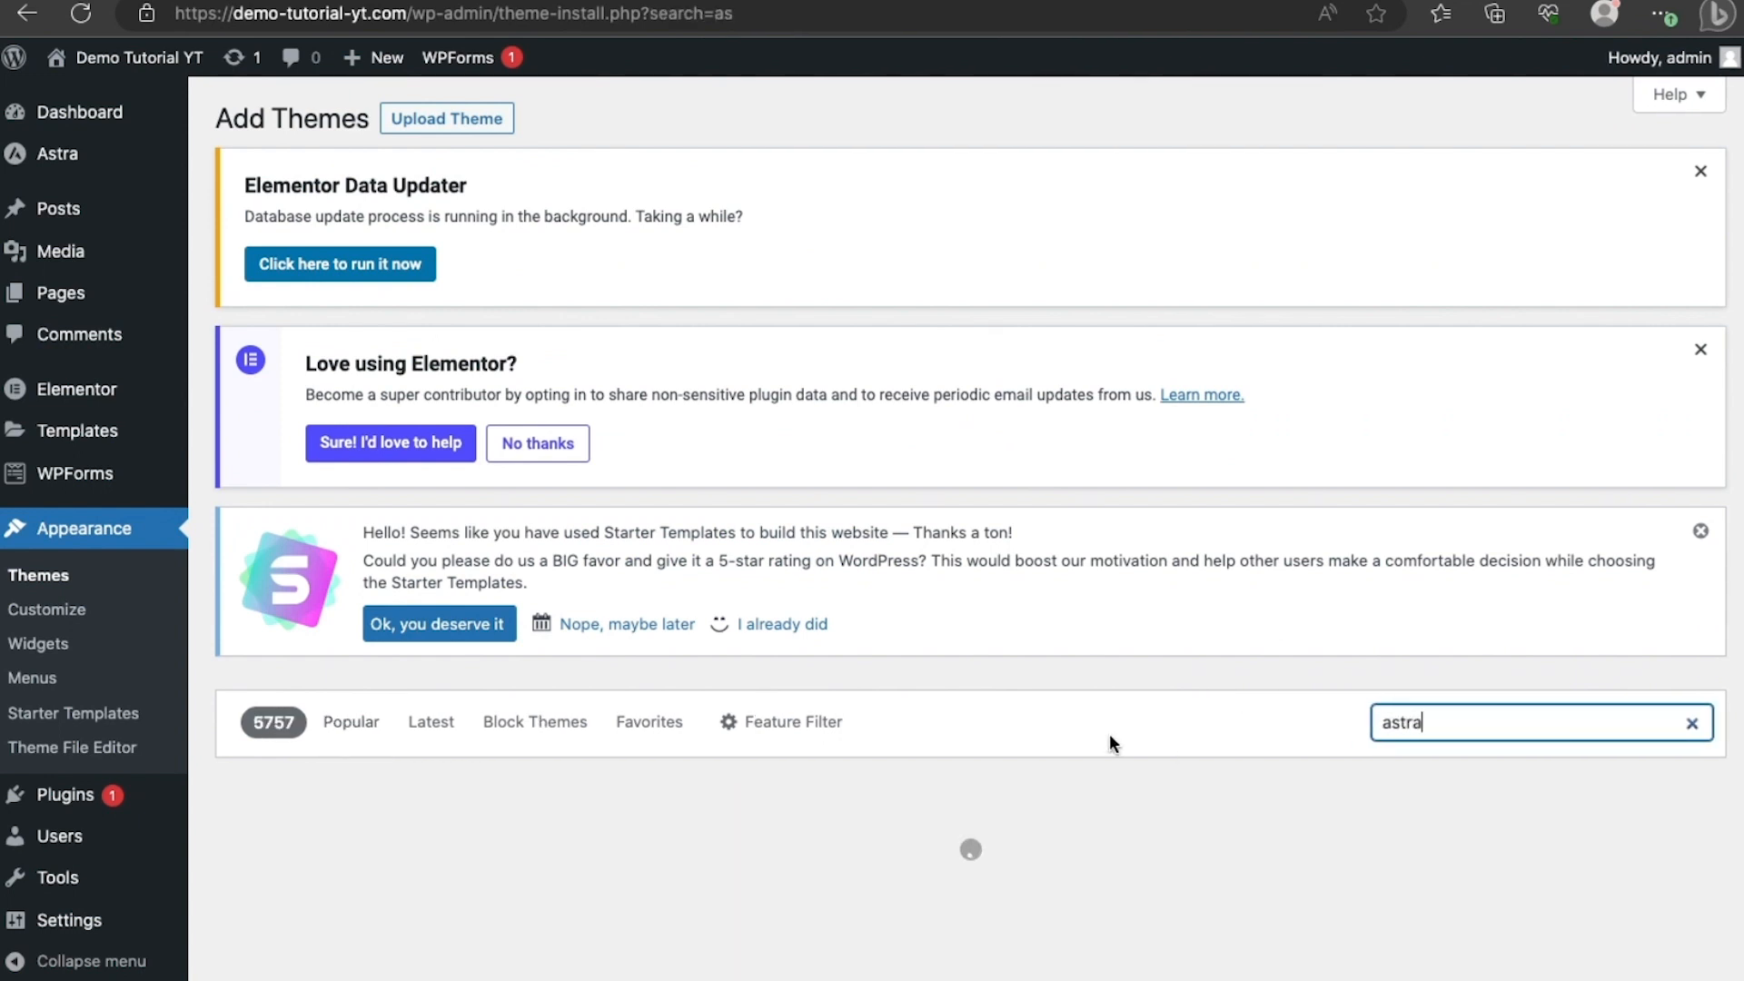
scroll(865, 783, down, 3)
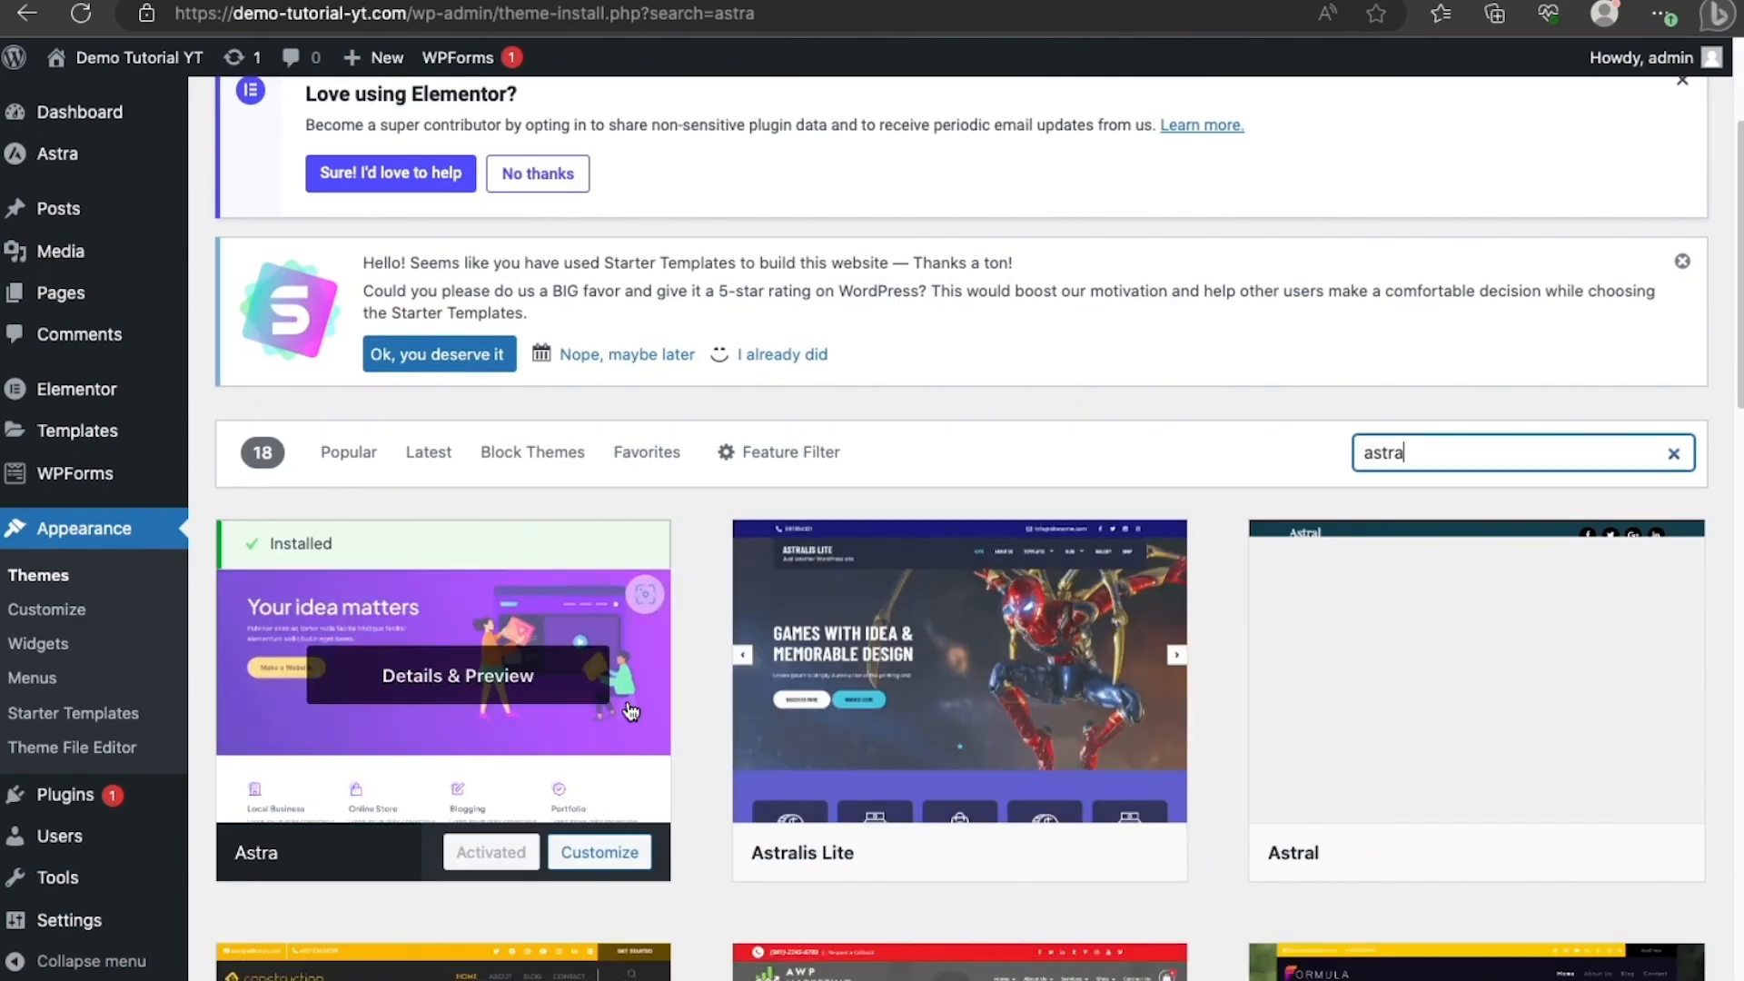
click(479, 677)
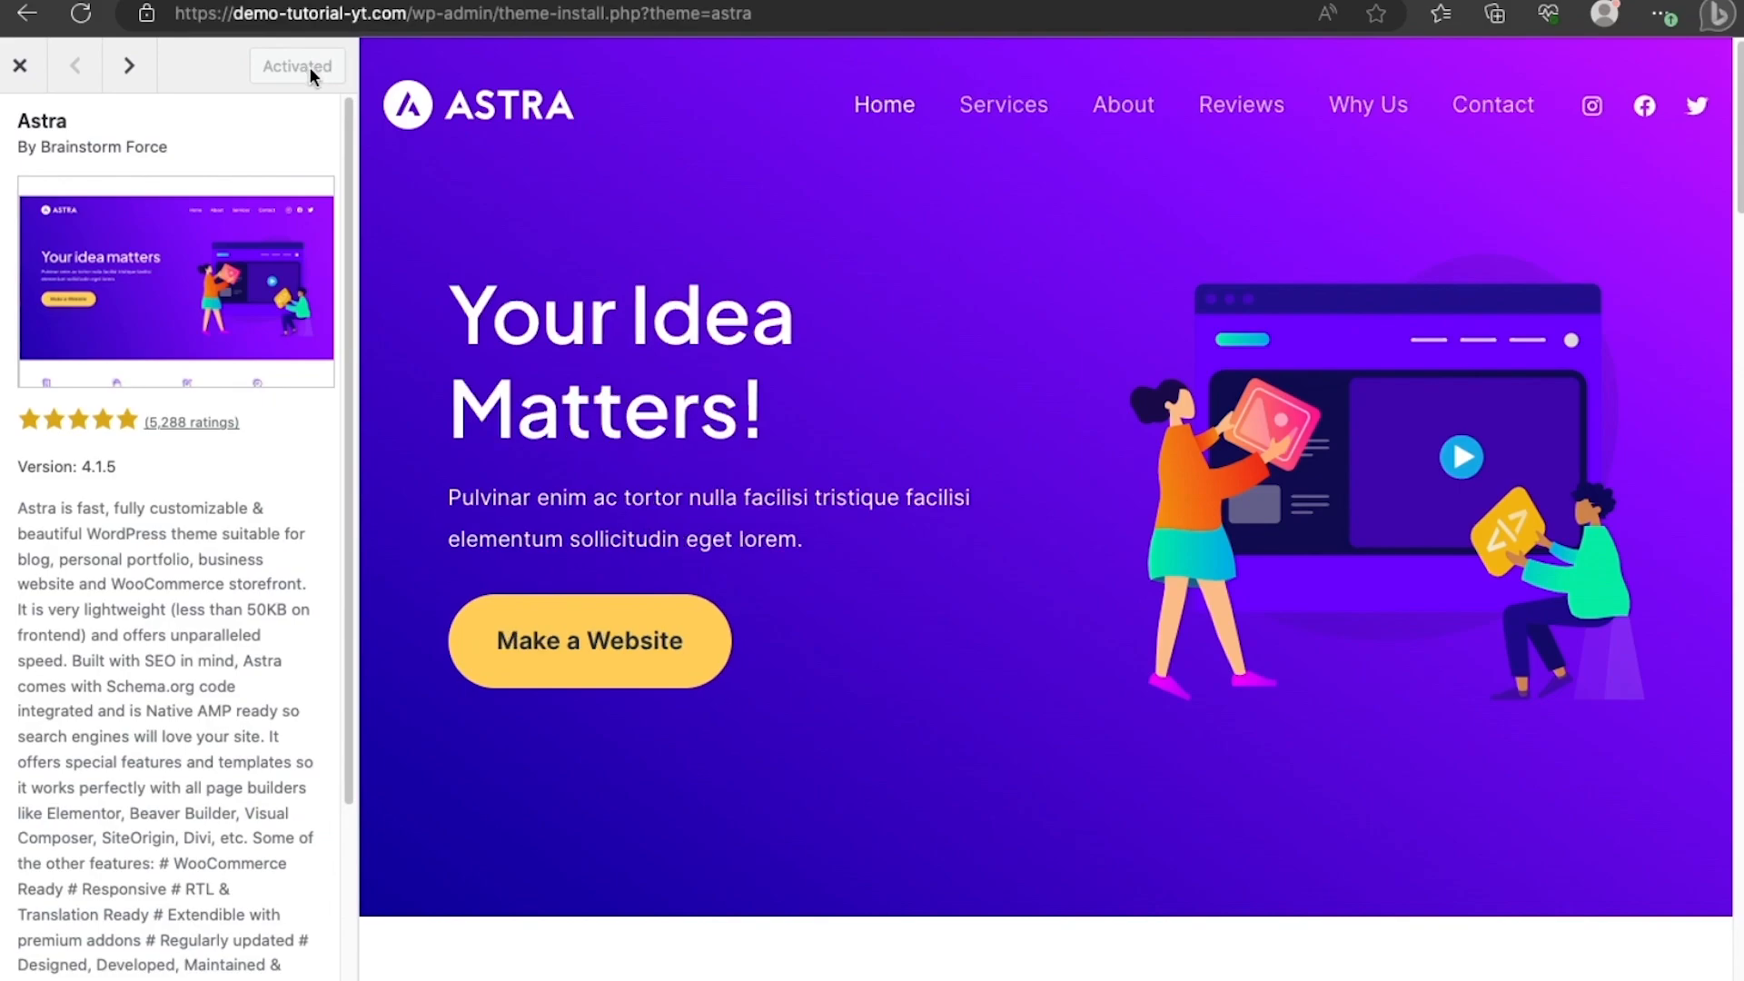
click(23, 73)
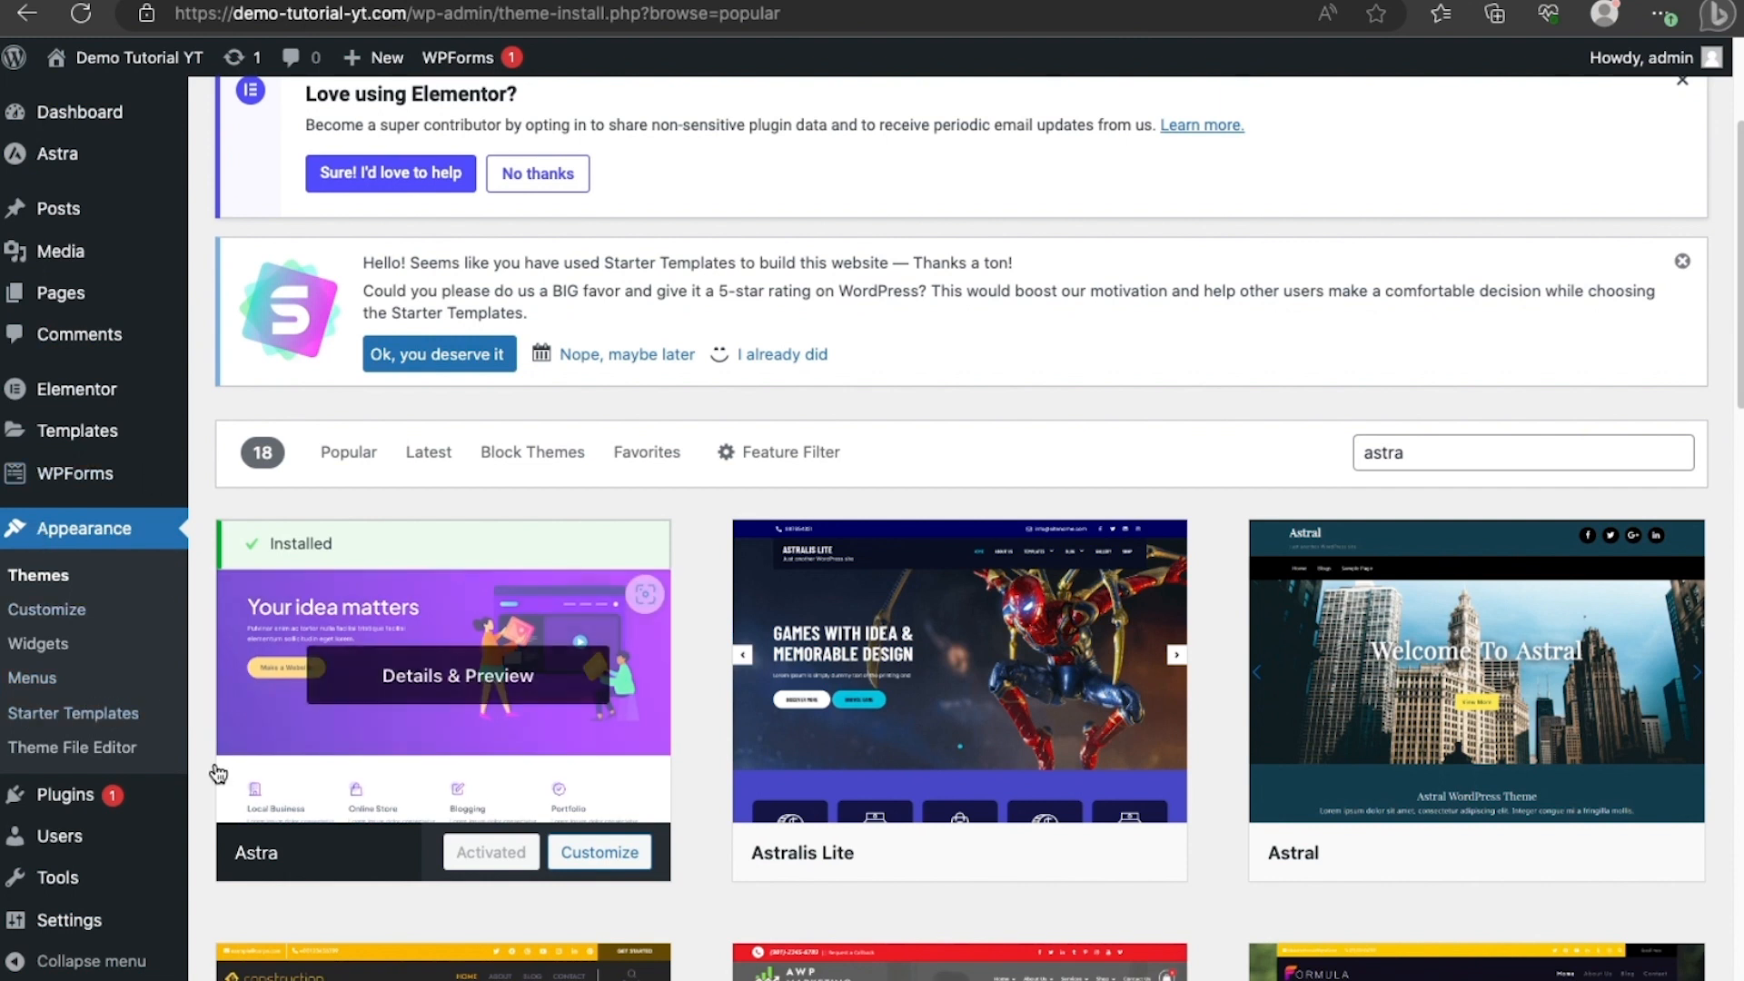
Open the Starter Templates library and check the page builder choices, keeping Elementor selected.
click(121, 720)
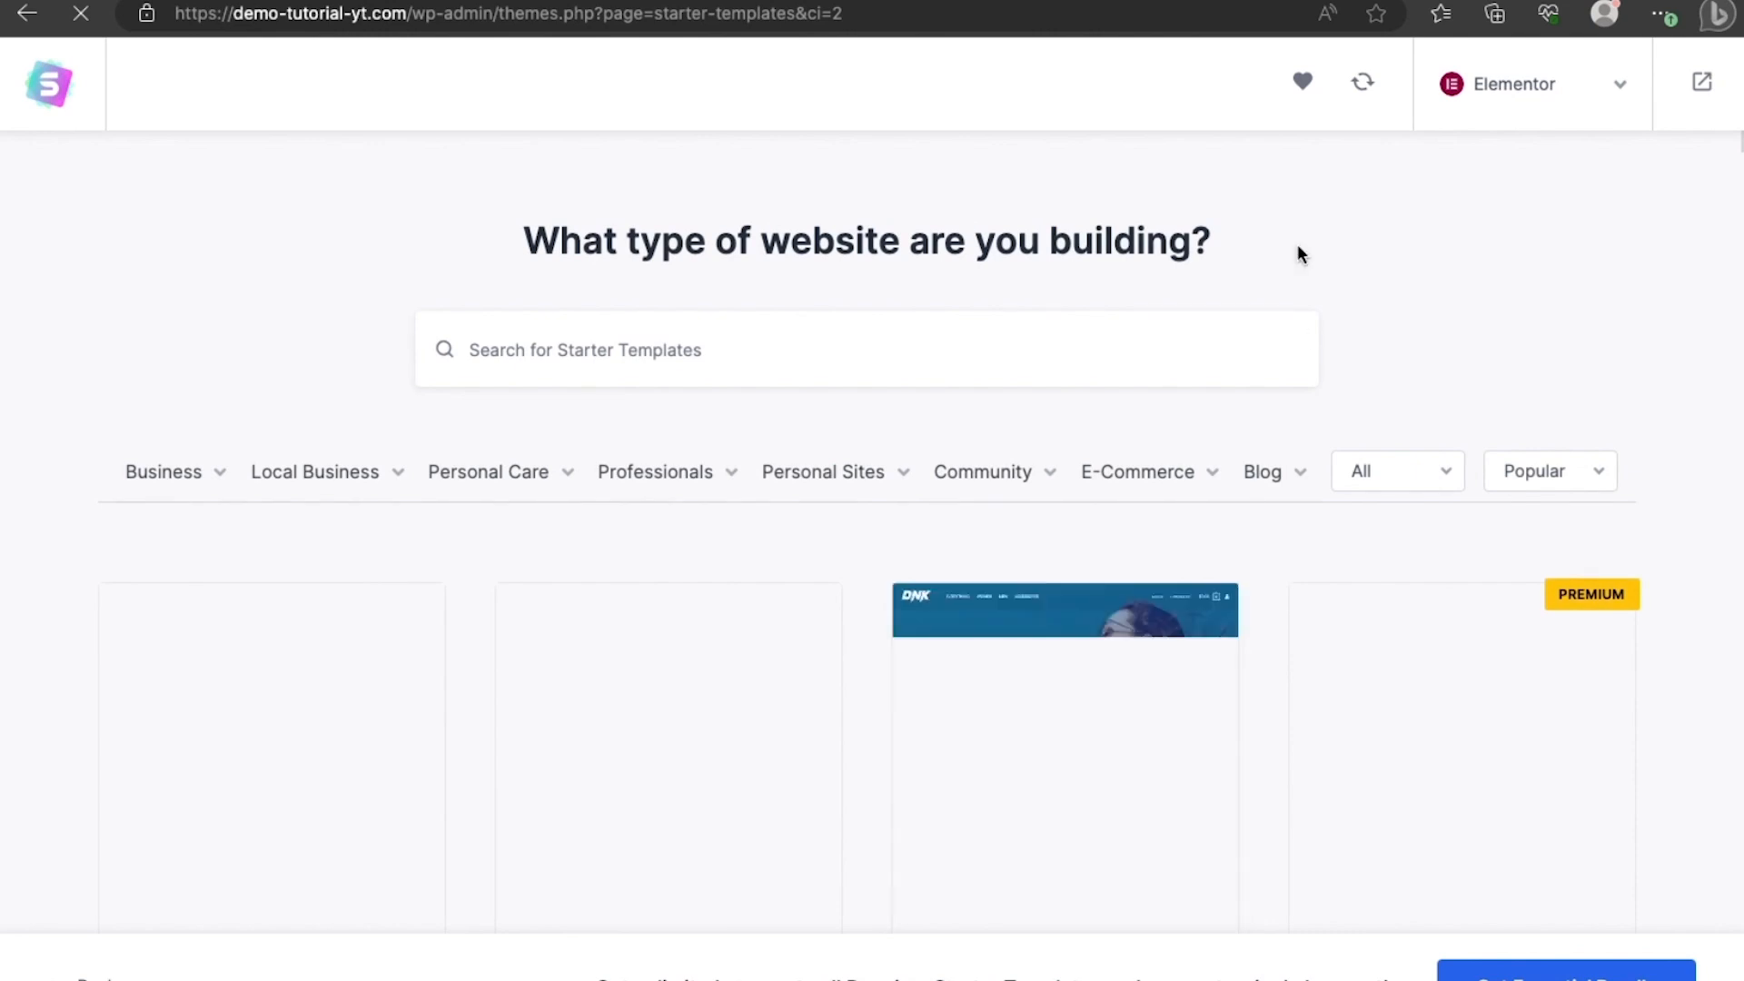
click(1491, 78)
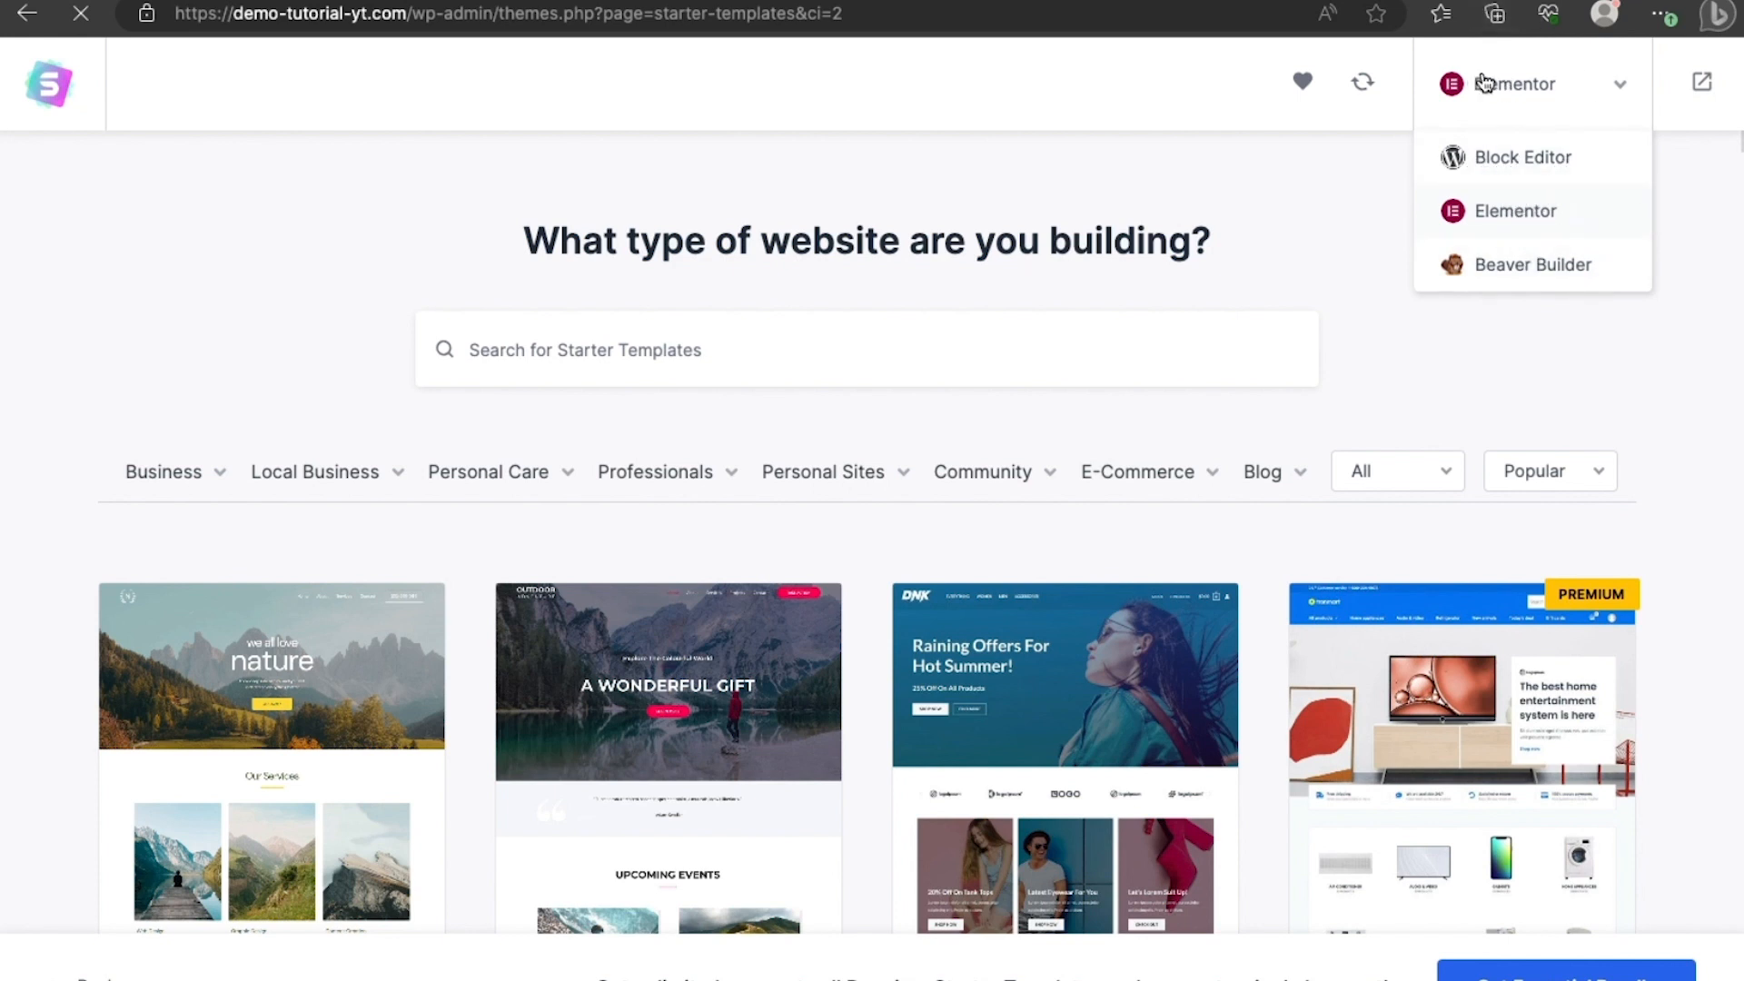
click(1308, 184)
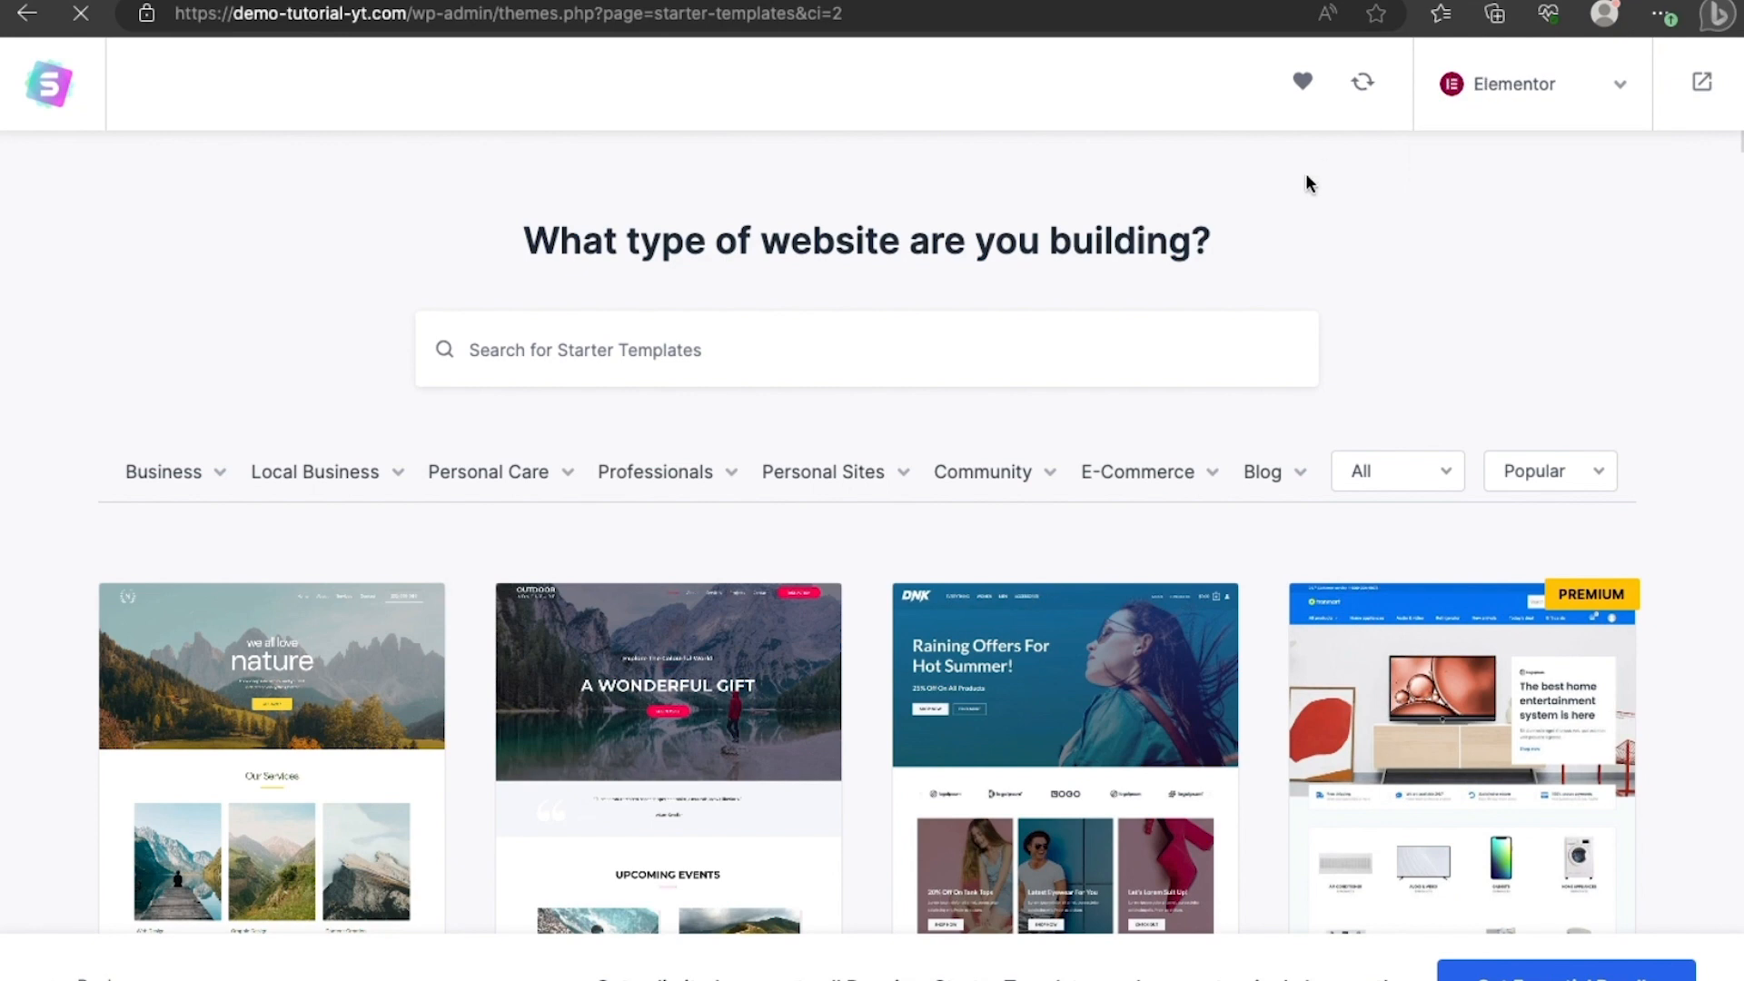
Preview the Brandstore template, examine its home page from header to footer, and close the preview.
scroll(488, 678, down, 4)
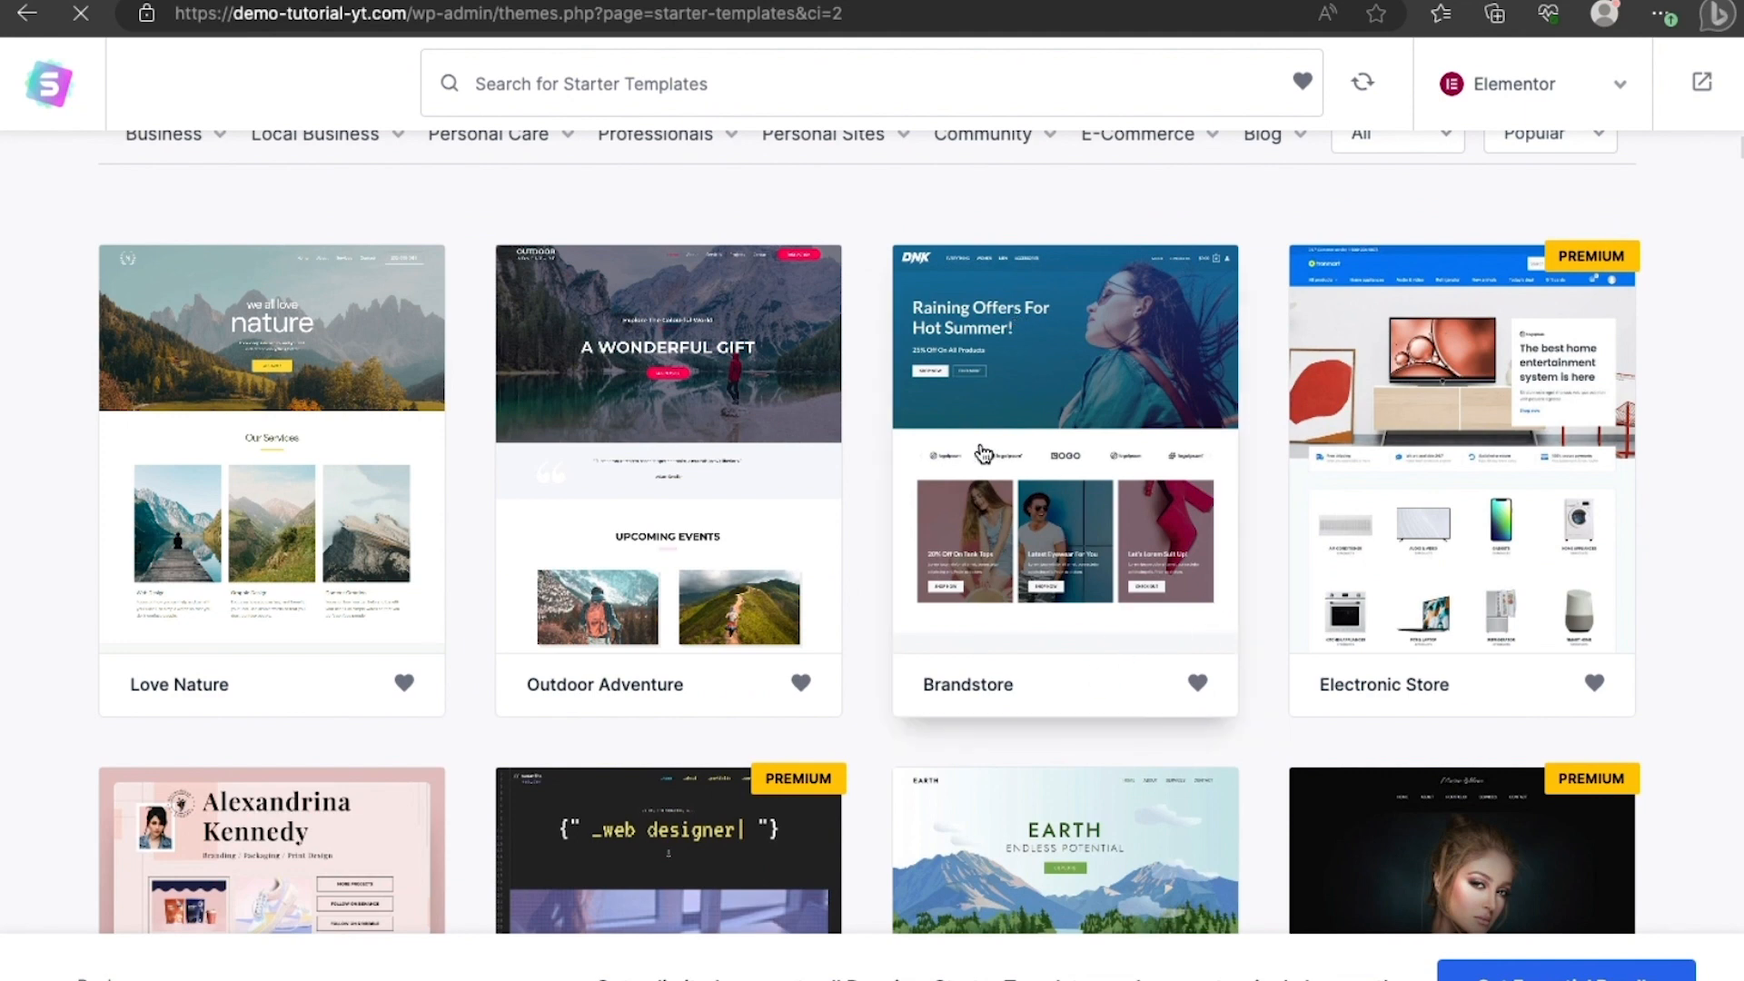
click(1043, 534)
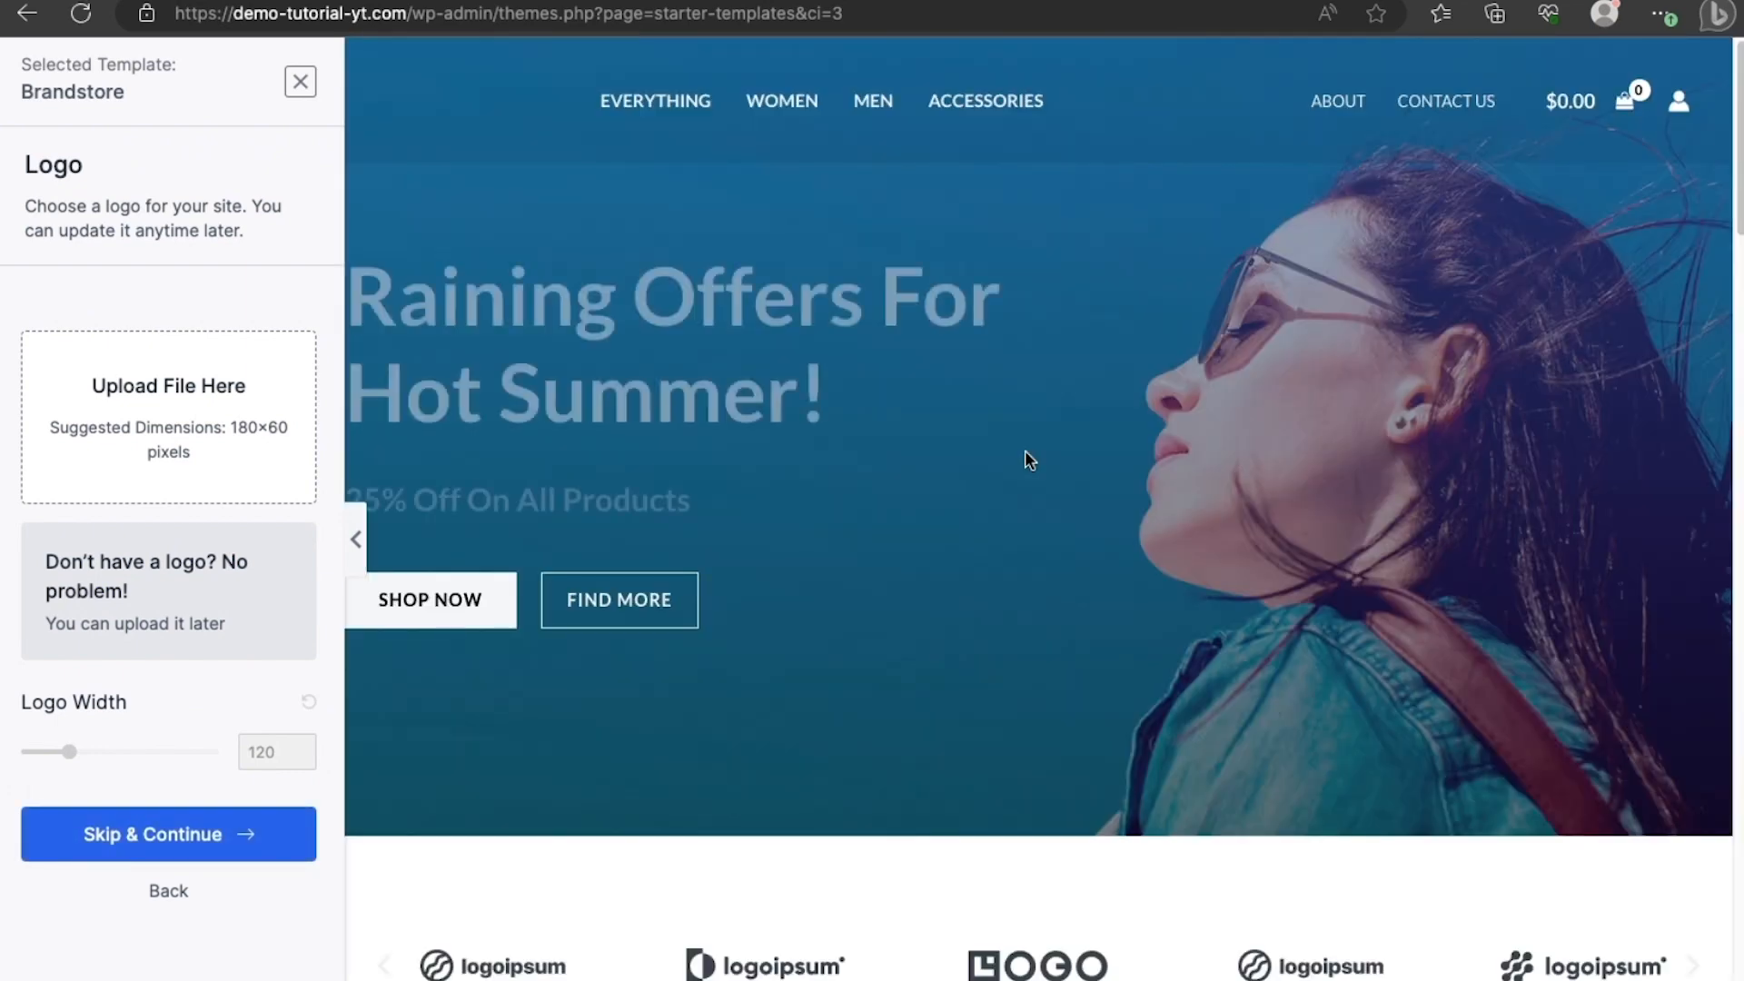
scroll(1025, 450, down, 10)
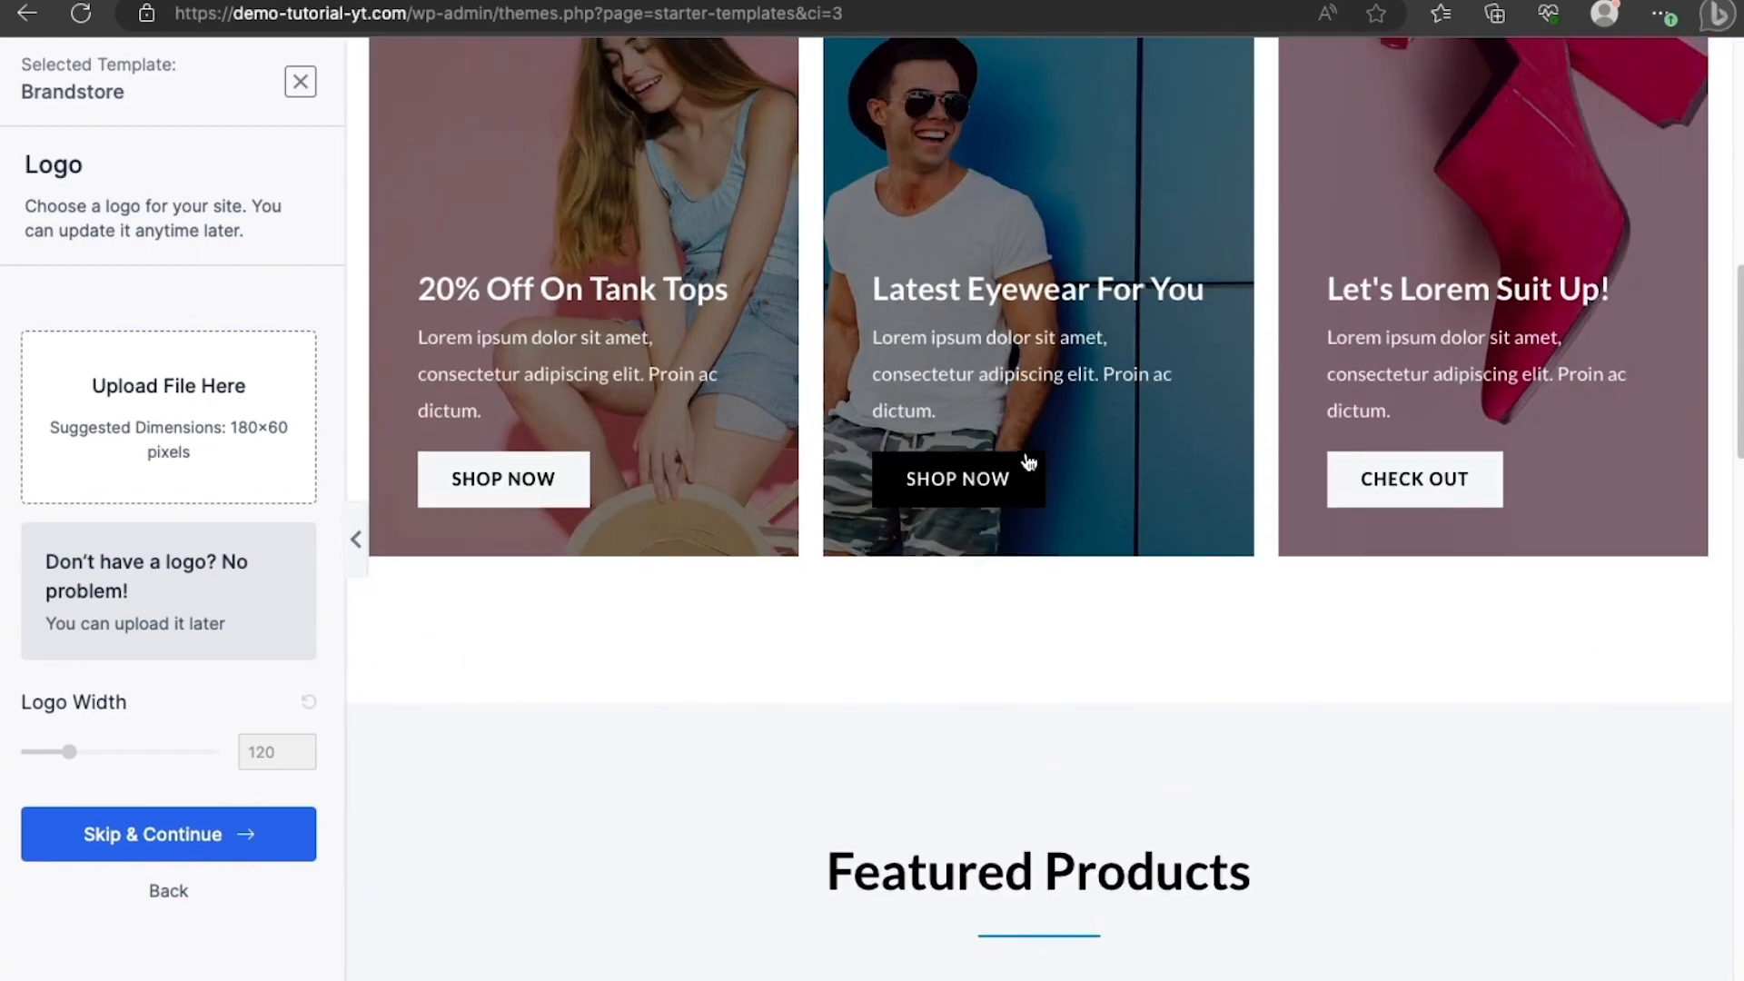
scroll(1028, 462, up, 3)
scroll(1029, 461, down, 9)
scroll(1028, 462, down, 3)
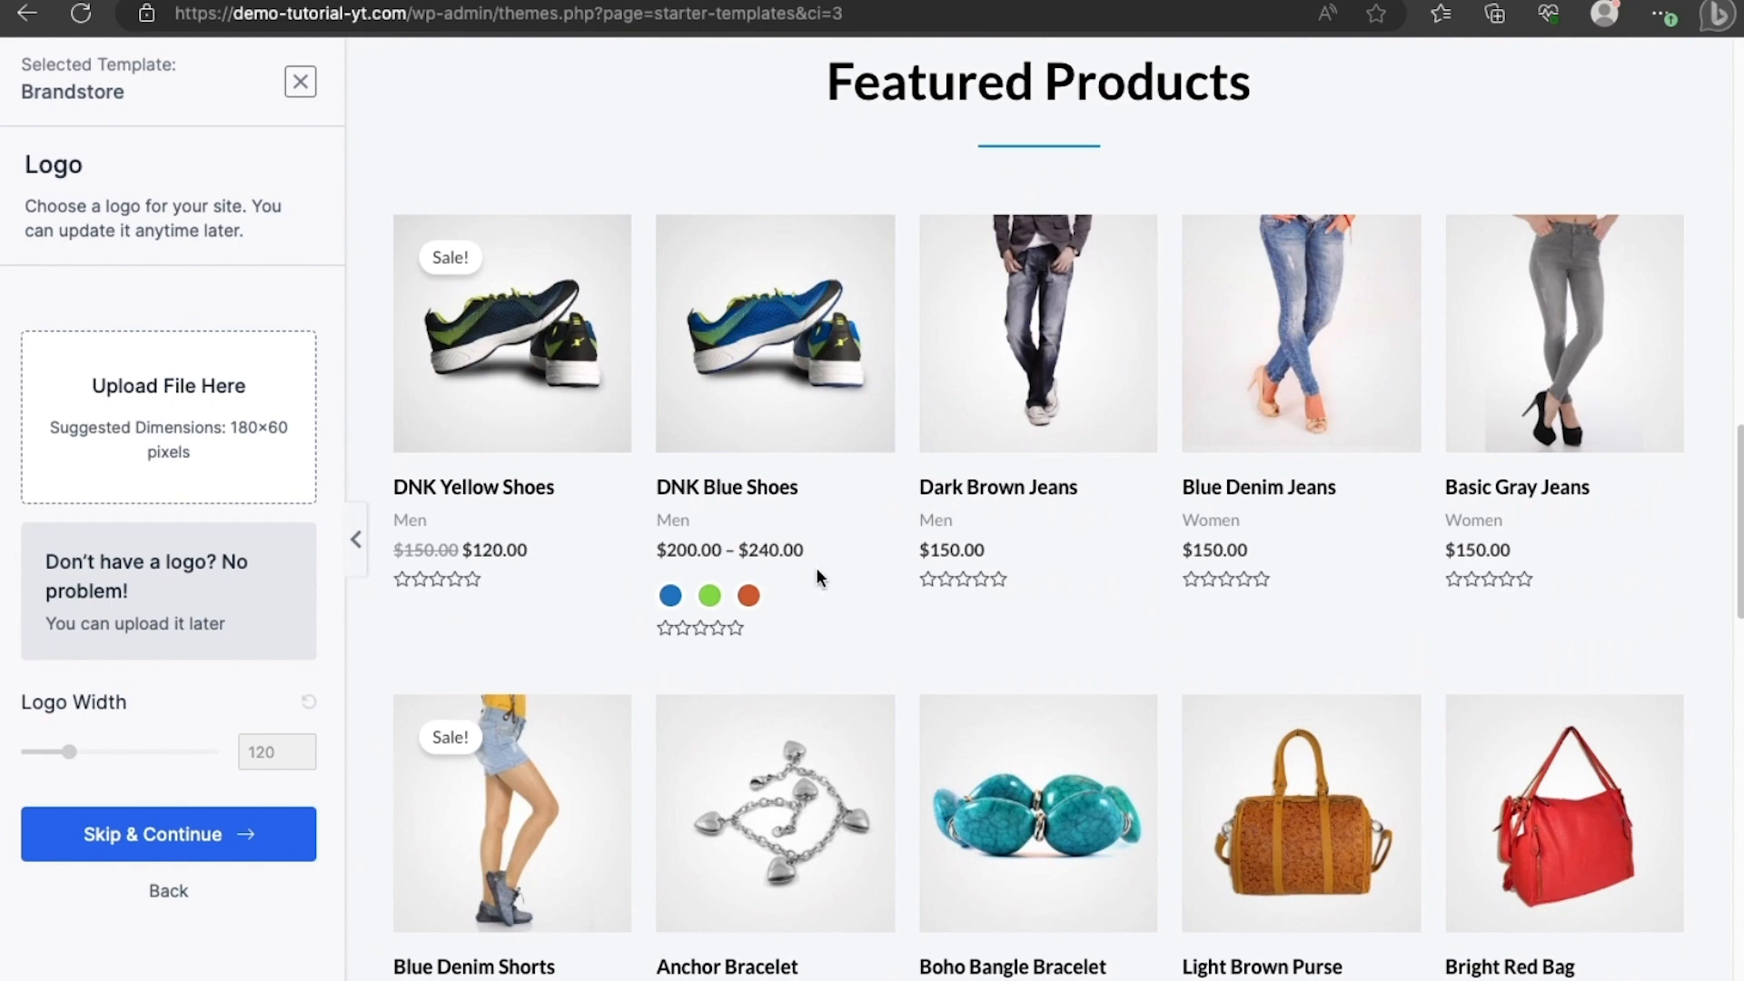
scroll(815, 569, down, 10)
scroll(816, 572, down, 15)
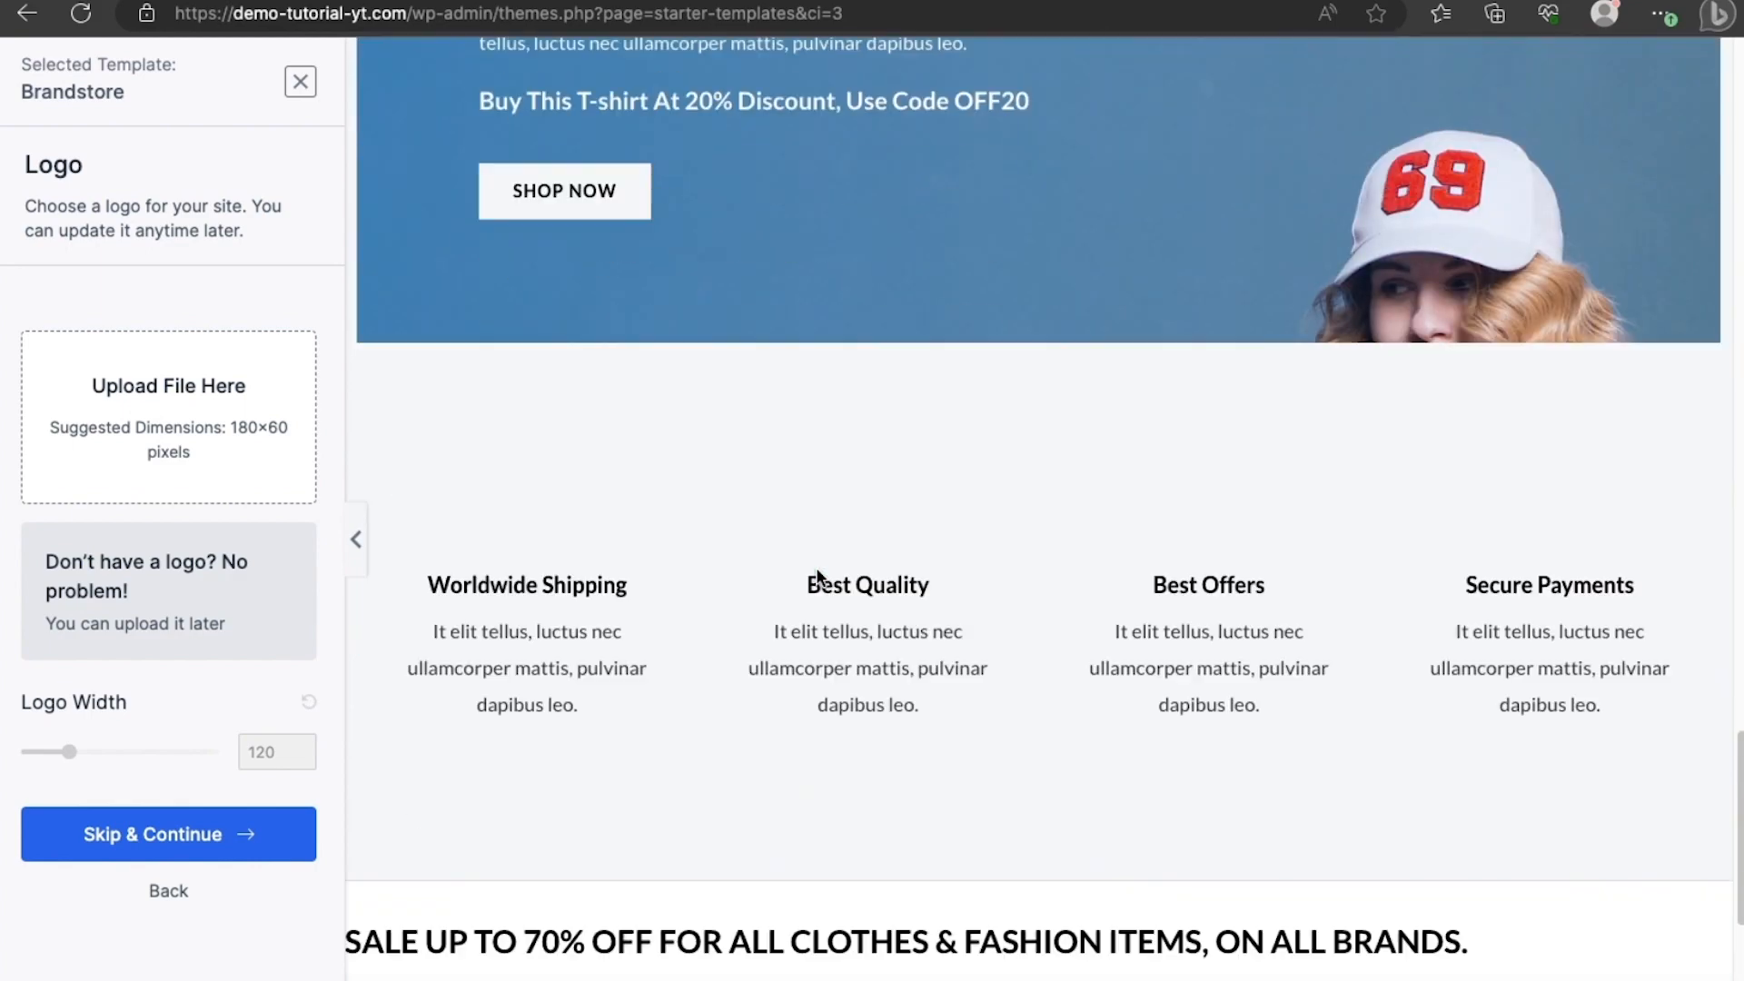
scroll(816, 573, up, 19)
scroll(817, 572, up, 12)
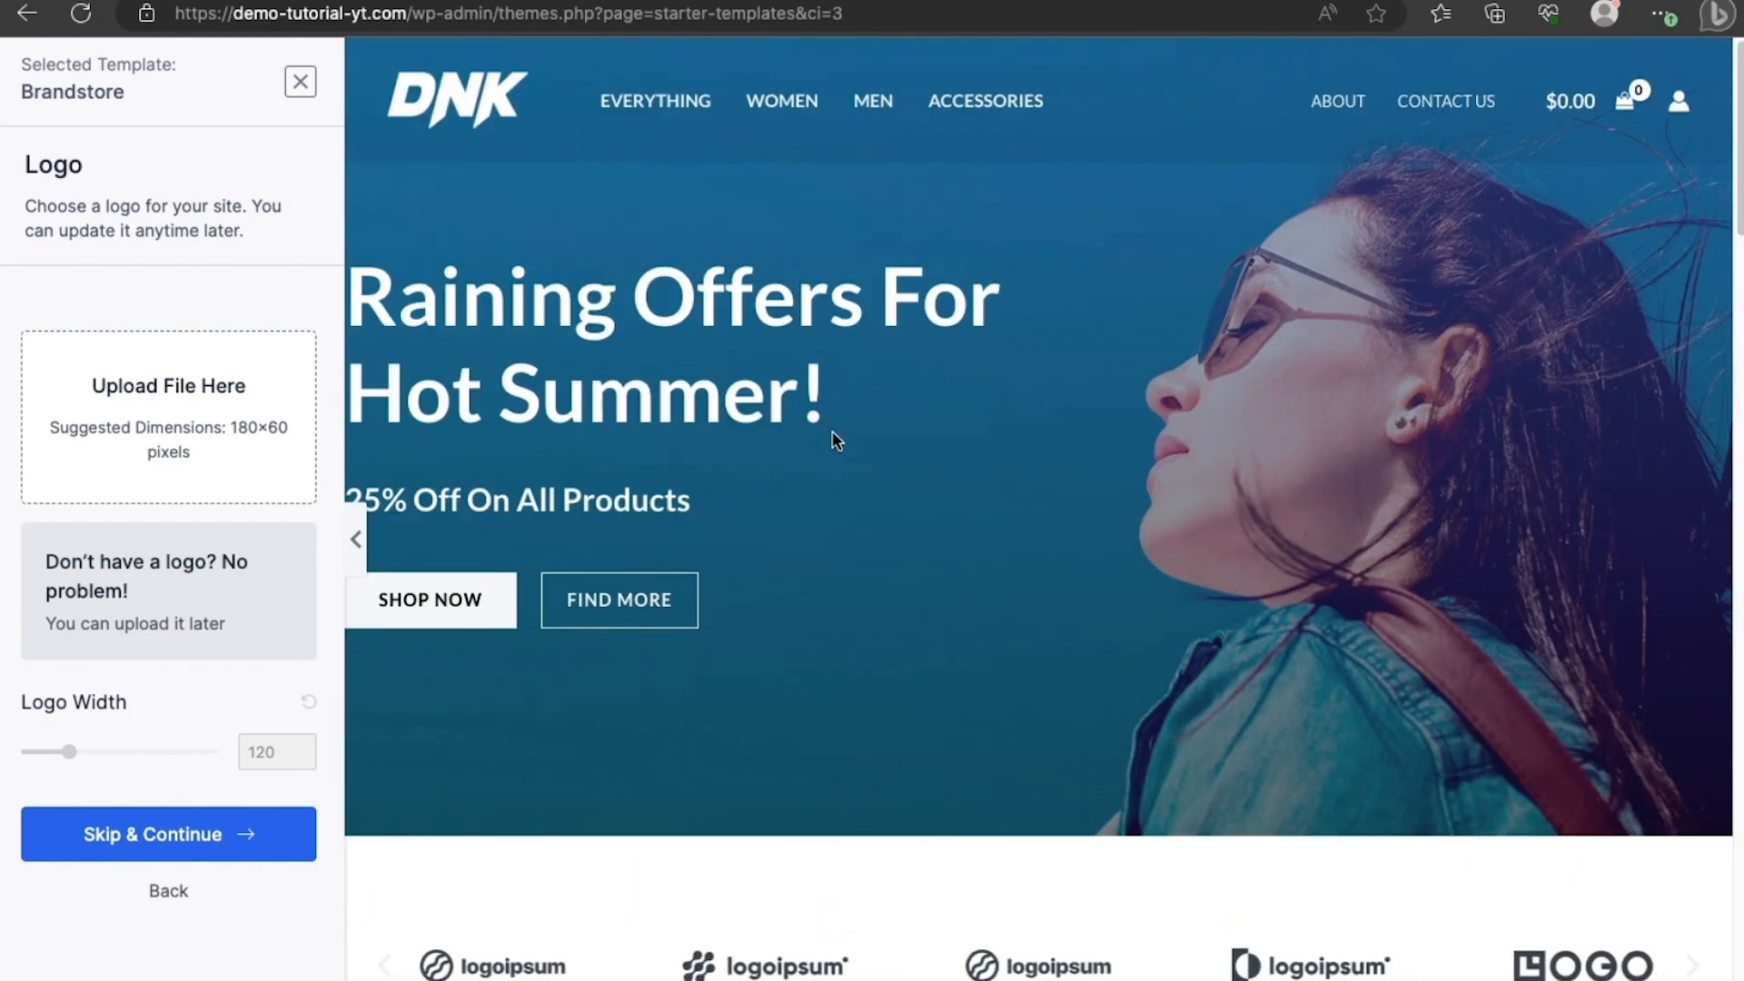
click(303, 82)
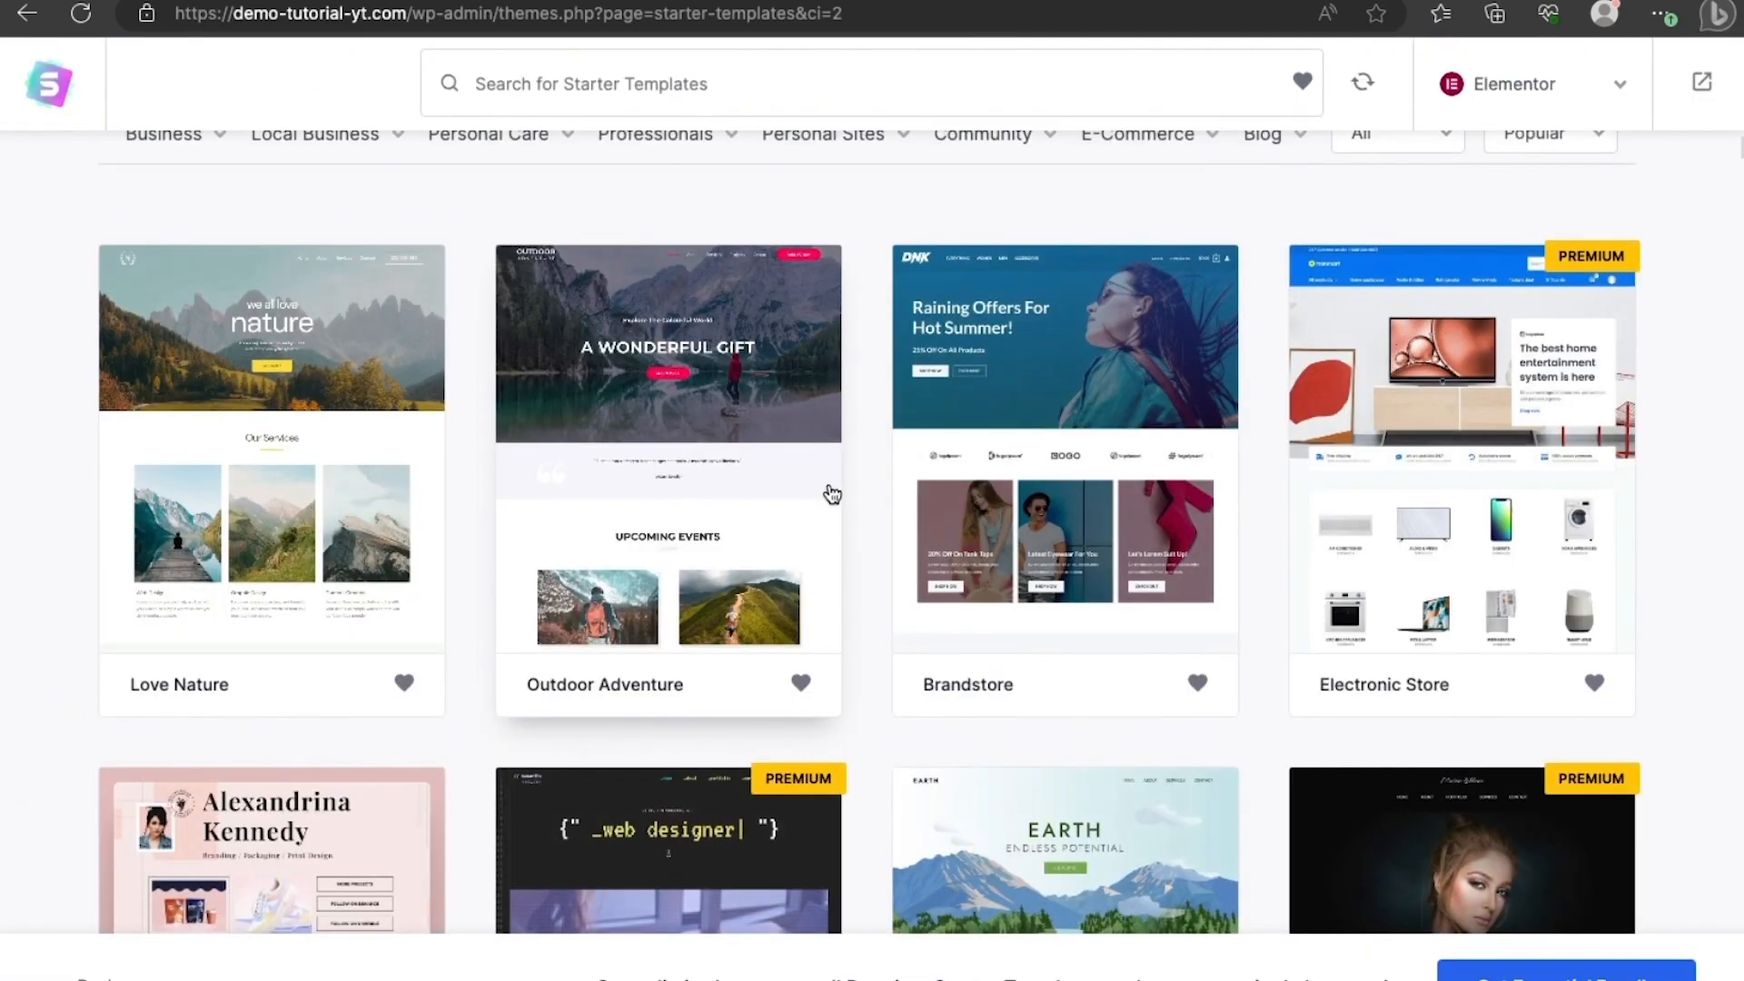
Browse the free and premium Elementor starter templates in the library.
scroll(804, 564, down, 1)
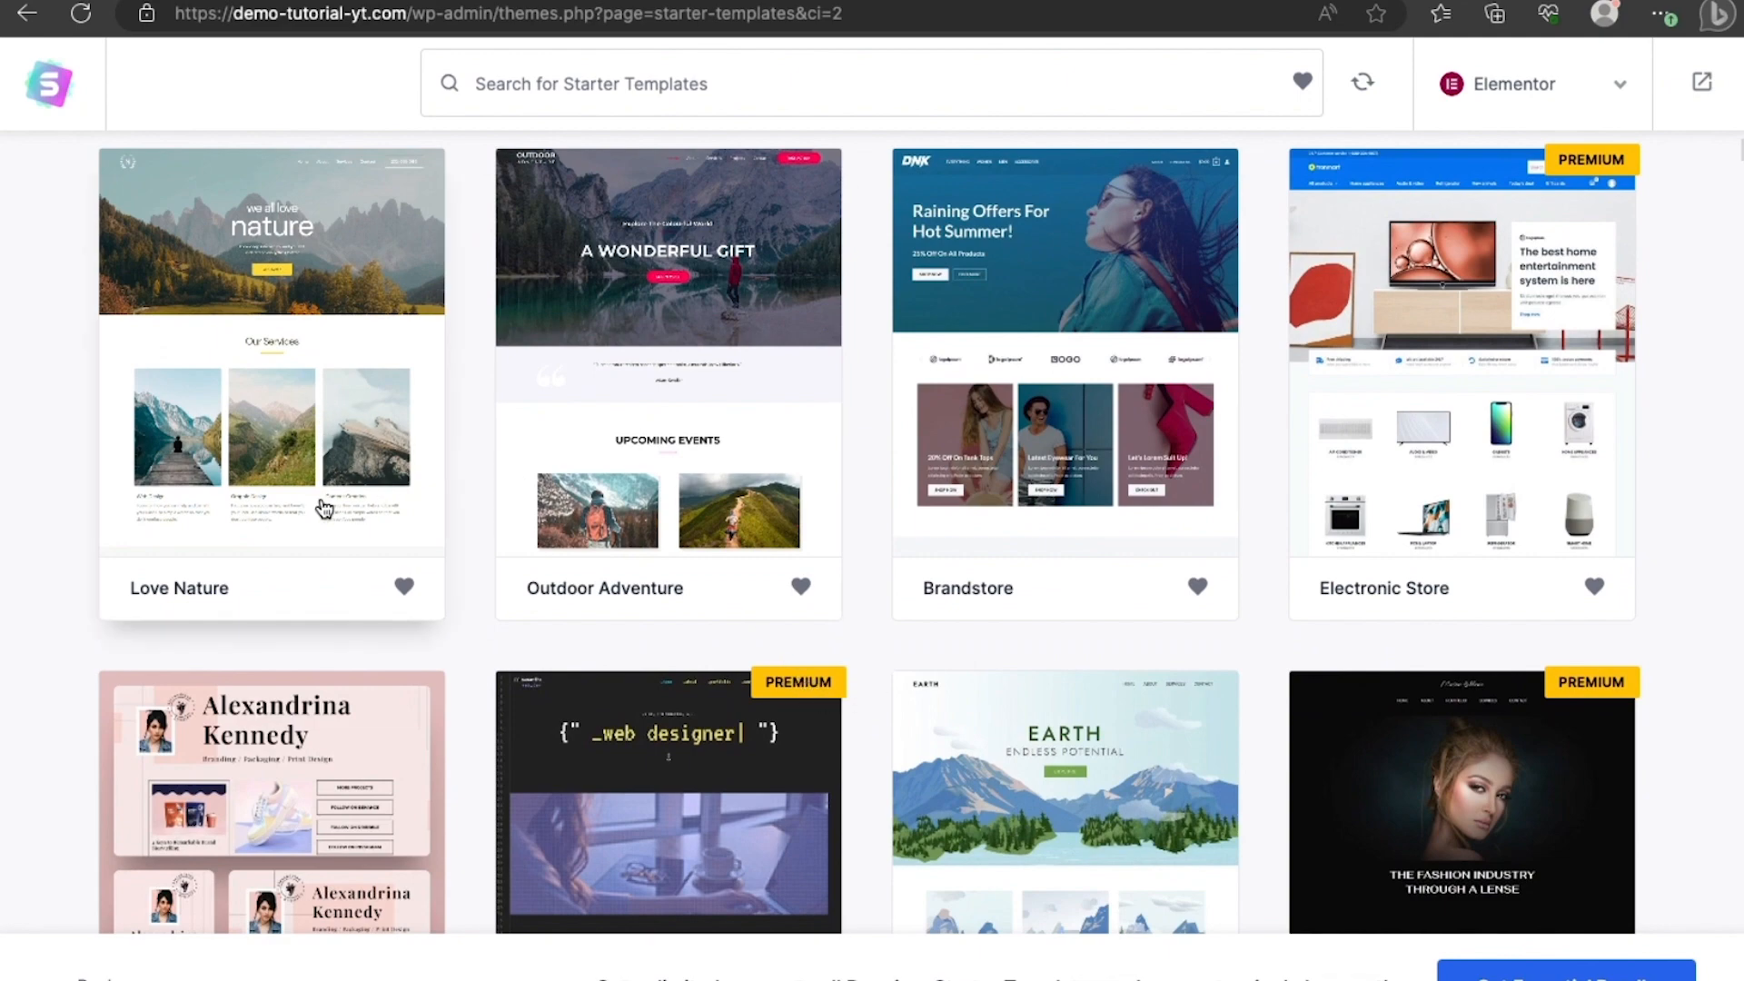
scroll(868, 472, down, 9)
scroll(869, 473, down, 2)
scroll(868, 469, up, 12)
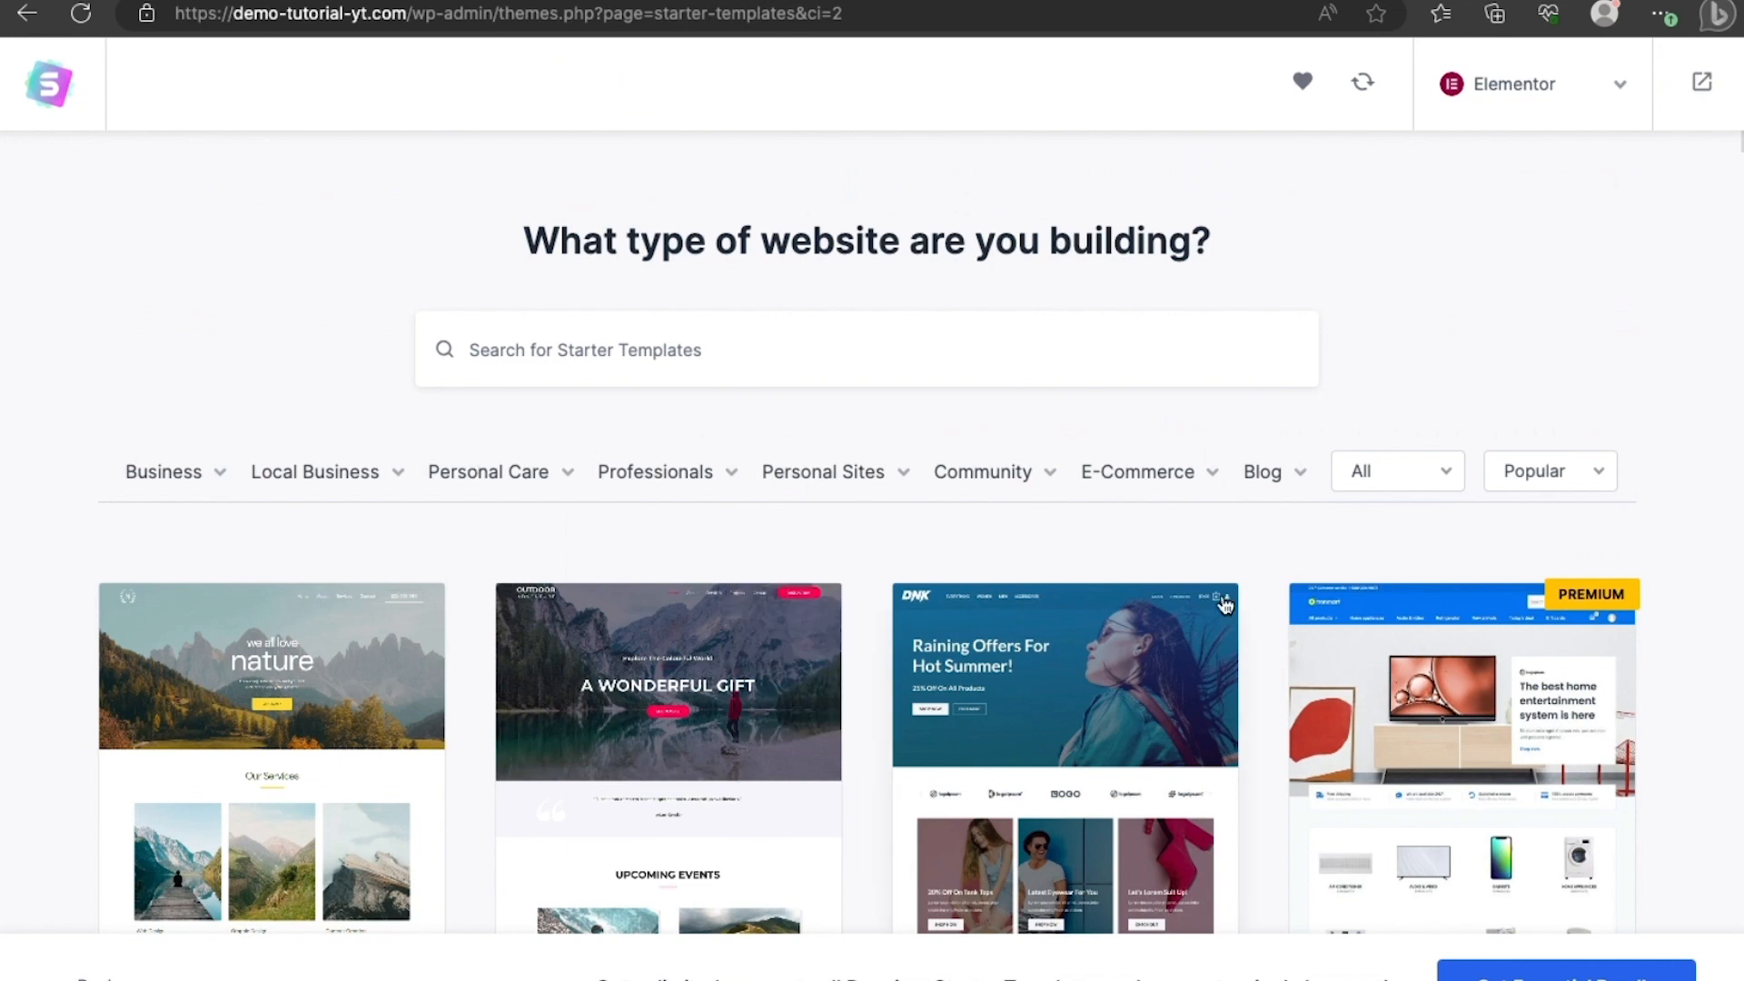
Filter the starter templates by the E-Commerce category, browse the store designs and open the Brandstore template.
click(1131, 472)
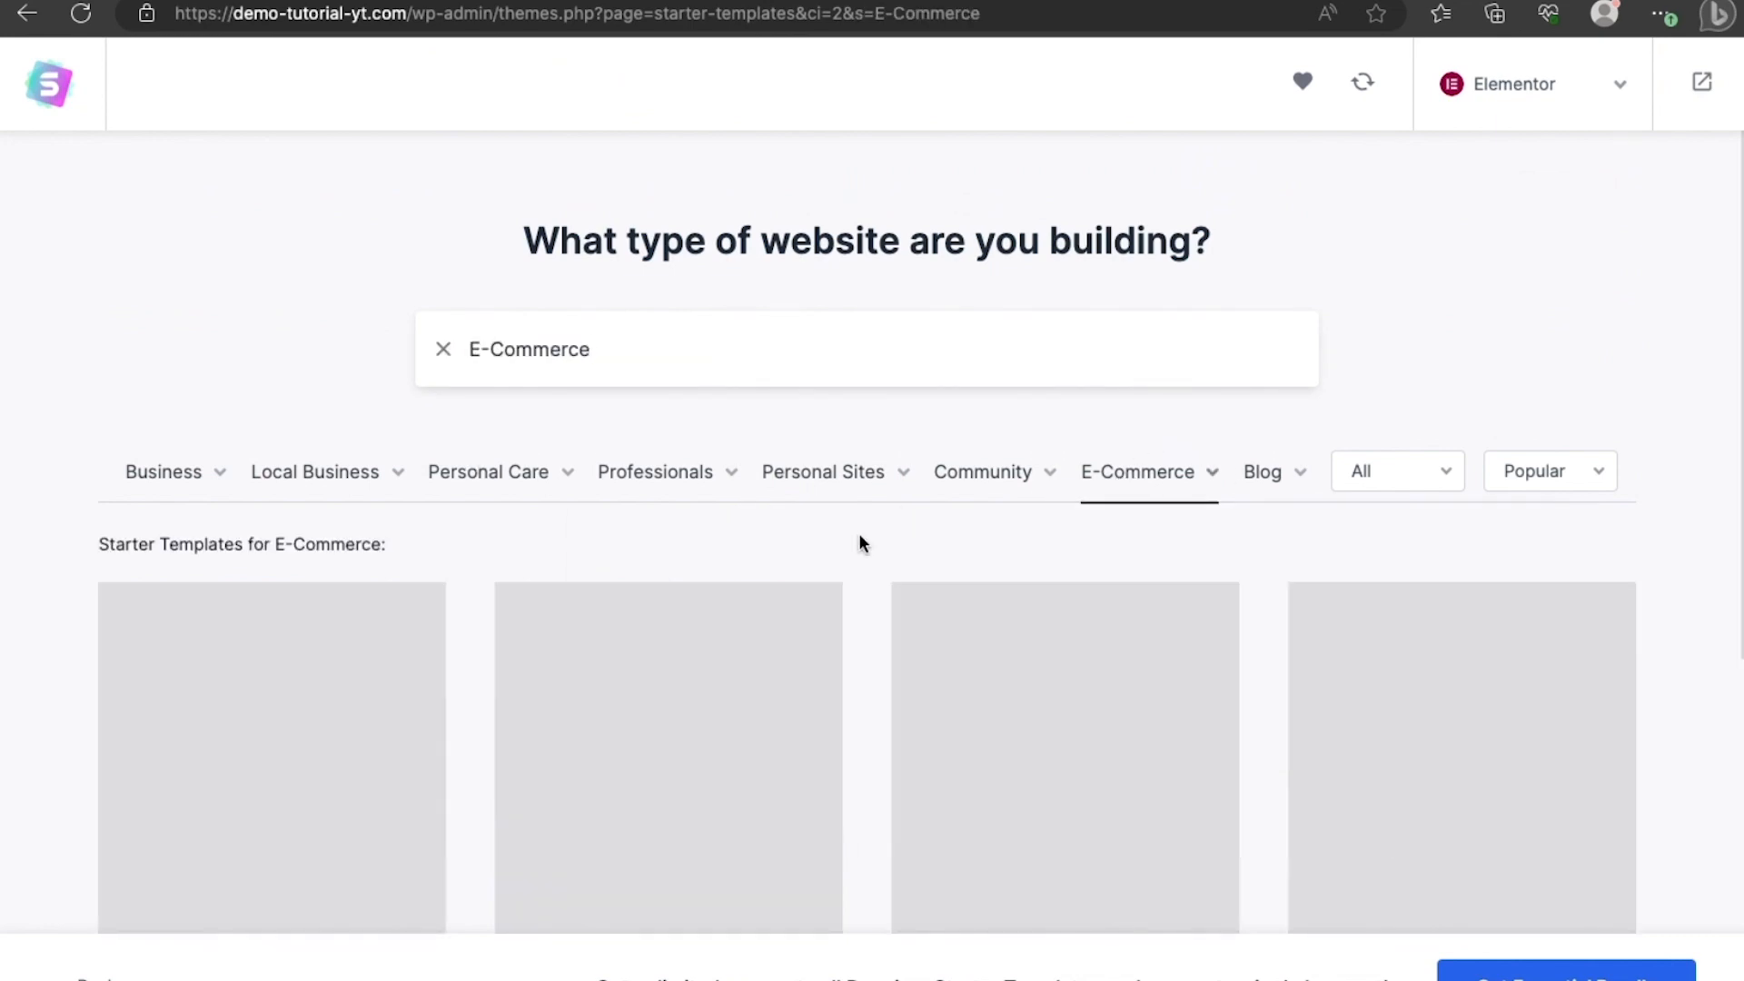
scroll(794, 835, down, 2)
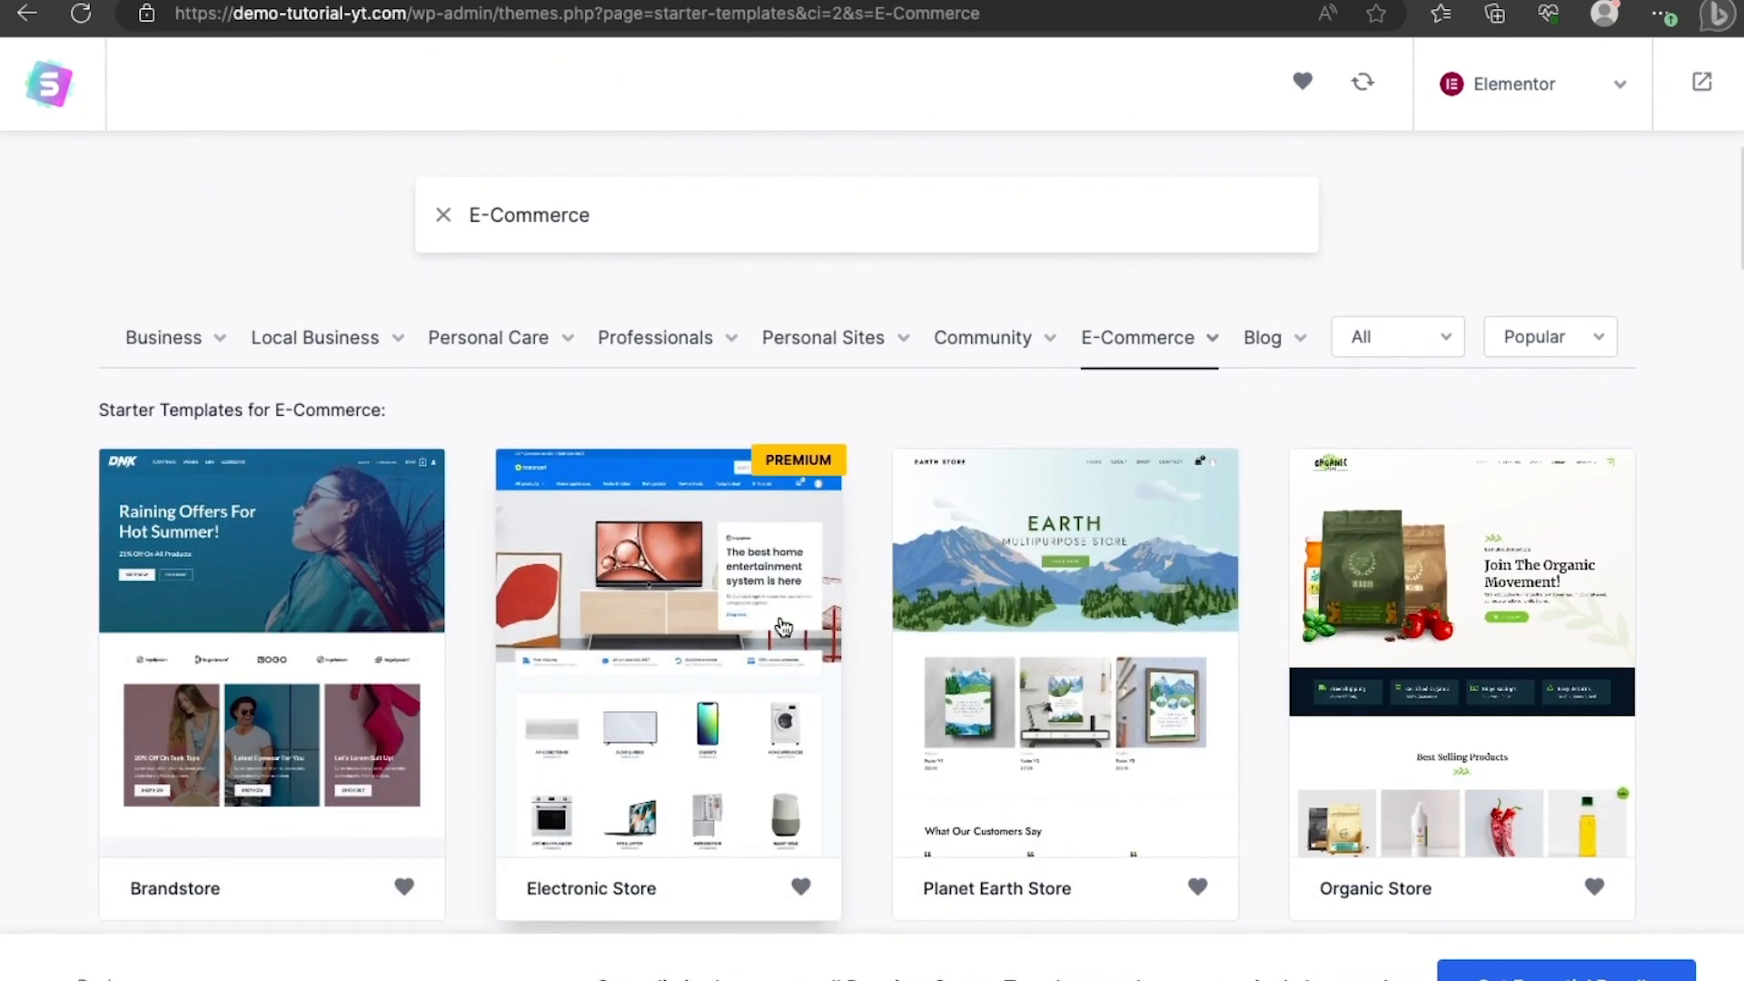
scroll(1021, 622, down, 3)
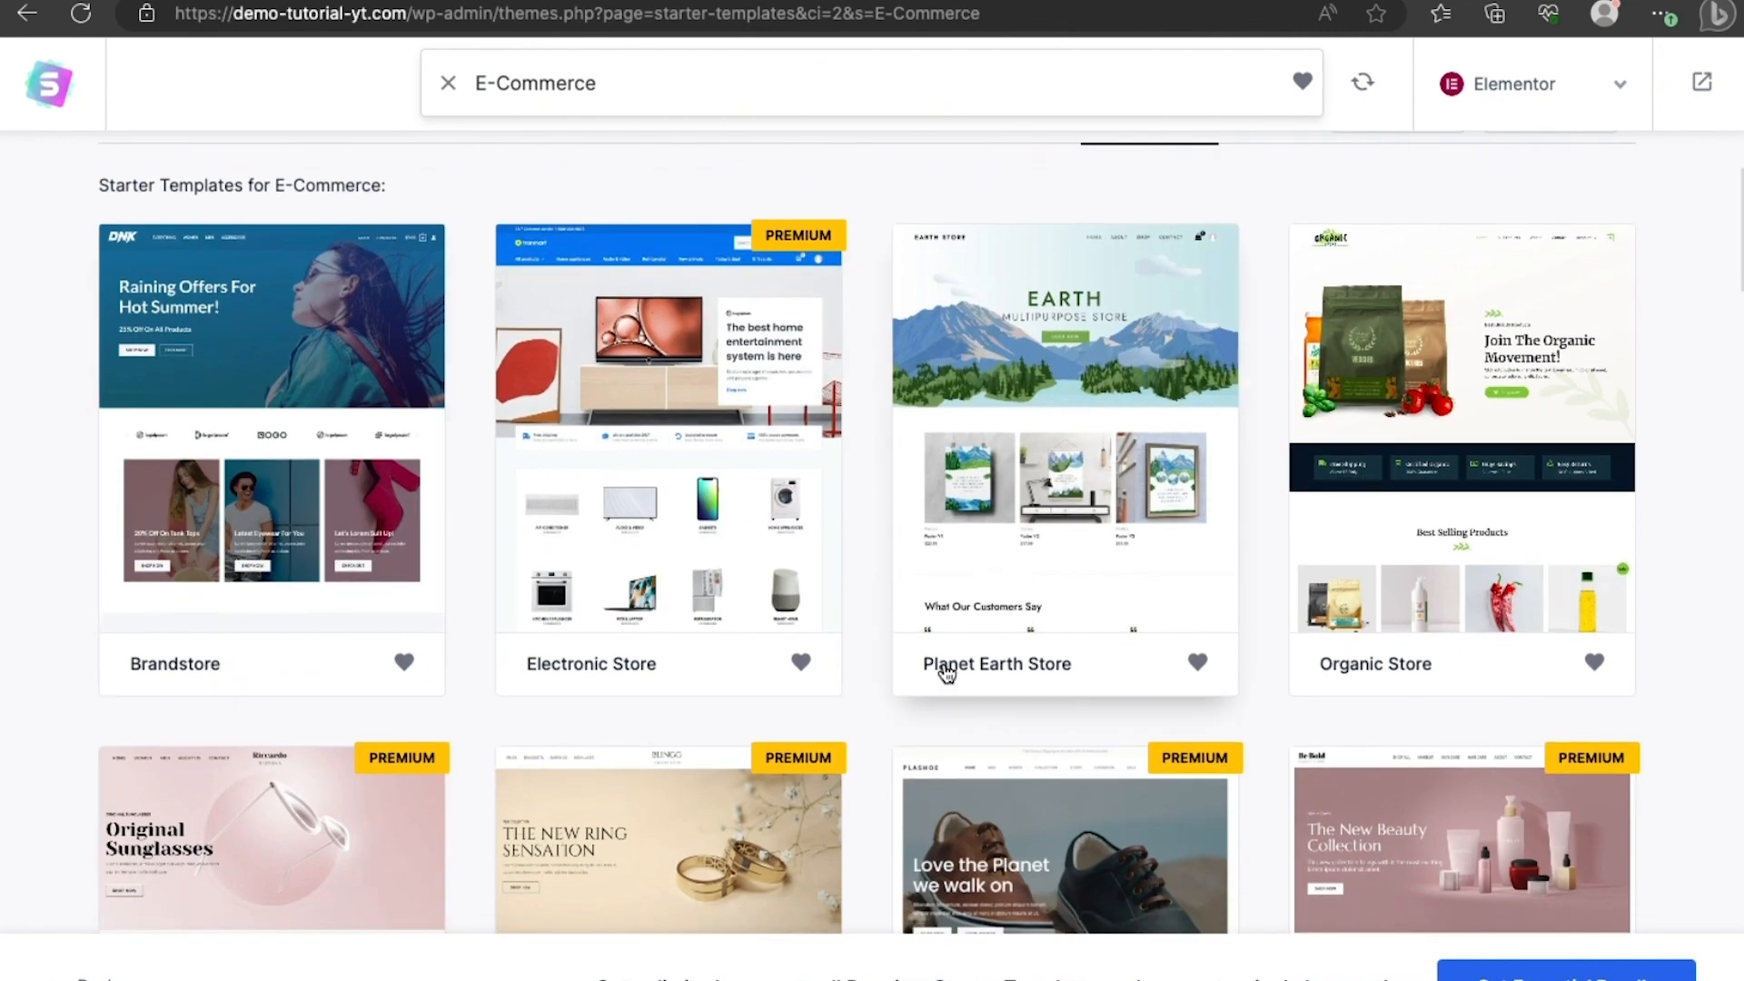
scroll(937, 663, down, 2)
scroll(1090, 405, down, 1)
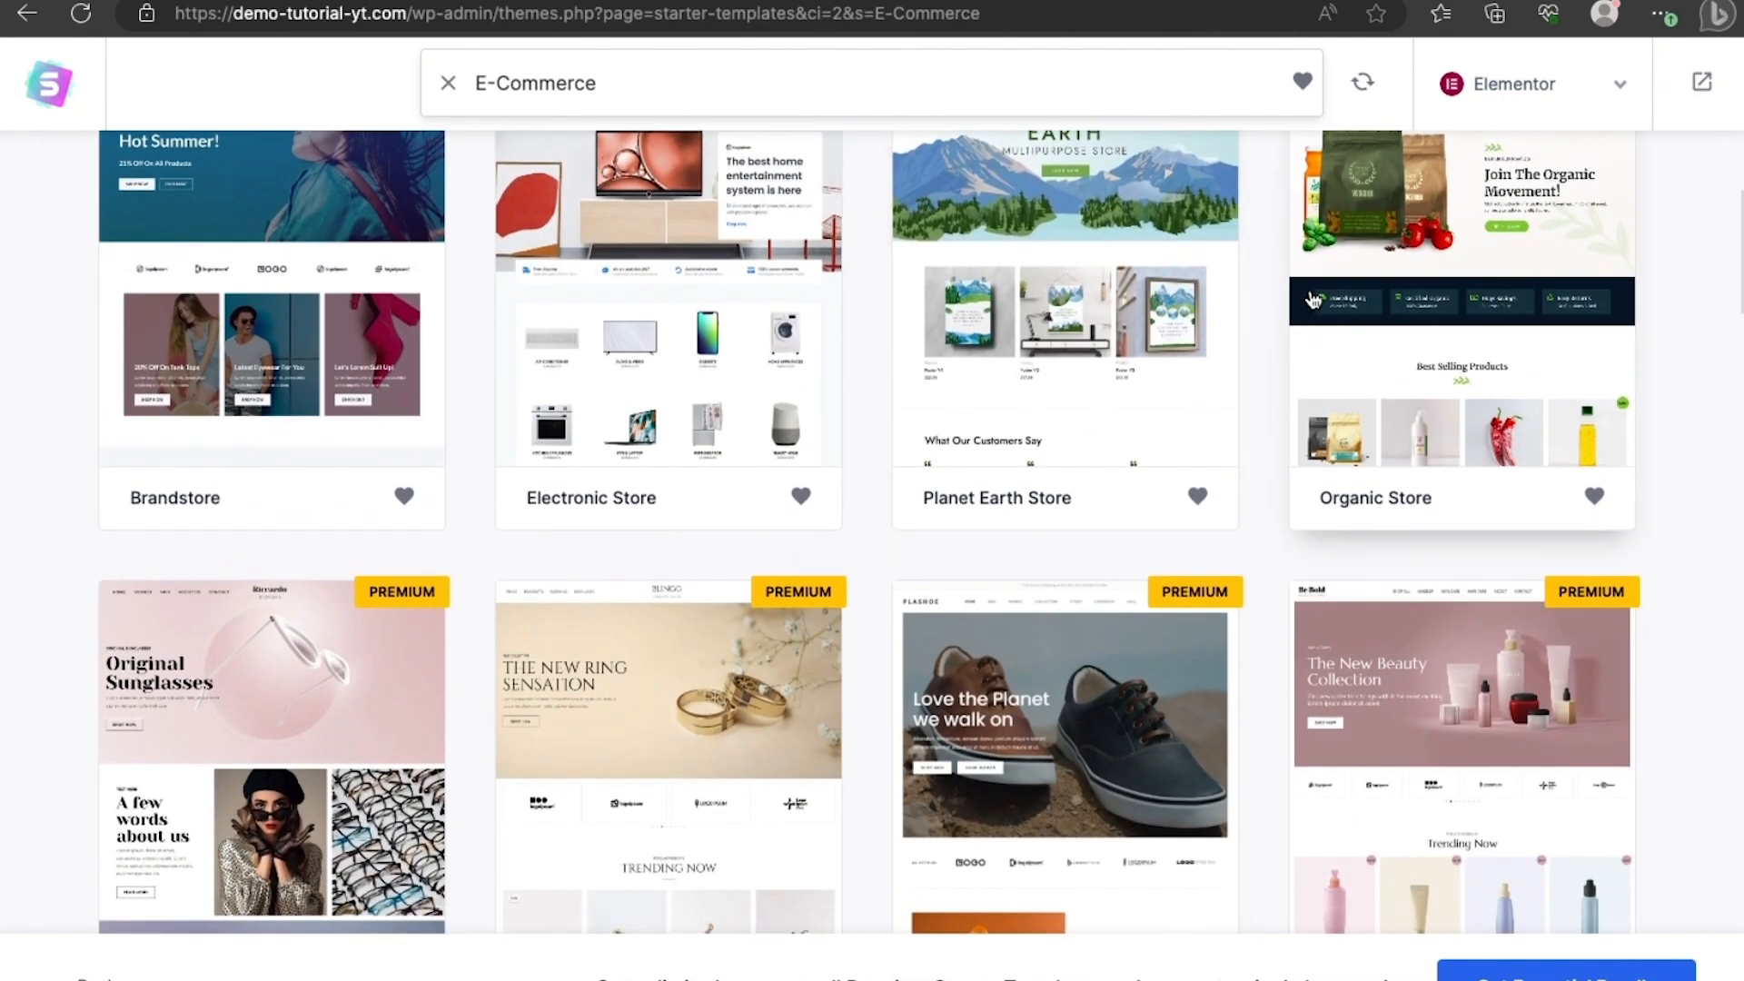
scroll(920, 514, down, 8)
scroll(386, 609, up, 14)
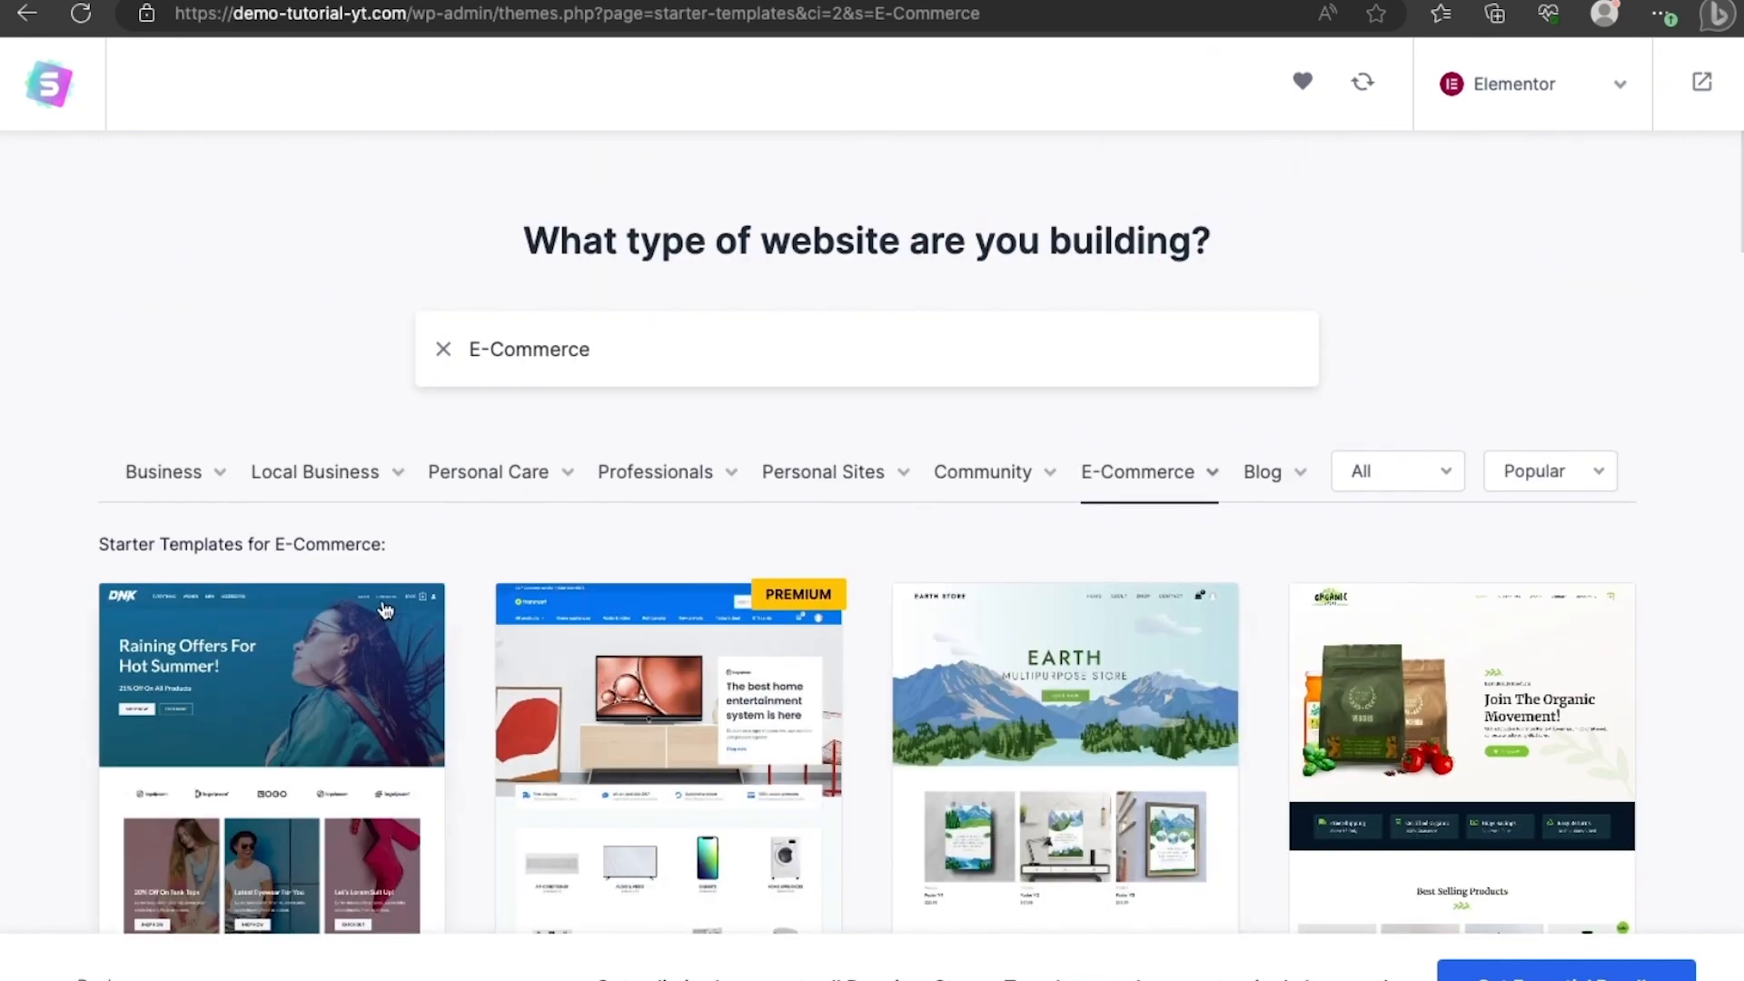
click(310, 763)
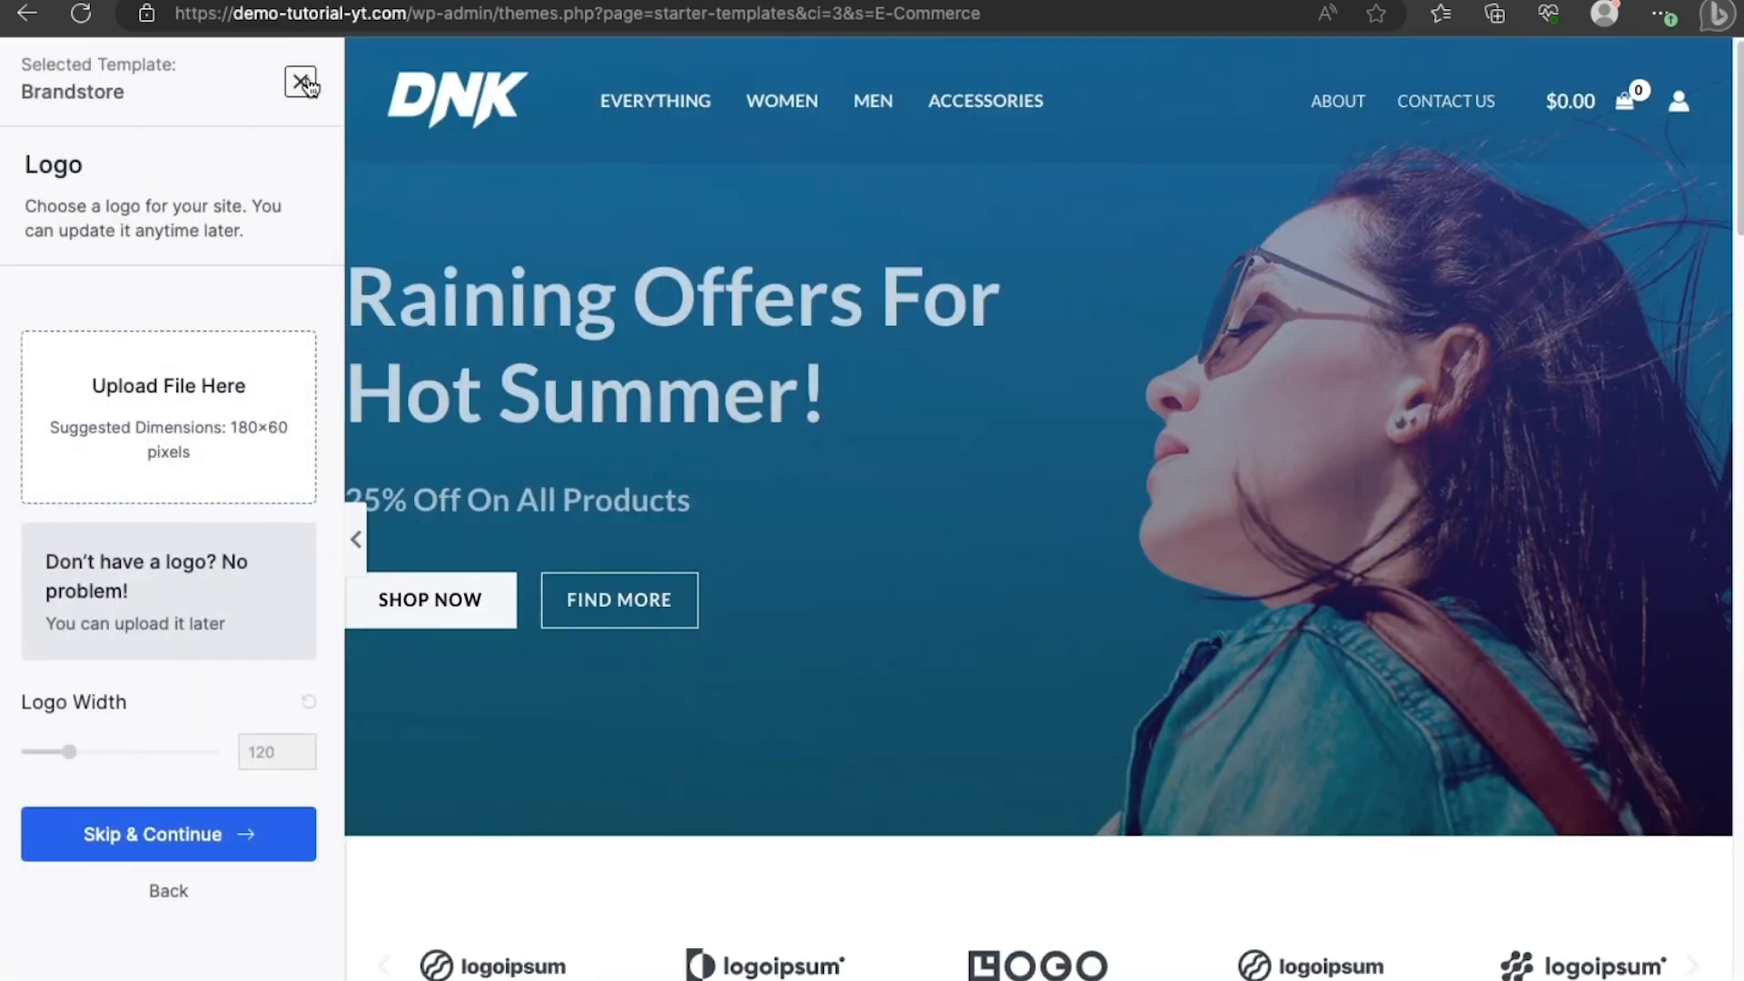
Skip the logo upload, try two alternative font pairs on the Brandstore template, and restore the default Lato / Lato fonts.
click(181, 845)
scroll(250, 959, down, 1)
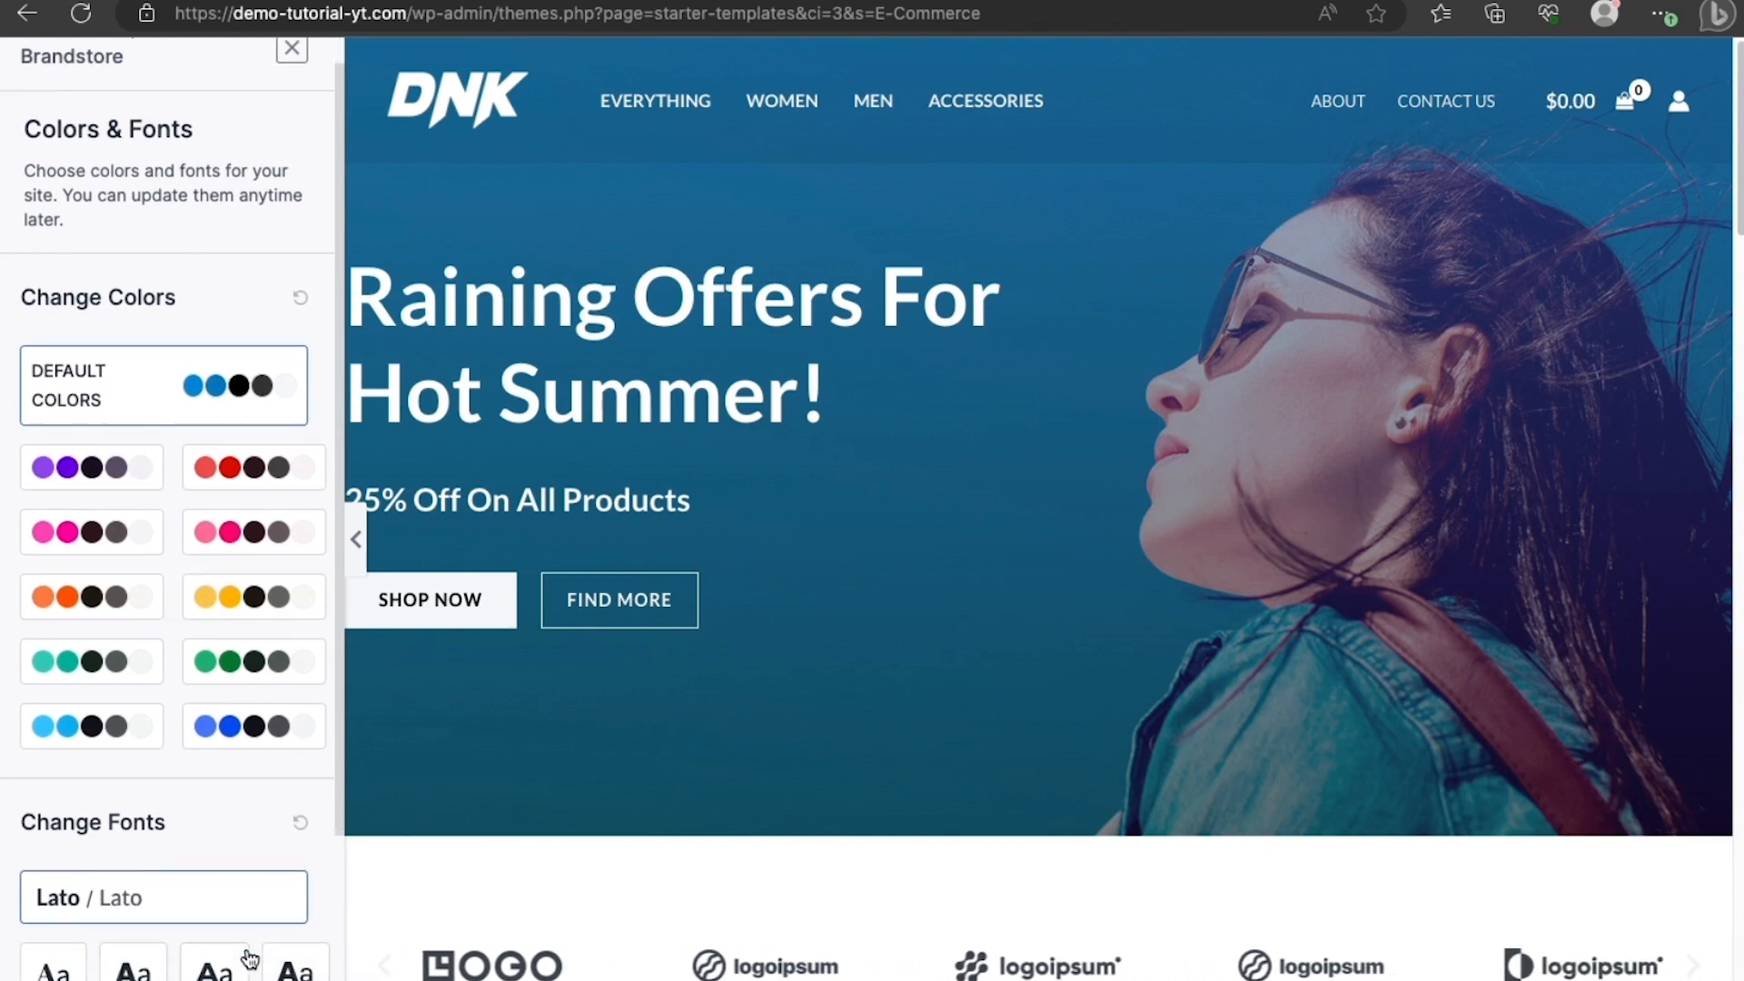
scroll(250, 958, down, 1)
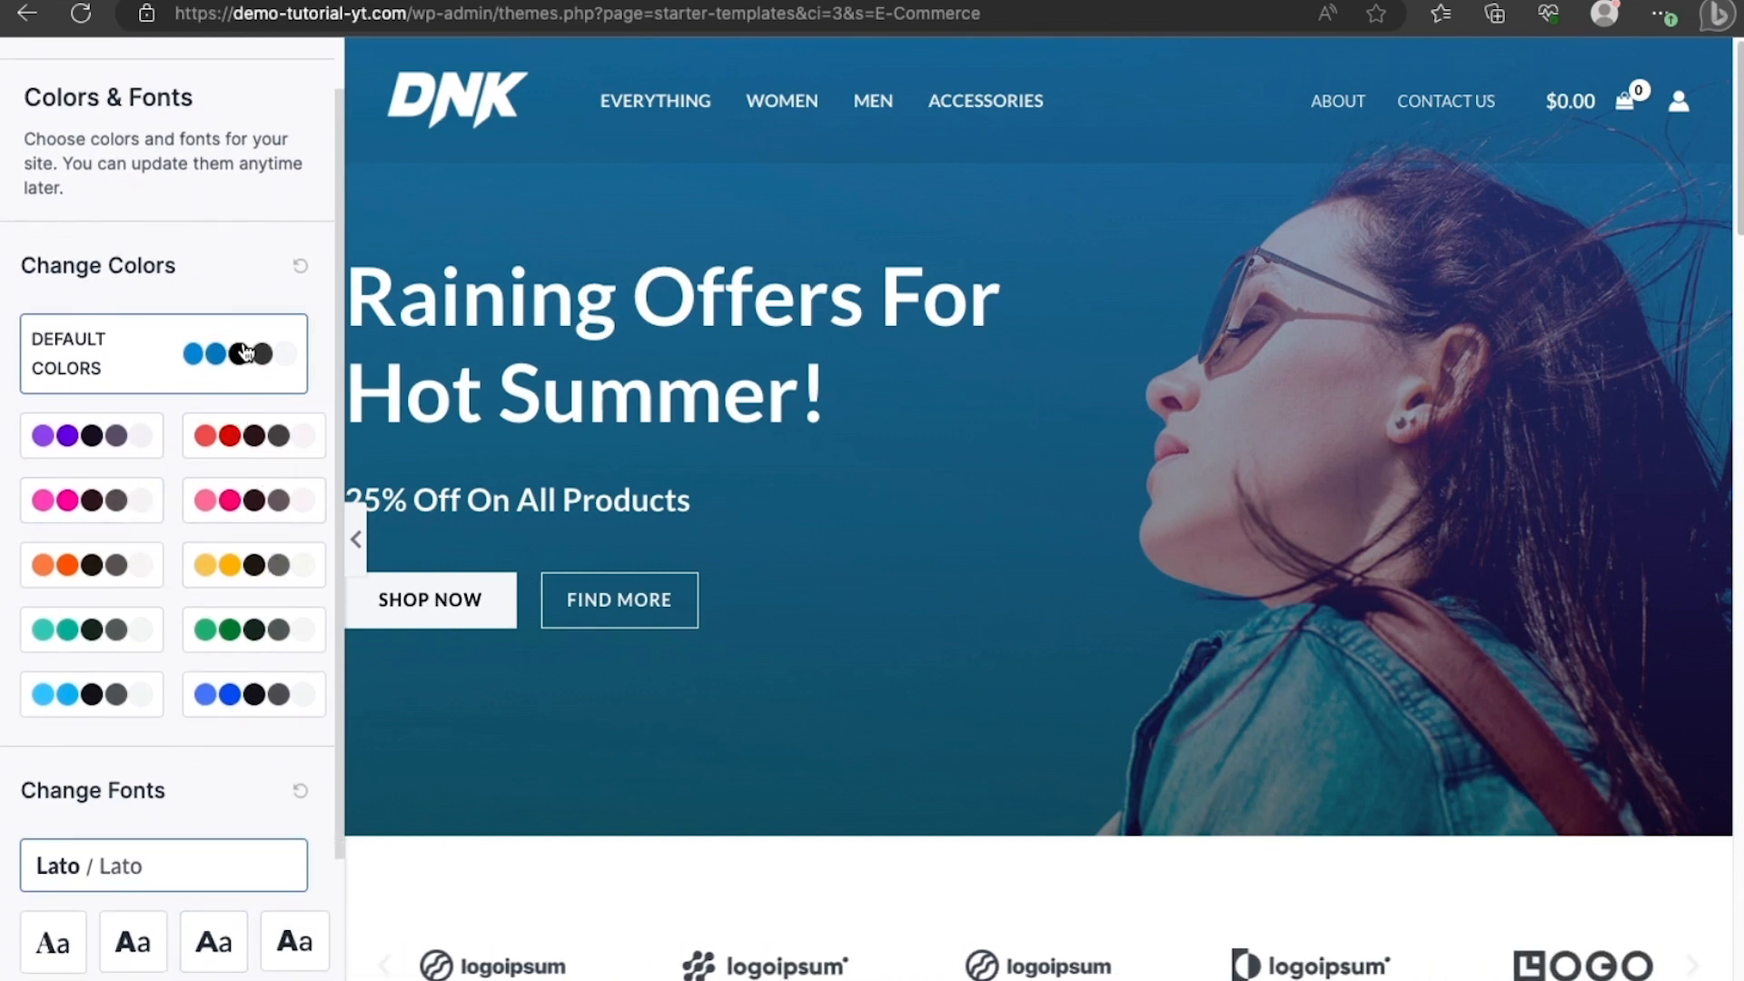
scroll(245, 352, down, 3)
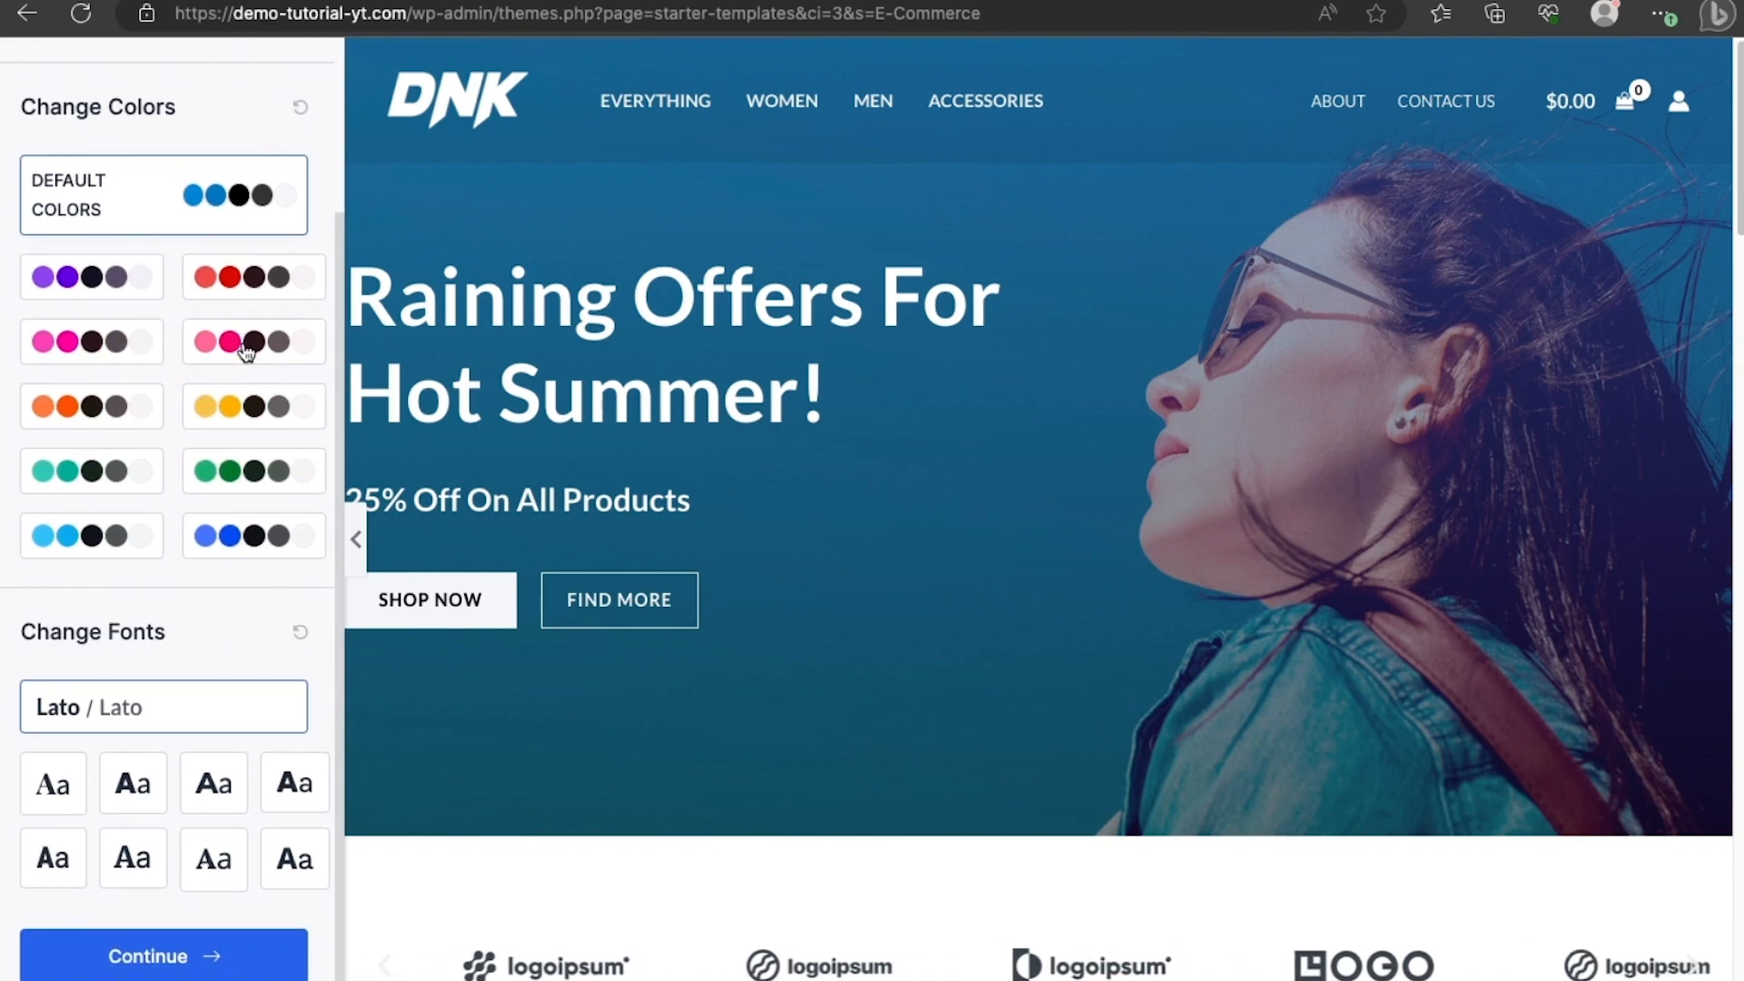
click(148, 783)
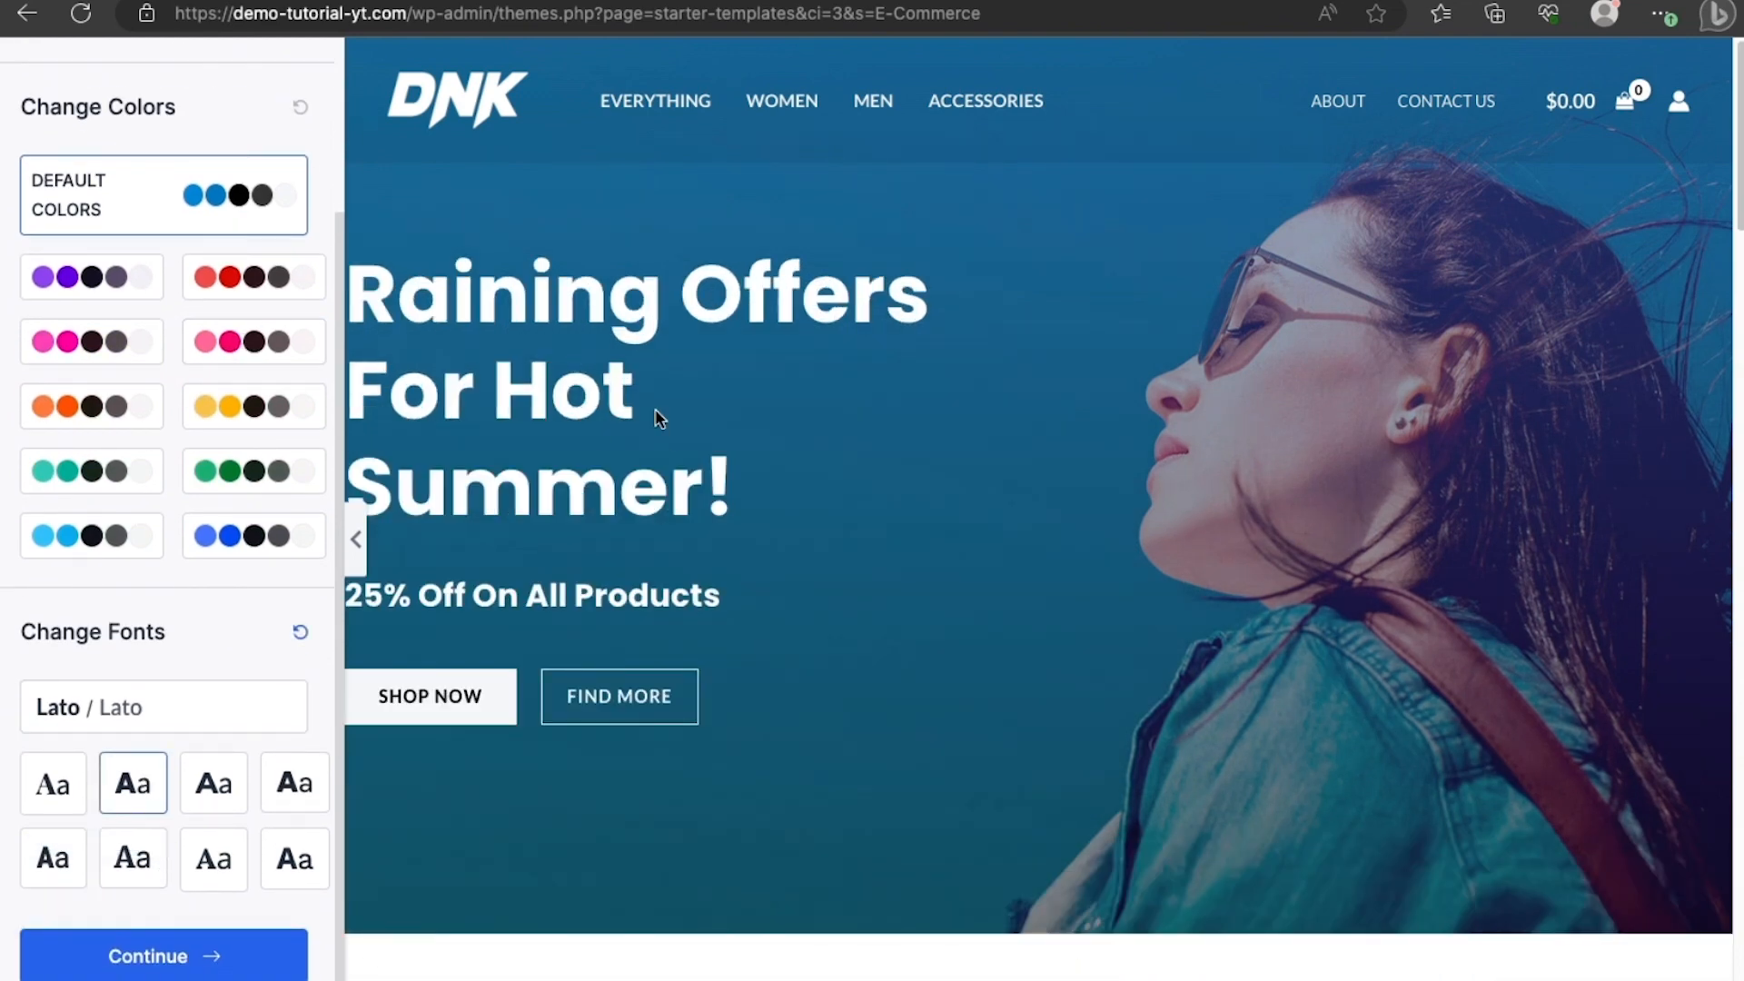
click(214, 792)
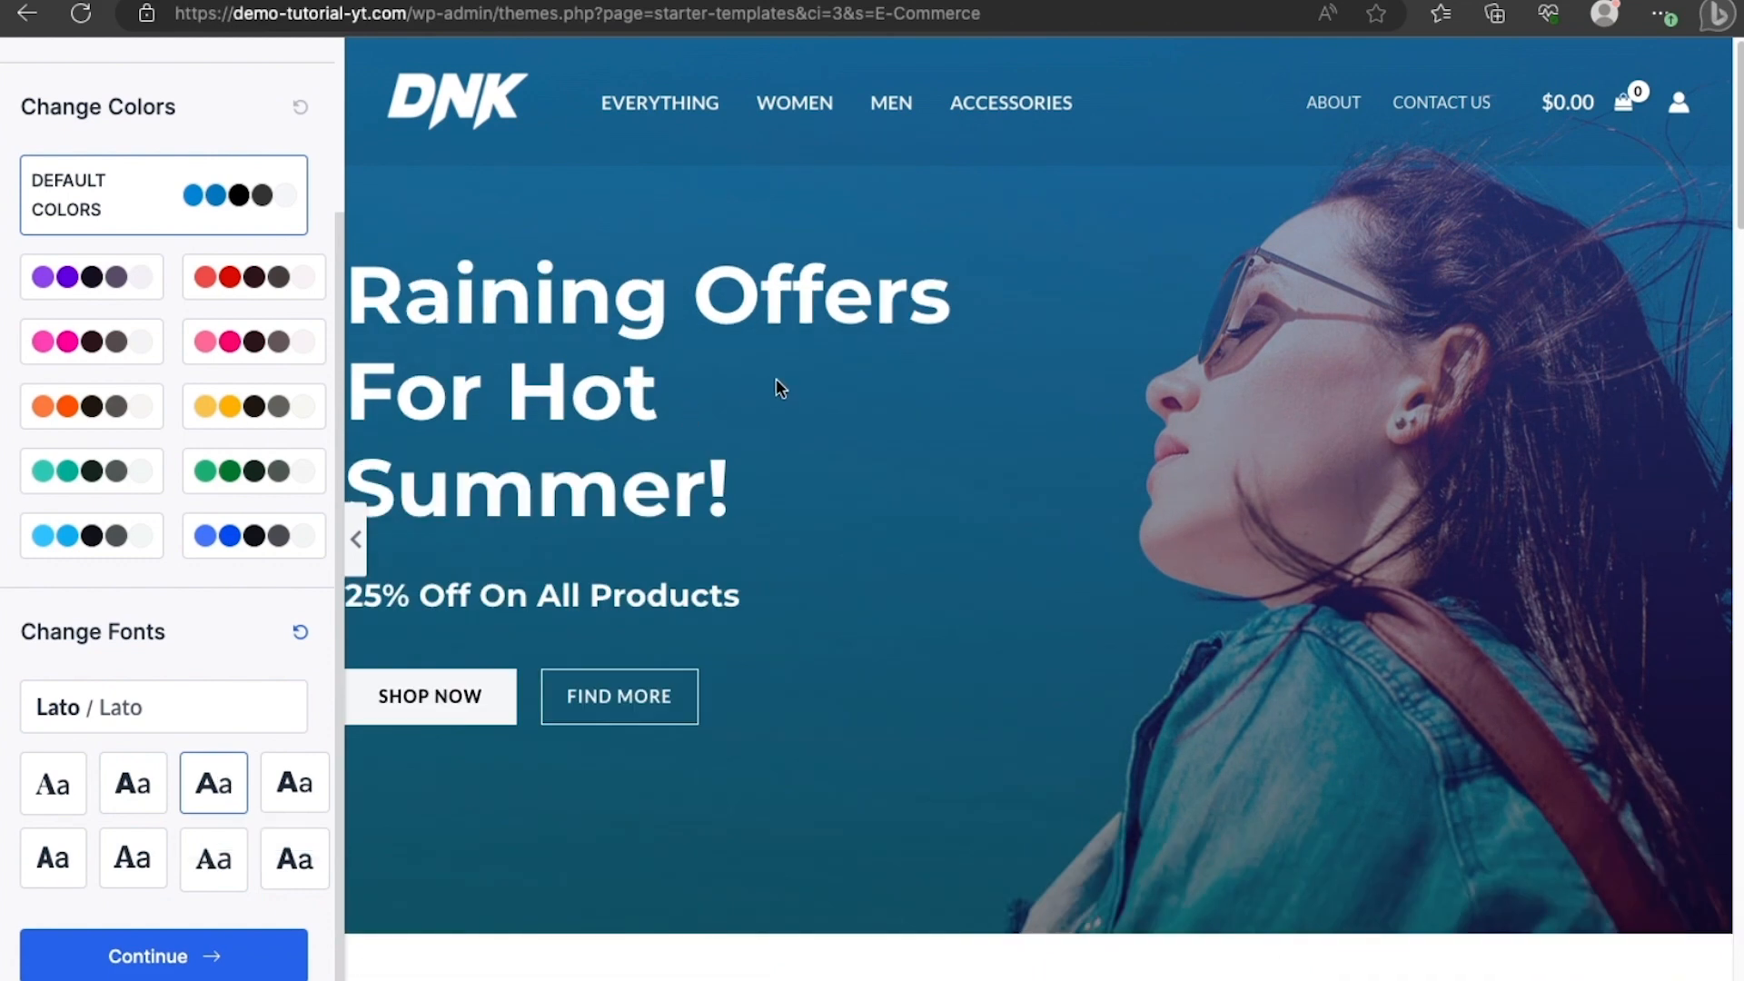
click(84, 696)
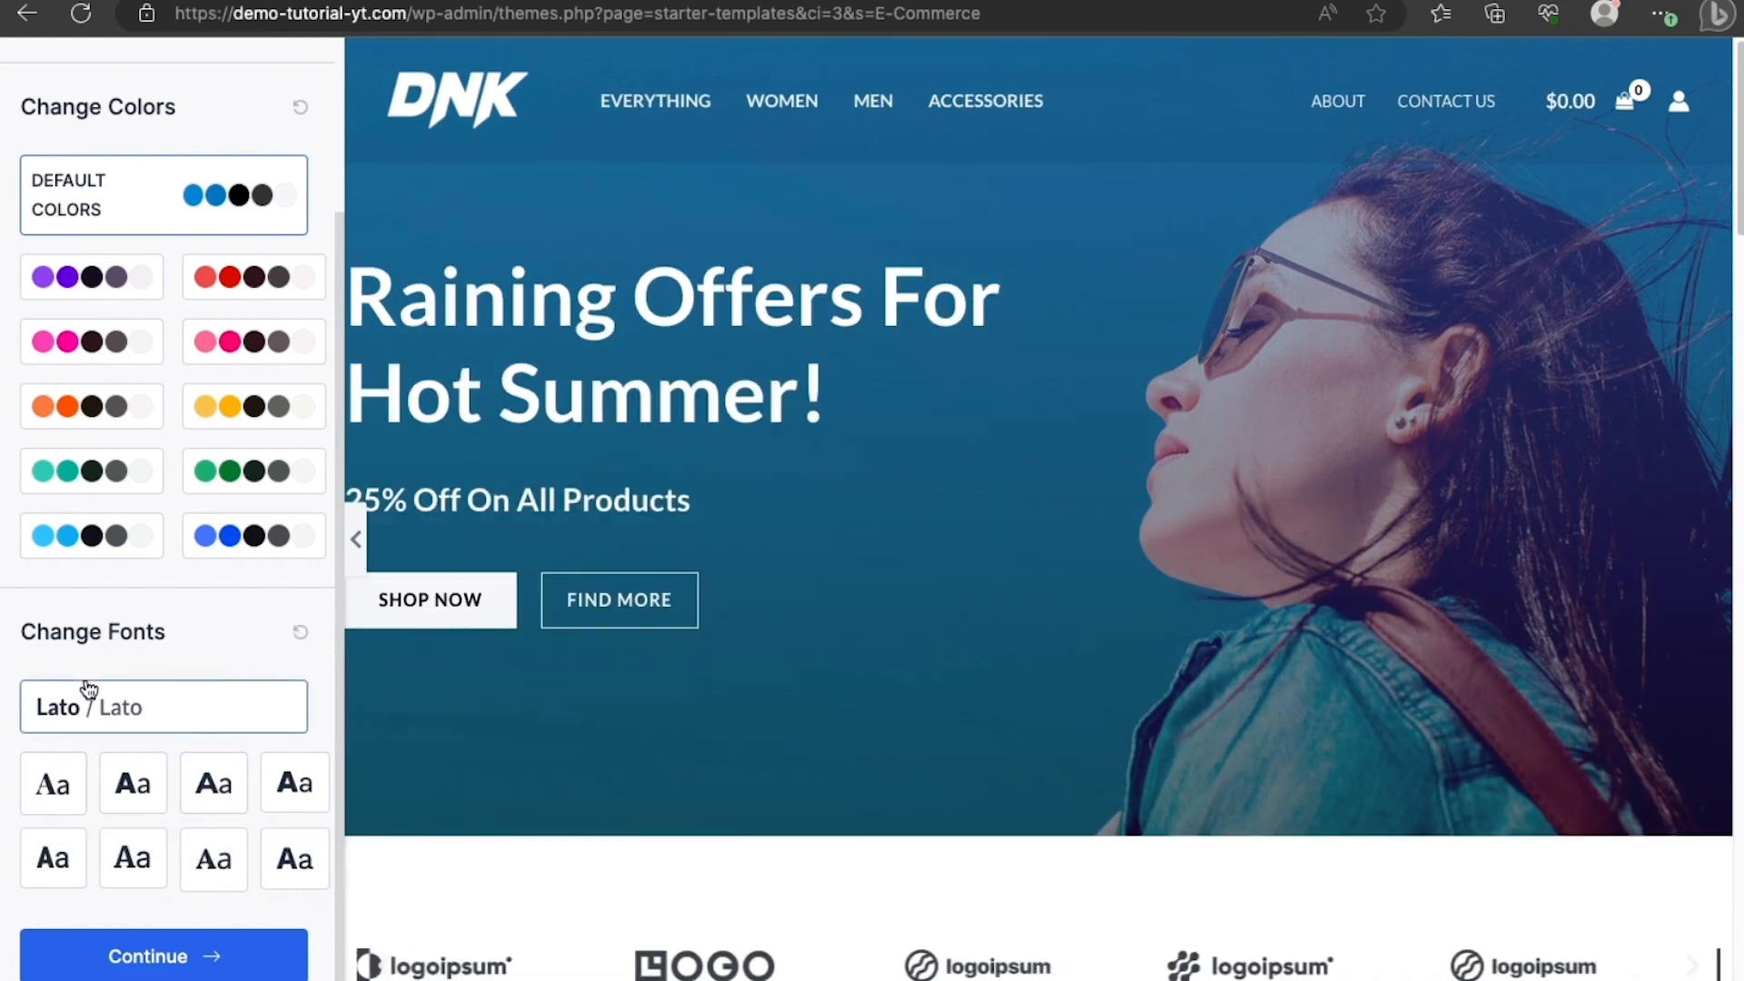
Accept the colors and fonts, skip the plugin update, and build the website with all import options kept and personal details blank.
click(234, 947)
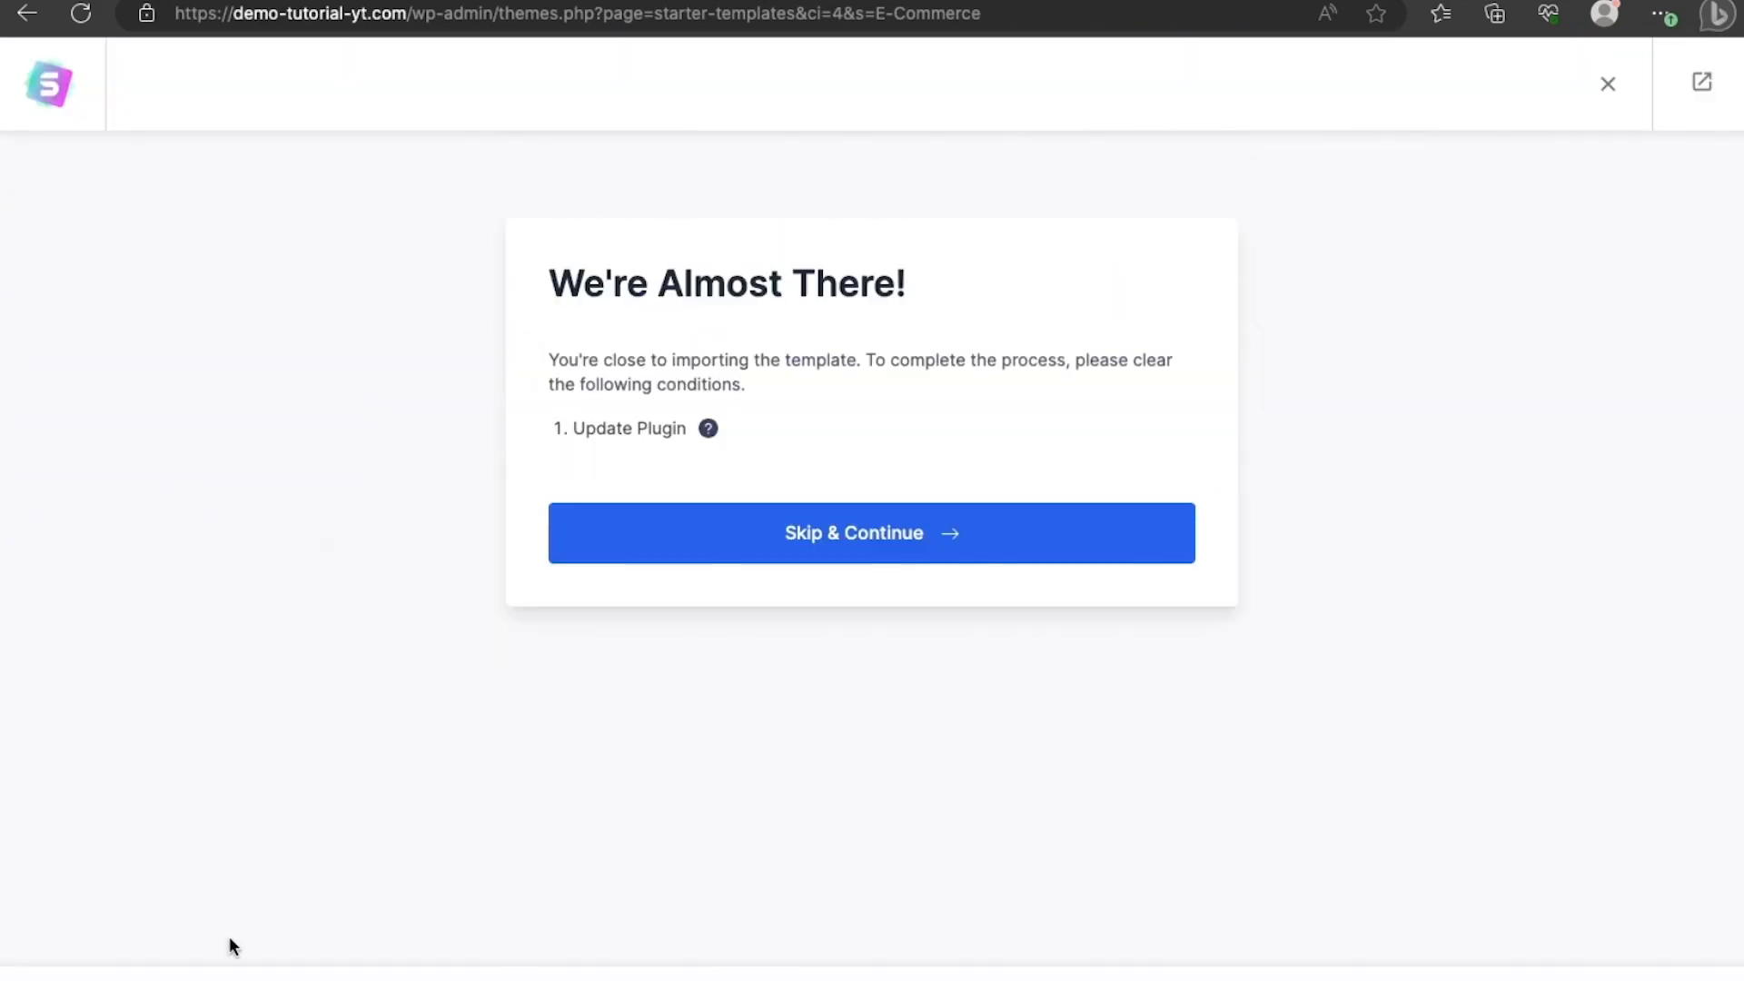
click(850, 543)
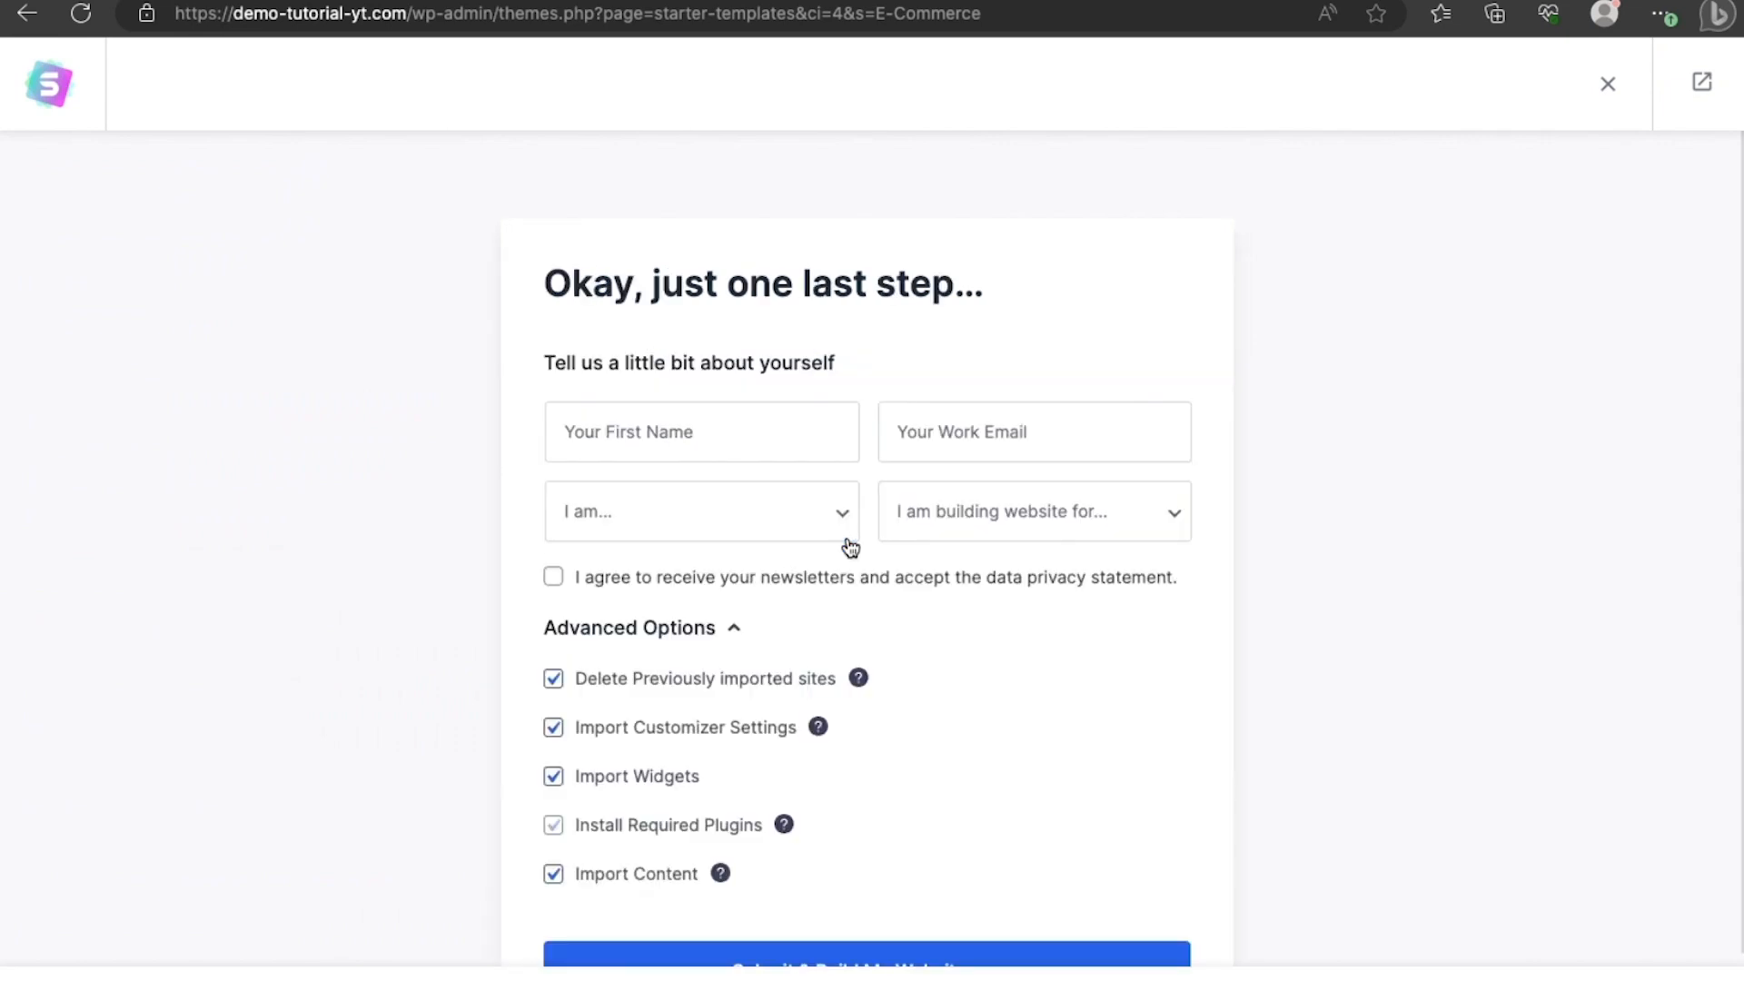
scroll(945, 754, down, 1)
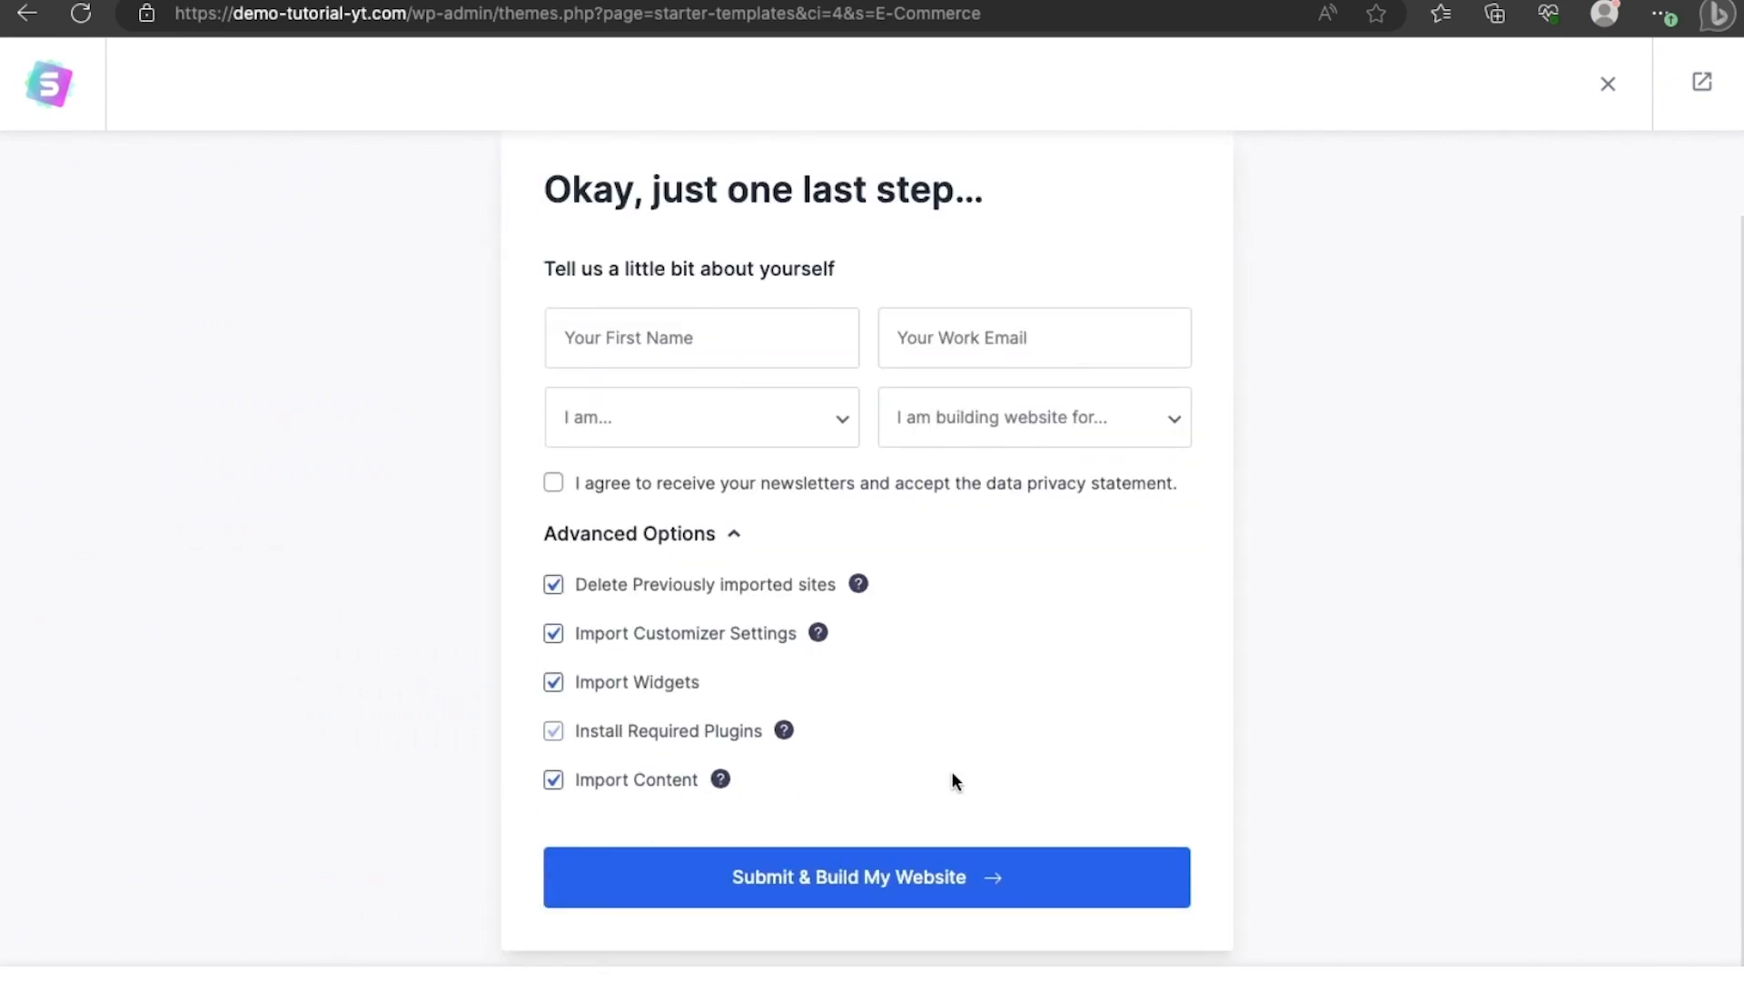
click(886, 884)
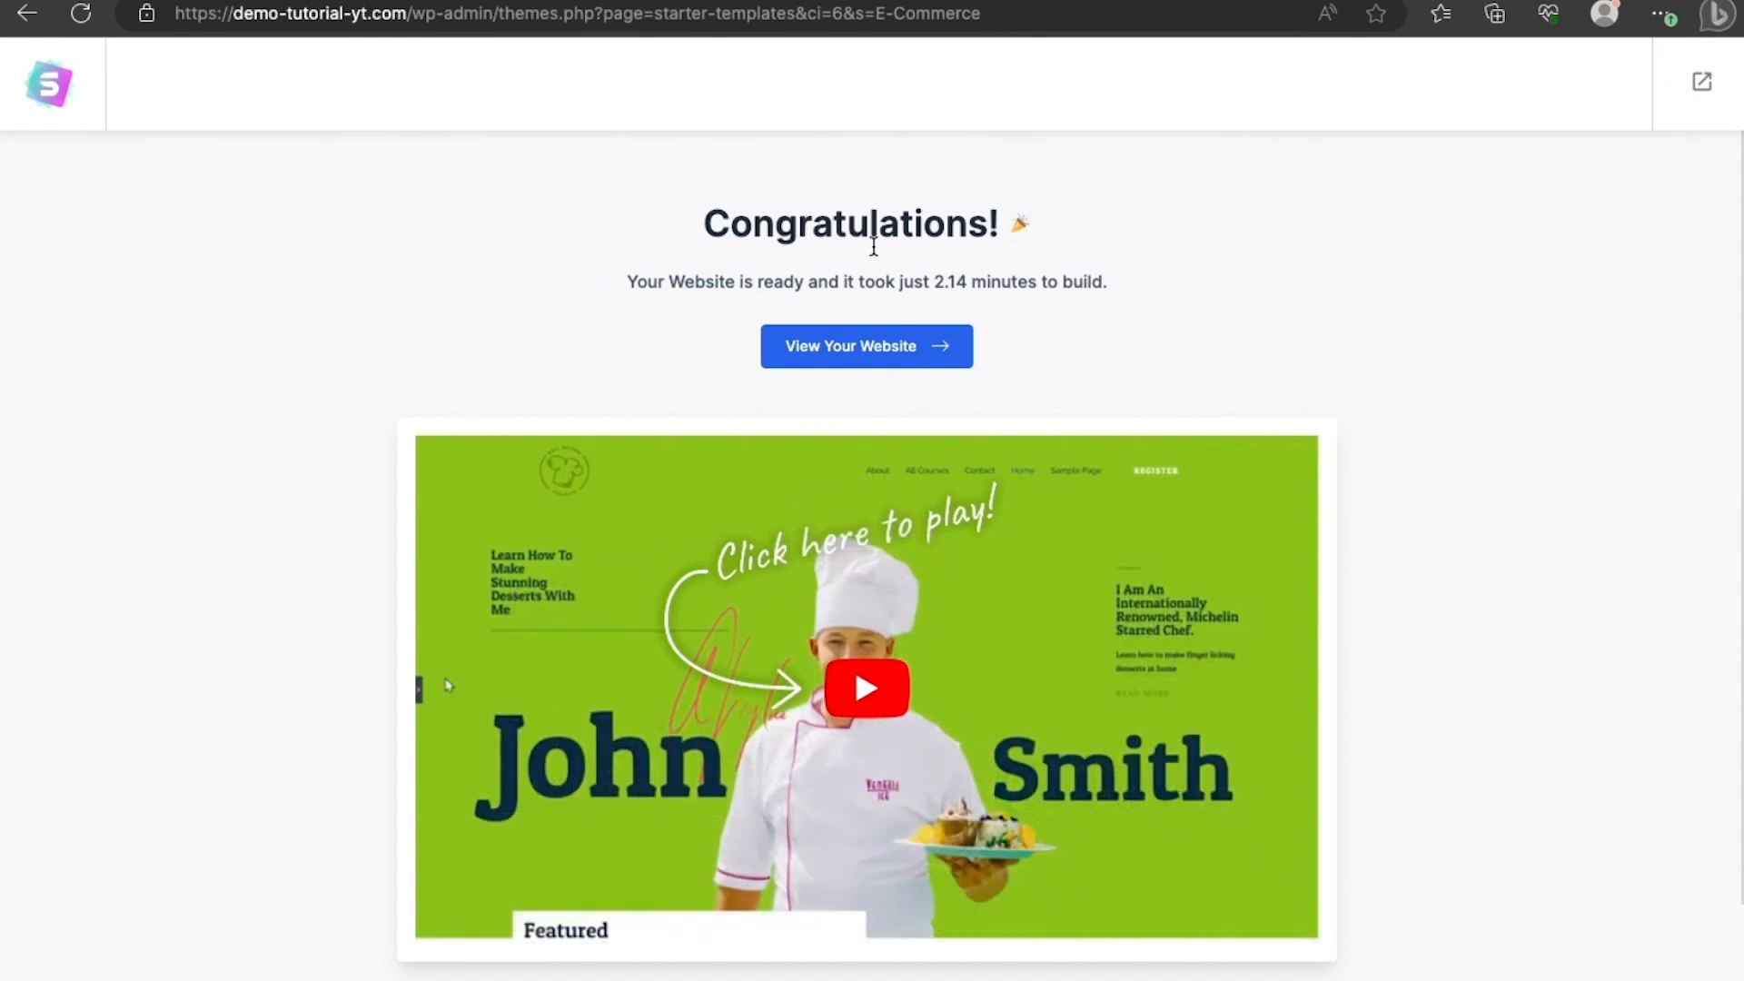
View the newly built website and examine its home page, from the product listings to the sale banner.
click(879, 351)
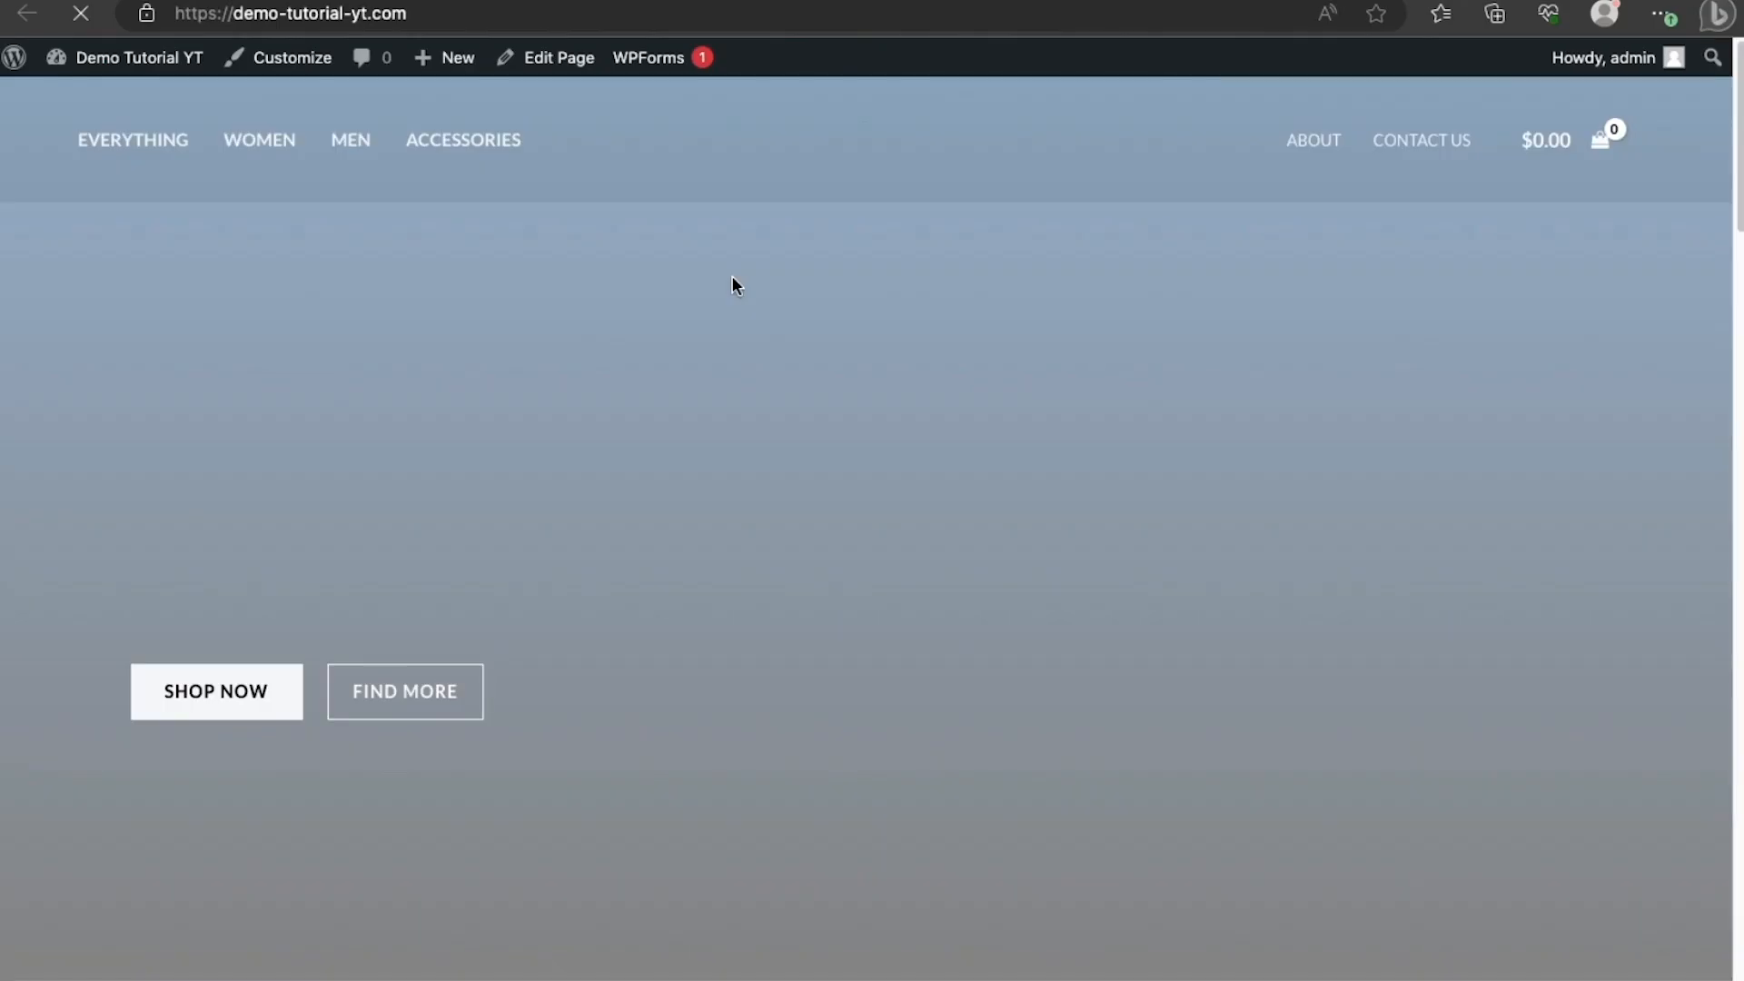
scroll(676, 480, down, 20)
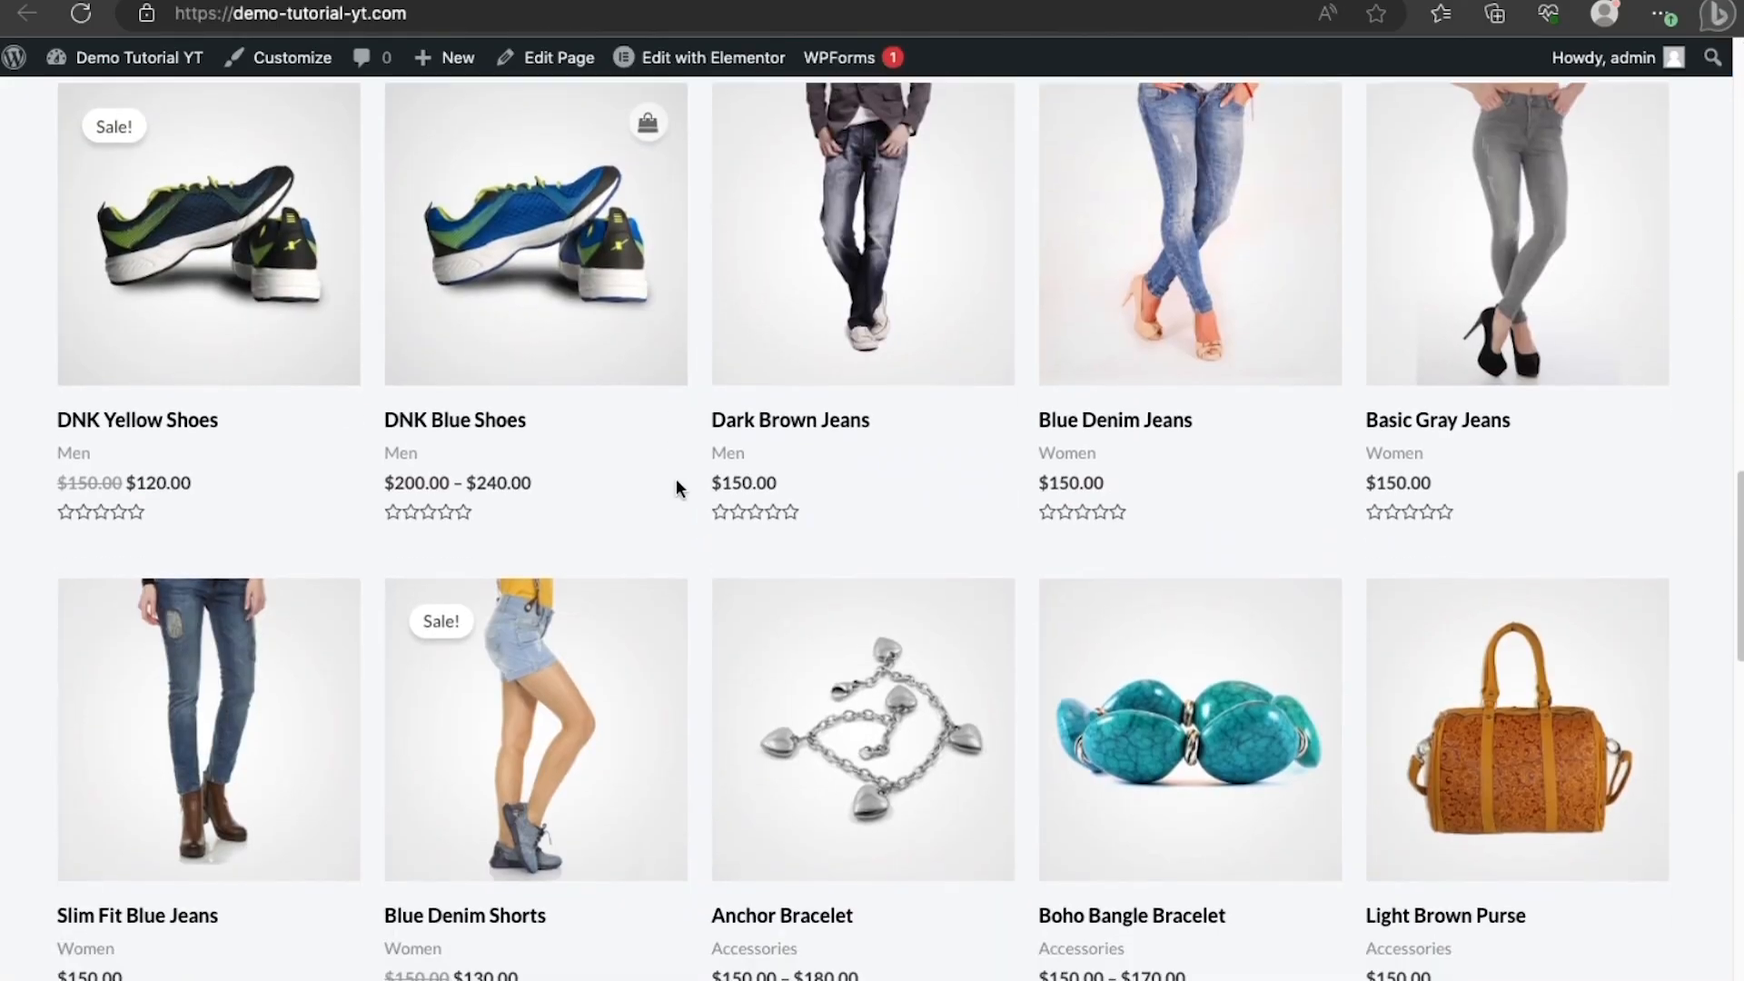
scroll(677, 472, down, 10)
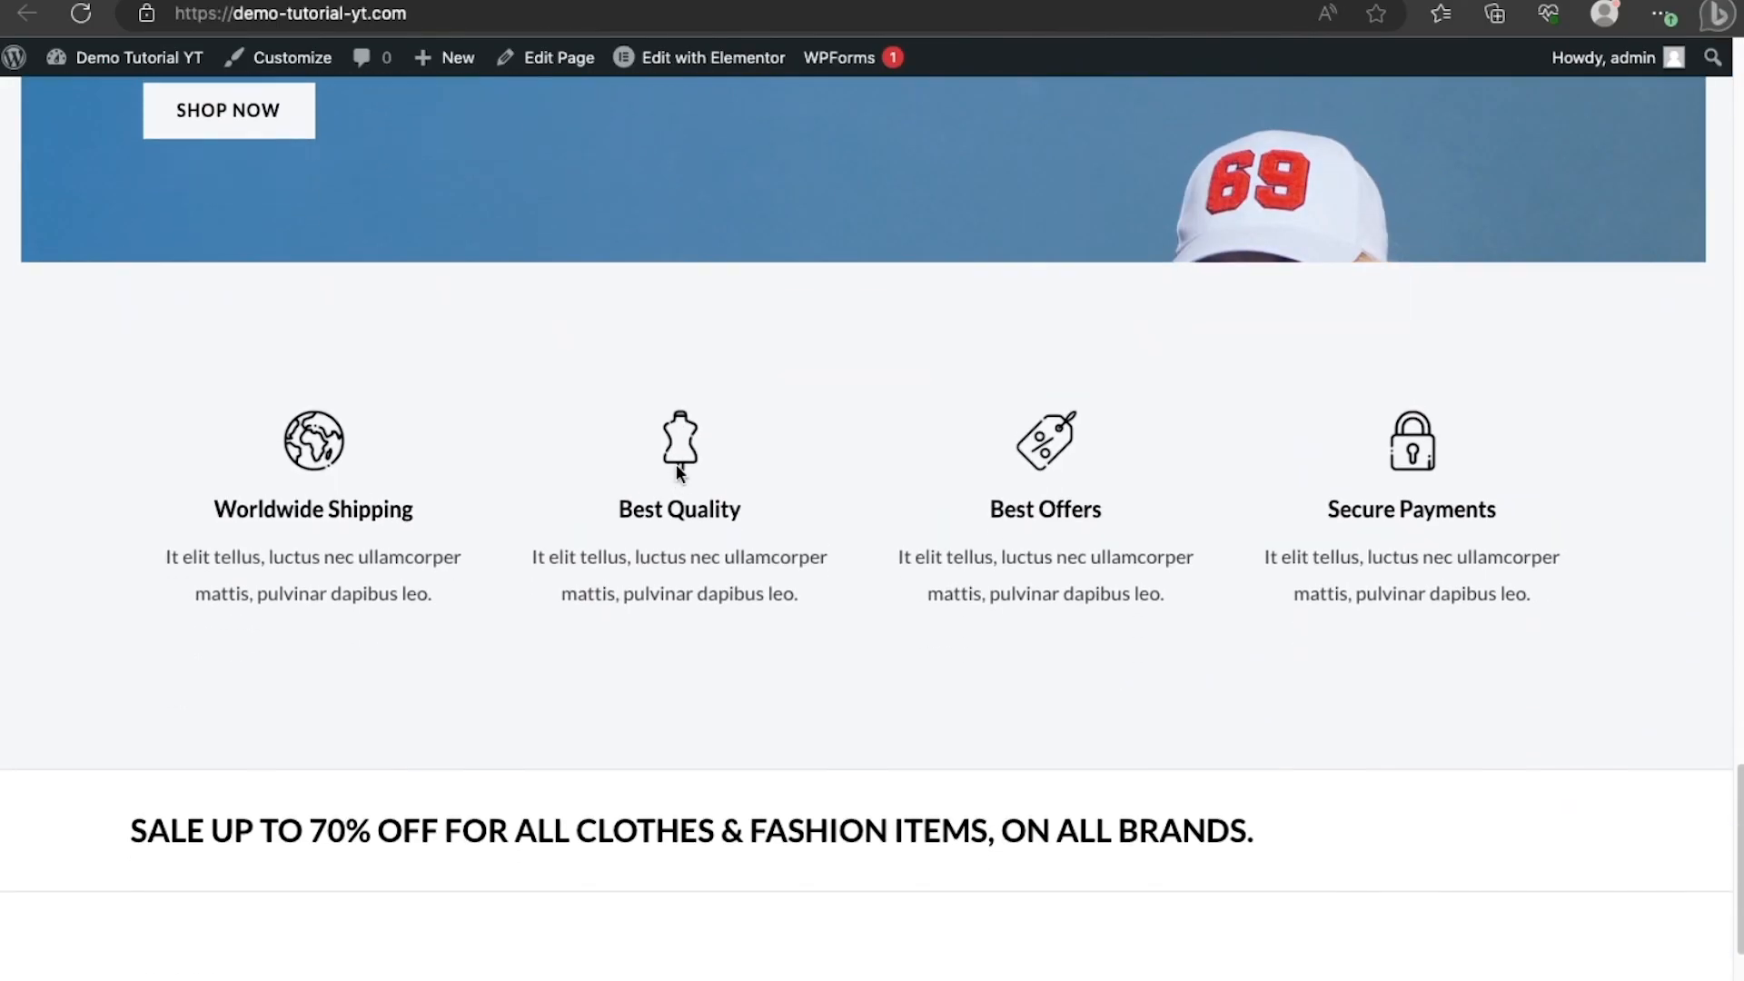
scroll(676, 472, up, 15)
scroll(676, 473, up, 1)
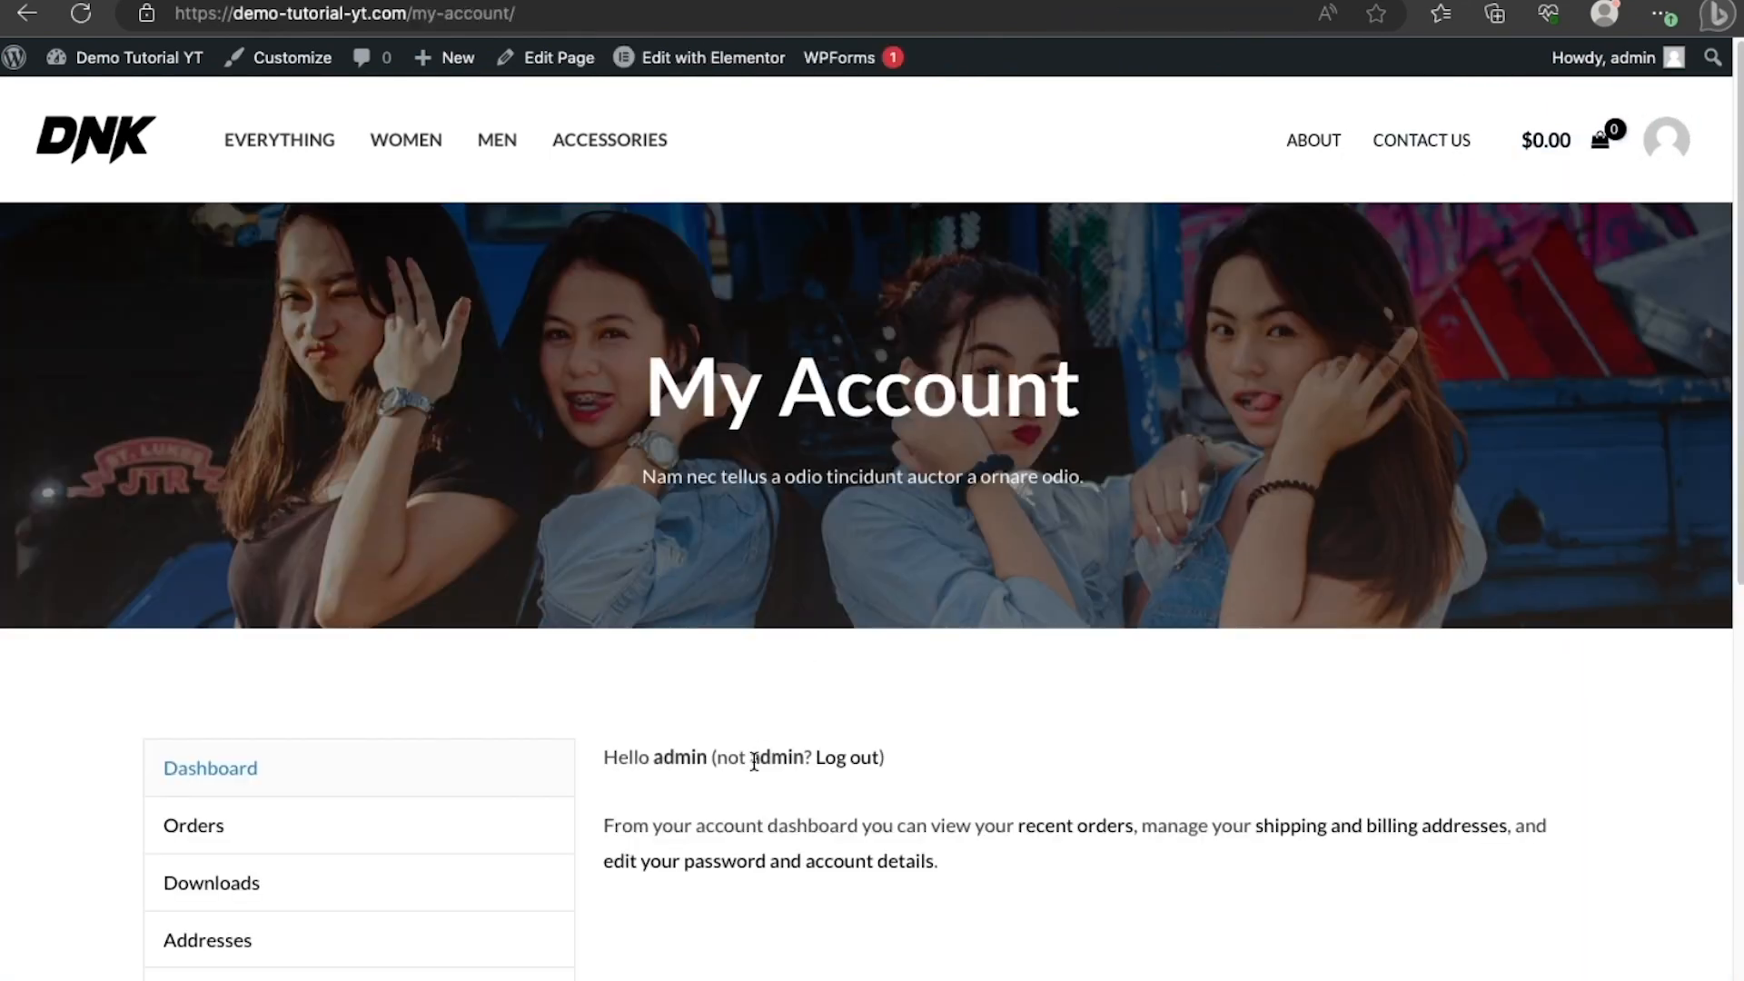
Examine the store's My Account page and its Downloads and Orders sections.
scroll(754, 761, down, 4)
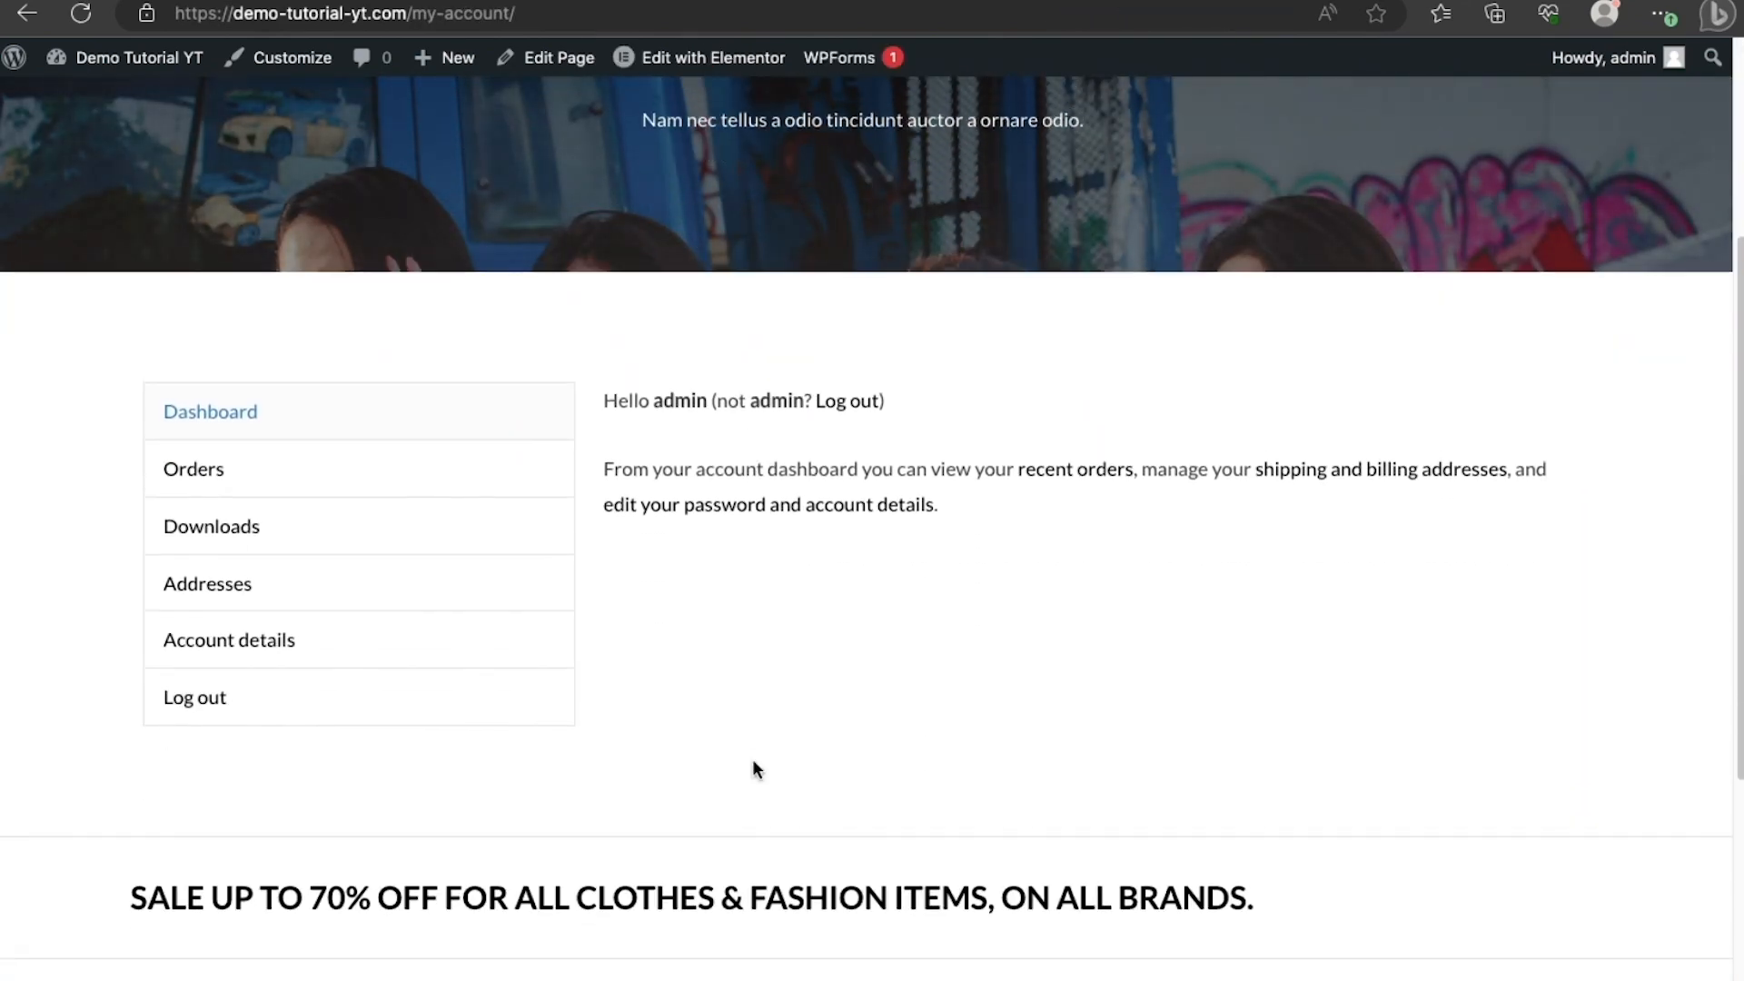
scroll(754, 767, down, 5)
scroll(690, 963, up, 6)
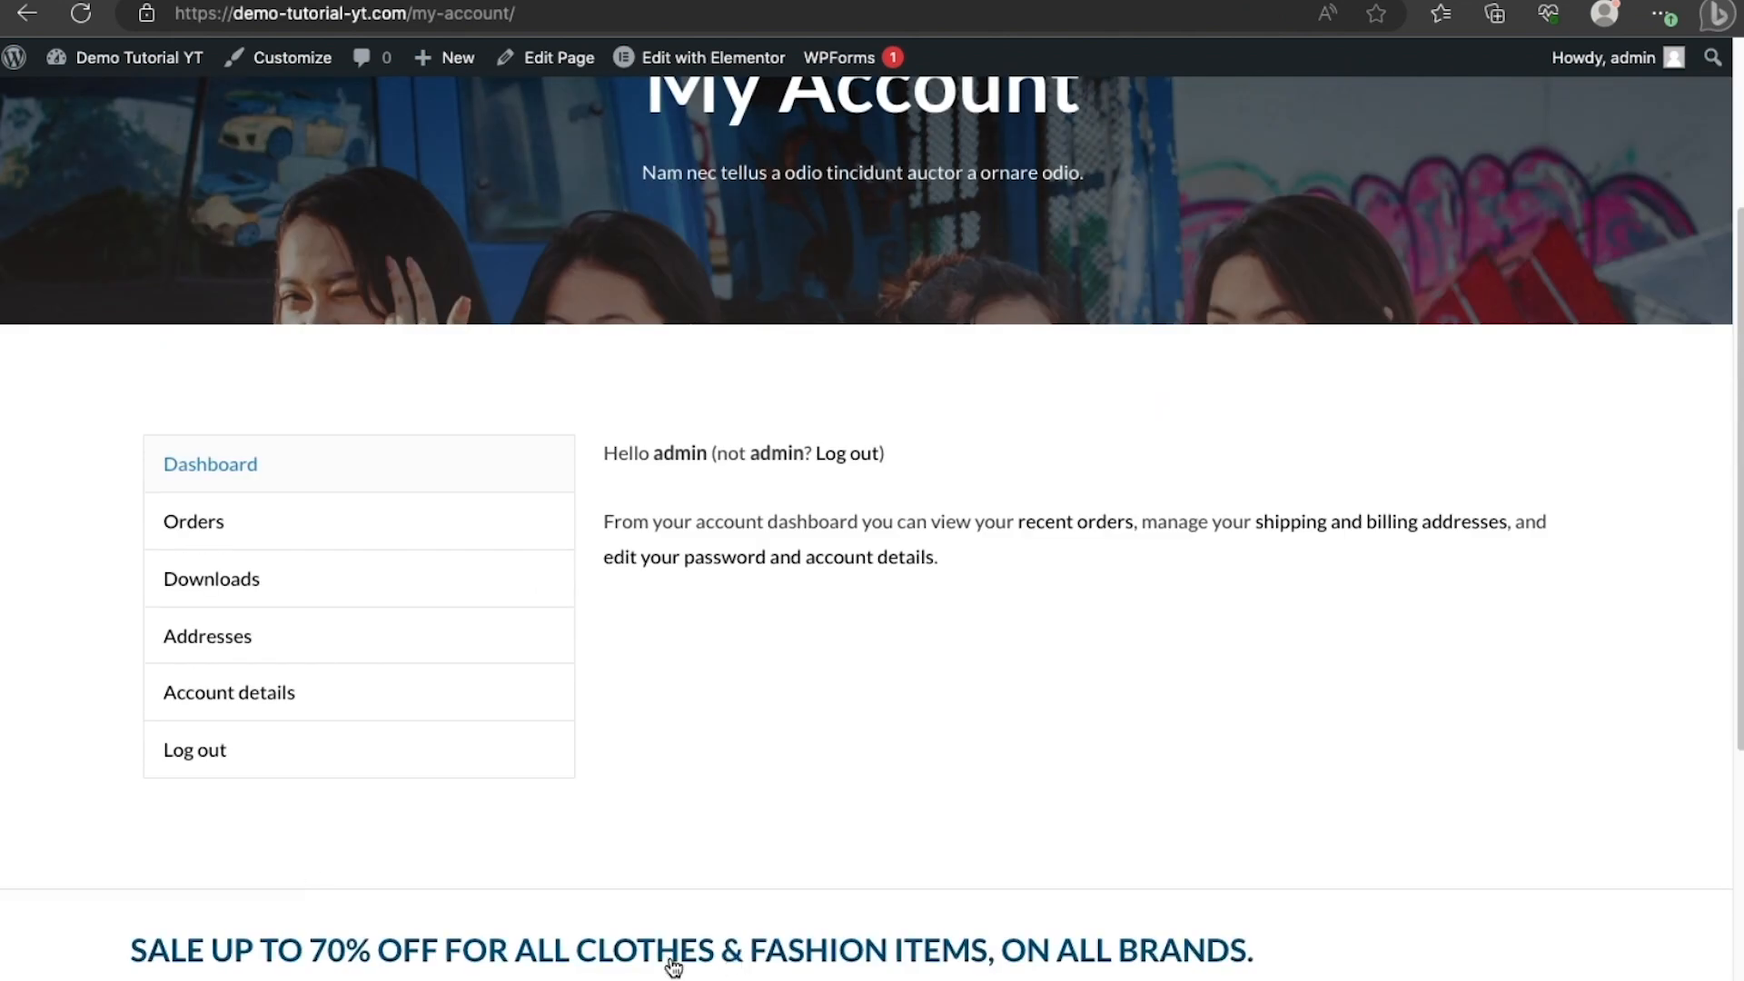
click(226, 585)
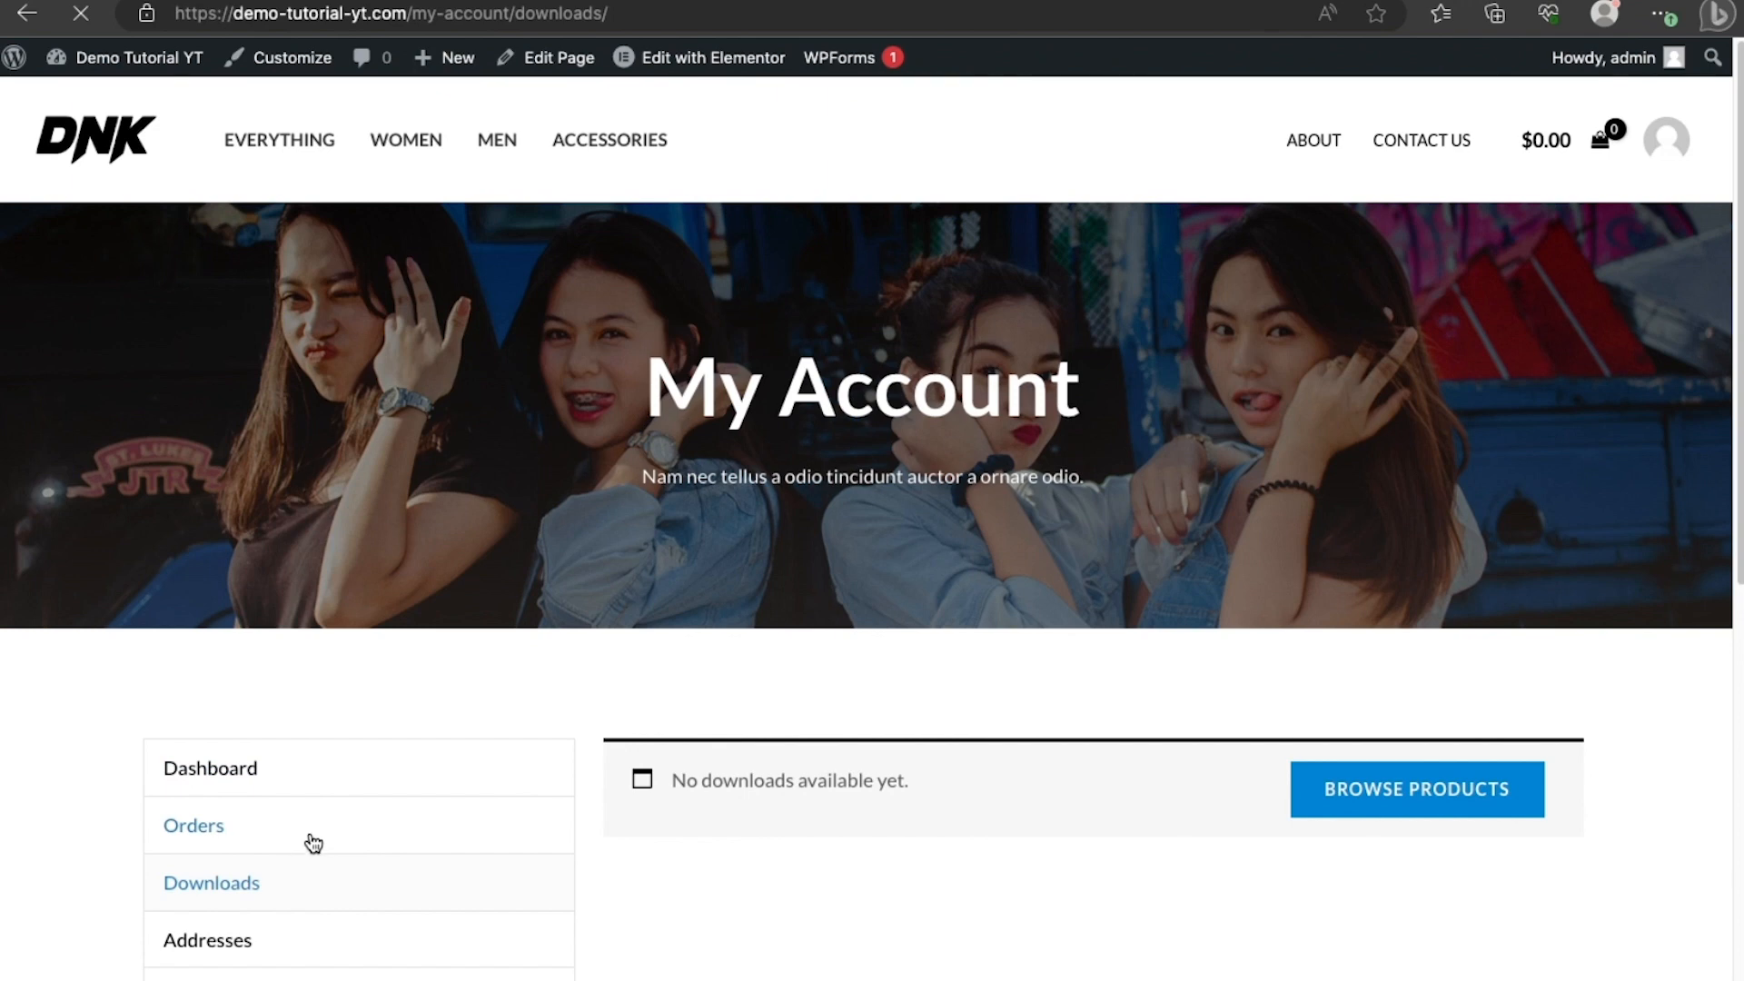
click(307, 843)
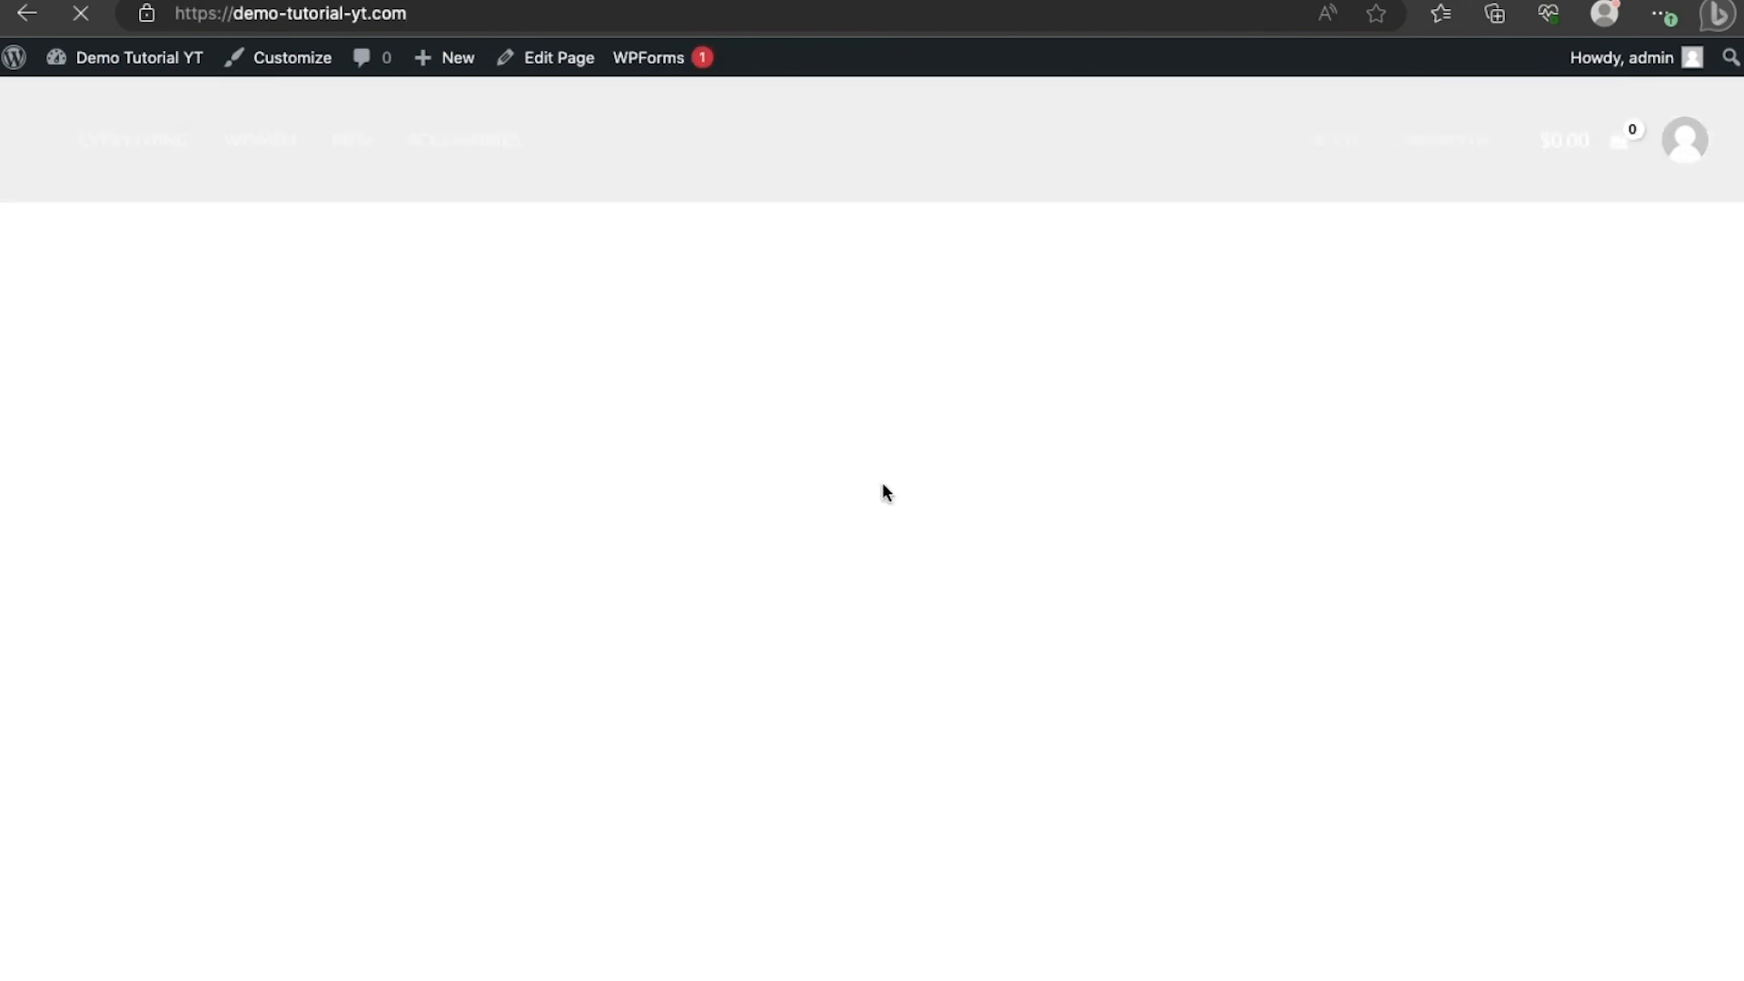
Examine the store's home page down to the footer and locate the Elementor editing option.
scroll(660, 607, down, 15)
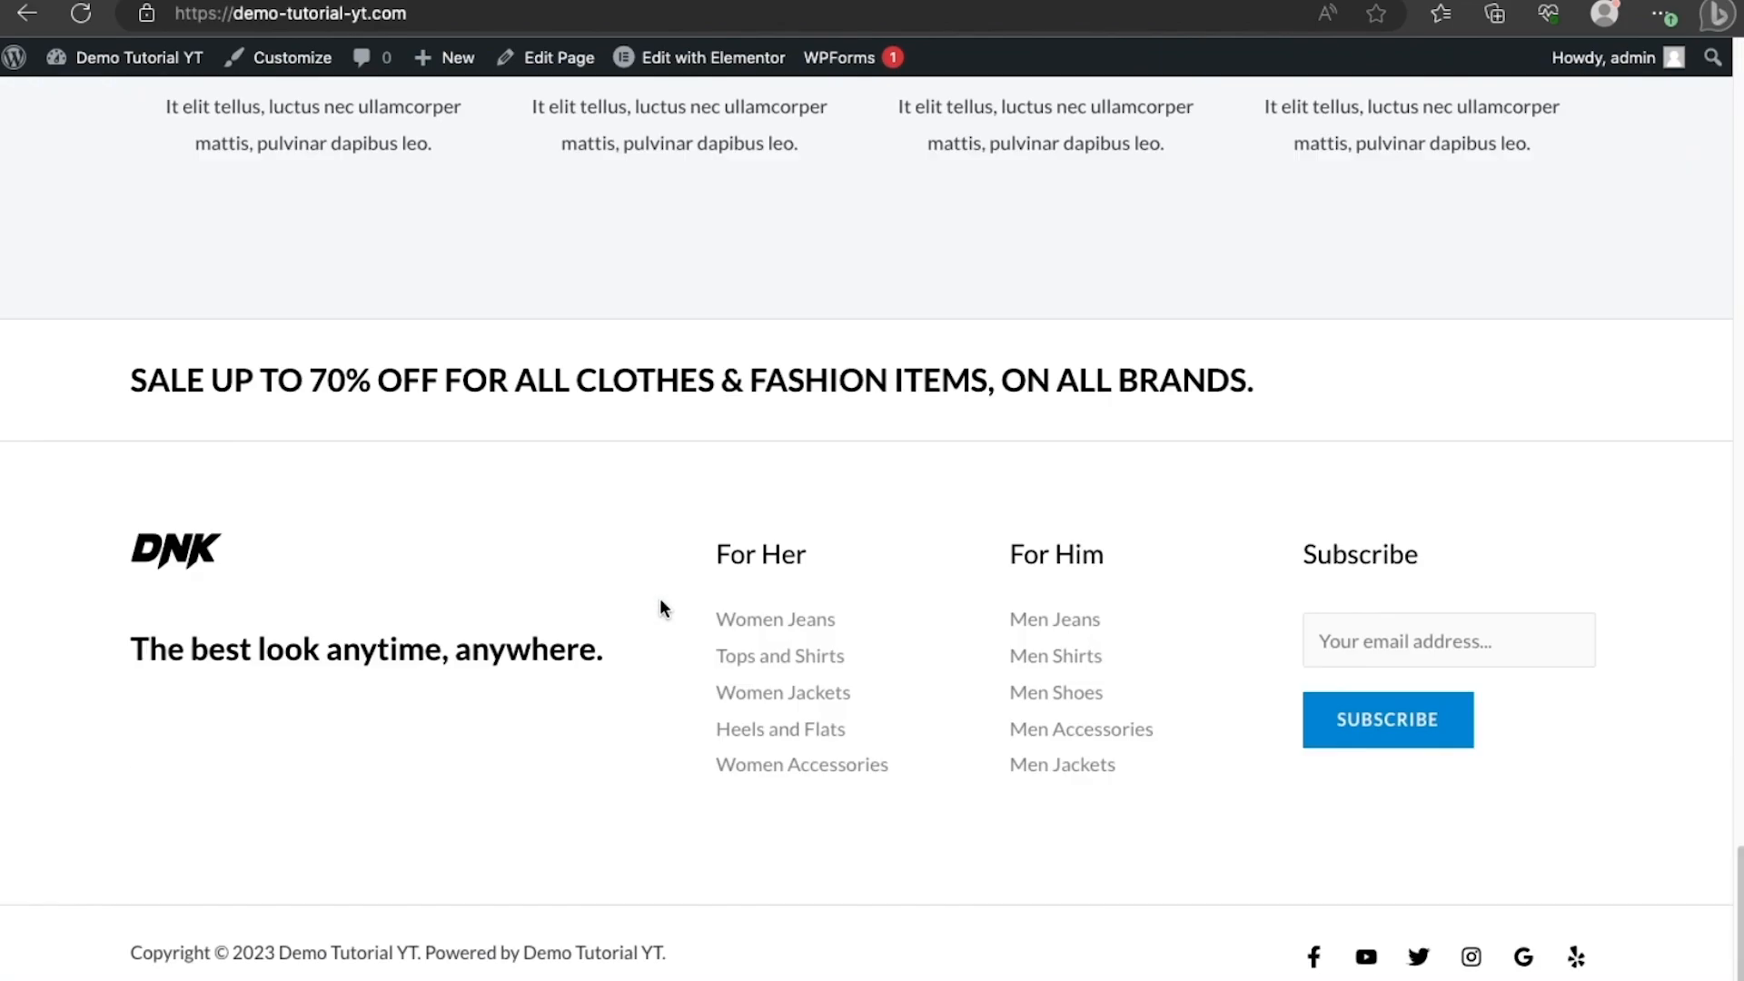
scroll(660, 607, up, 12)
scroll(659, 606, up, 5)
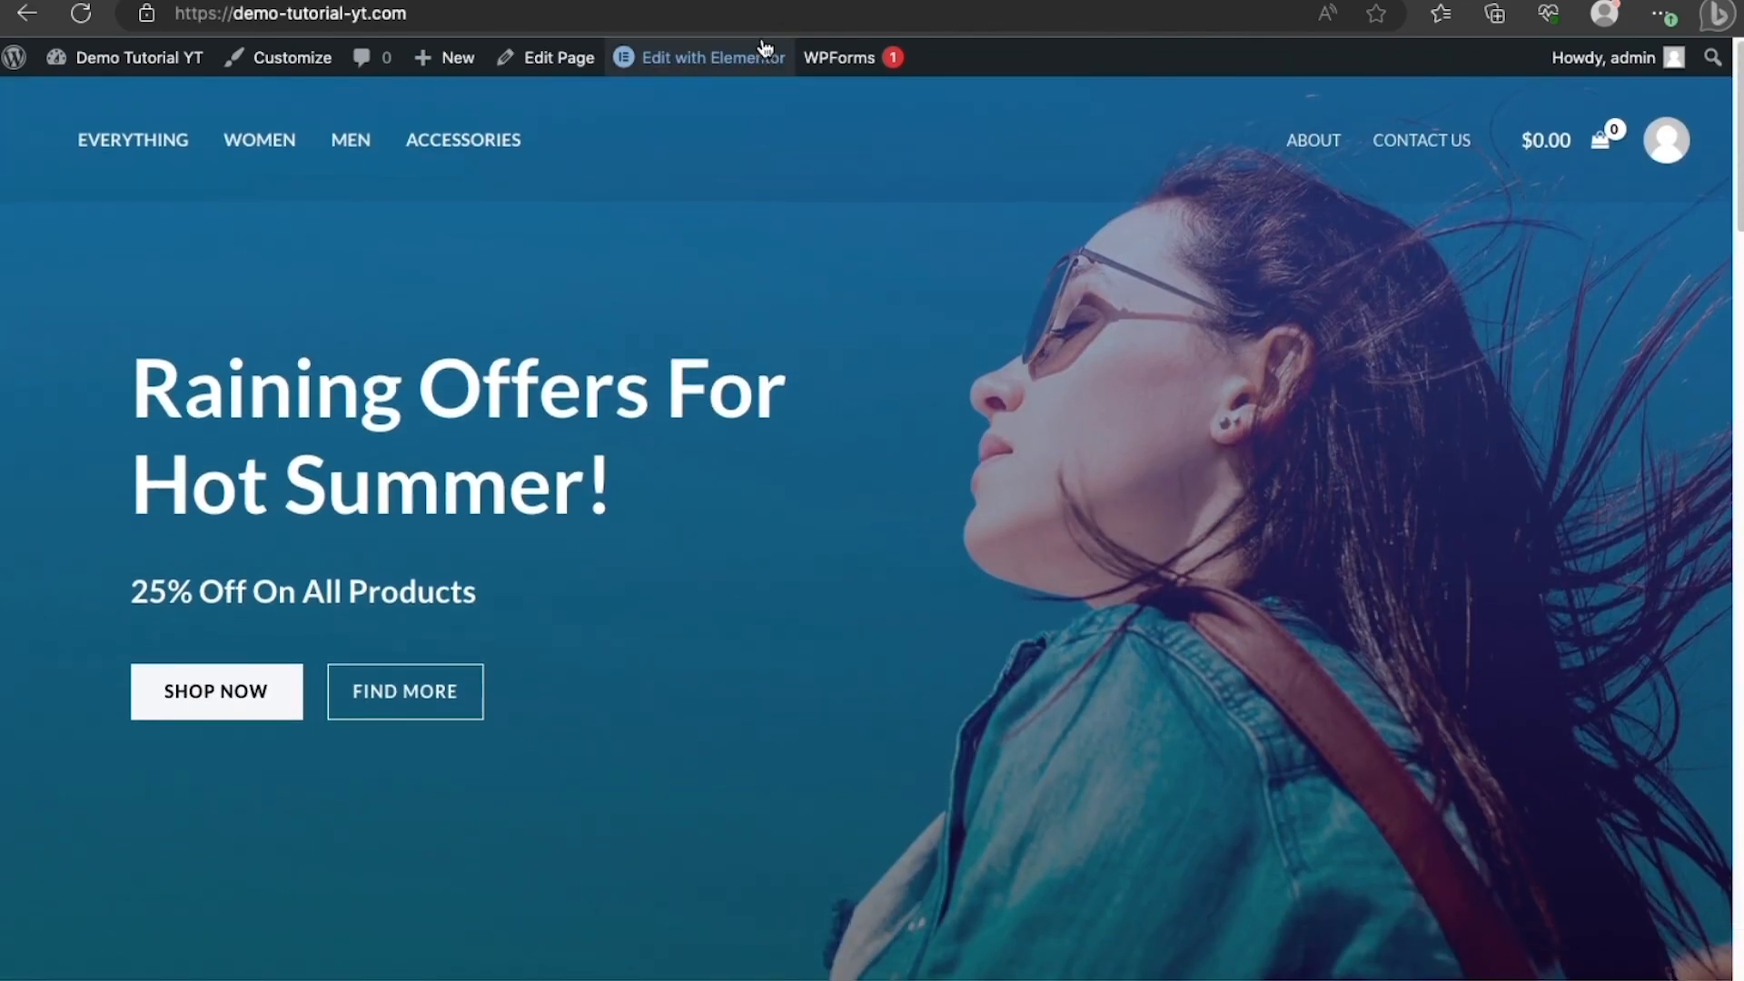
mouse_move(724, 63)
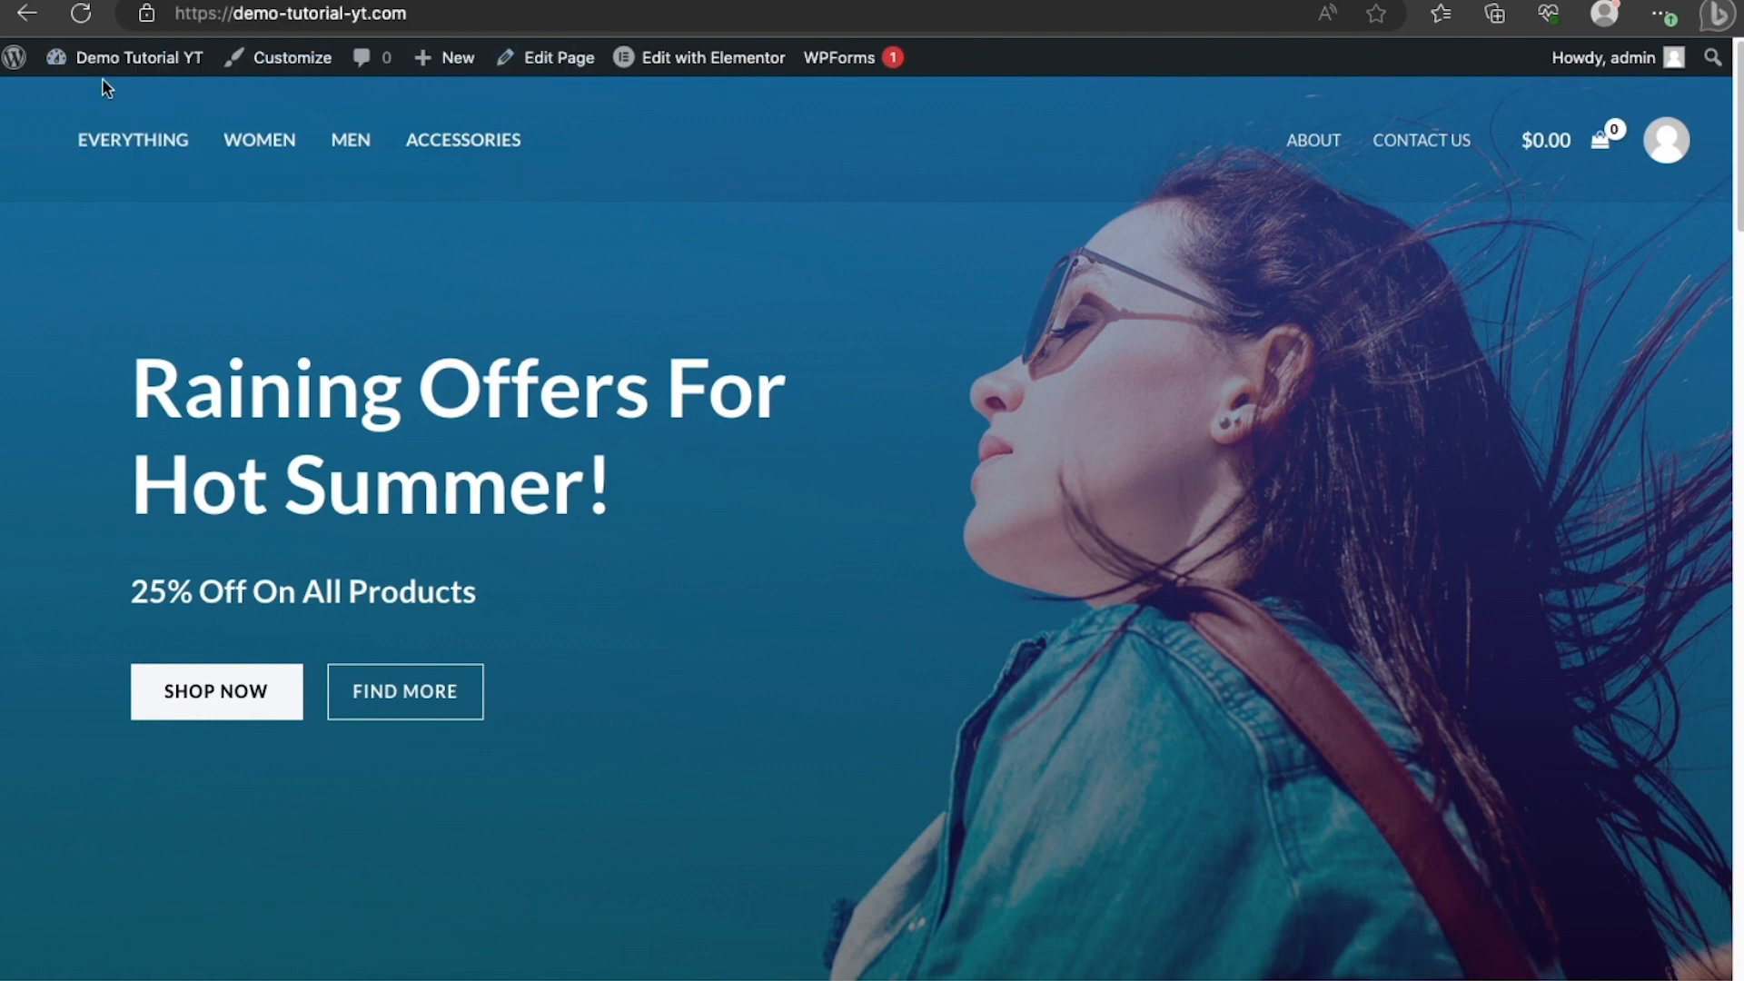
Open the WordPress dashboard's list of installed plugins and review the plugins that came with the template.
mouse_move(103, 78)
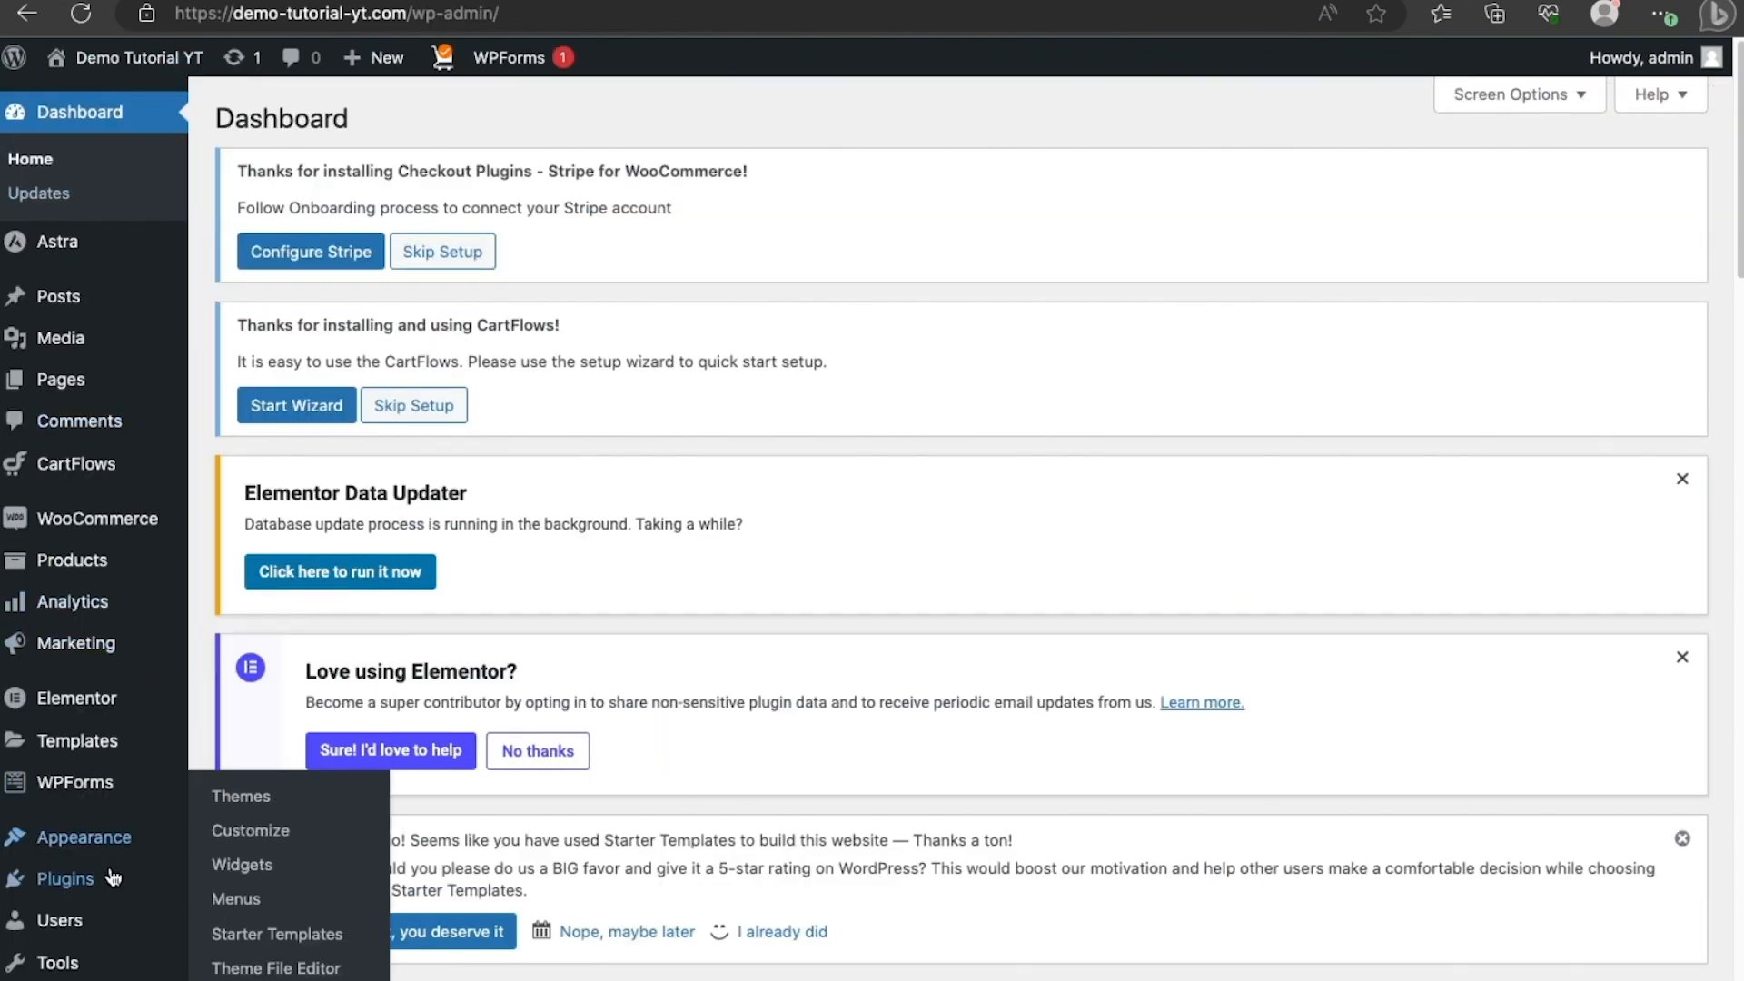
click(279, 894)
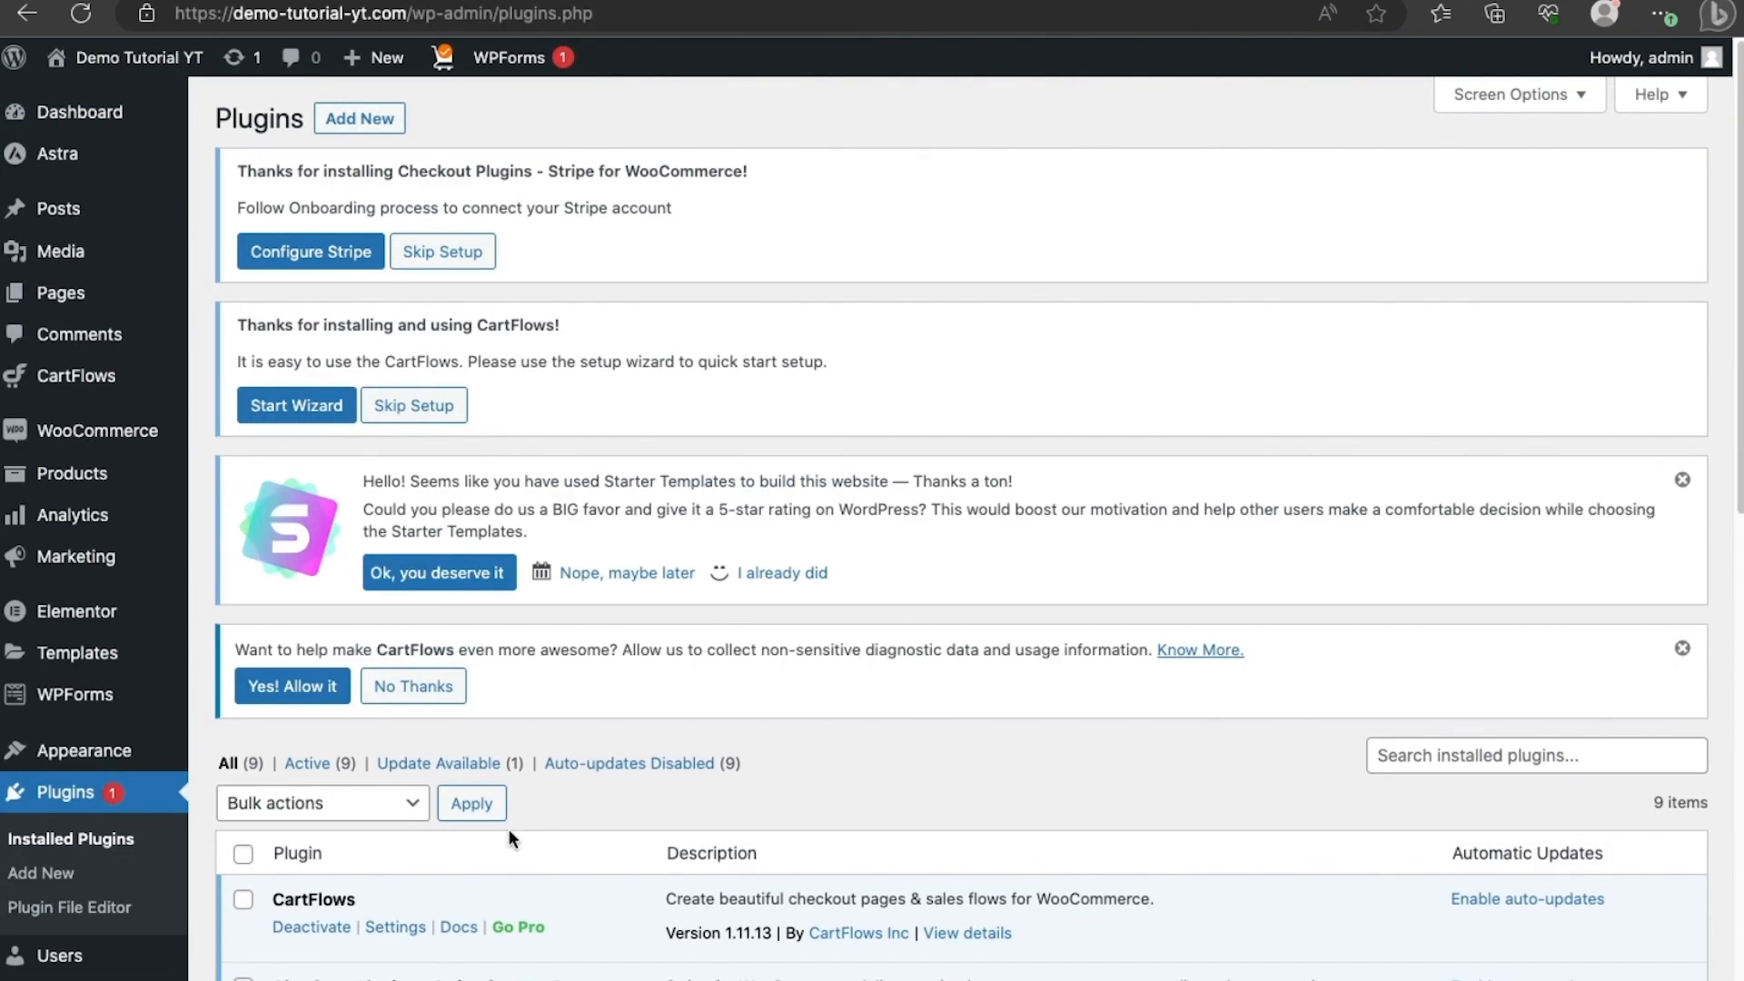
scroll(509, 827, down, 7)
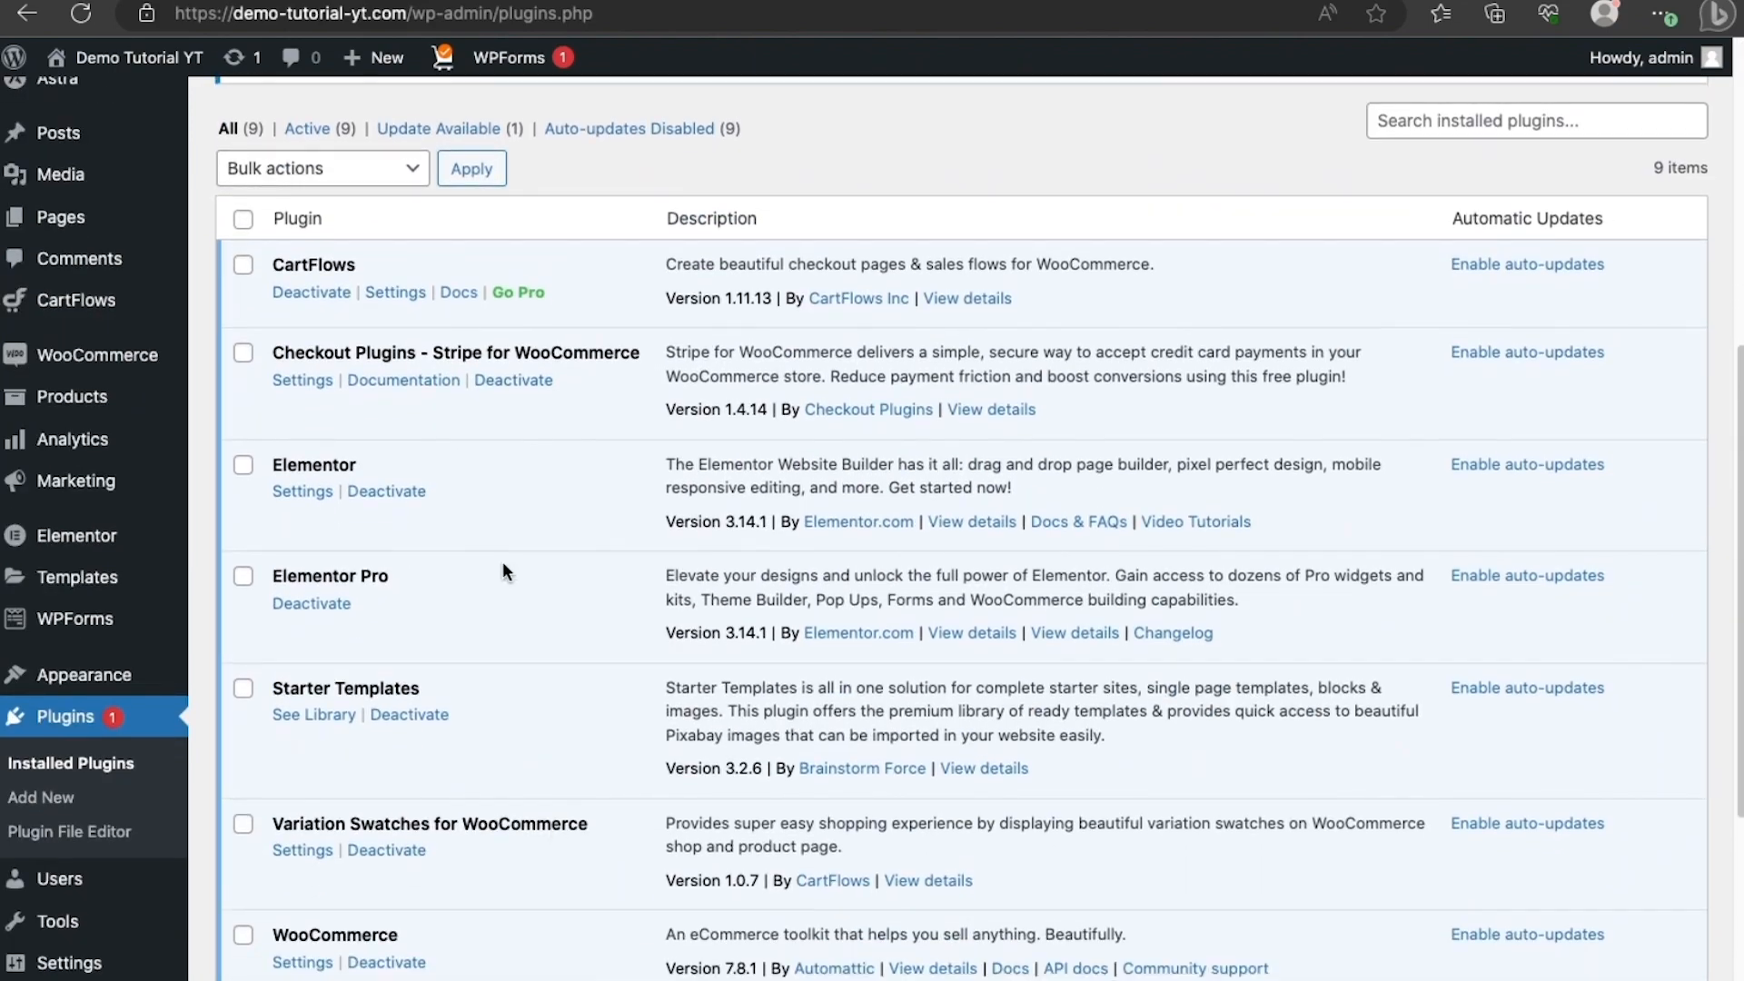
scroll(503, 569, down, 5)
scroll(504, 568, up, 9)
scroll(503, 562, down, 1)
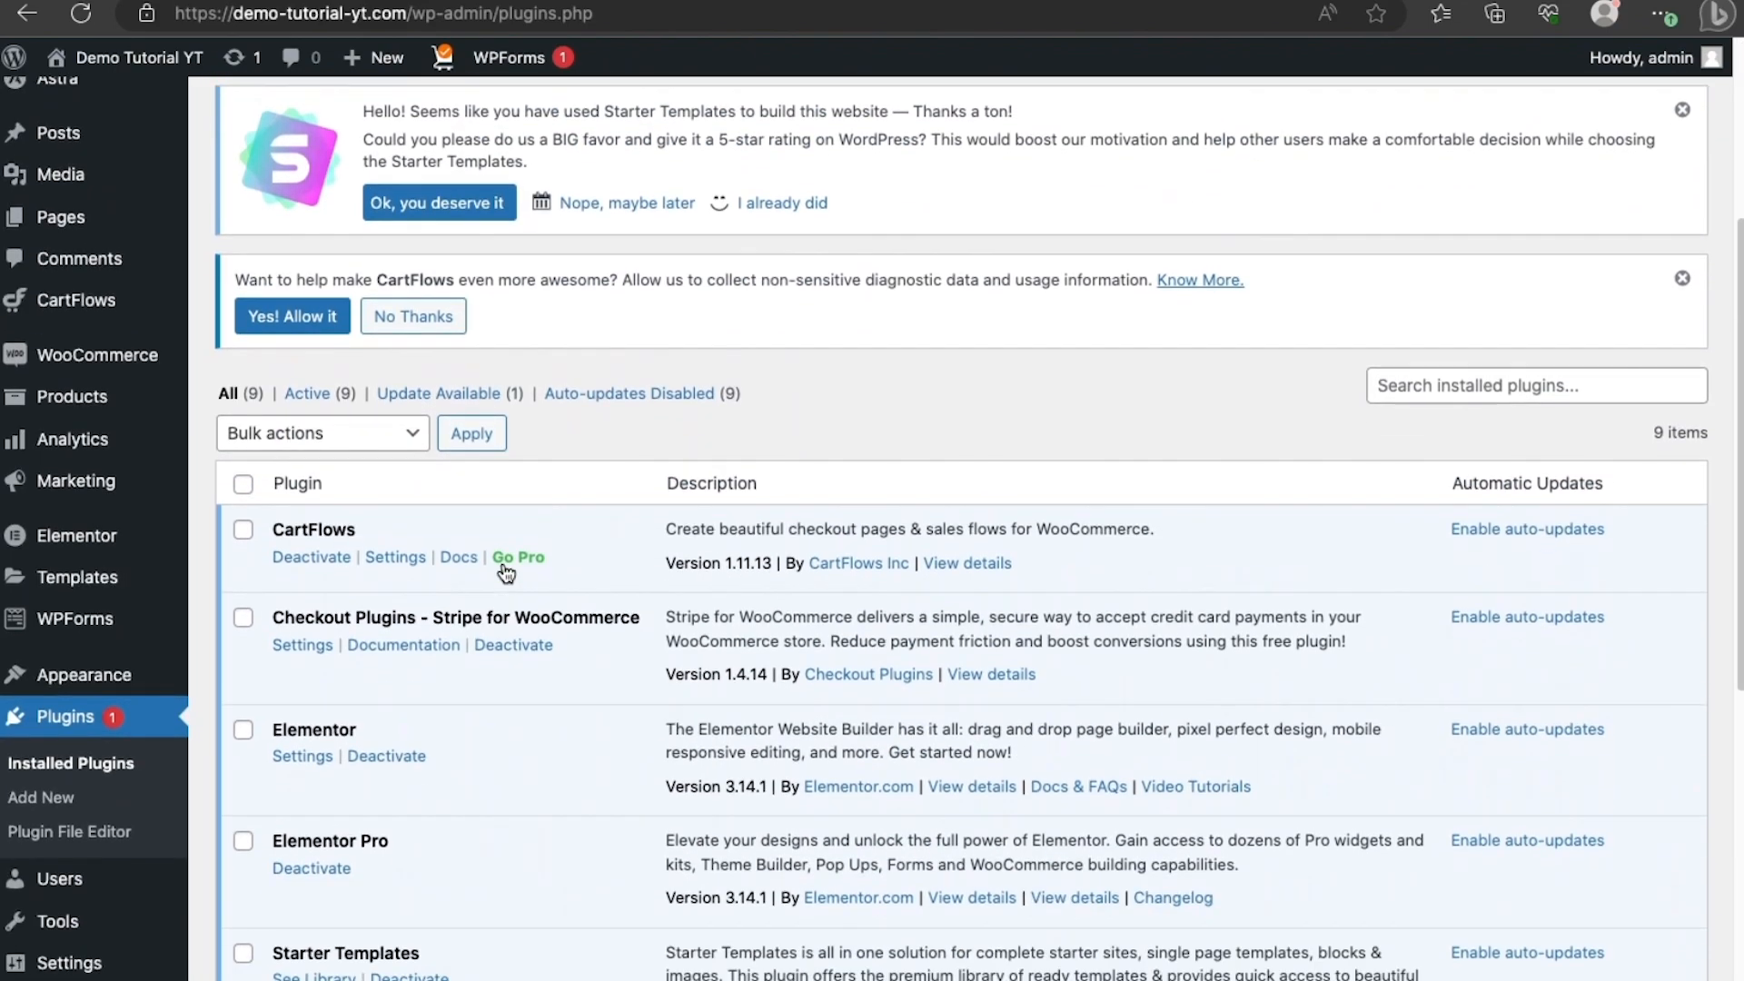
scroll(504, 561, up, 3)
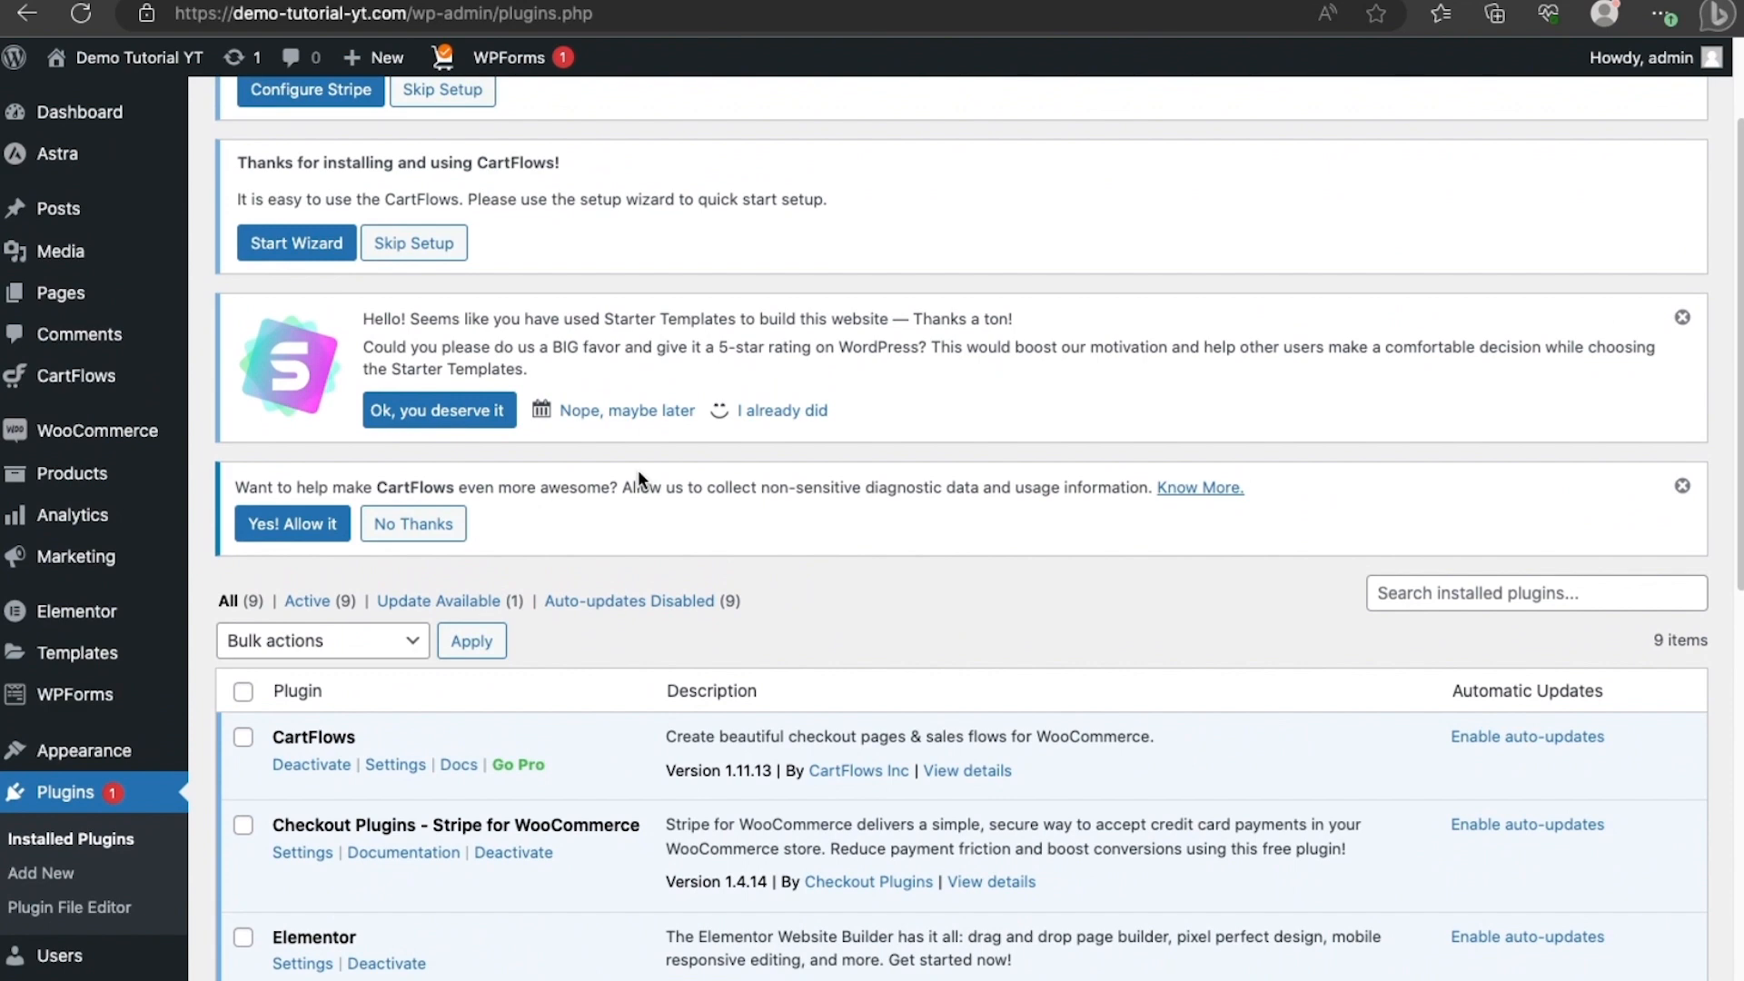
scroll(638, 470, up, 2)
Visit the site's home page, open it for editing in Elementor, and move past the AI image generator announcement.
mouse_move(163, 80)
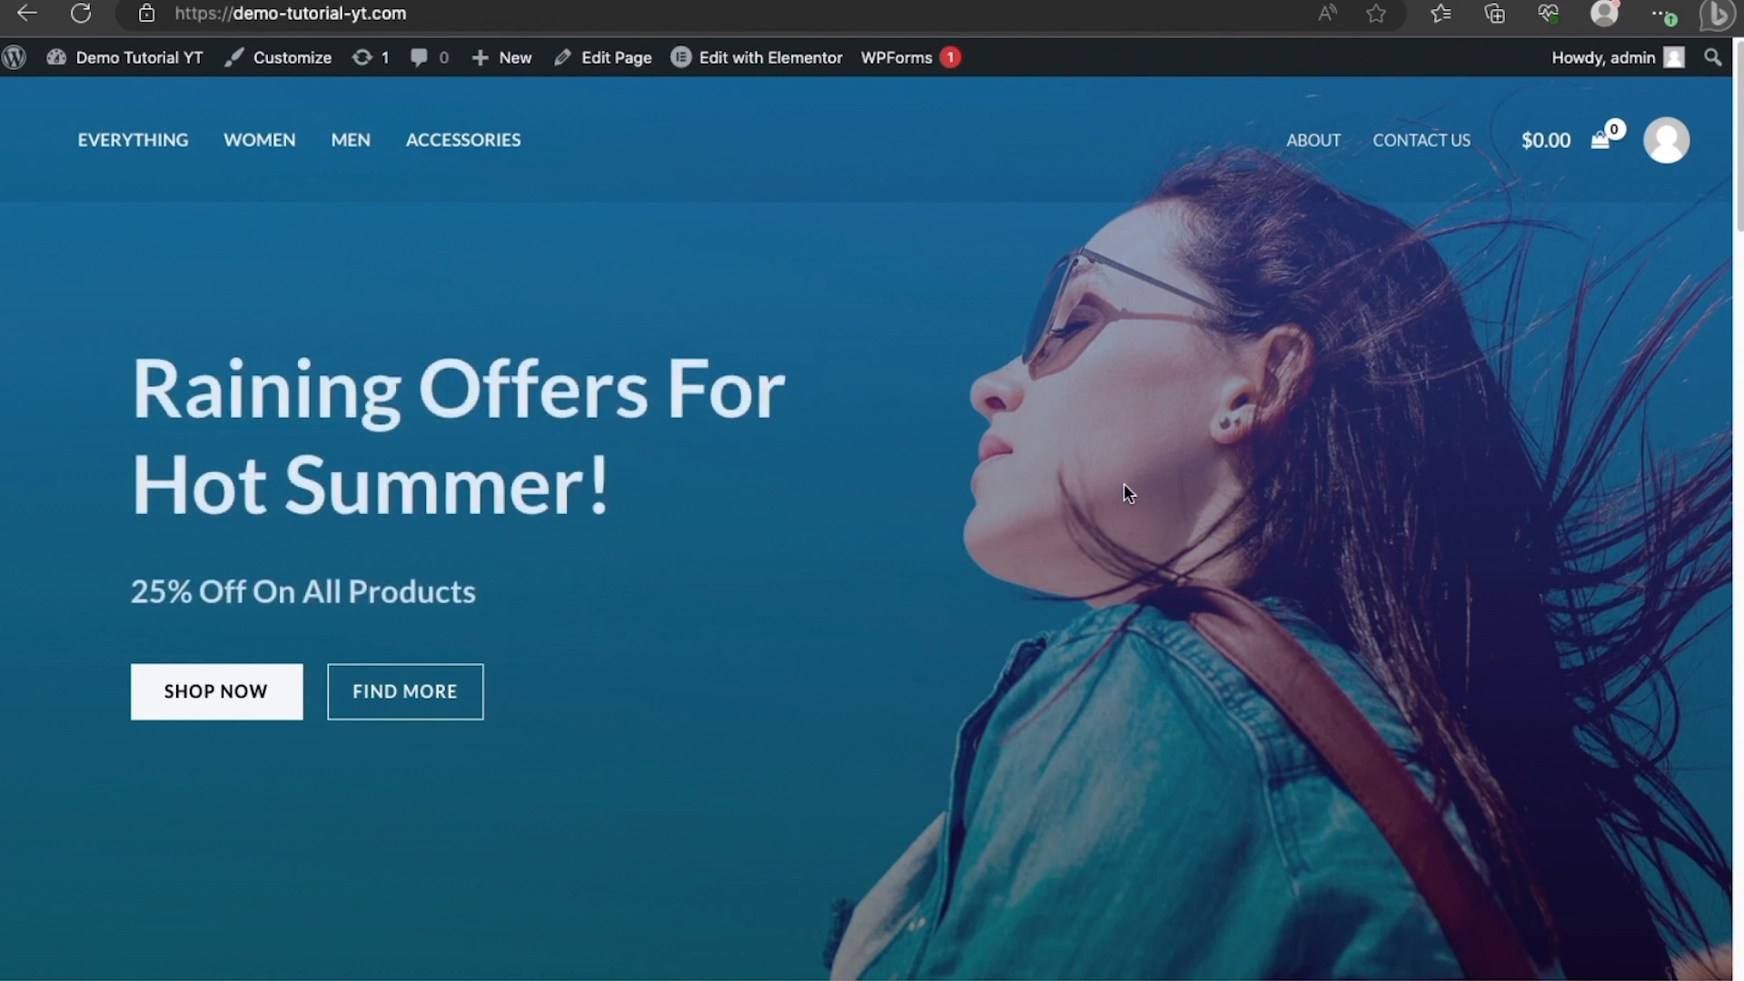
scroll(511, 786, down, 2)
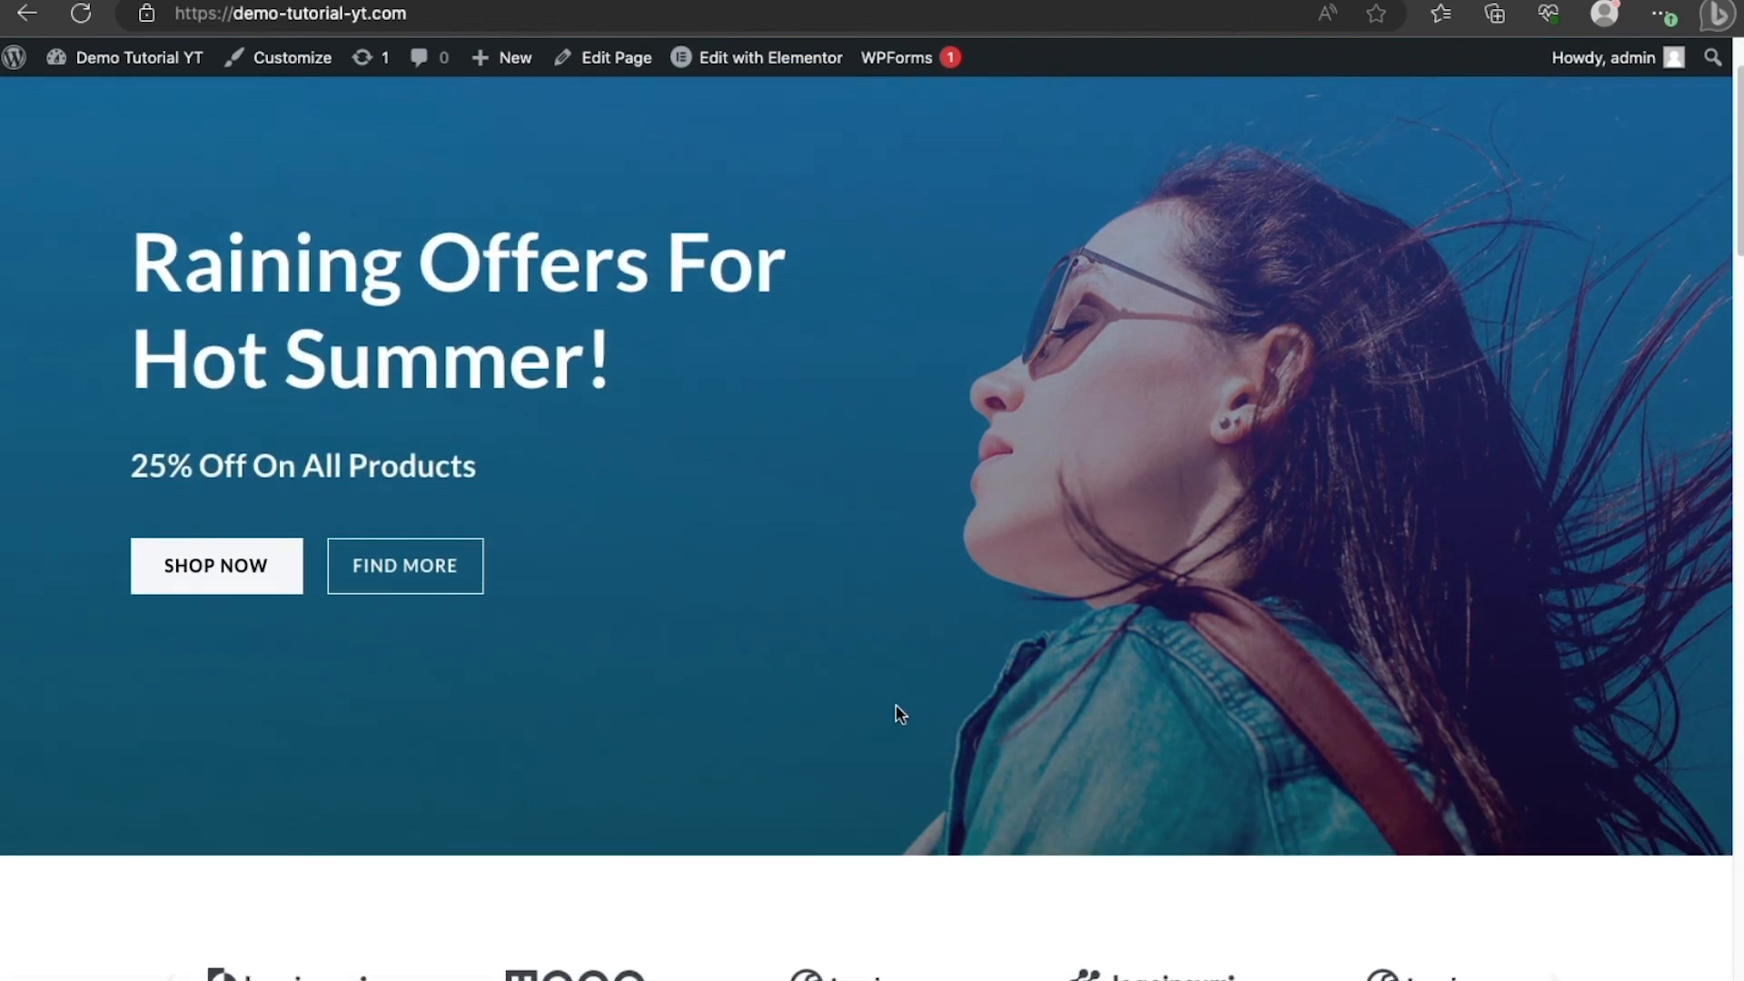
scroll(900, 627, up, 2)
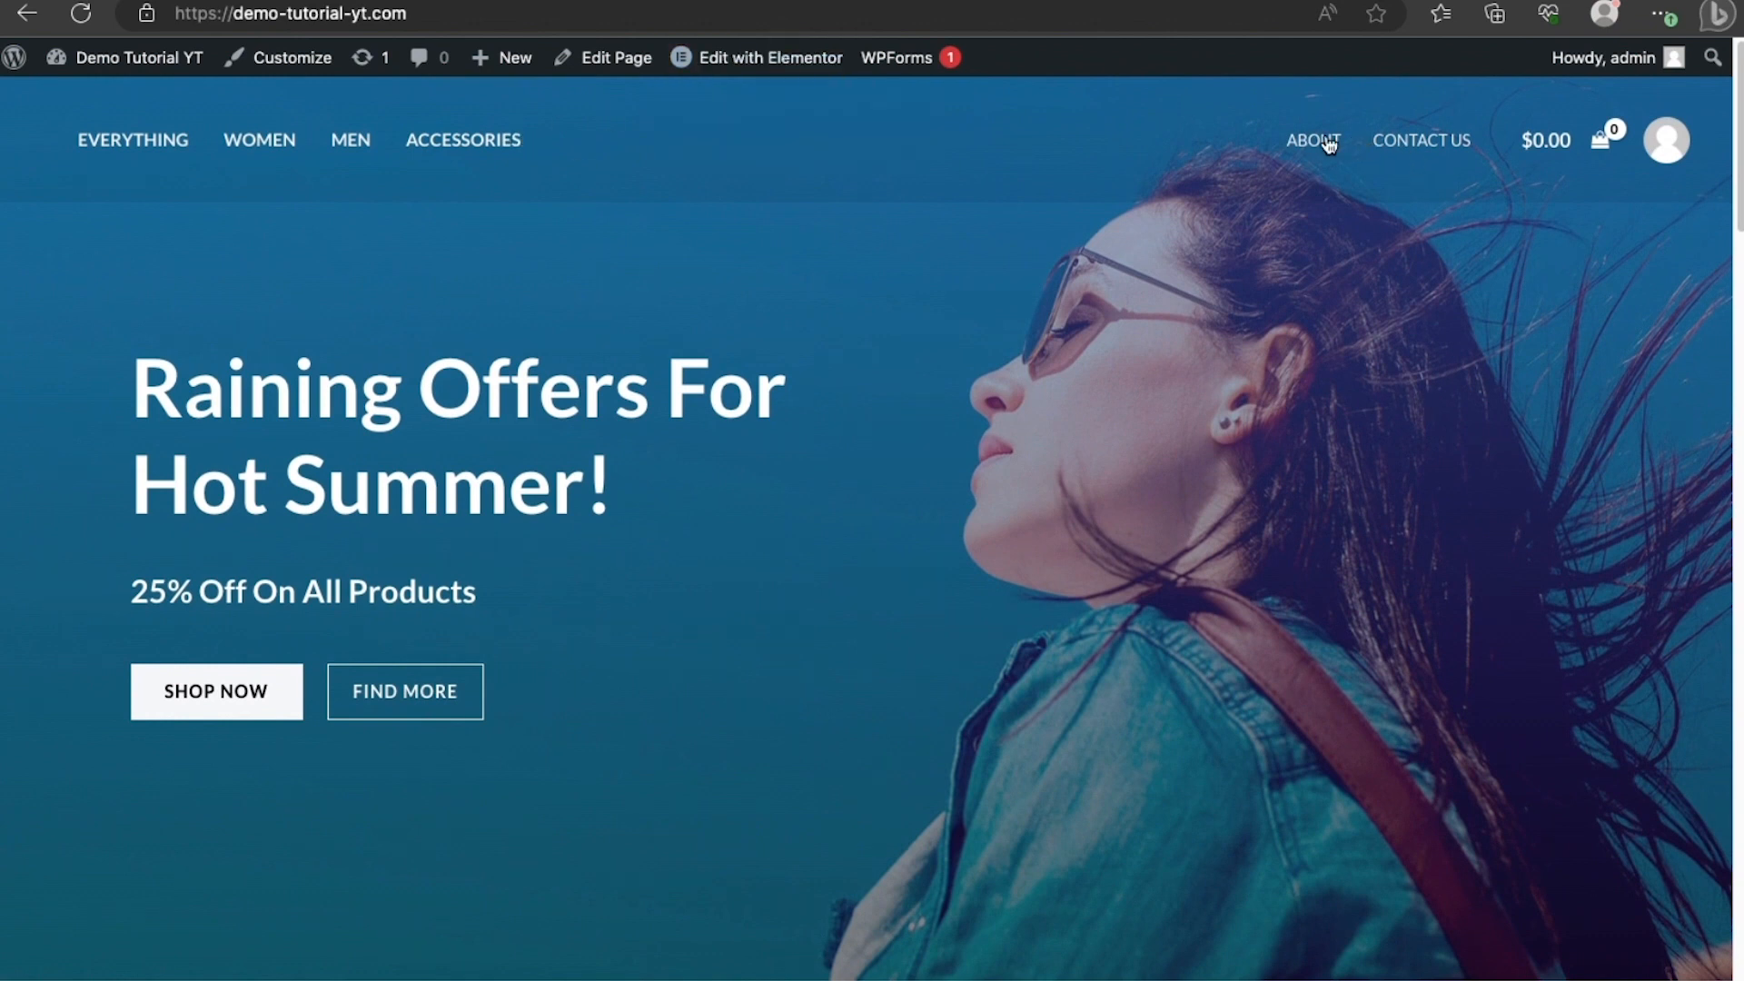
click(758, 59)
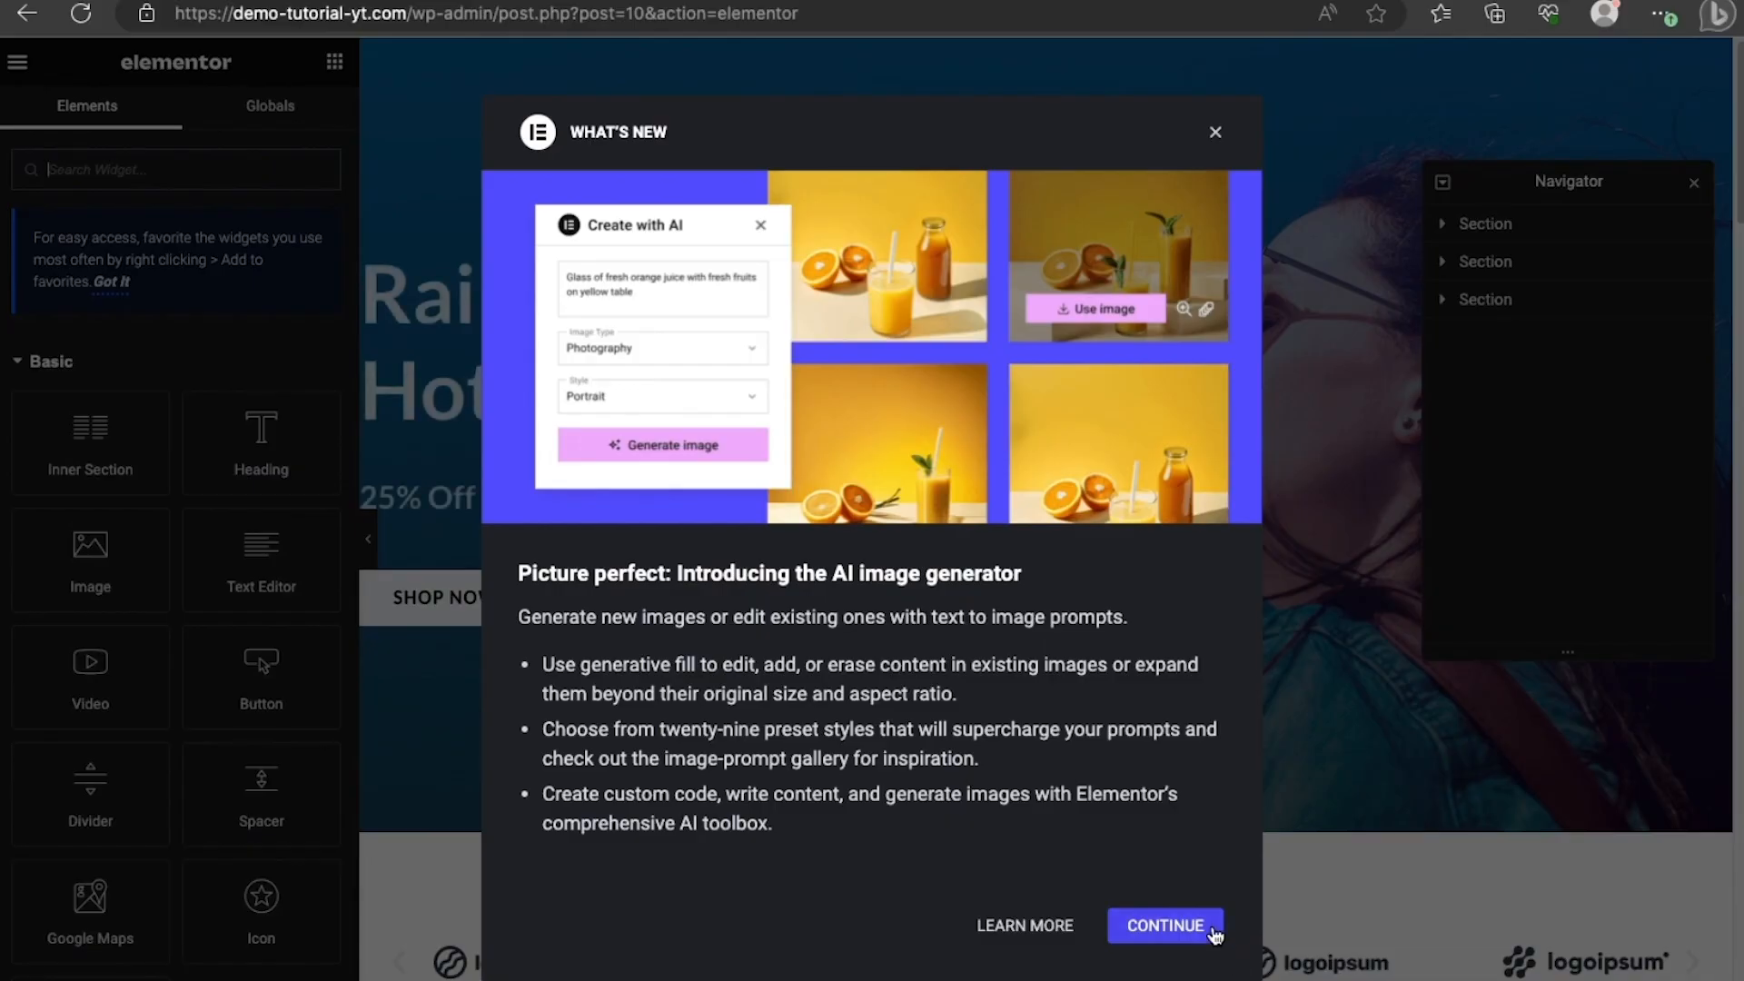
click(1199, 931)
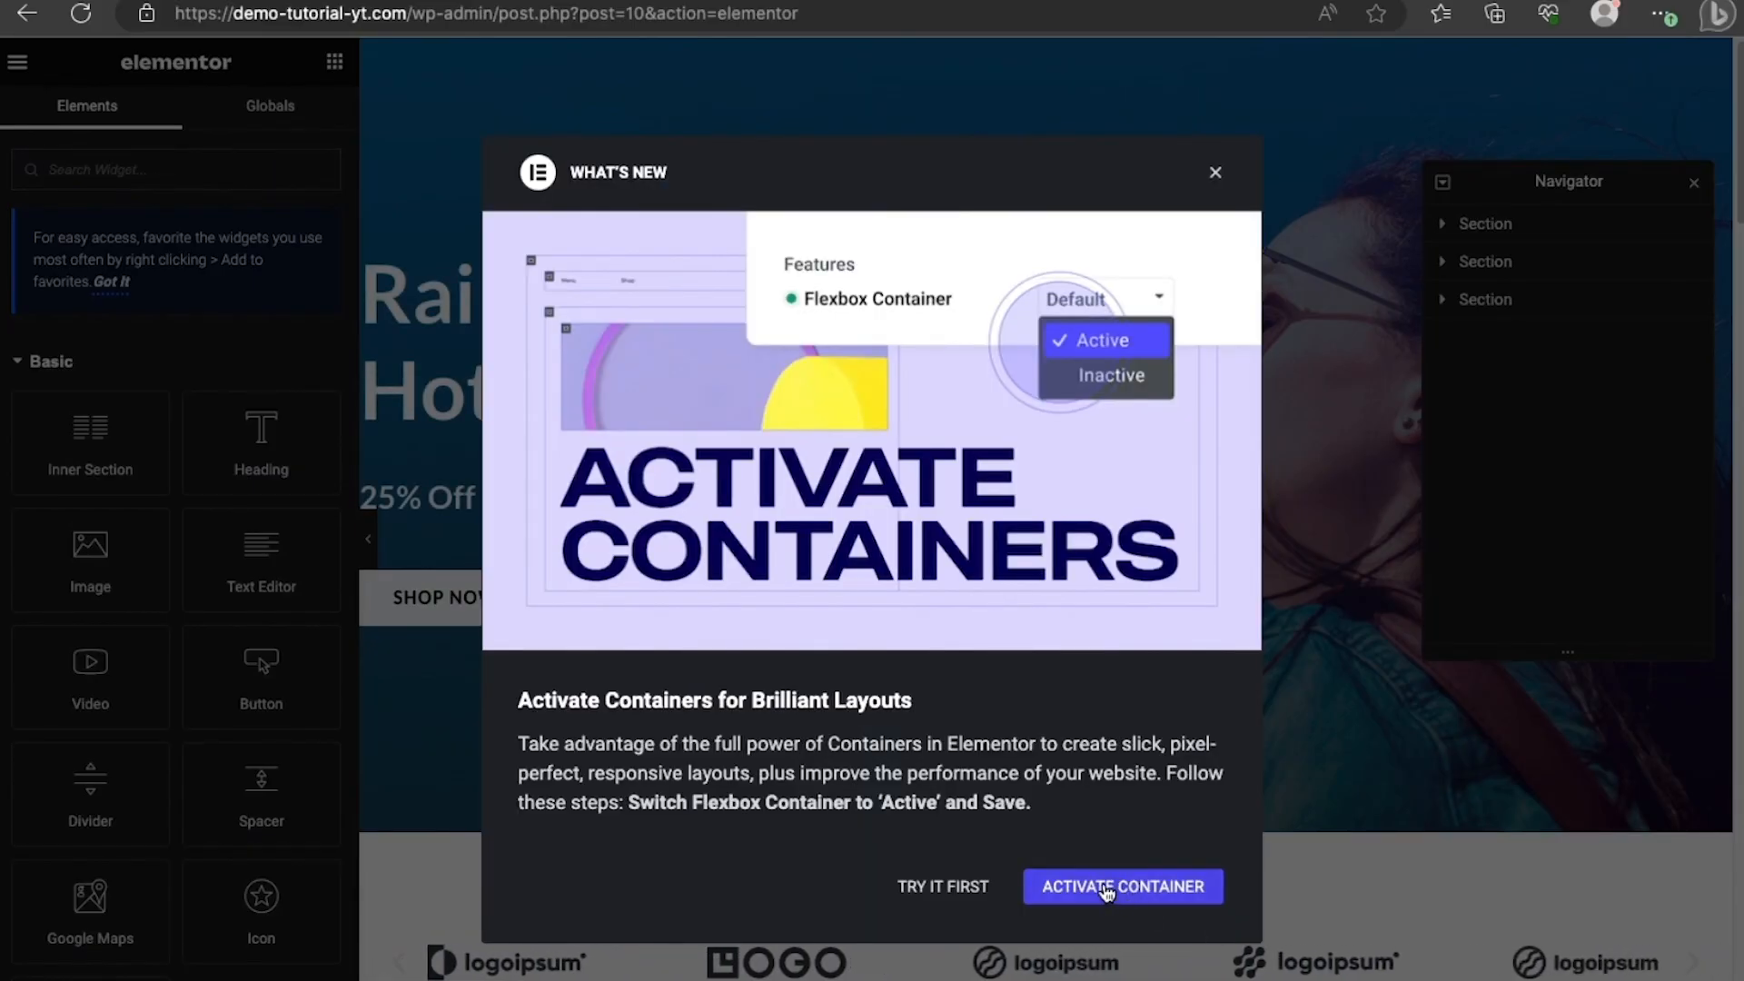
Set the Flexbox Container experiment to Active in Elementor's feature settings and save the changes.
click(1134, 889)
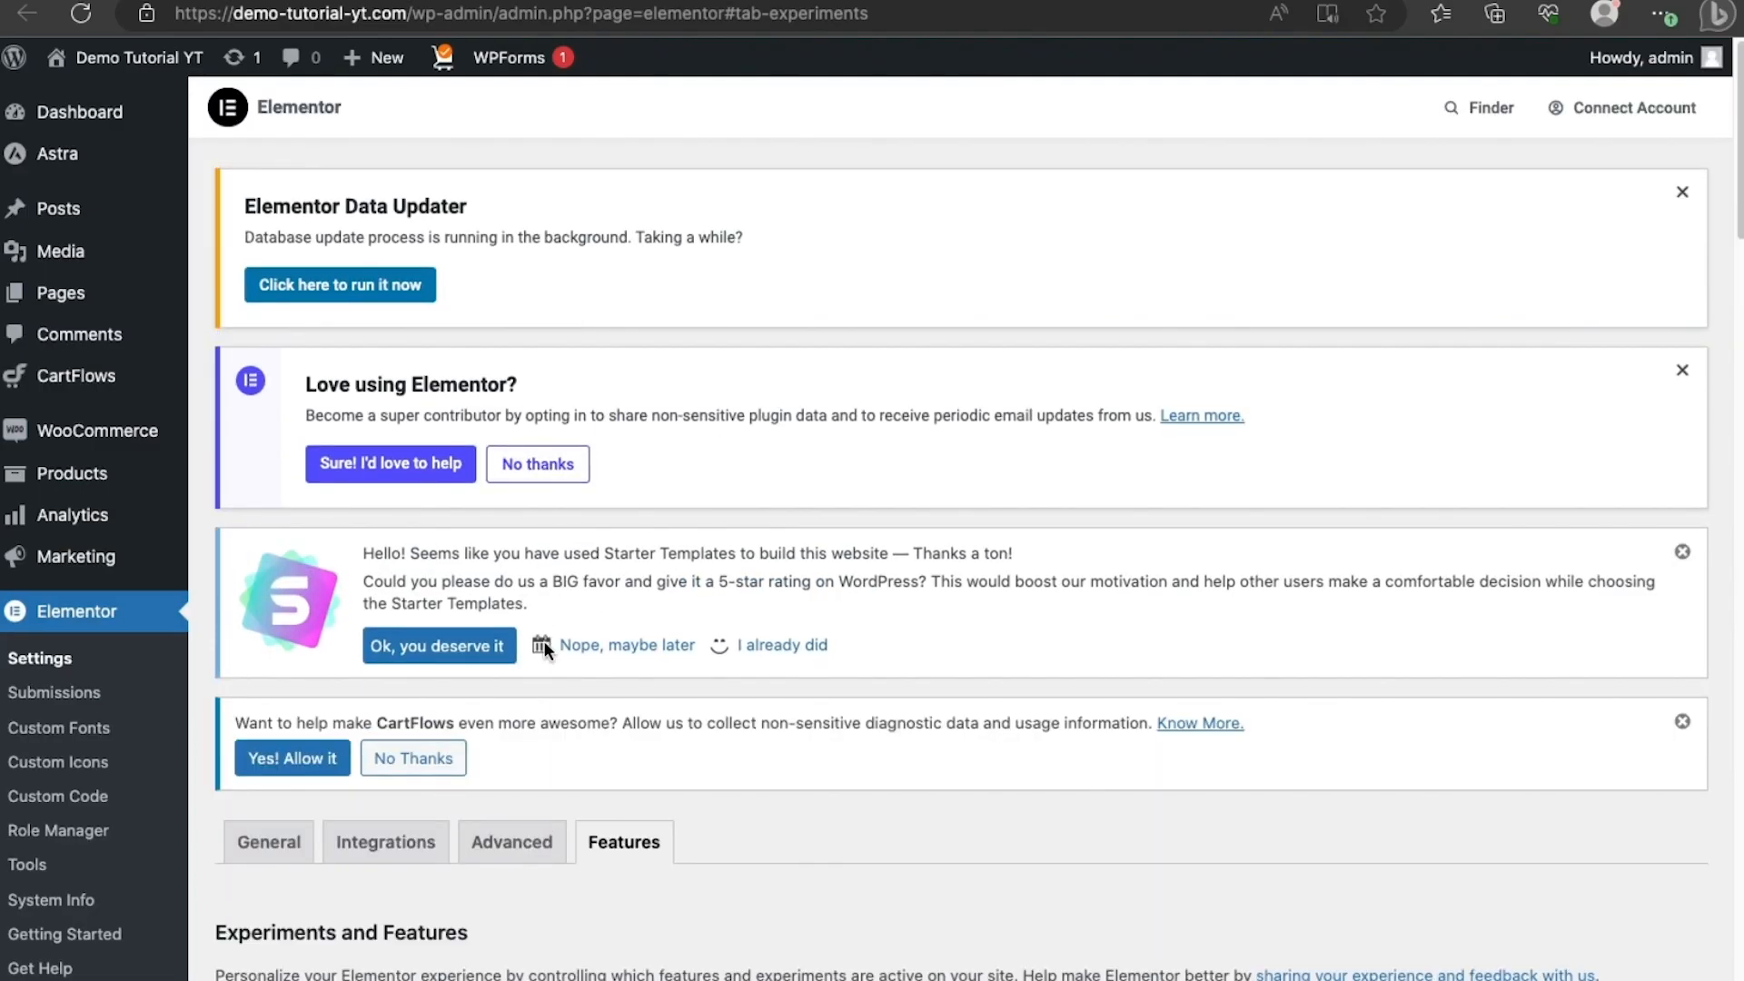
scroll(544, 643, down, 4)
scroll(544, 640, down, 2)
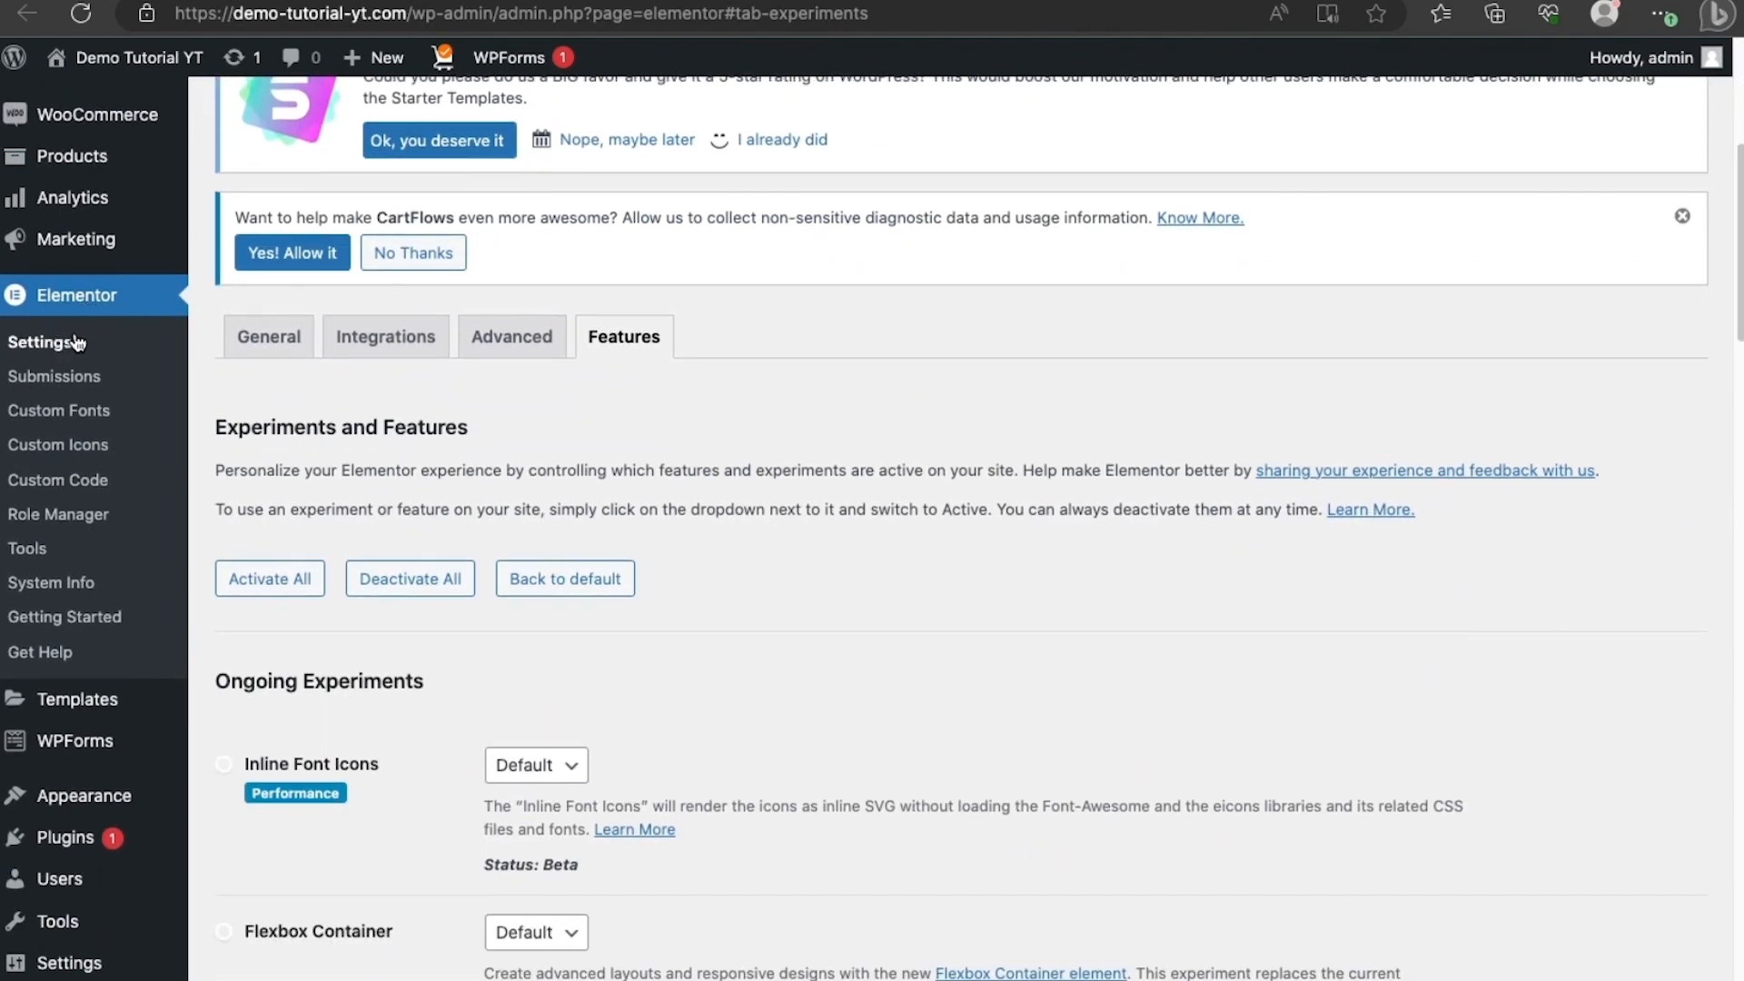
scroll(380, 667, down, 4)
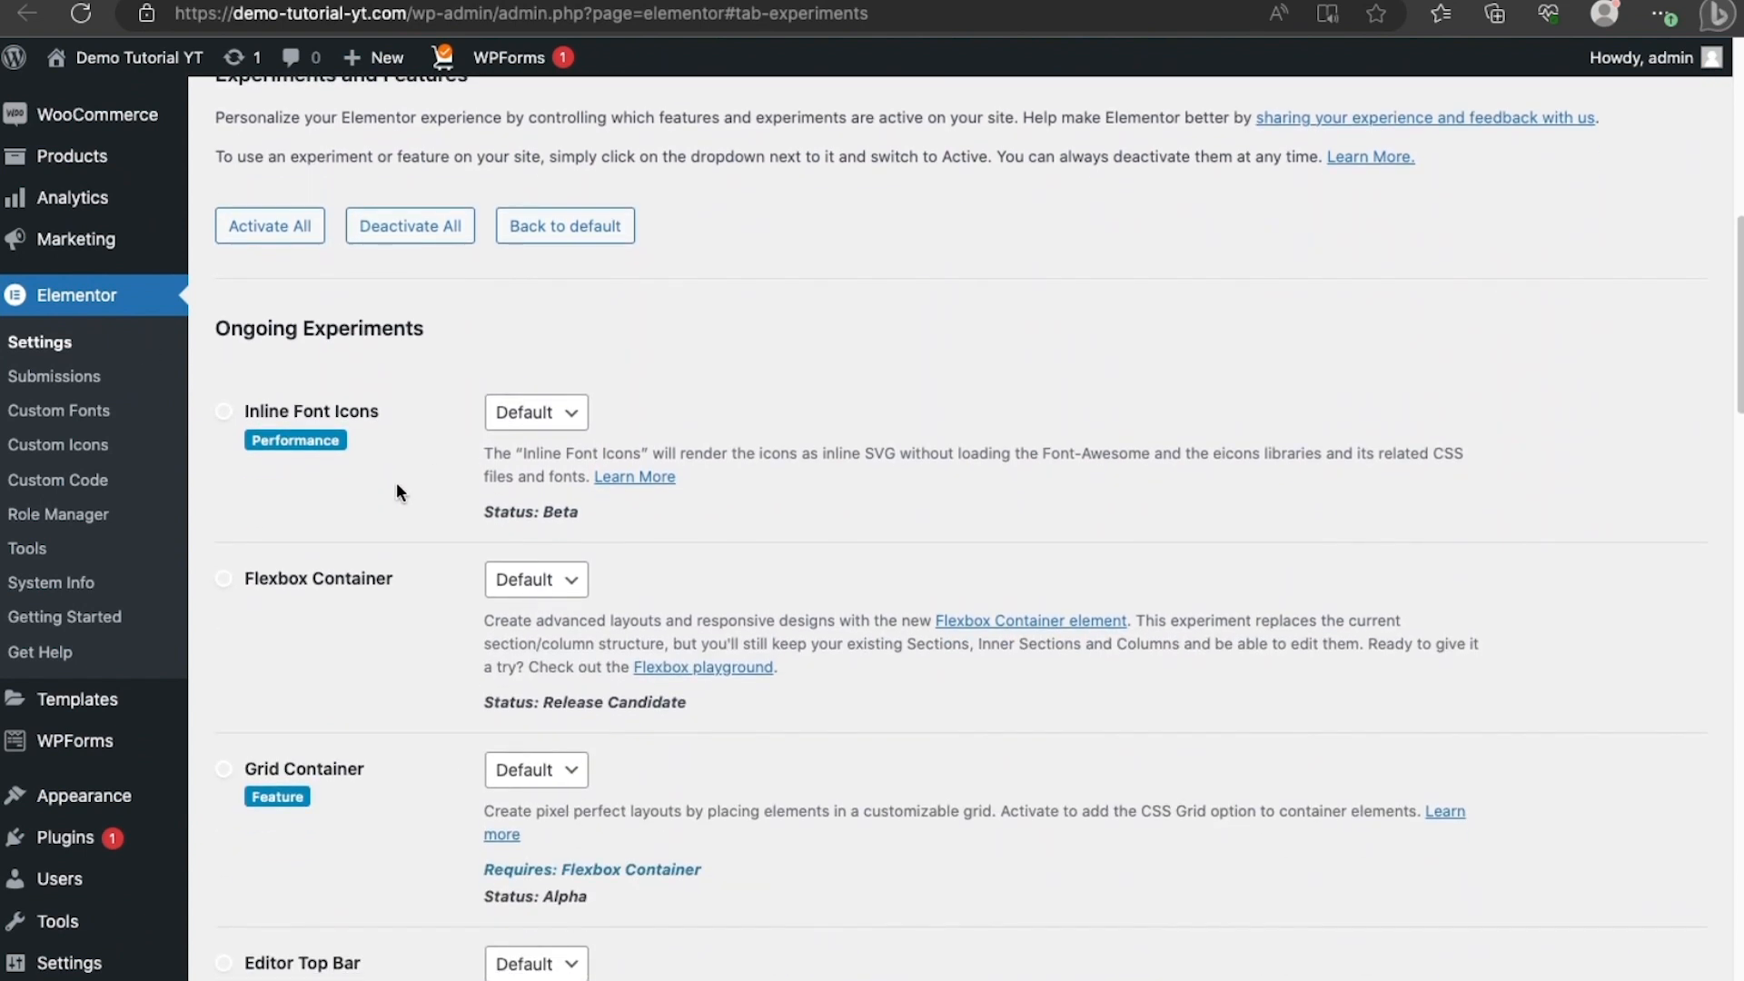
drag(255, 579, 393, 574)
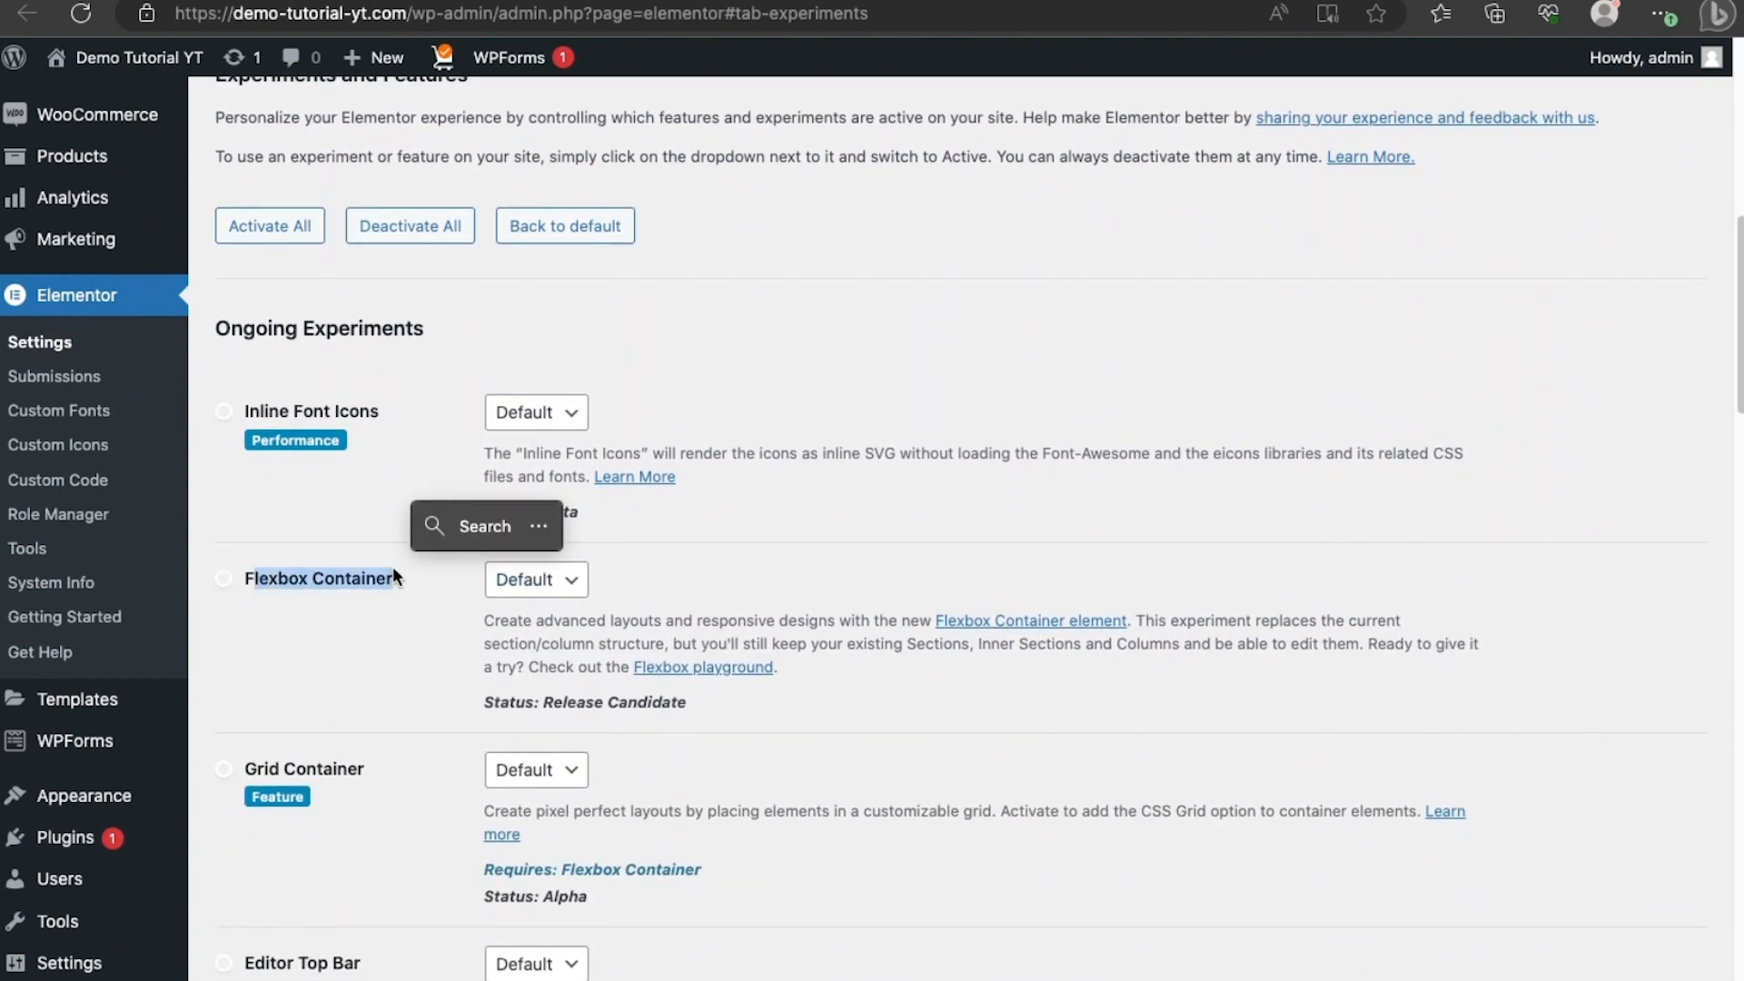
click(551, 571)
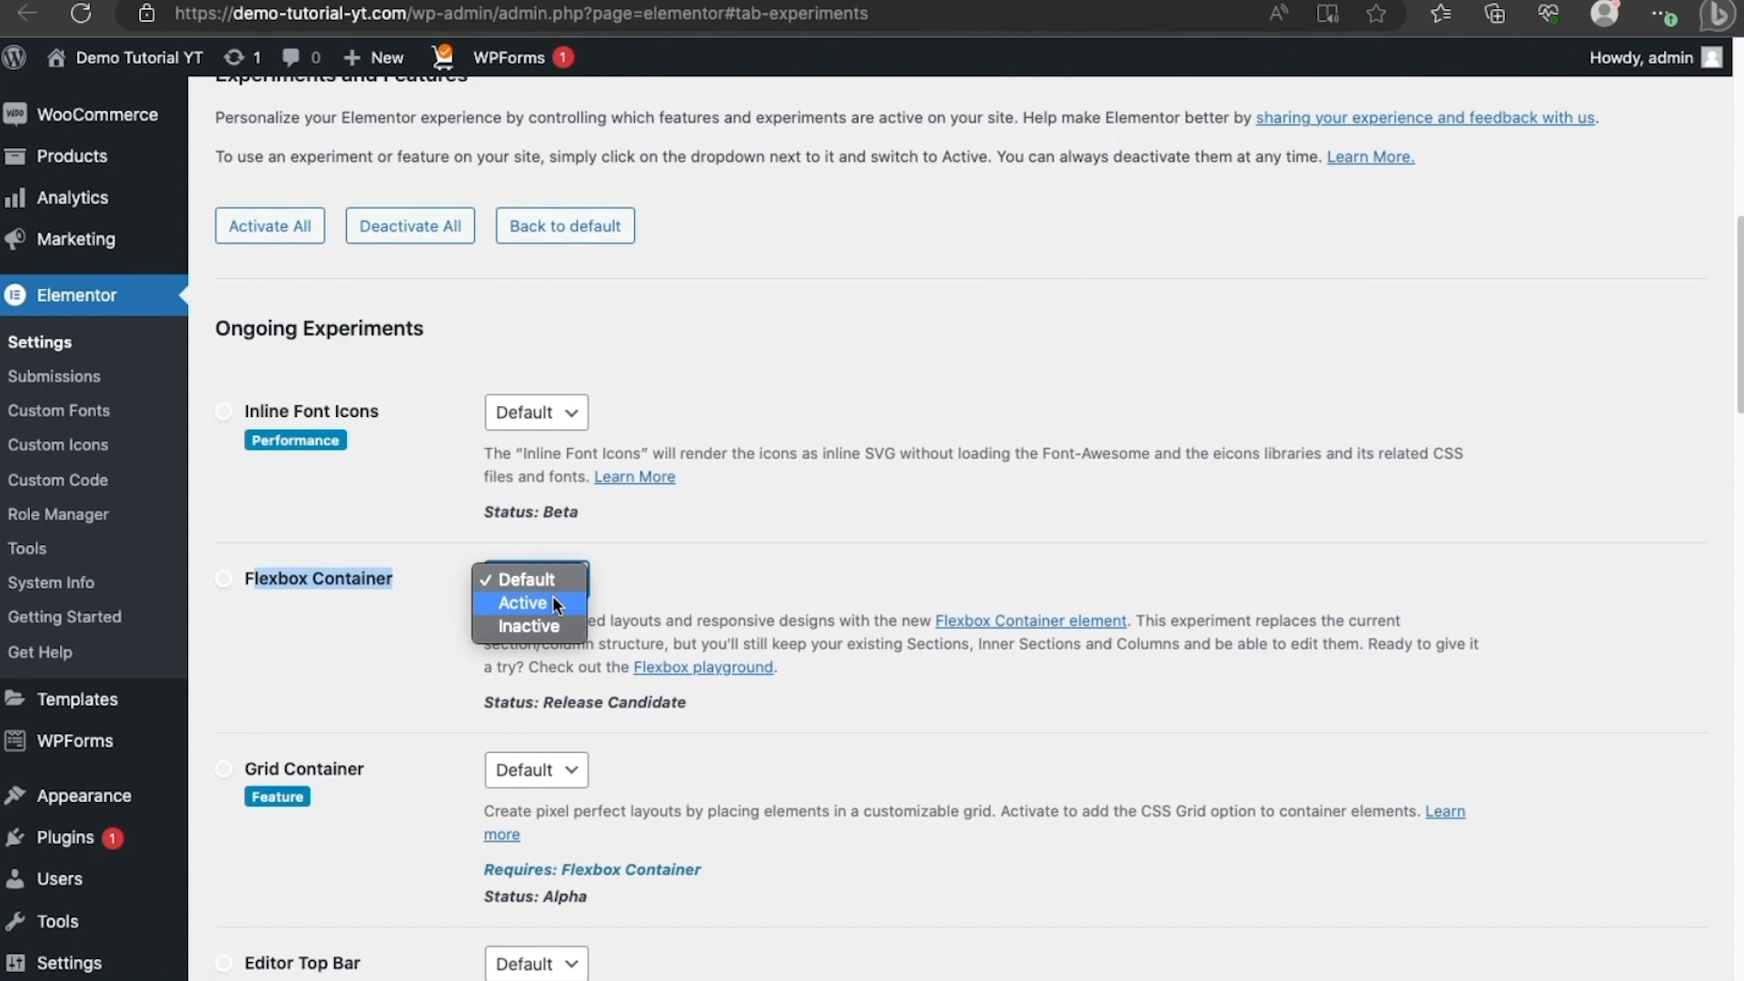
click(553, 603)
scroll(568, 640, down, 15)
click(303, 918)
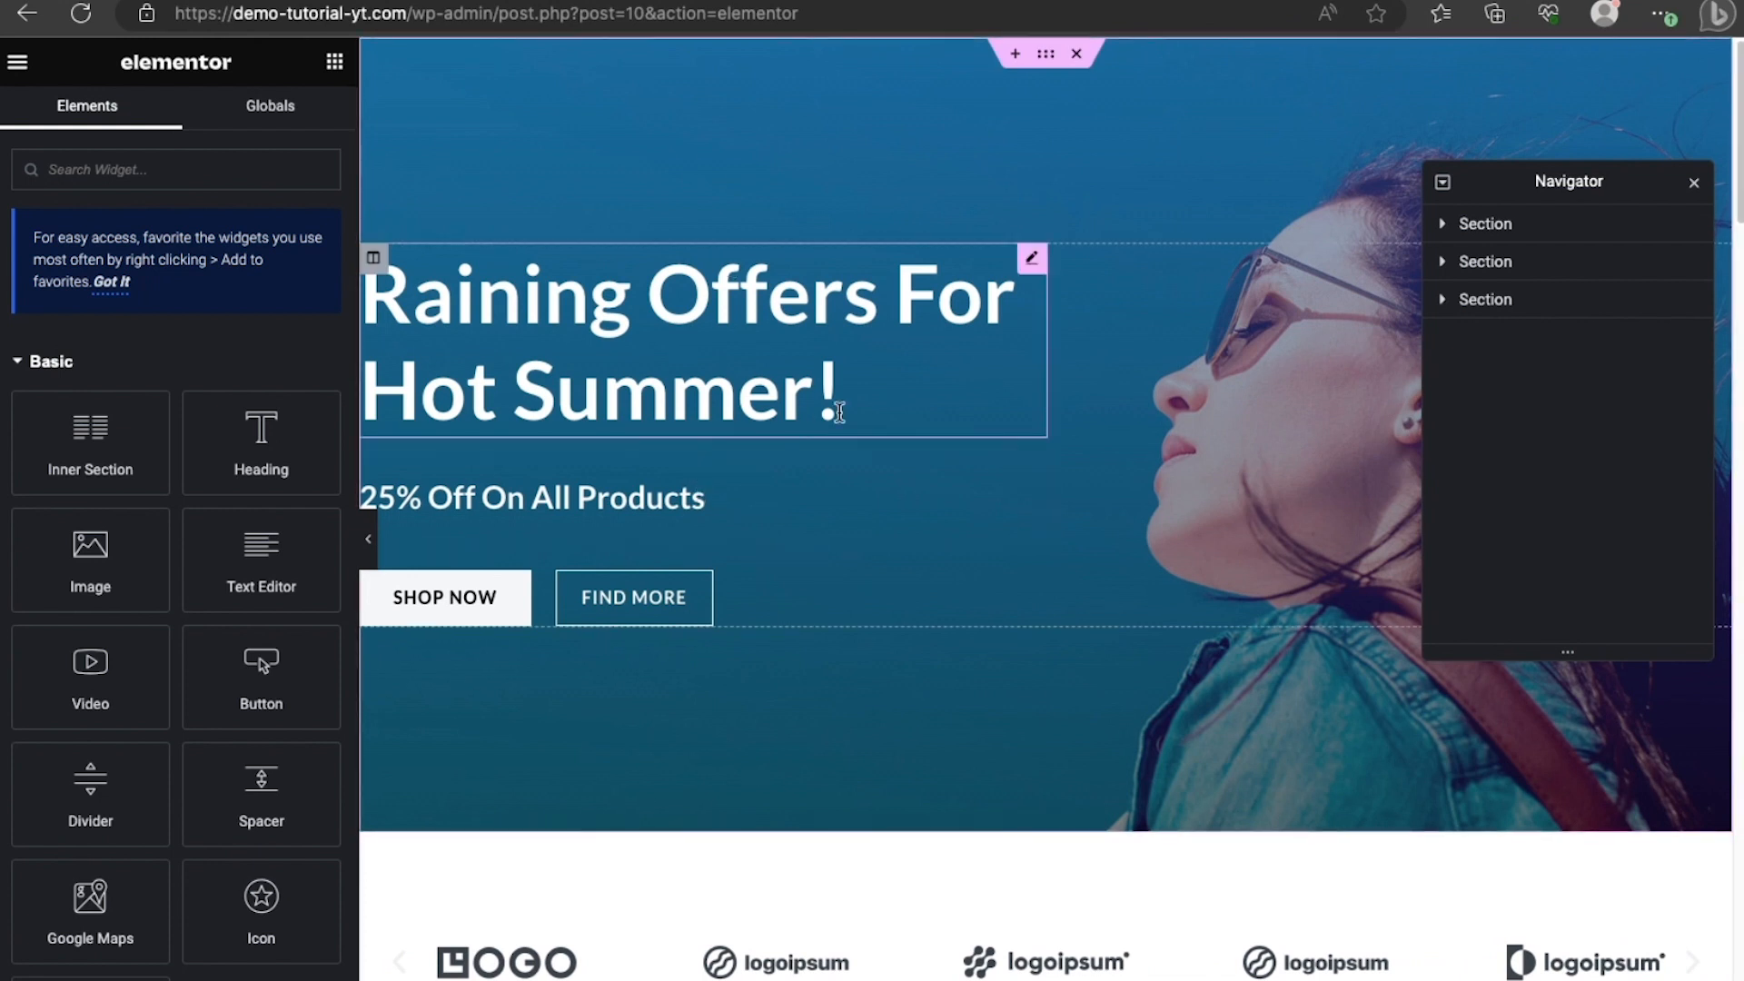
Open the main hero heading's title for editing and close the Navigator.
click(837, 401)
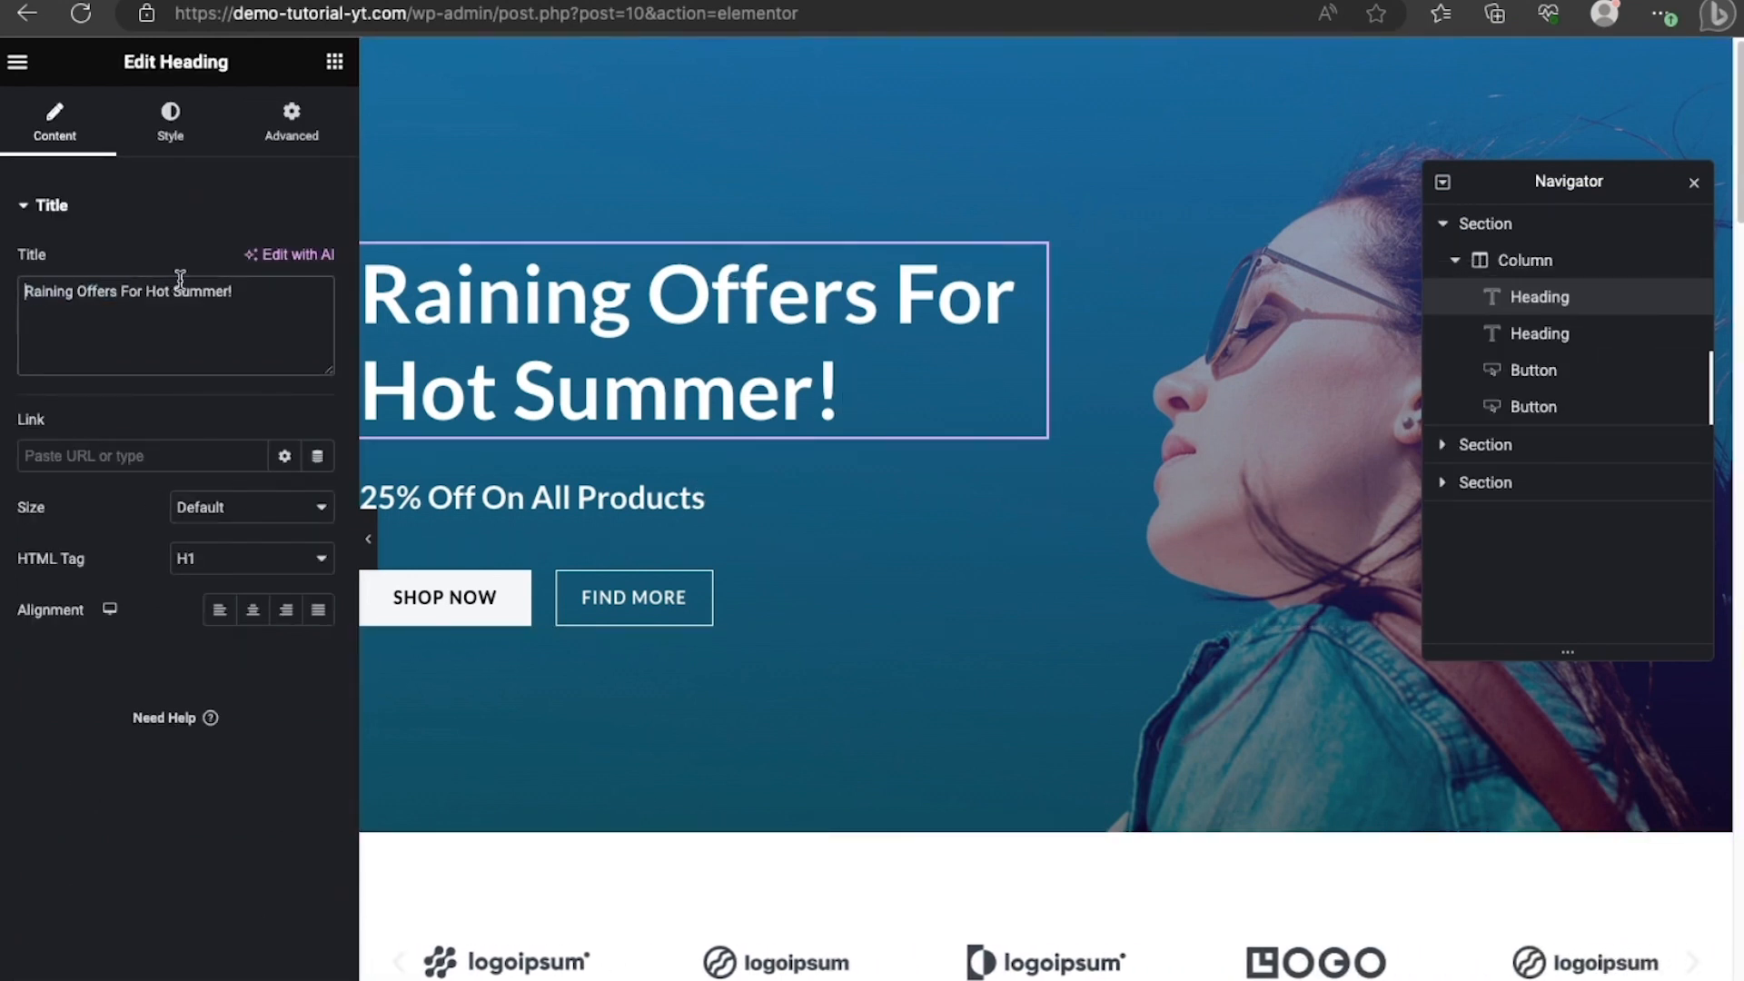
triple_click(242, 283)
click(244, 285)
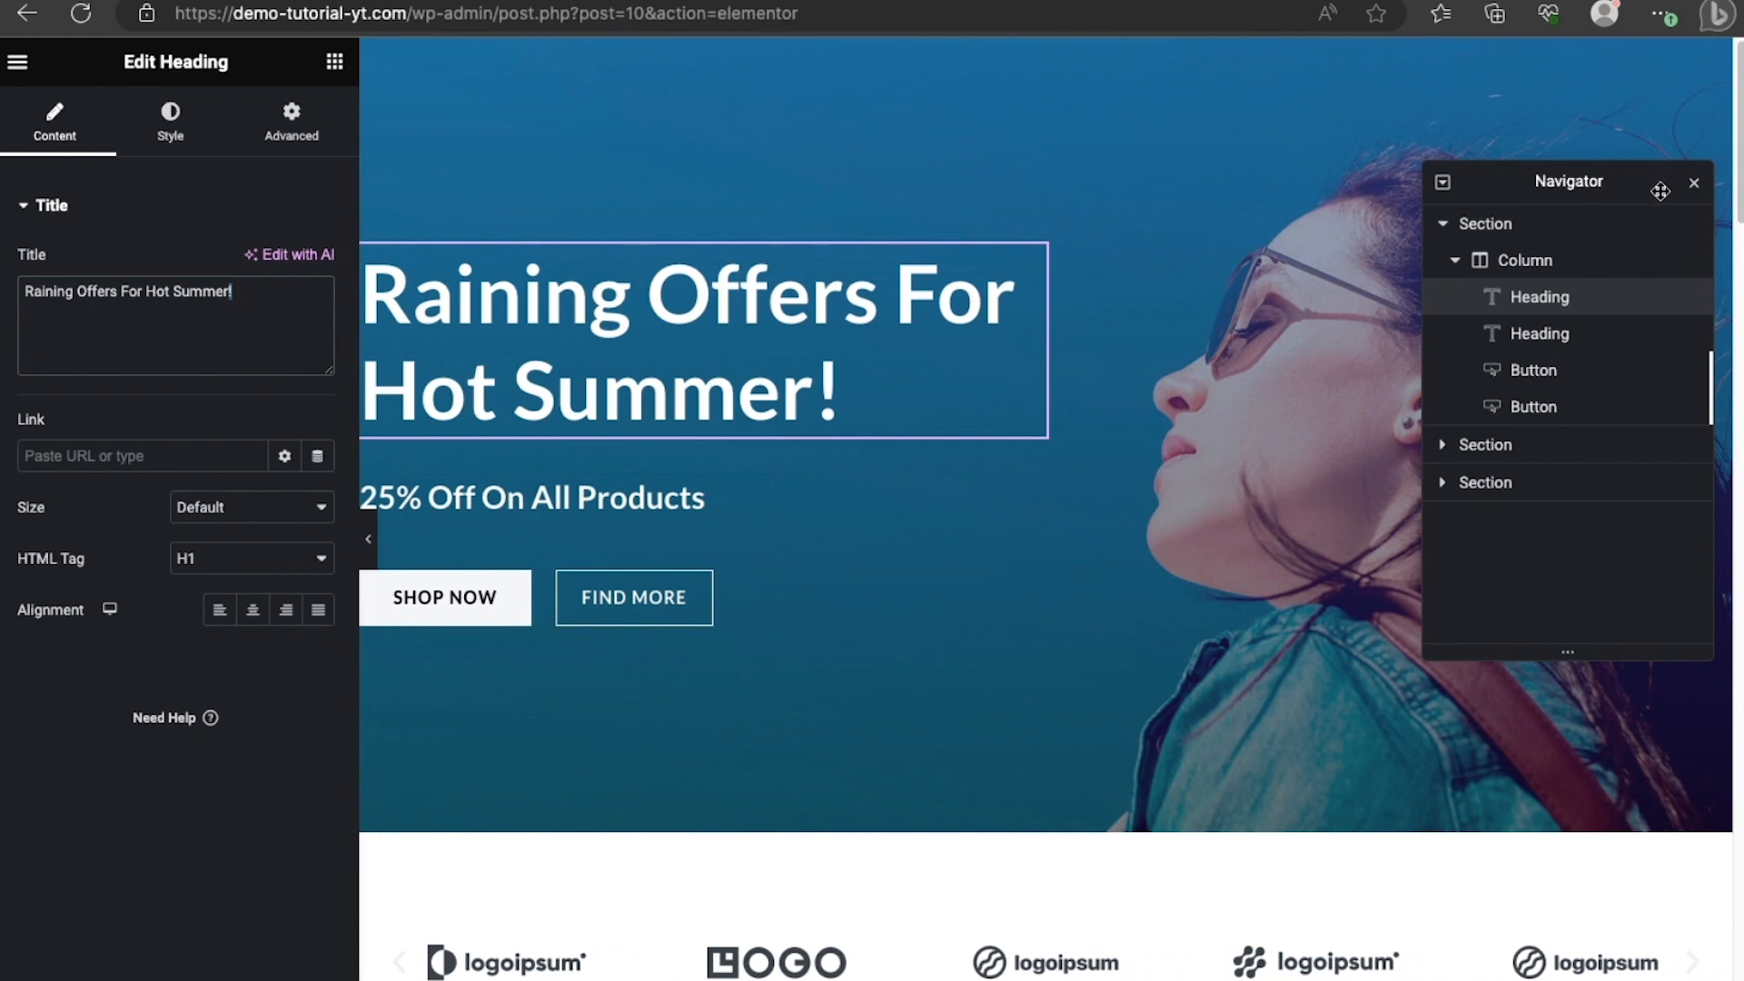
click(1692, 183)
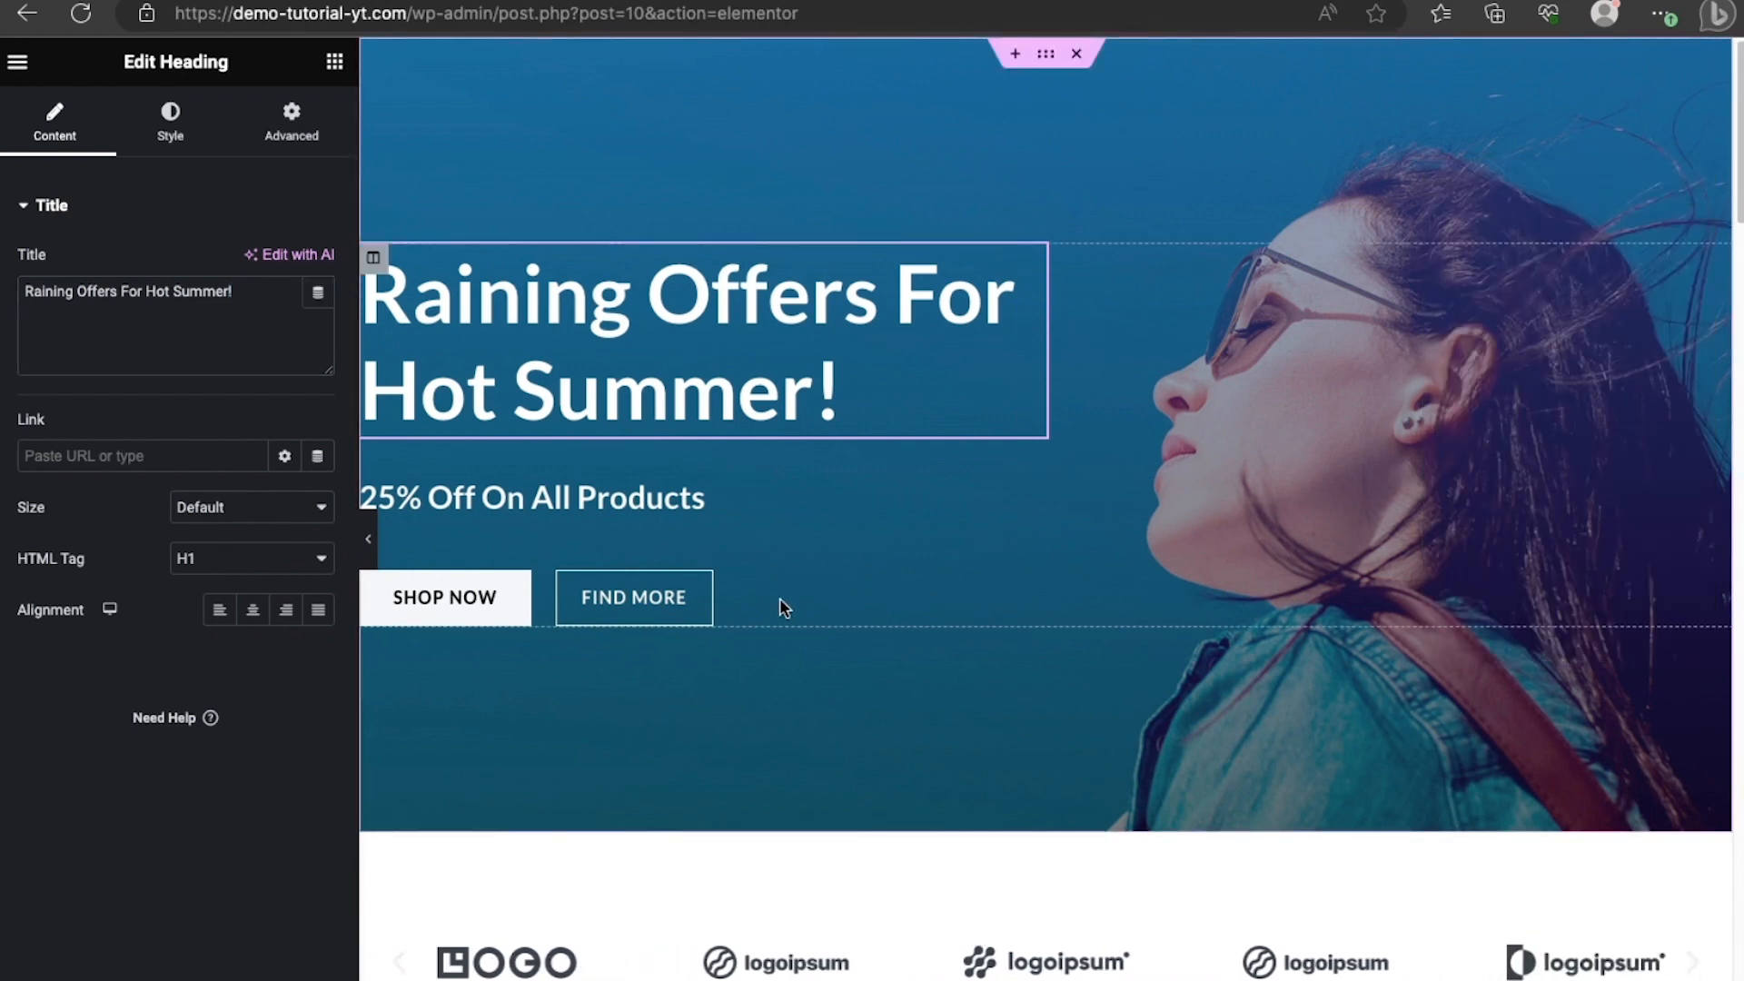
Delete and re-enter the word "Now" in the text of the hero's "Shop Now" button.
click(487, 607)
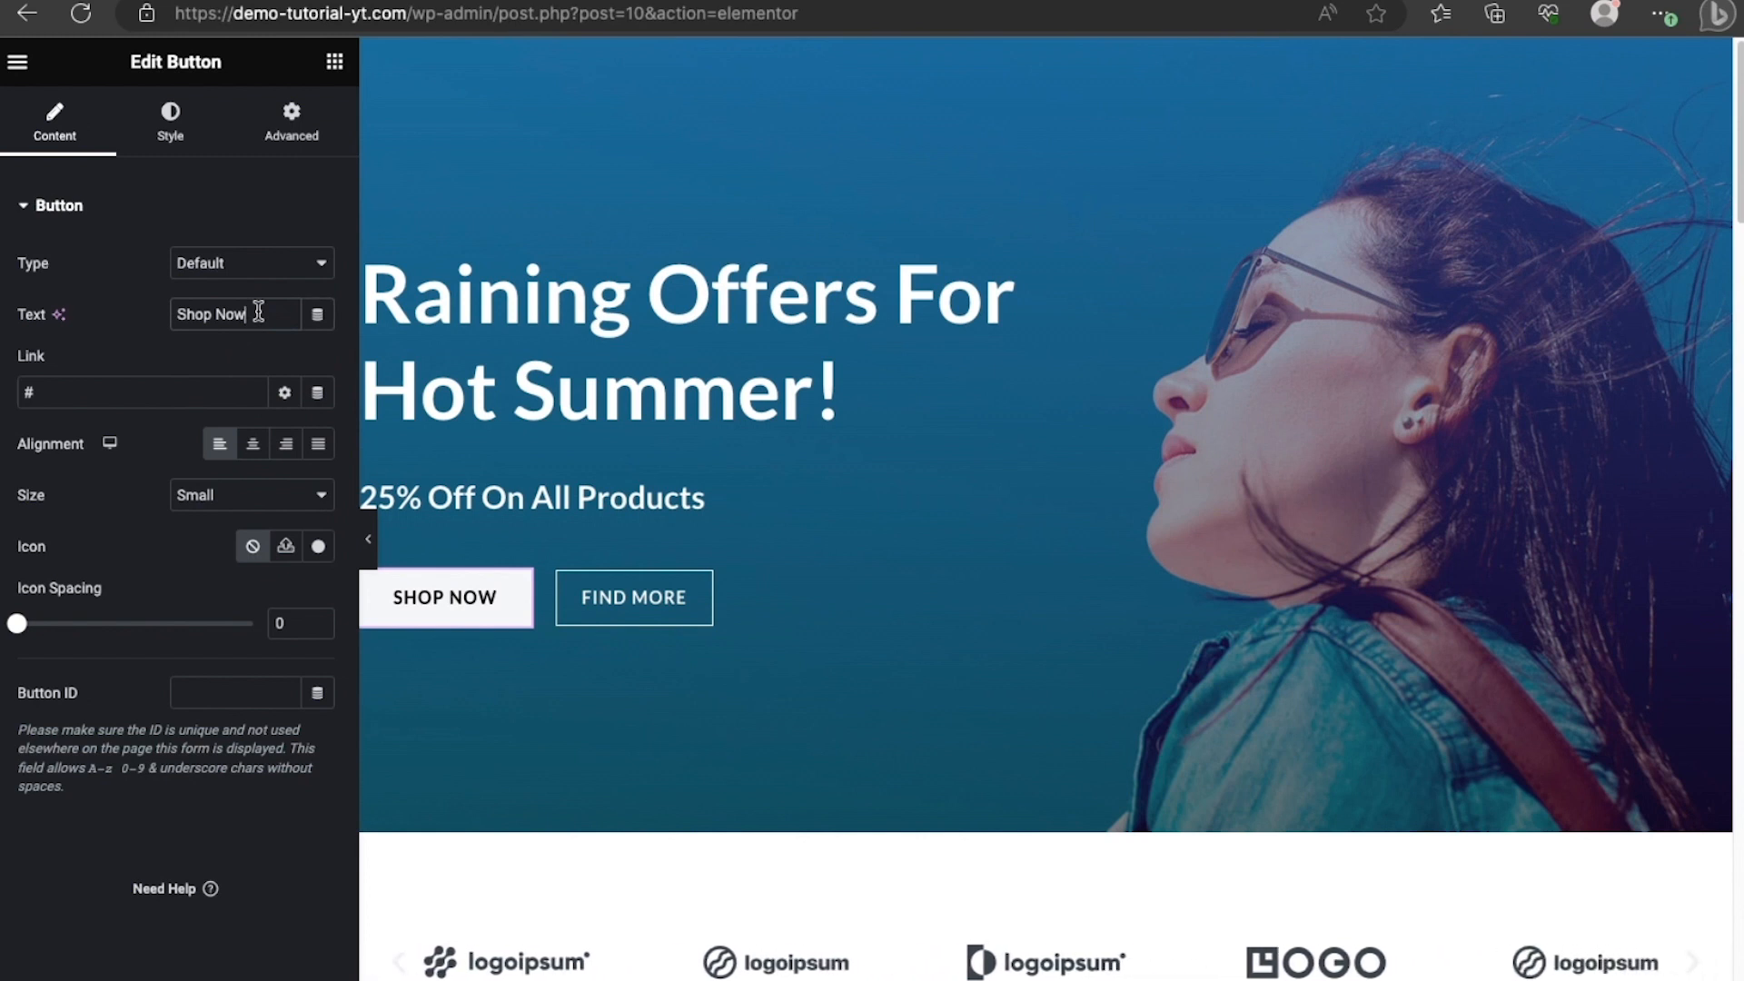
key(BackSpace)
key(BackSpace)
key(BackSpace)
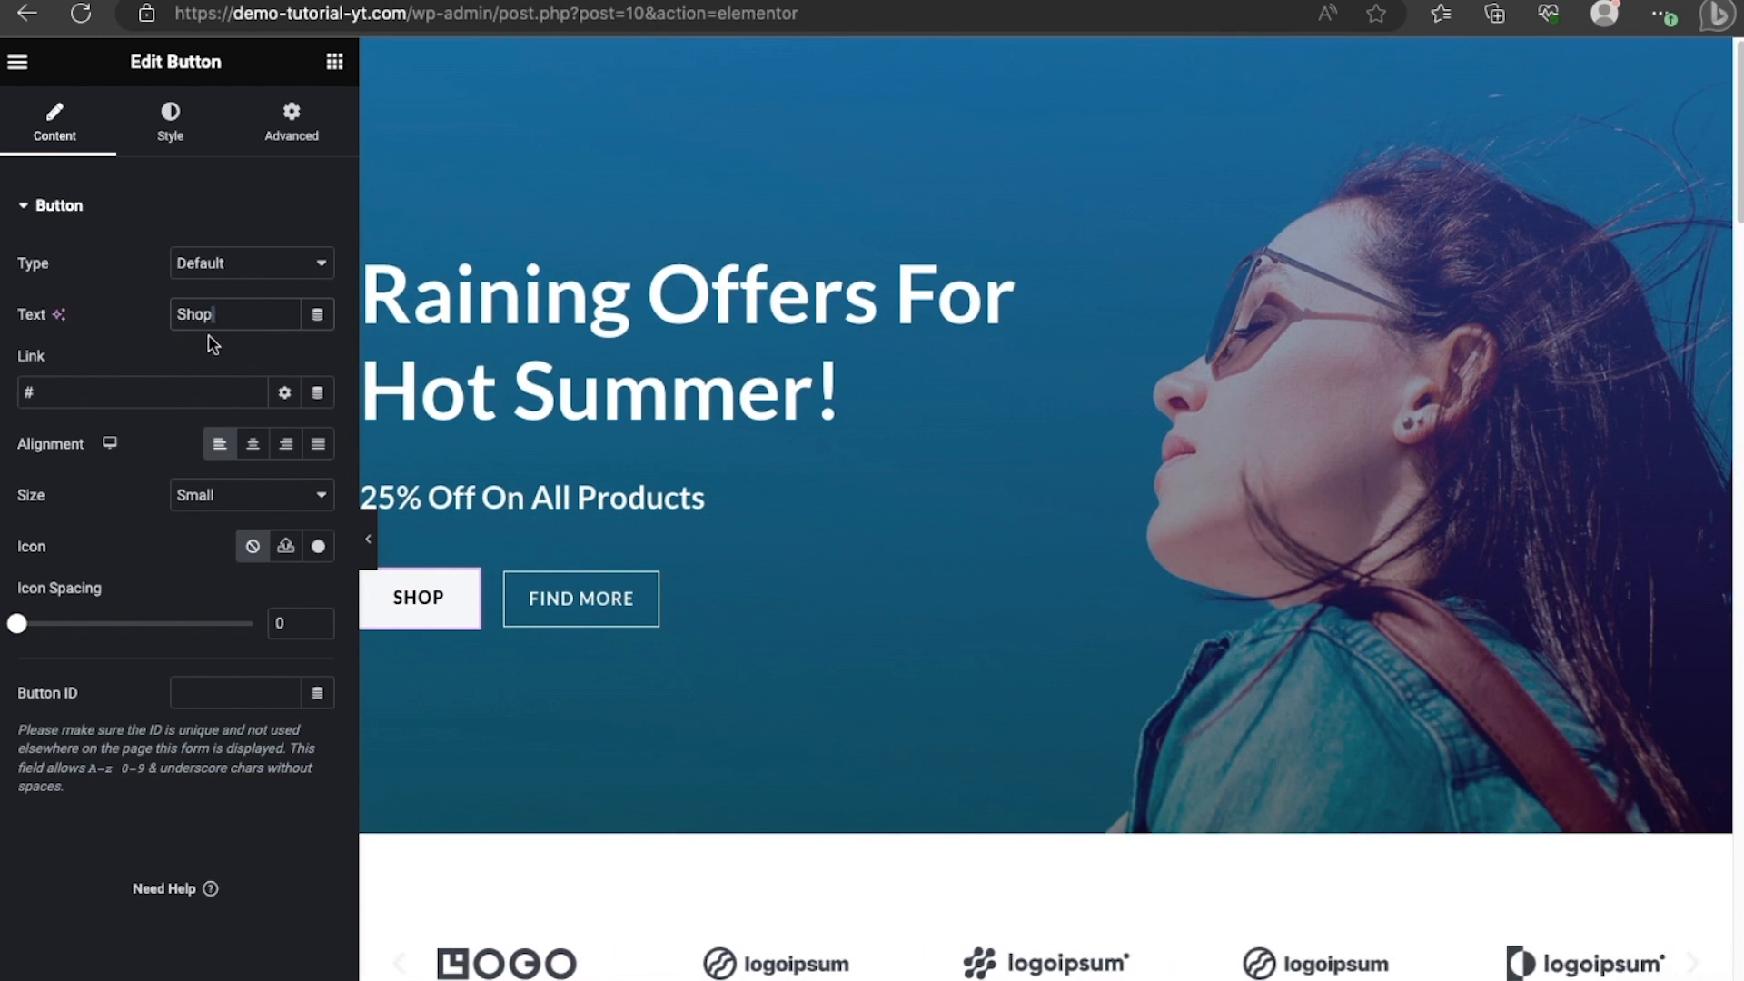
text(No)
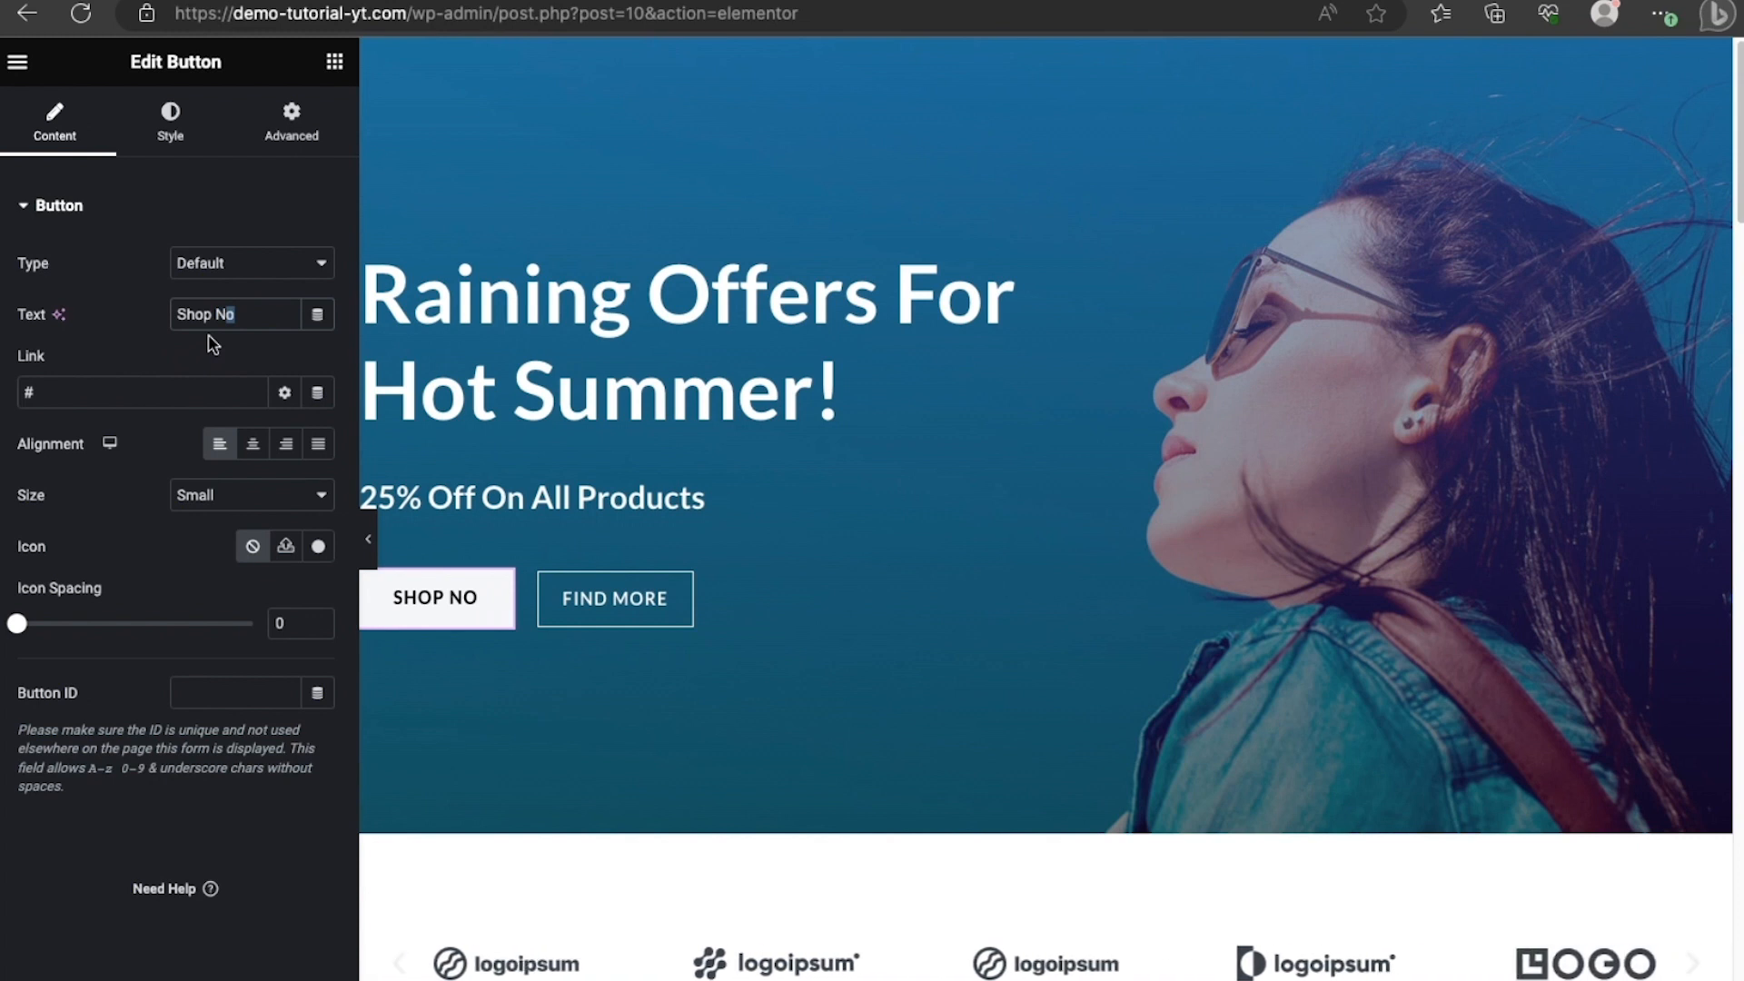
text(w)
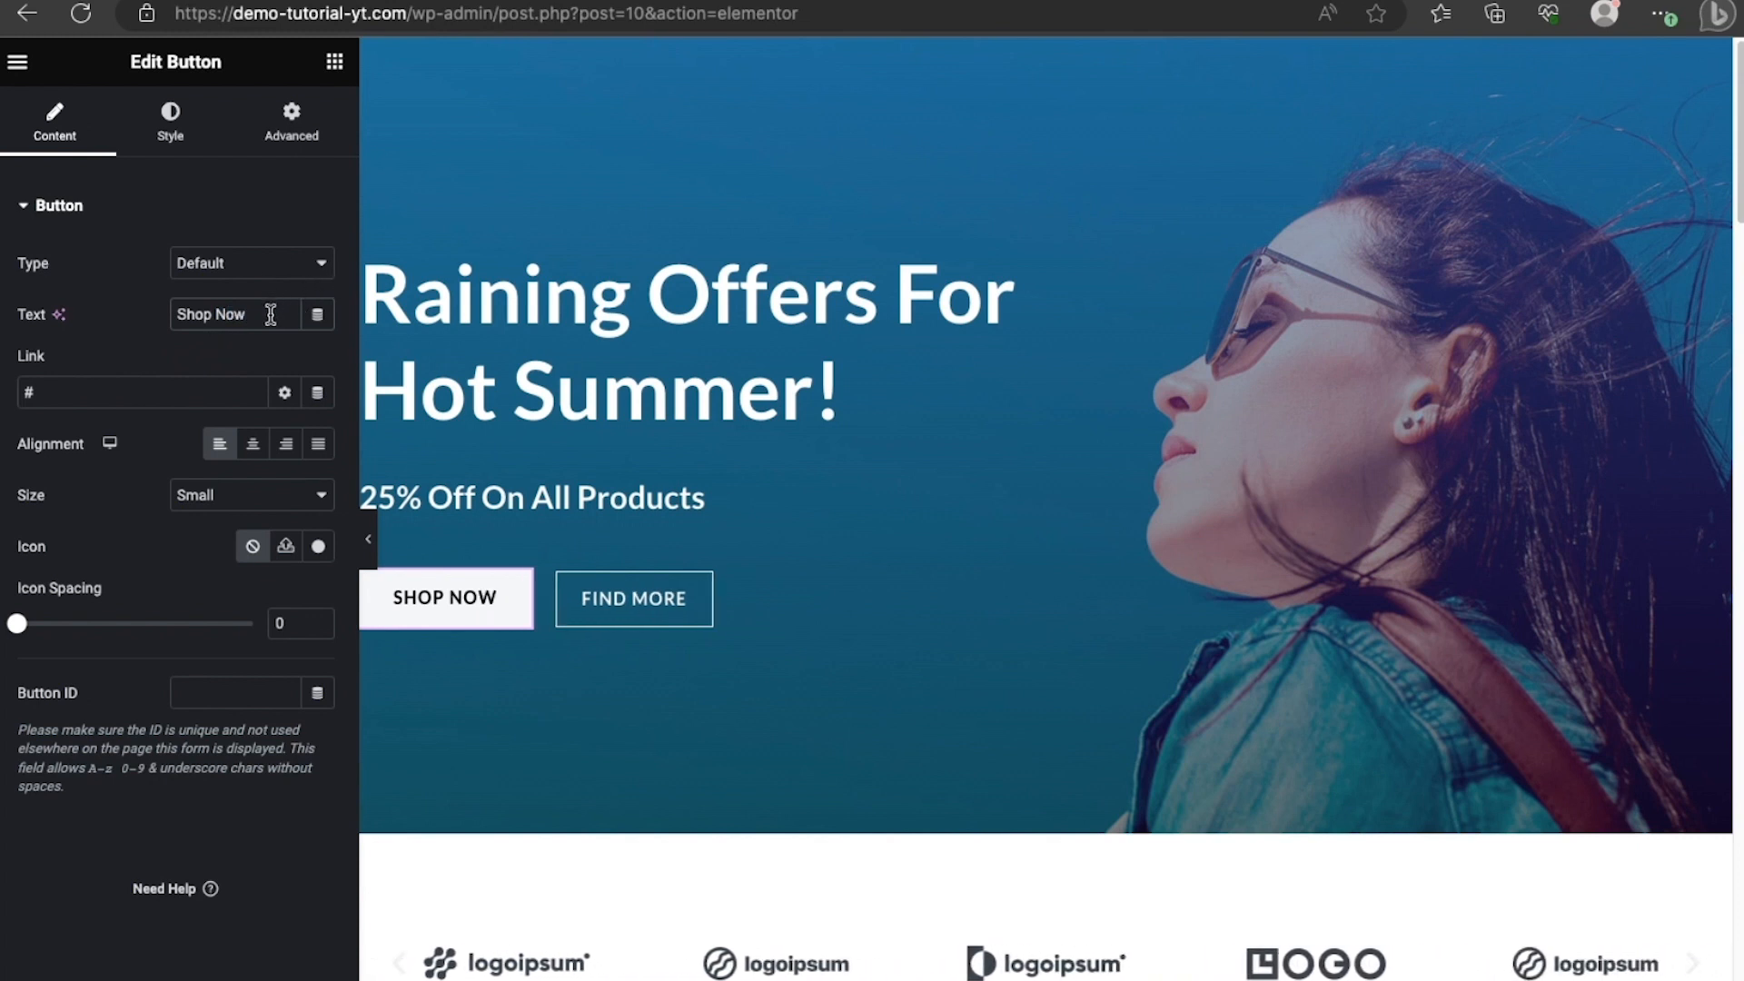
Examine the editing options of the hero's "25% Off On All Products" subheading and its main heading.
click(516, 504)
click(77, 314)
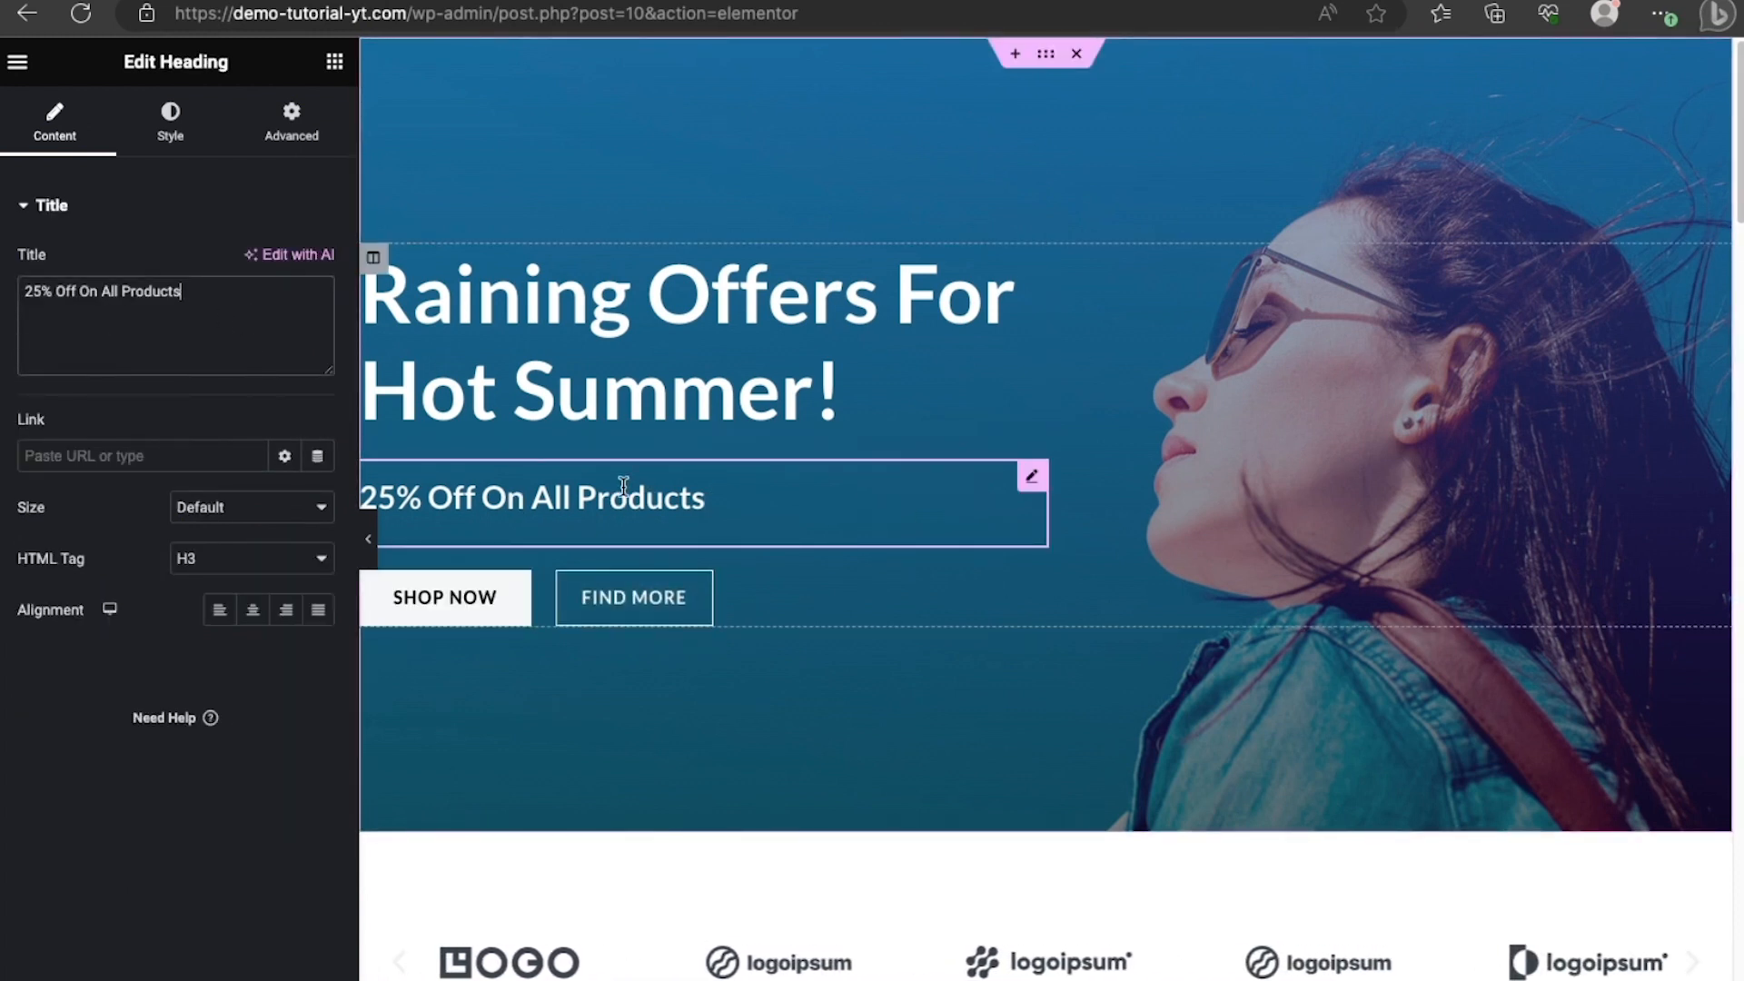
right_click(1033, 480)
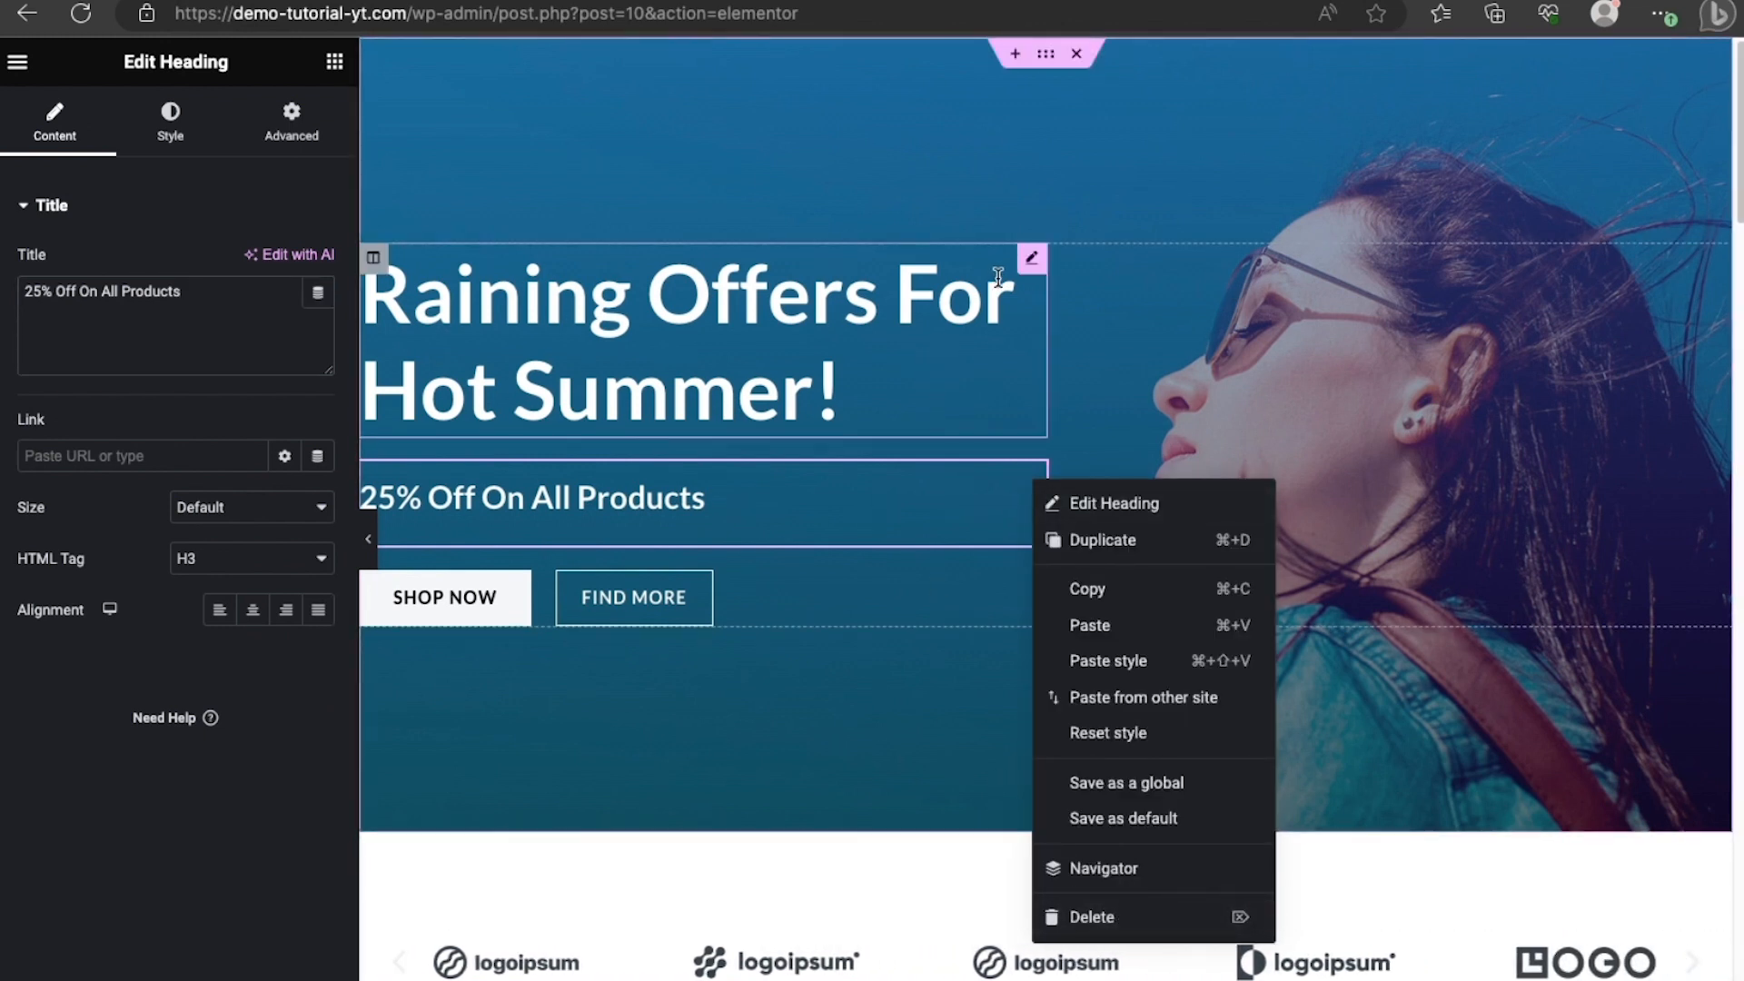
click(1033, 257)
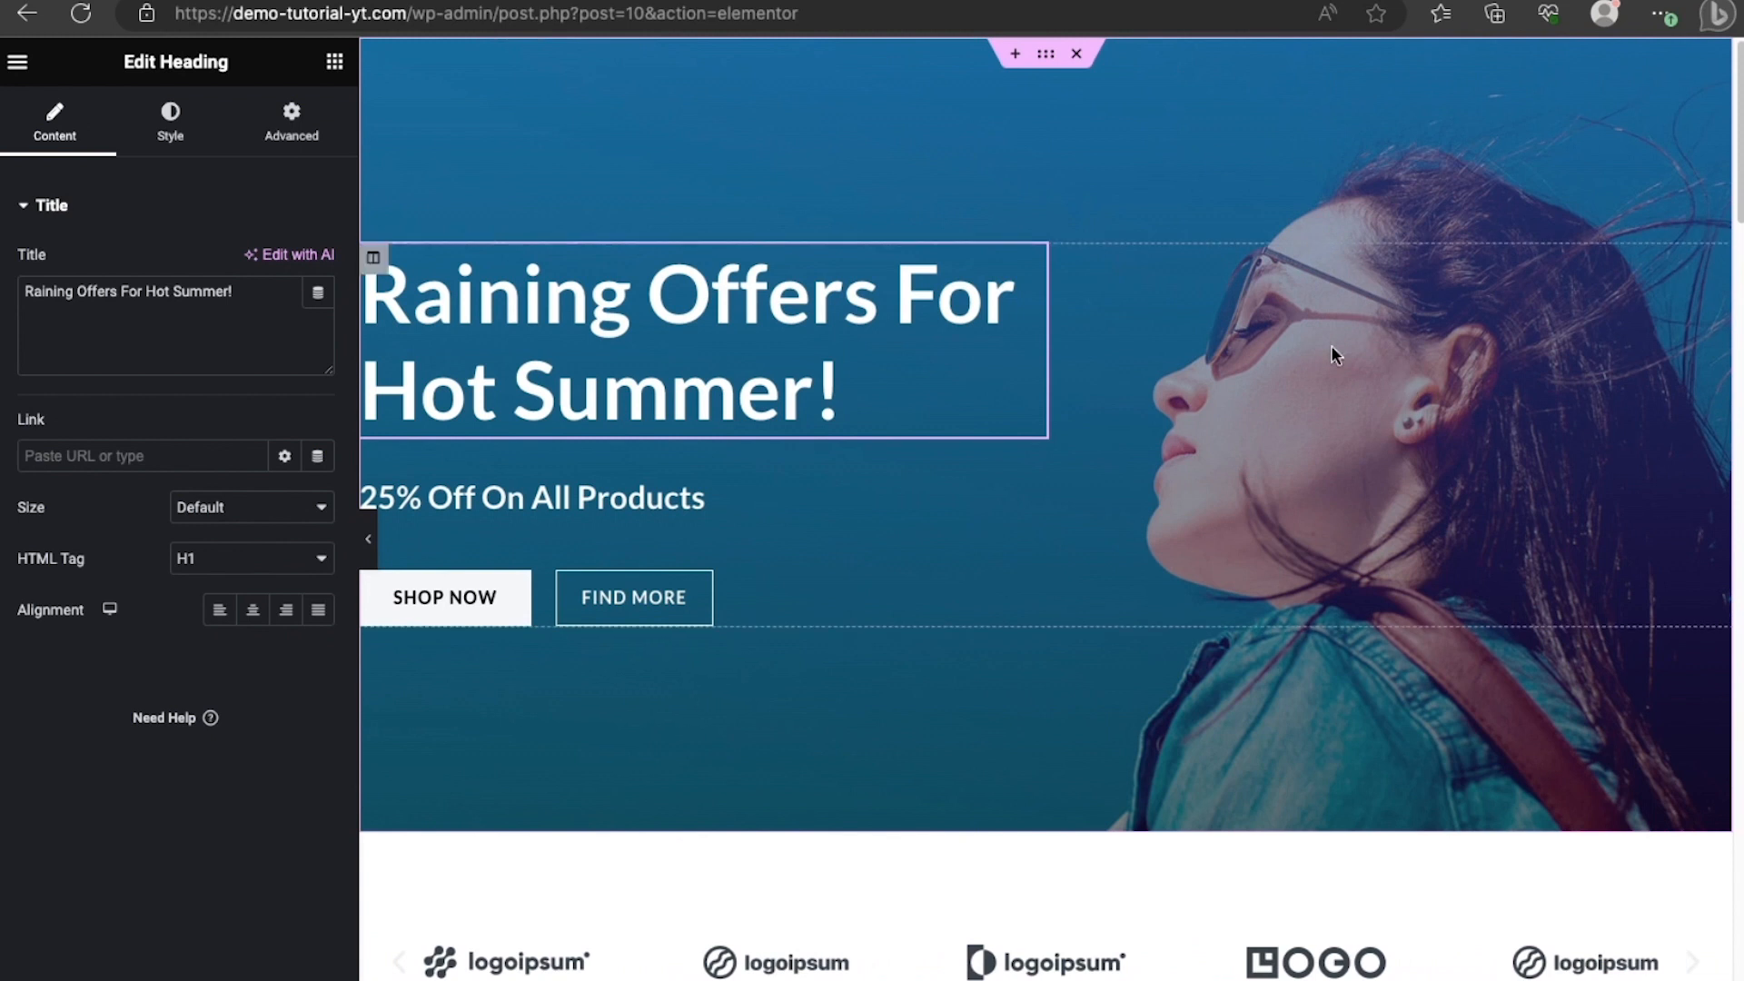
Replace the hero section's background image with sunglasses-2705642_1920.jpg from the media library.
click(1047, 56)
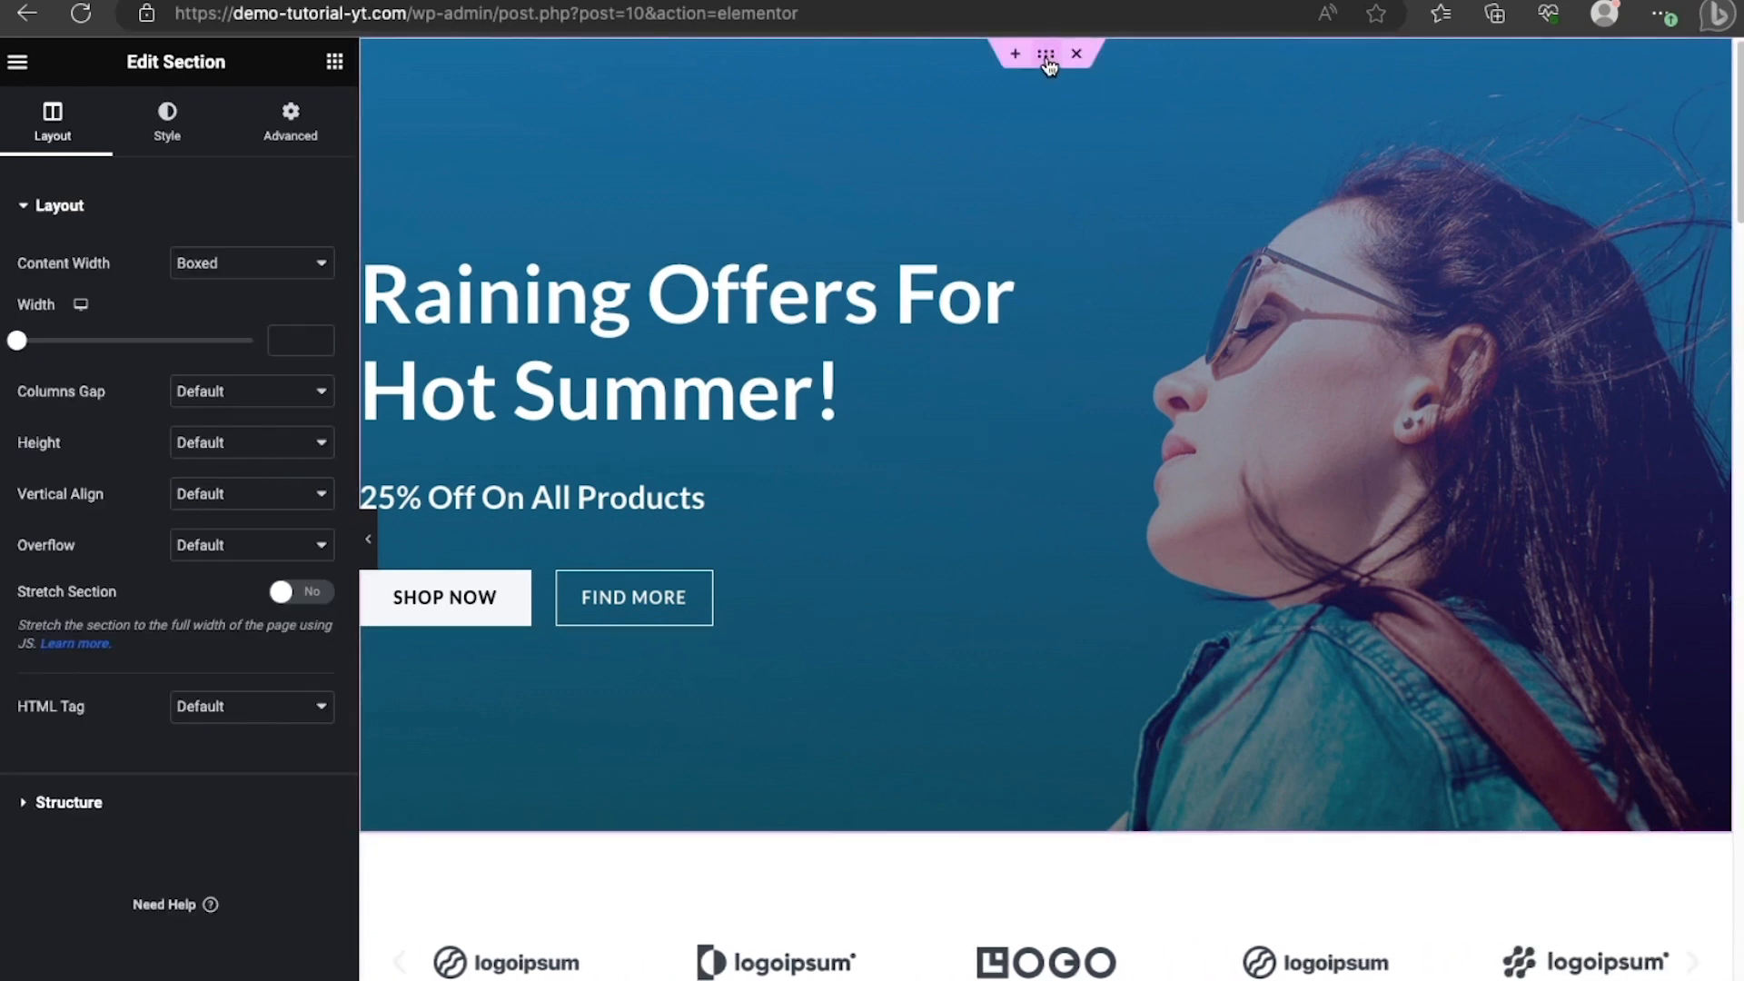
click(170, 116)
mouse_move(266, 557)
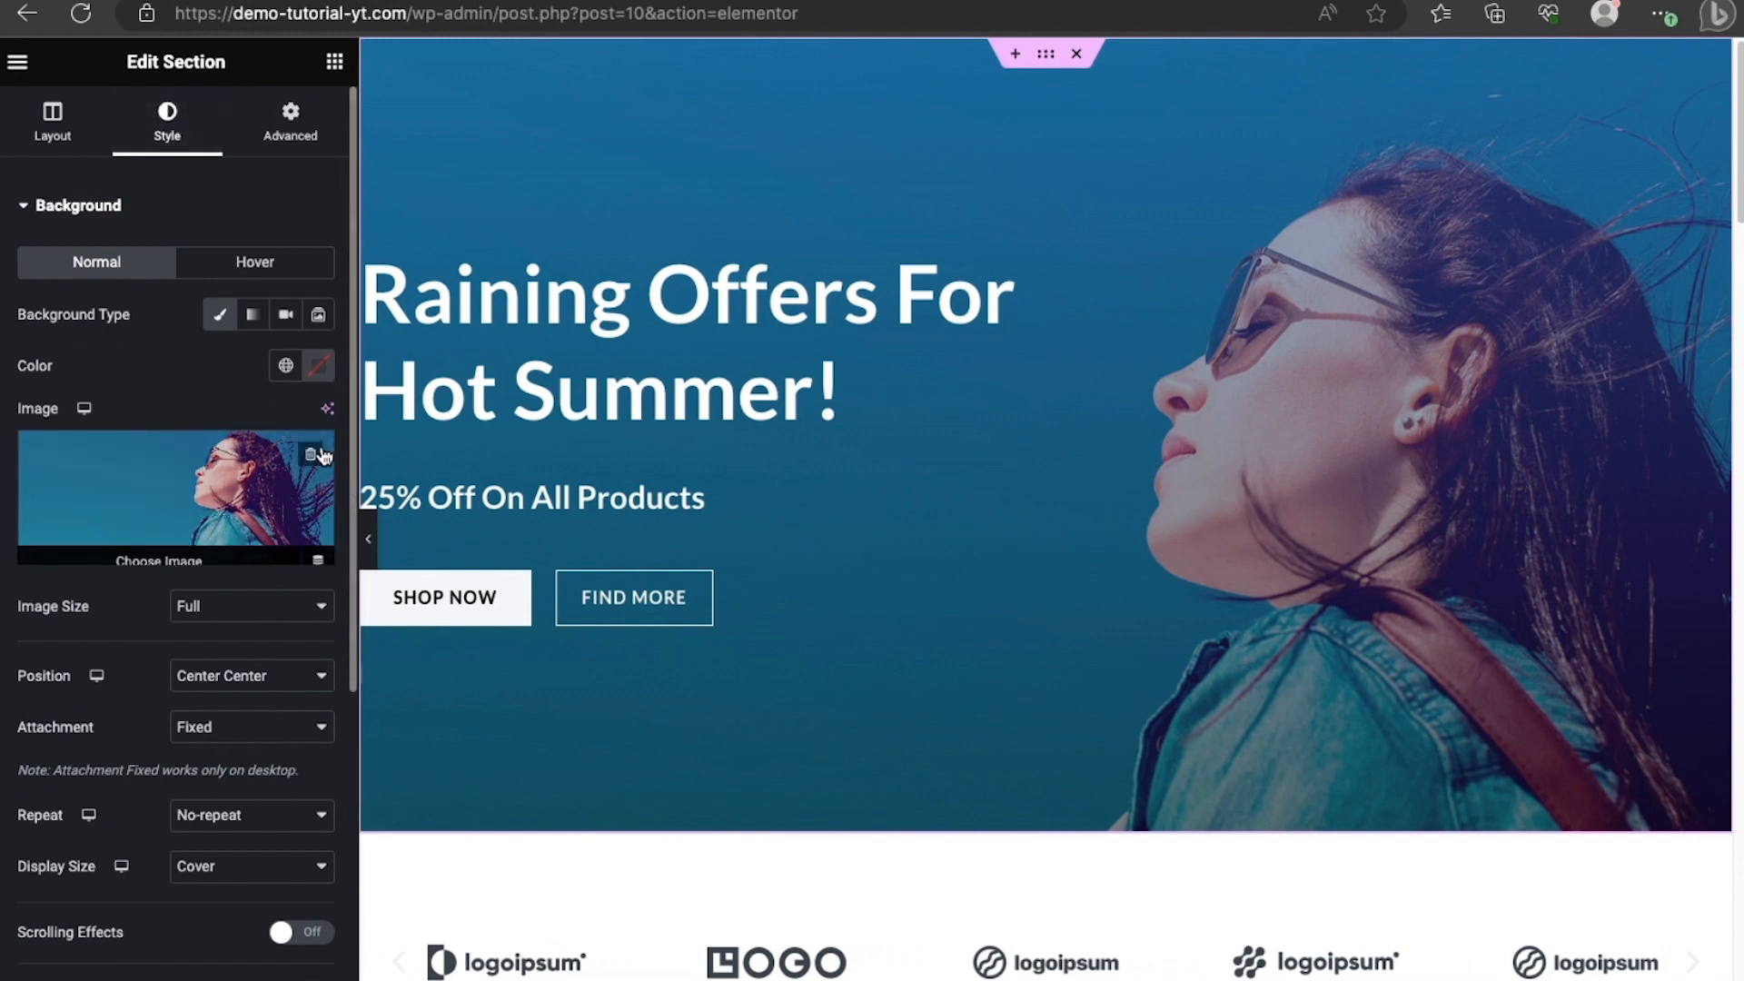
click(197, 556)
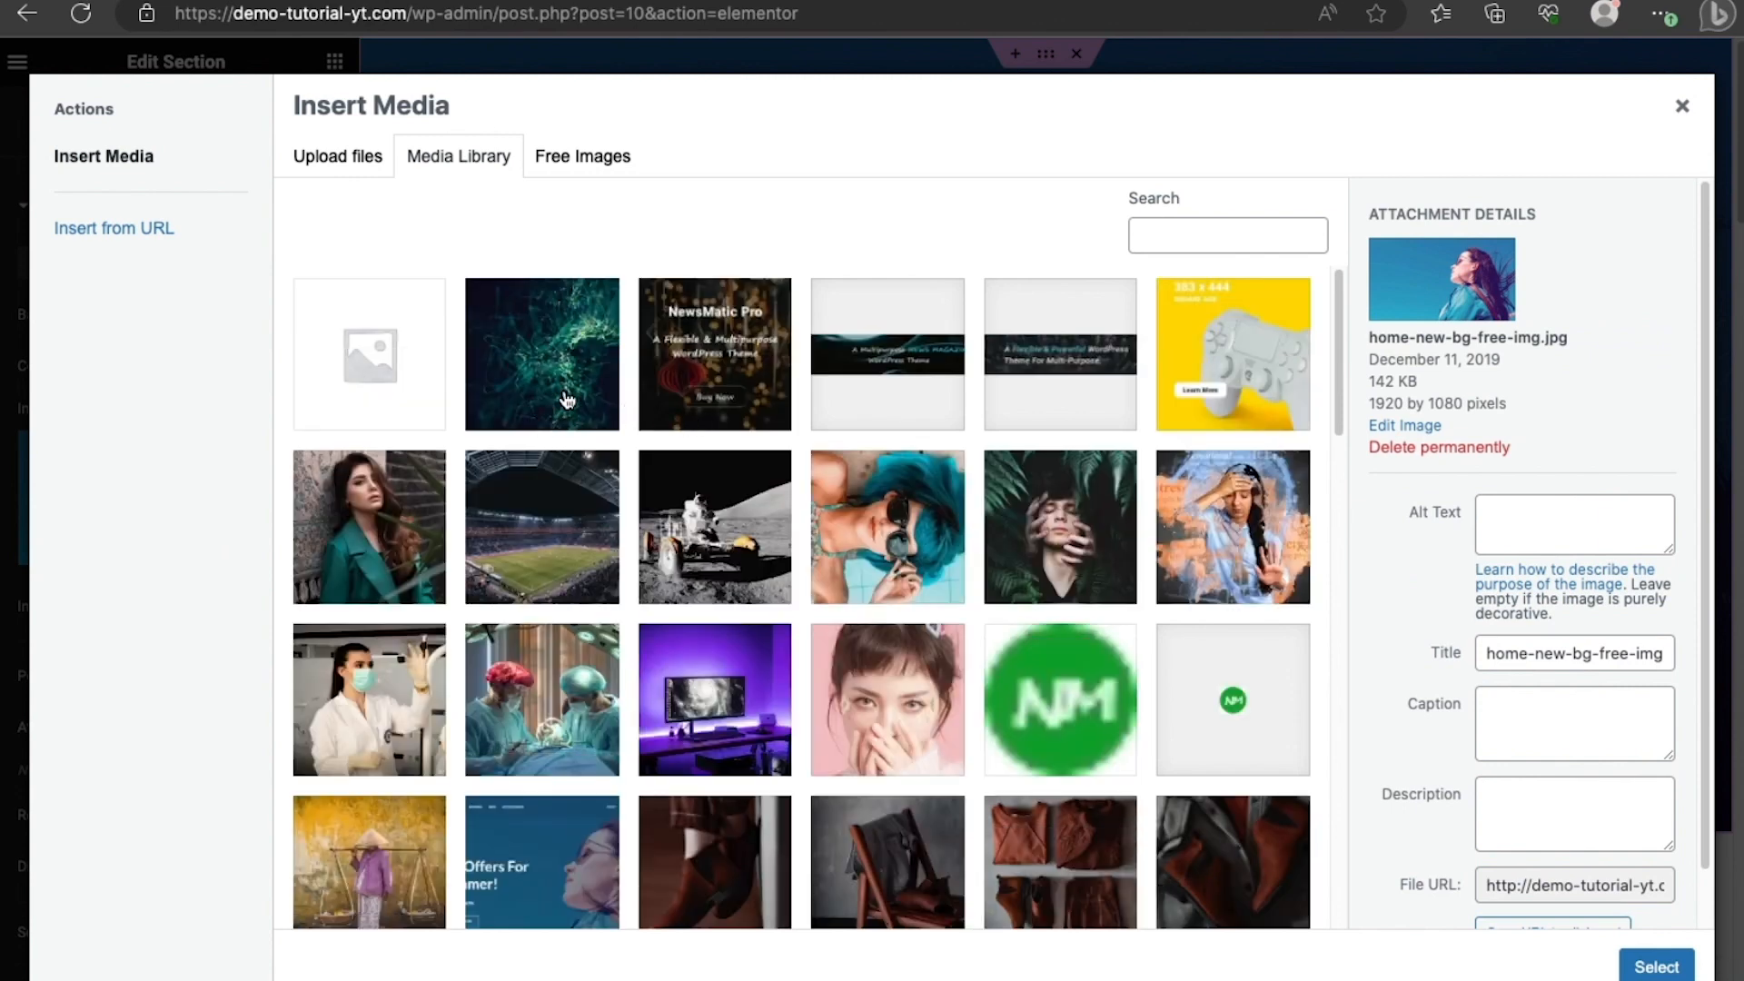
click(927, 537)
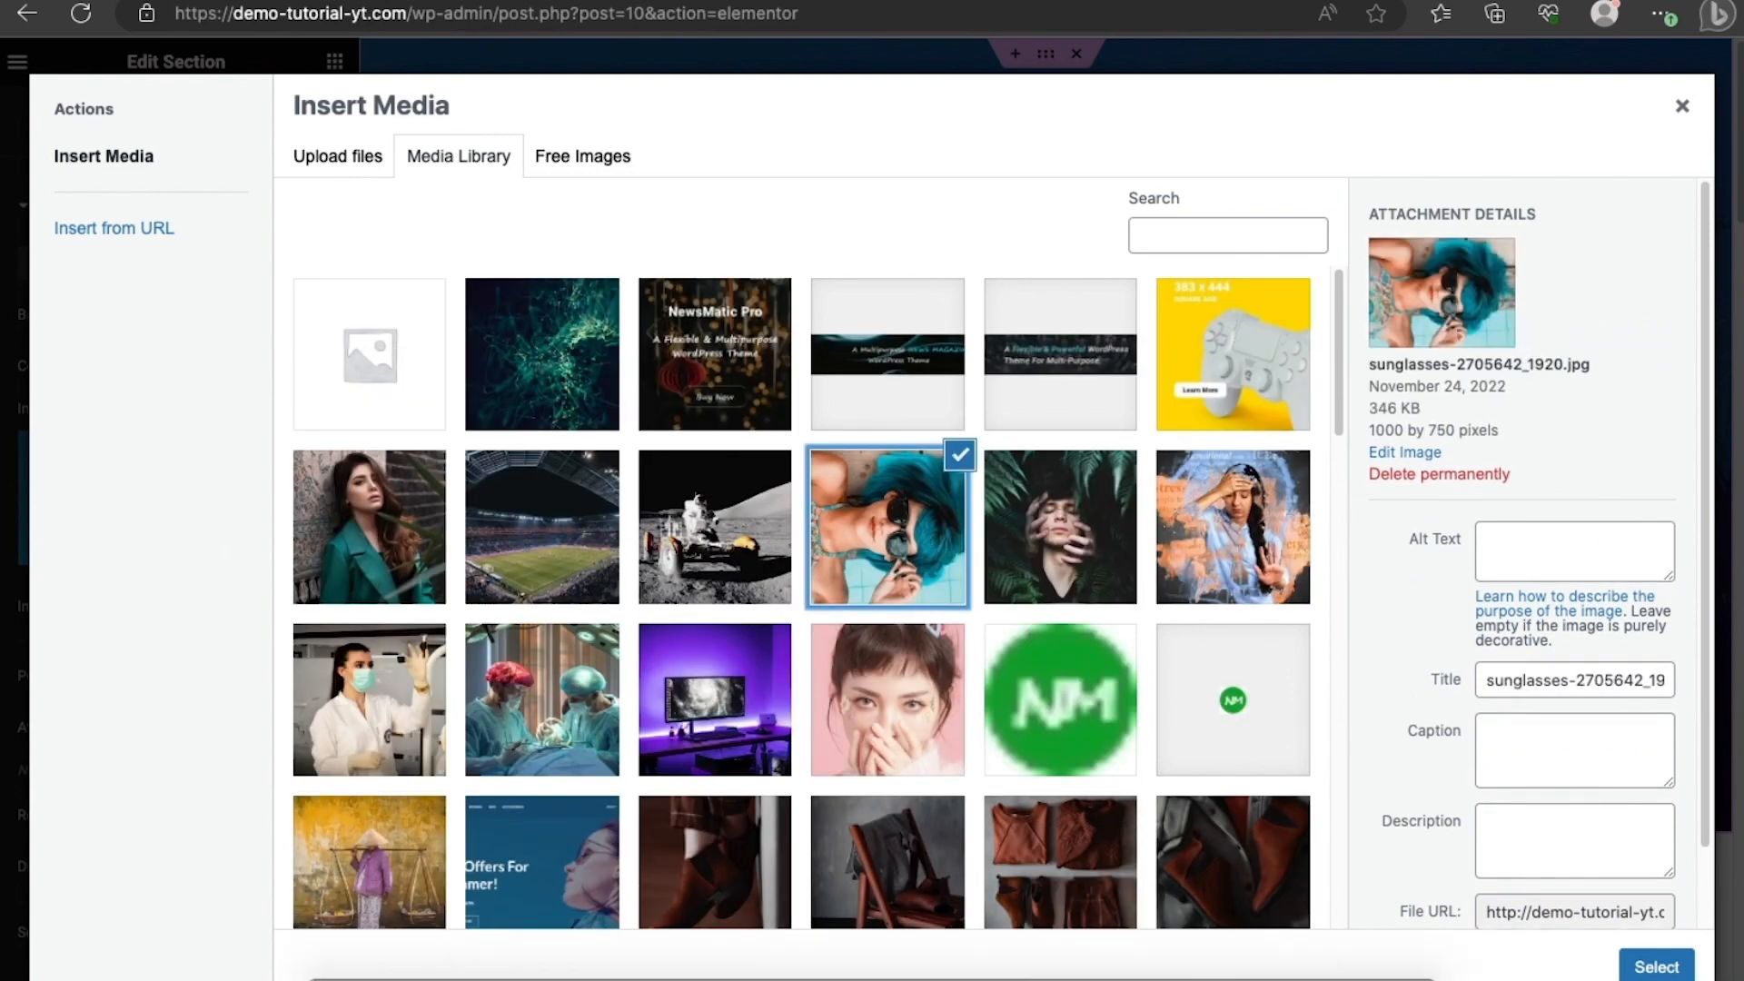
click(1671, 968)
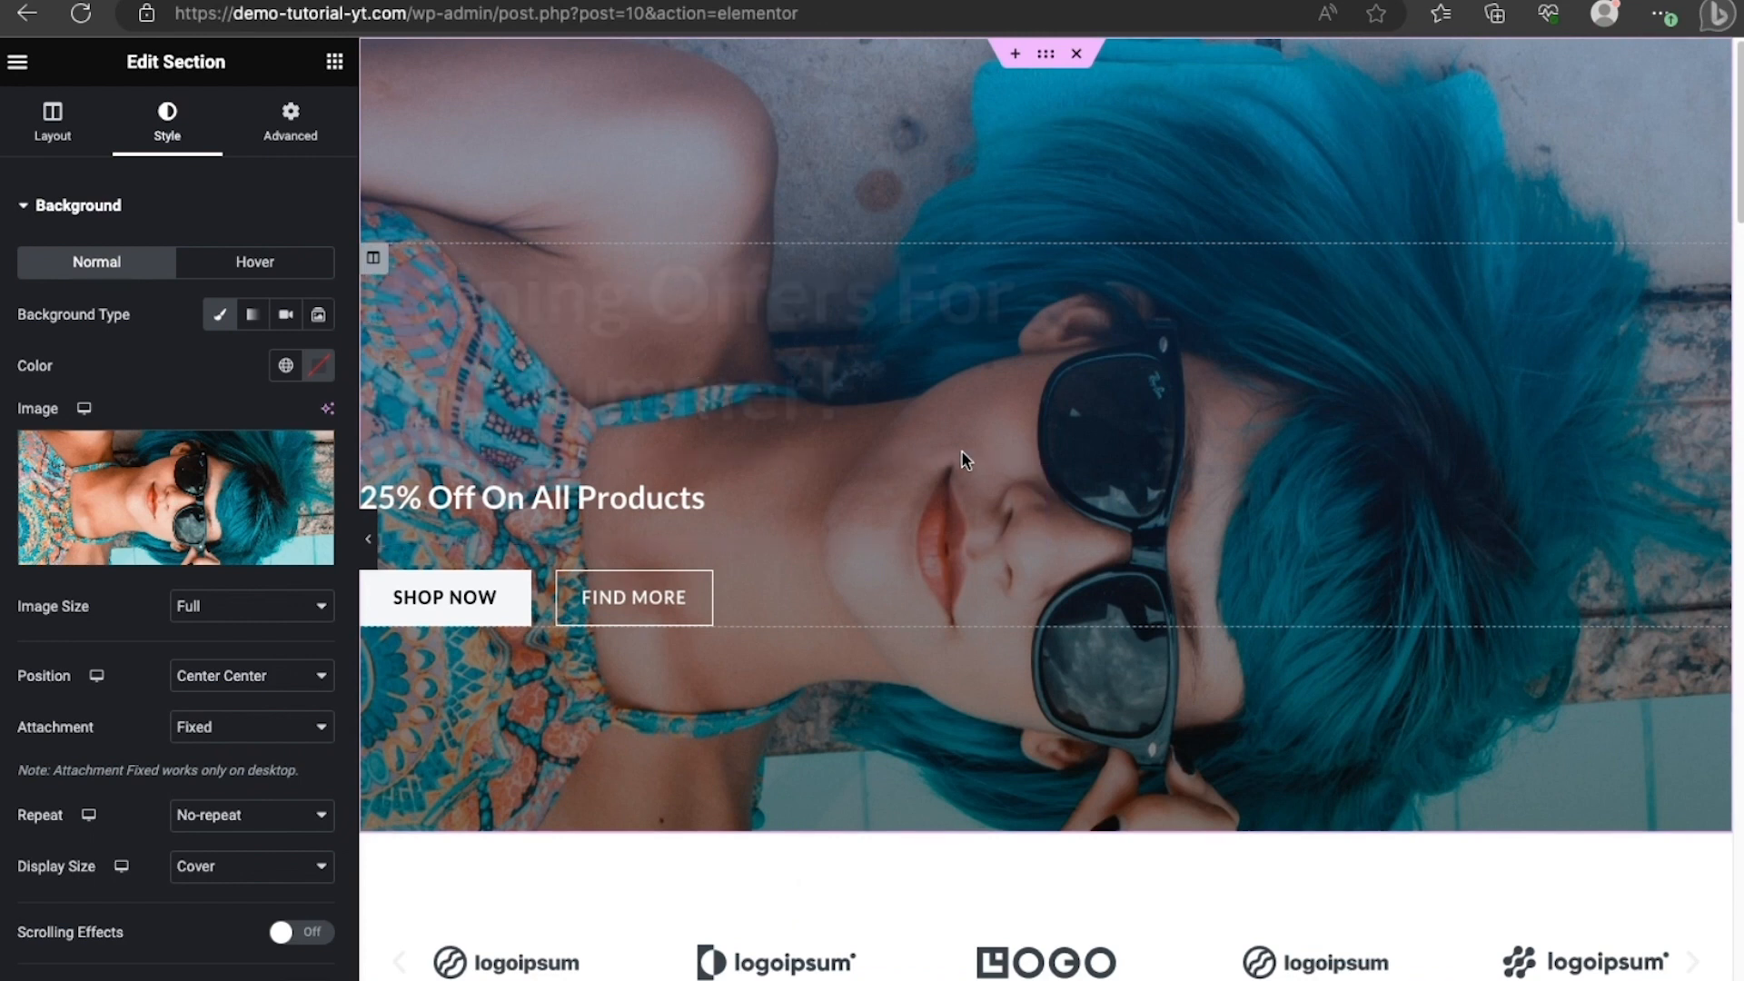
Examine the settings of the logo carousel and the eyewear image box, and review the remaining page sections down to the footer.
scroll(833, 309, down, 3)
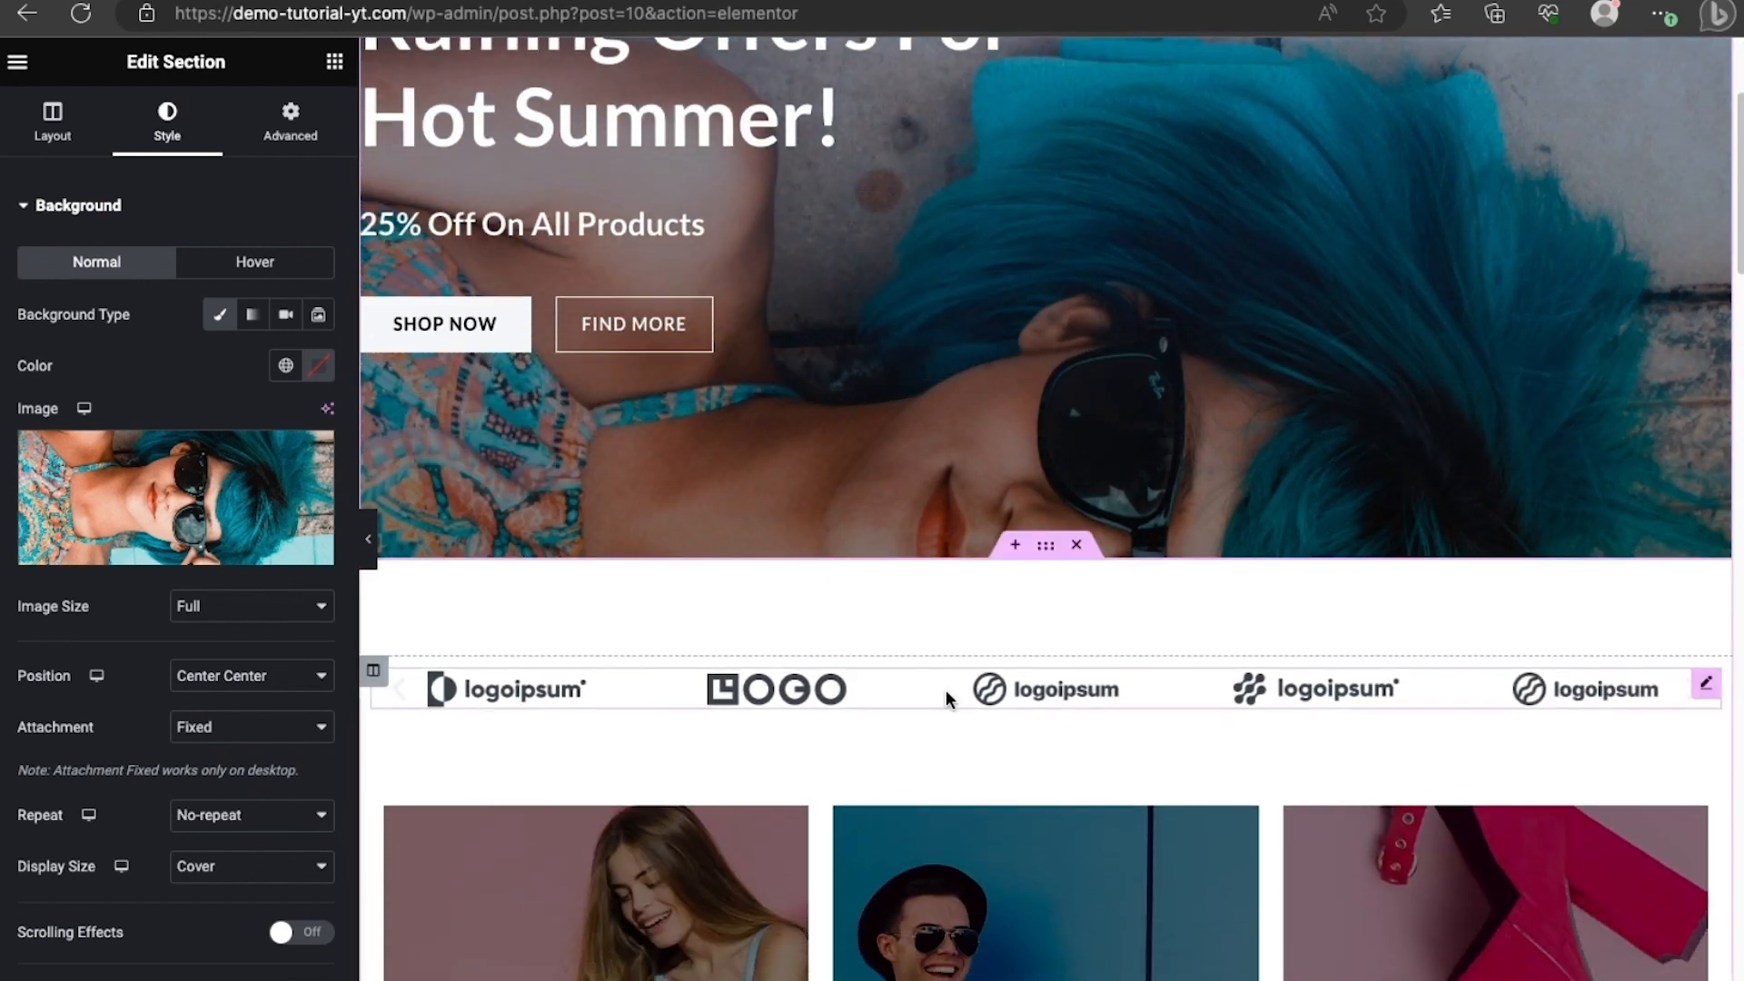
click(1108, 701)
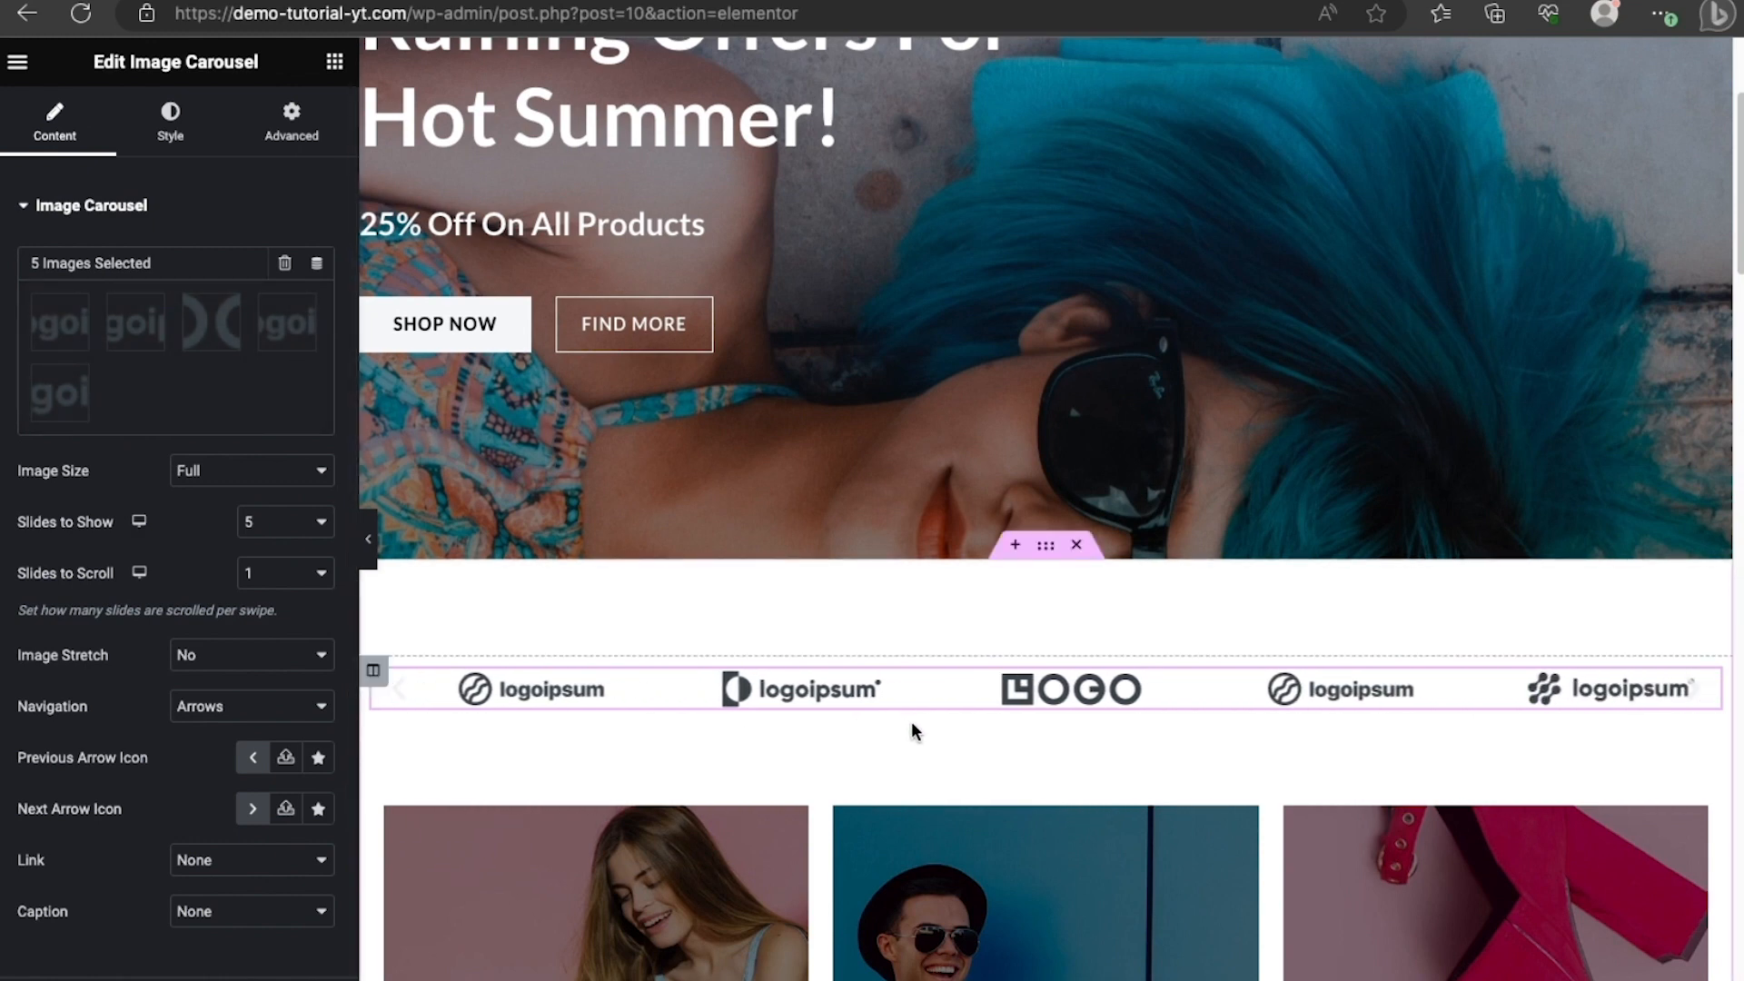
scroll(912, 722, down, 6)
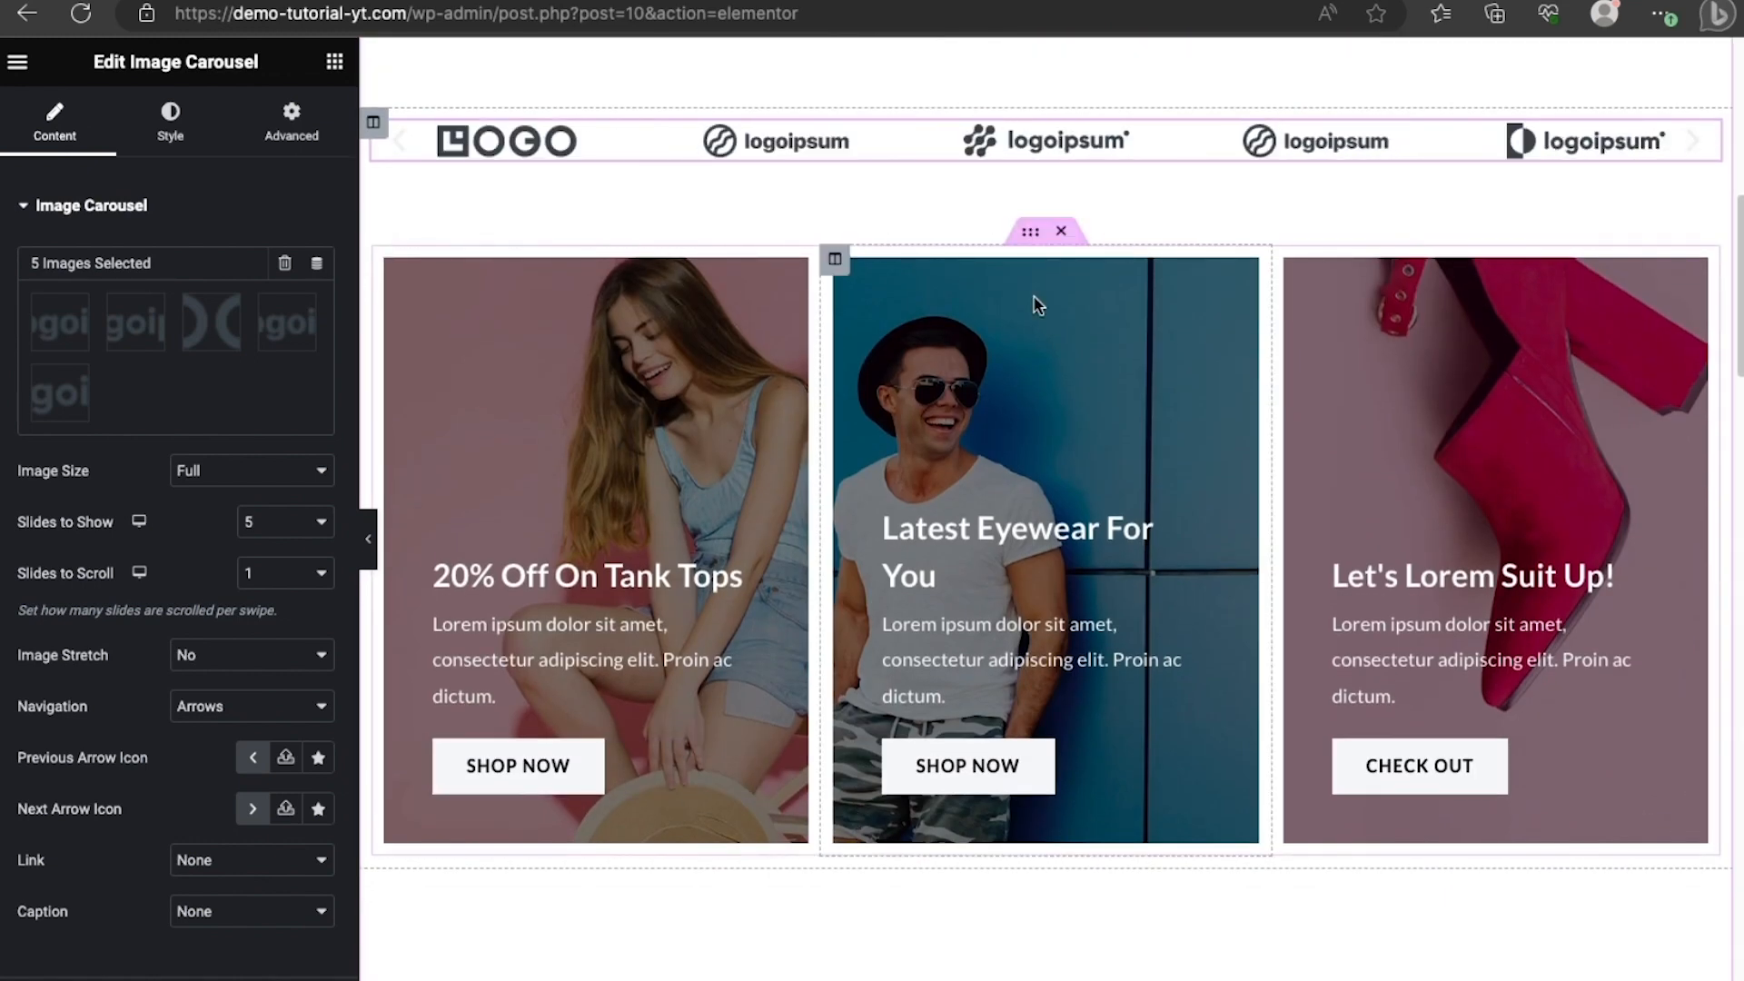
click(994, 574)
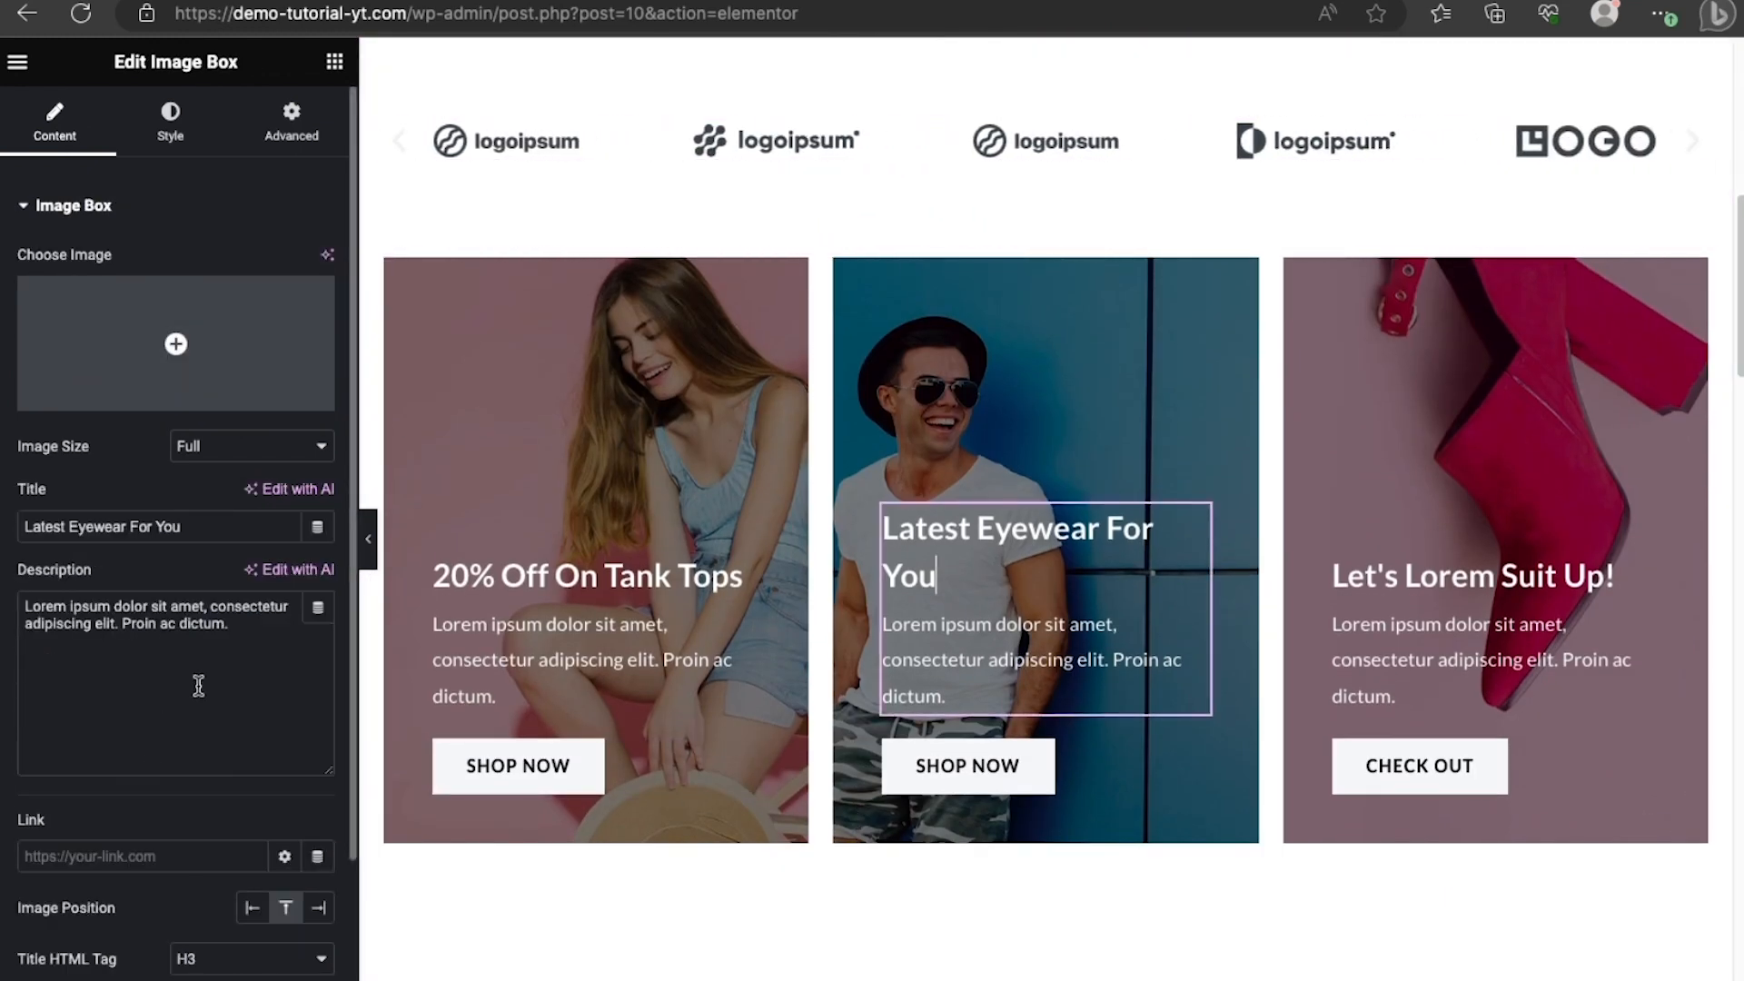
scroll(1043, 519, down, 10)
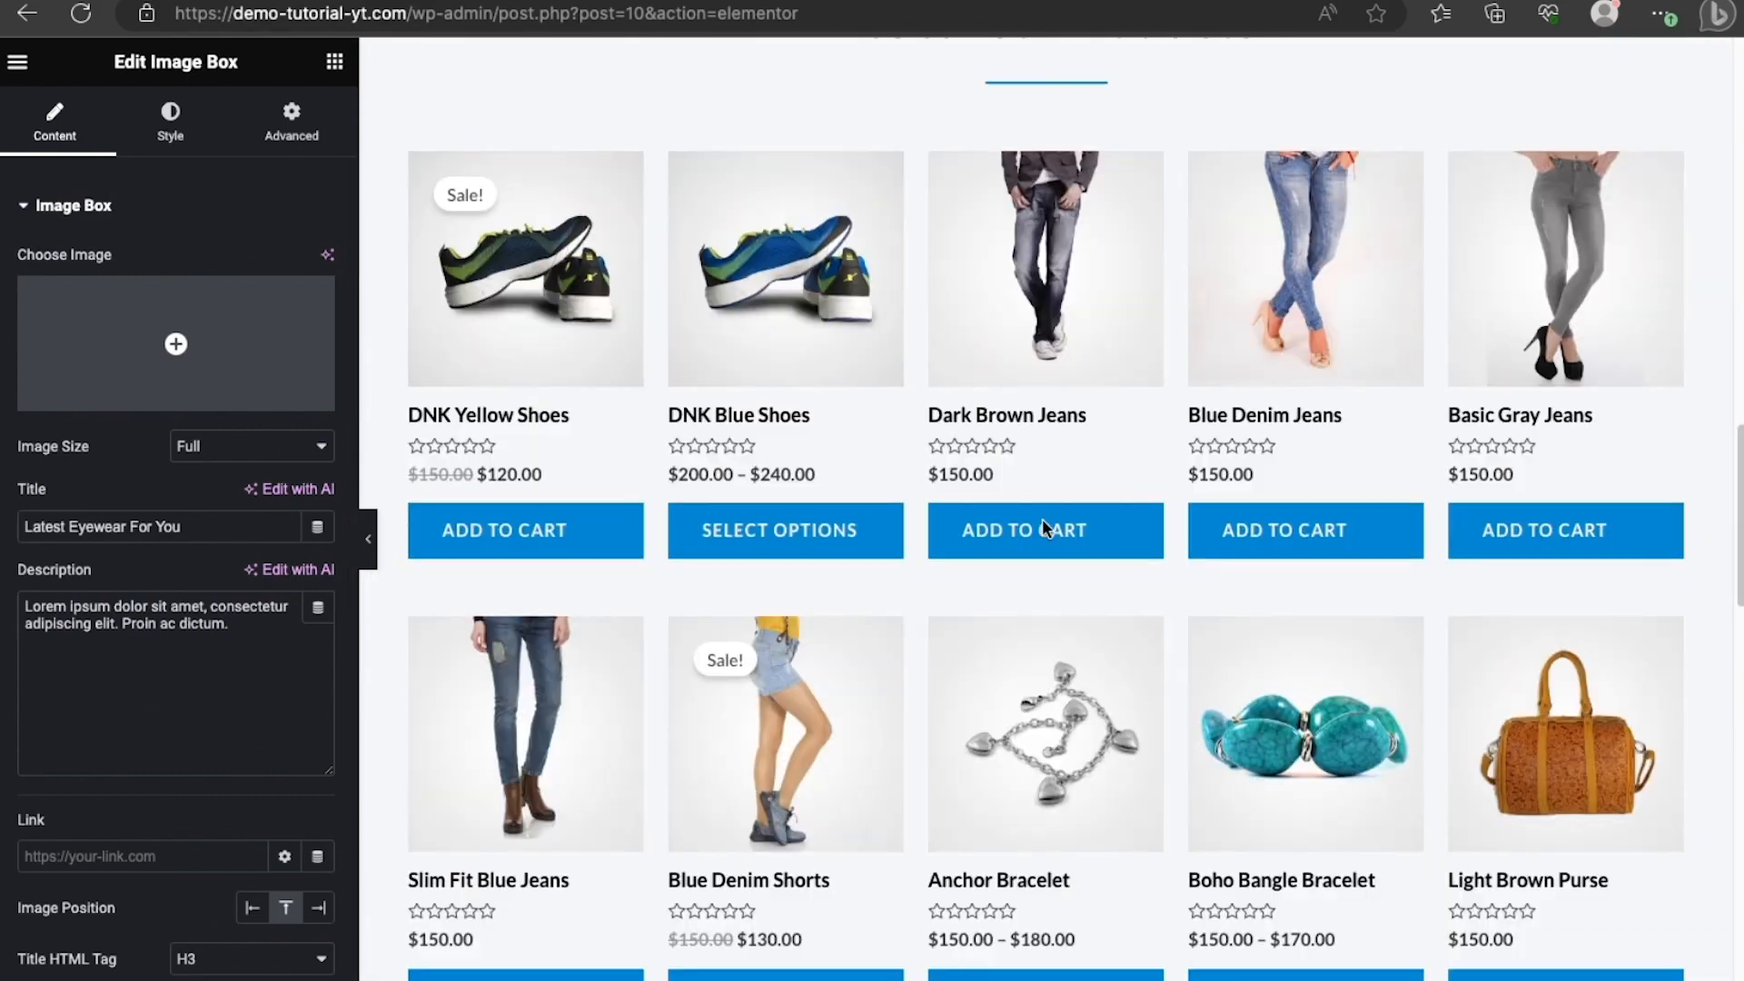
scroll(1067, 341, up, 3)
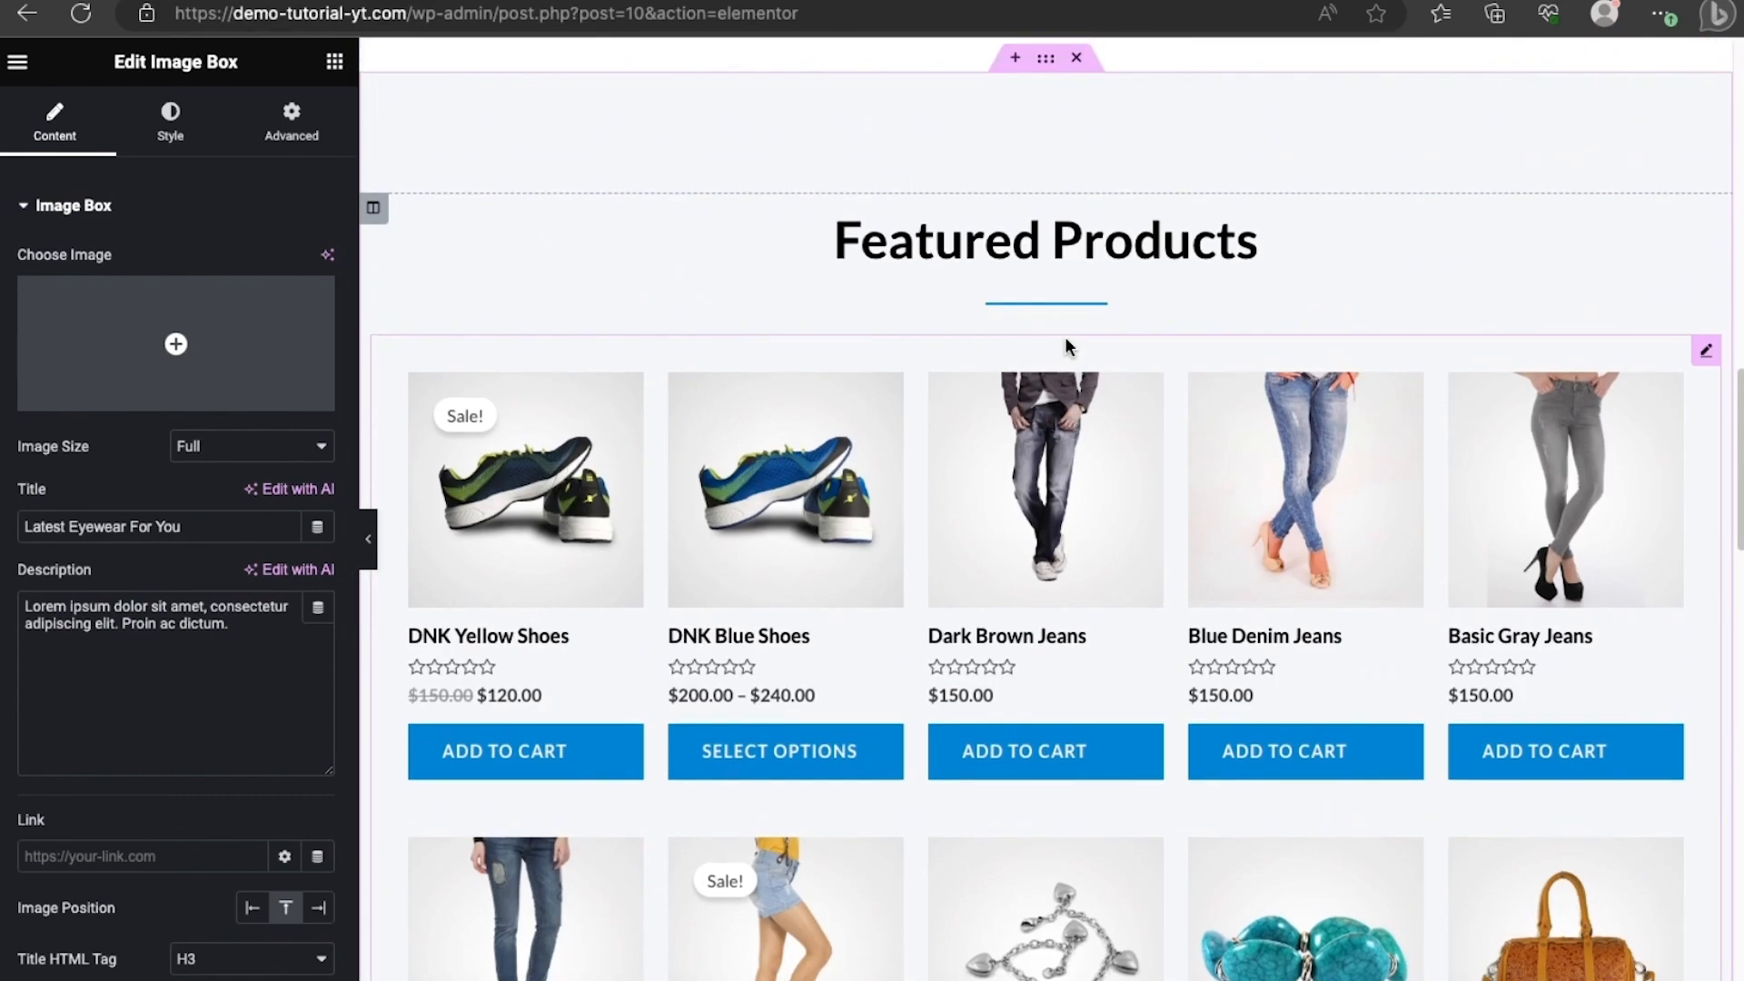
scroll(1006, 289, down, 15)
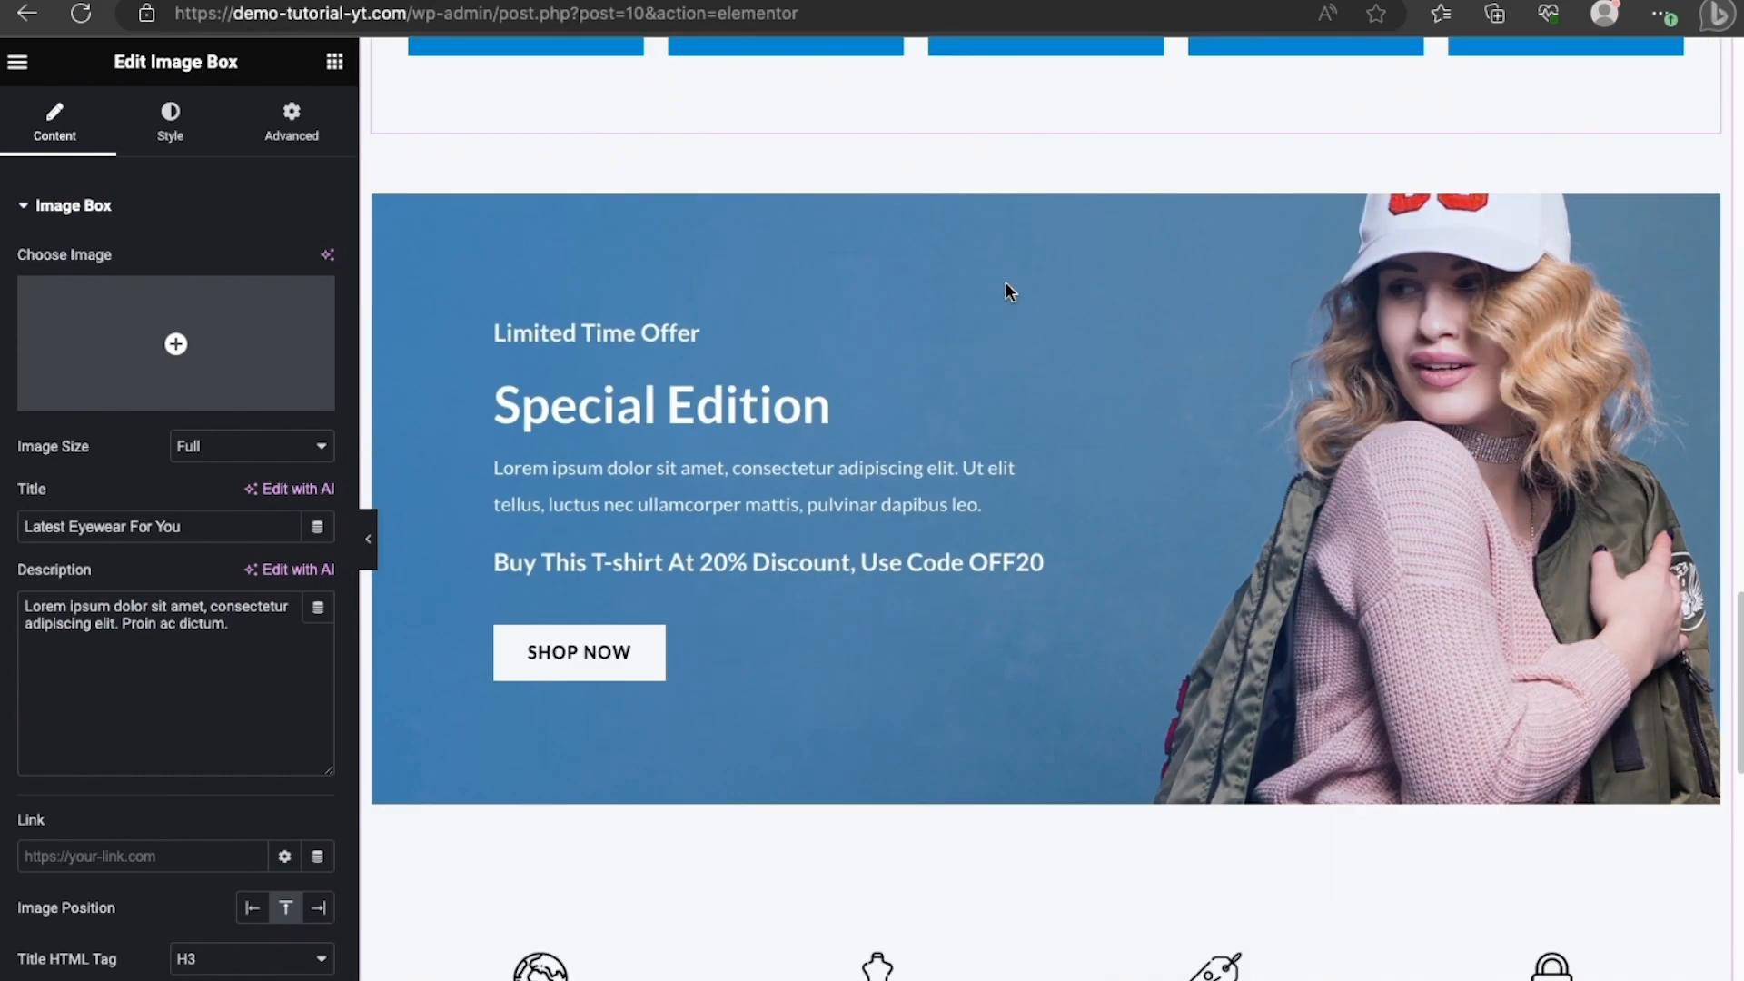
scroll(1005, 289, up, 2)
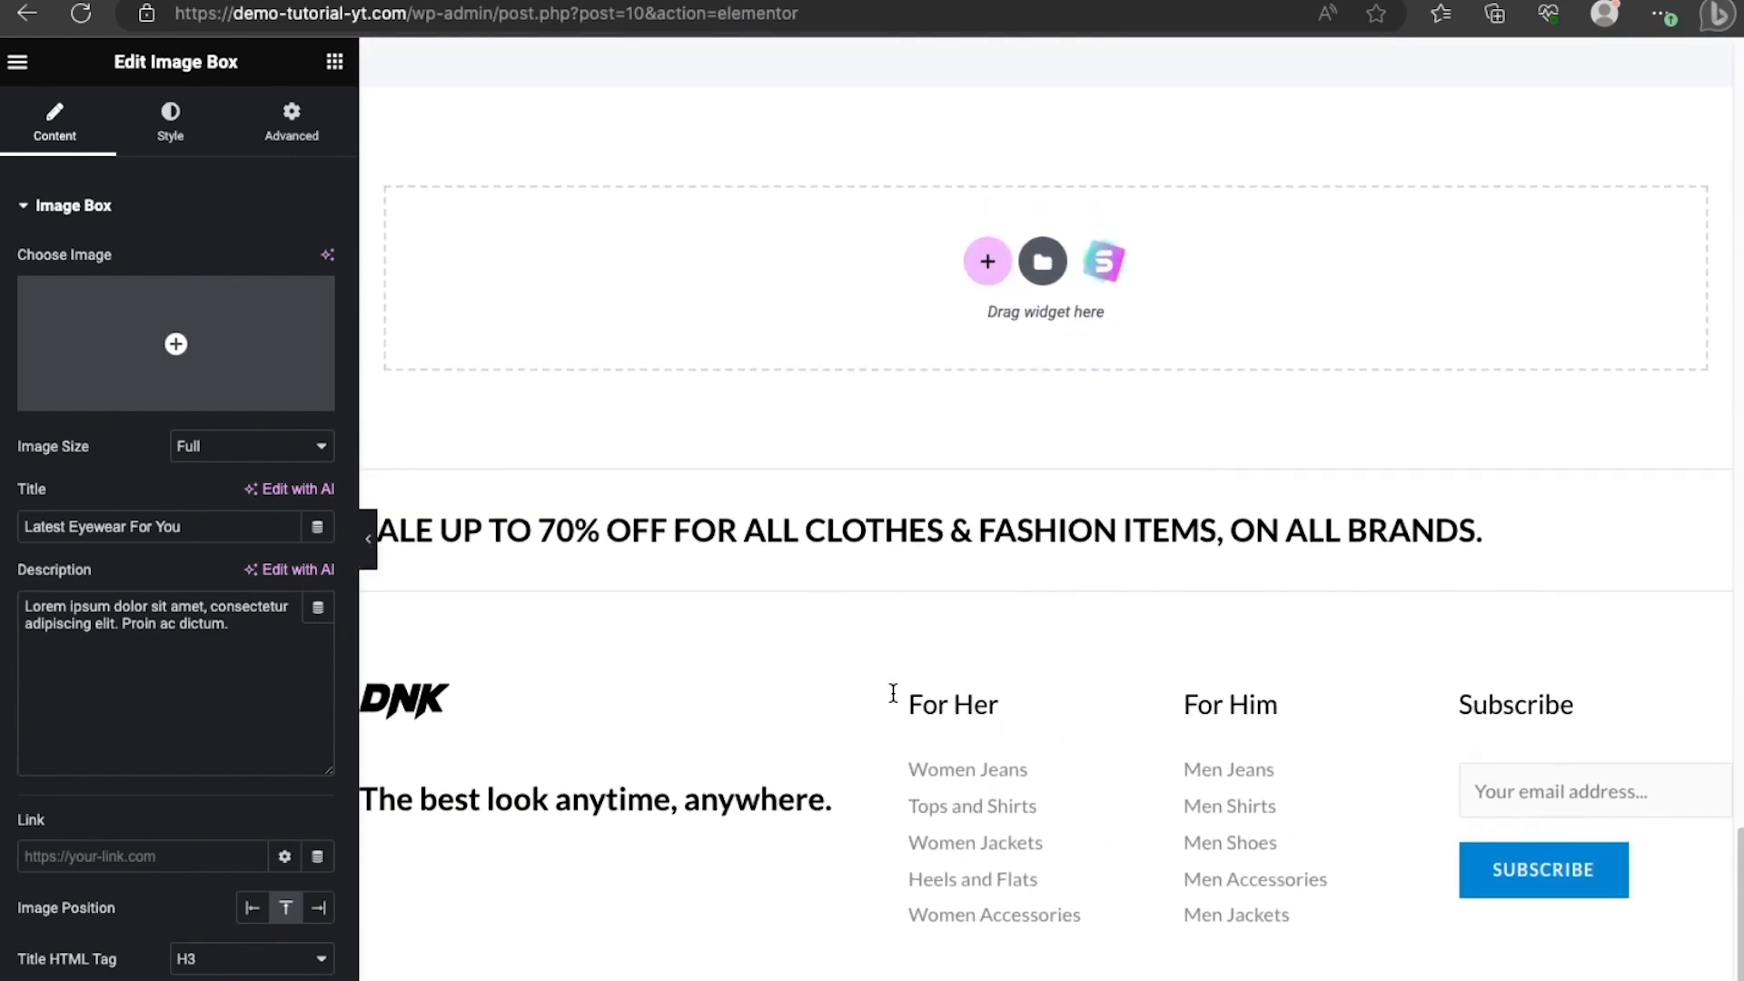
click(778, 697)
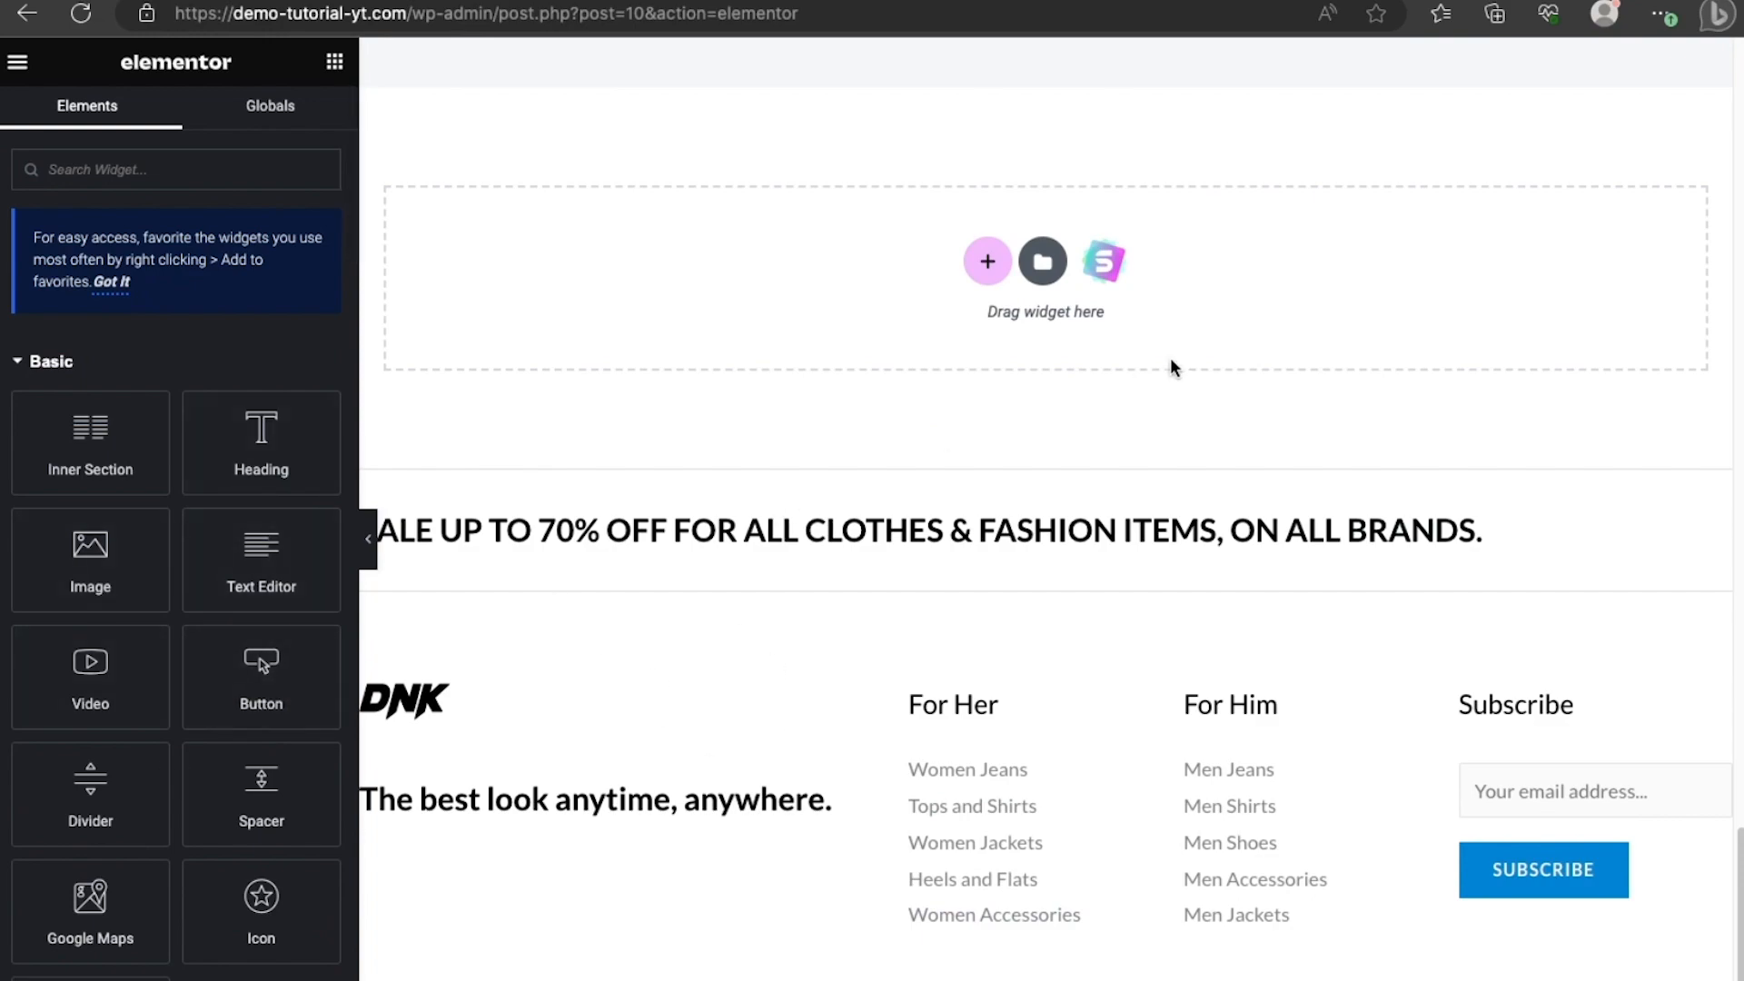
Open the "Featured Products" heading and its title text for editing.
scroll(1174, 368, up, 20)
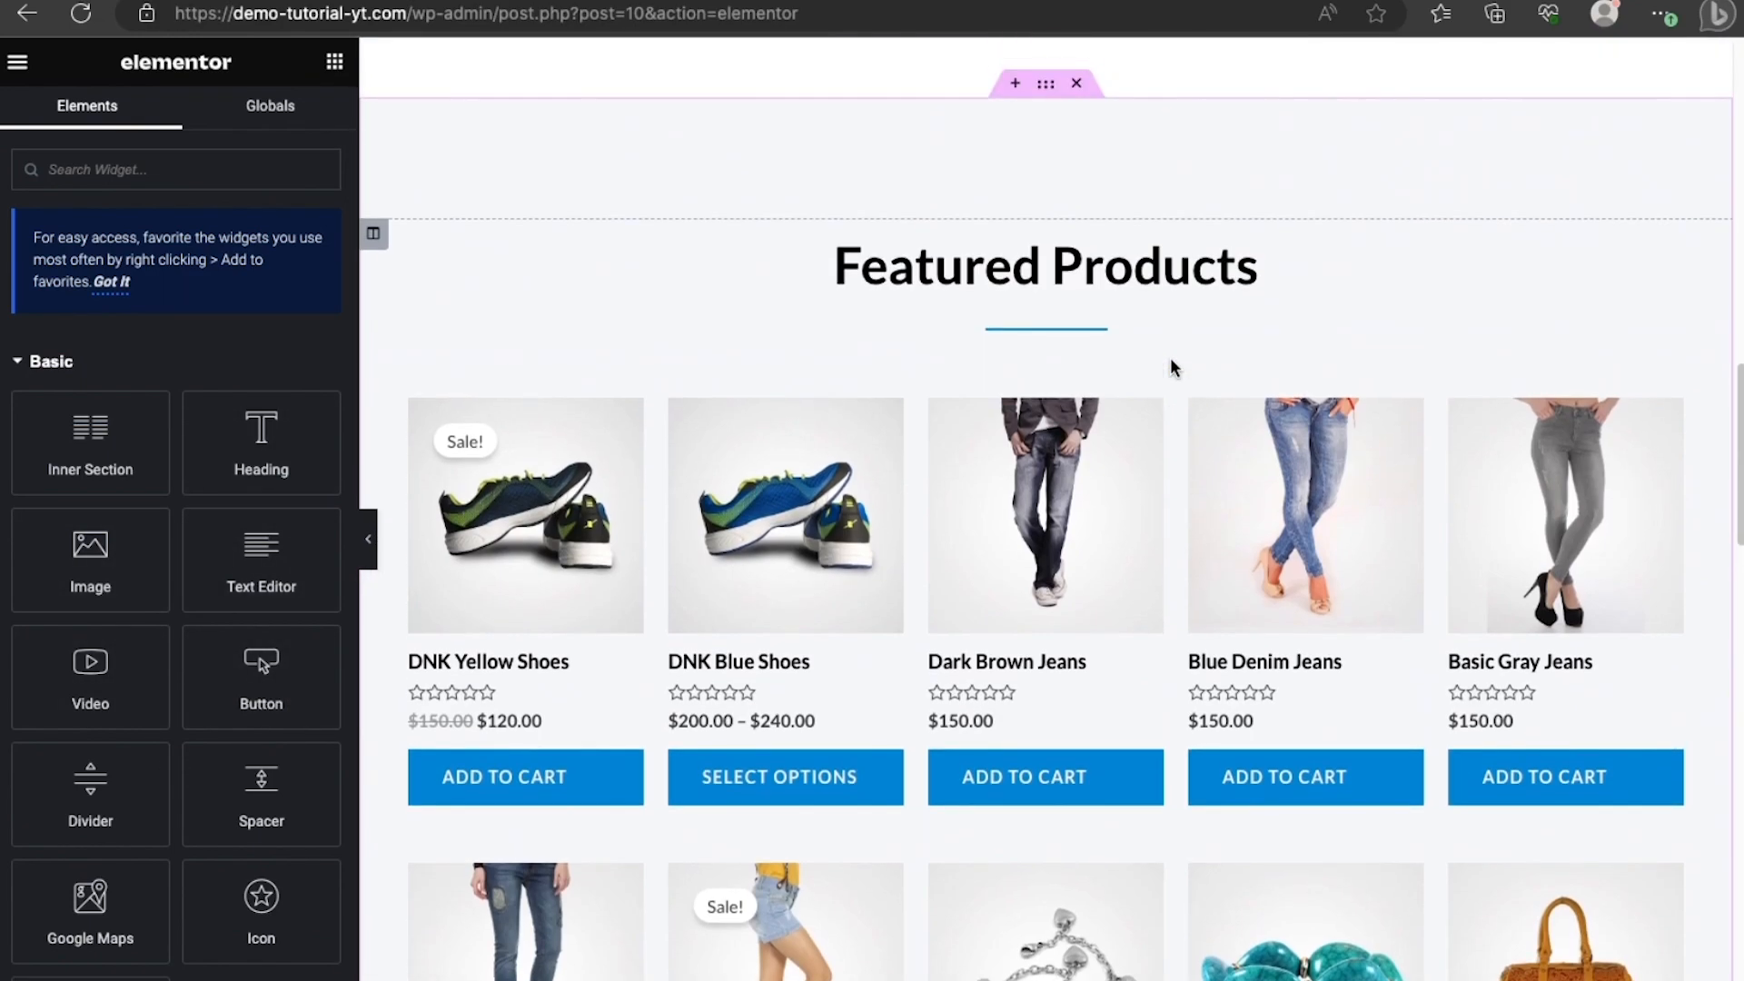
scroll(1175, 368, up, 1)
click(1175, 359)
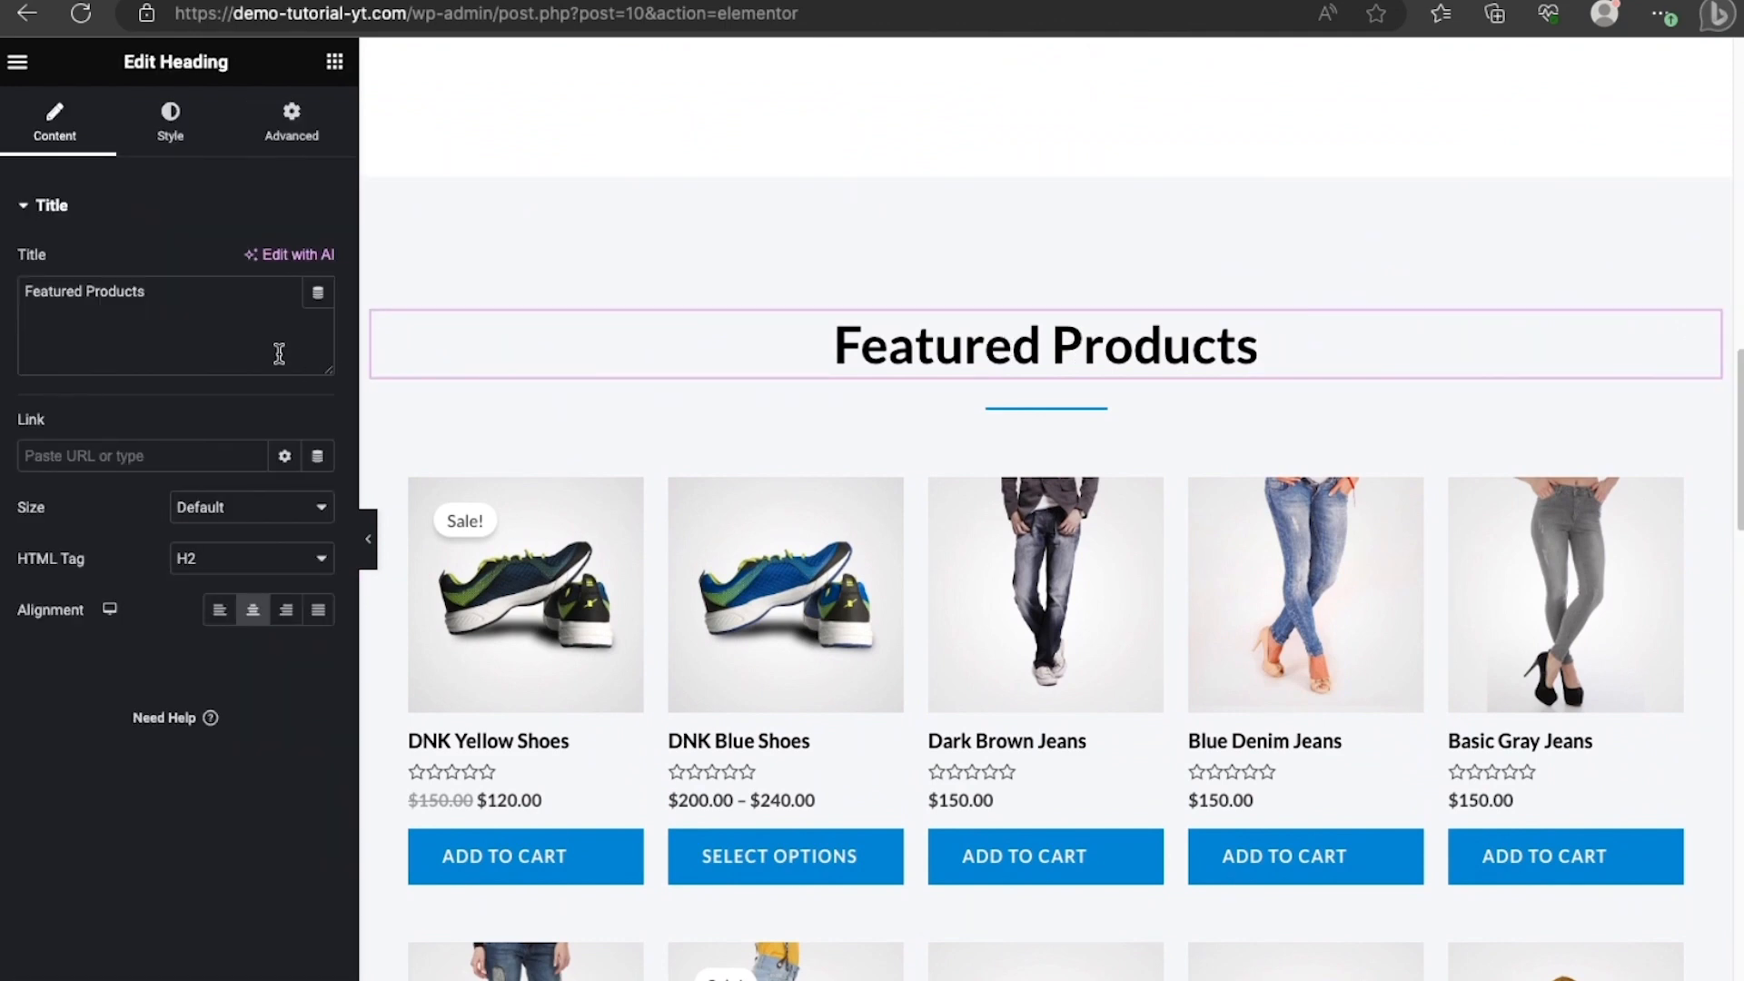
click(235, 324)
Update the home page with the edits and open its preview.
scroll(1187, 191, up, 10)
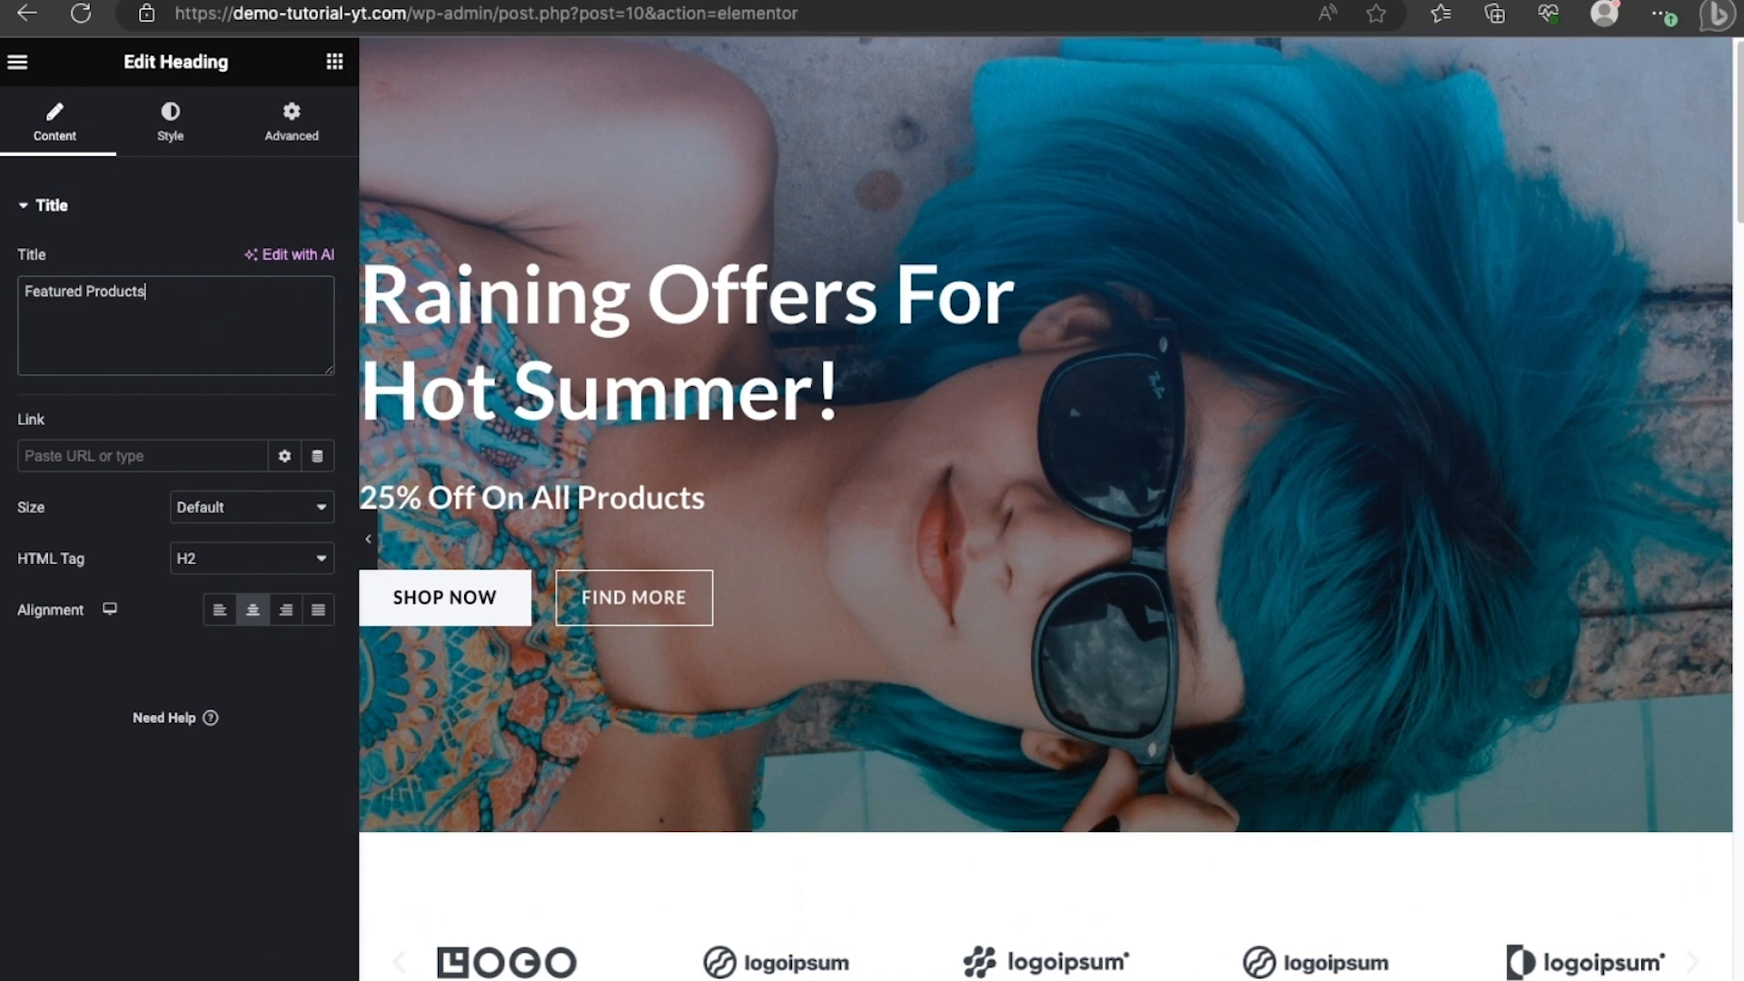
click(295, 979)
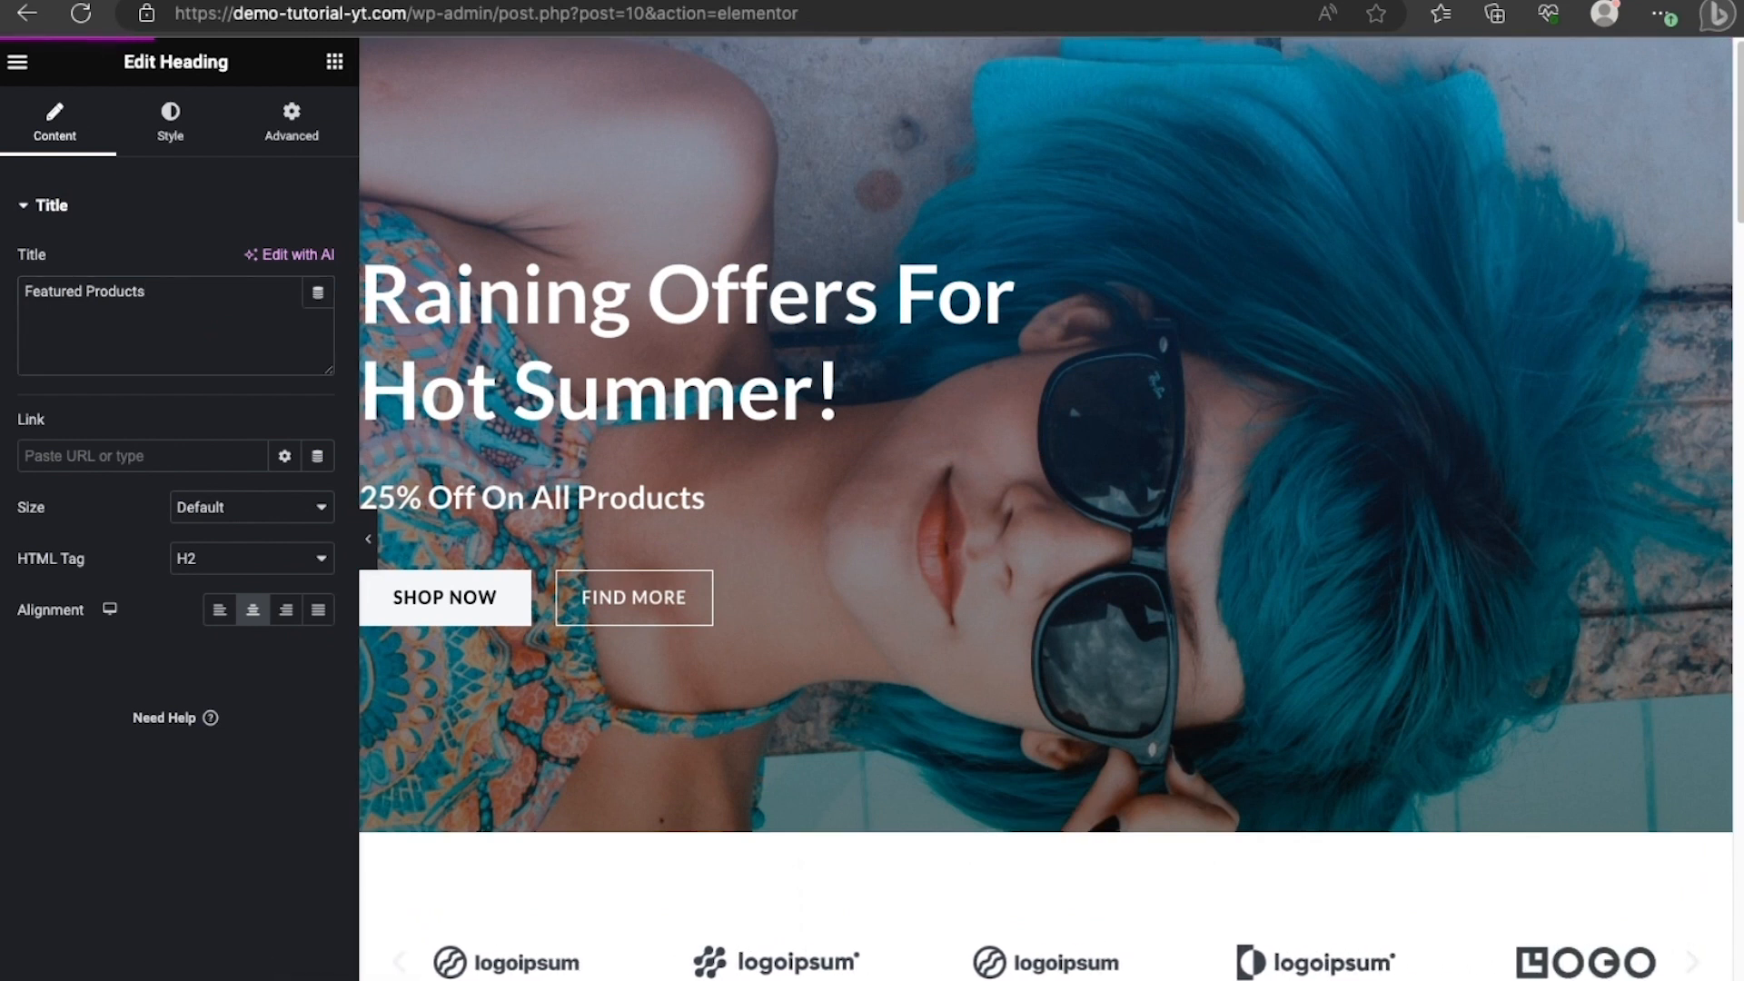
click(210, 972)
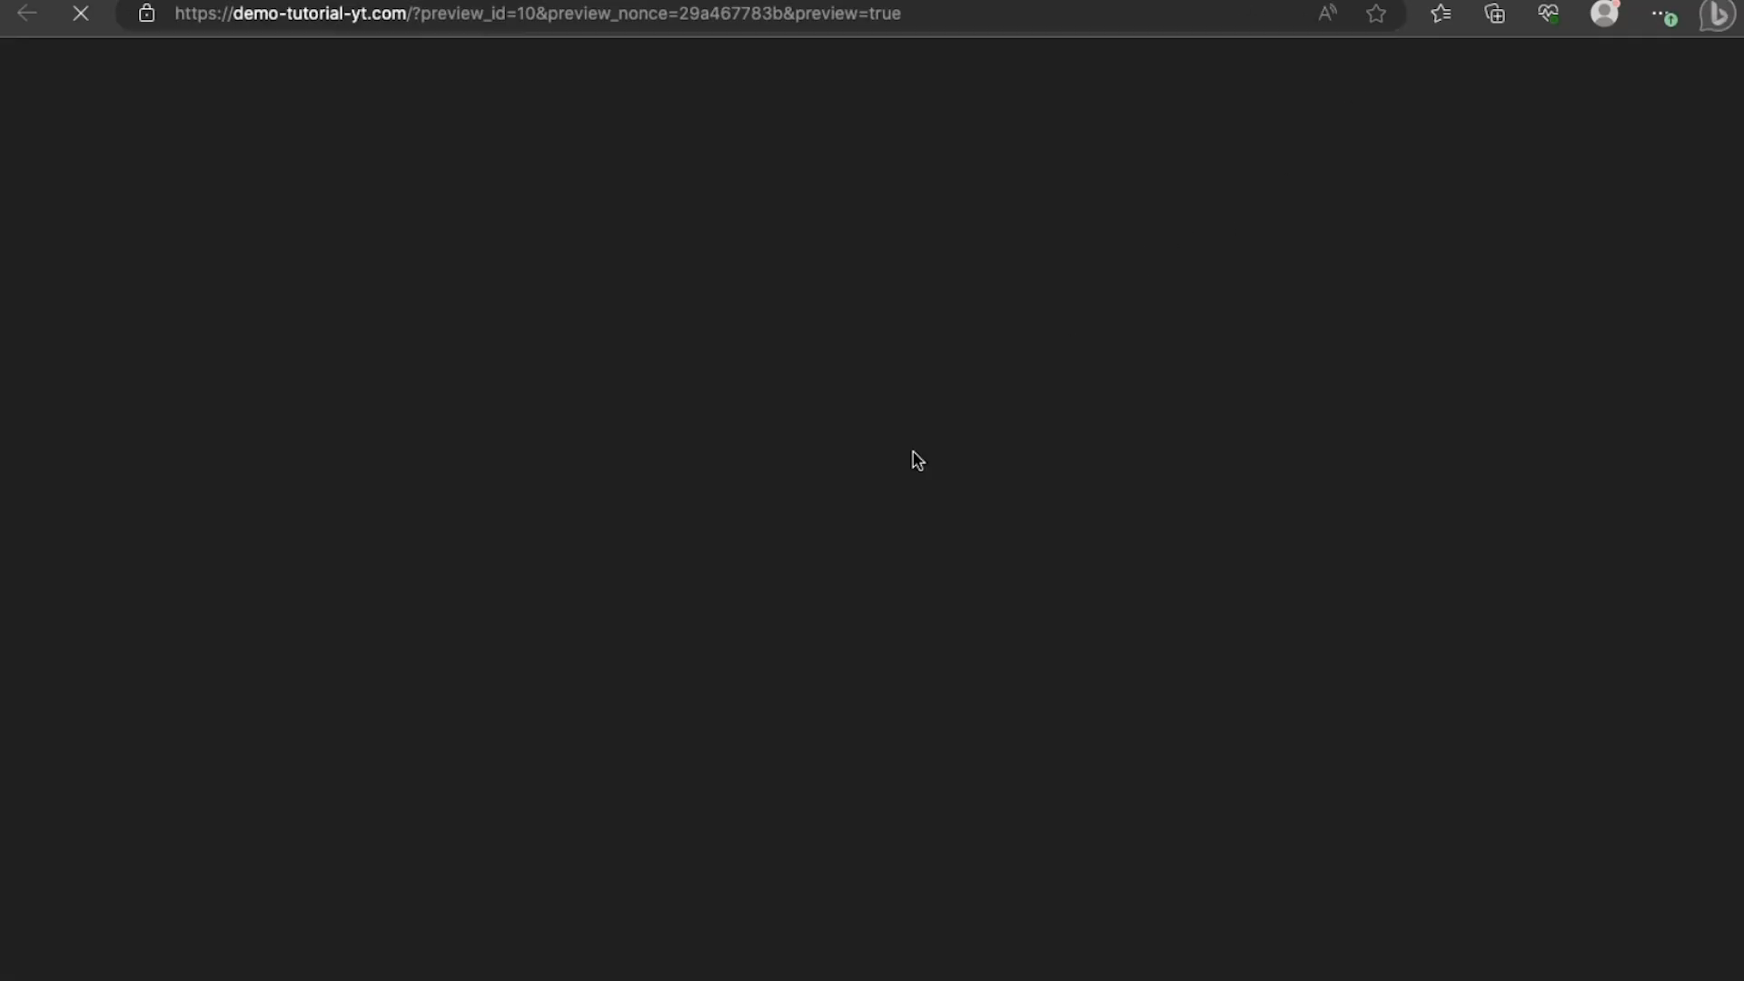
Review the previewed home page down to the footer, and open the WordPress admin dashboard.
scroll(844, 795, down, 10)
scroll(844, 799, down, 15)
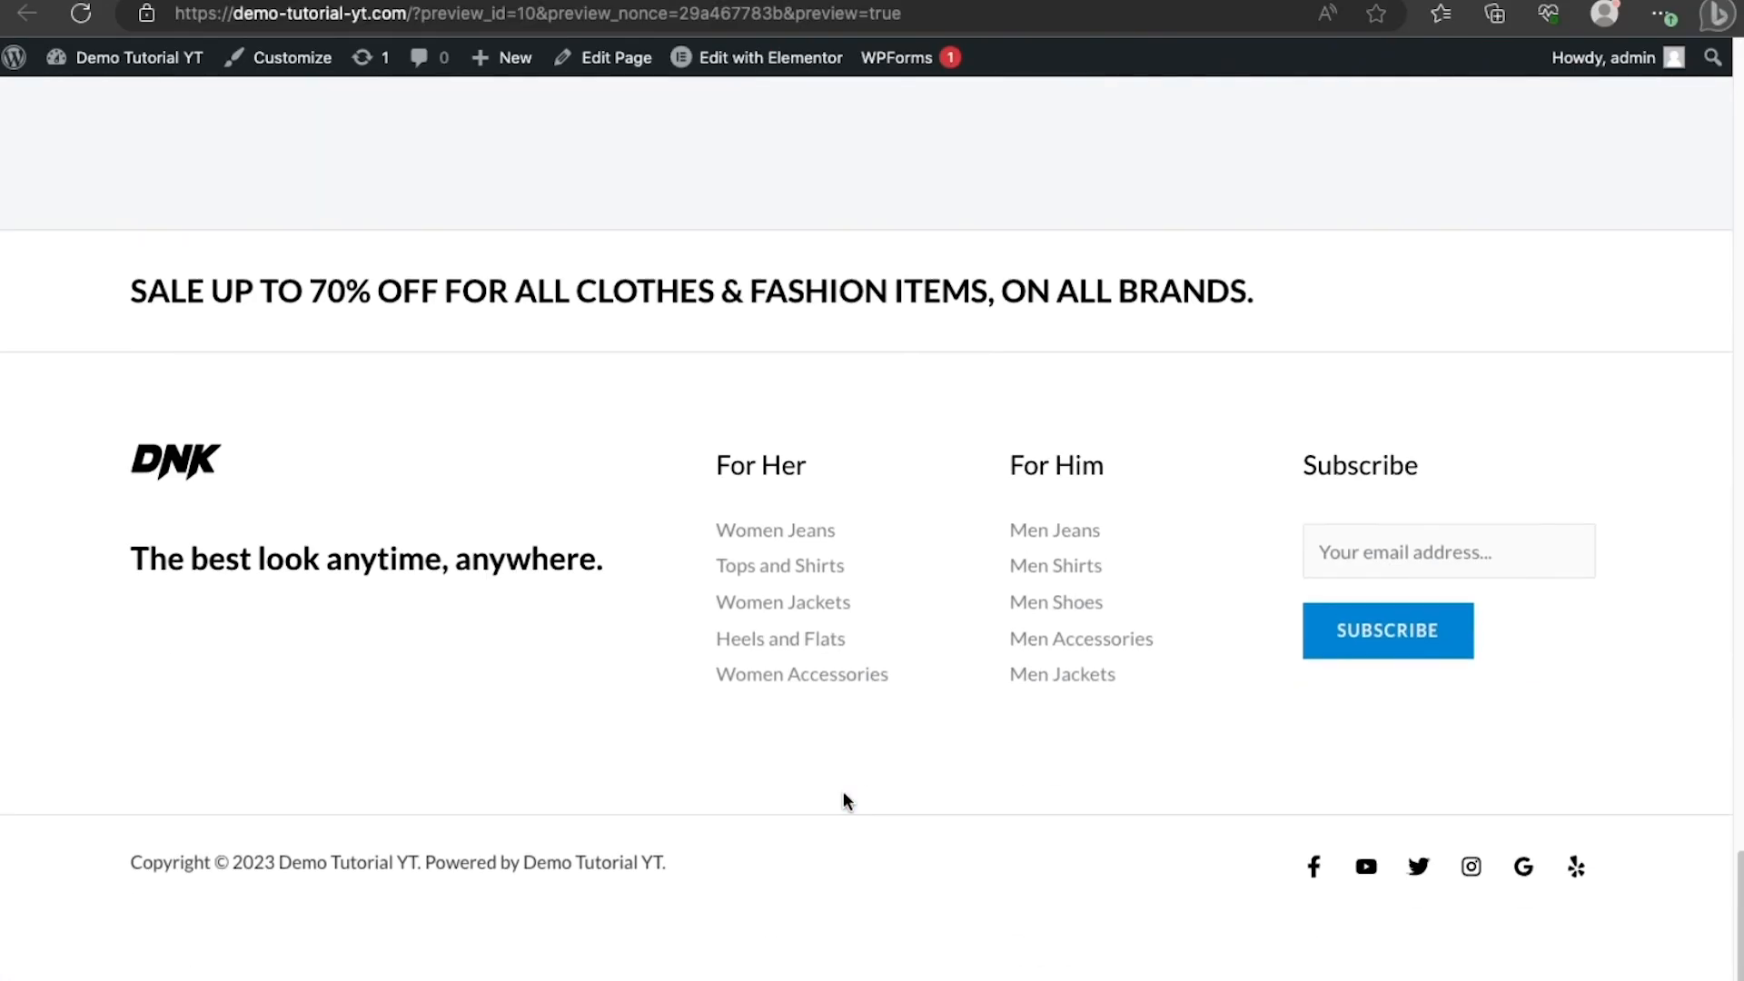
scroll(845, 799, up, 20)
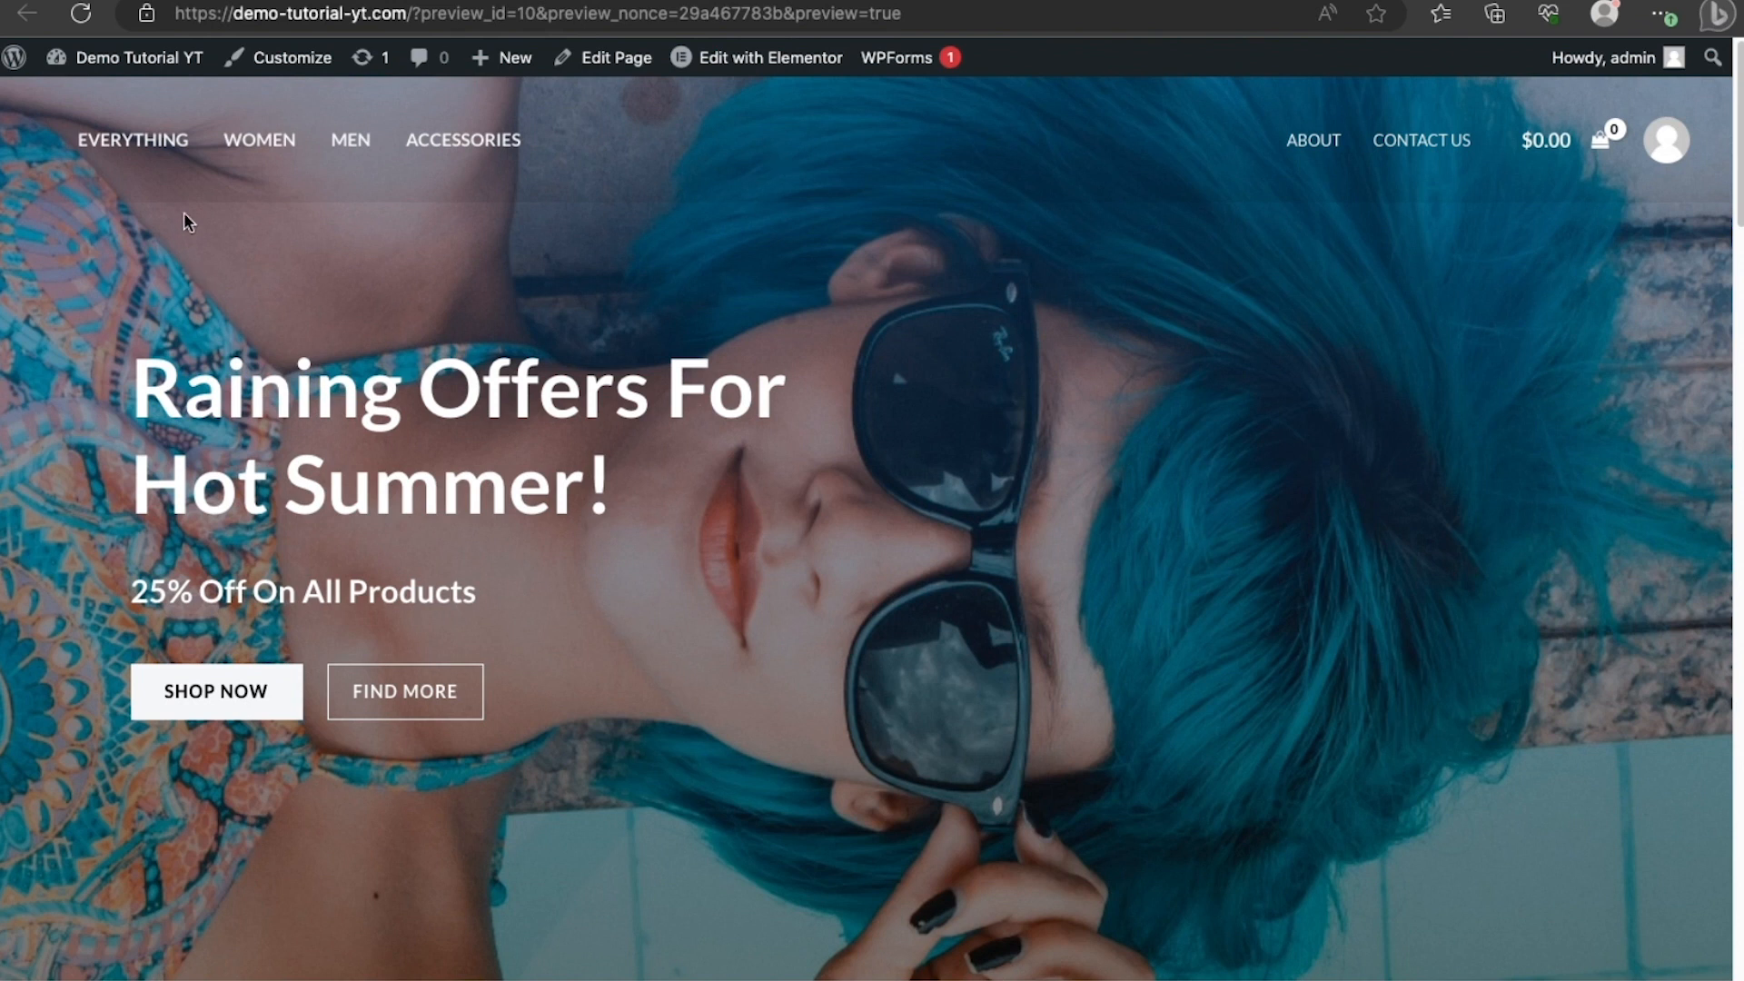
mouse_move(146, 60)
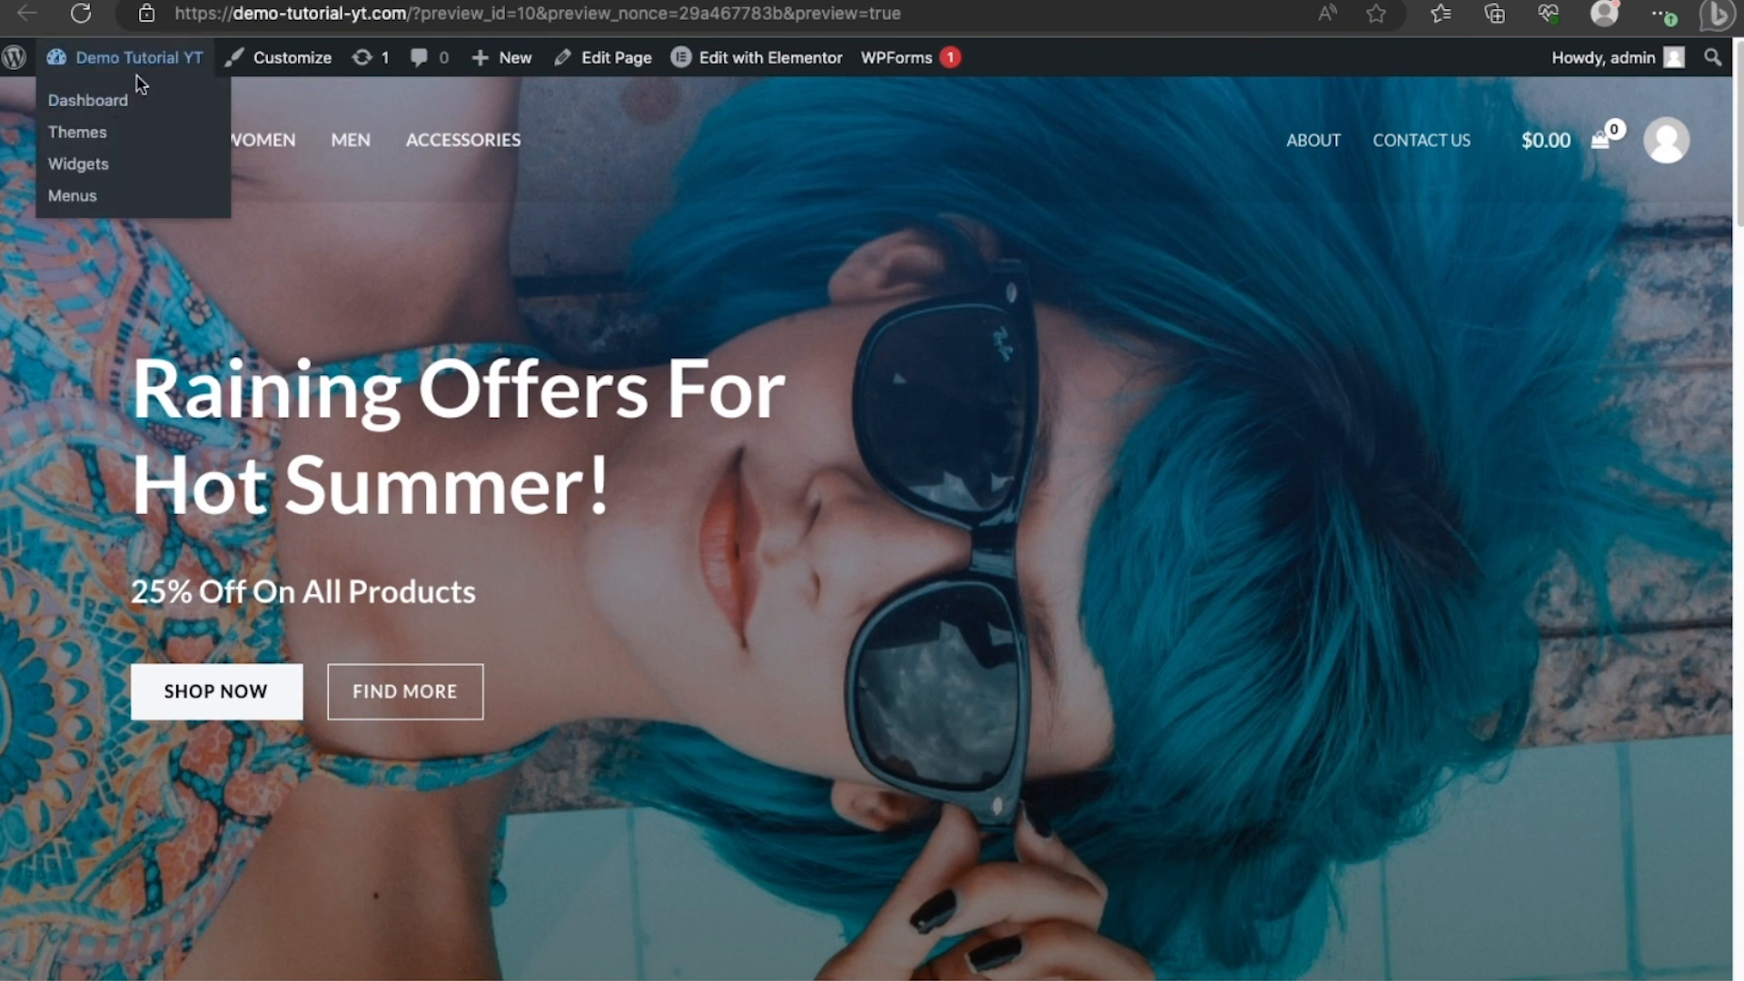
click(107, 105)
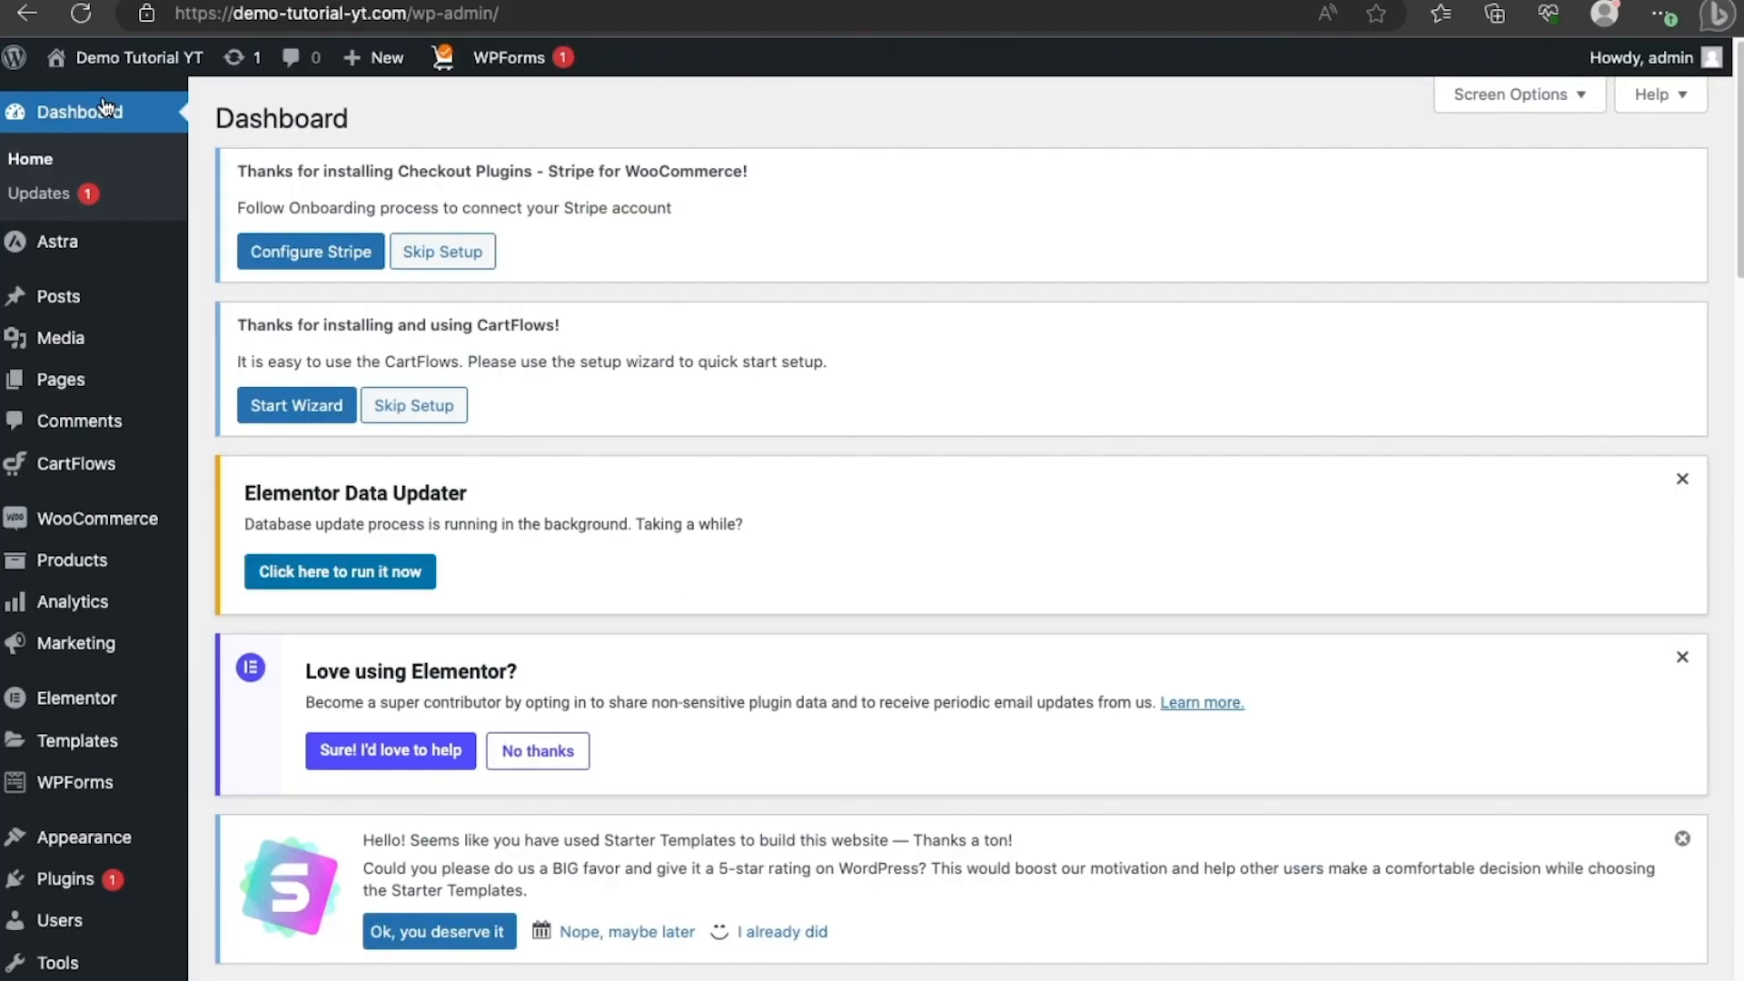
Visit the site's front end from the dashboard and return to the admin dashboard.
mouse_move(118, 68)
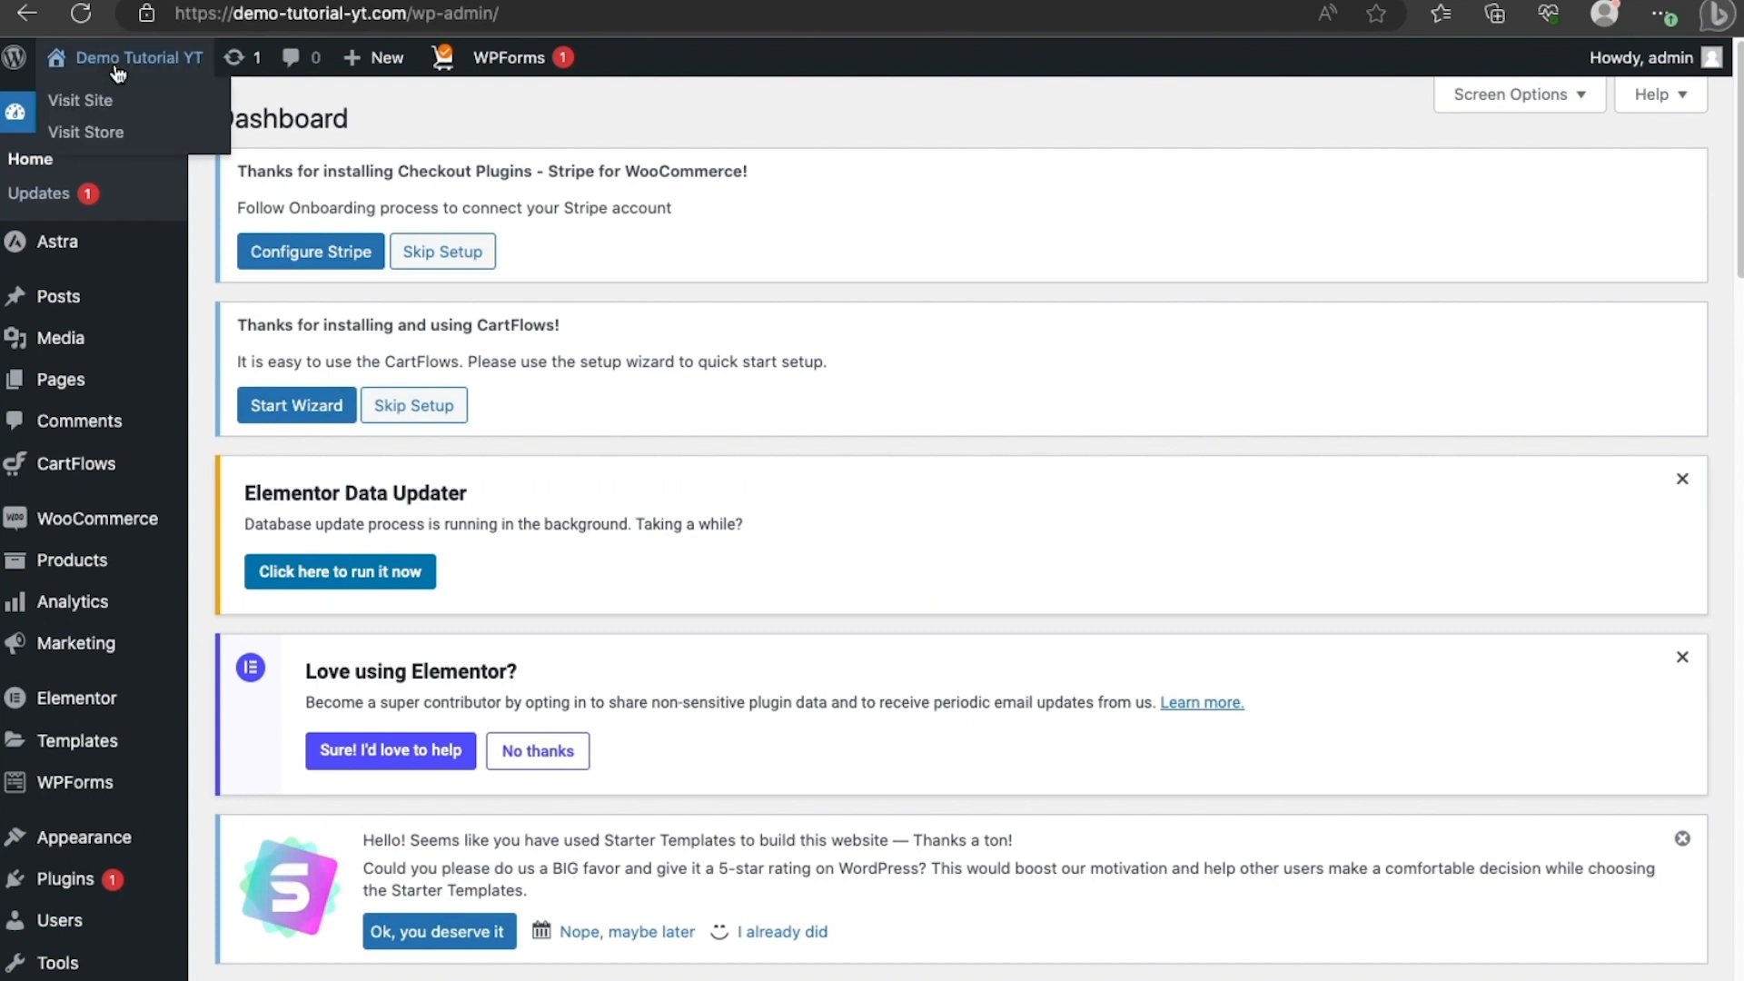
click(106, 100)
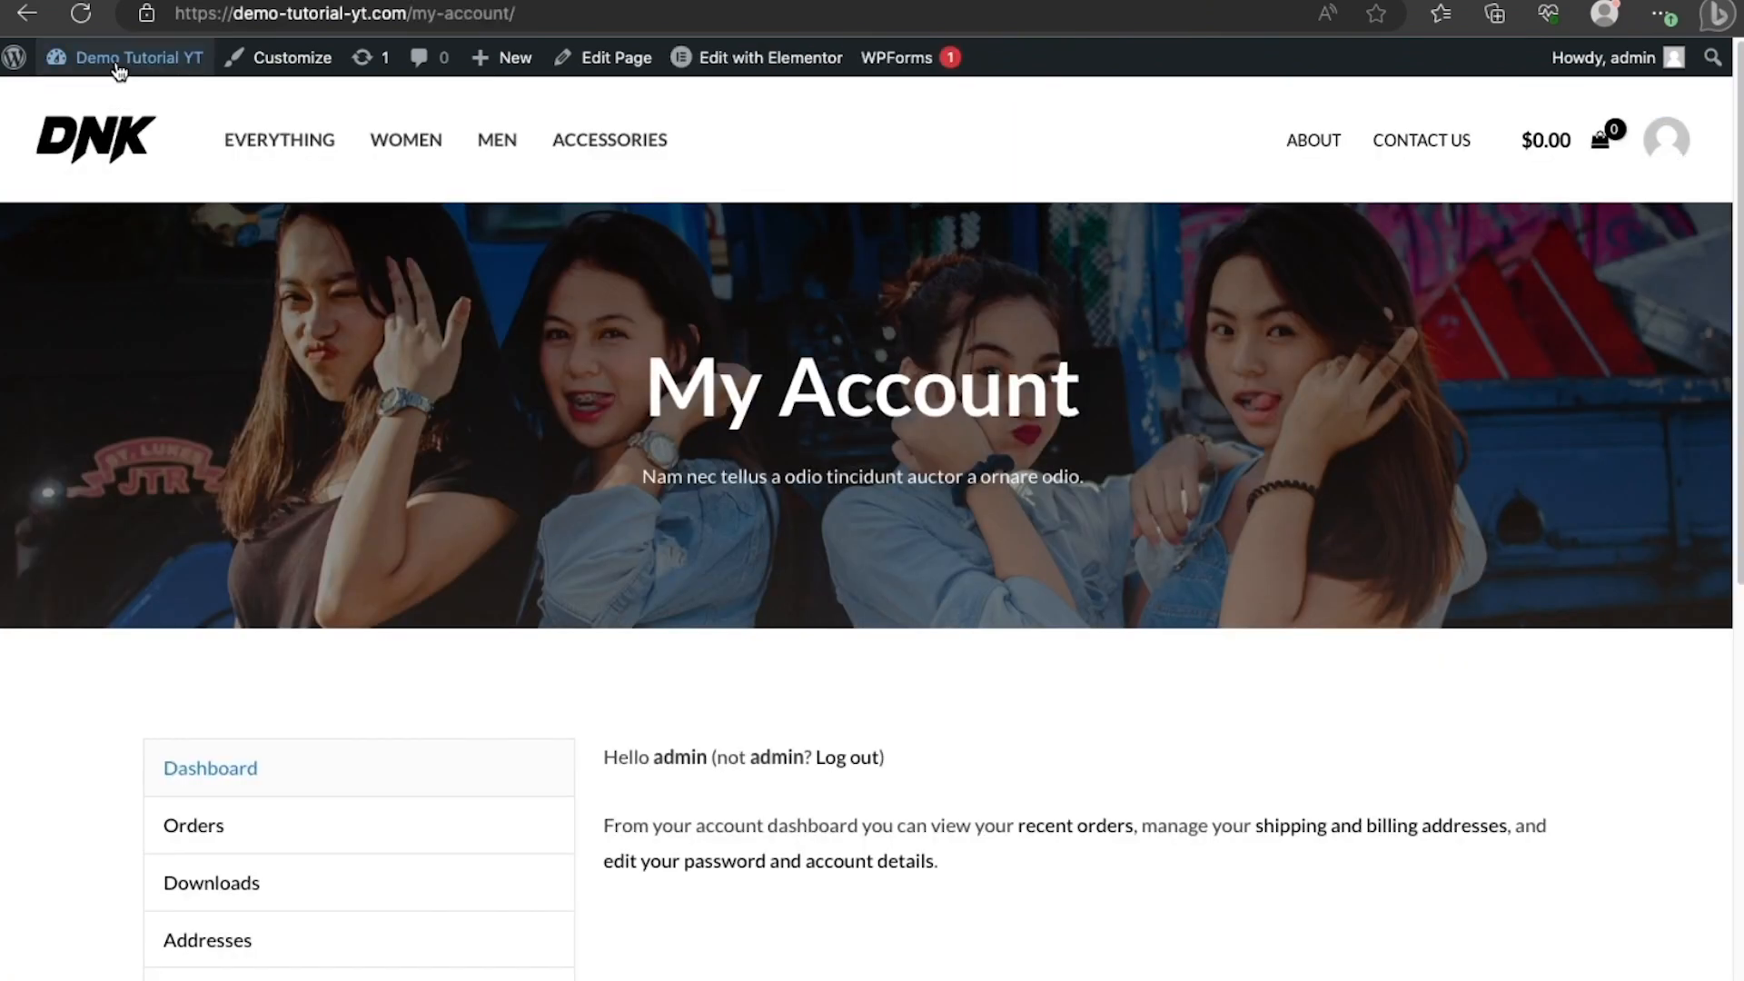
mouse_move(127, 57)
click(110, 102)
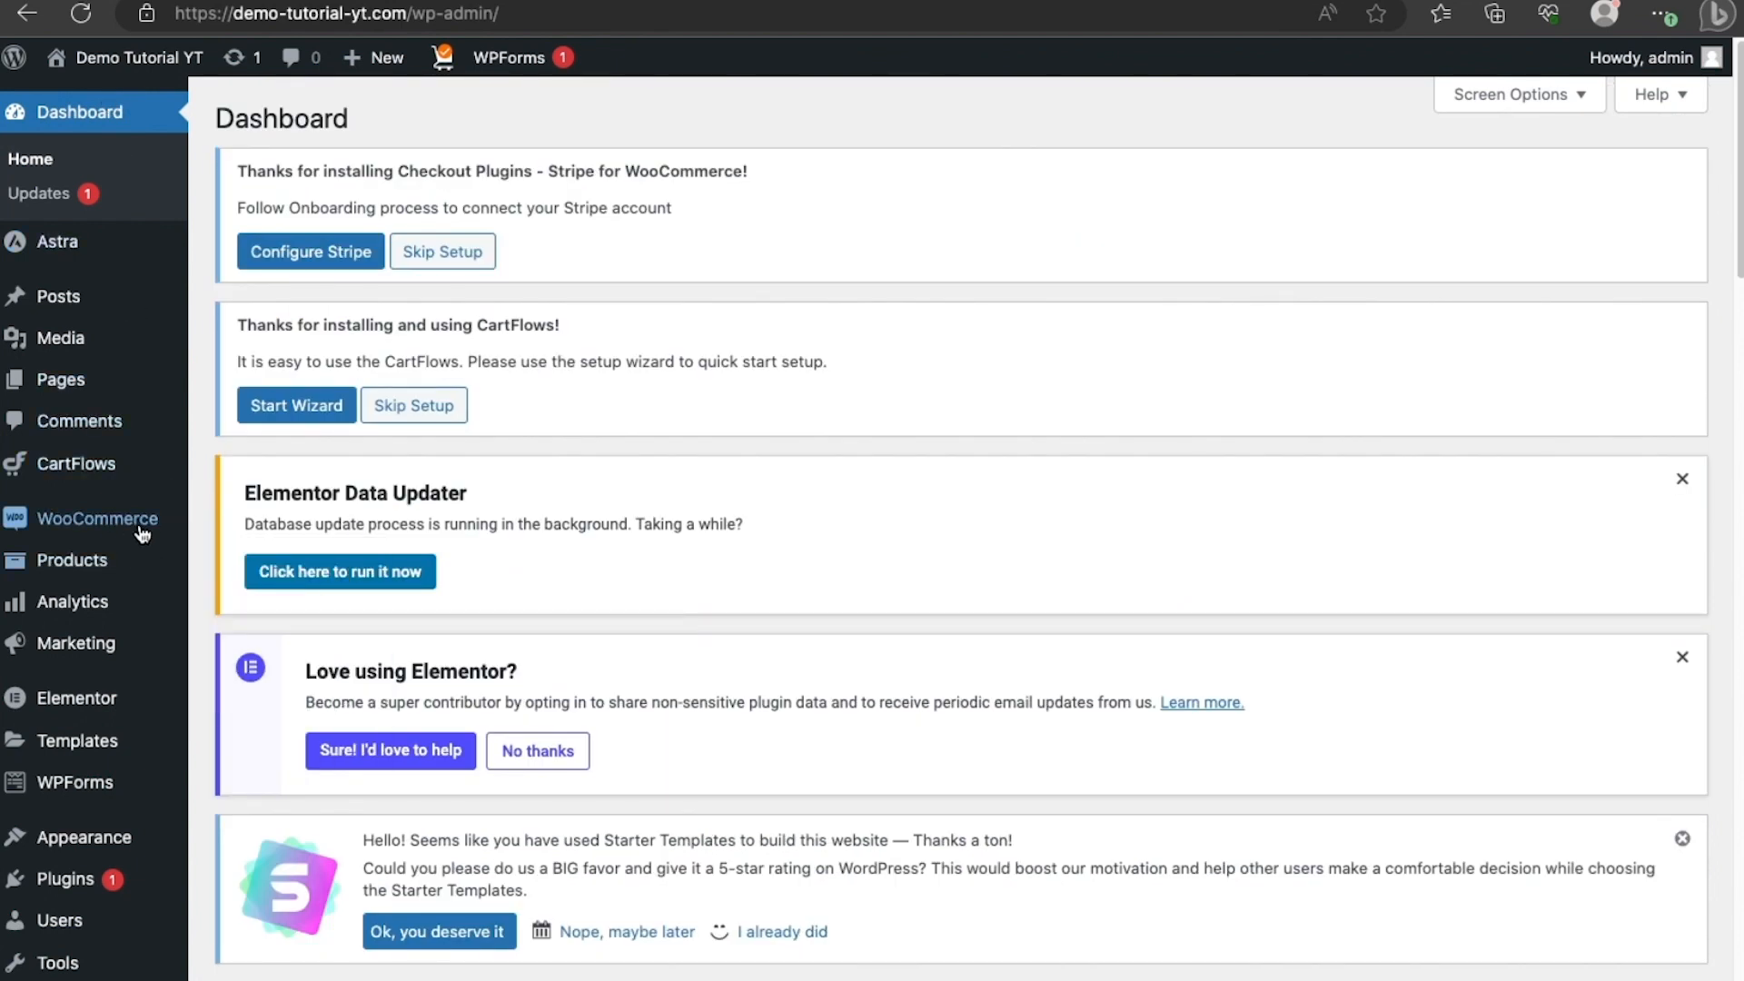
Open the WooCommerce settings and examine the store address fields and the selling and shipping location options.
mouse_move(148, 526)
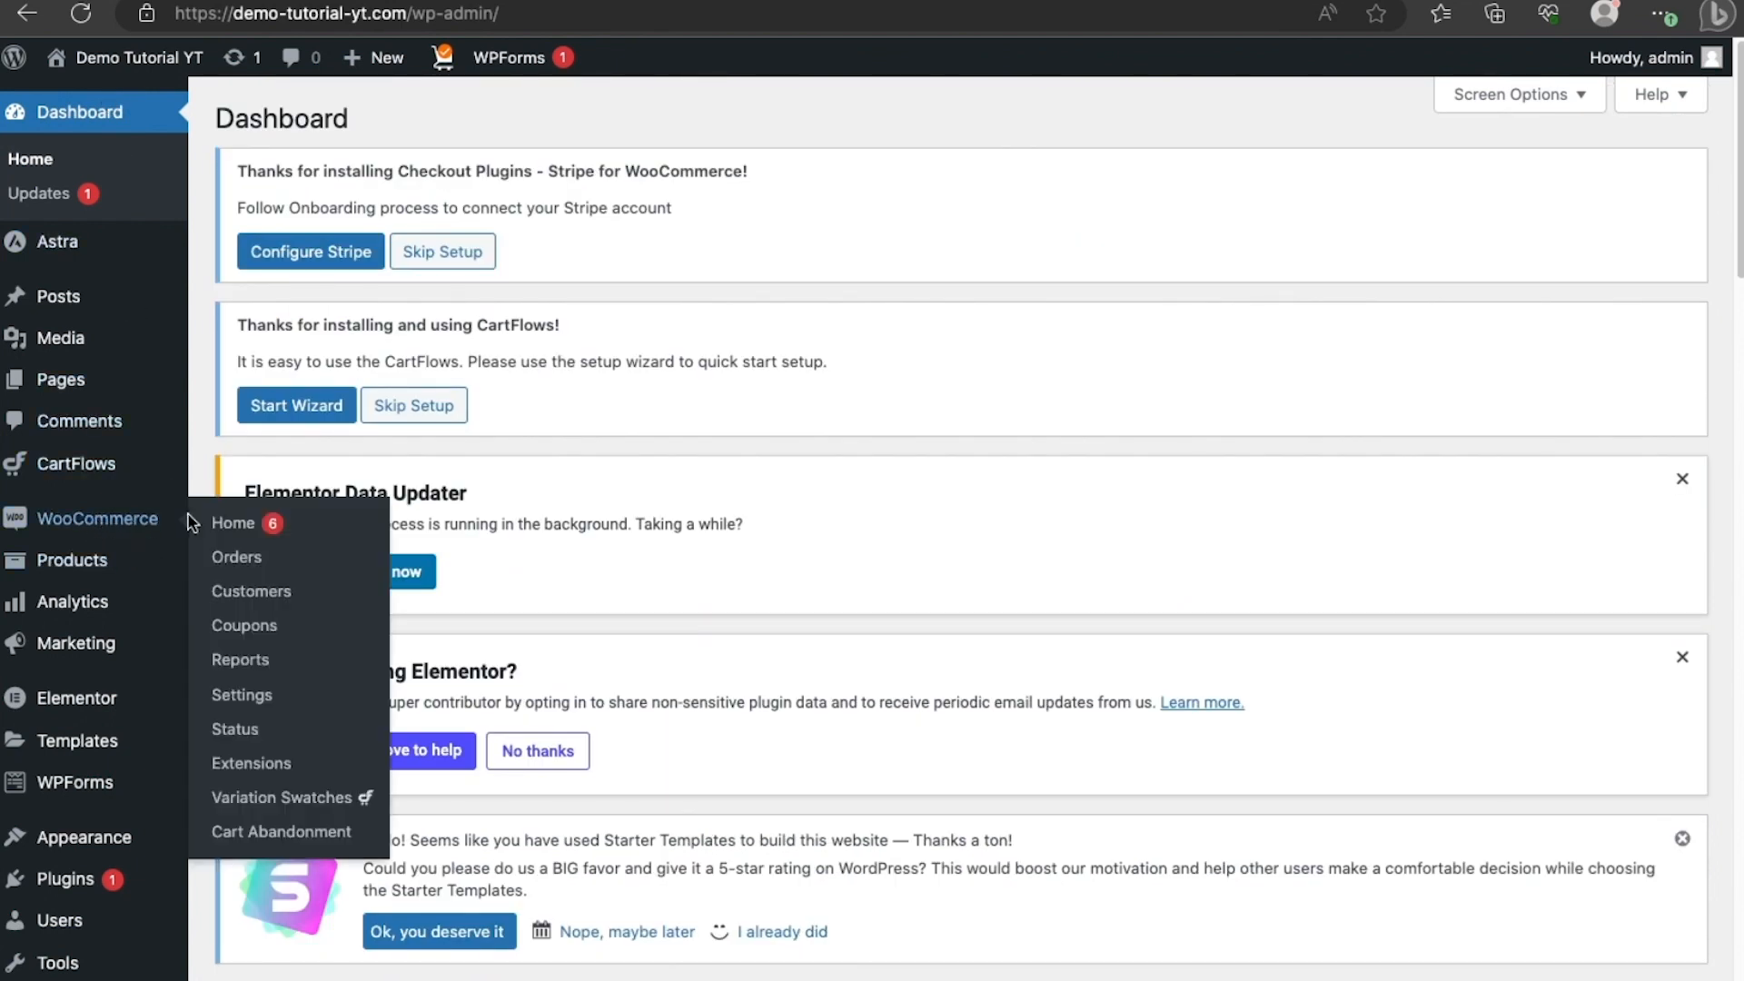
click(242, 695)
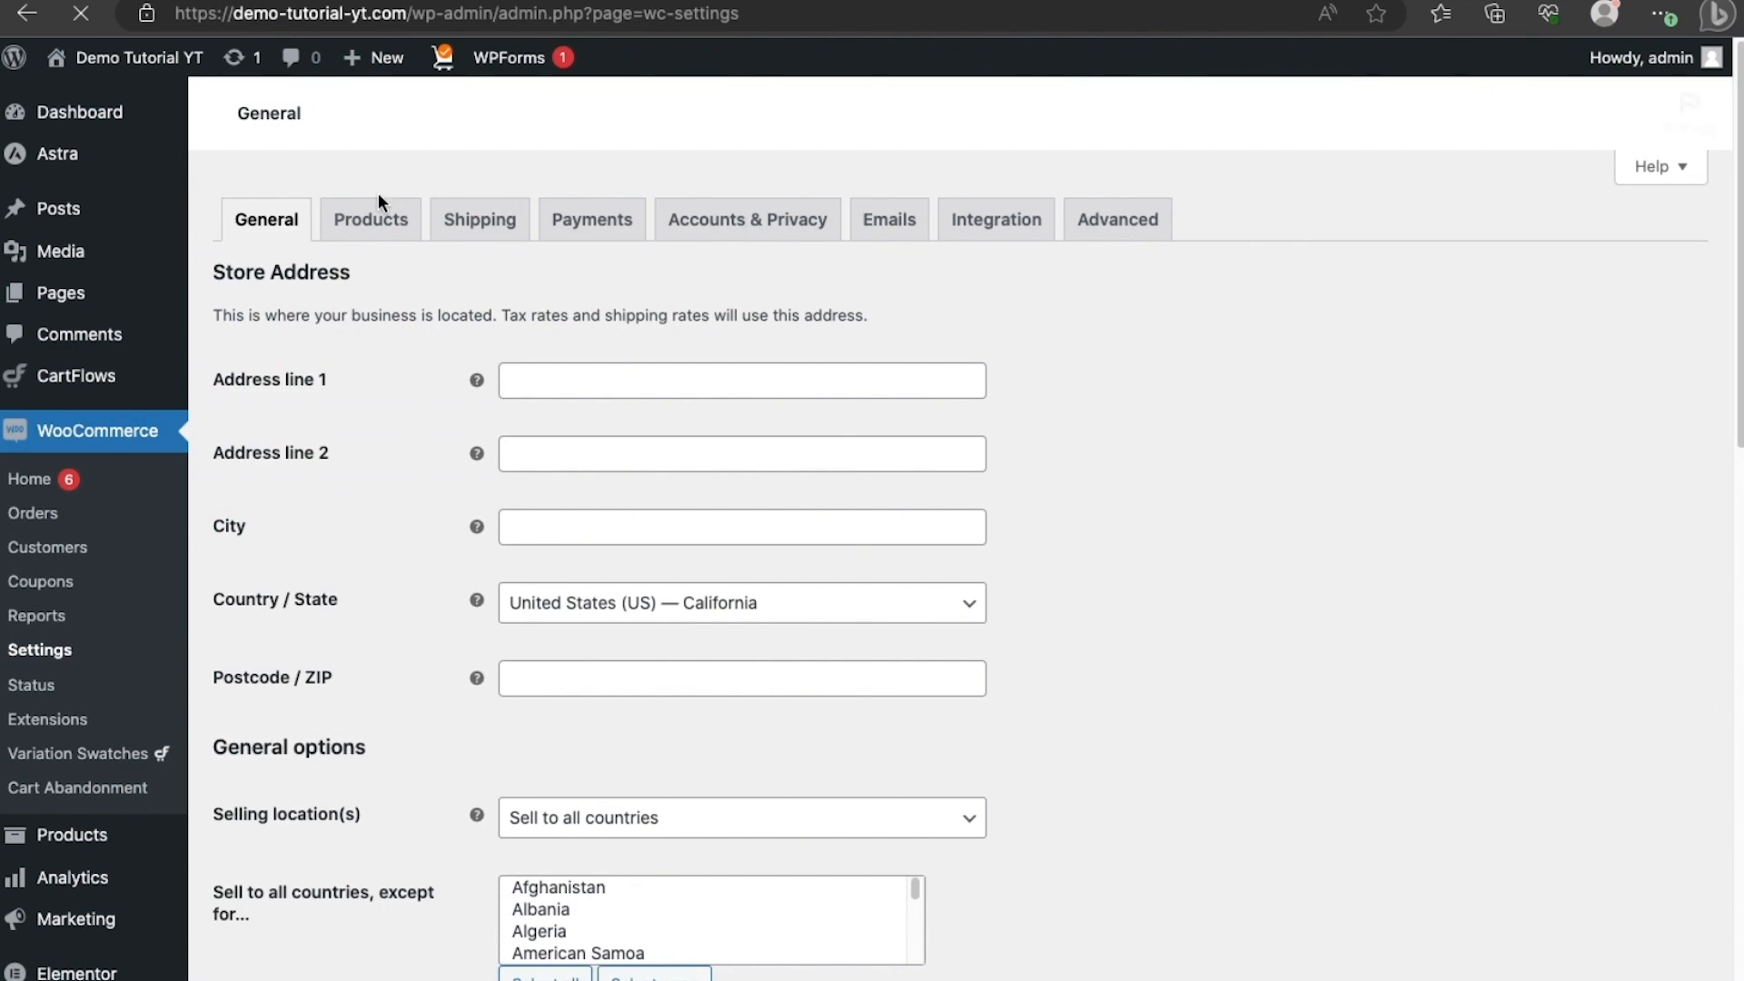
scroll(537, 427, down, 4)
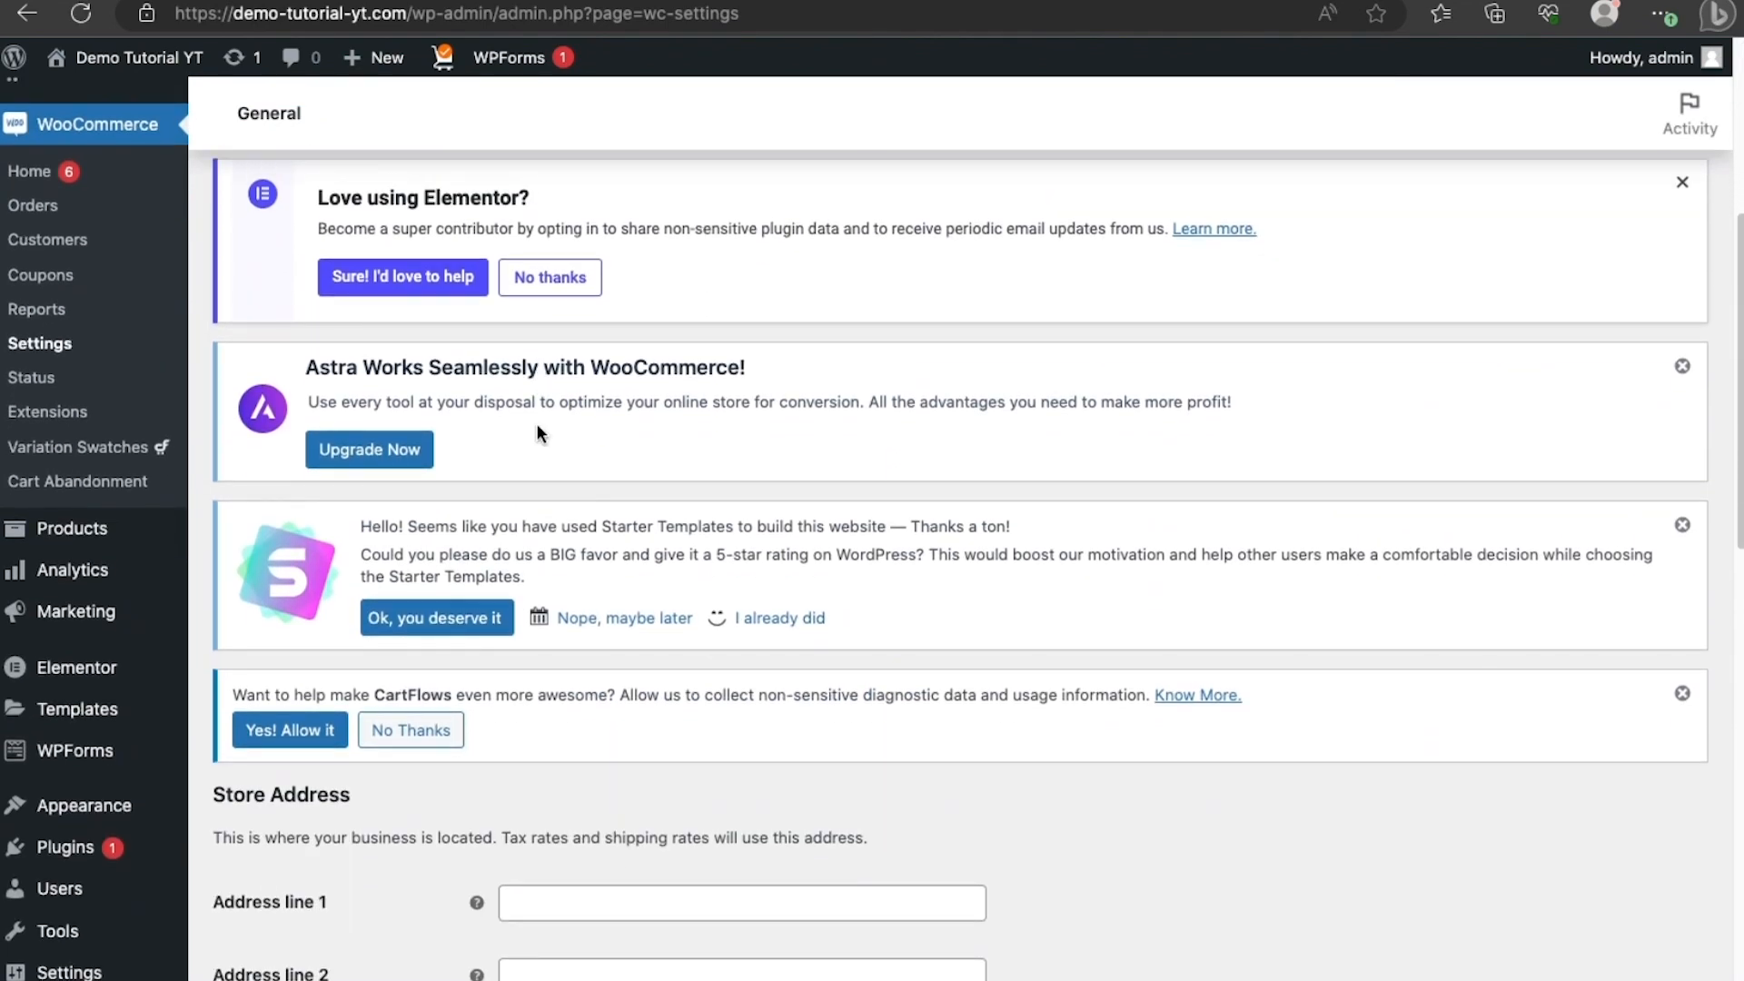
scroll(1290, 202, up, 4)
scroll(481, 341, down, 1)
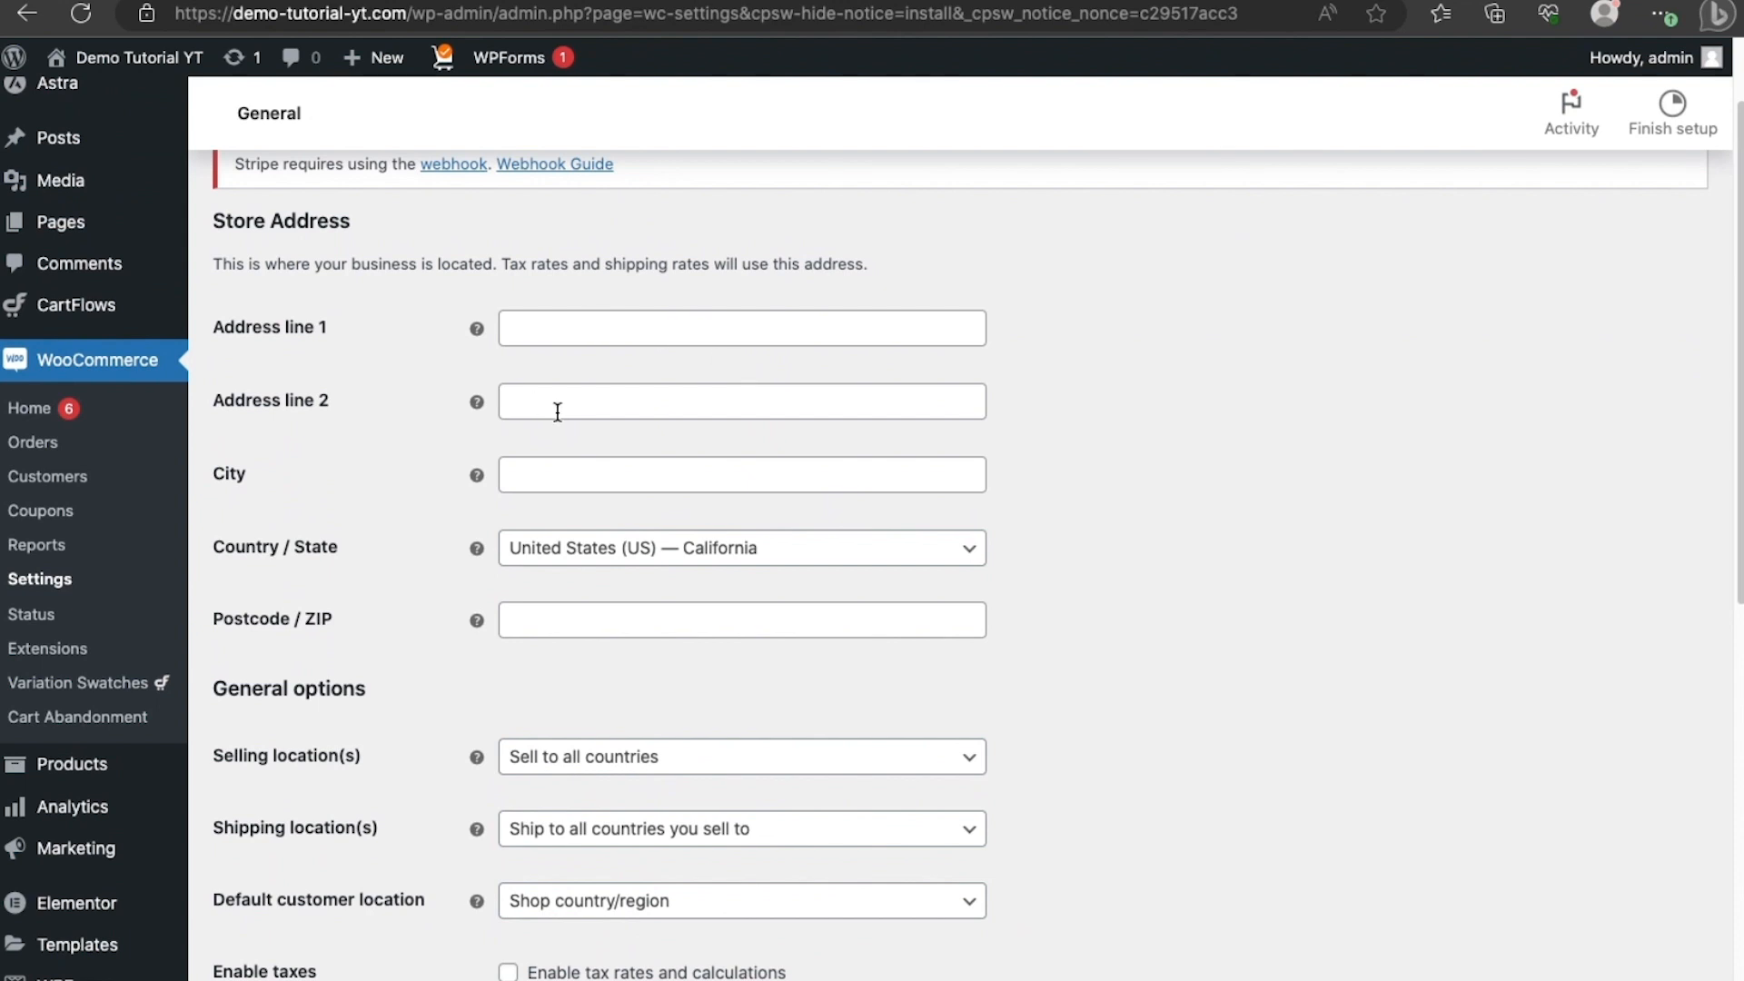
scroll(542, 519, down, 1)
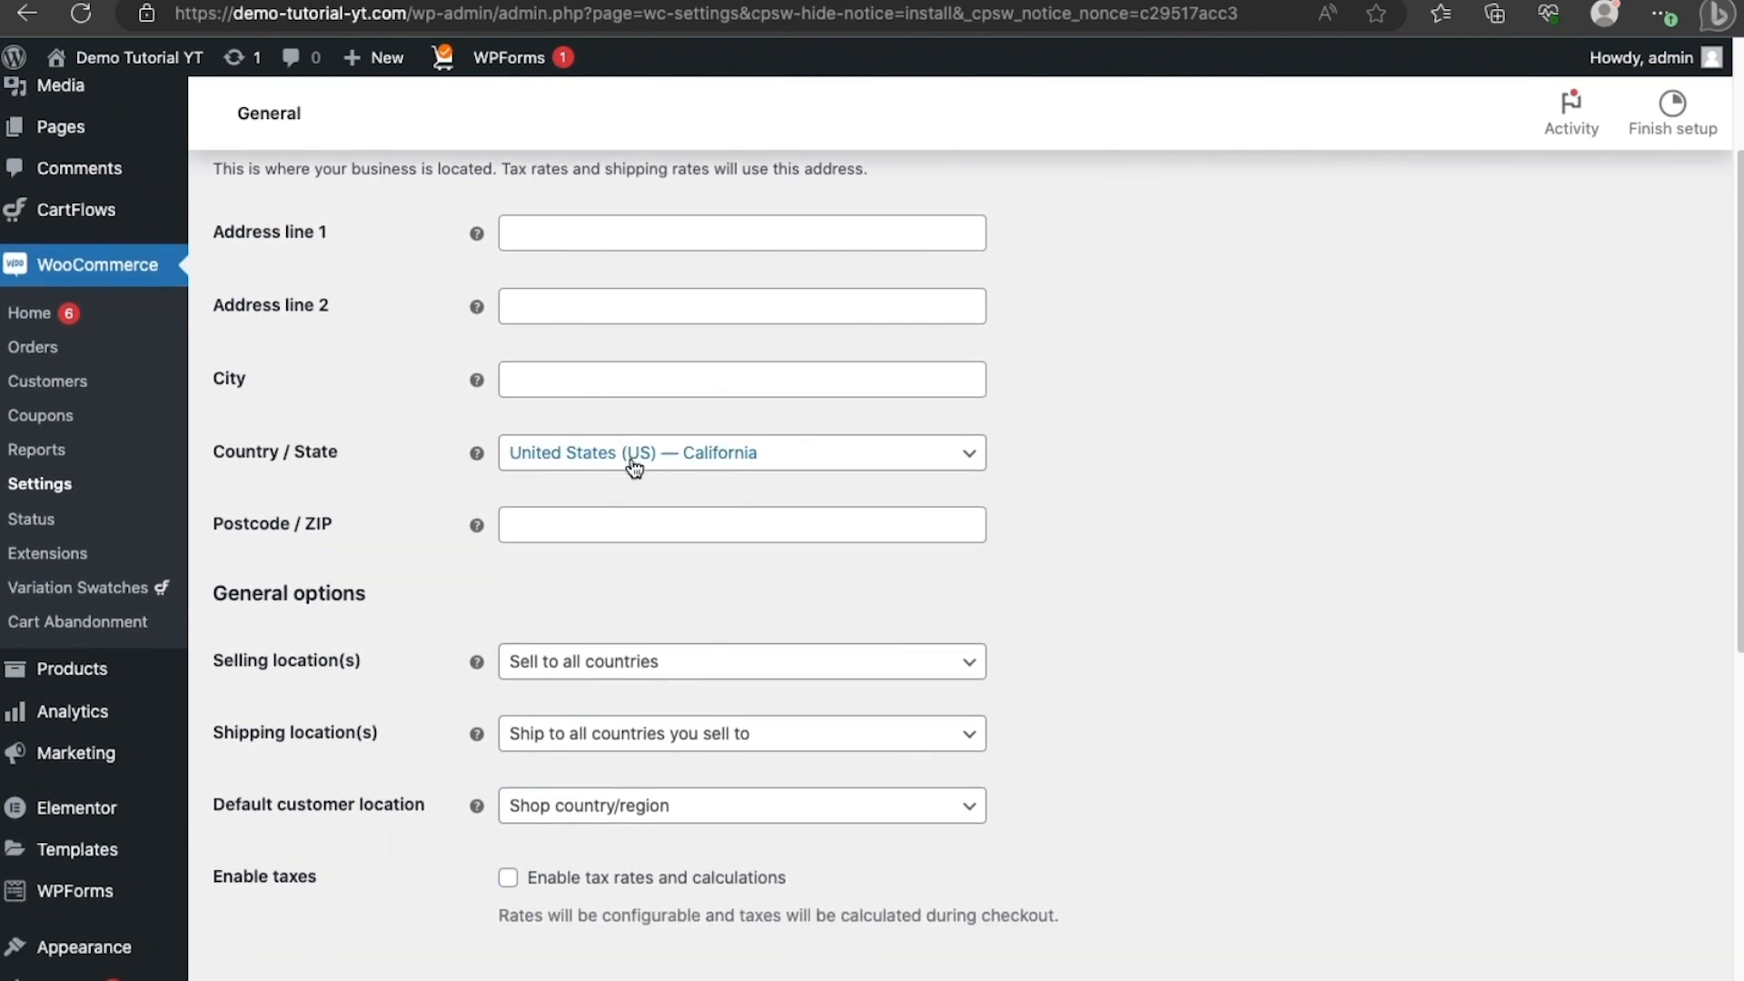
scroll(570, 534, down, 1)
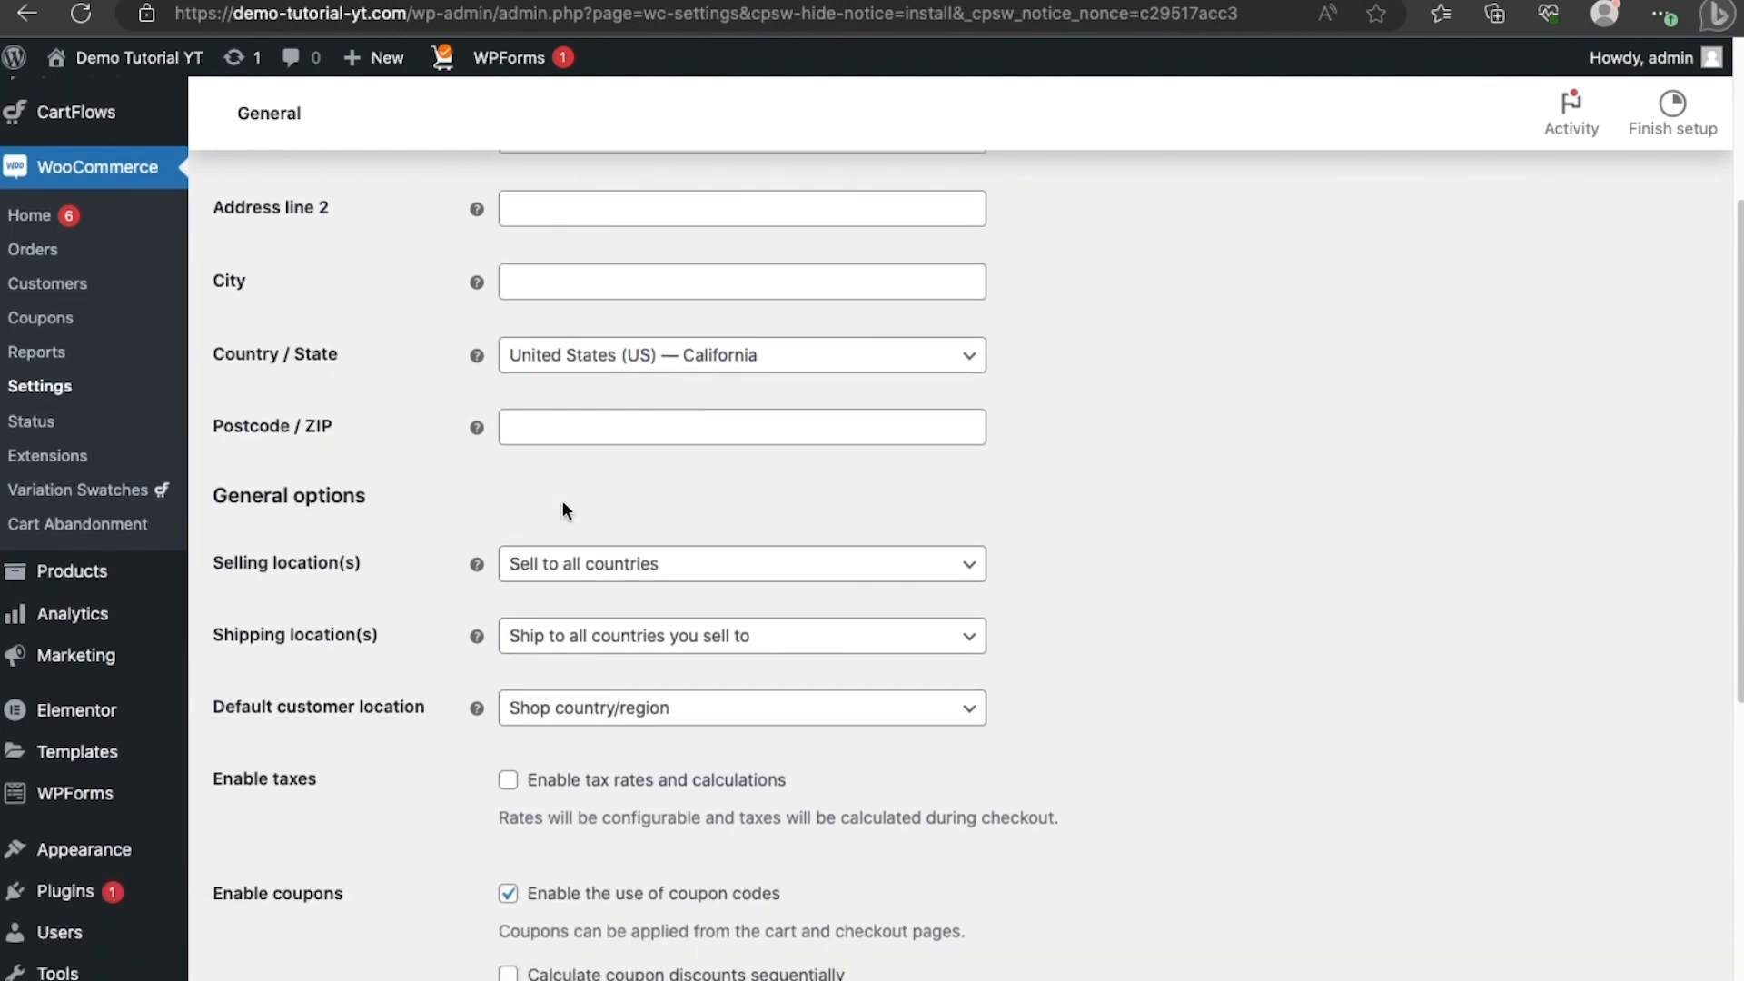
scroll(636, 518, down, 1)
scroll(663, 495, down, 1)
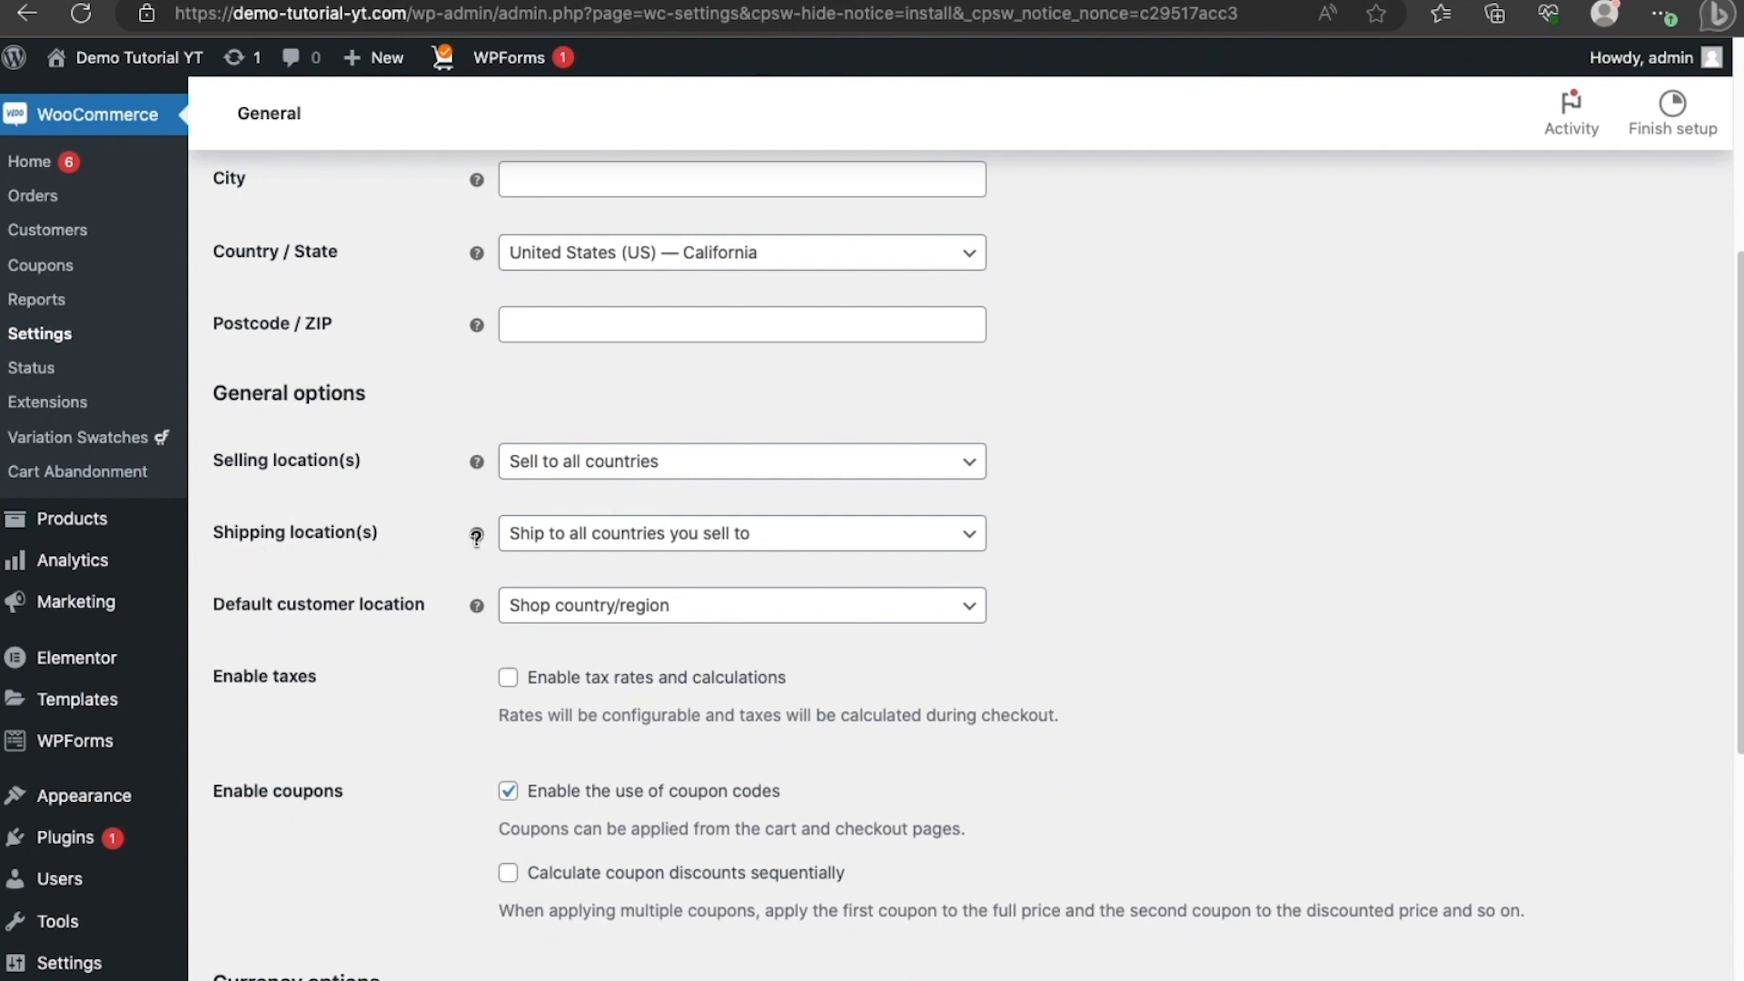
scroll(607, 696, down, 1)
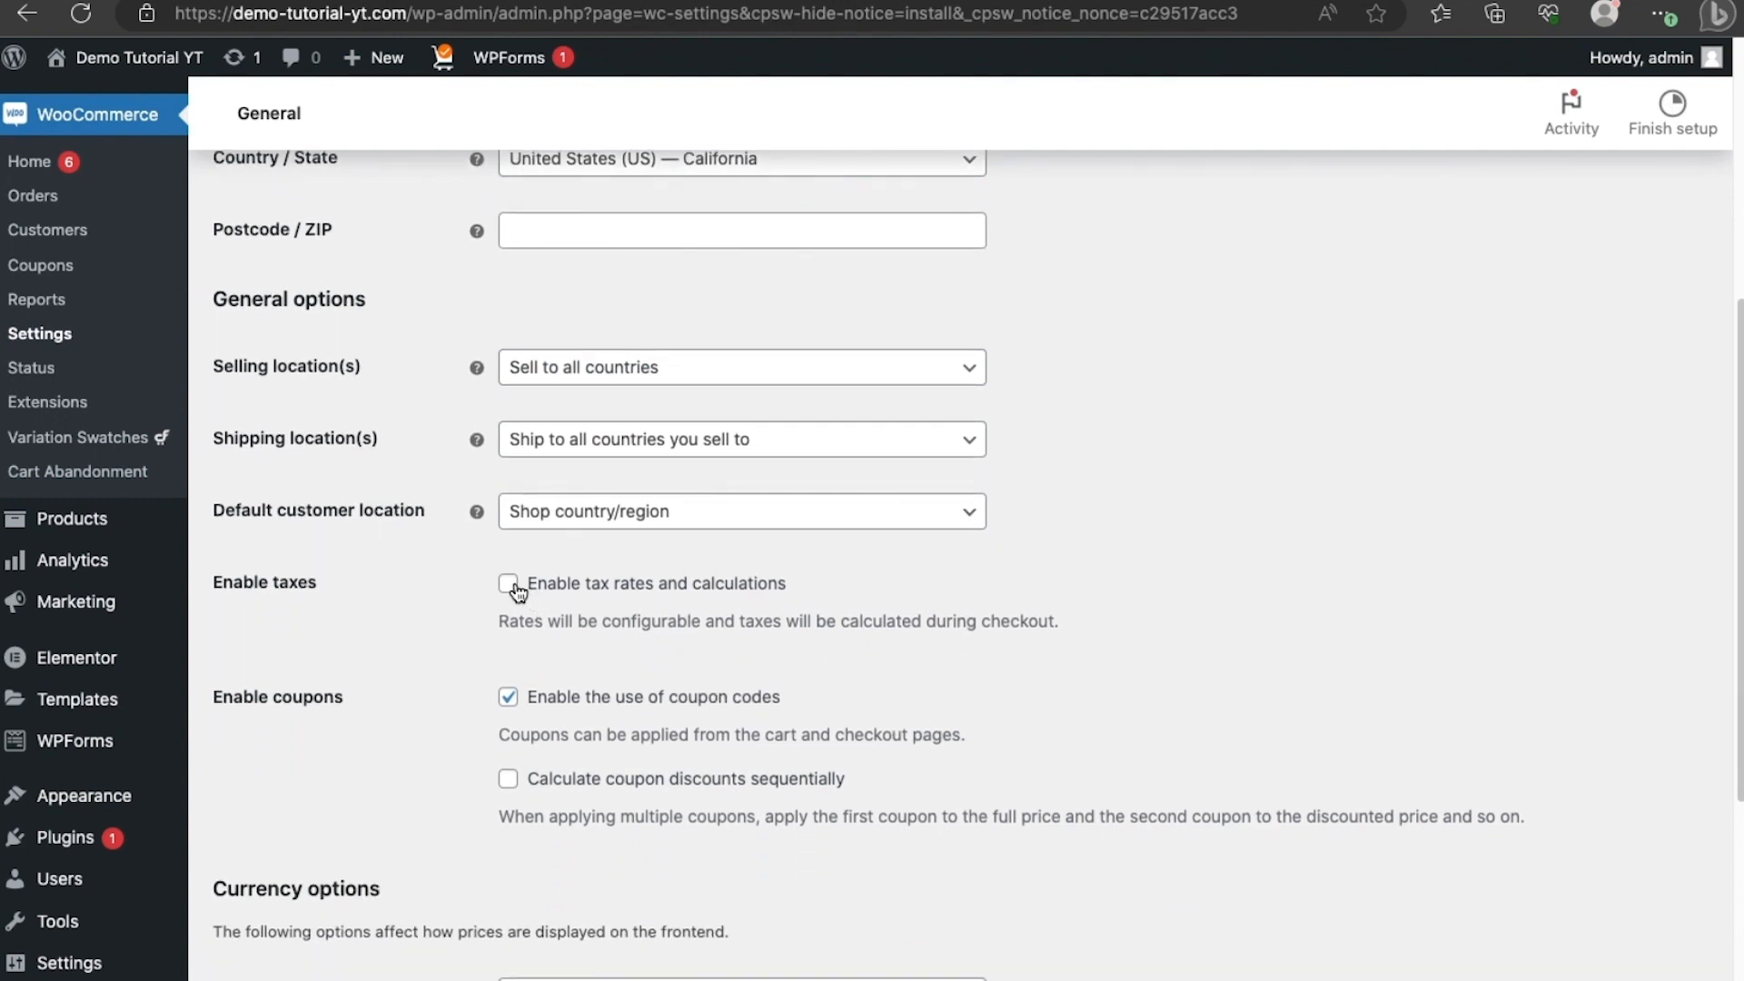
Examine the tax, coupon and currency options in the general store settings, including the list of available currencies.
click(517, 590)
scroll(495, 595, down, 2)
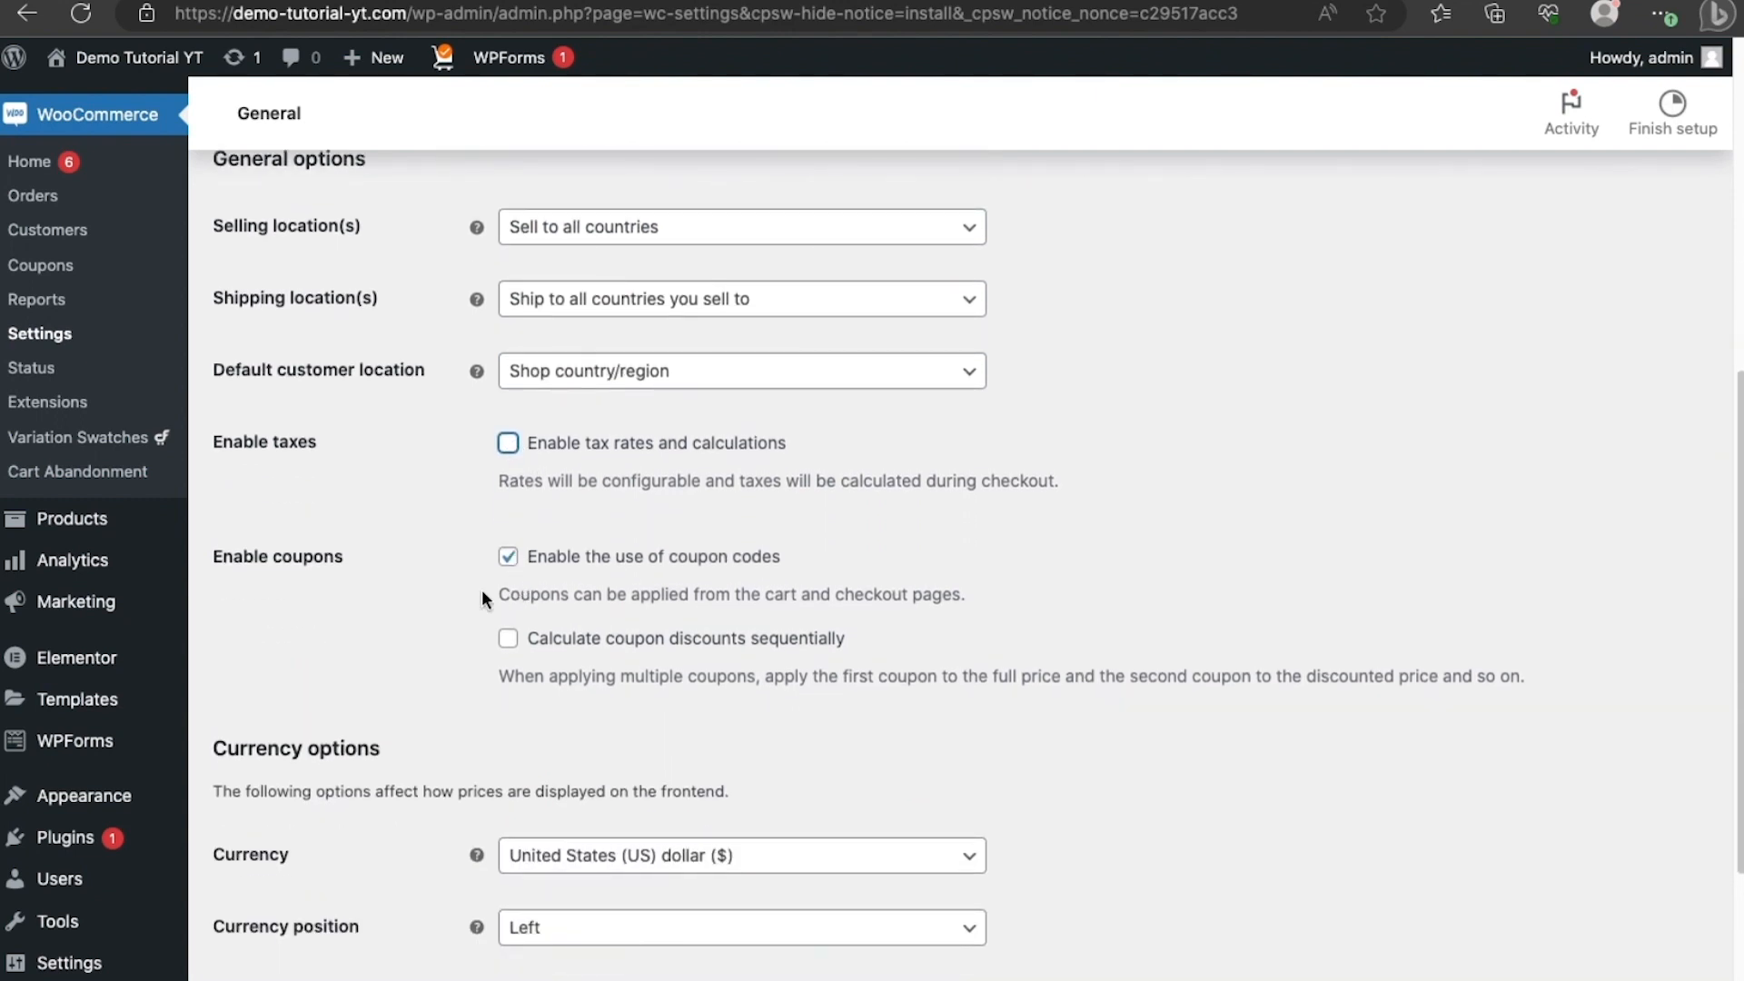
scroll(509, 629, down, 3)
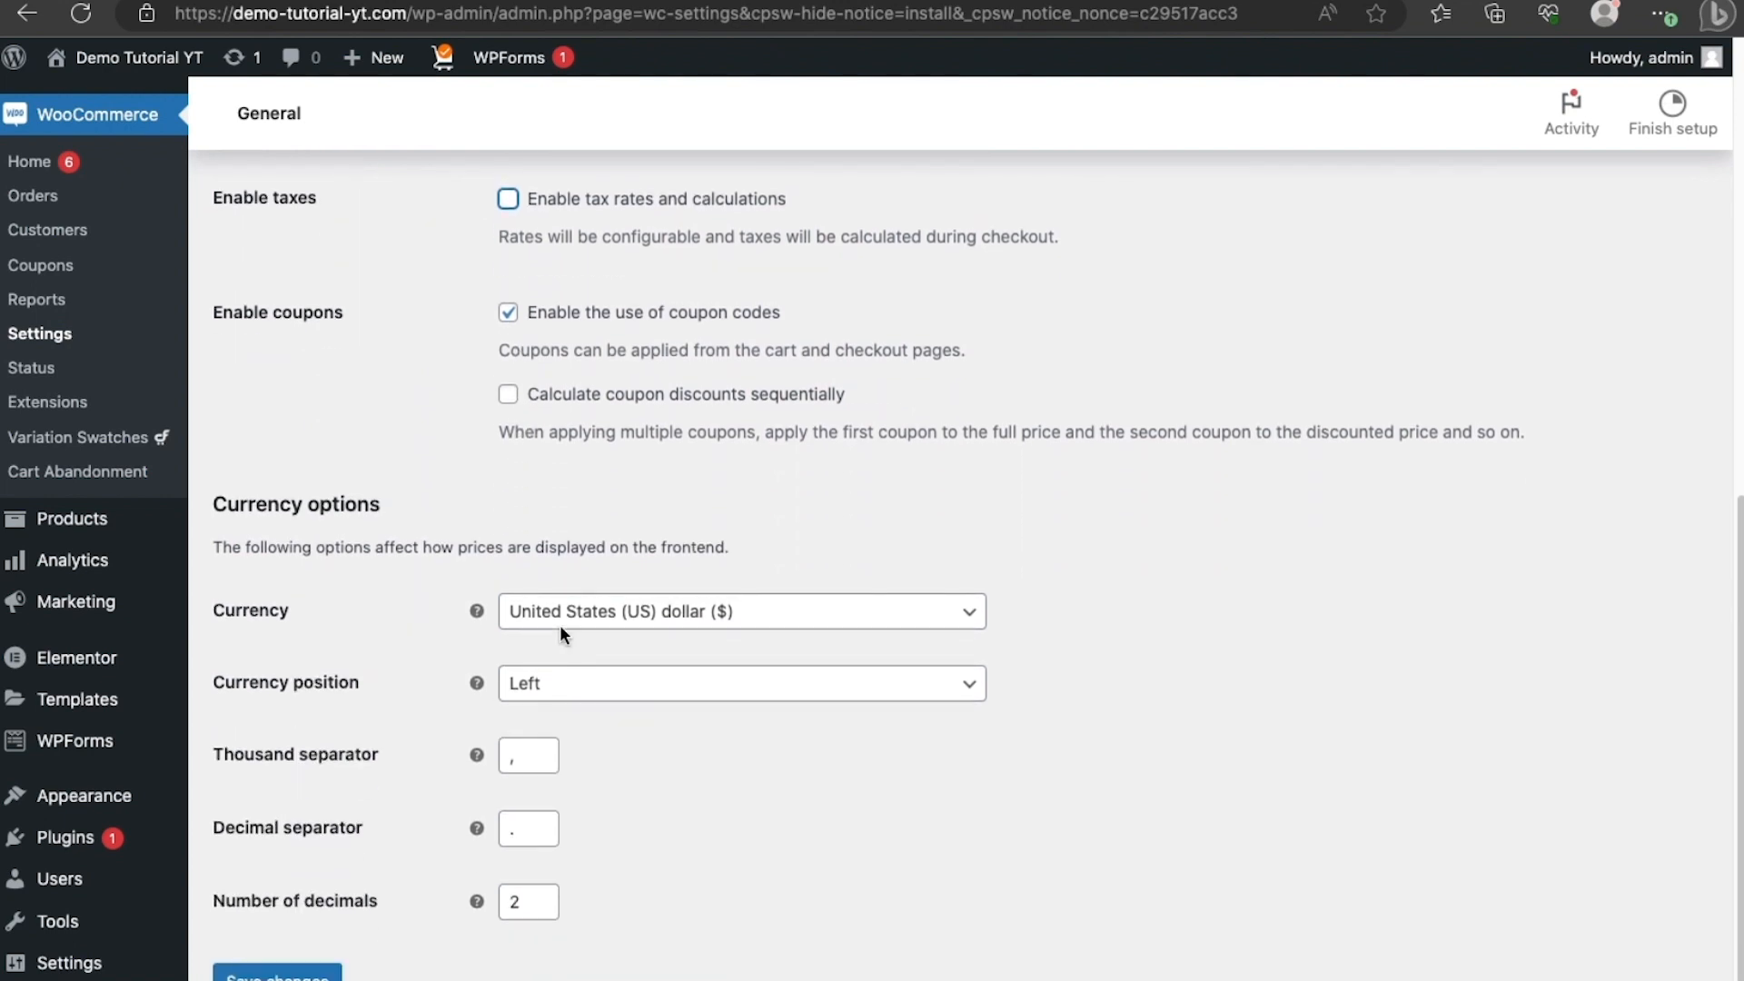
click(614, 614)
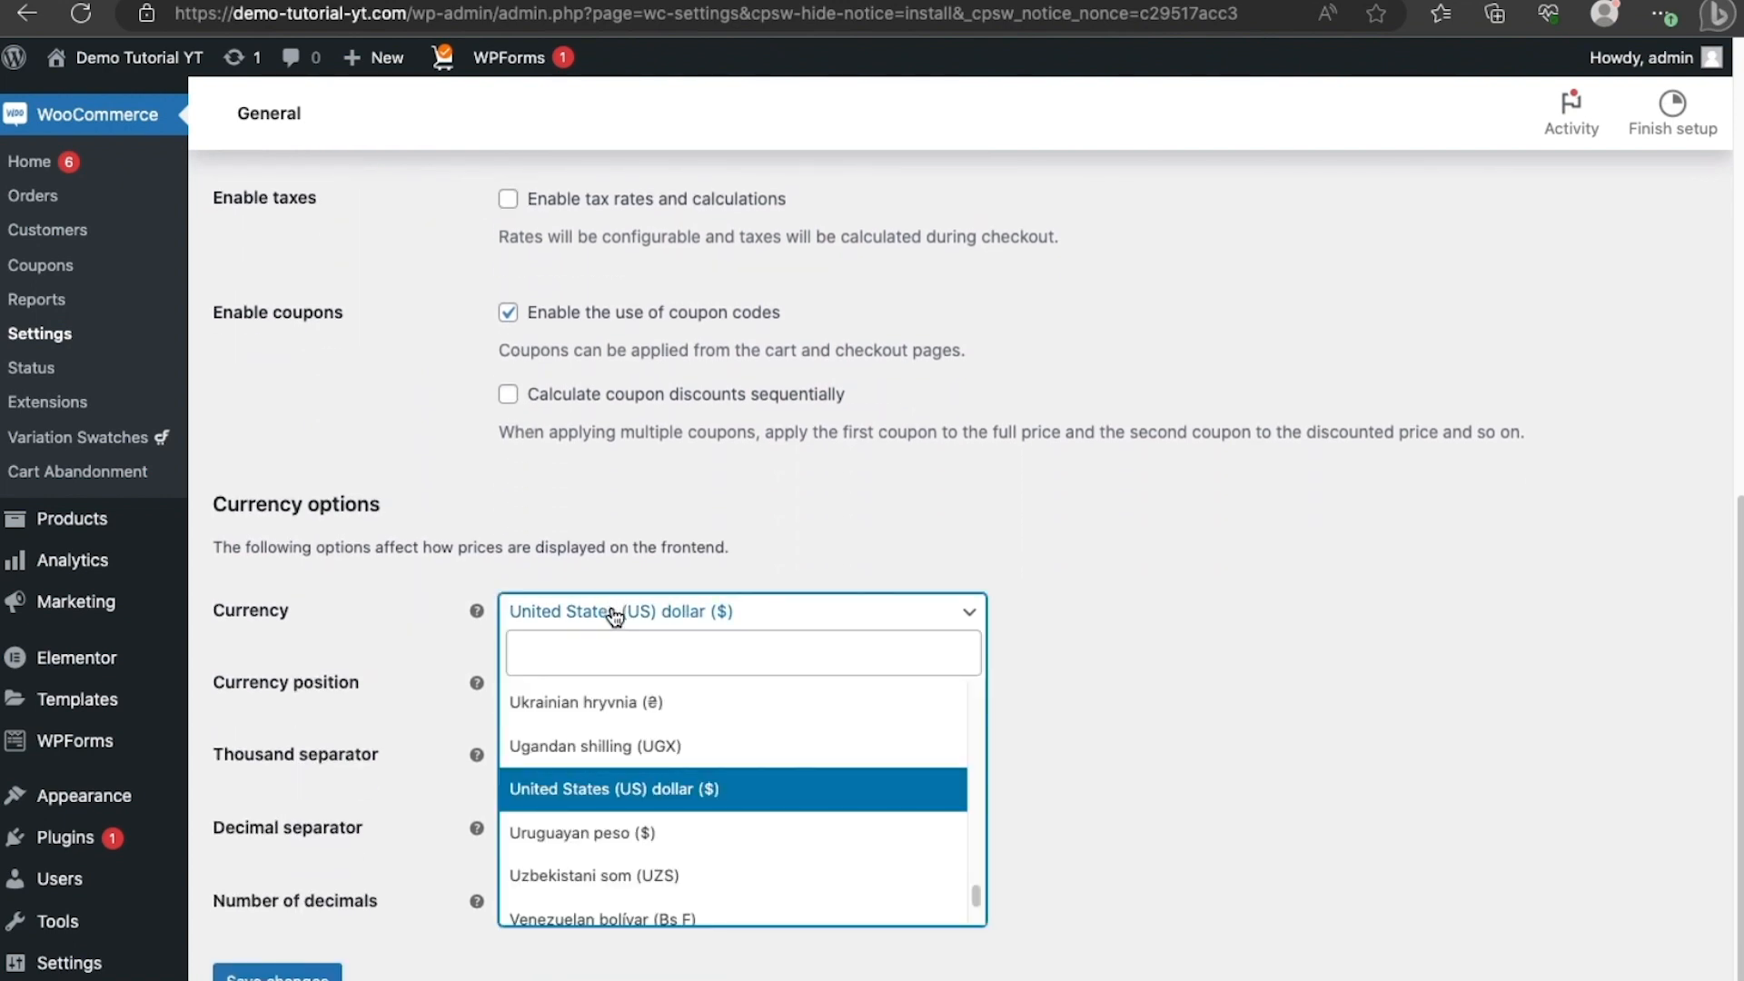
click(625, 587)
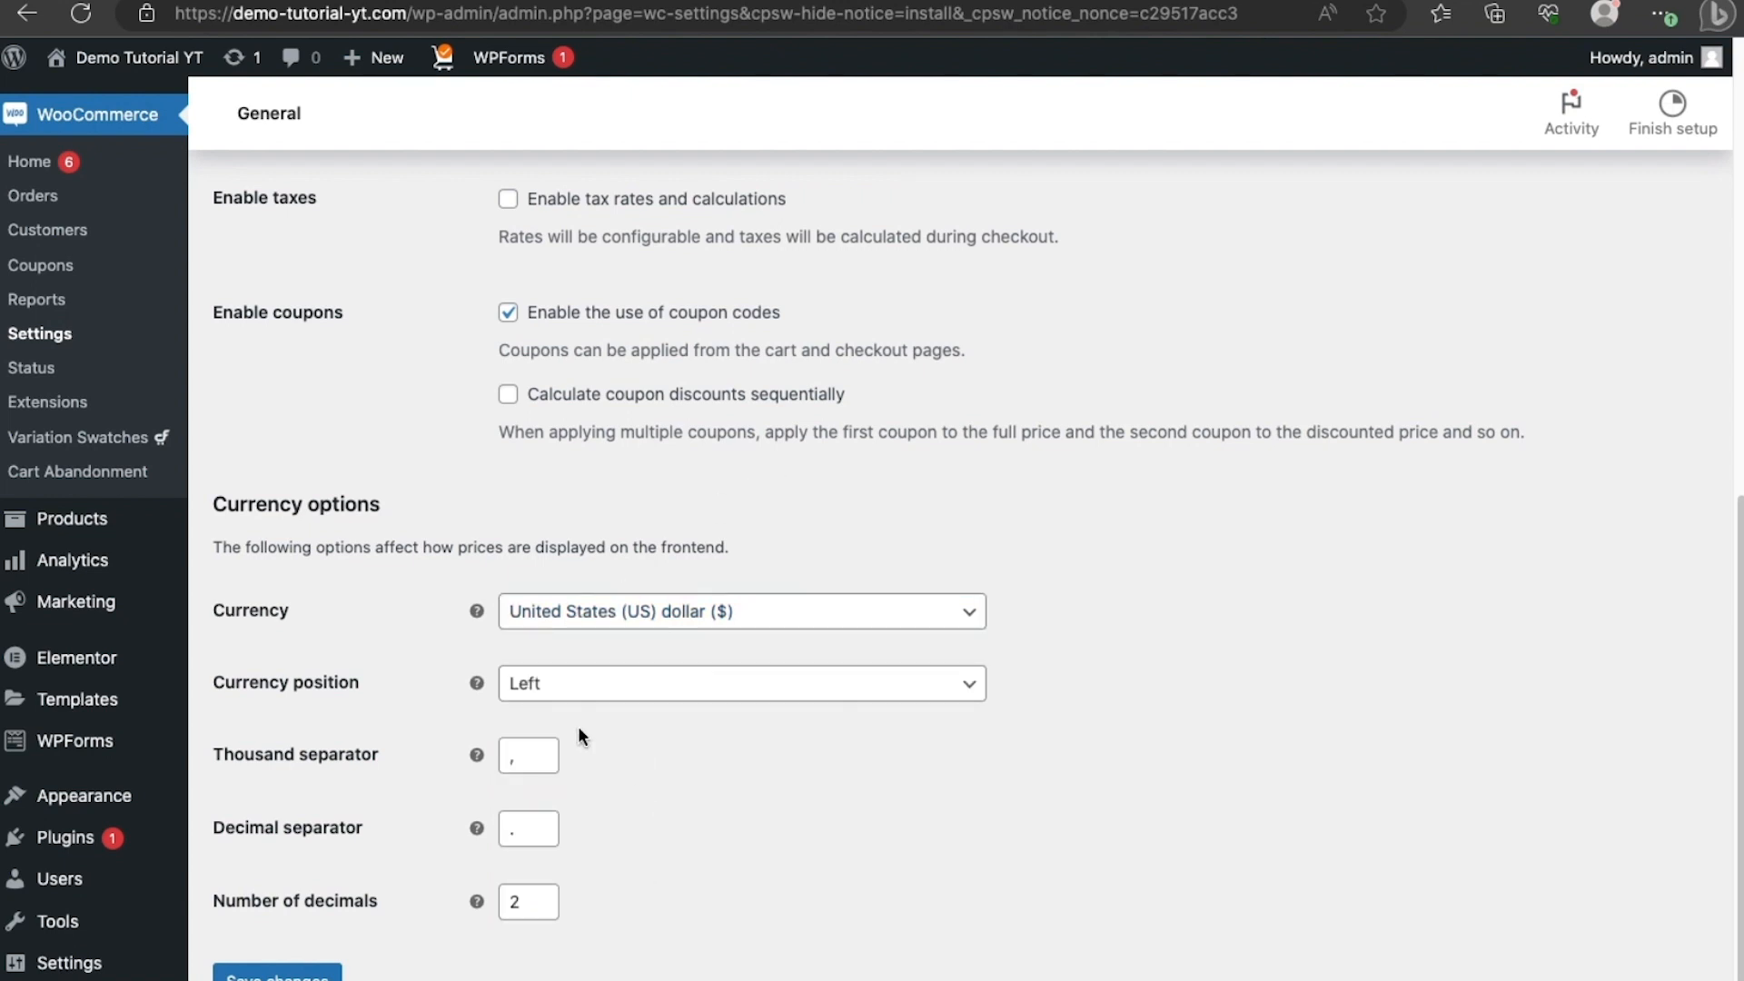
scroll(496, 604, up, 10)
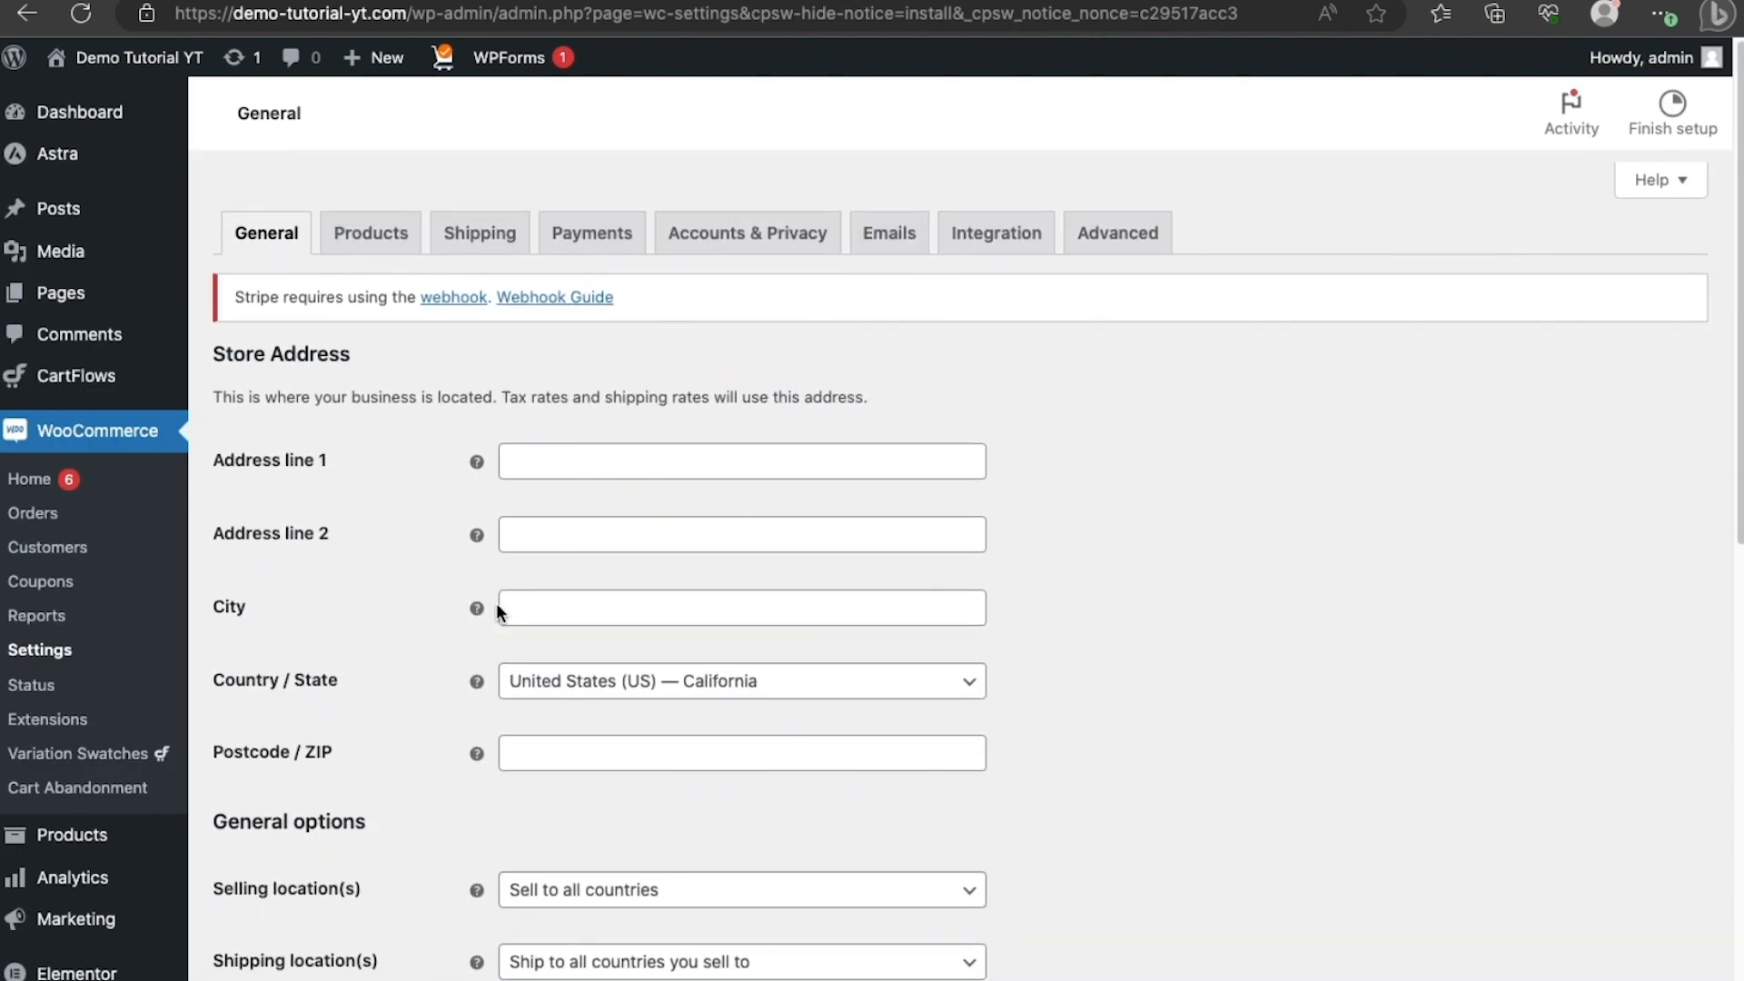
Switch to the product settings without saving the general settings, and check the Shop page option.
click(371, 220)
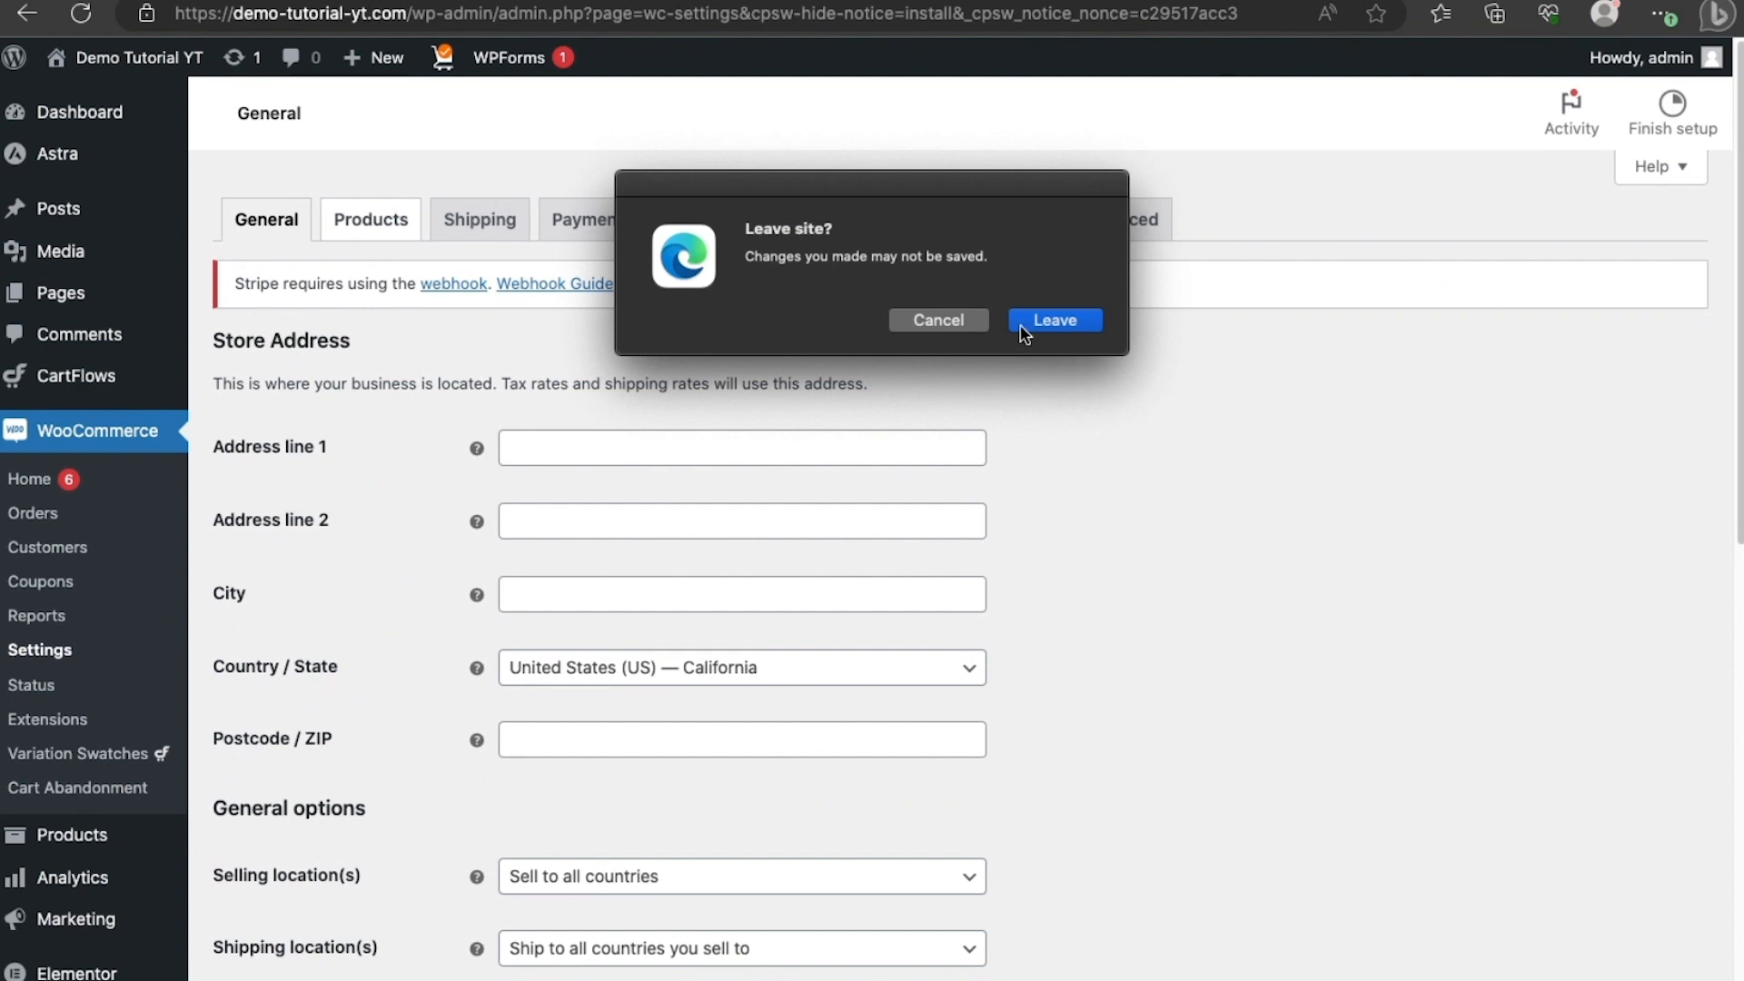
click(1036, 320)
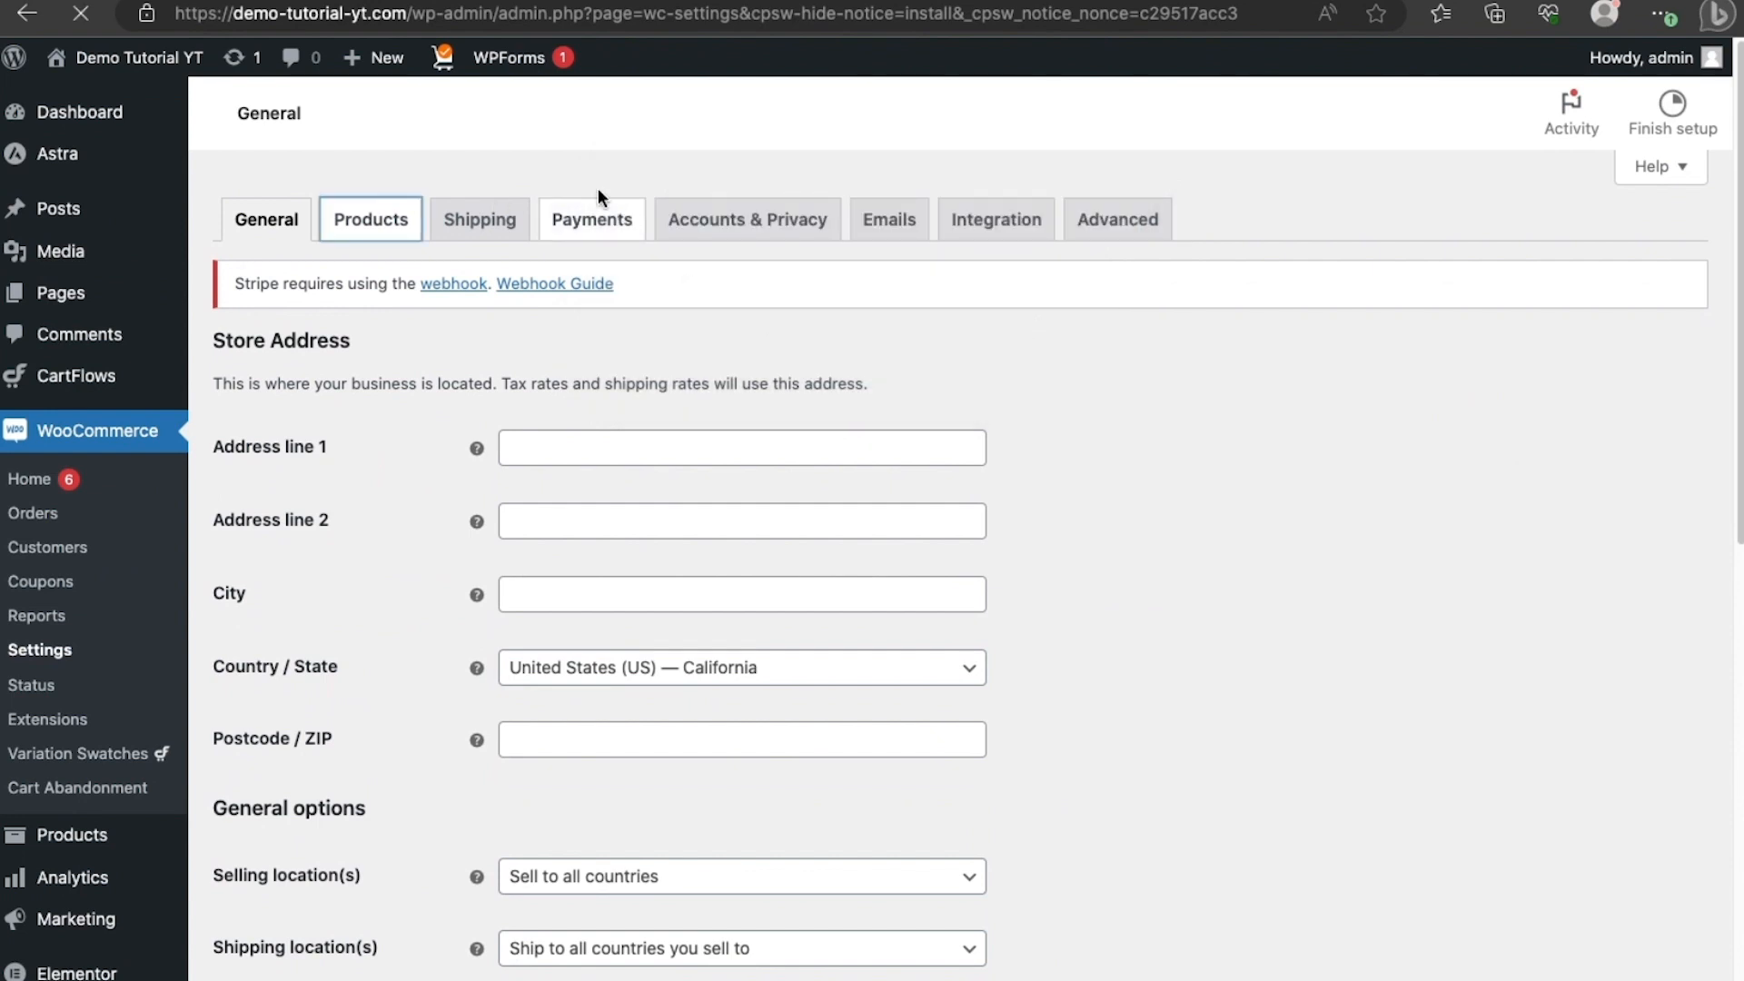
scroll(592, 509, down, 3)
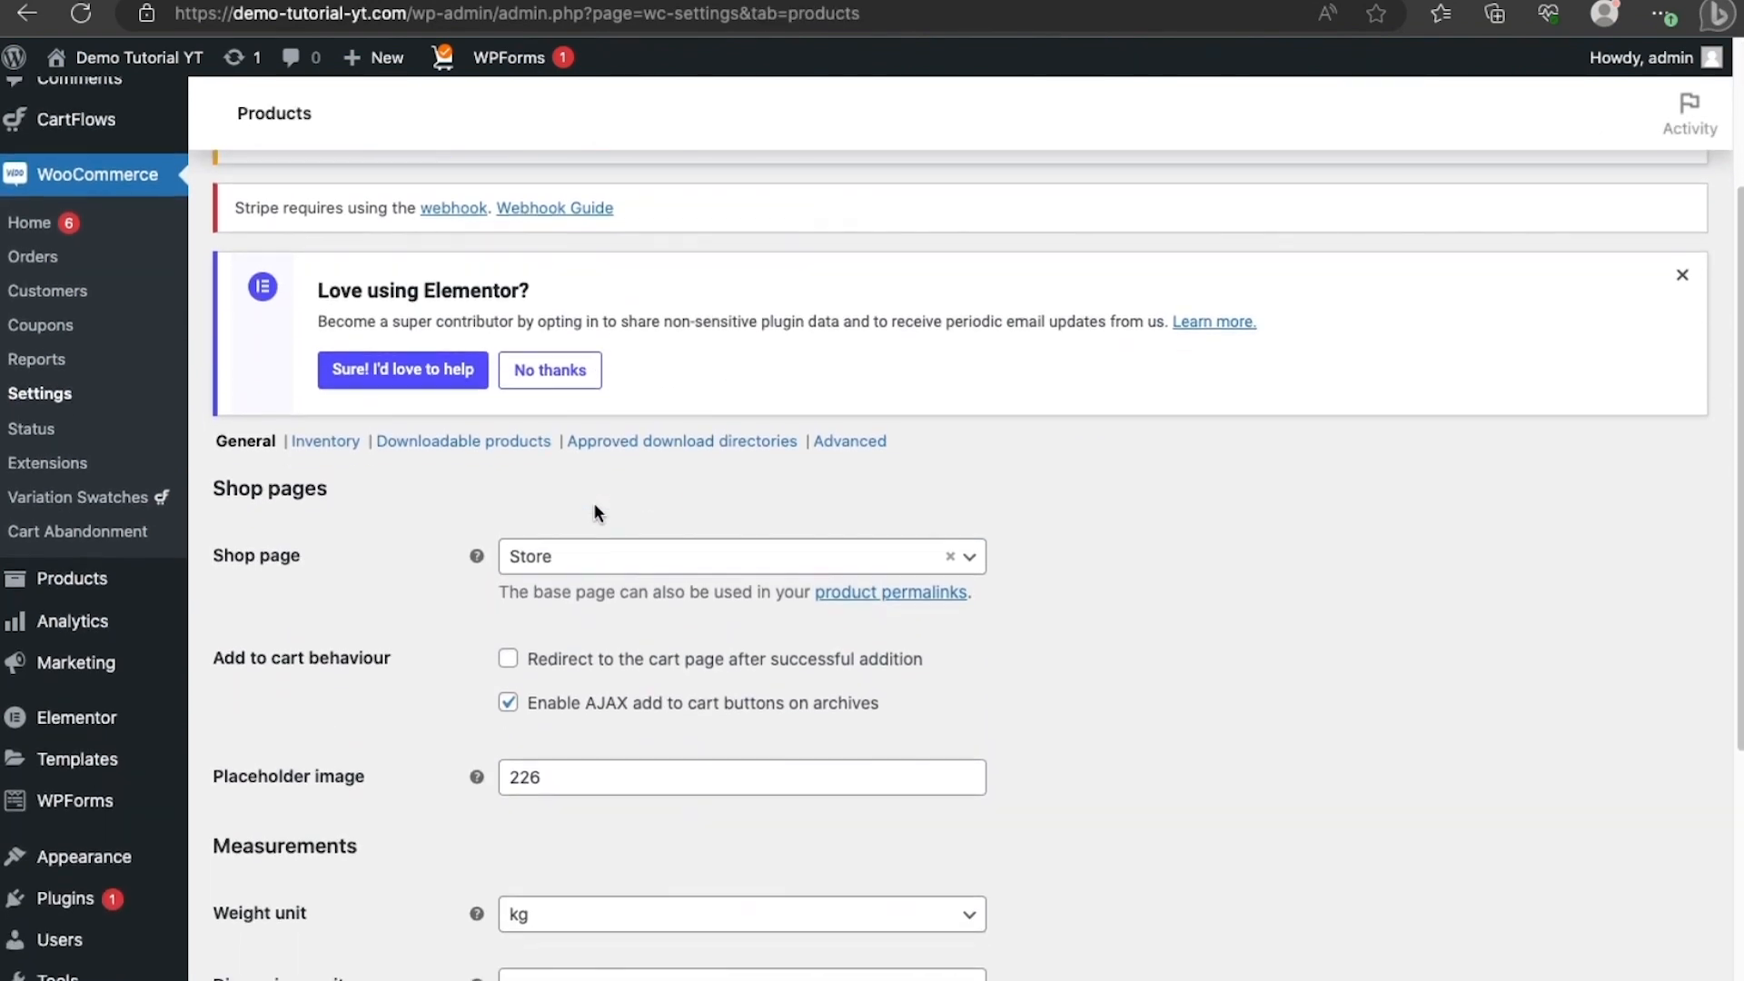
scroll(595, 508, down, 2)
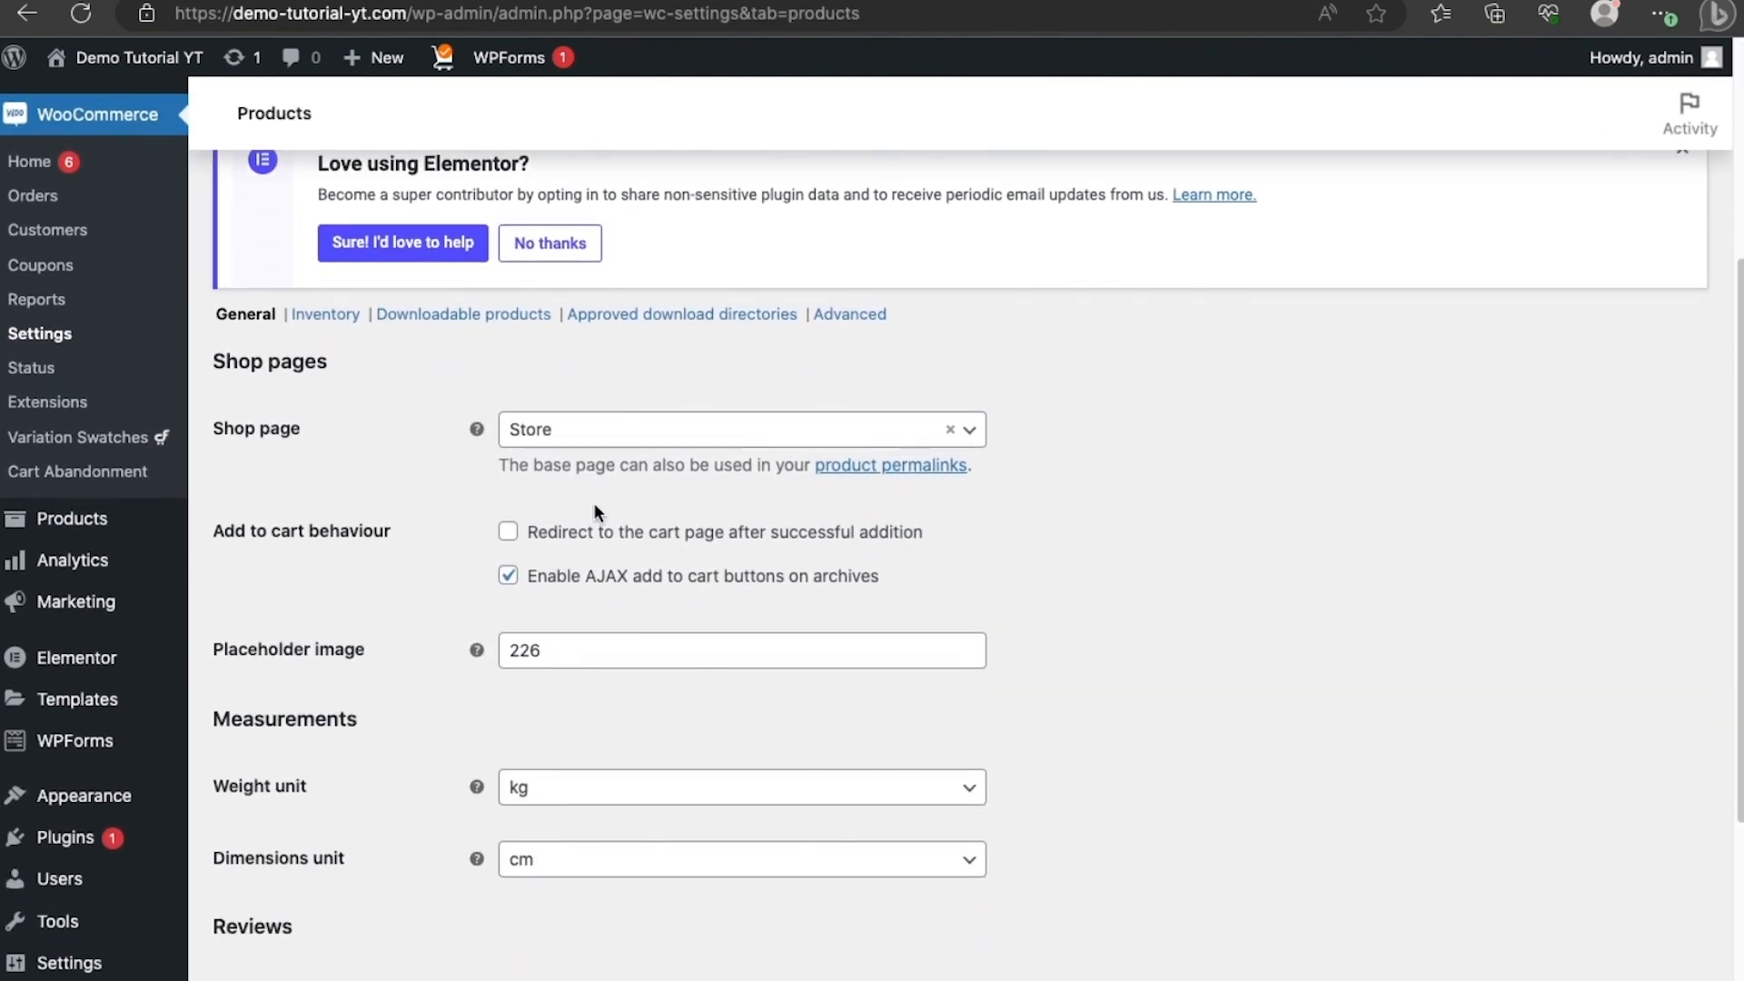
click(609, 439)
click(604, 436)
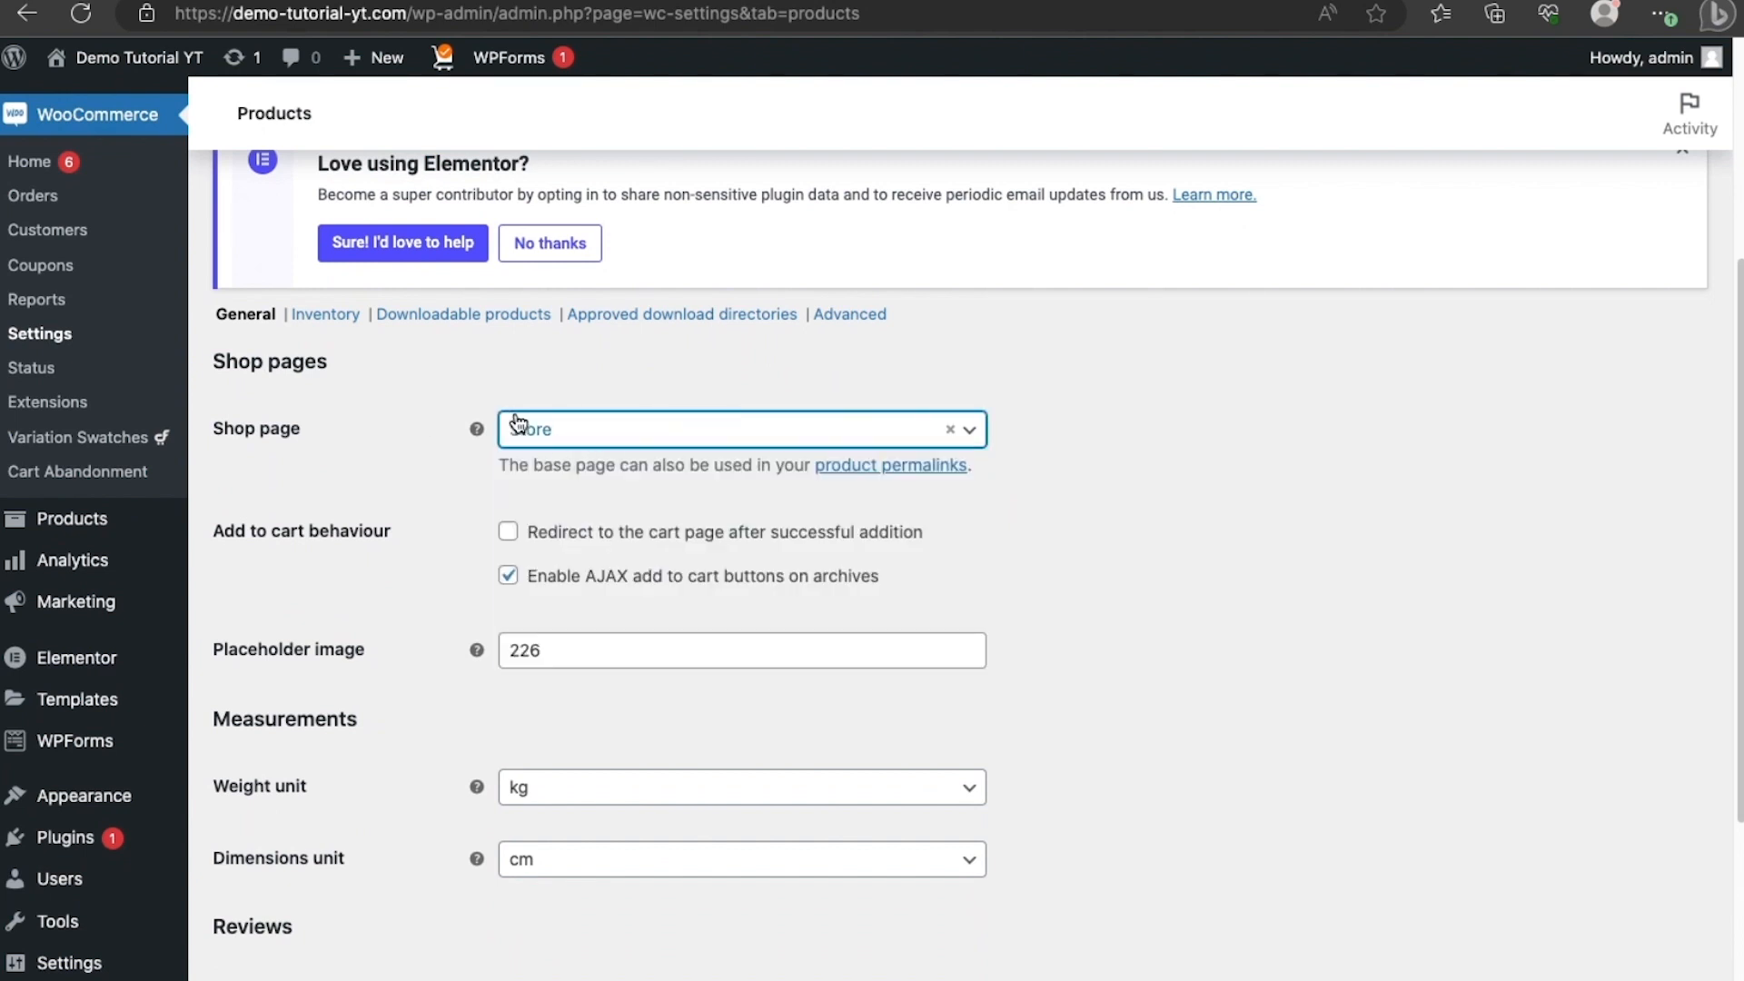
mouse_move(128, 62)
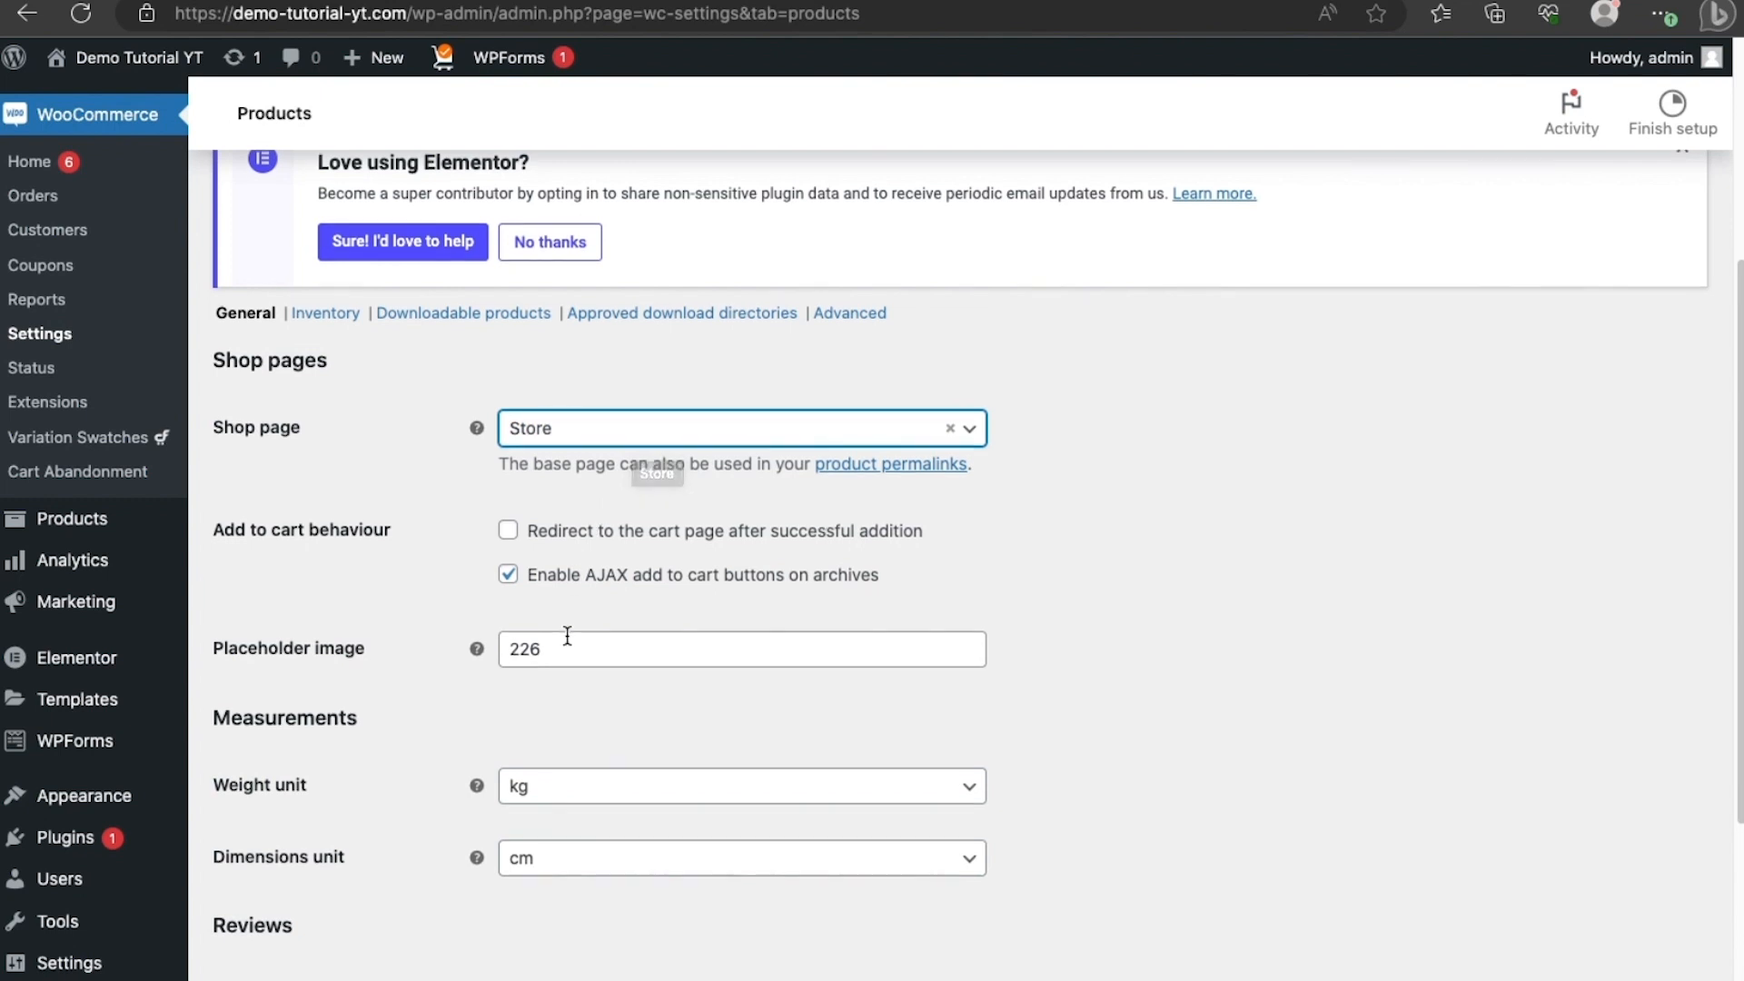
Check the weight unit choices, keep kg, and save the product settings.
scroll(565, 627, down, 1)
scroll(603, 591, down, 3)
click(604, 600)
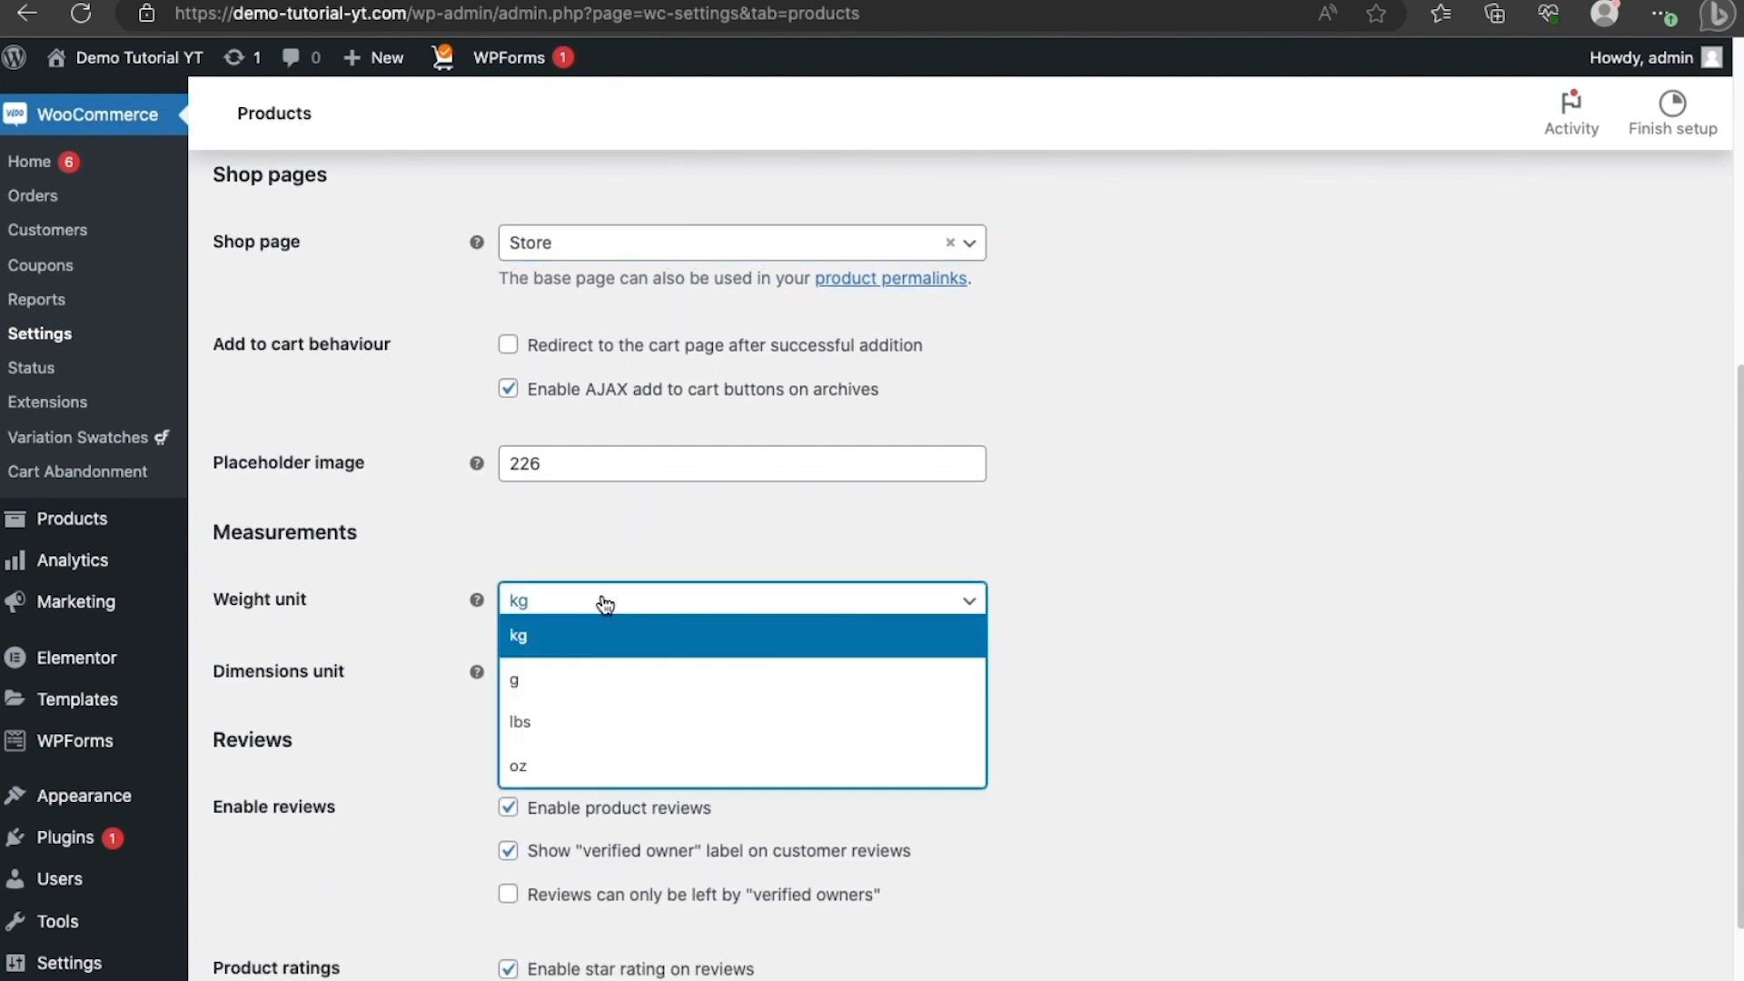
scroll(604, 600, down, 3)
click(310, 633)
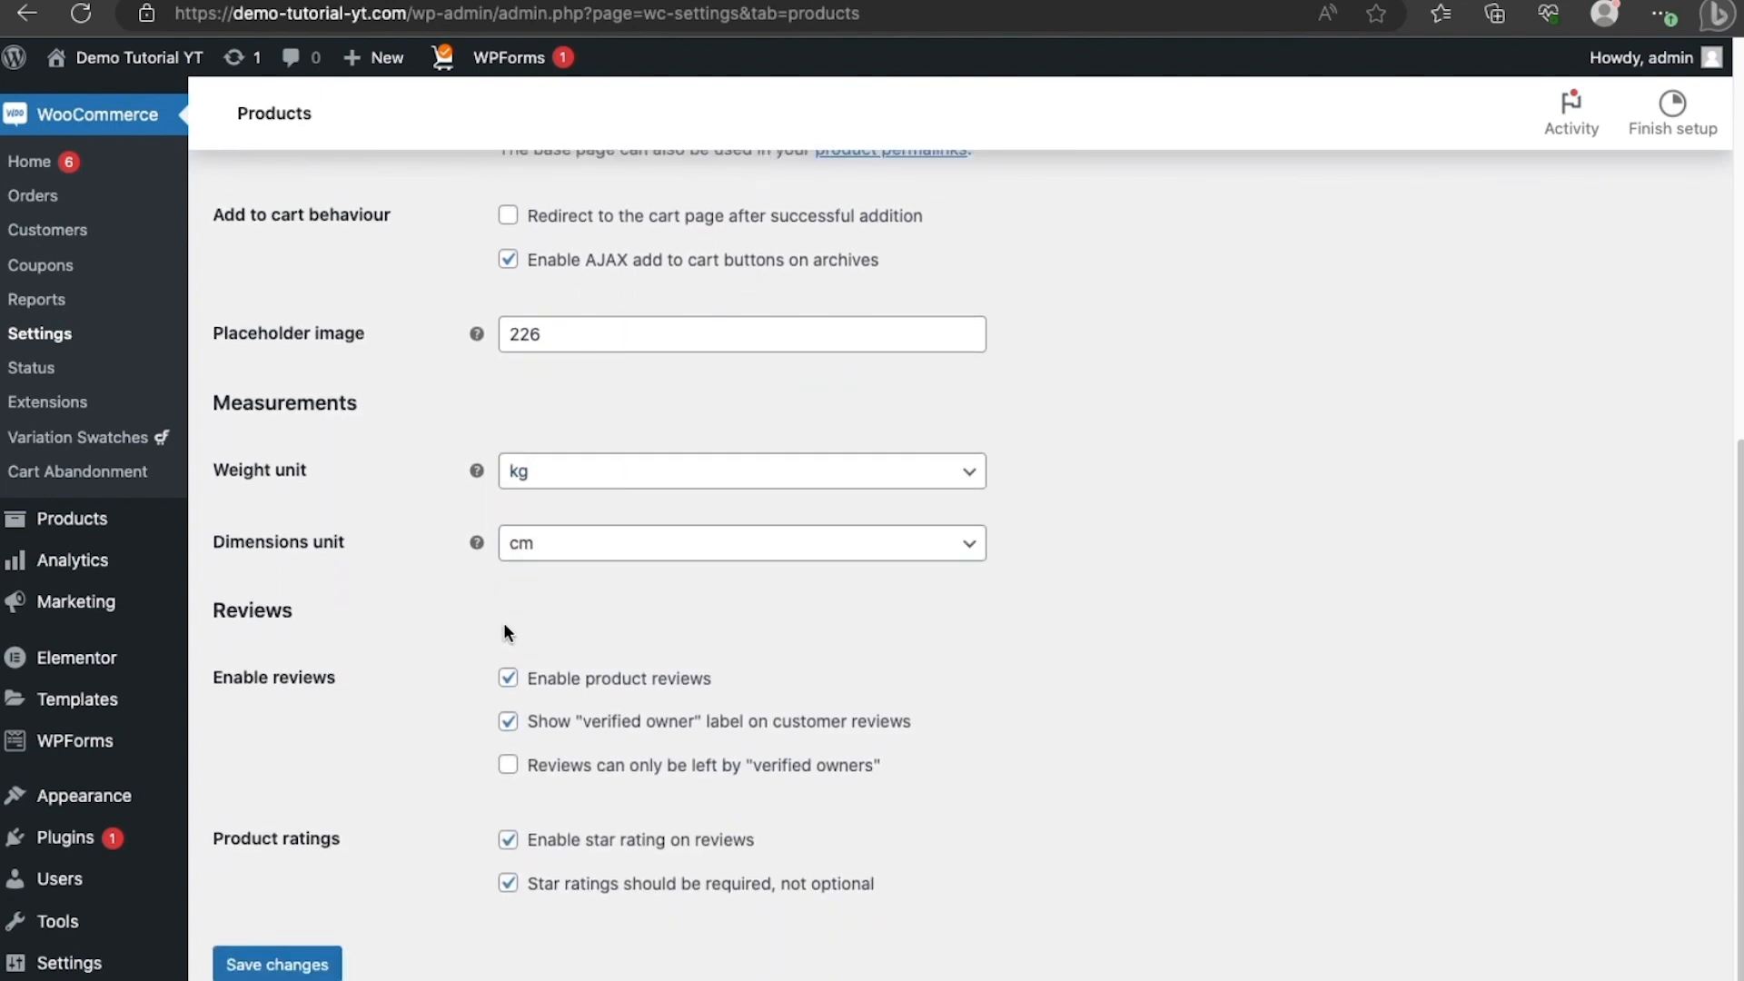
scroll(584, 606, down, 1)
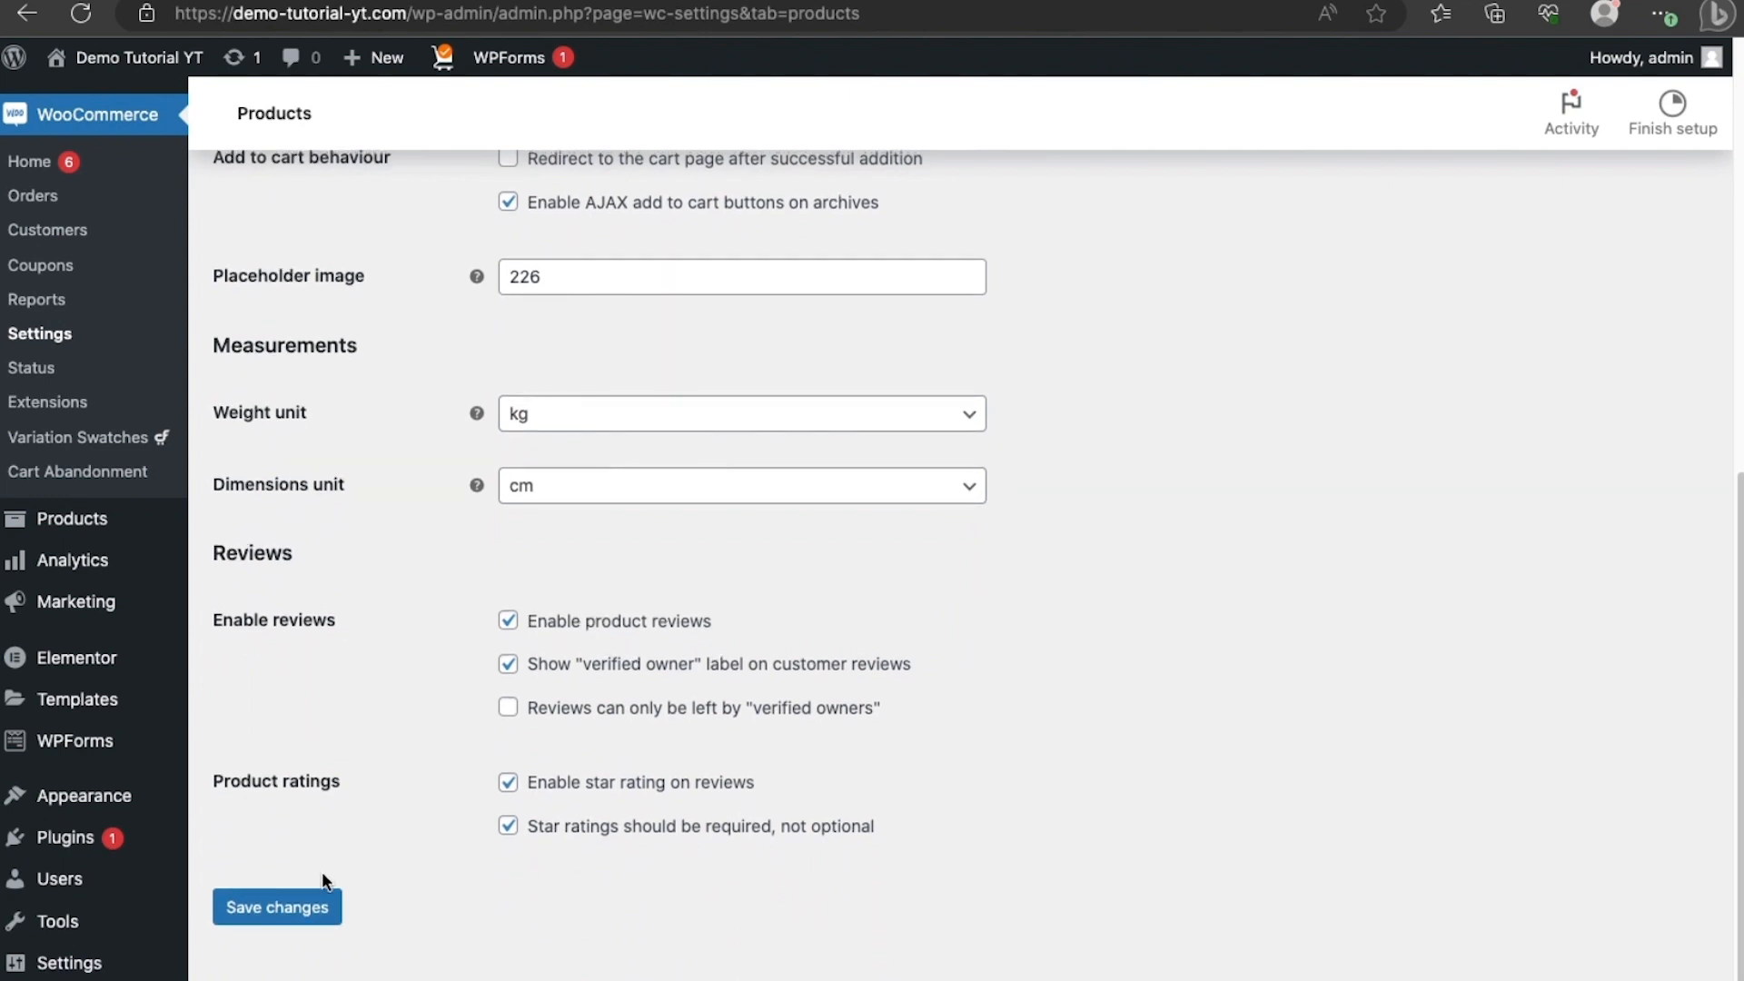
click(291, 908)
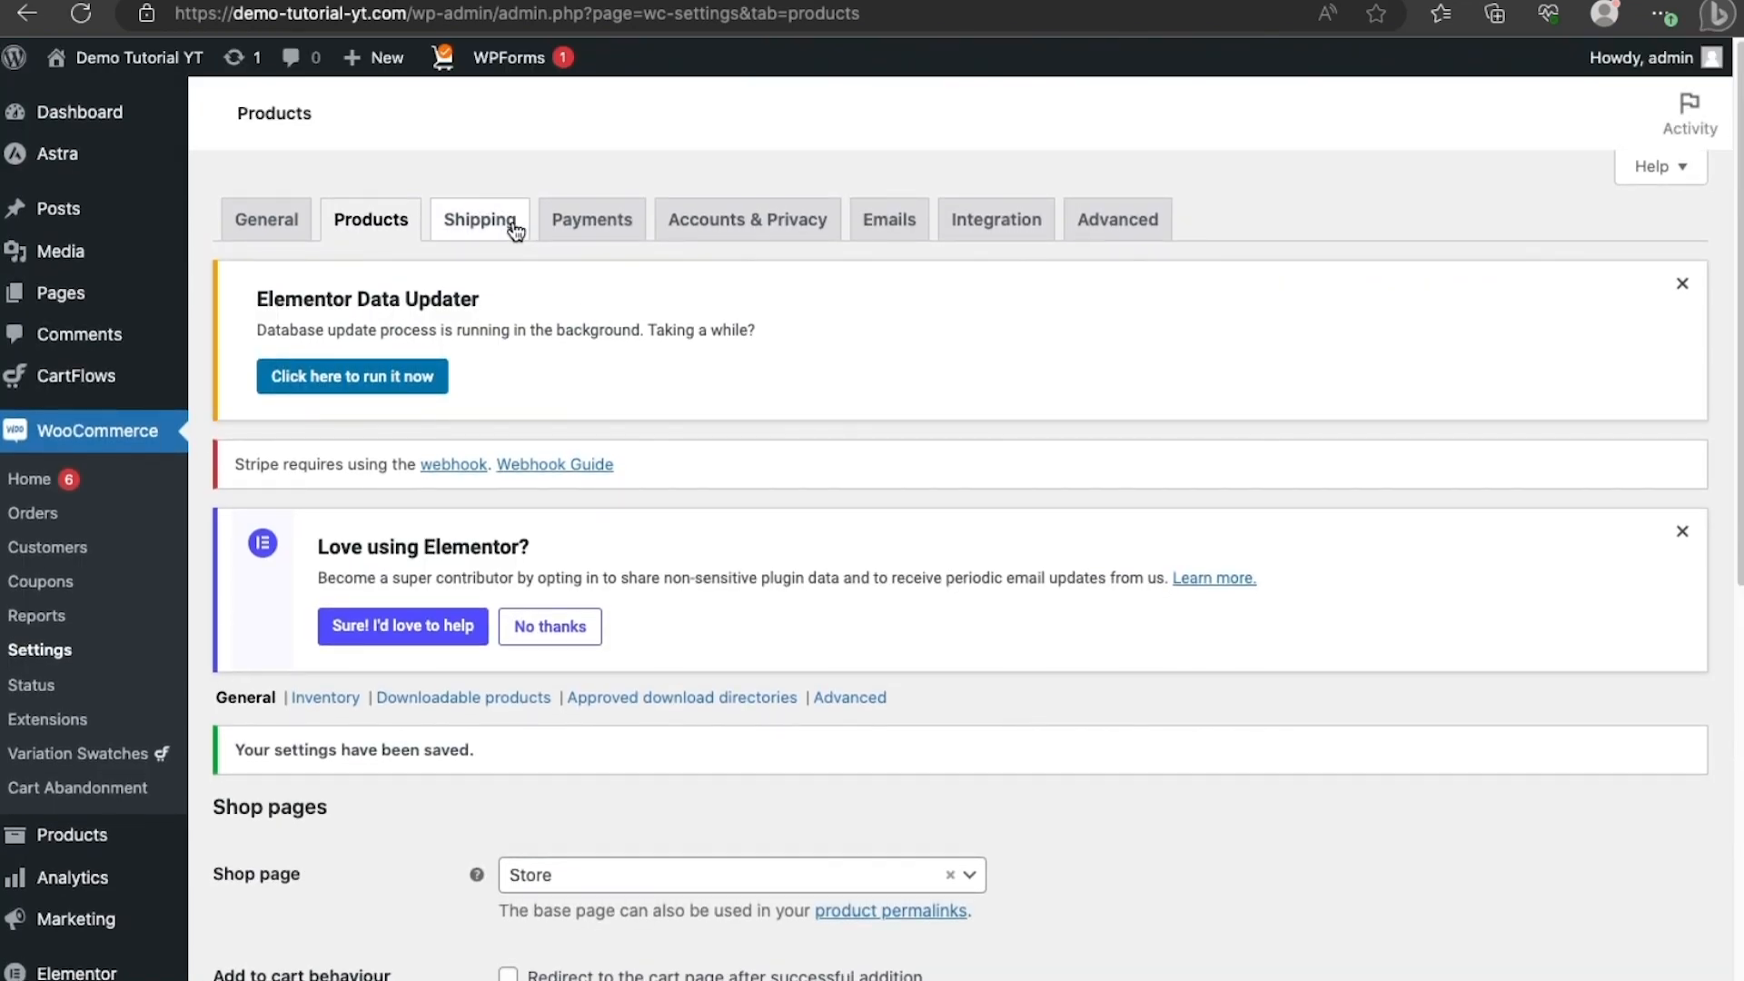
Open the shipping settings and examine the shipping zones section.
click(515, 232)
scroll(630, 583, down, 10)
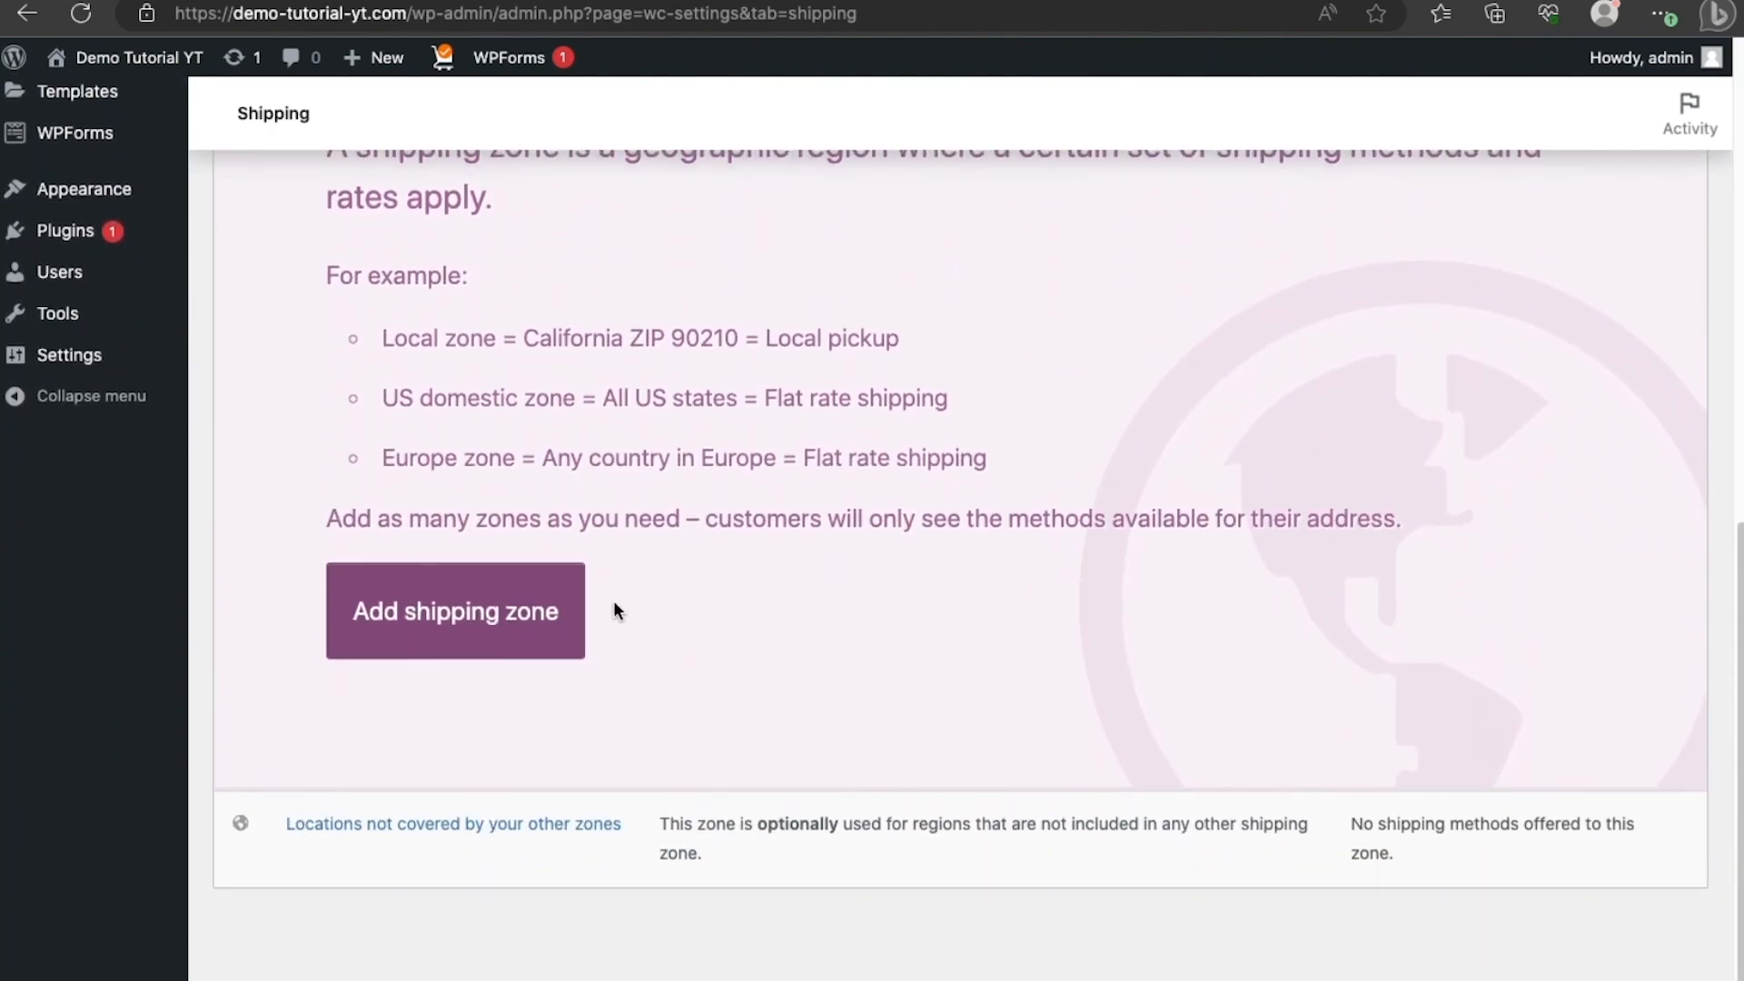
scroll(618, 581, up, 10)
scroll(665, 516, down, 2)
scroll(659, 512, up, 3)
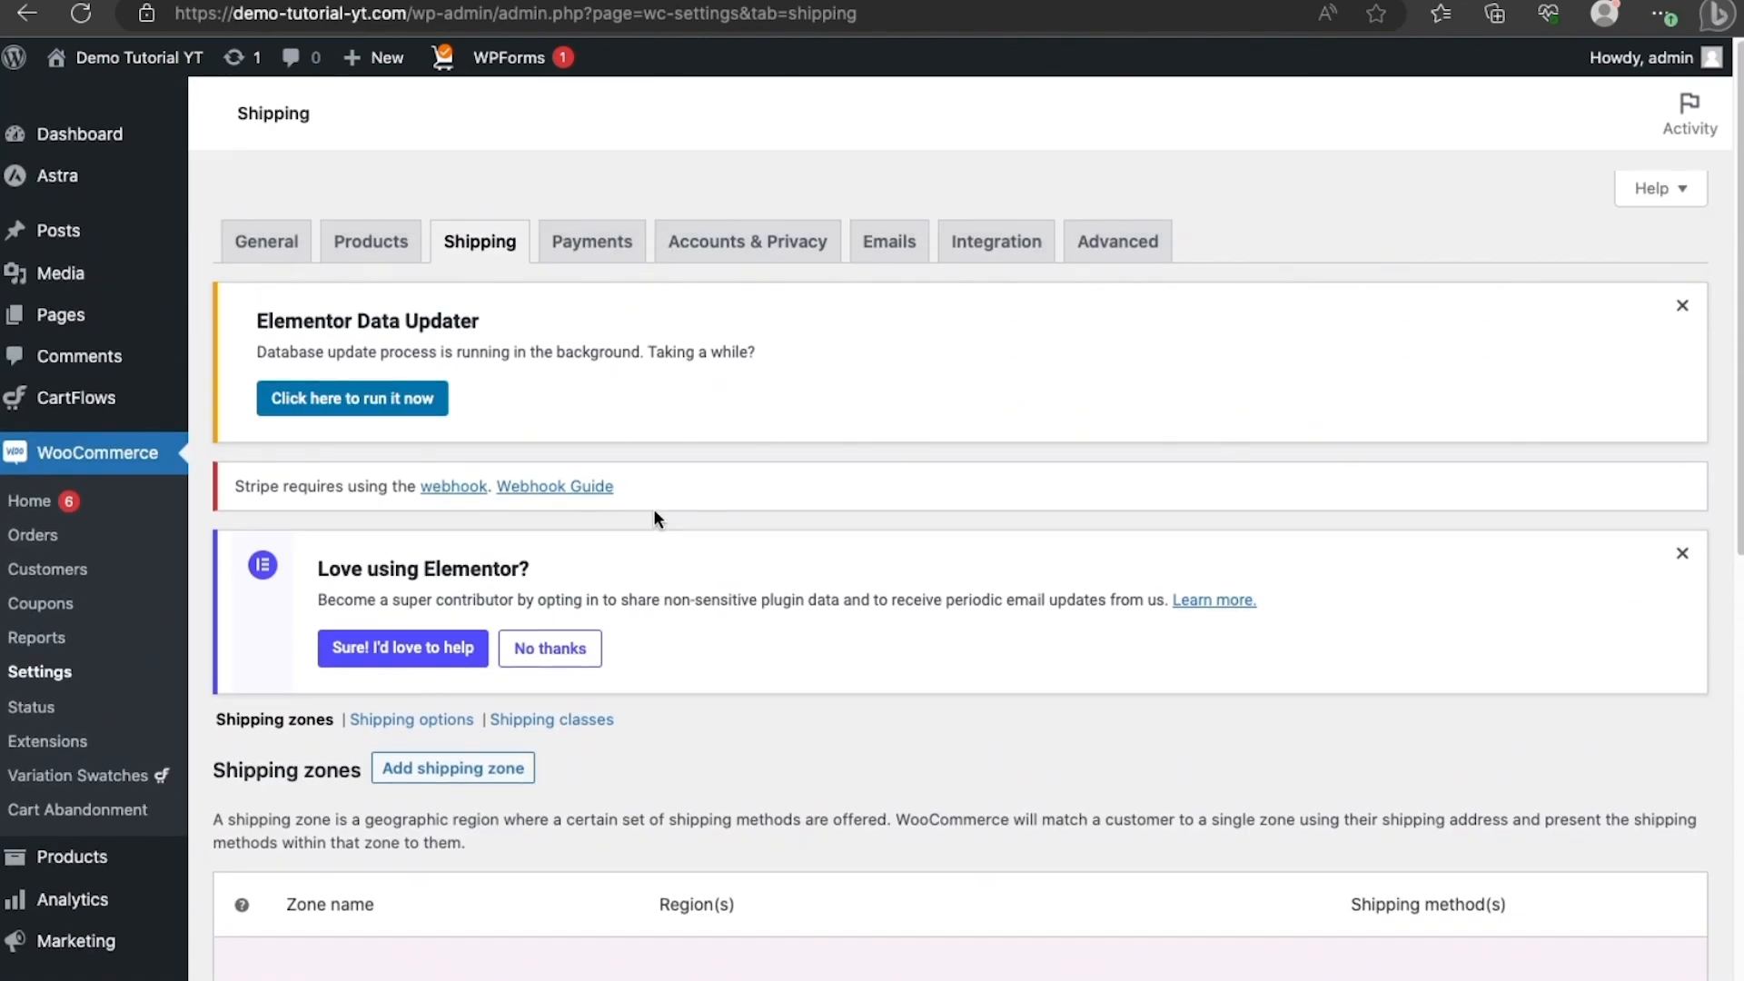
Open the payment settings and examine the available payment methods, from Stripe Card Processing down to Cash on delivery.
click(592, 218)
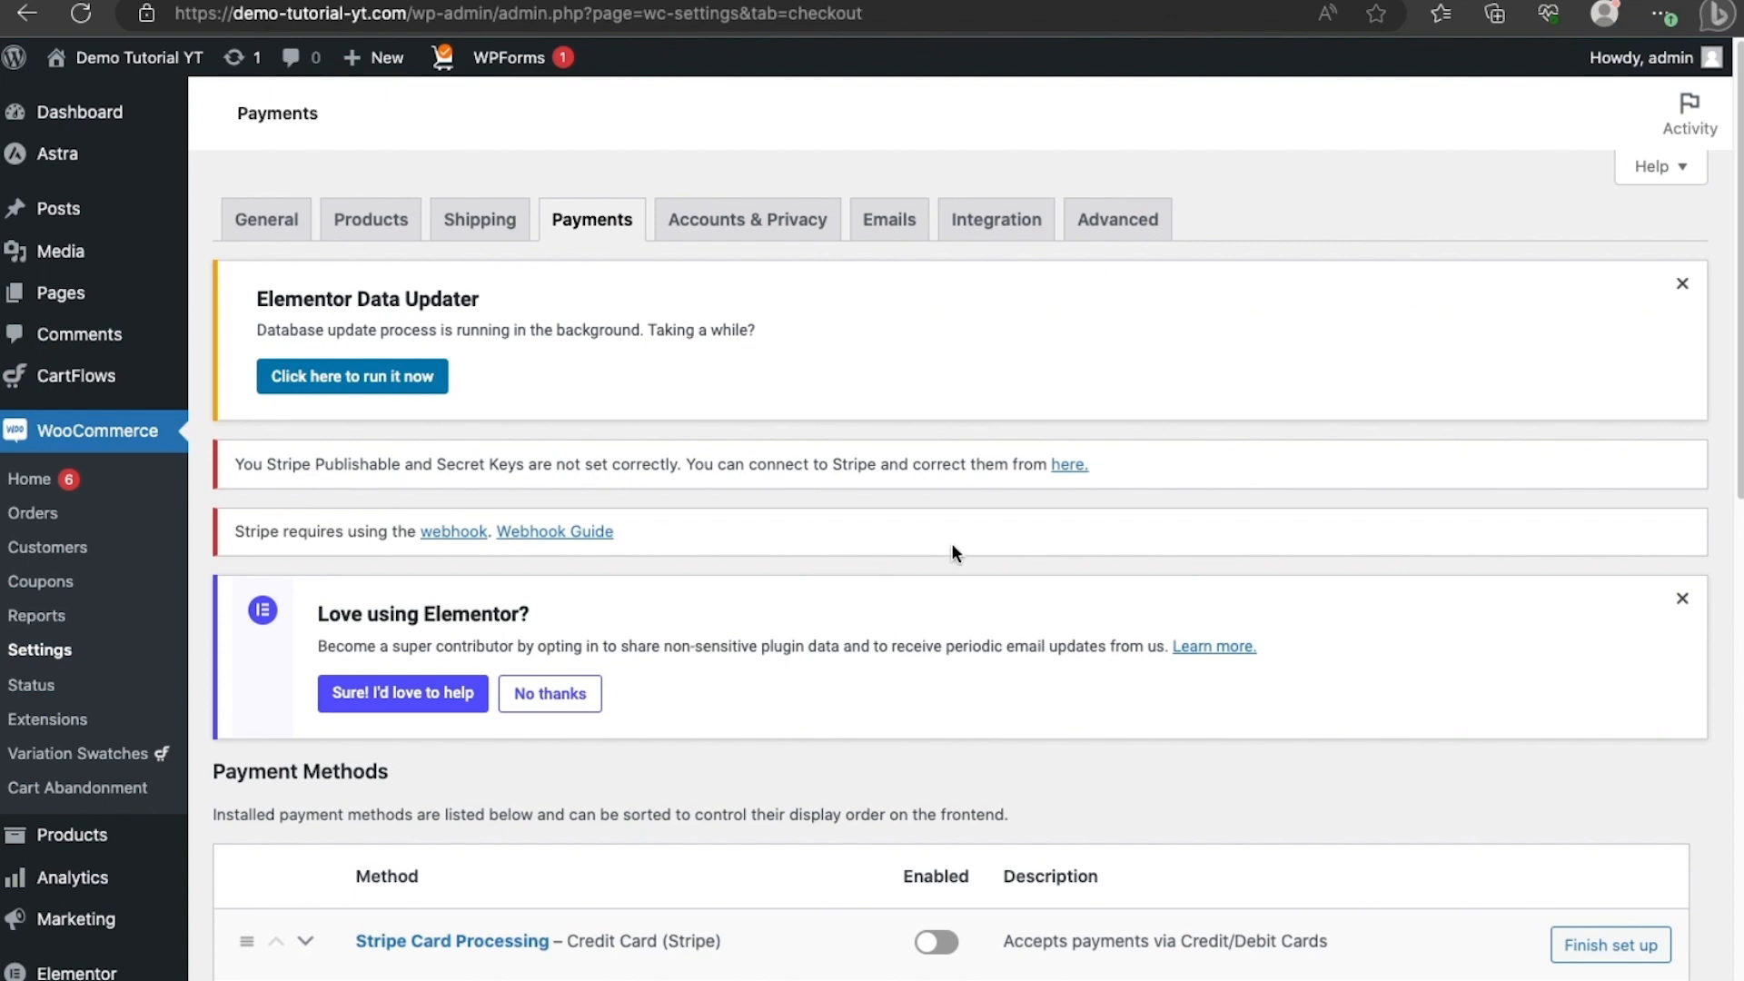
scroll(951, 552, down, 7)
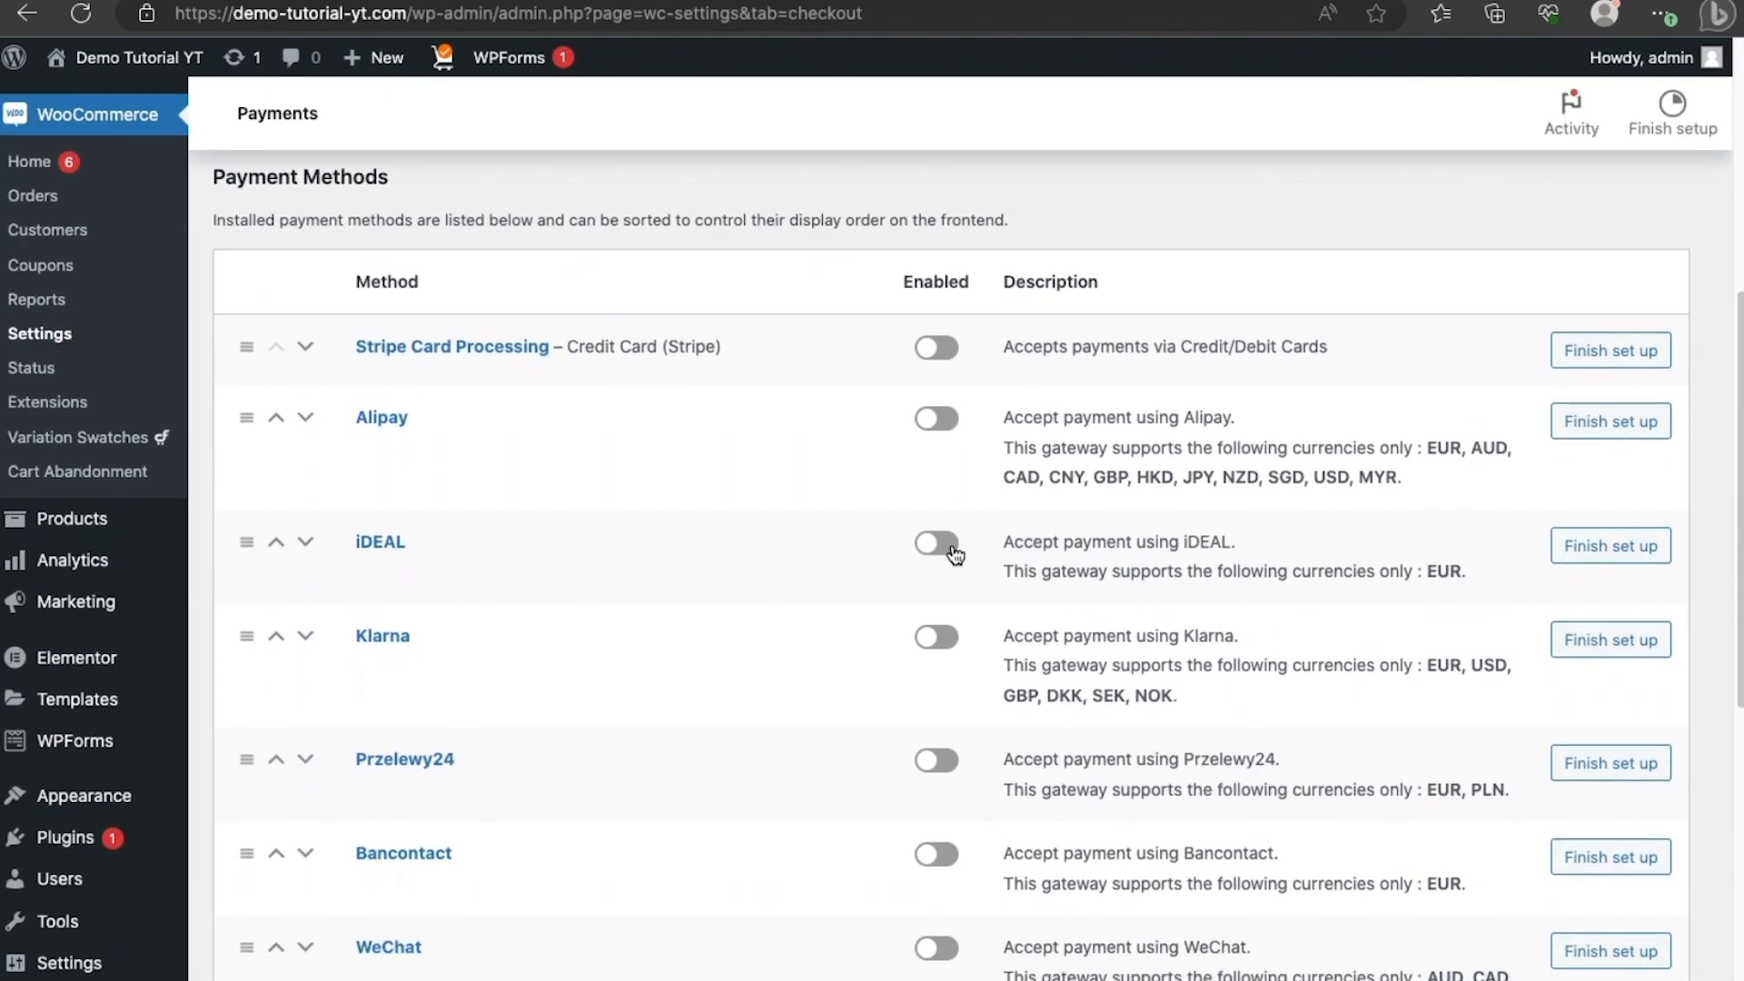
scroll(755, 576, down, 2)
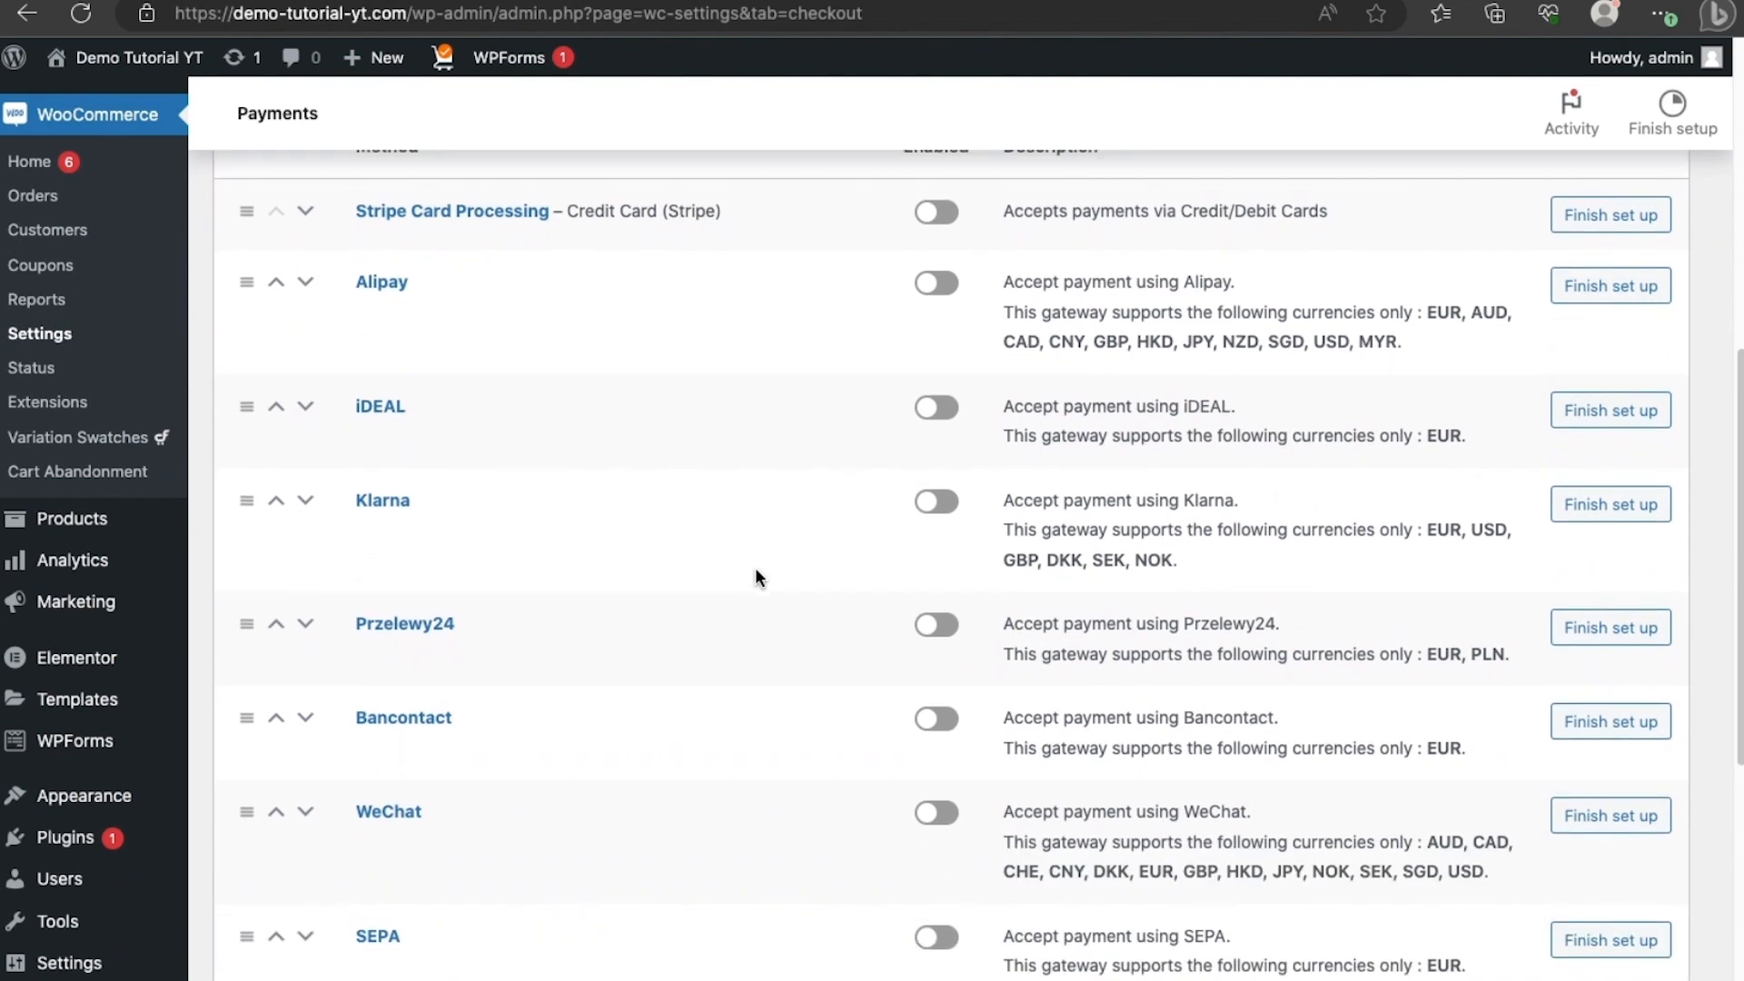
scroll(755, 578, up, 2)
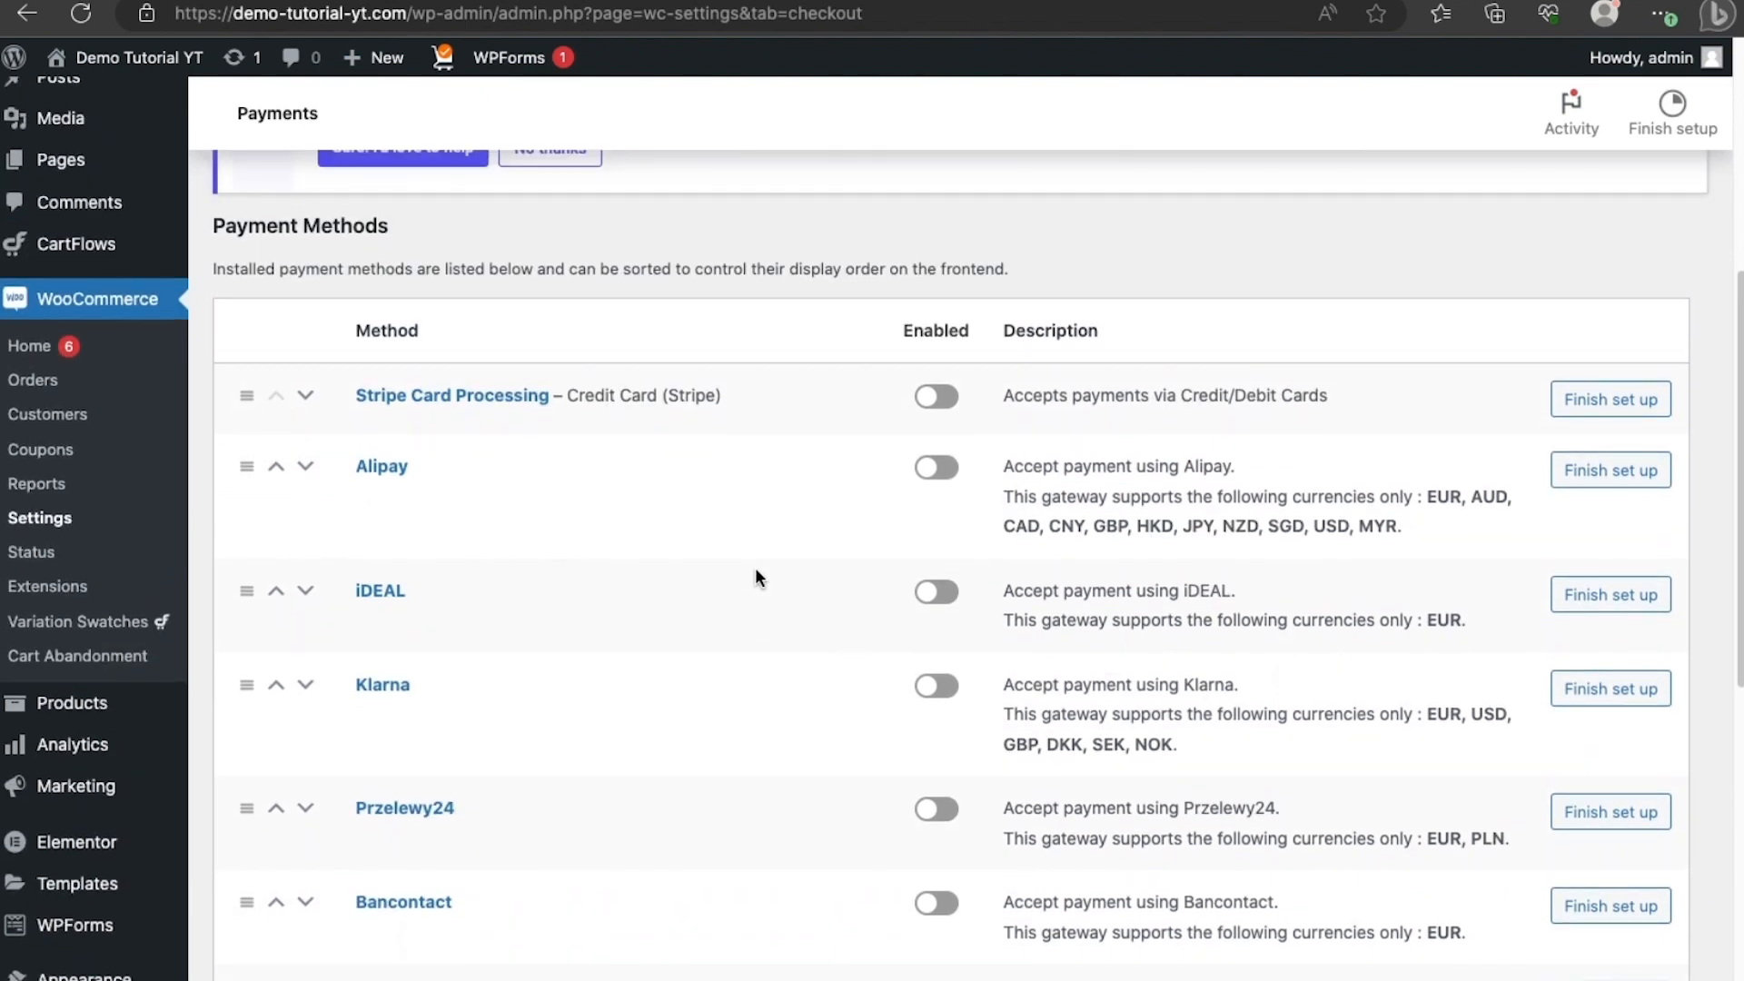
scroll(755, 577, down, 1)
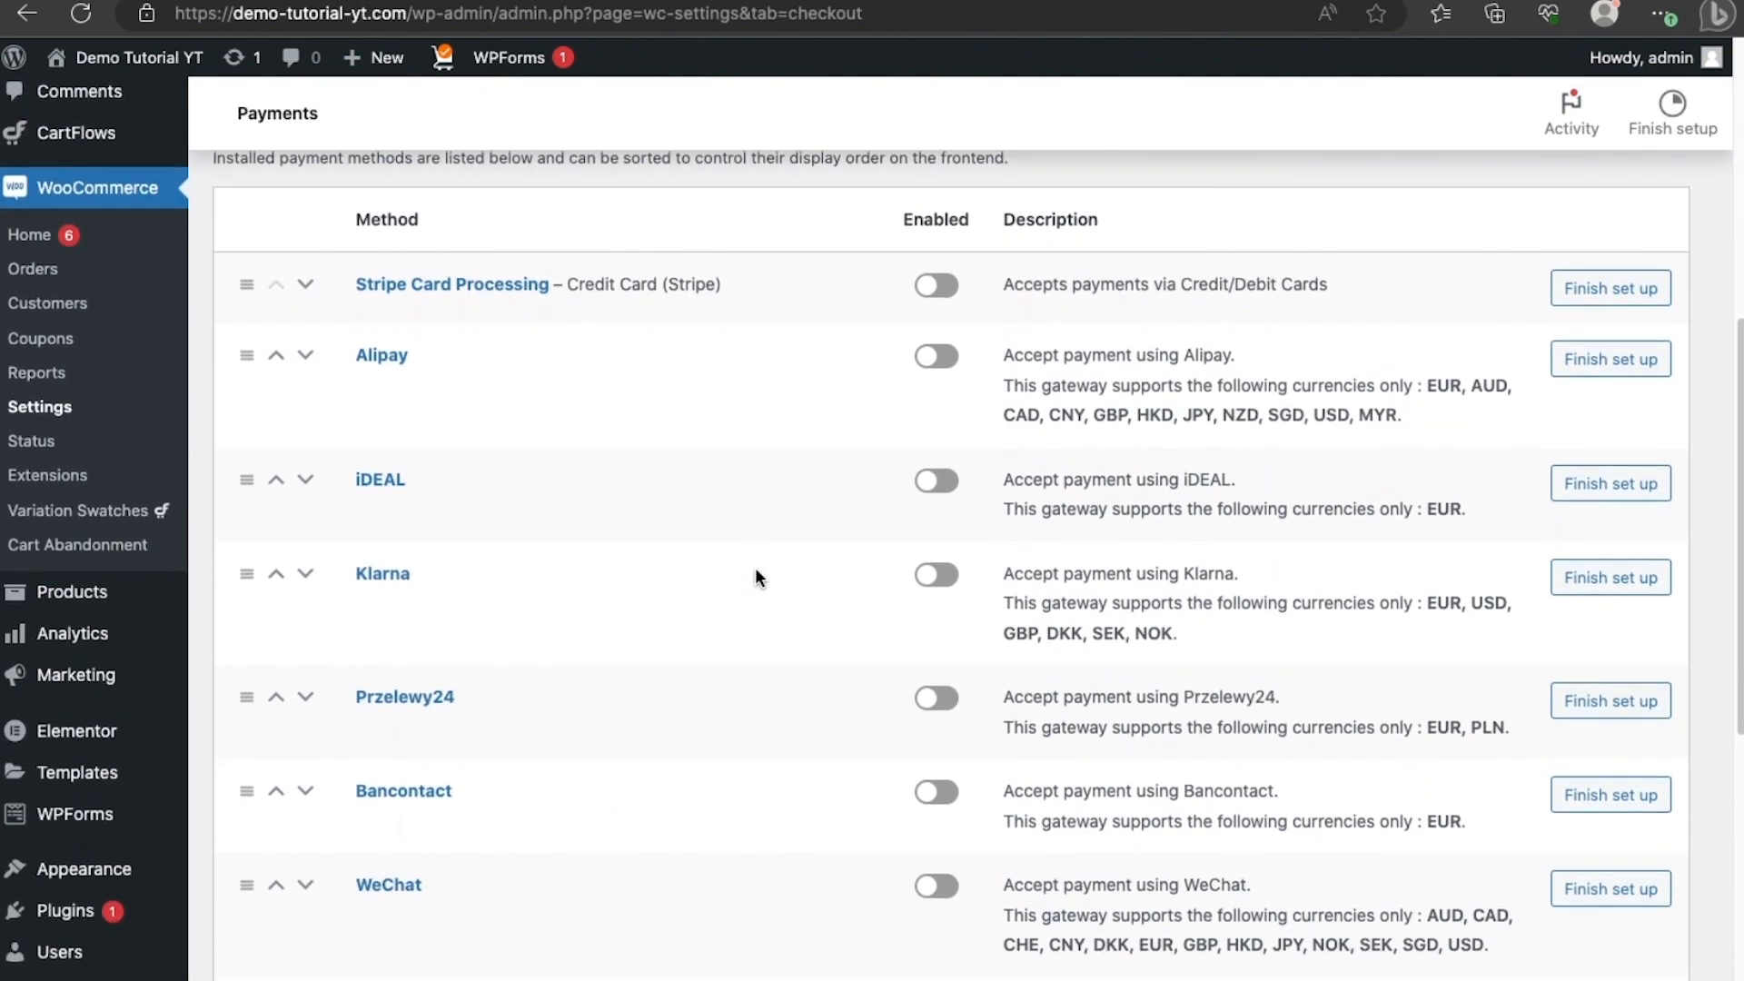
scroll(757, 575, down, 3)
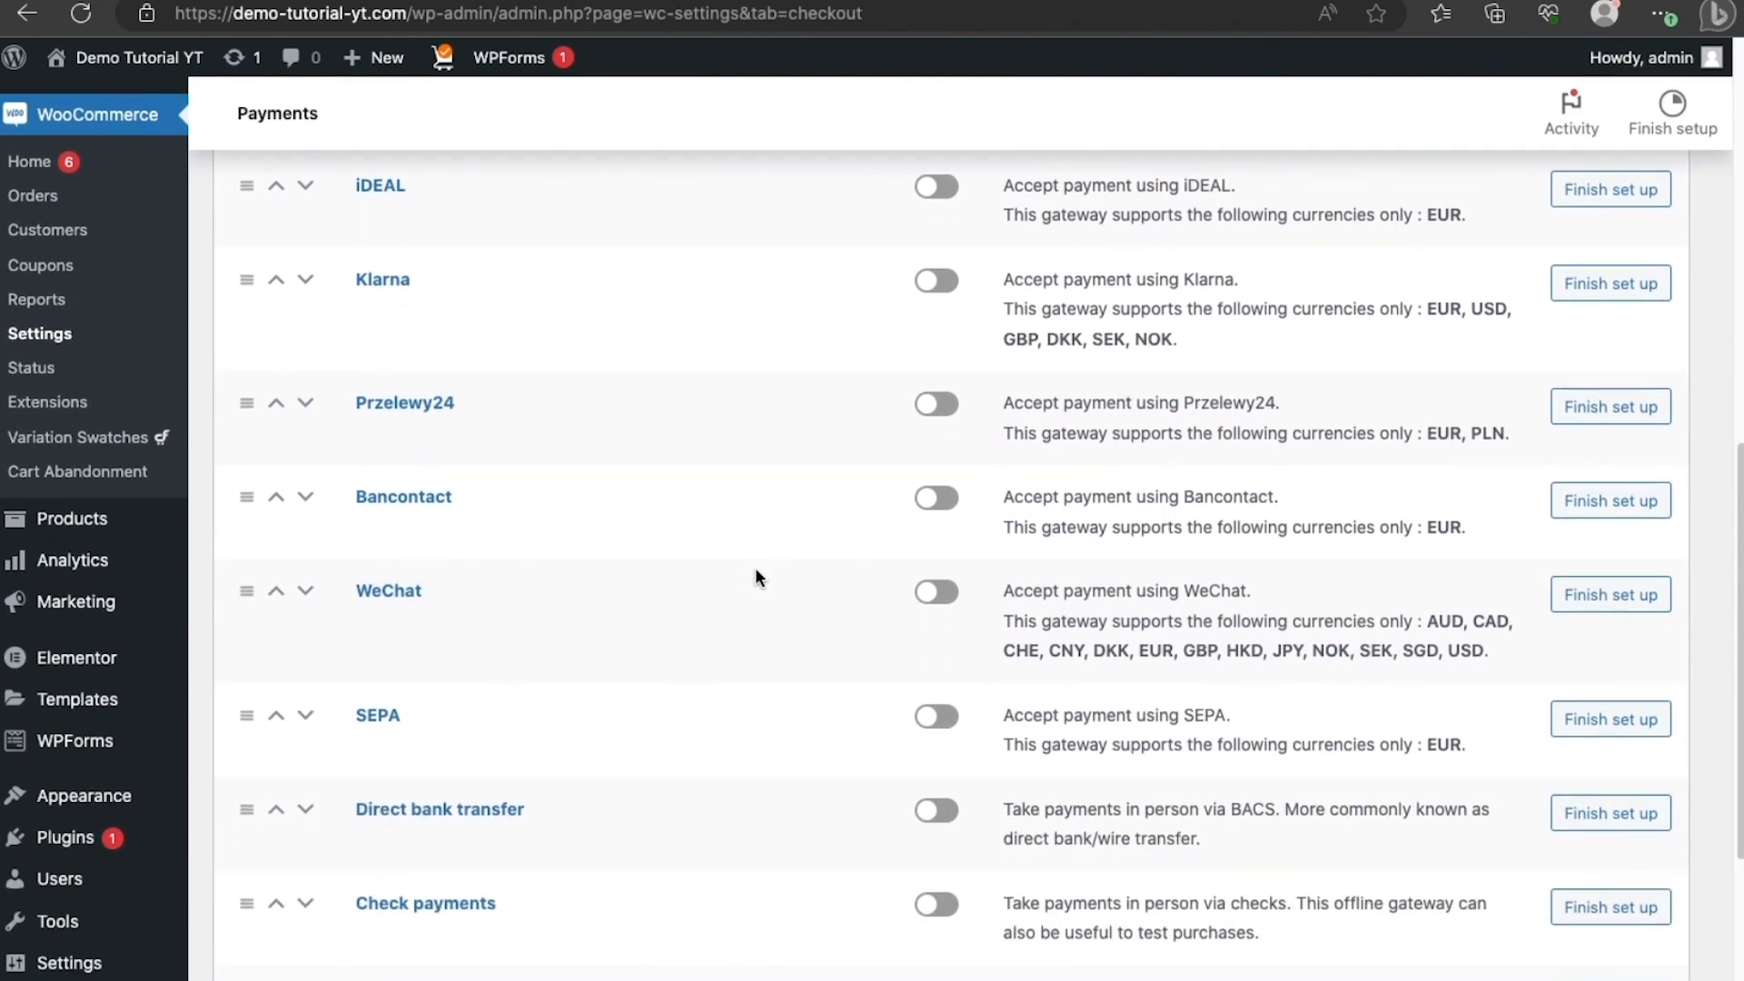
scroll(755, 578, up, 4)
scroll(493, 517, down, 2)
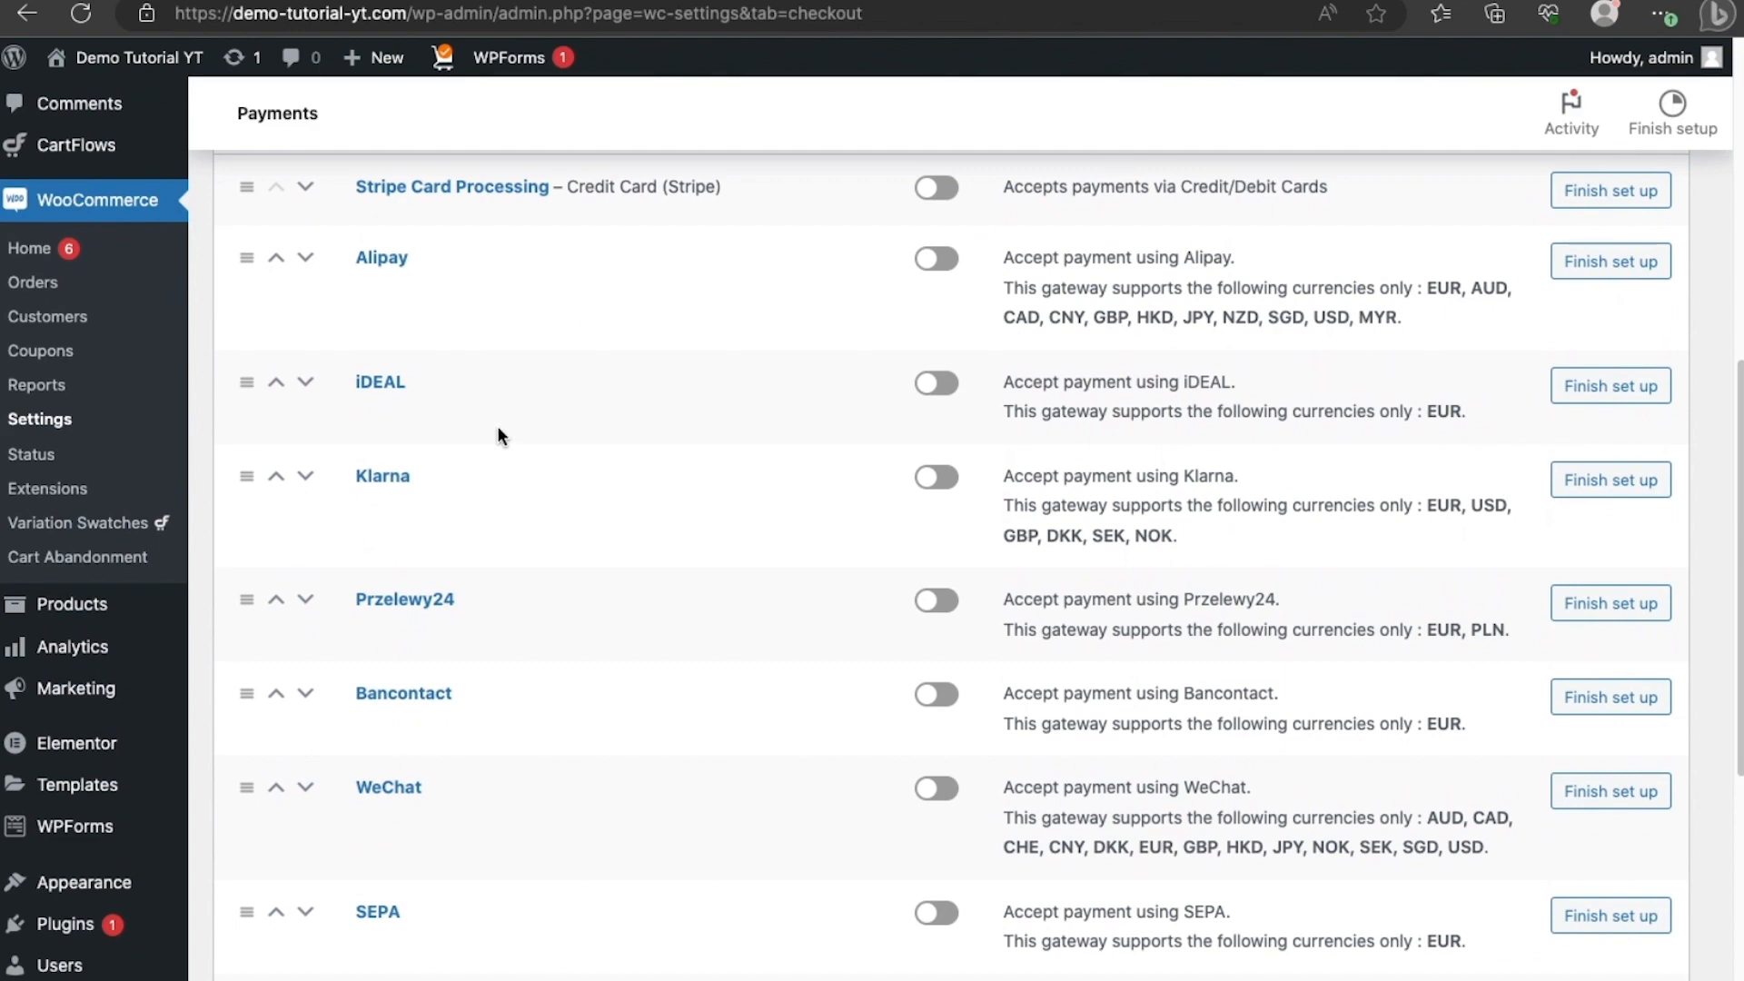
scroll(498, 436, down, 5)
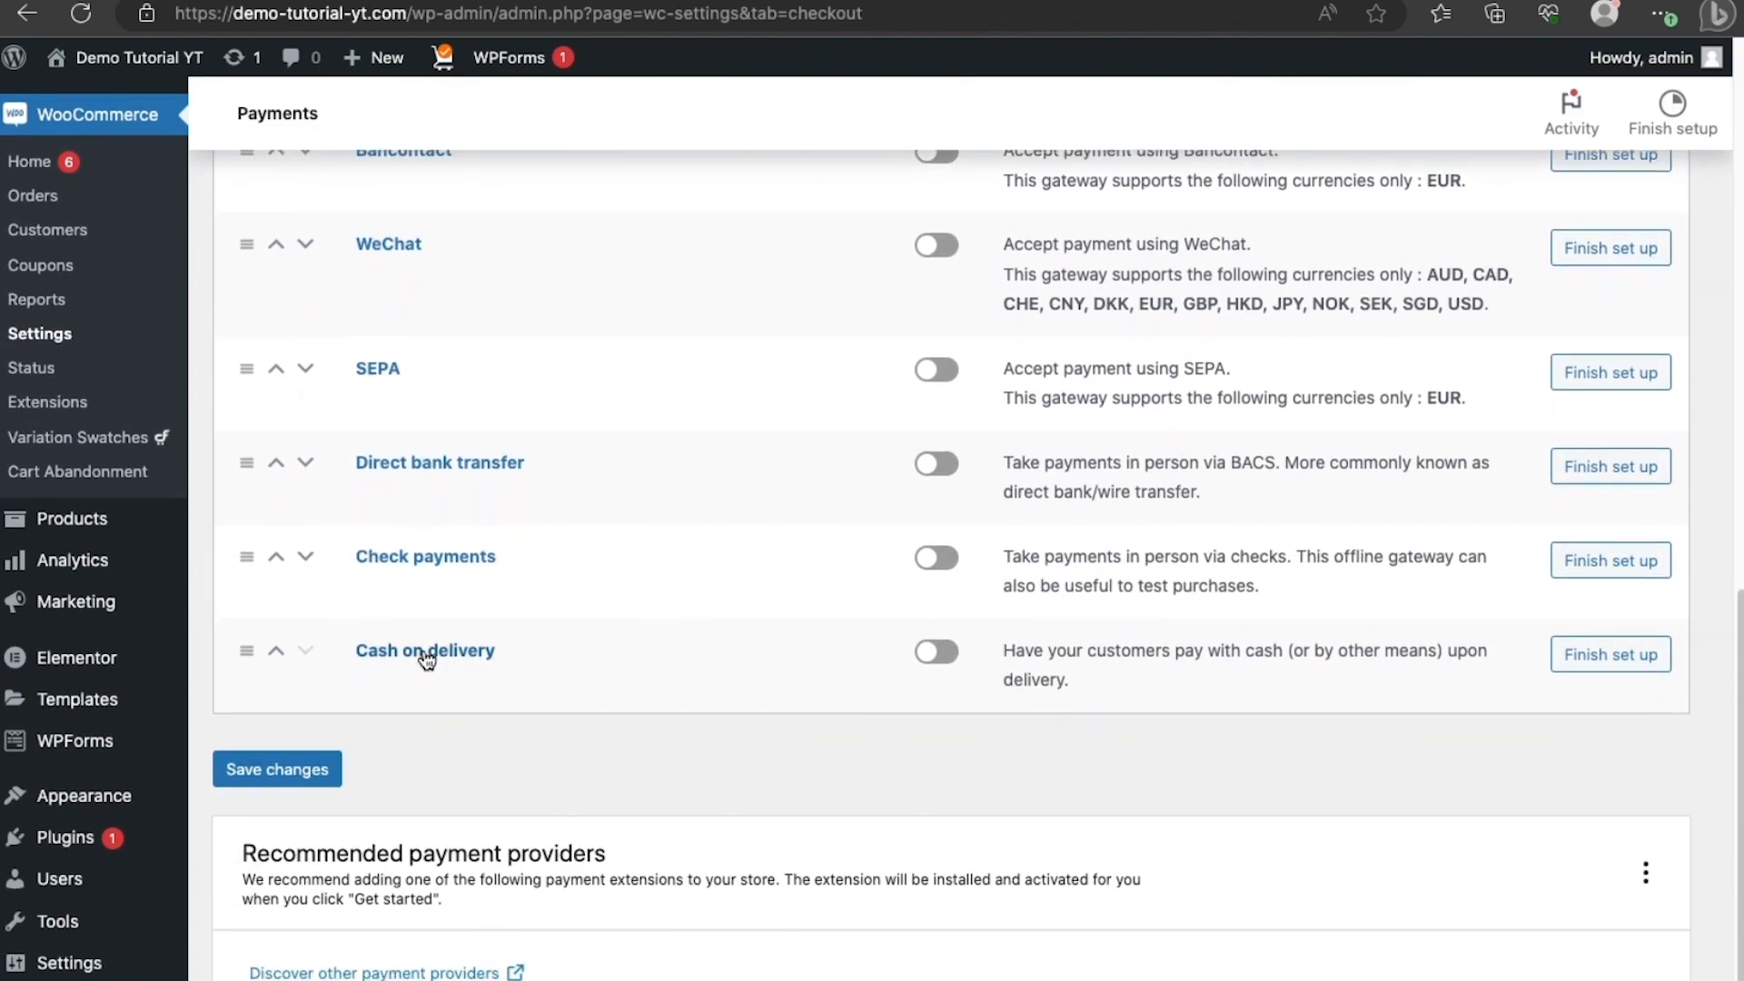
scroll(390, 530, up, 8)
scroll(391, 530, down, 8)
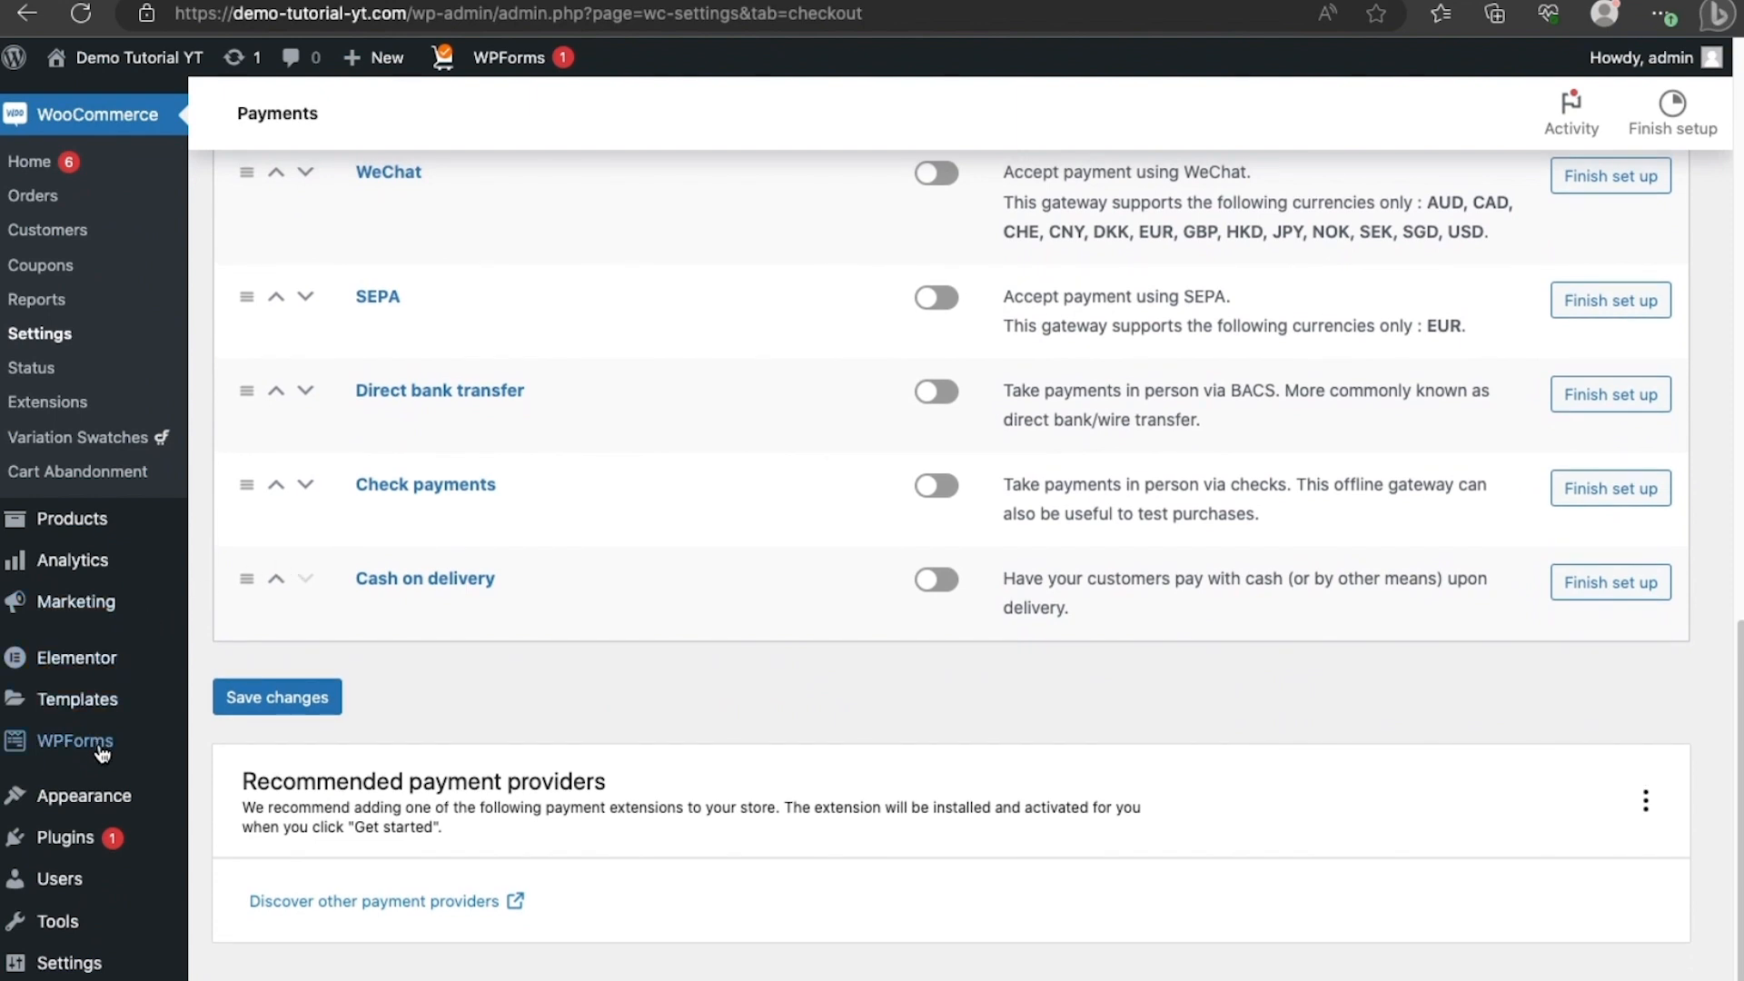
Search the new plugins for "paystack", and install and activate Paystack WooCommerce Payment Gateway.
mouse_move(116, 844)
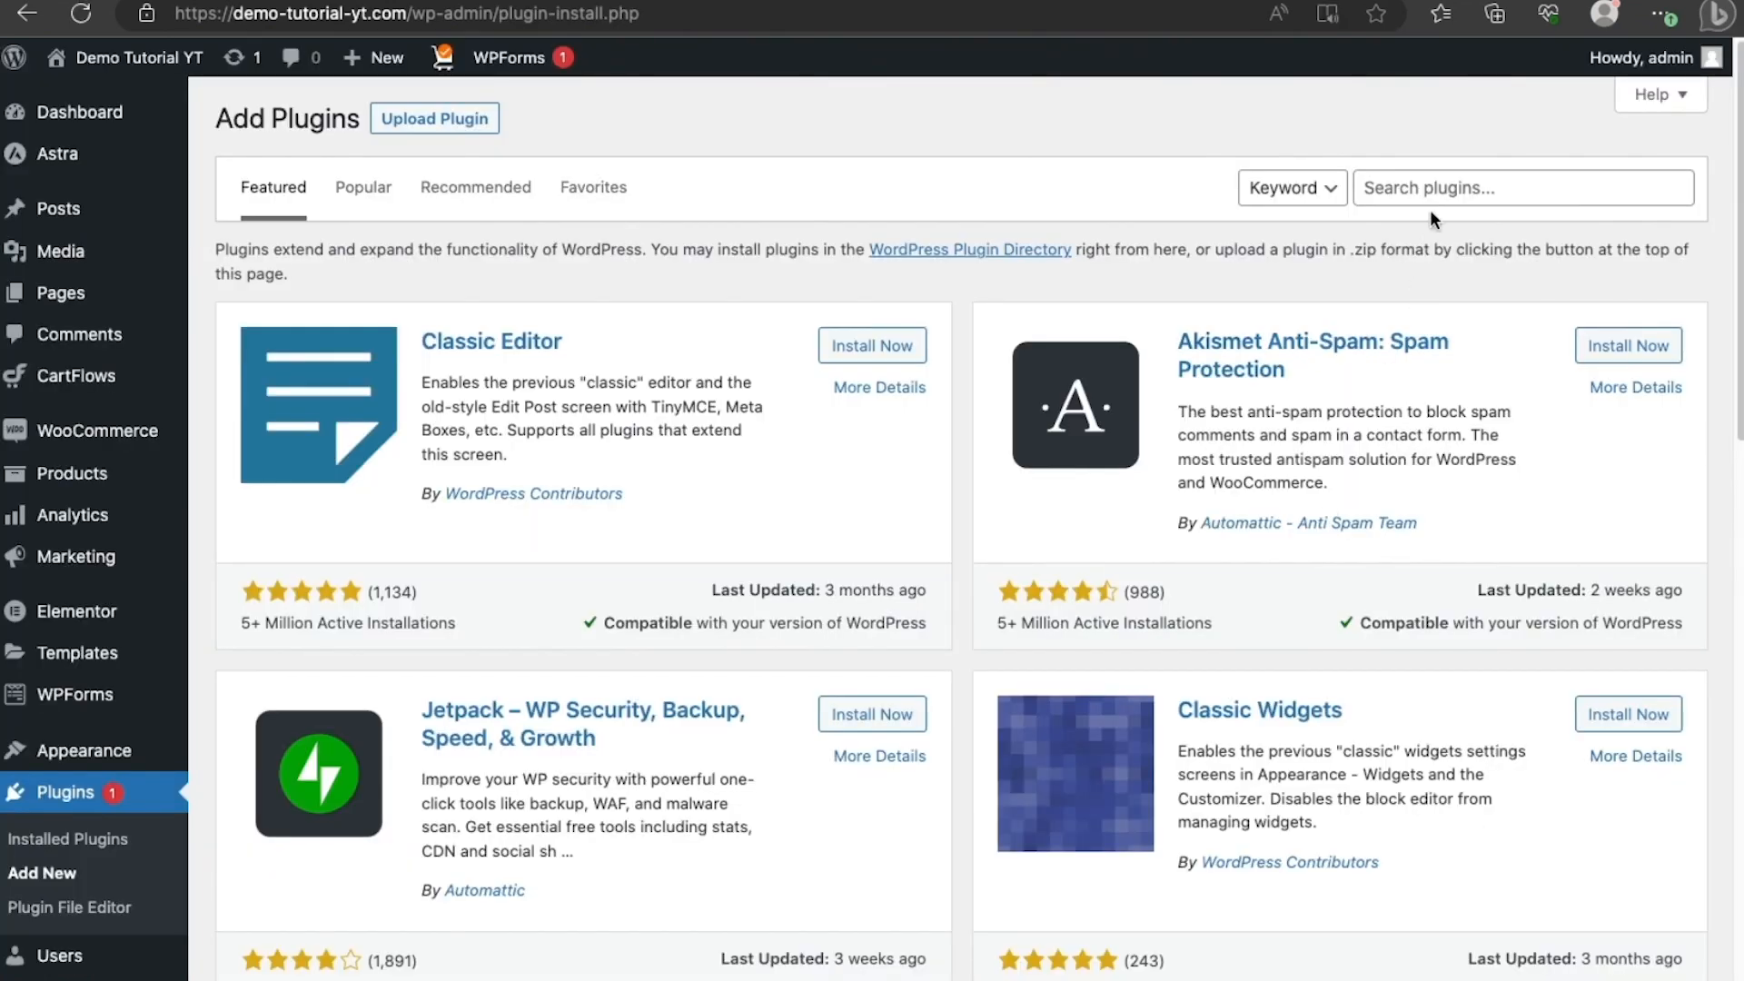
click(1431, 188)
text(p)
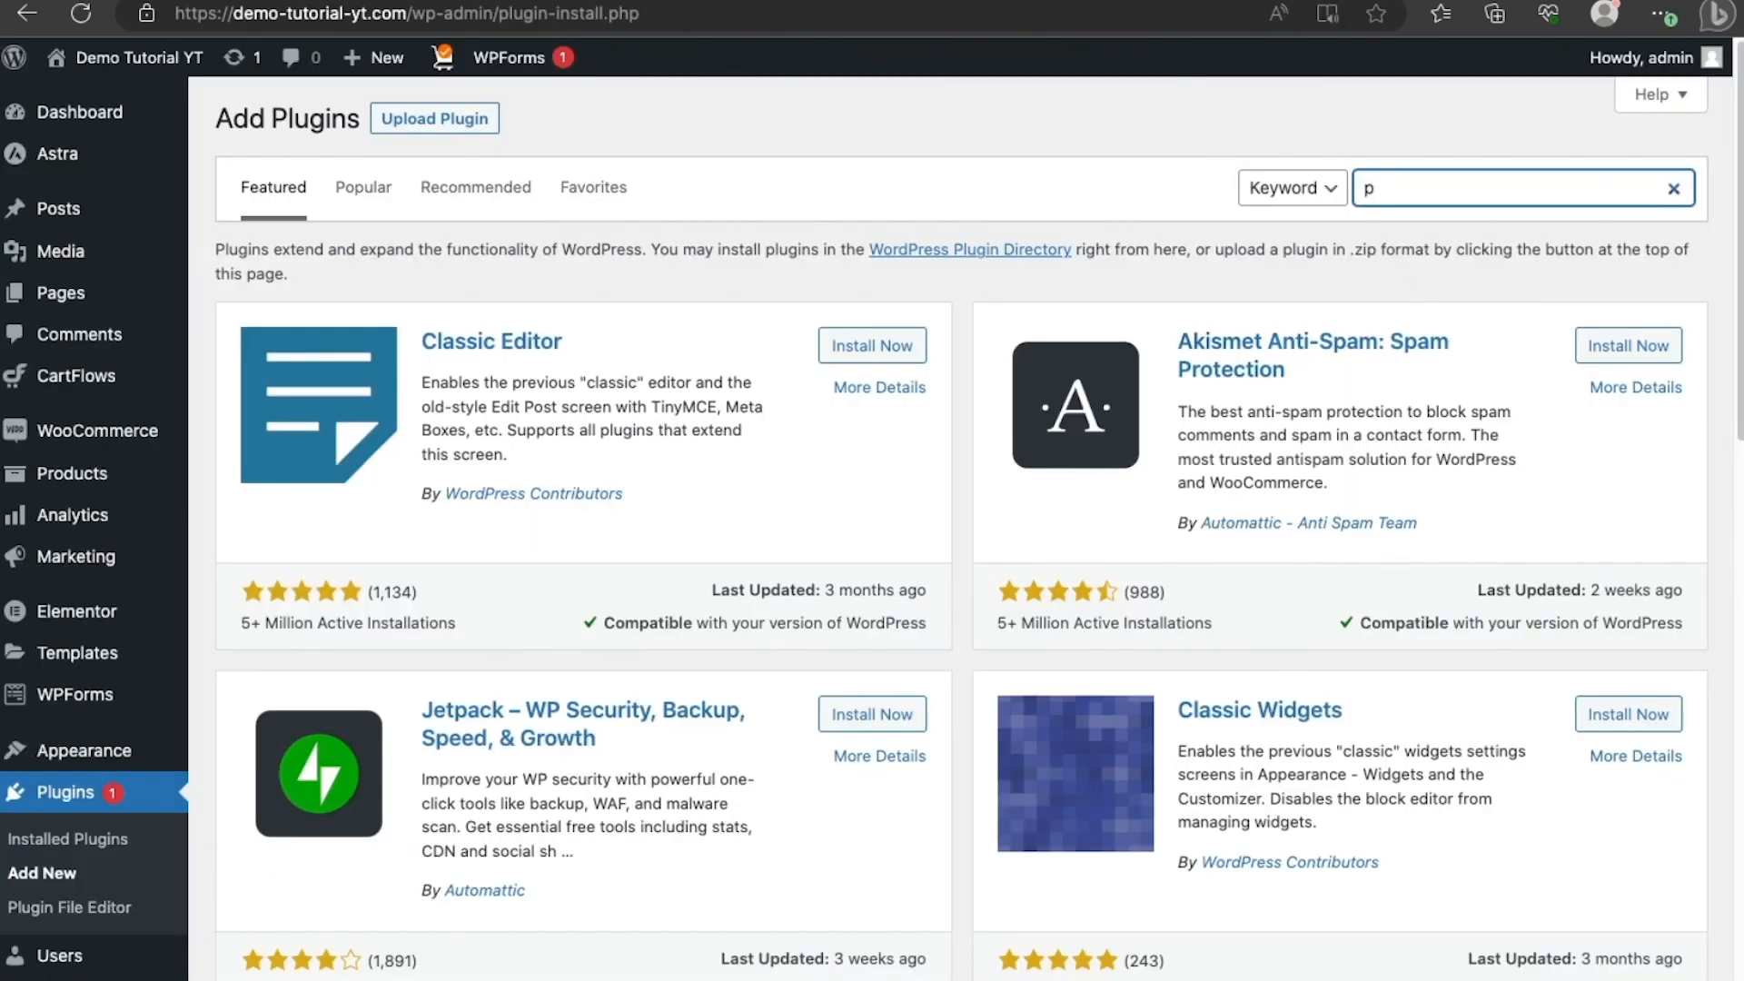
text(aystack)
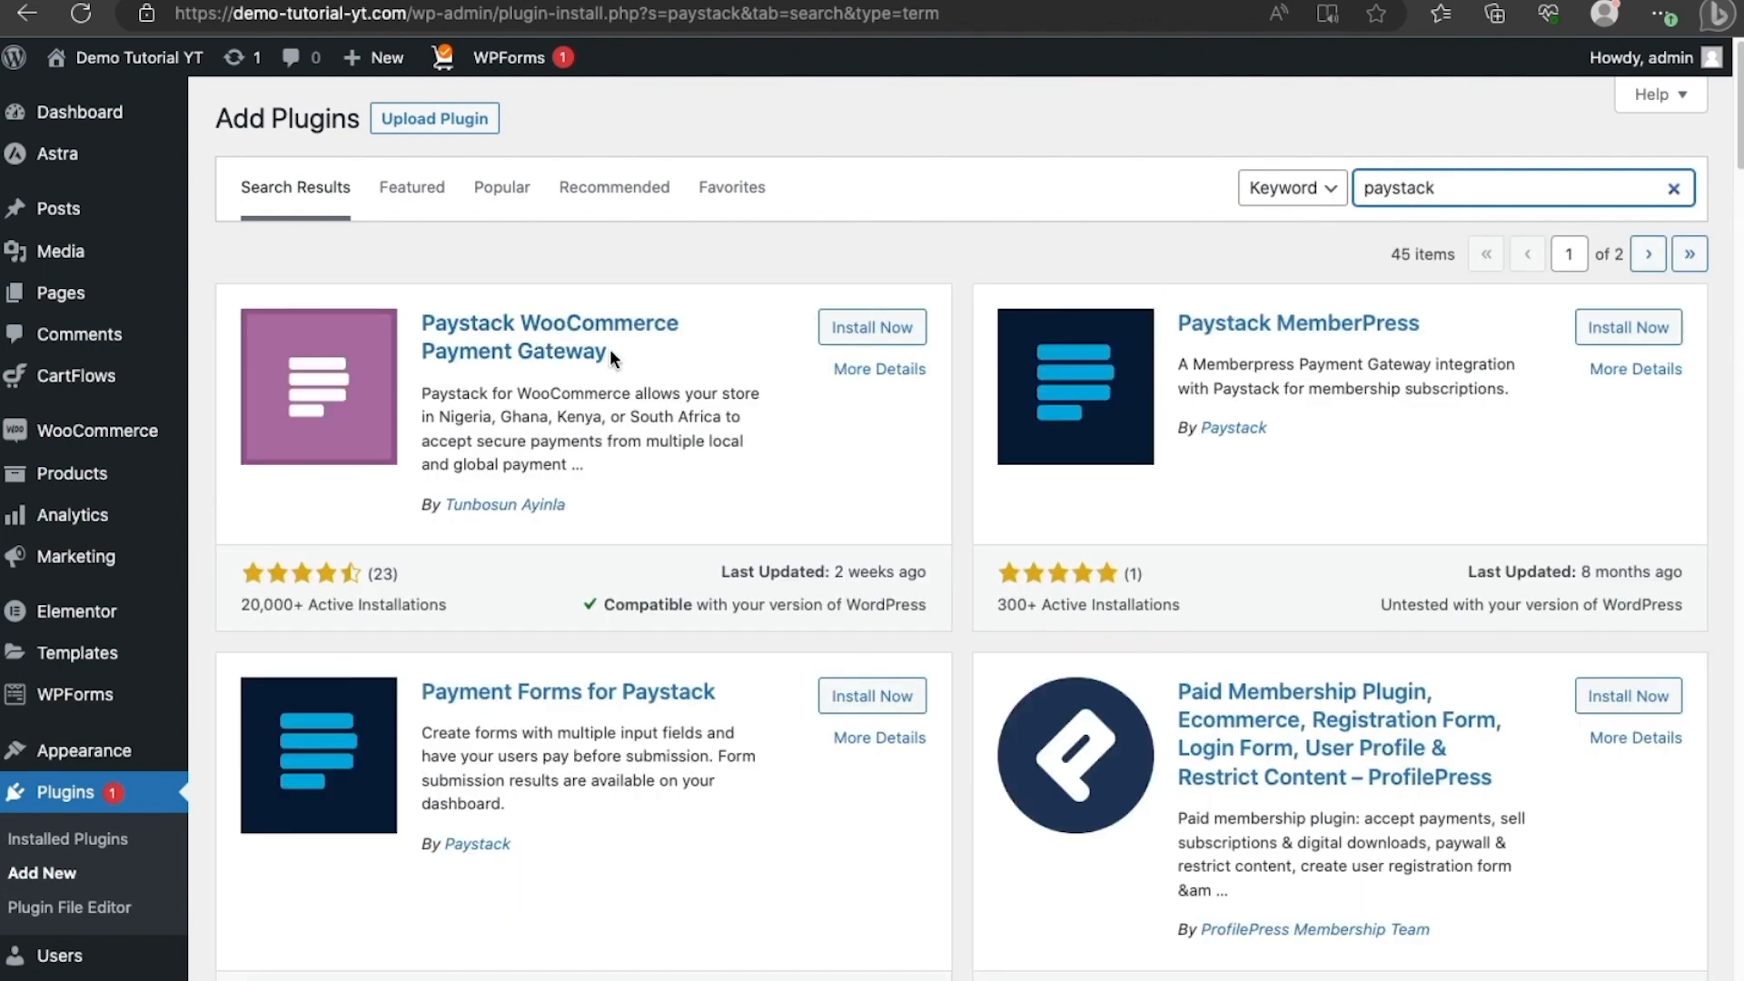
click(846, 333)
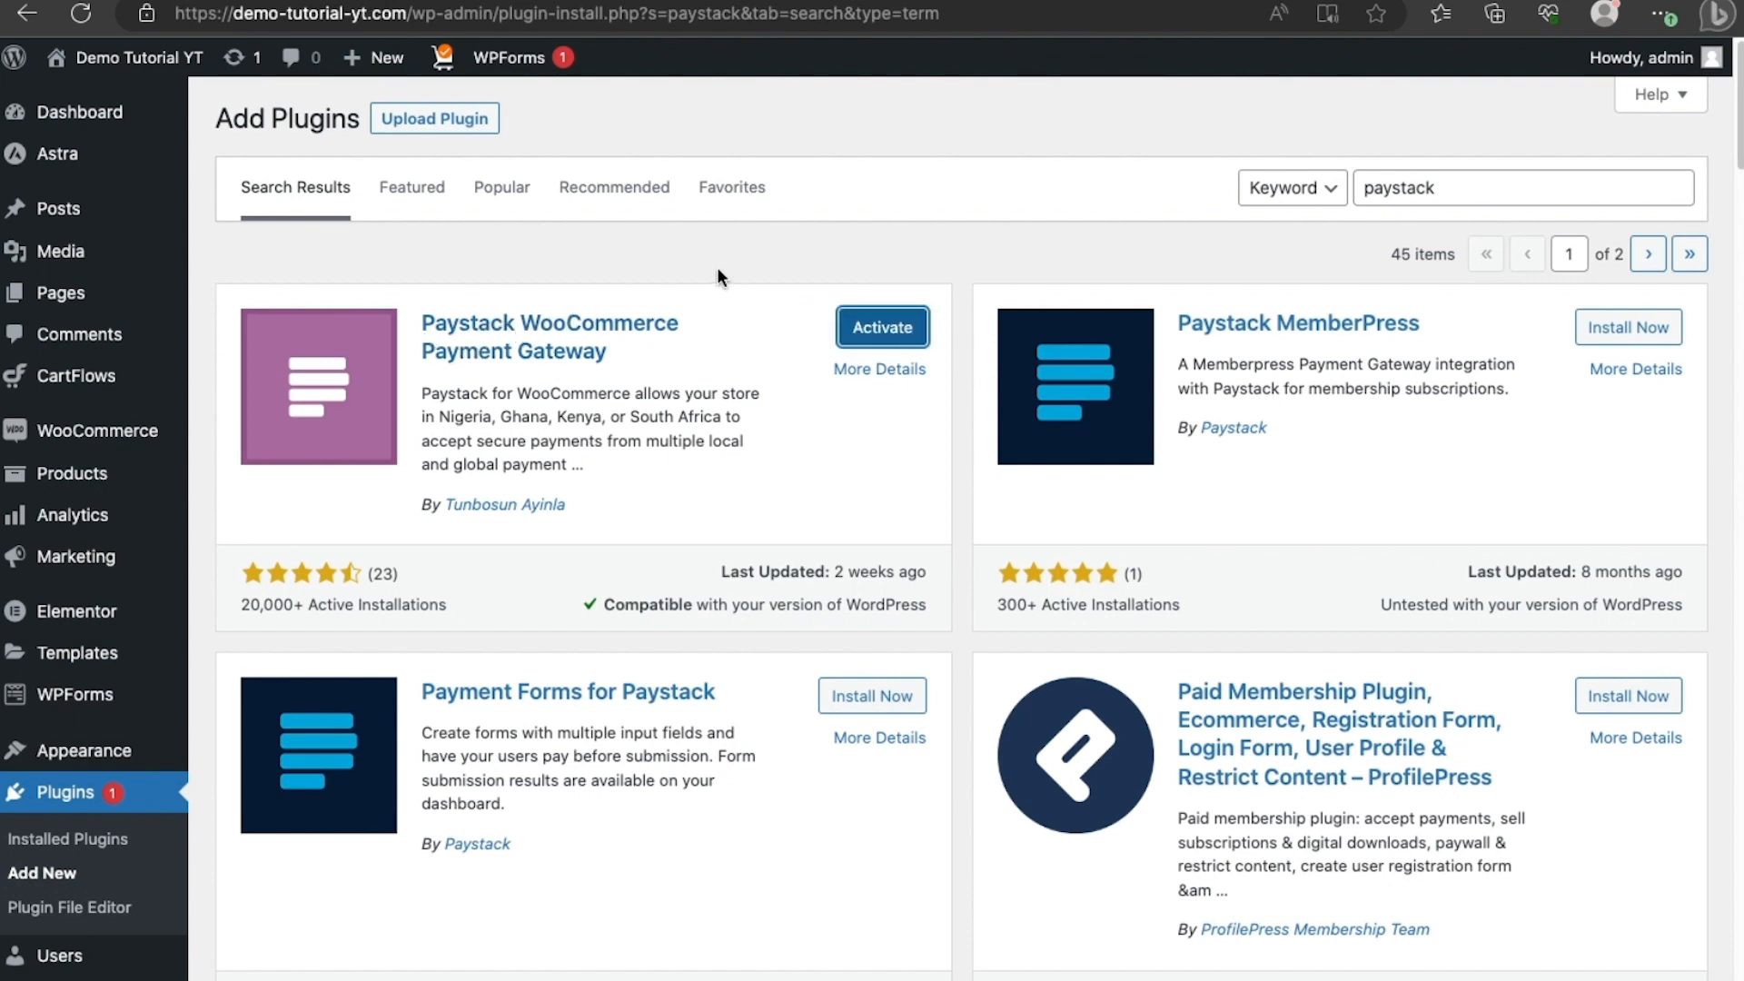
click(902, 331)
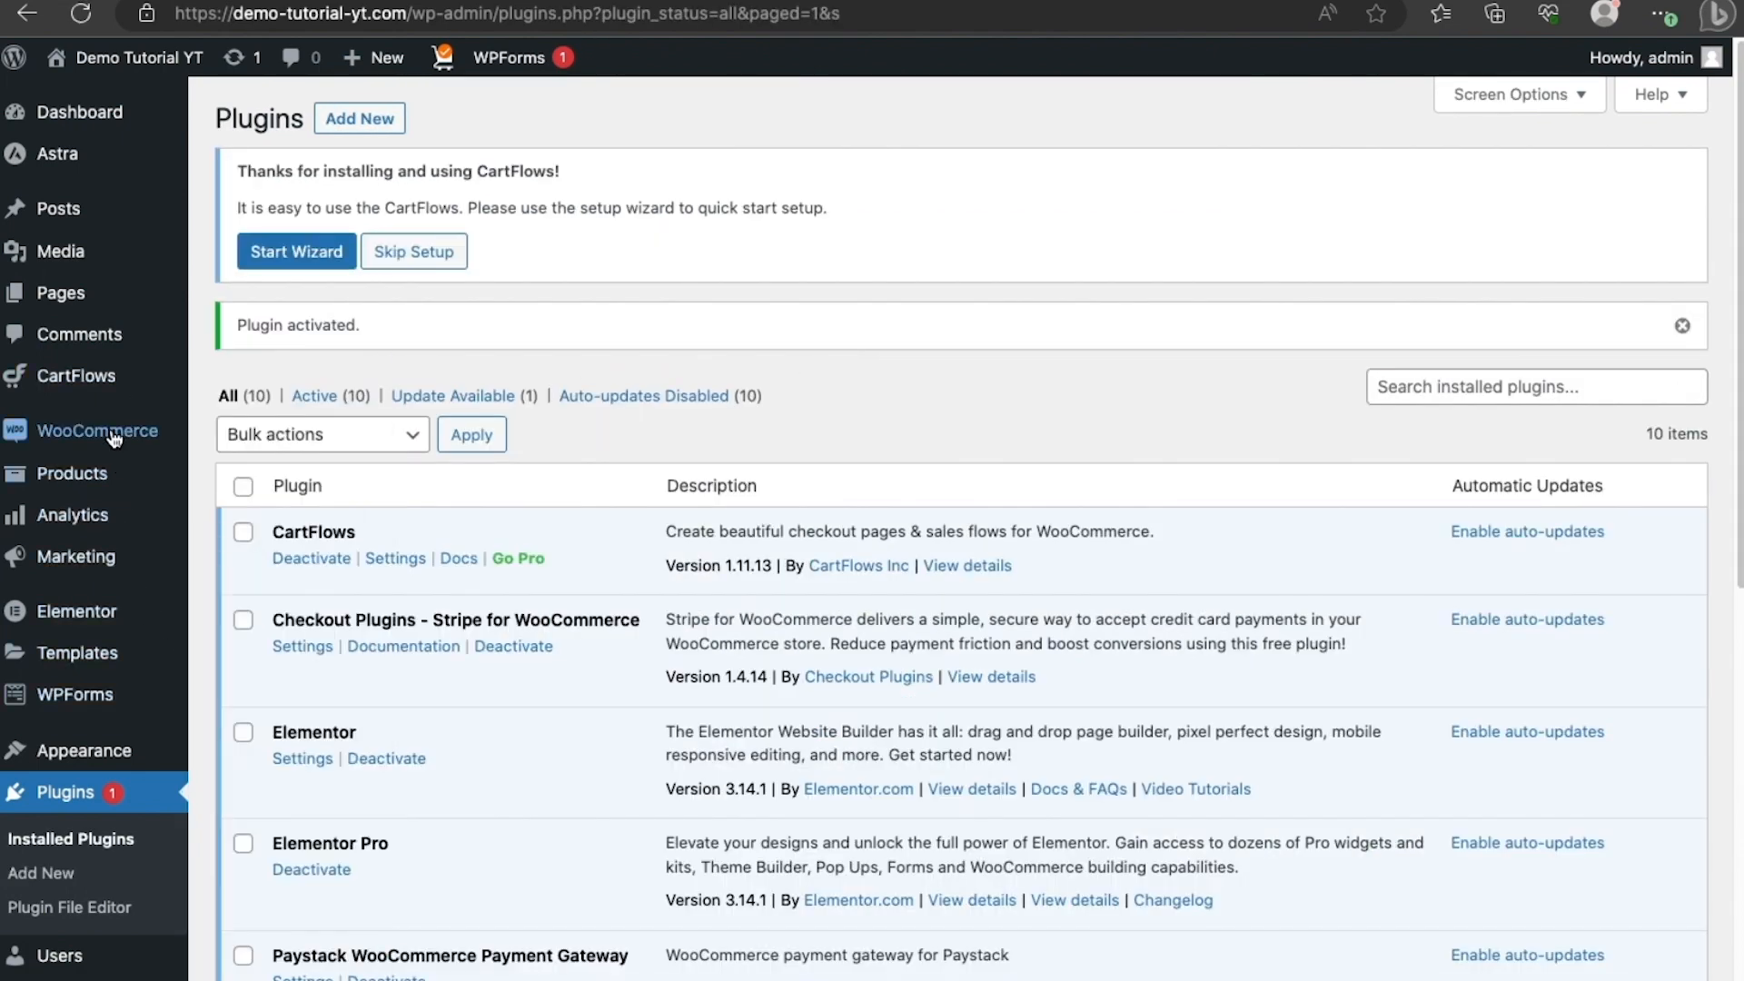
Return to the WooCommerce payment settings, enable the Paystack debit/credit card method and open its setup page.
mouse_move(113, 442)
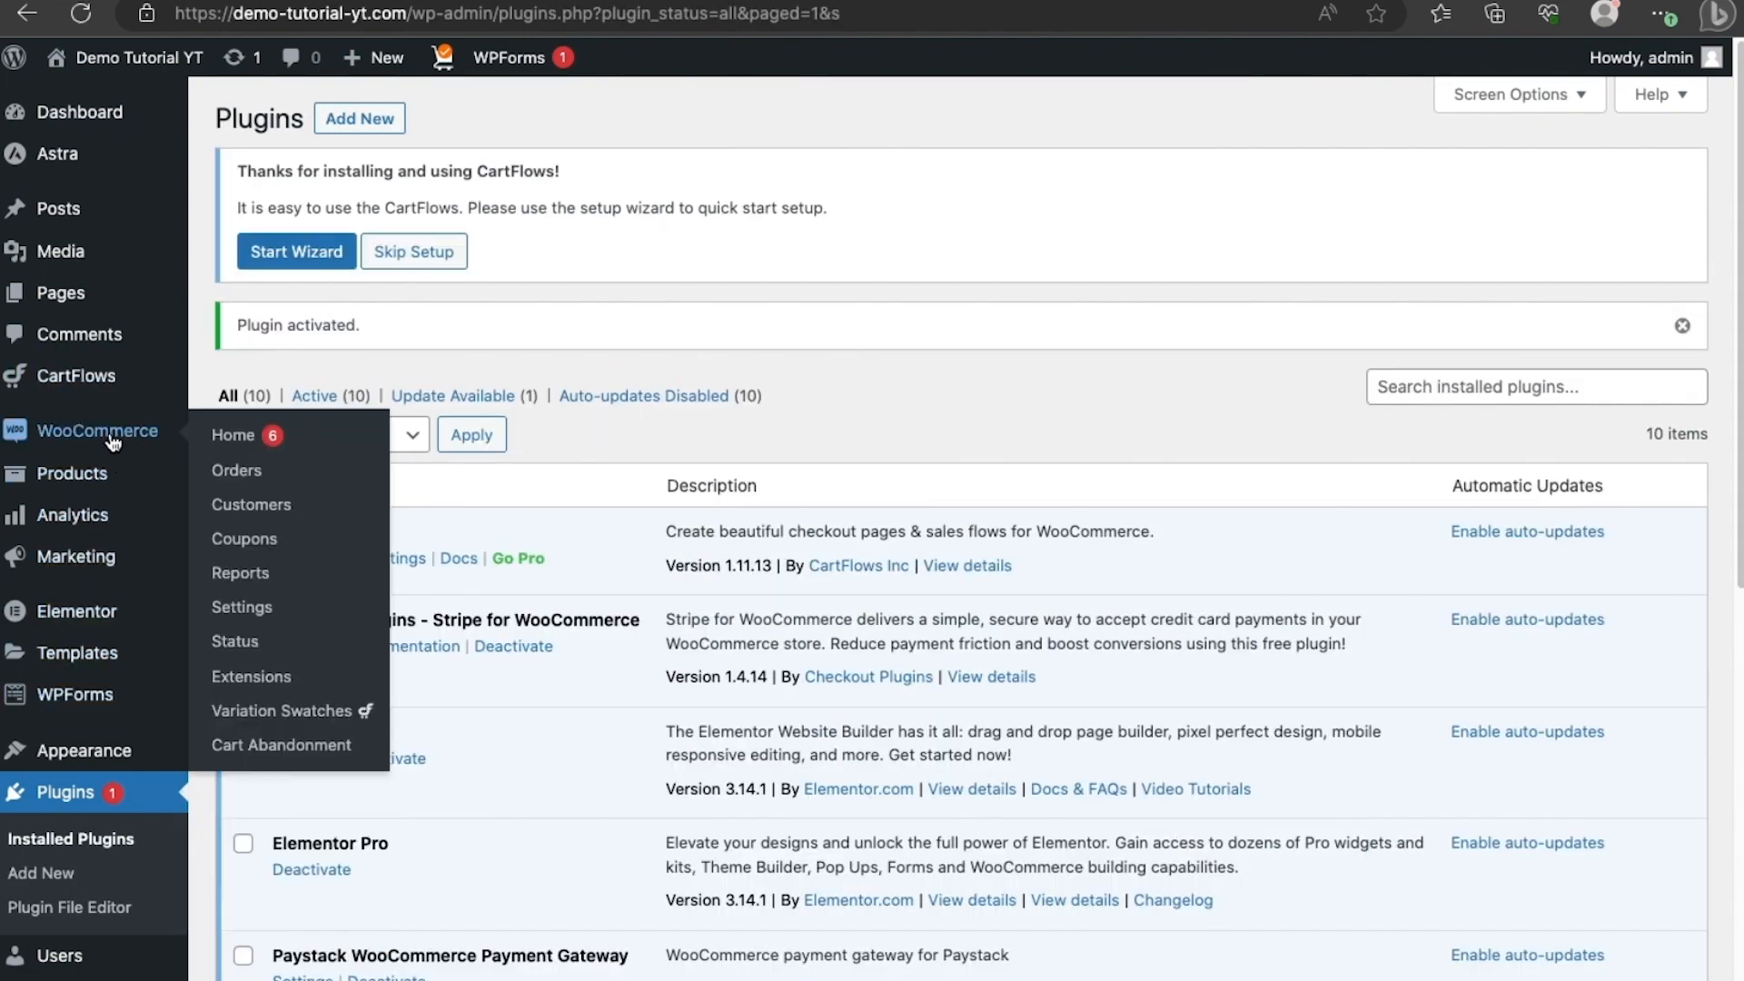
click(238, 609)
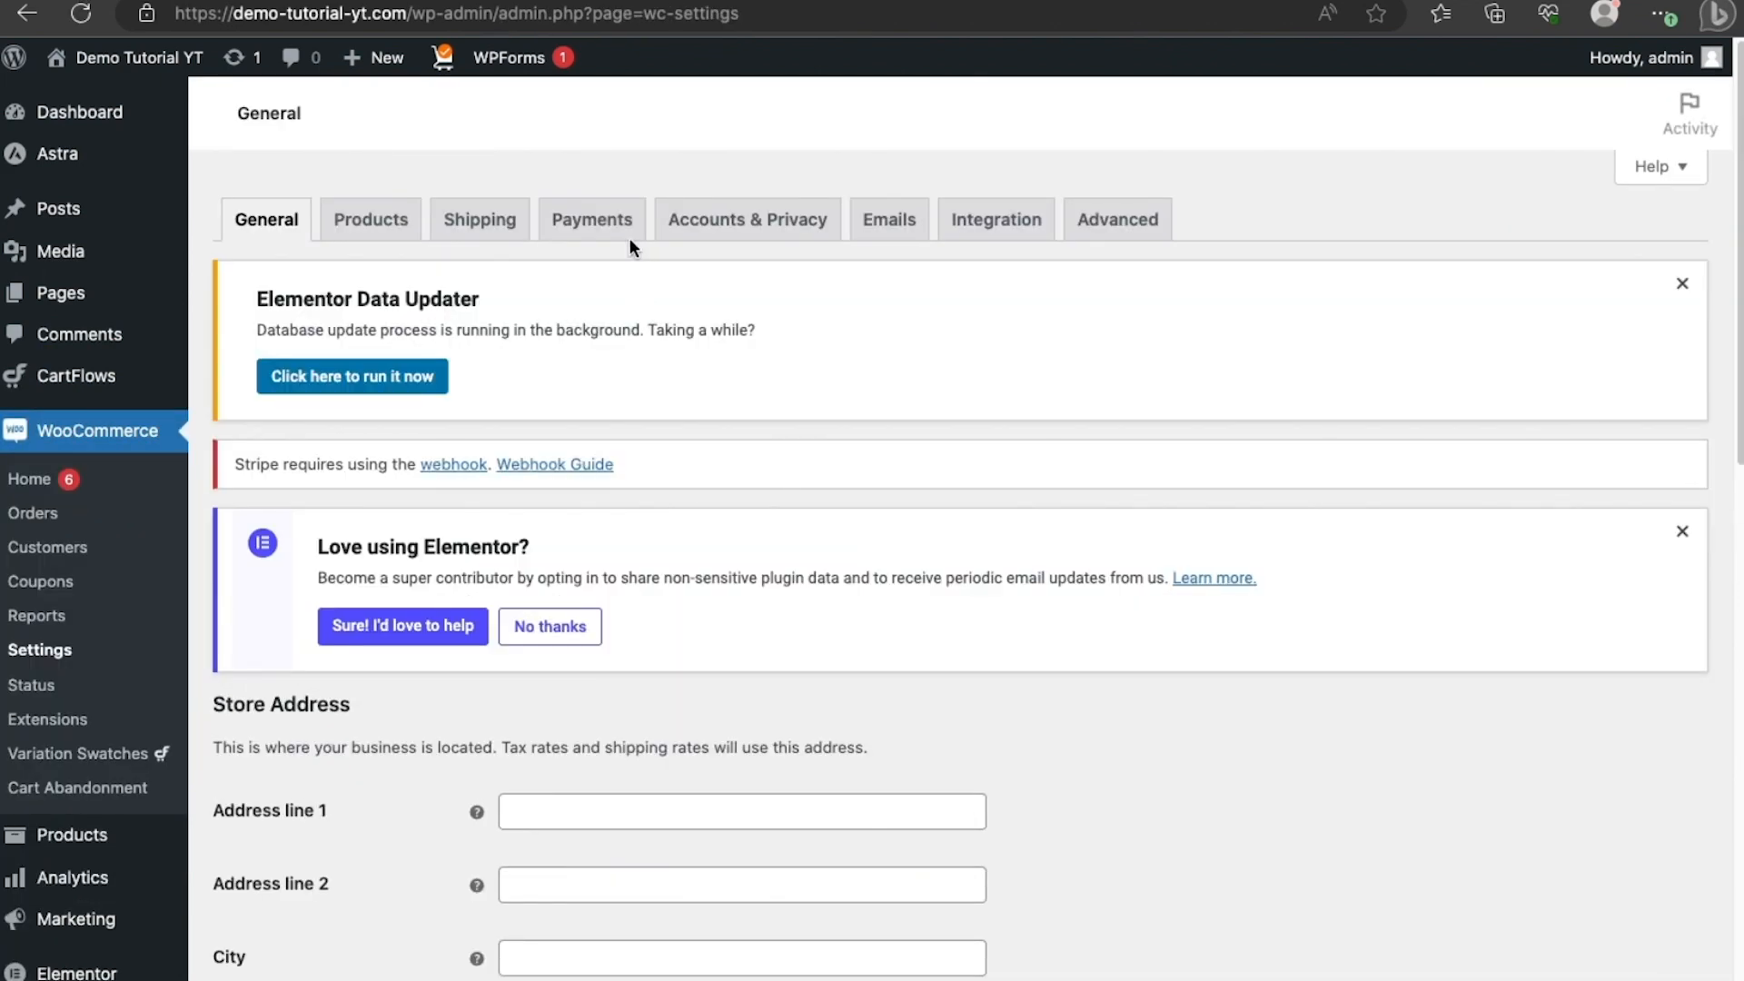
click(621, 227)
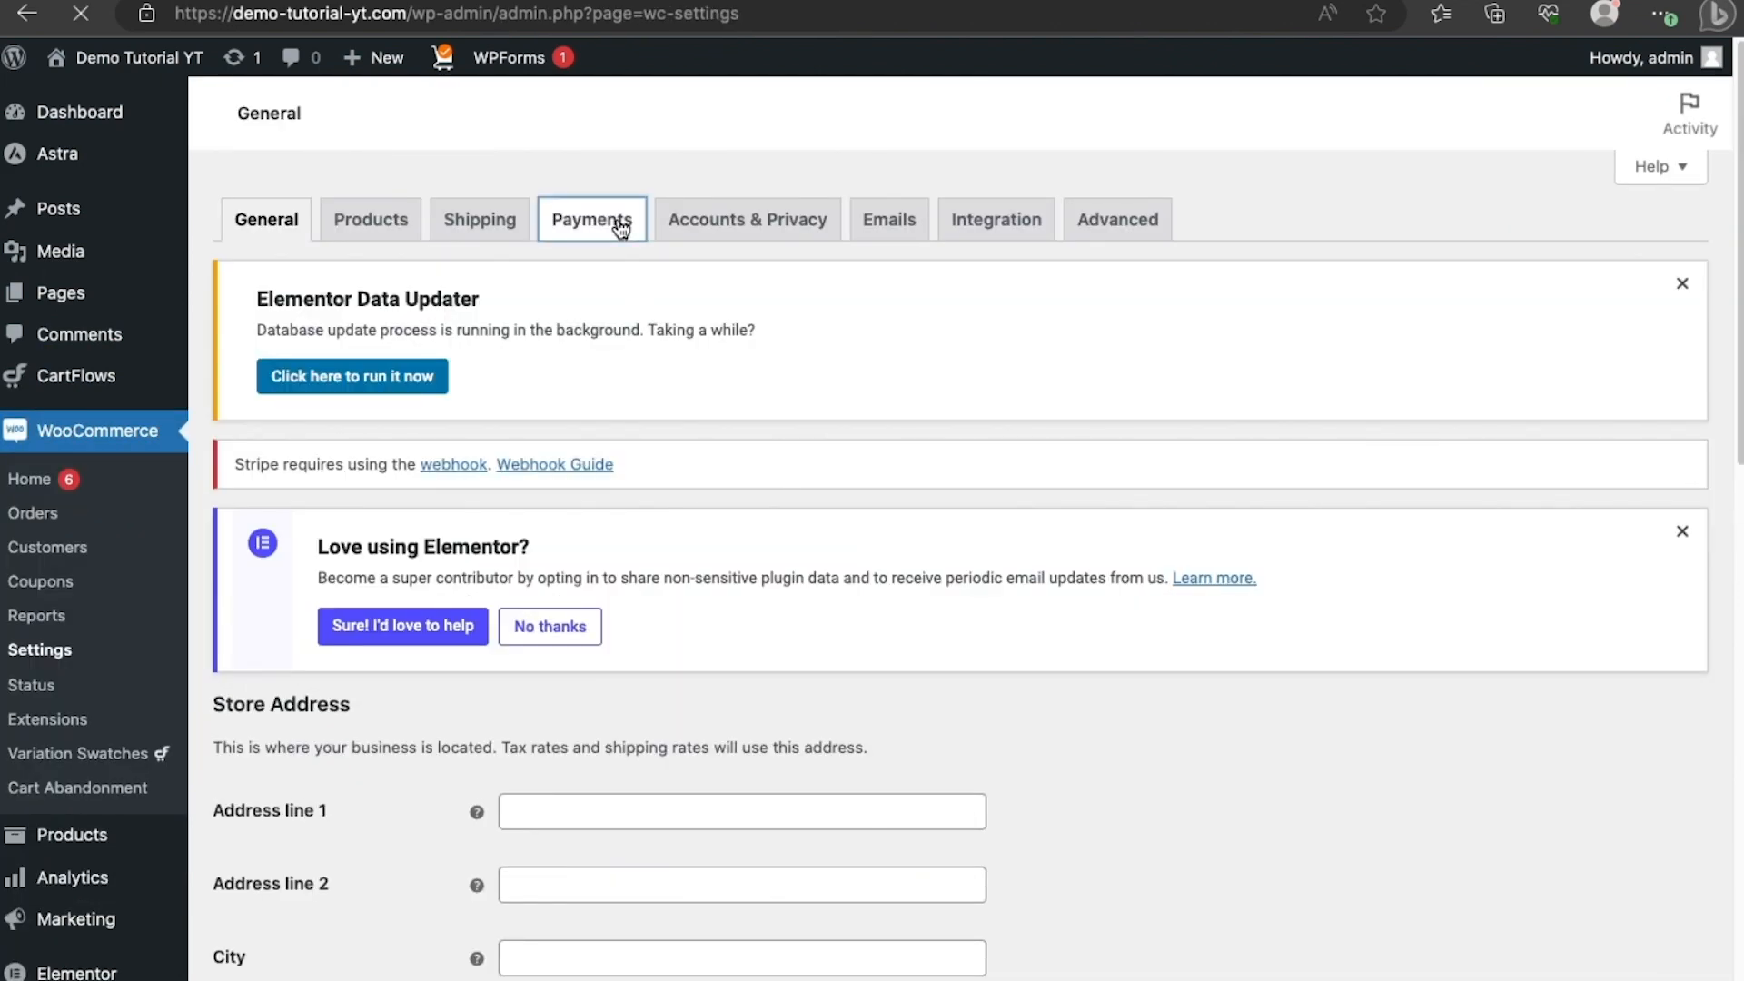
scroll(793, 652, down, 6)
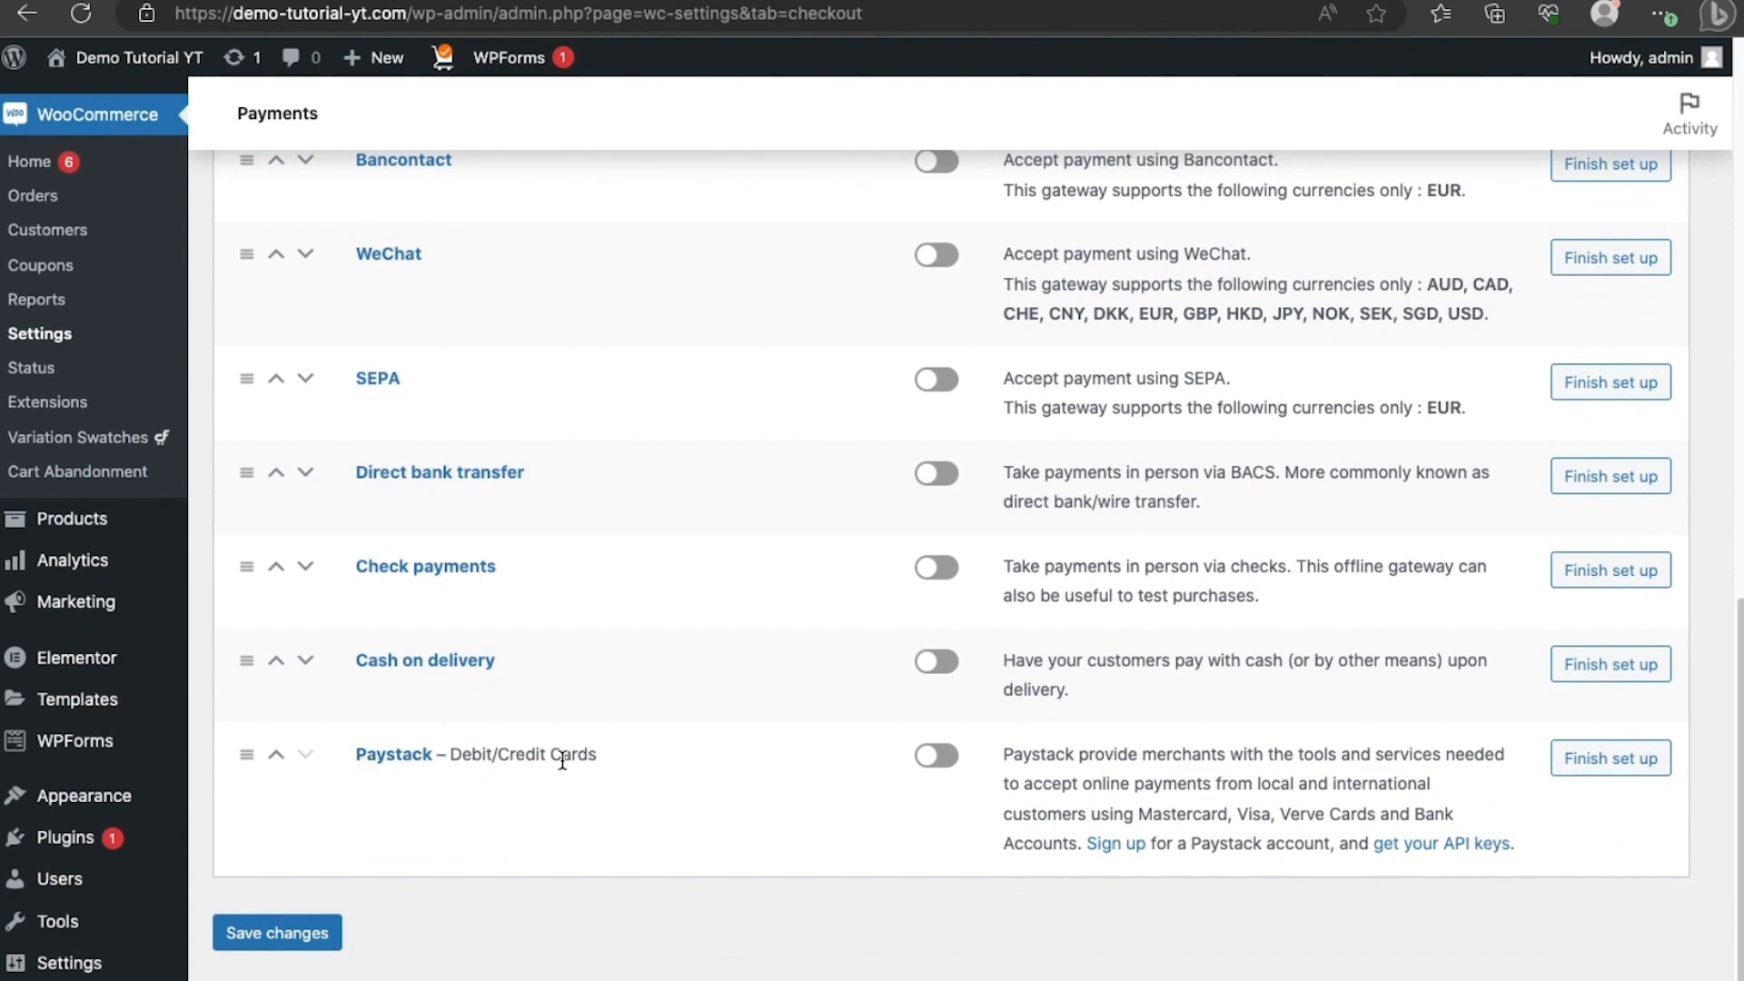
click(952, 758)
click(1604, 768)
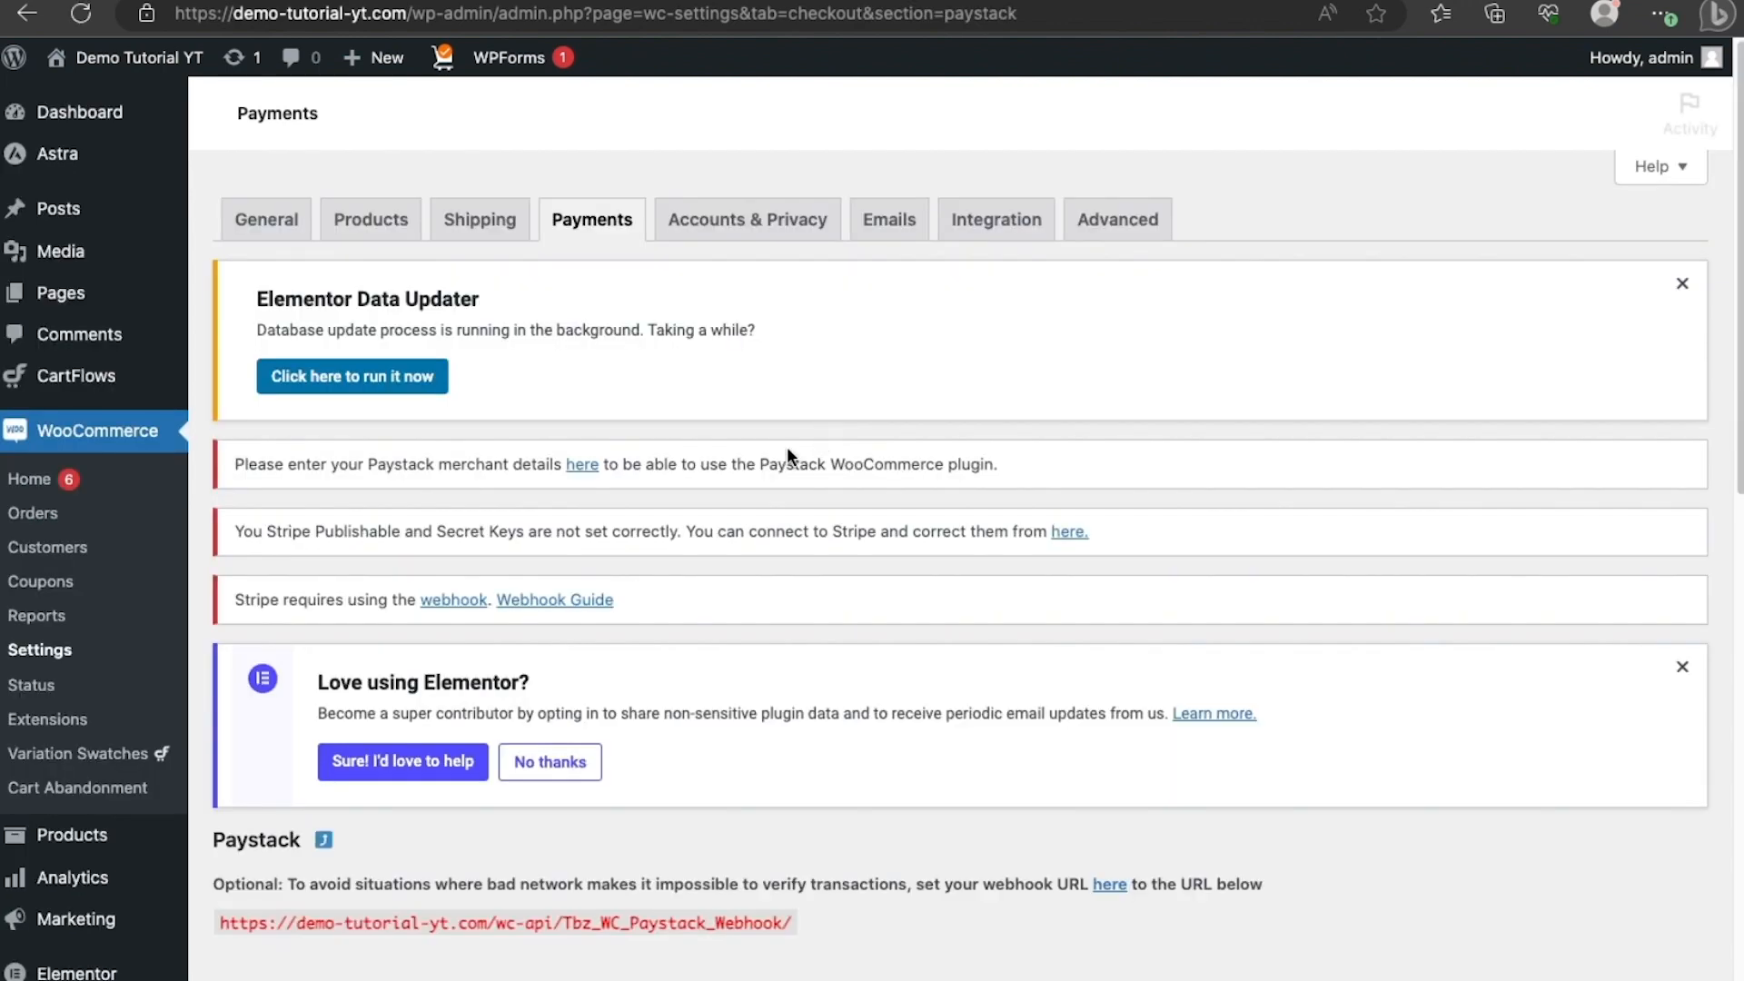
Examine the Paystack setup options, including test mode, the payment option and the test secret and public key fields.
scroll(724, 495, down, 2)
scroll(750, 721, down, 10)
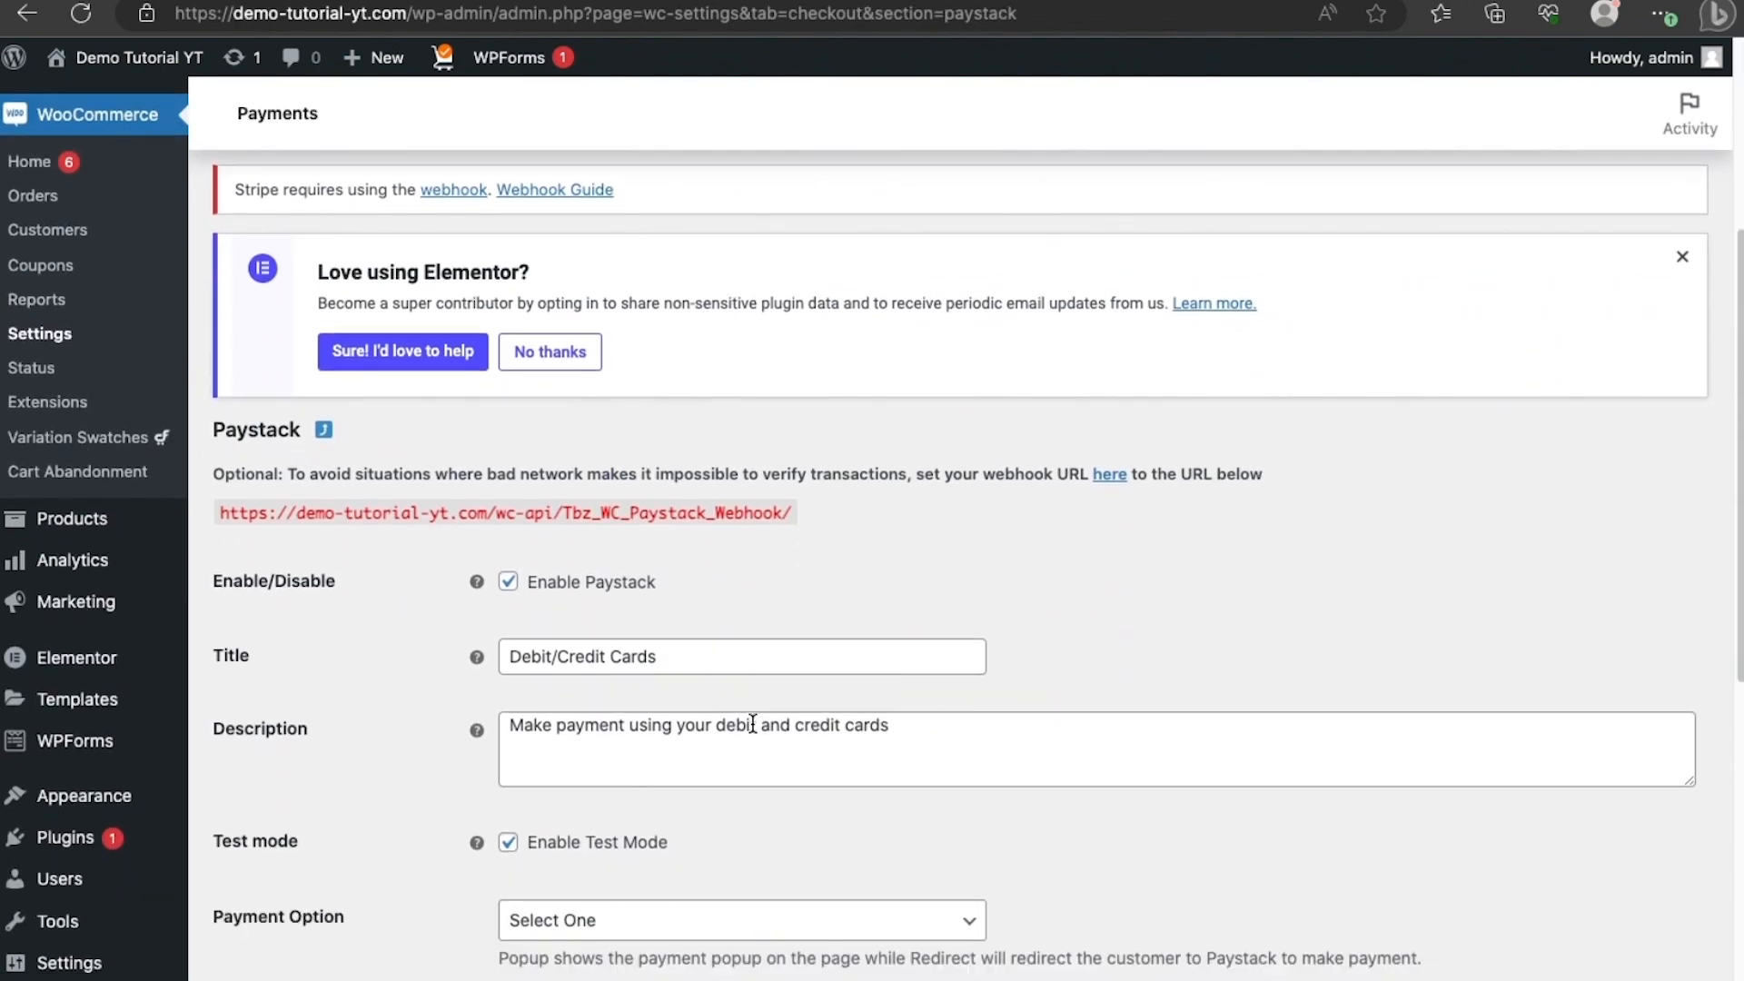
scroll(752, 725, up, 5)
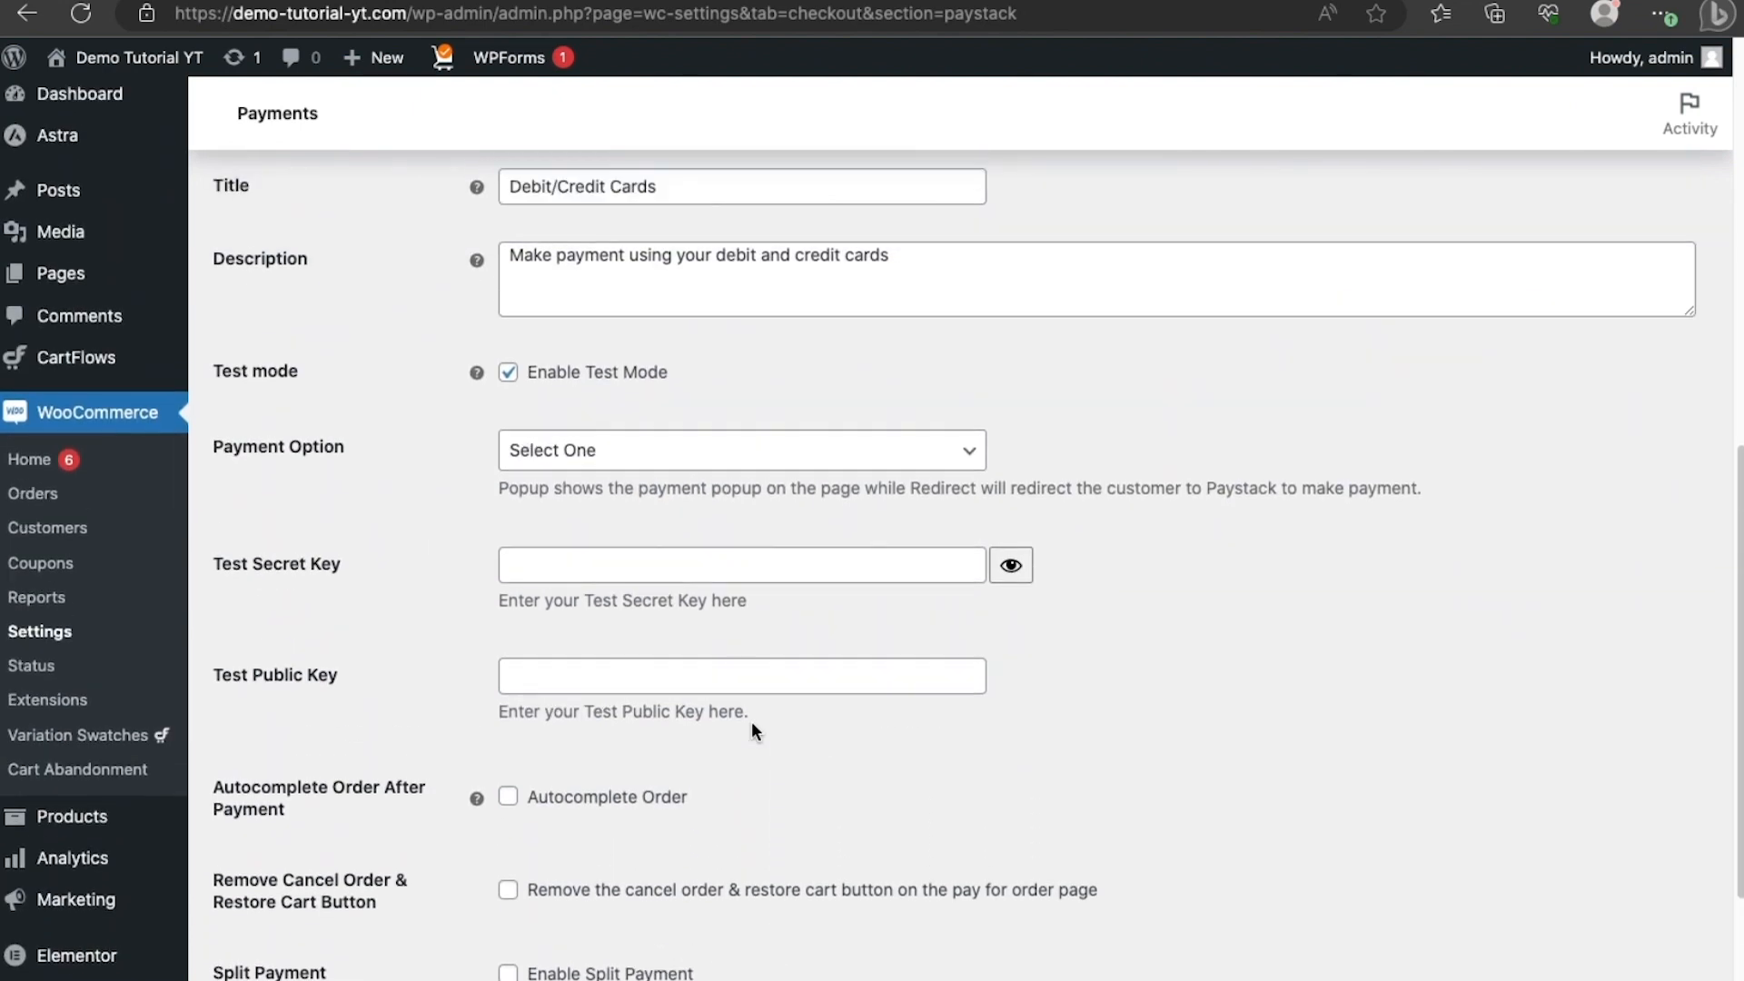
drag(209, 604, 381, 602)
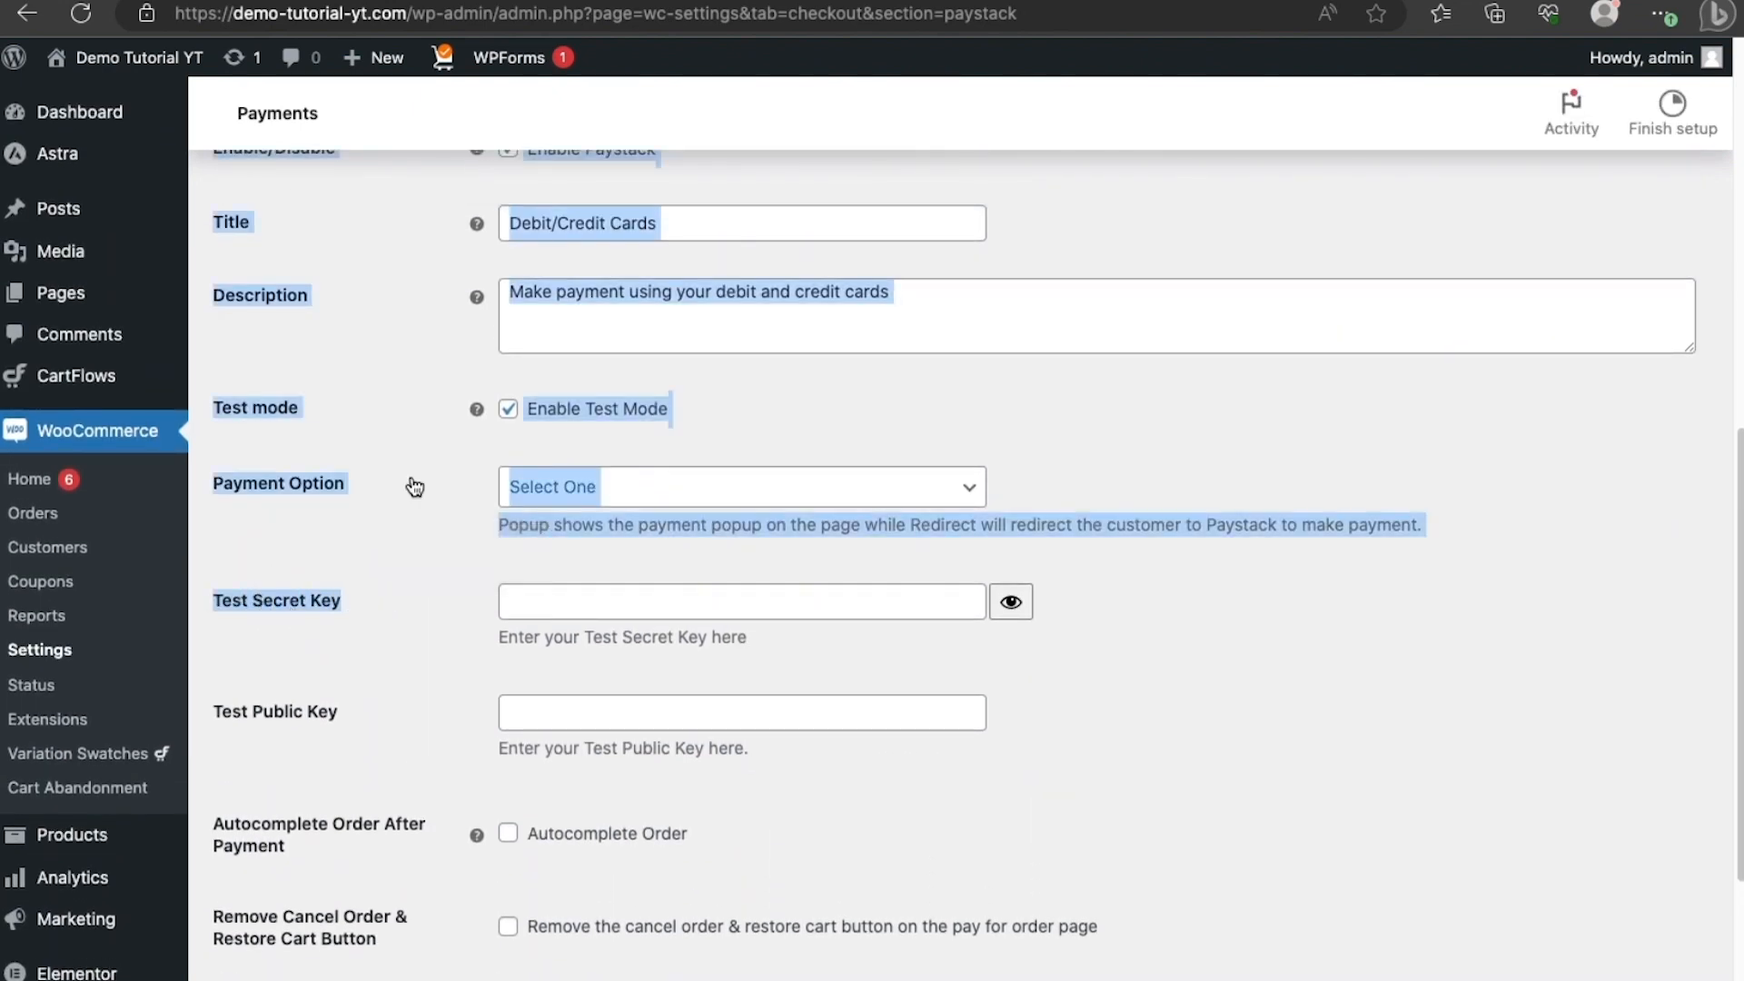
scroll(413, 481, up, 2)
scroll(412, 476, down, 2)
click(306, 647)
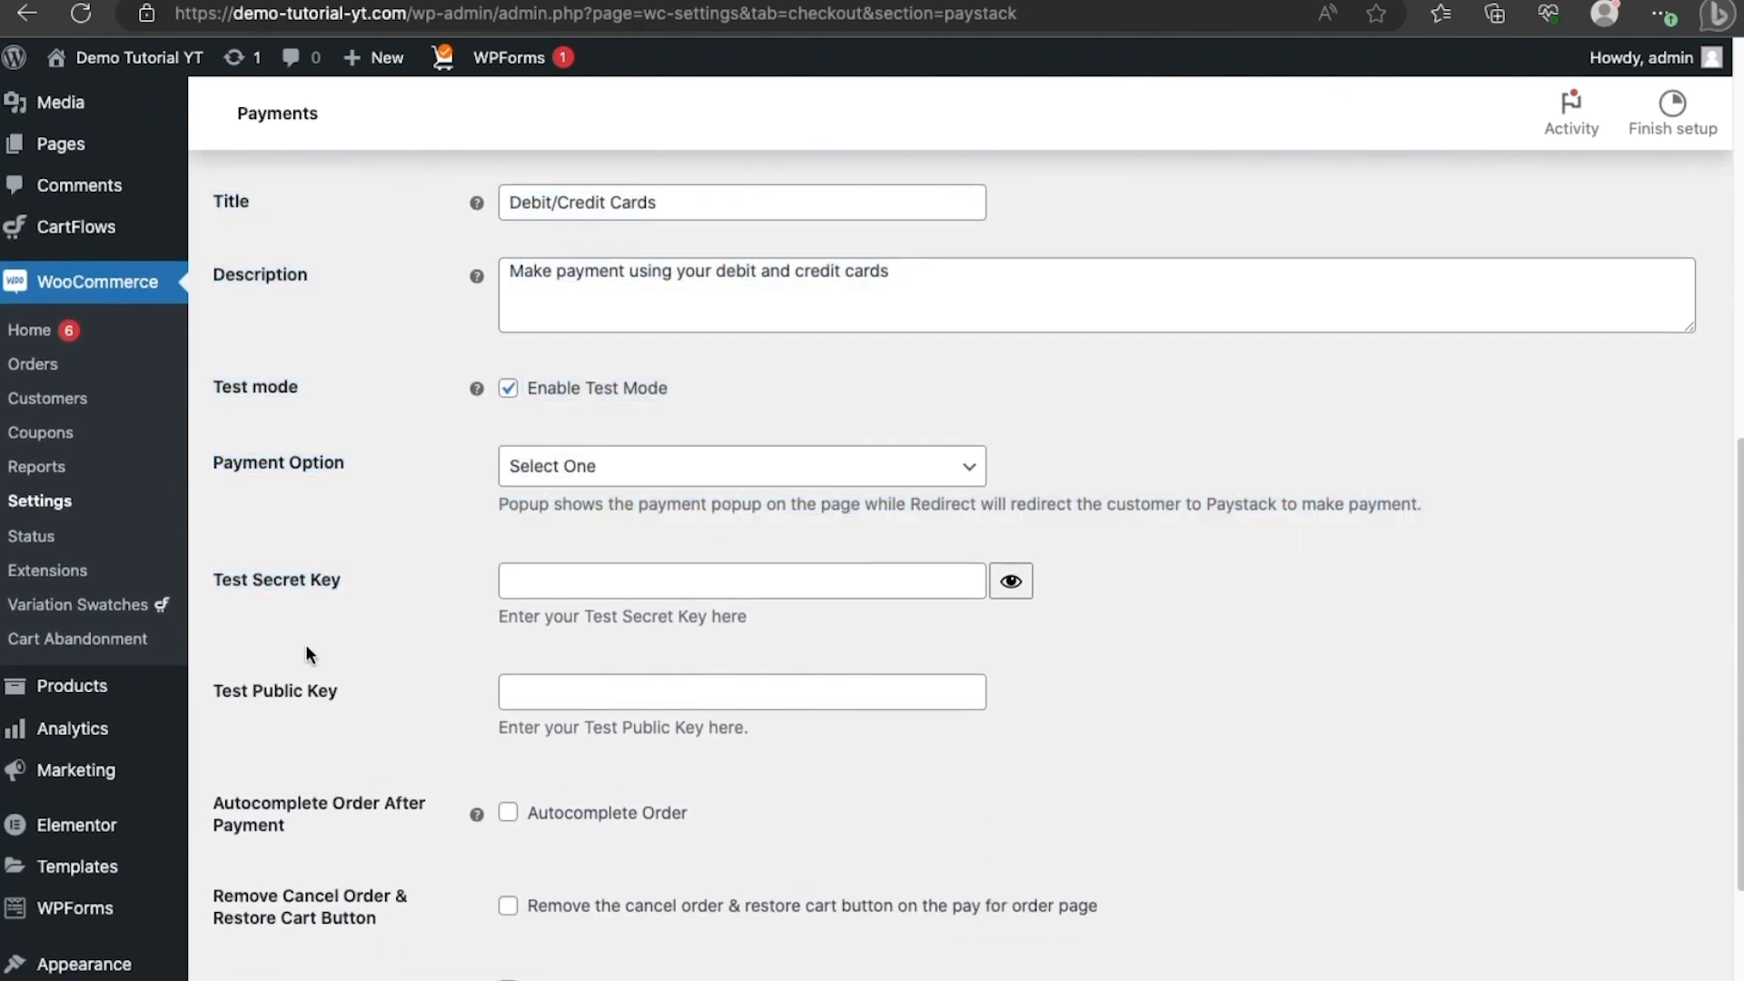
Turn off Paystack's test mode and check the live secret key field, staying on the setup page.
scroll(375, 584, up, 4)
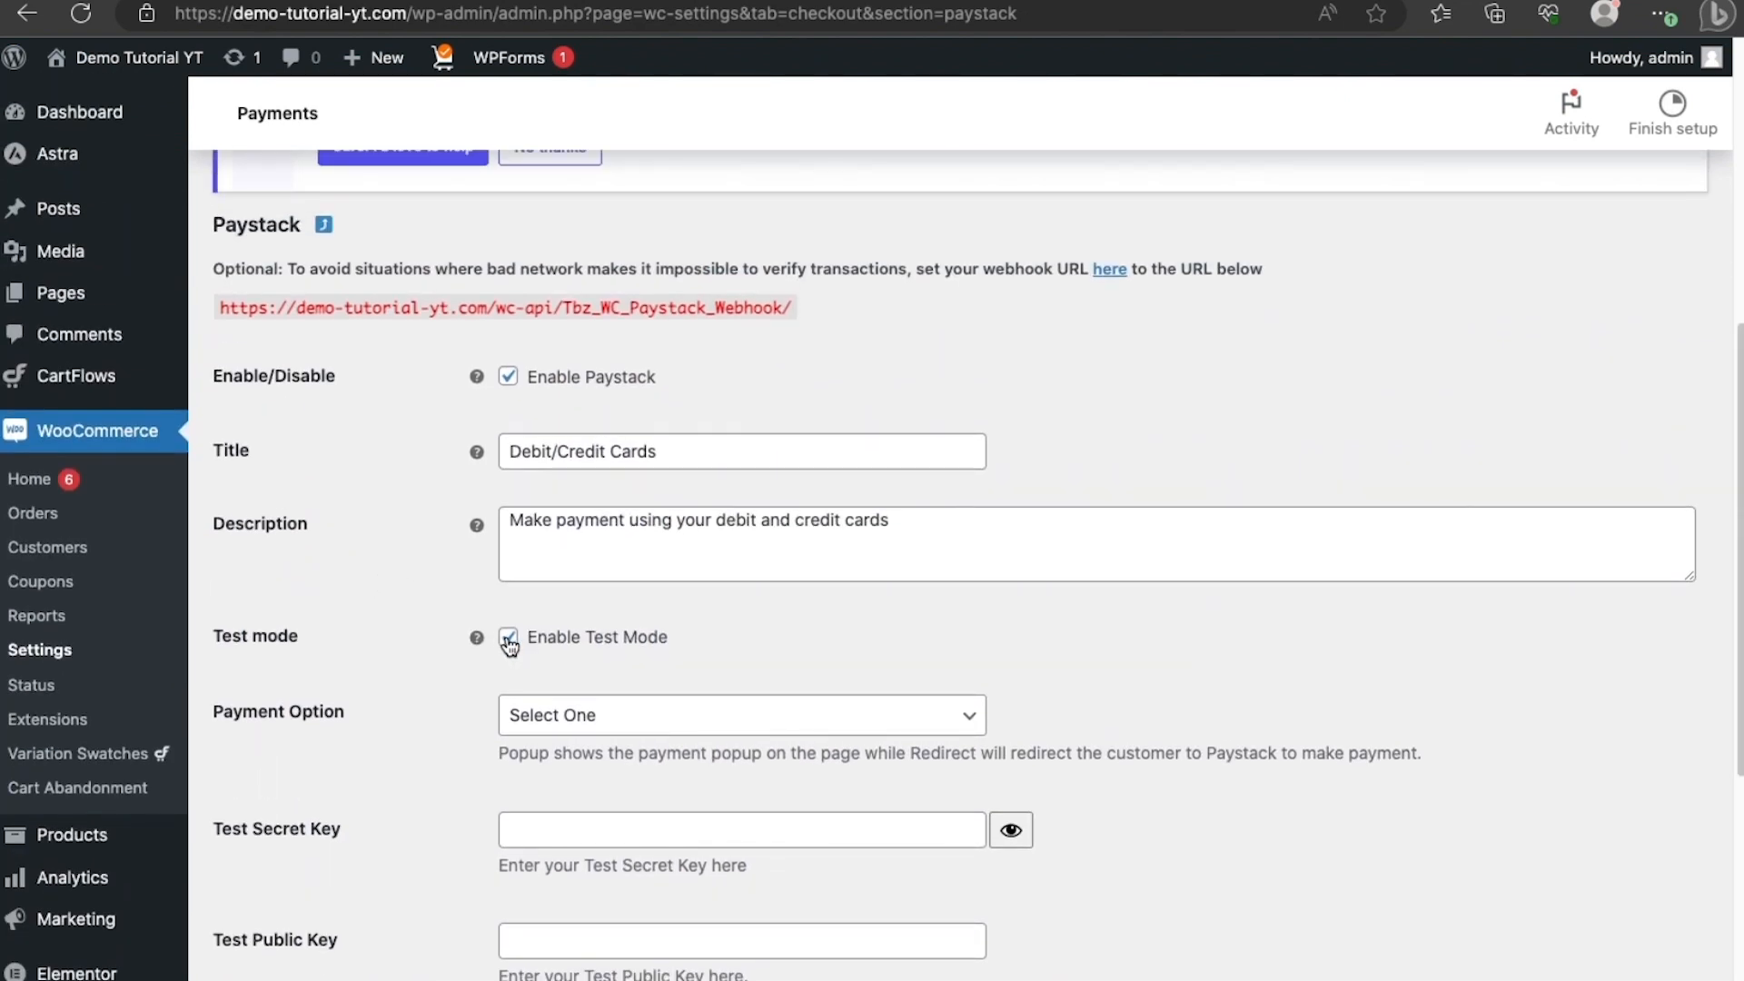
click(509, 637)
scroll(507, 642, down, 2)
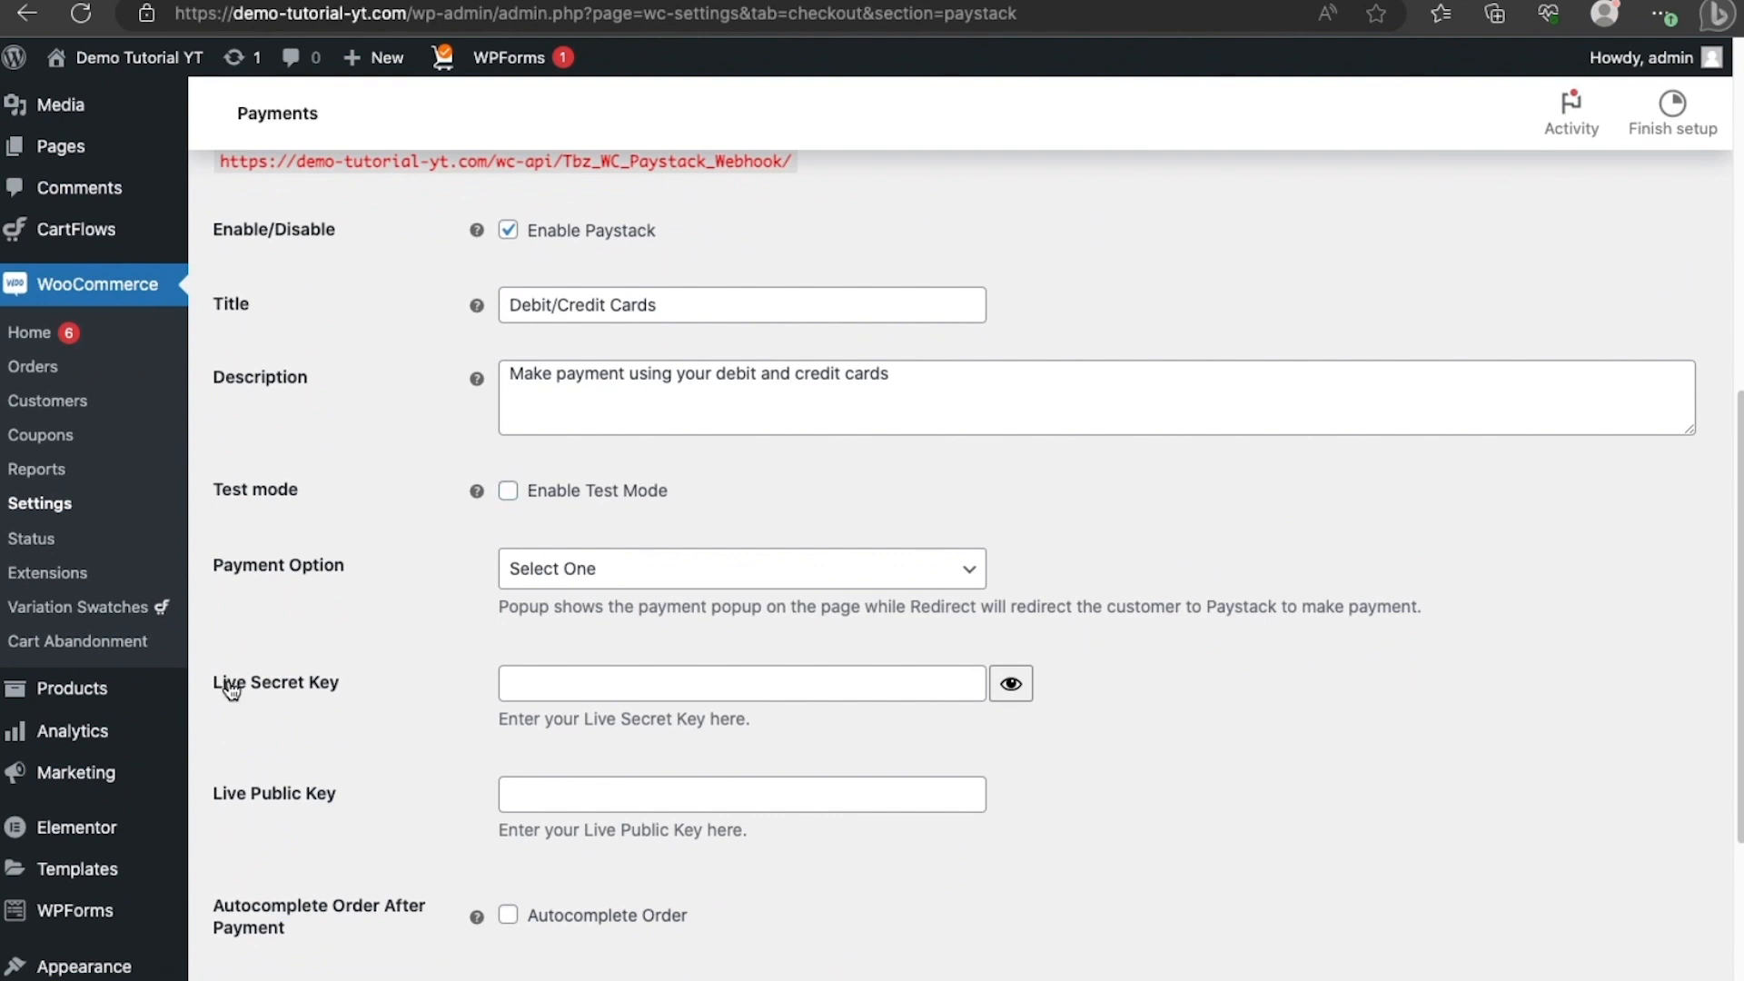
drag(228, 683, 335, 678)
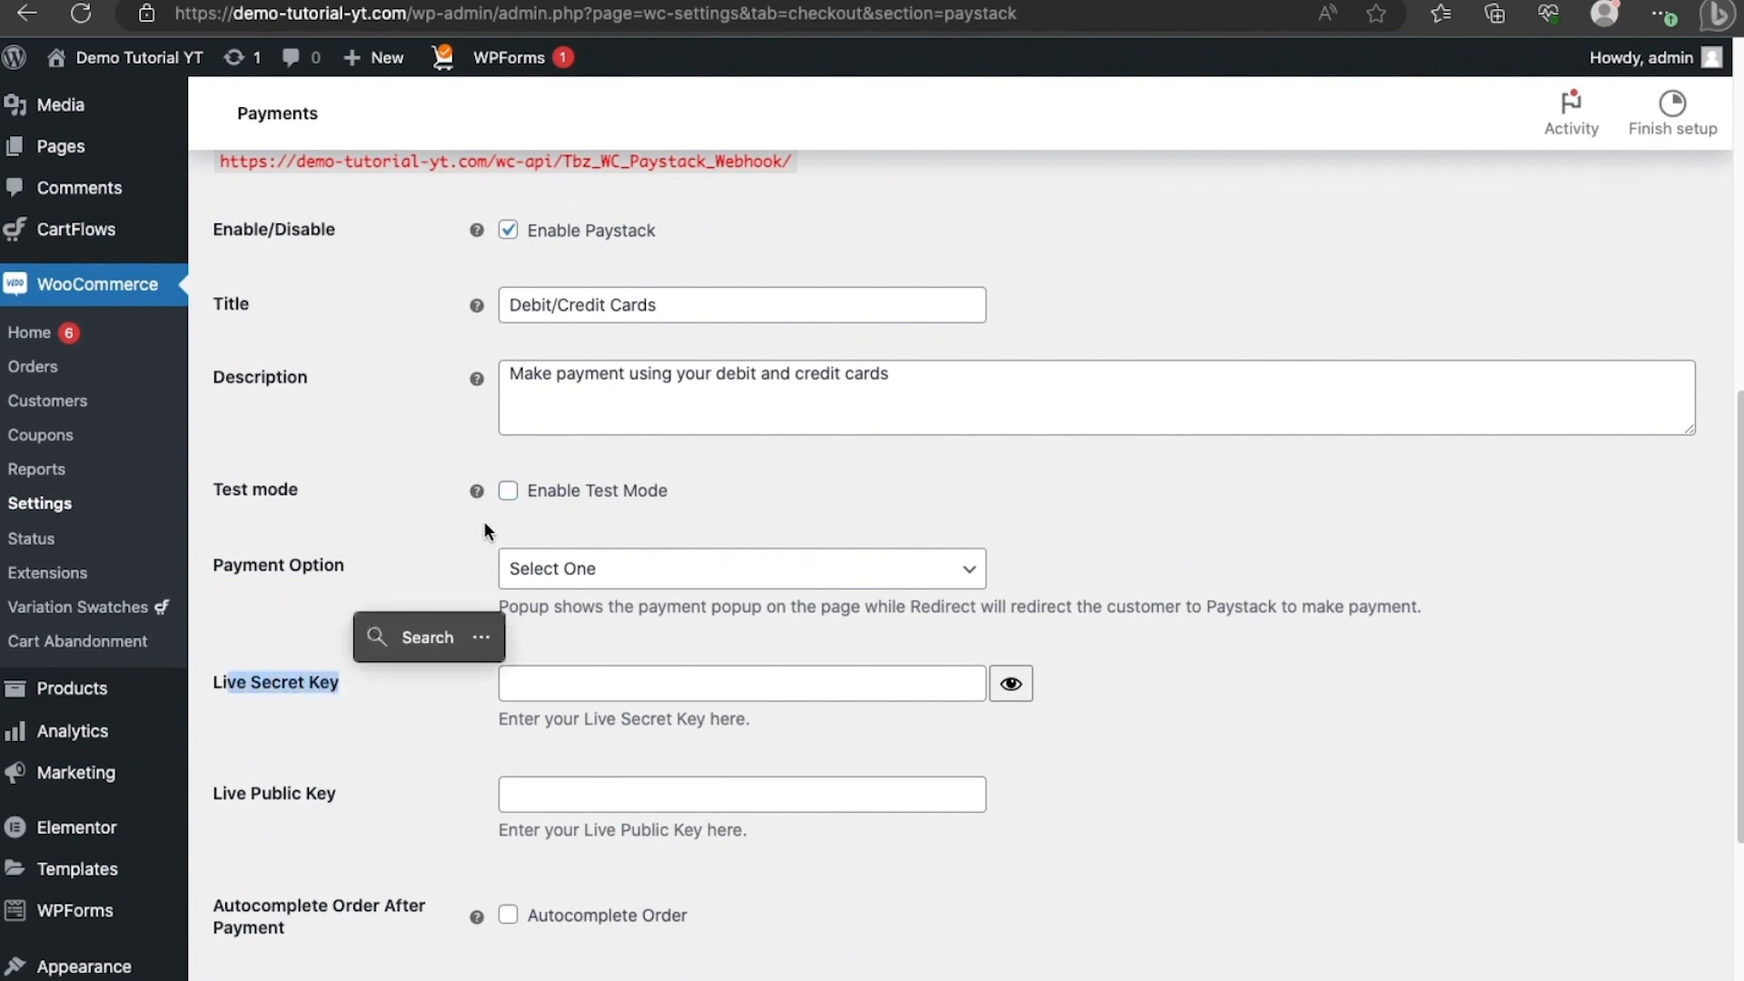
click(143, 780)
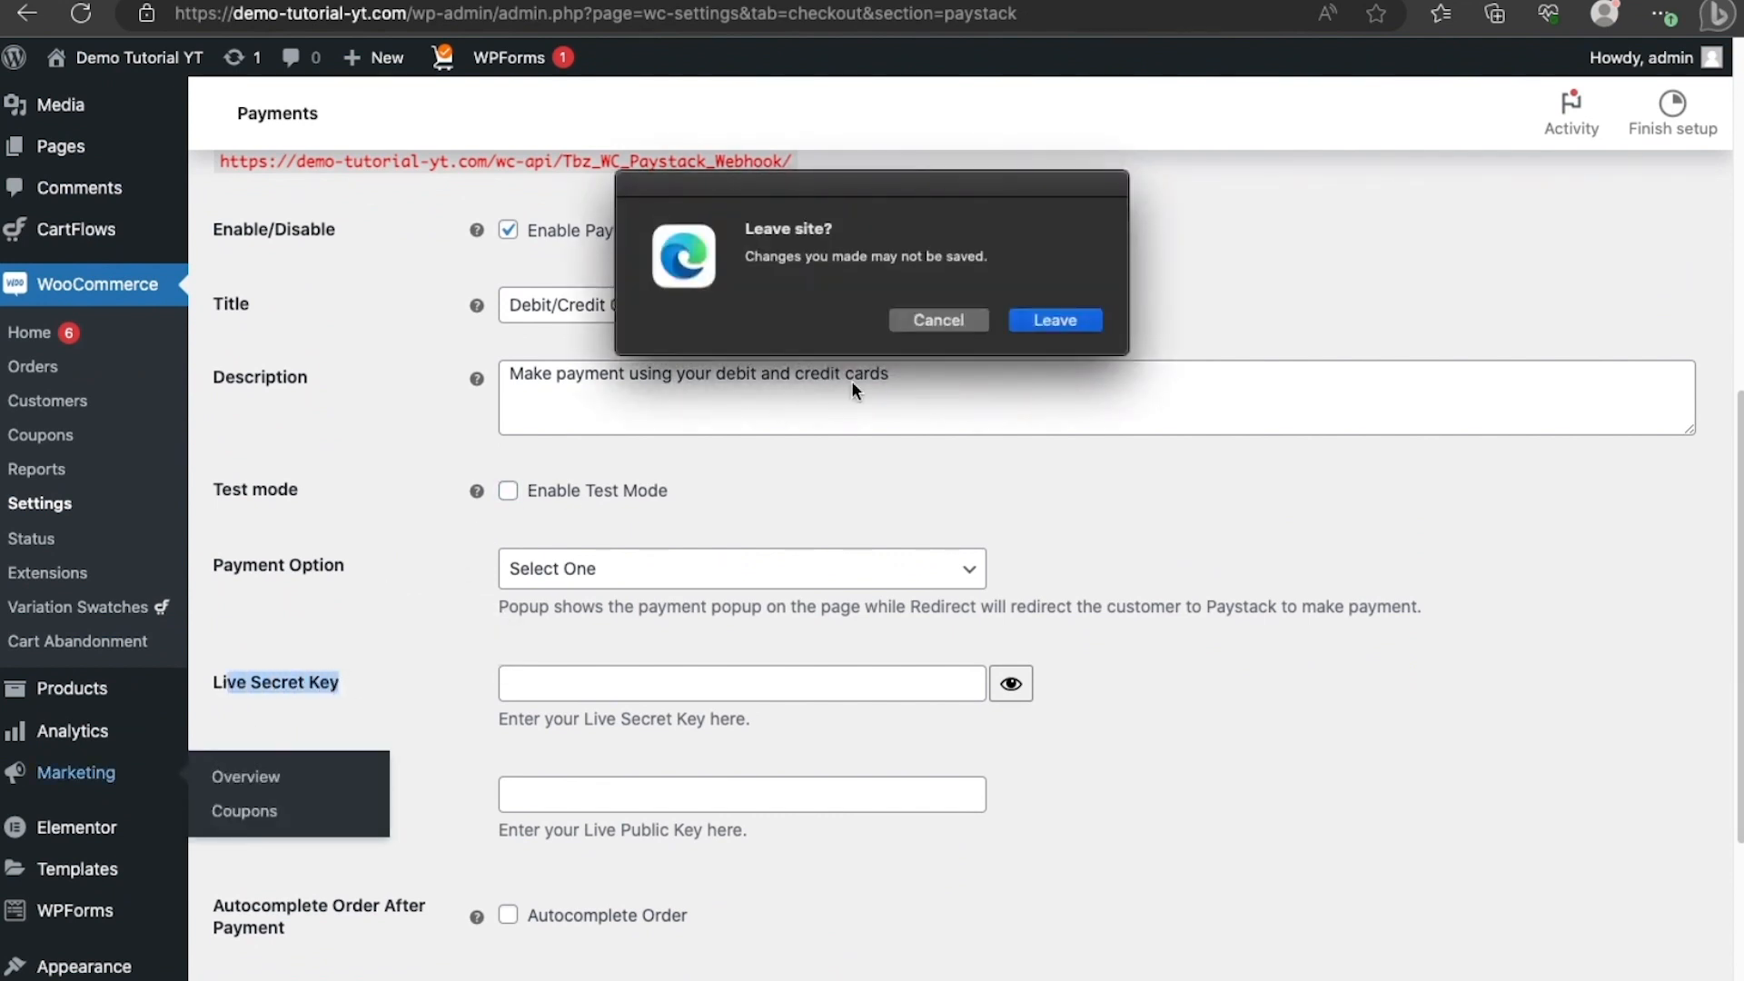
click(939, 320)
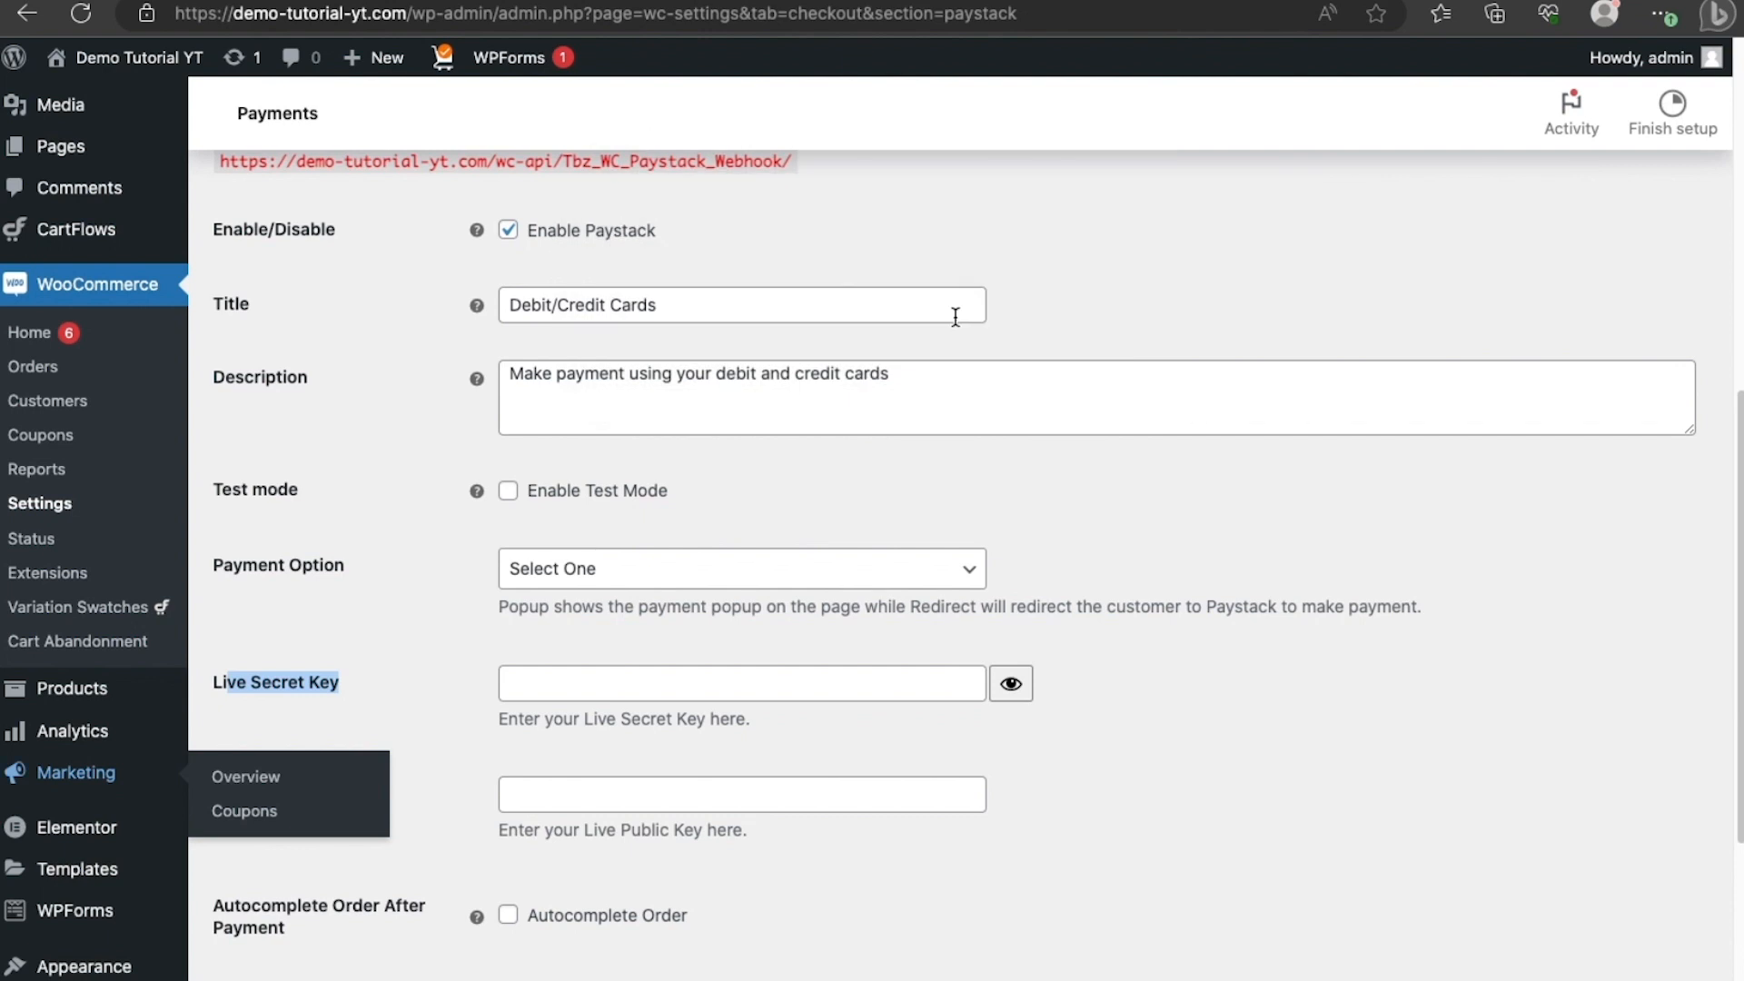
Switch test mode on and off again to compare the key fields, and save the Paystack settings with test mode disabled.
click(510, 492)
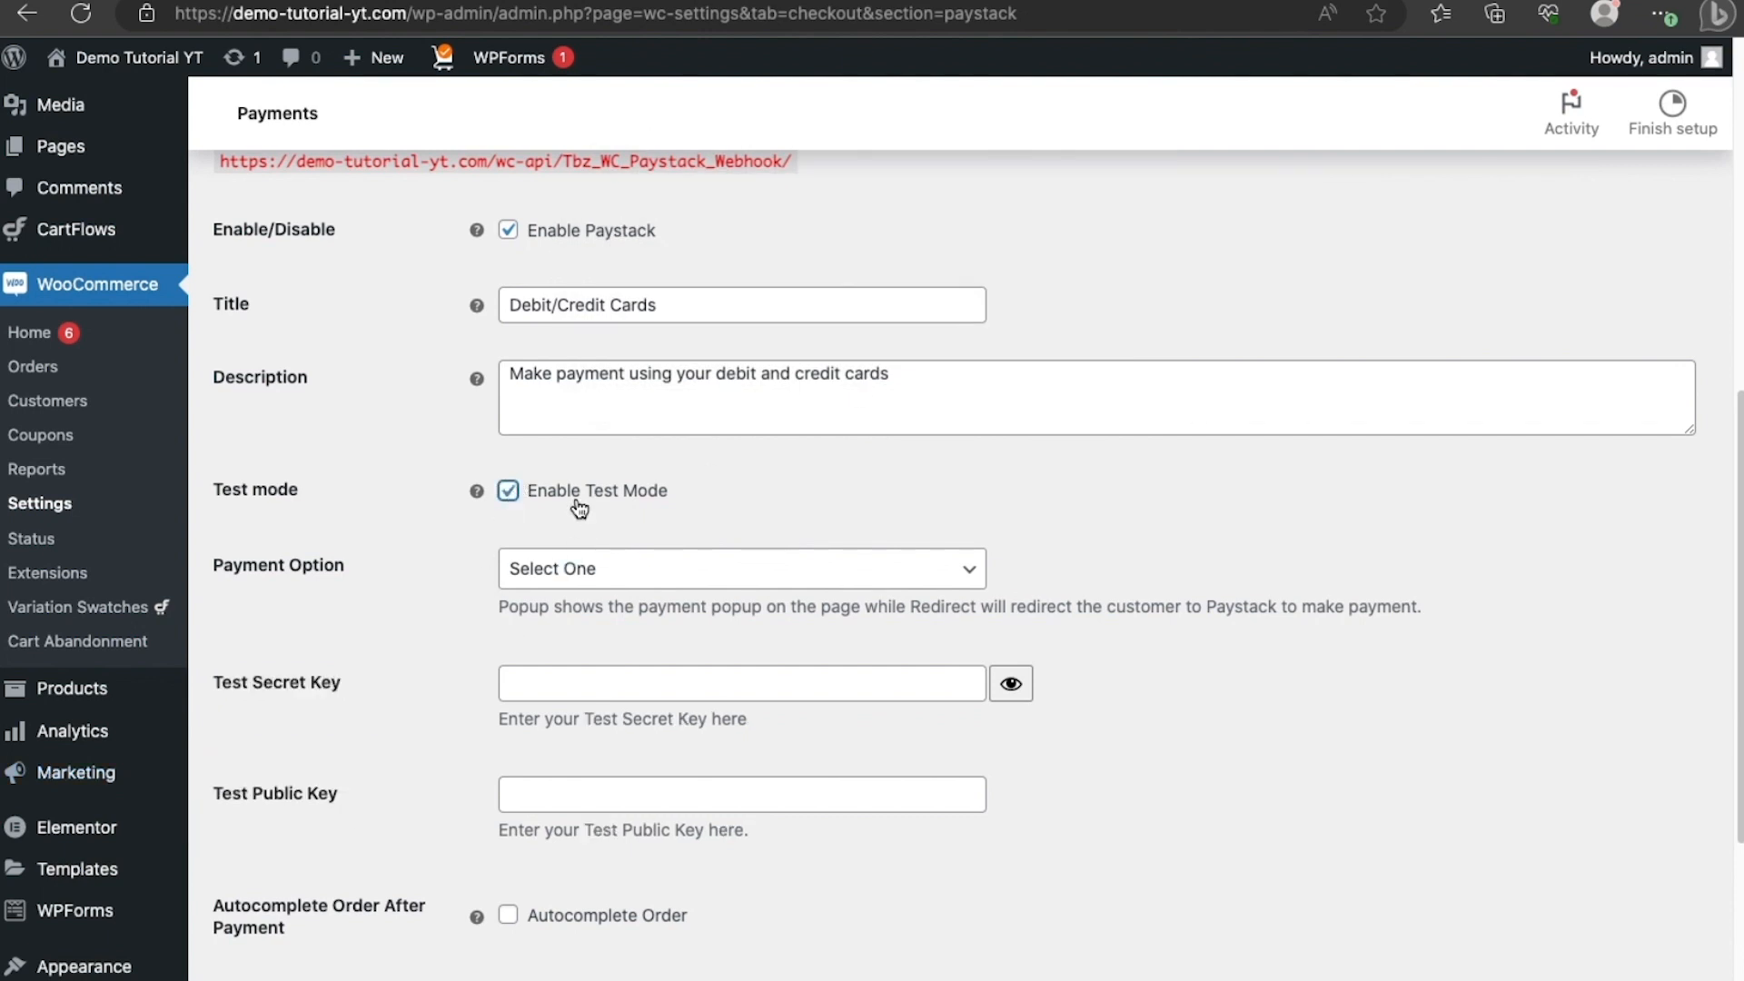
click(511, 493)
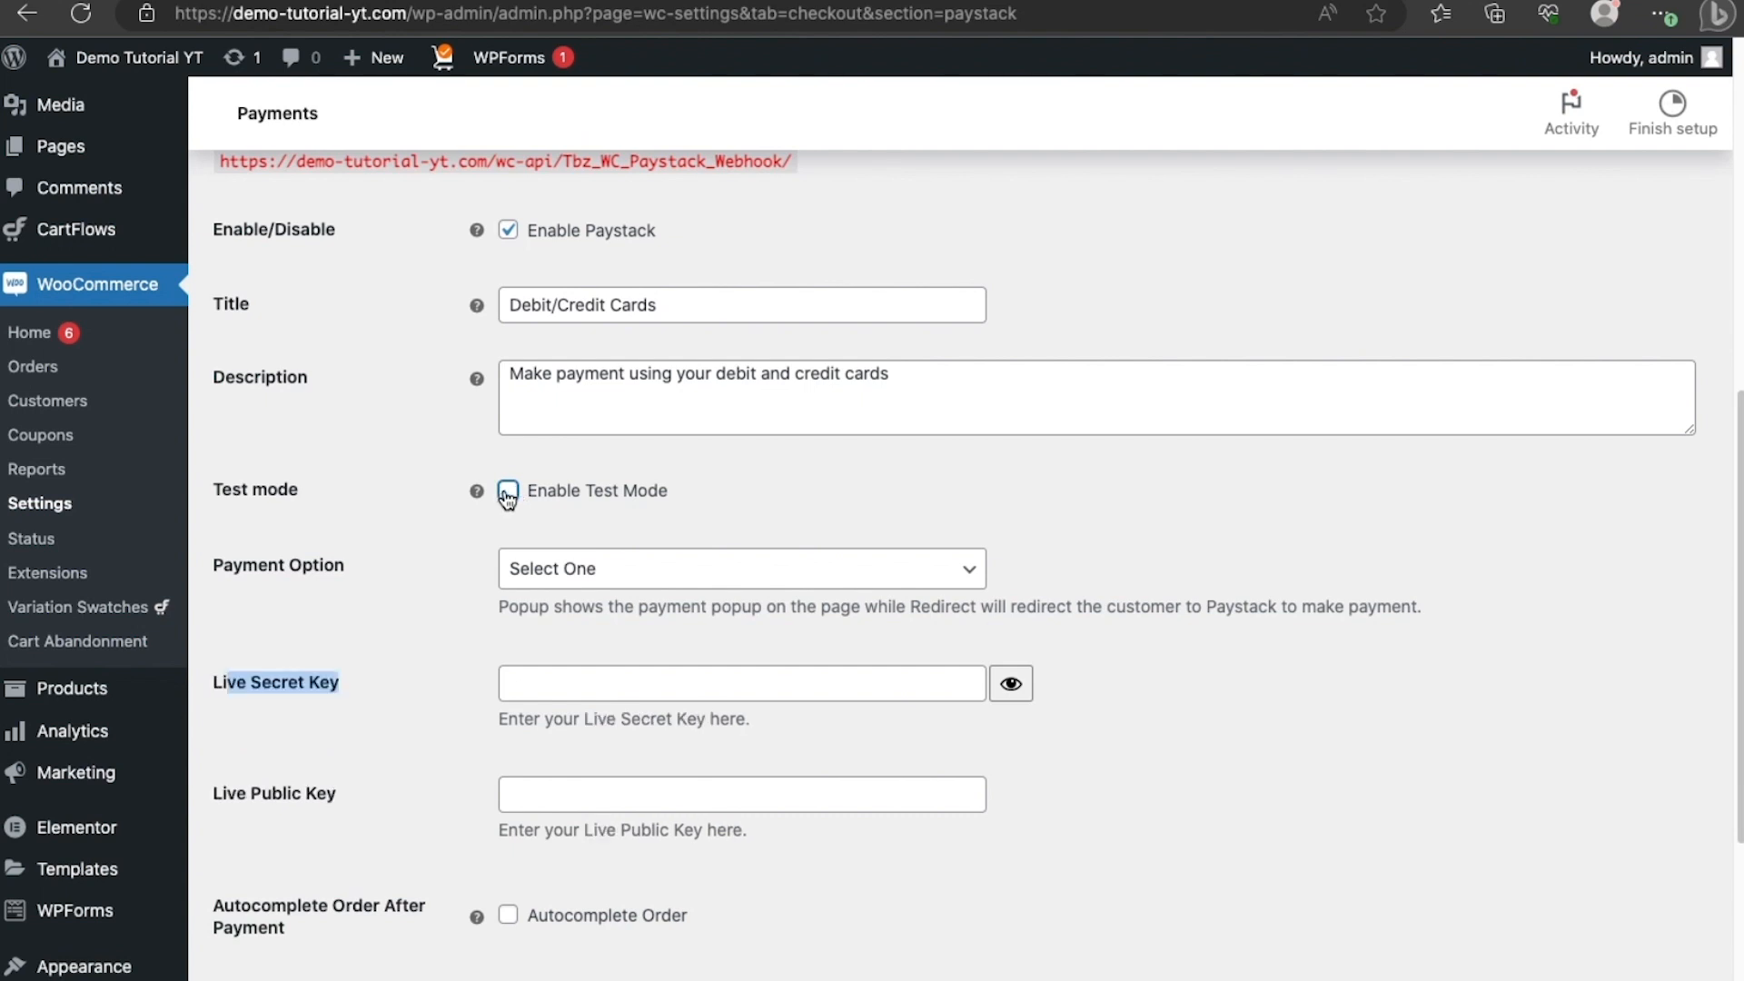
click(297, 696)
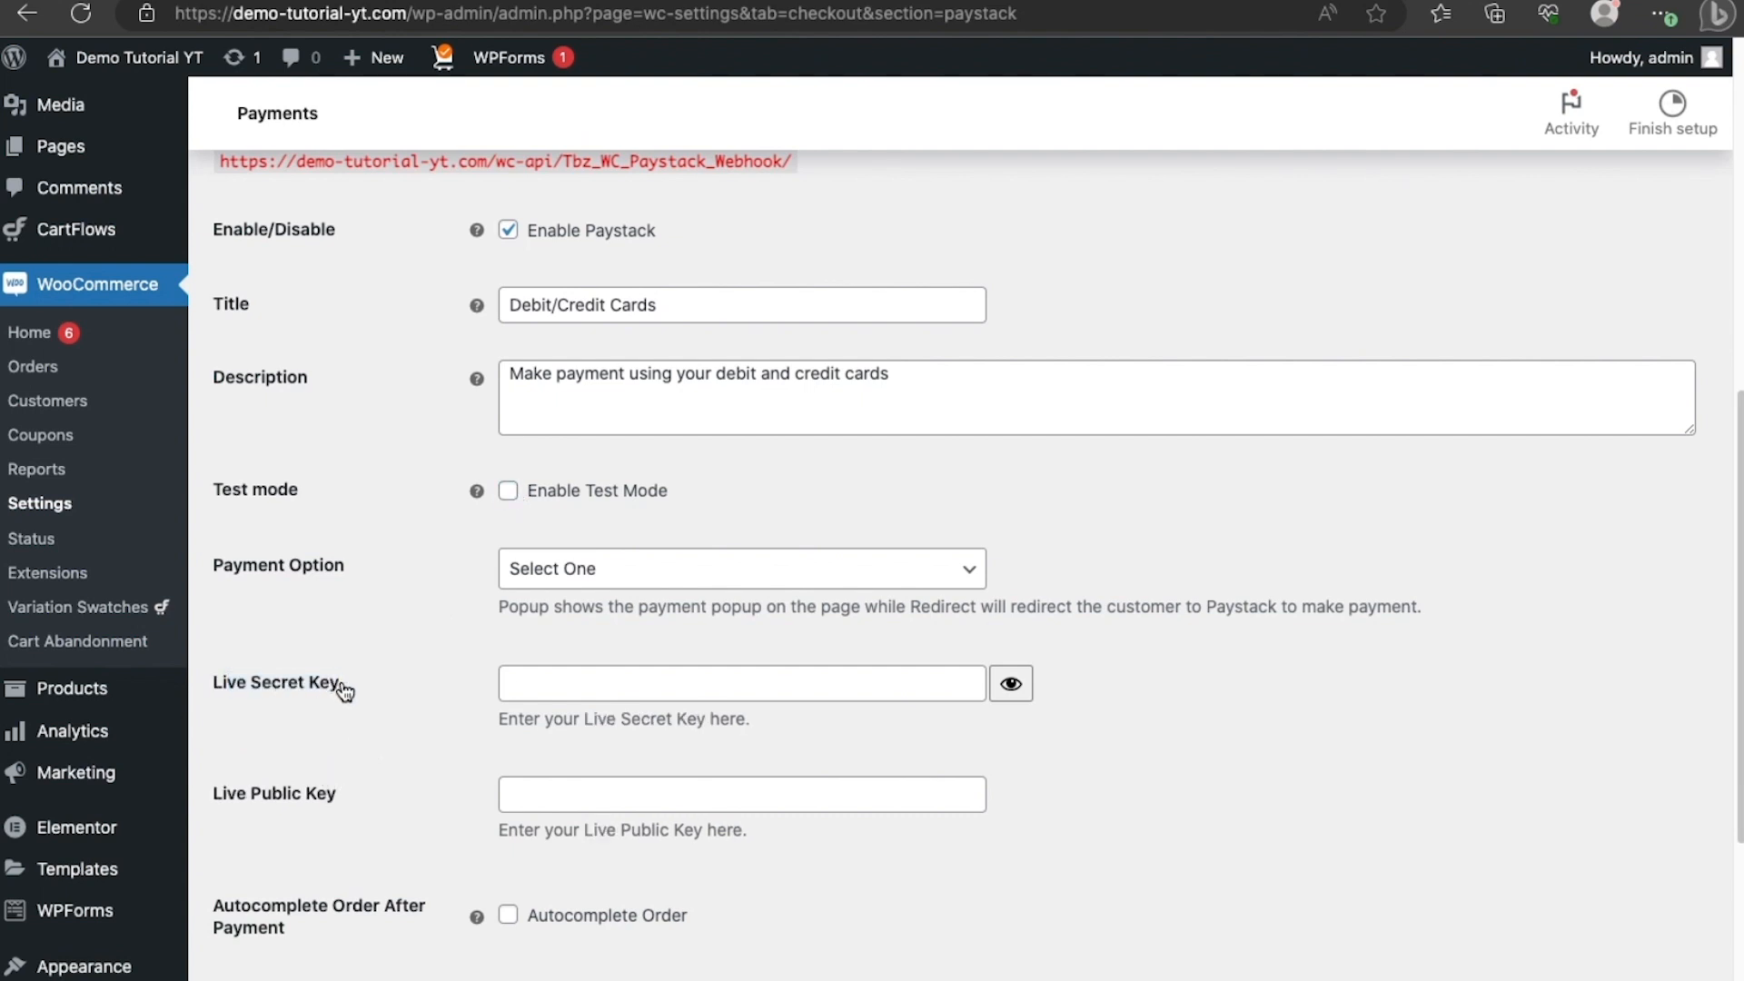
scroll(314, 773, down, 5)
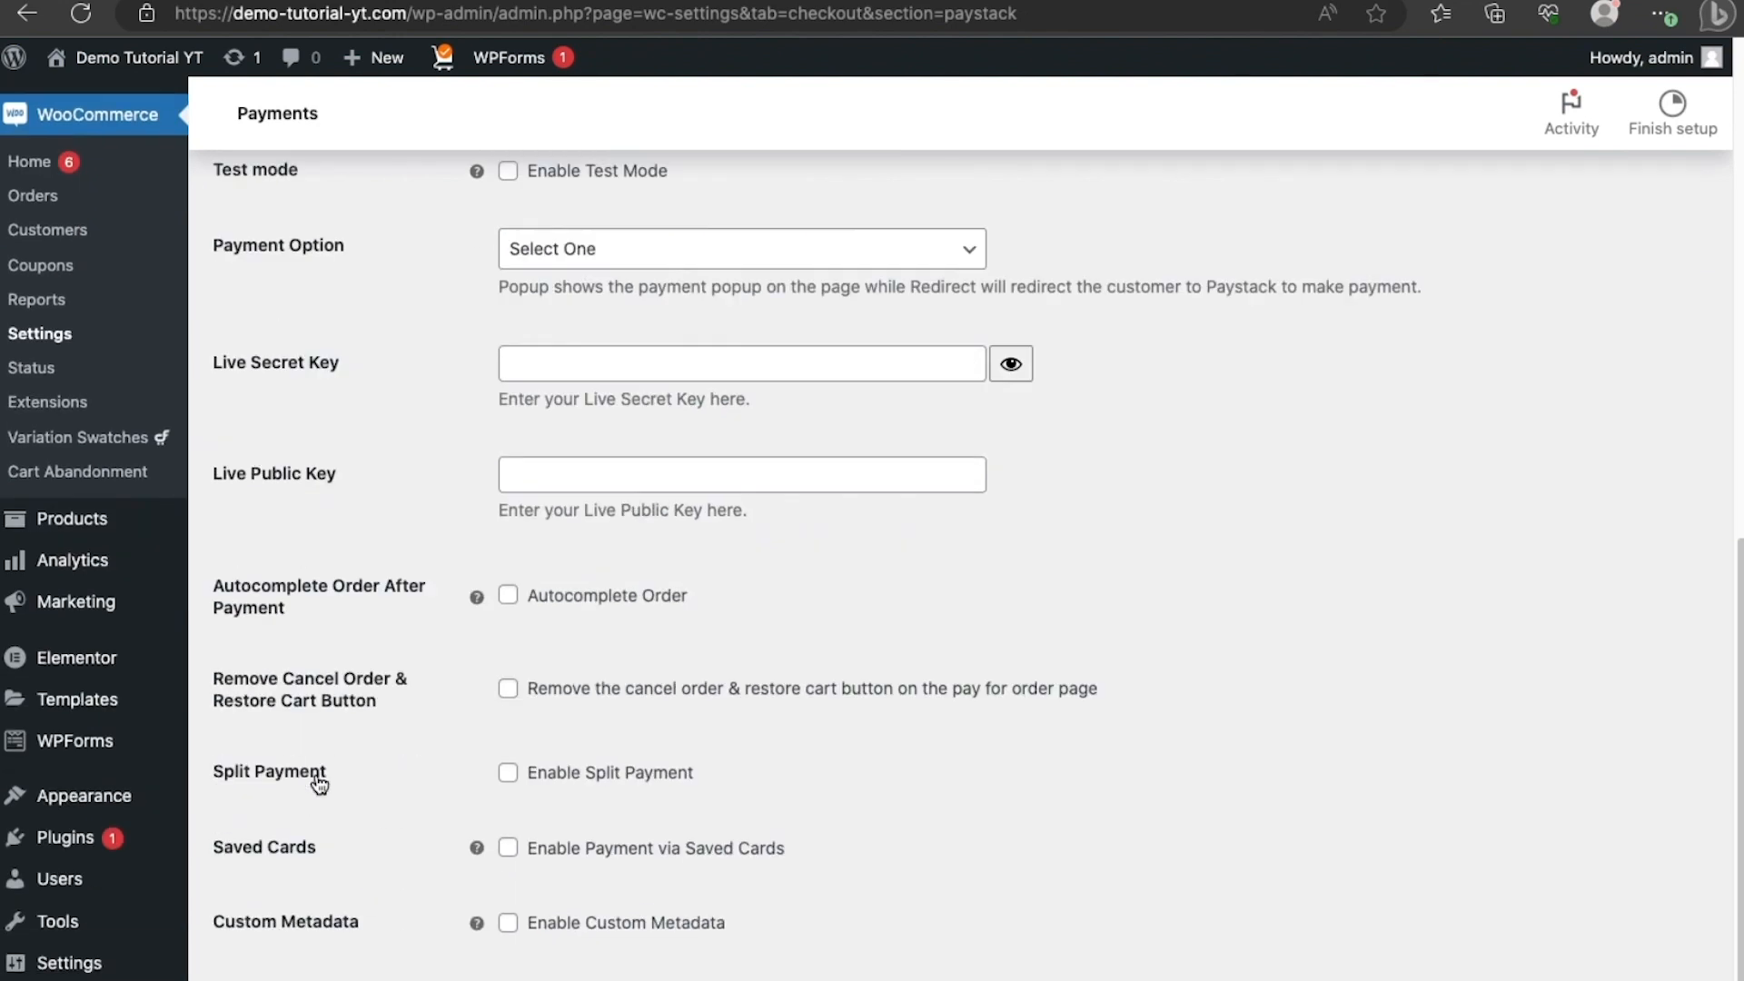
click(295, 908)
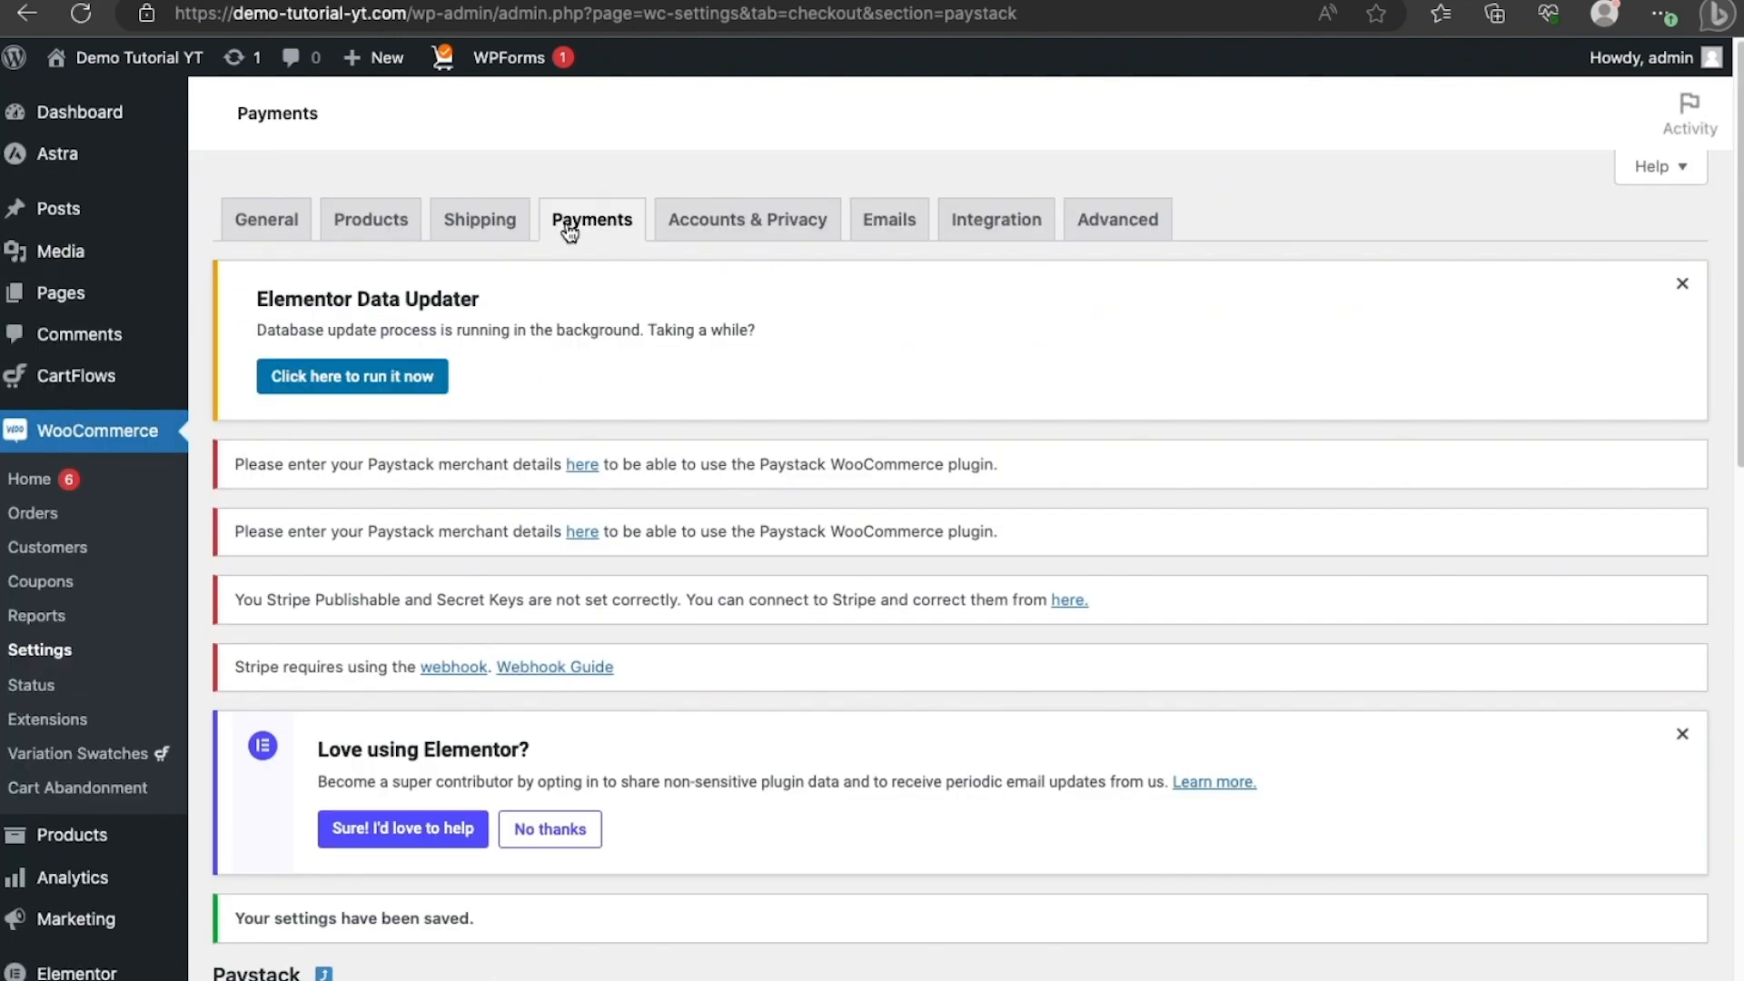
Review the WooCommerce accounts and privacy settings, including guest checkout, account creation, the privacy policy texts and data retention, and save them.
click(781, 227)
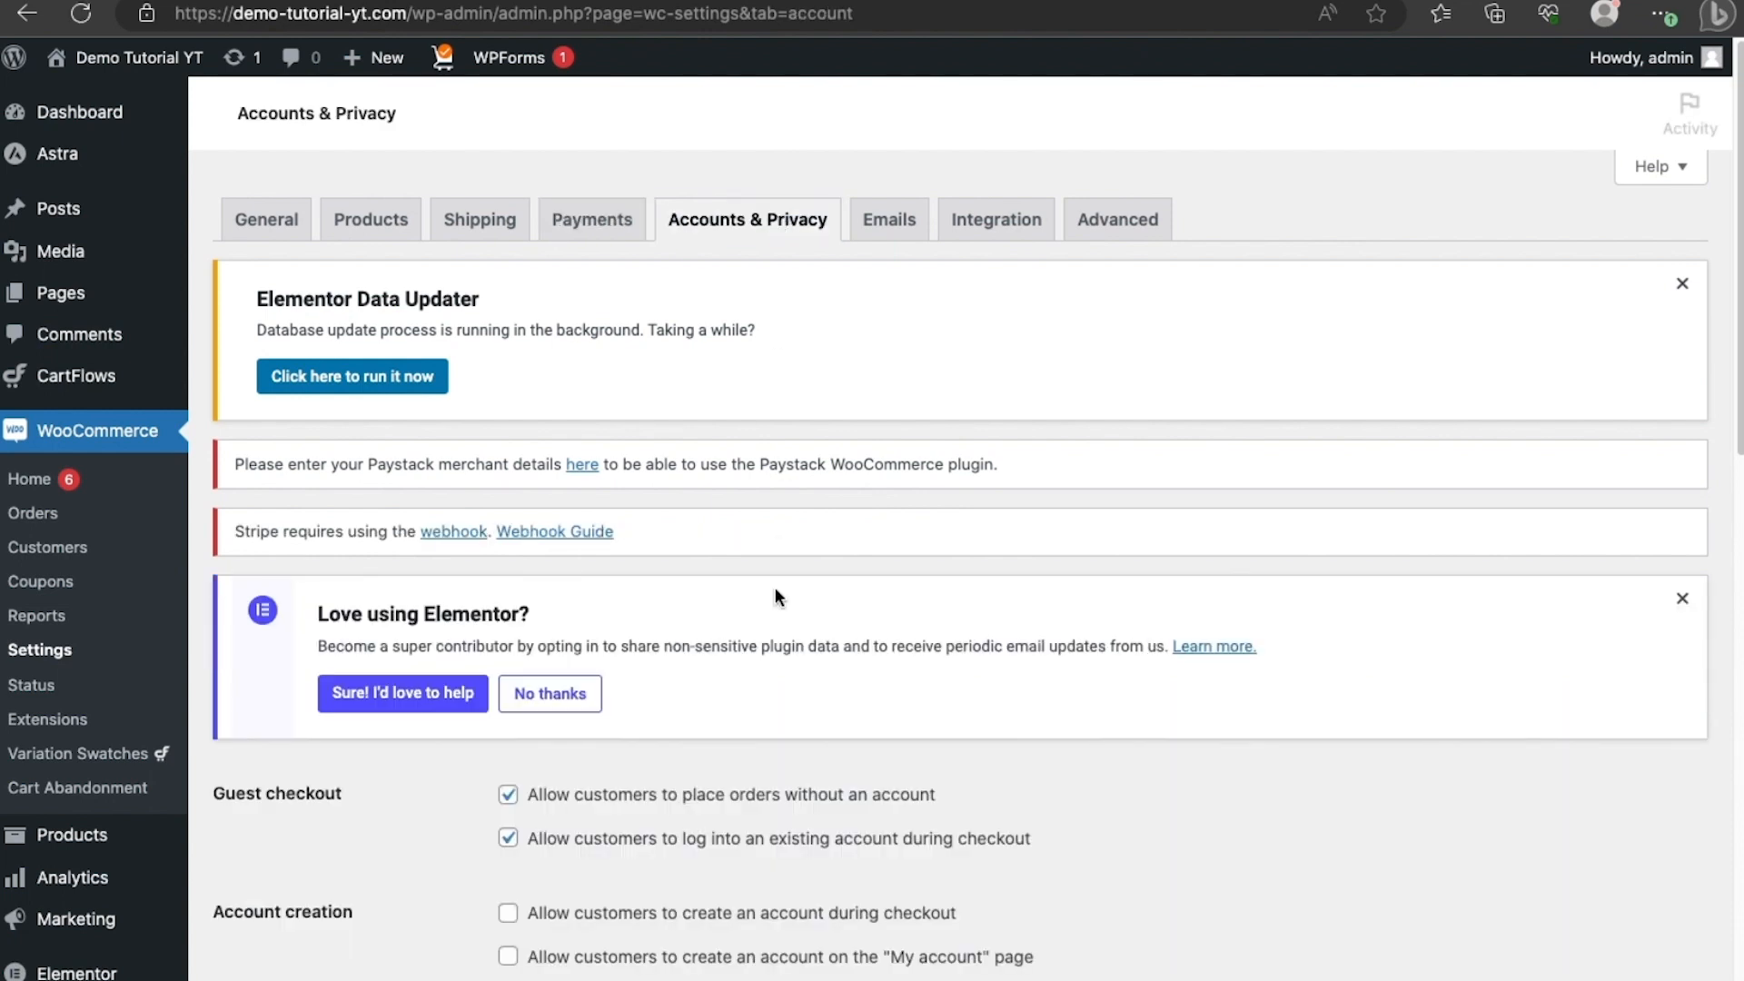
scroll(776, 587, down, 2)
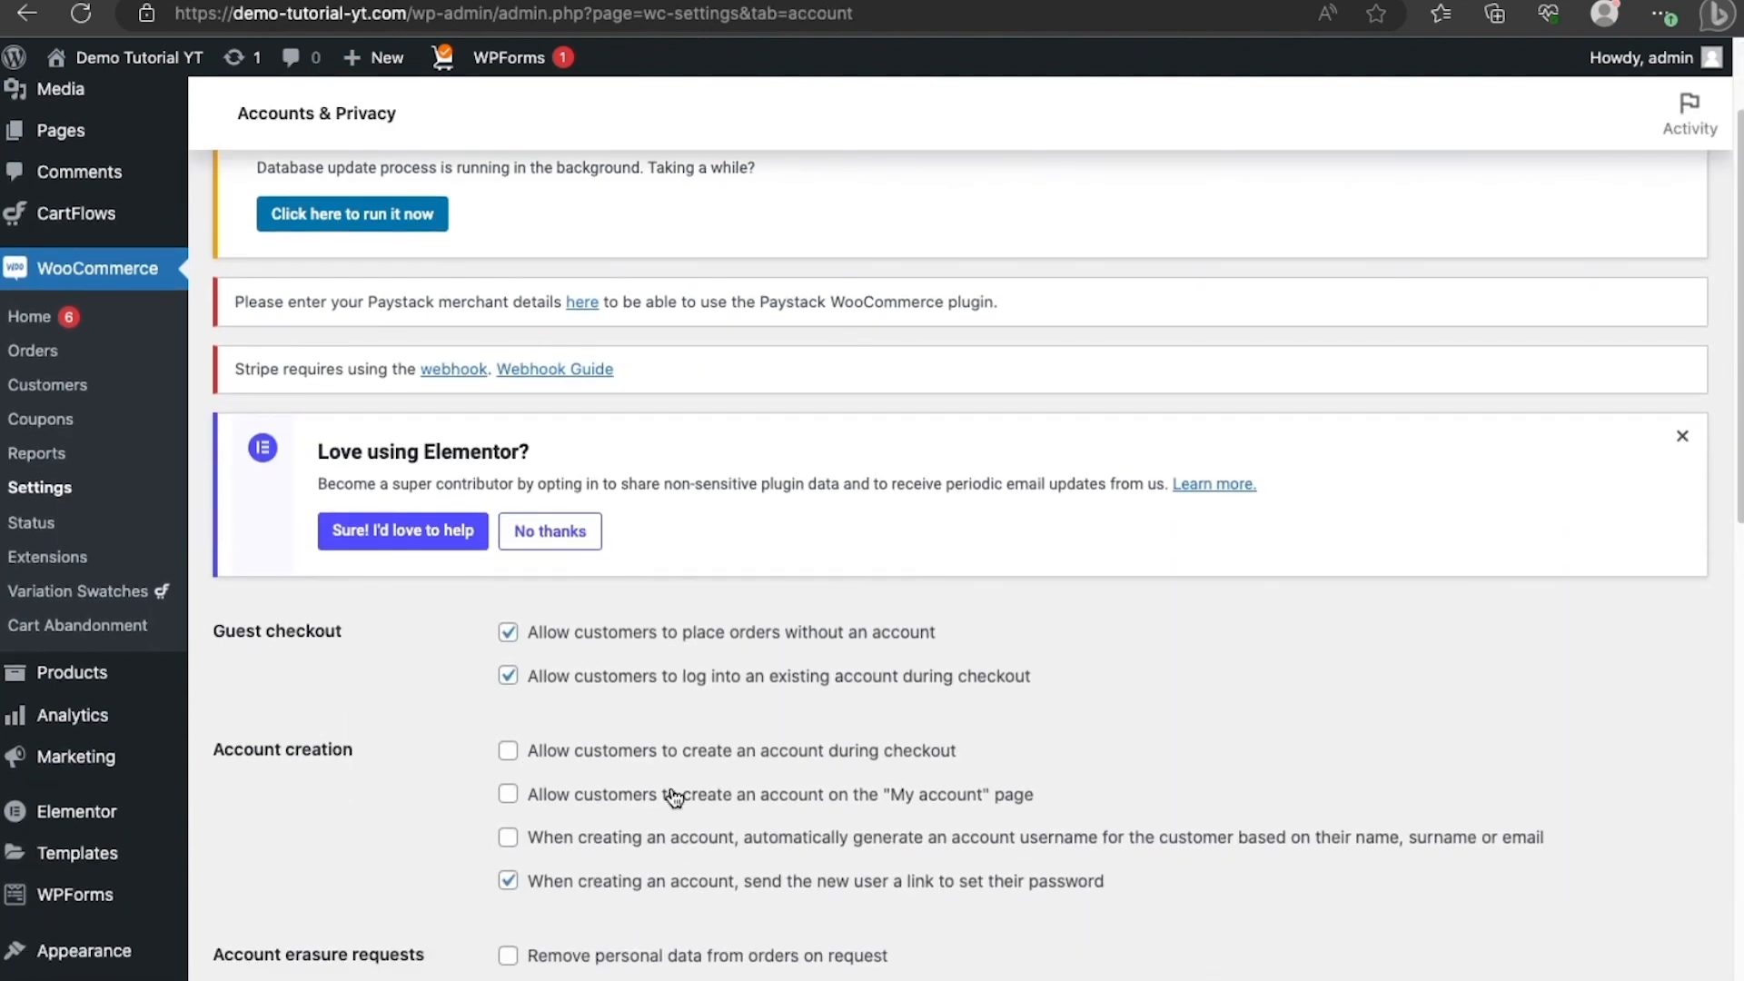
scroll(671, 796, down, 2)
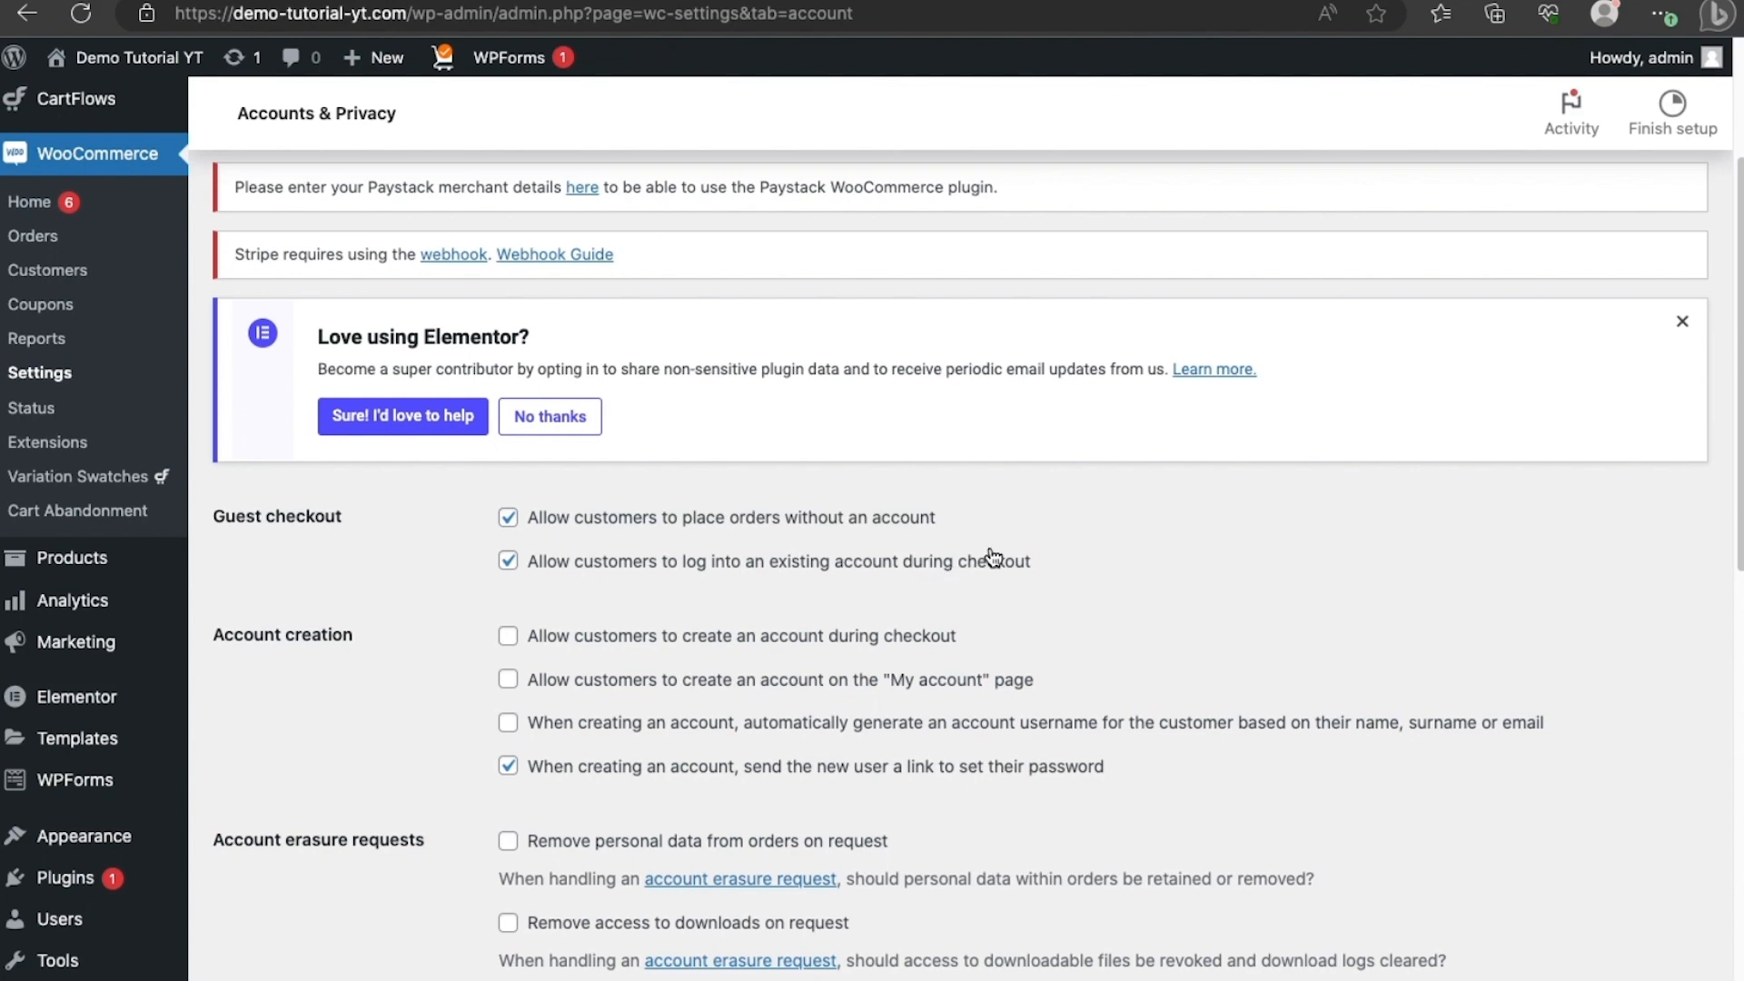
scroll(993, 558, down, 2)
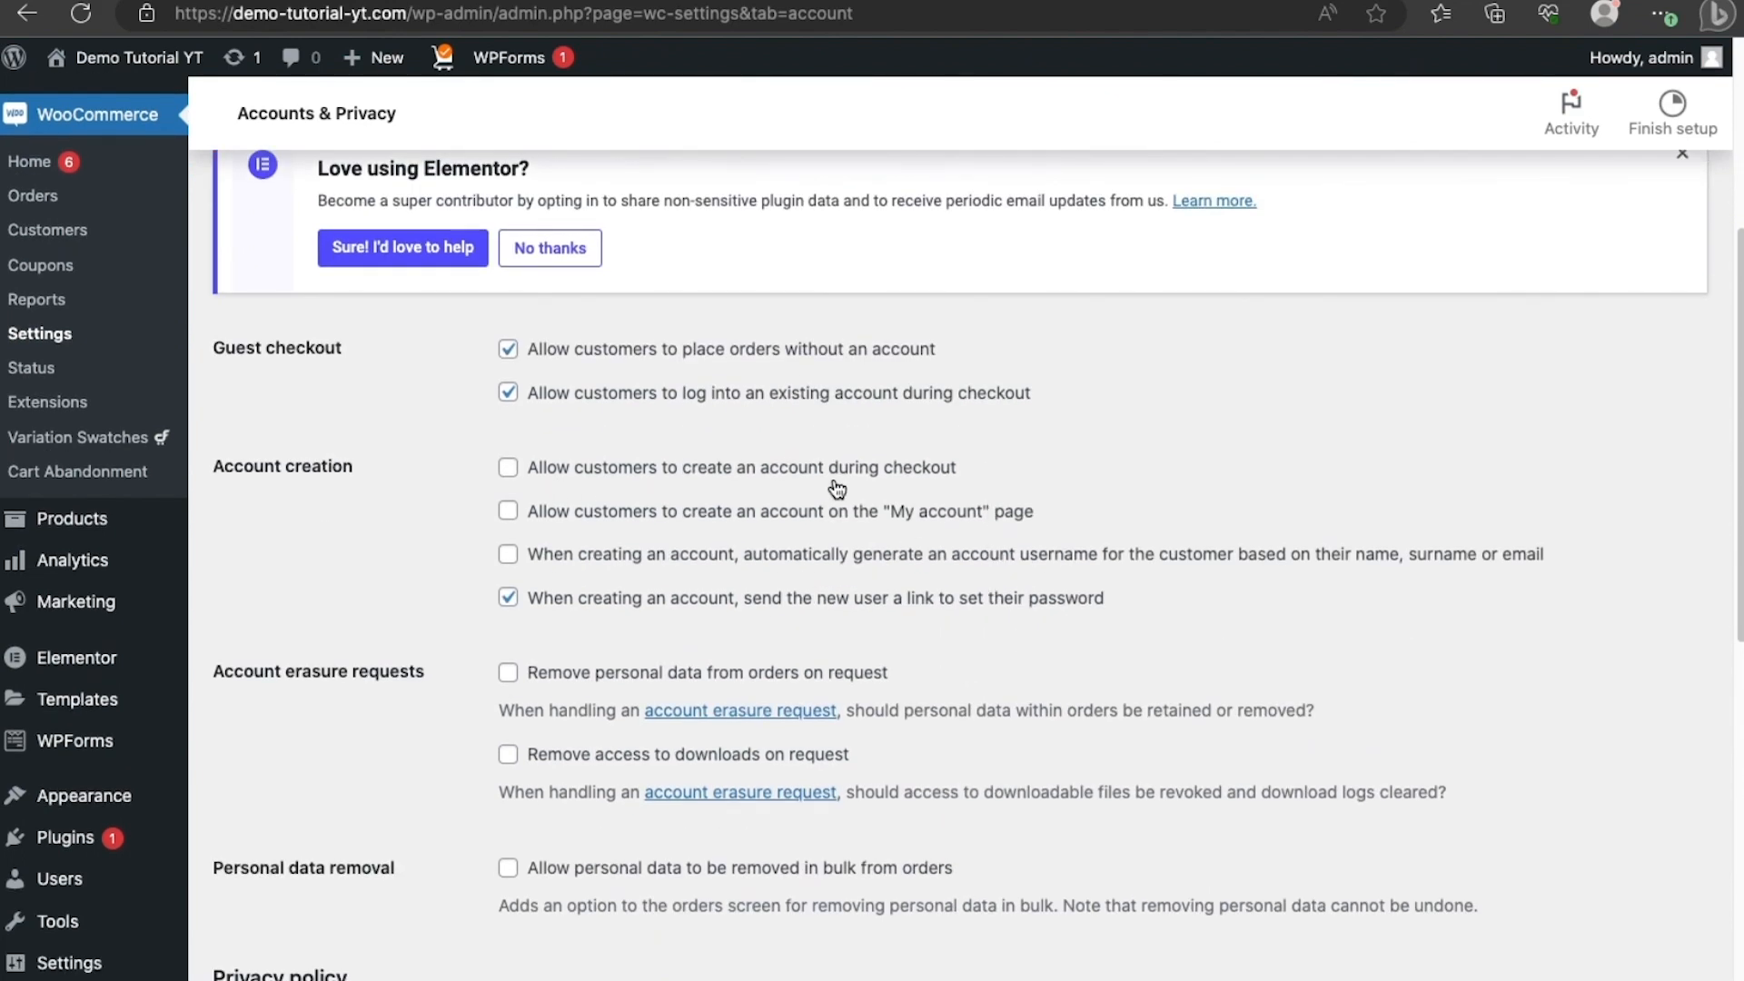
scroll(835, 481, down, 2)
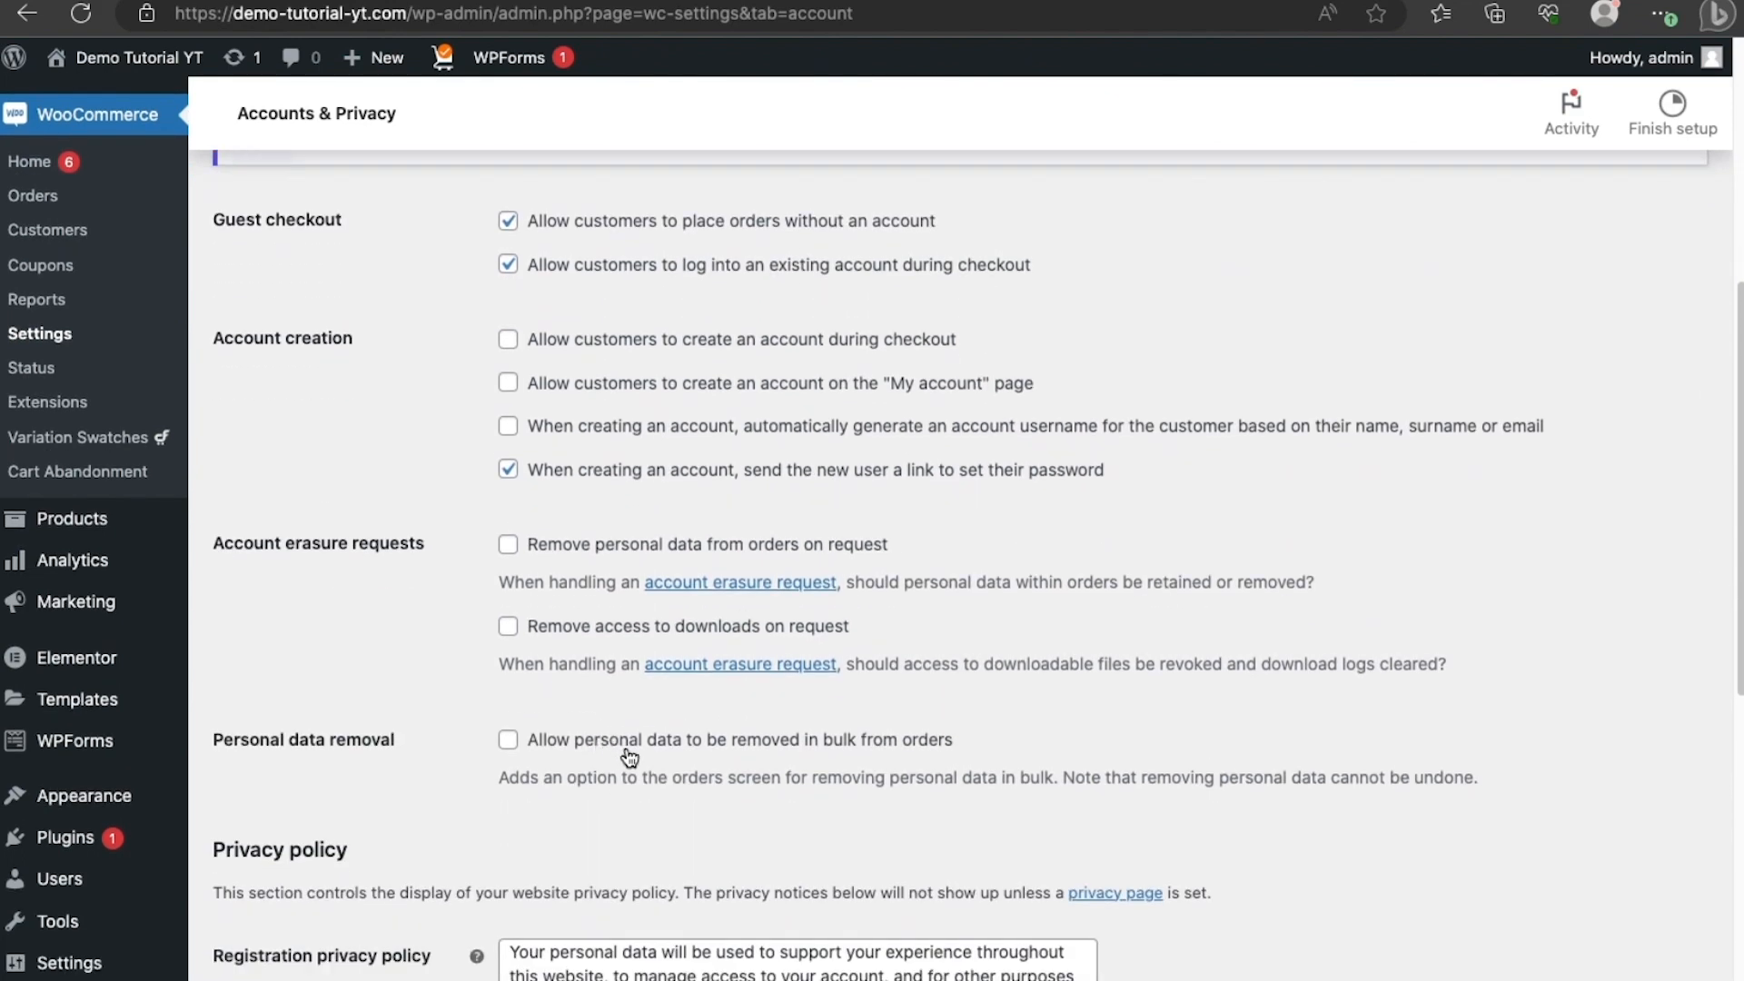
scroll(627, 754, down, 8)
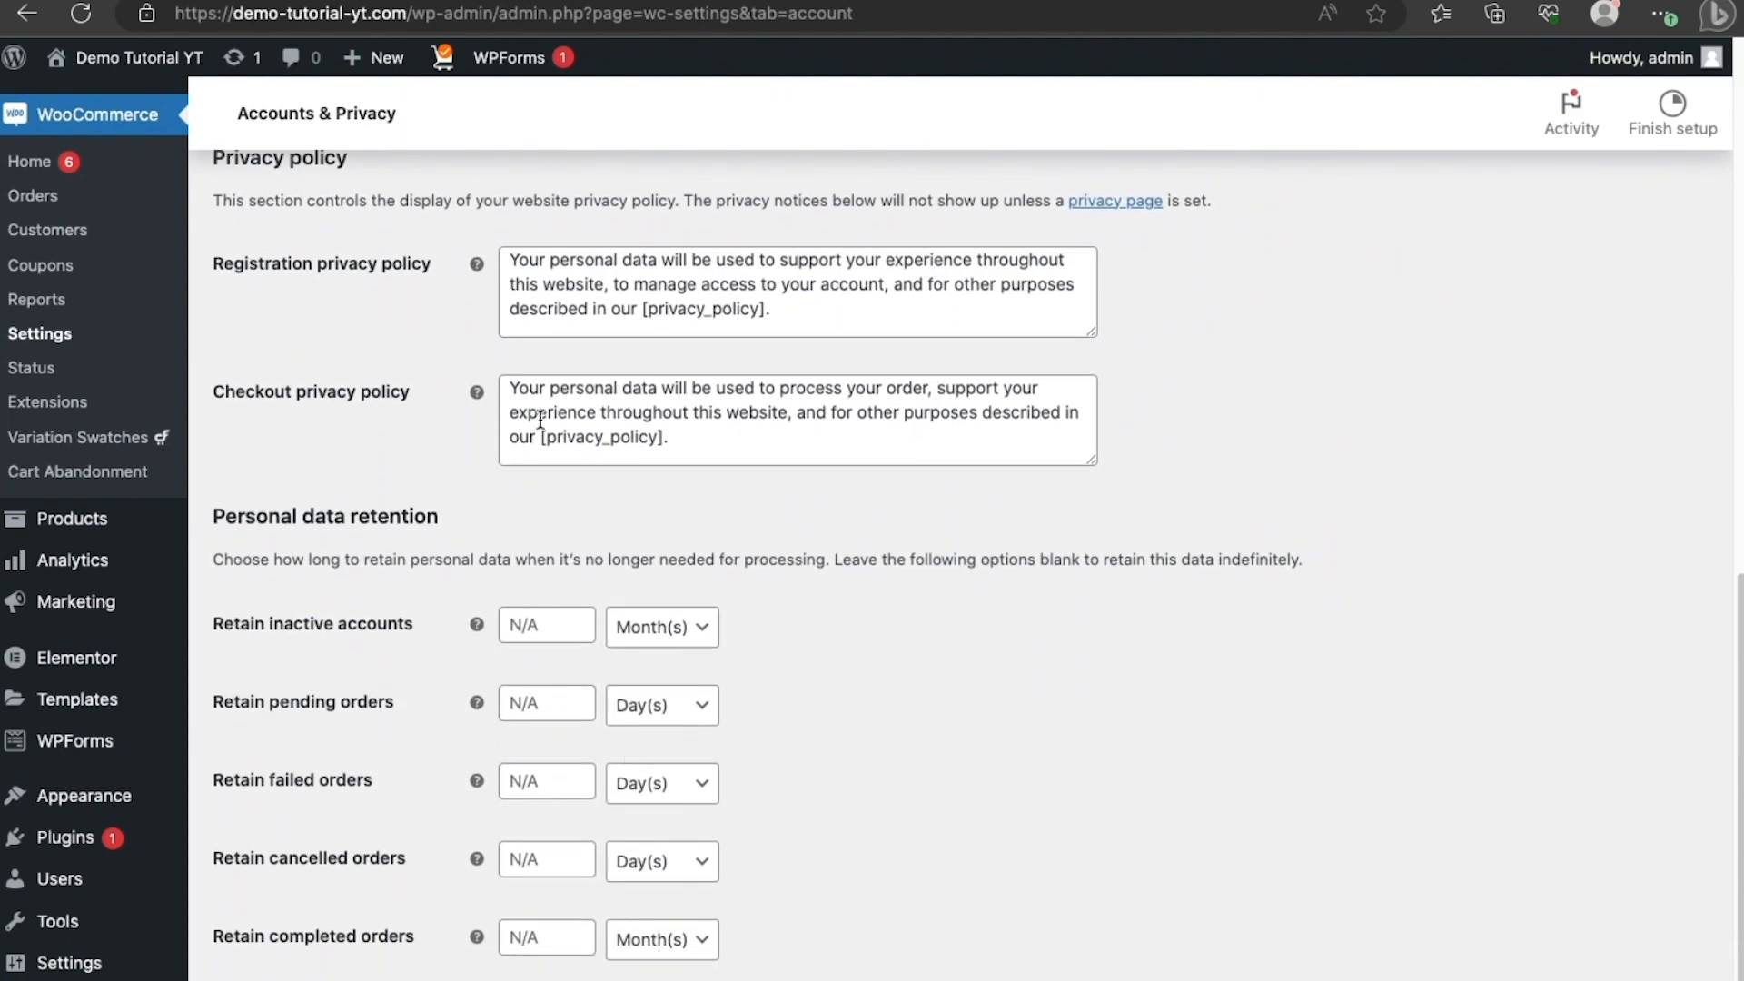
click(778, 298)
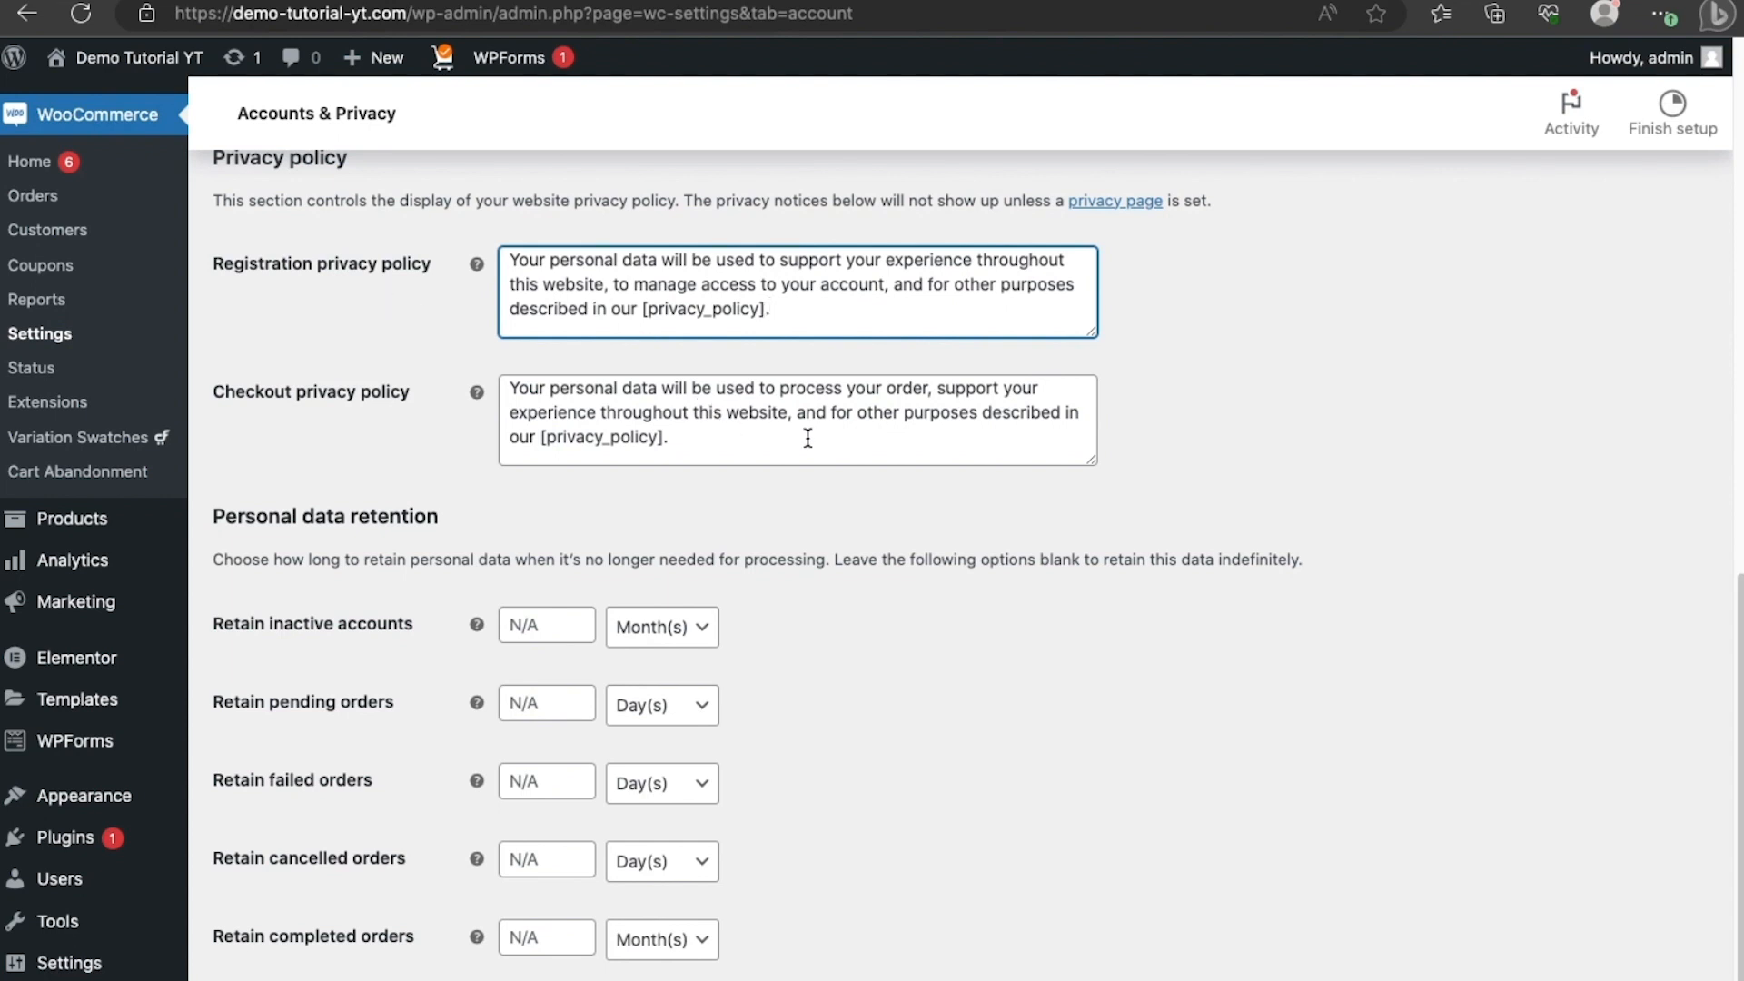
scroll(807, 438, down, 2)
click(276, 913)
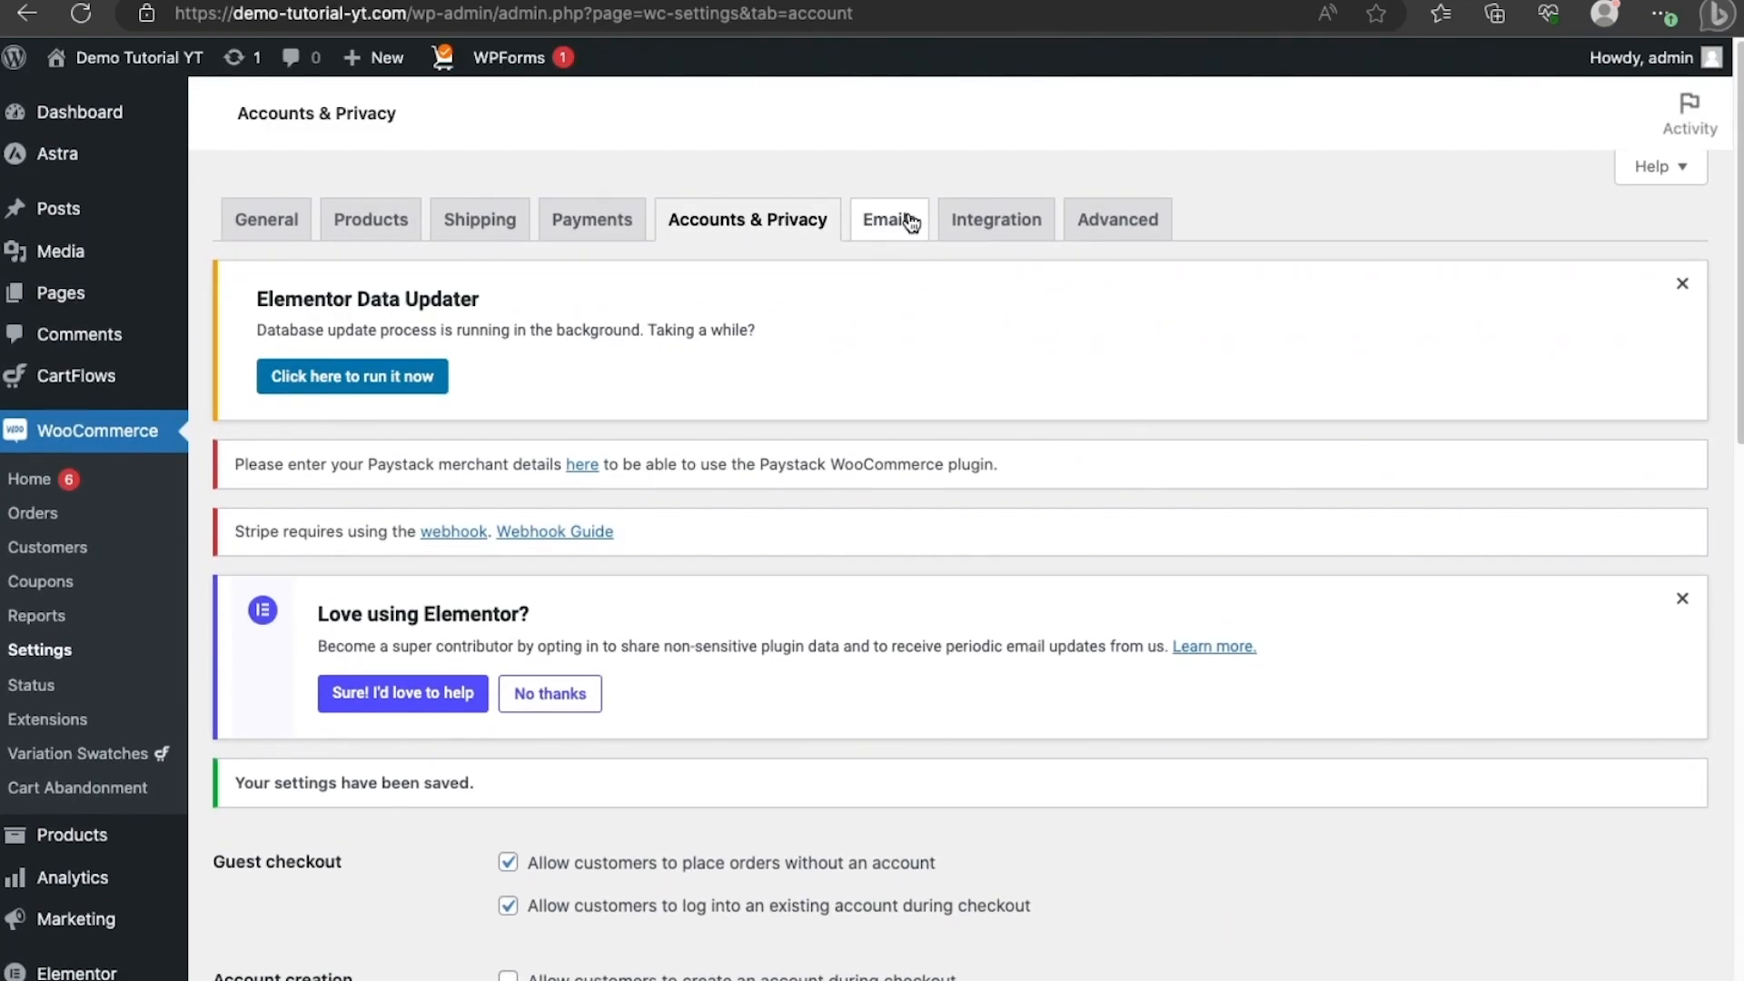
Open the WooCommerce email settings and examine the list of order and customer notifications with their recipients.
click(911, 222)
scroll(1000, 590, down, 6)
scroll(999, 598, down, 3)
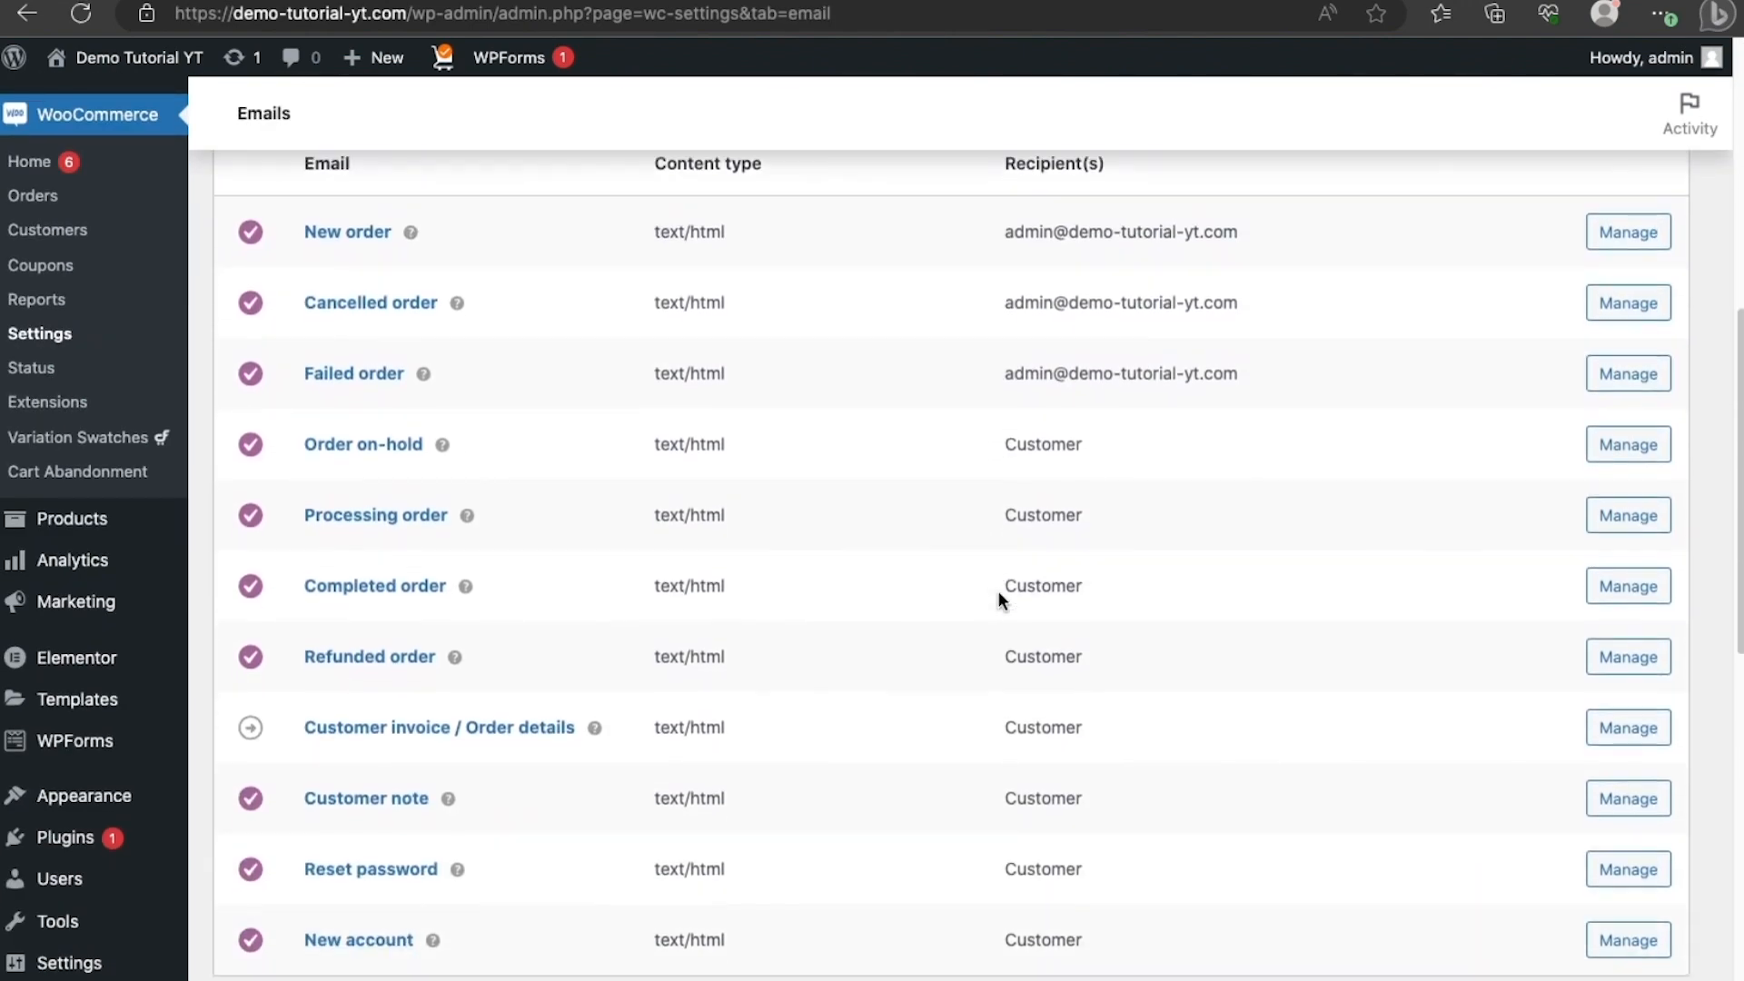
scroll(716, 586, up, 3)
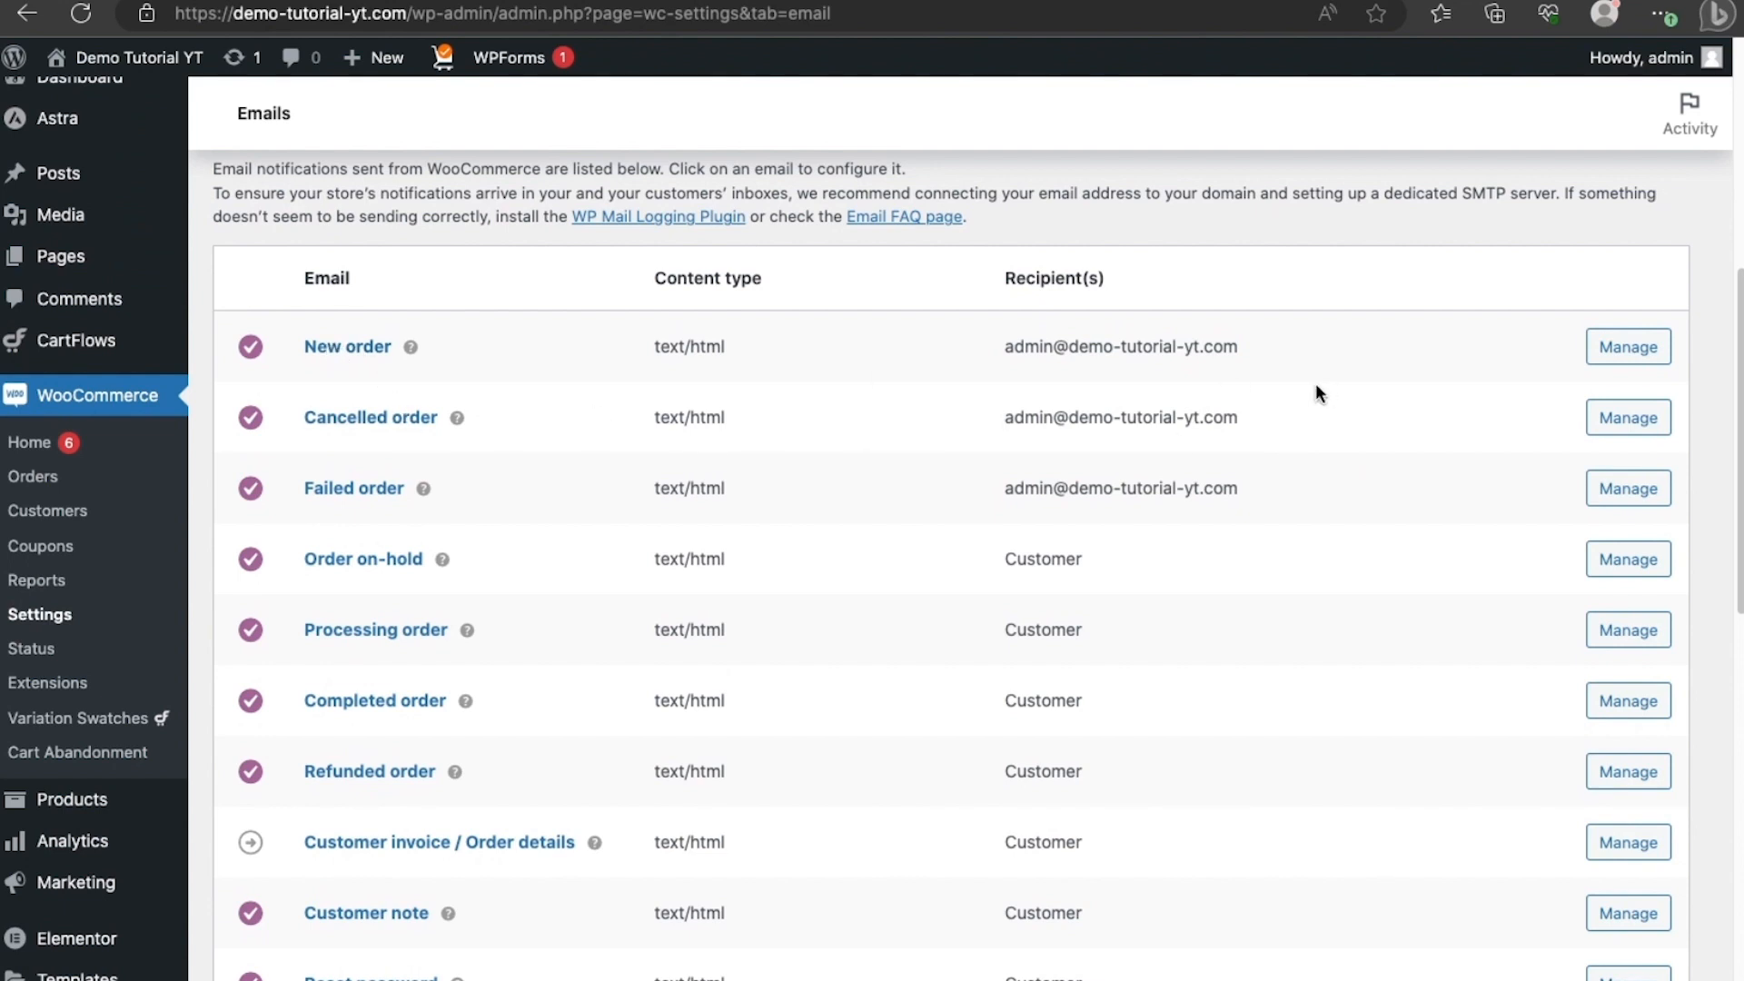
Open the New order notification's settings and check its recipient, subject, heading and additional content.
click(1668, 349)
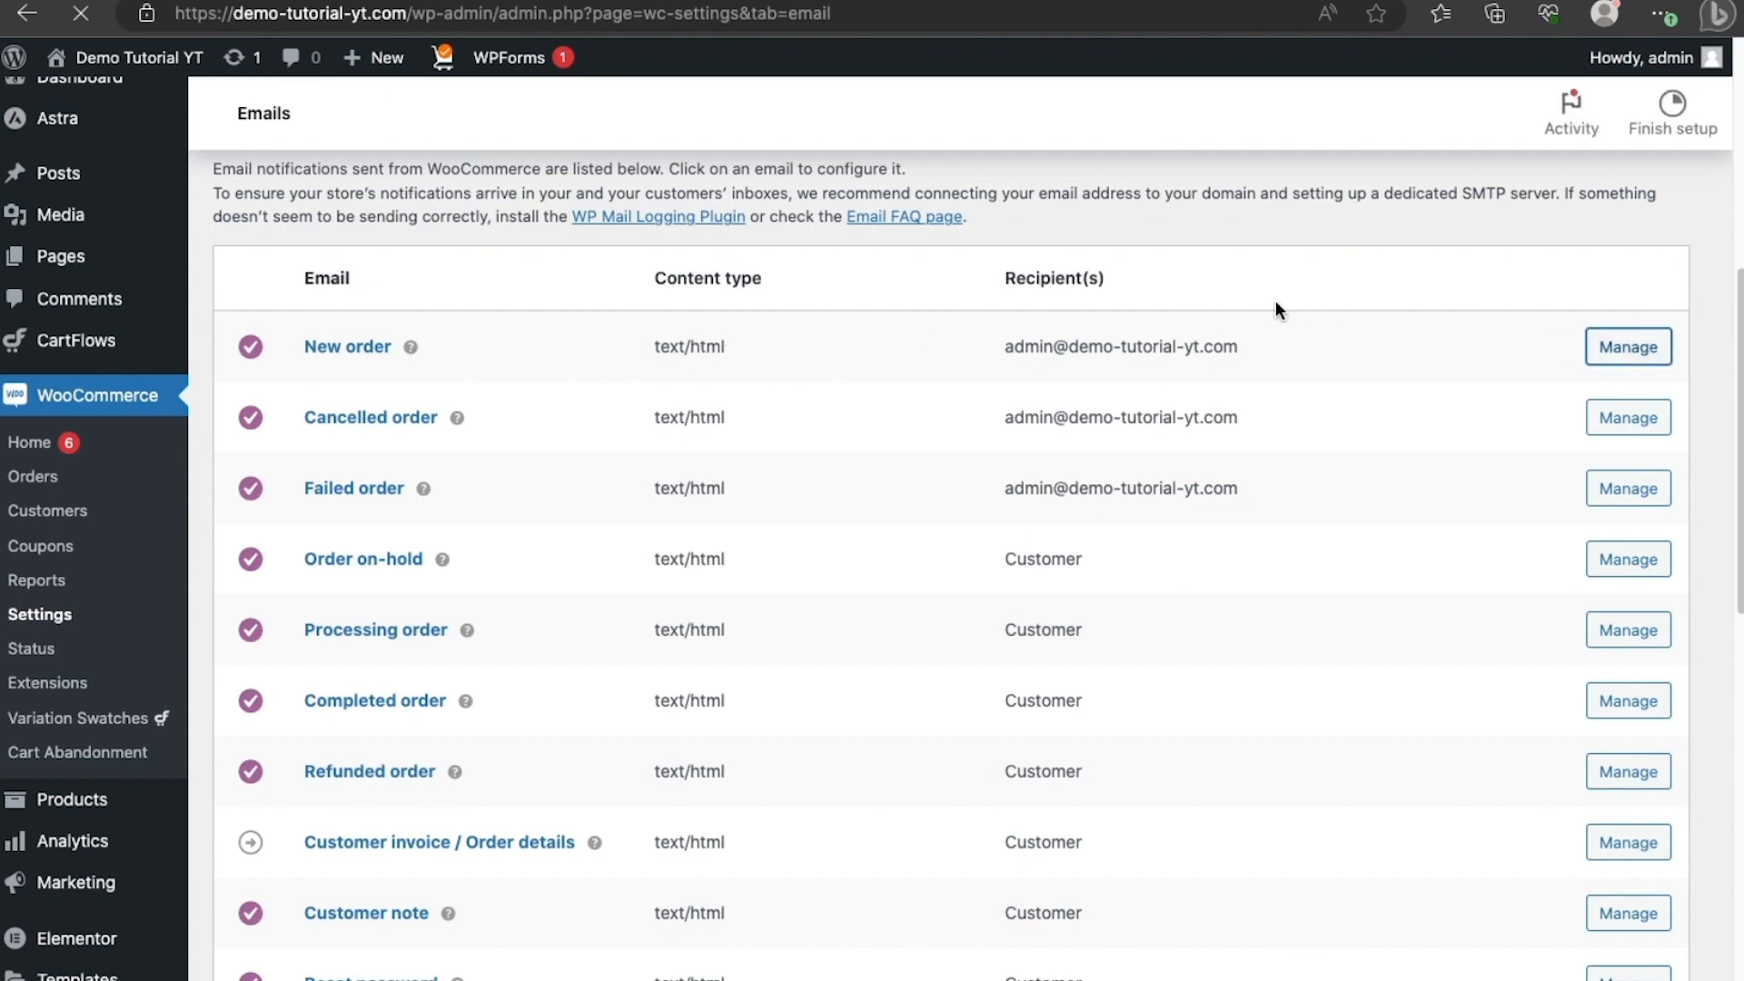
scroll(966, 361, down, 5)
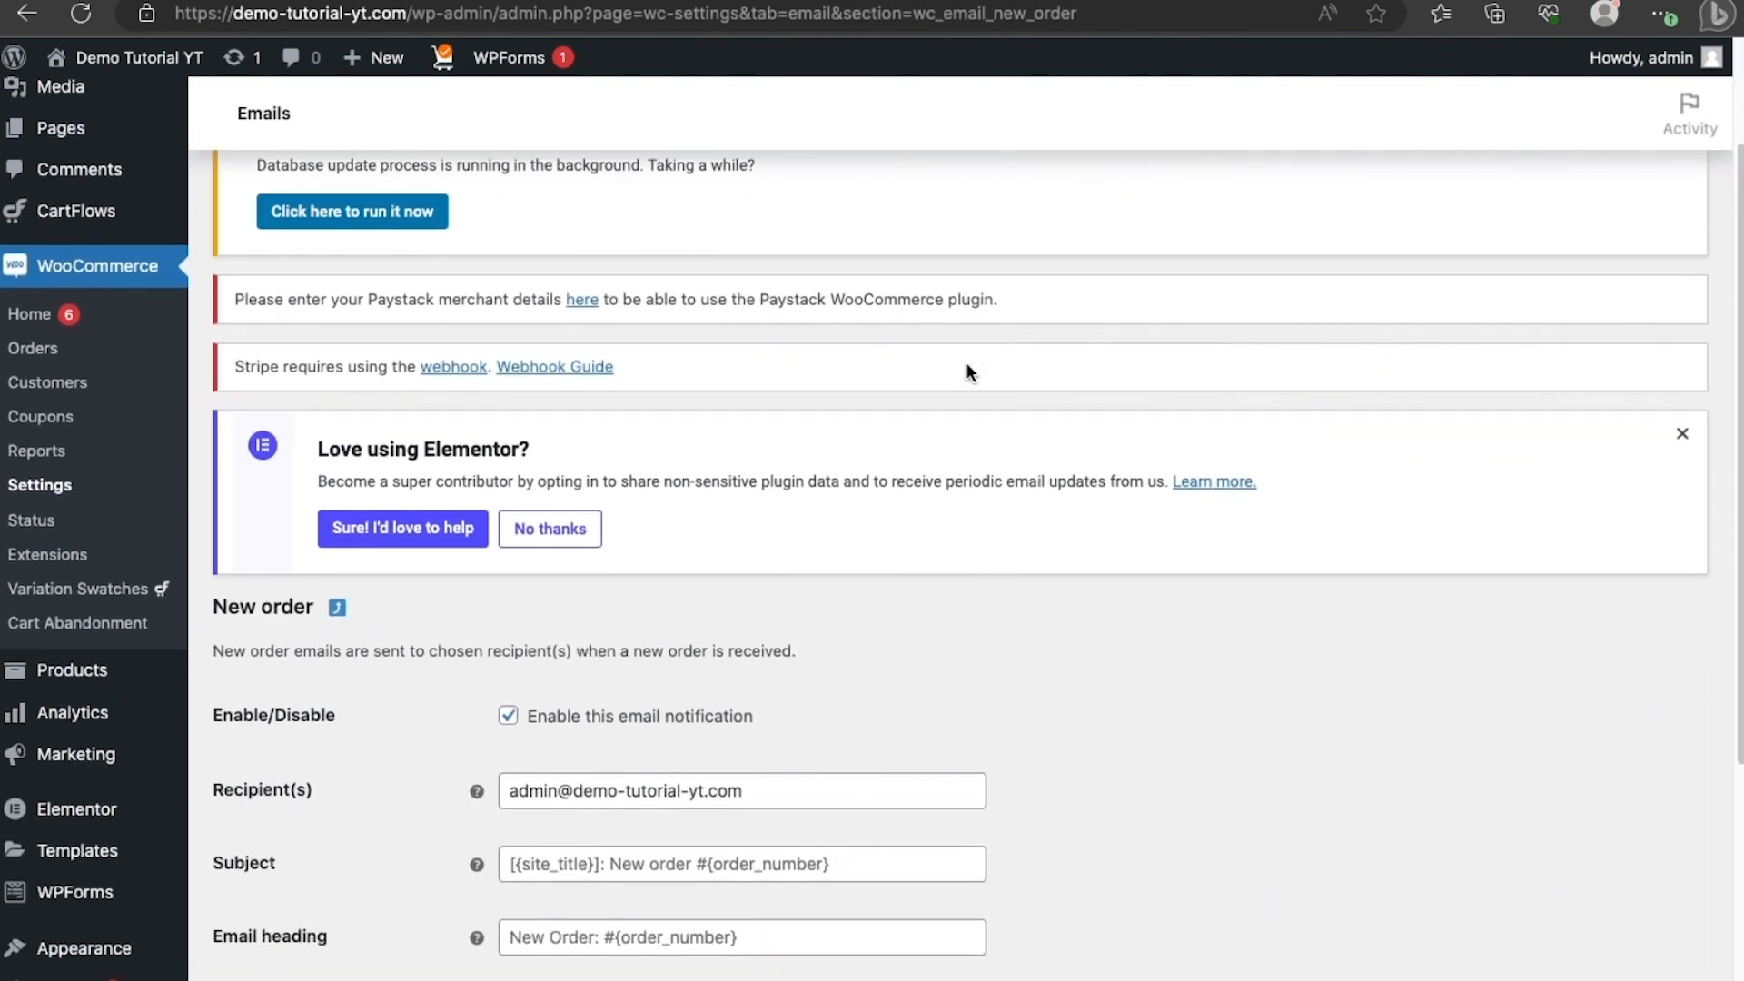
scroll(878, 715, down, 2)
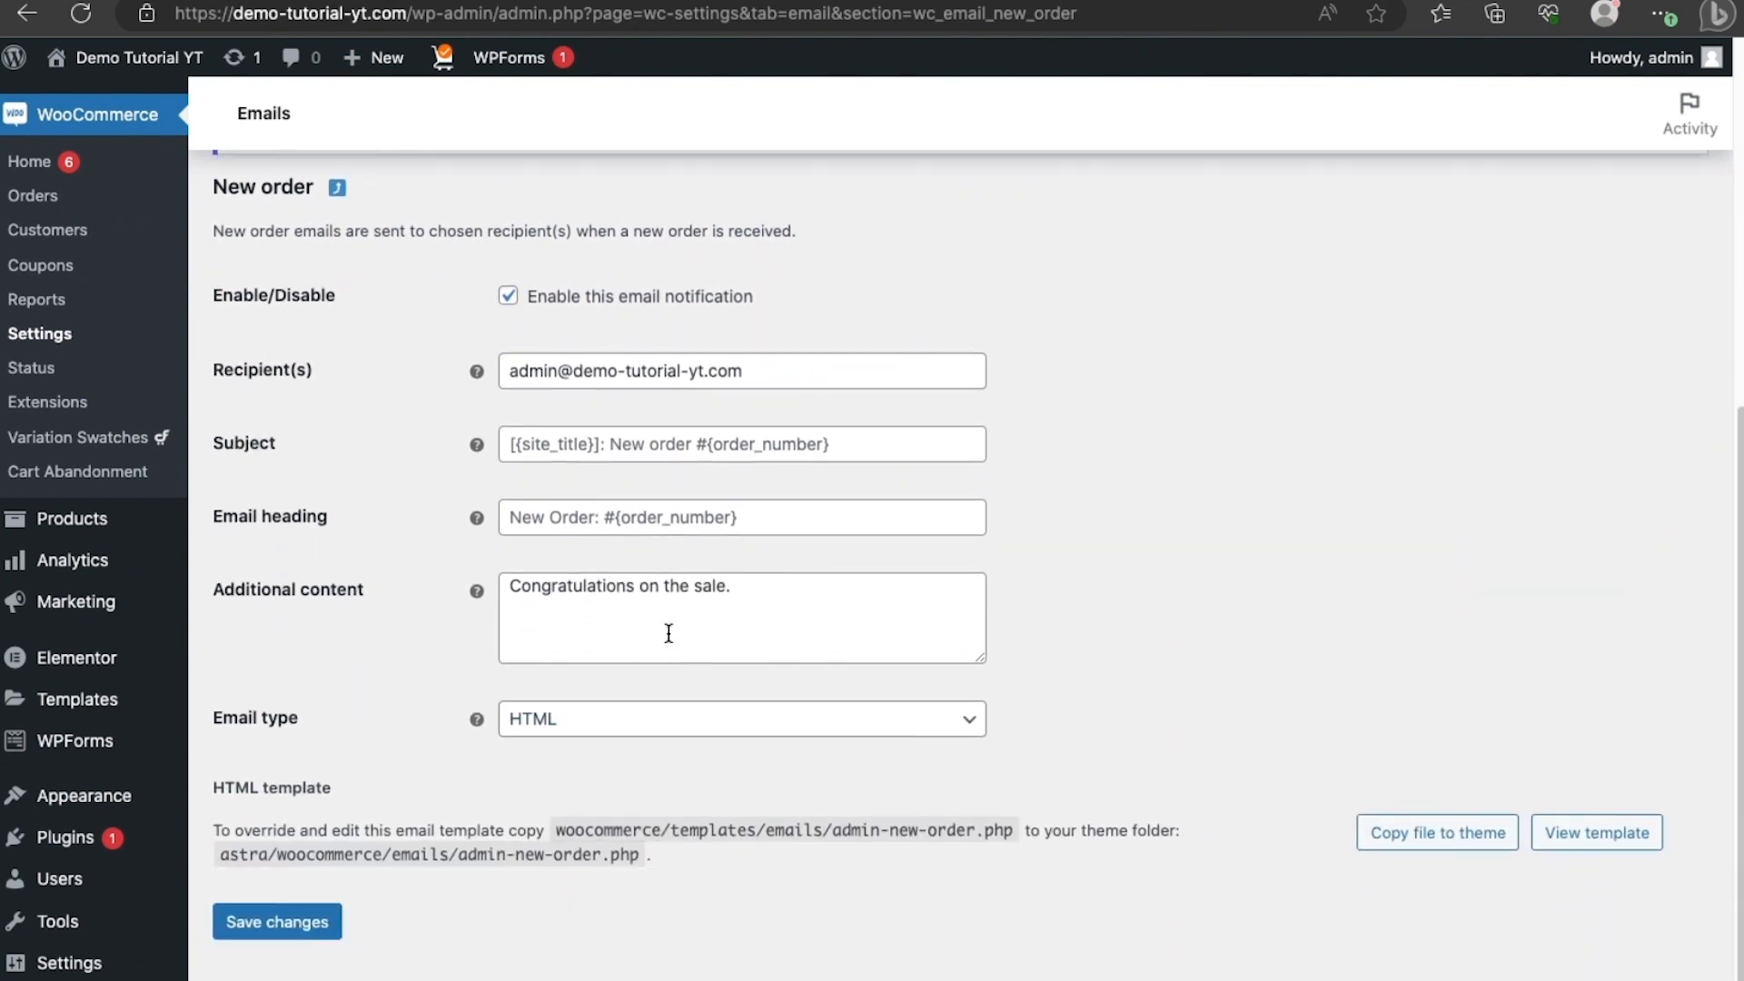
click(501, 592)
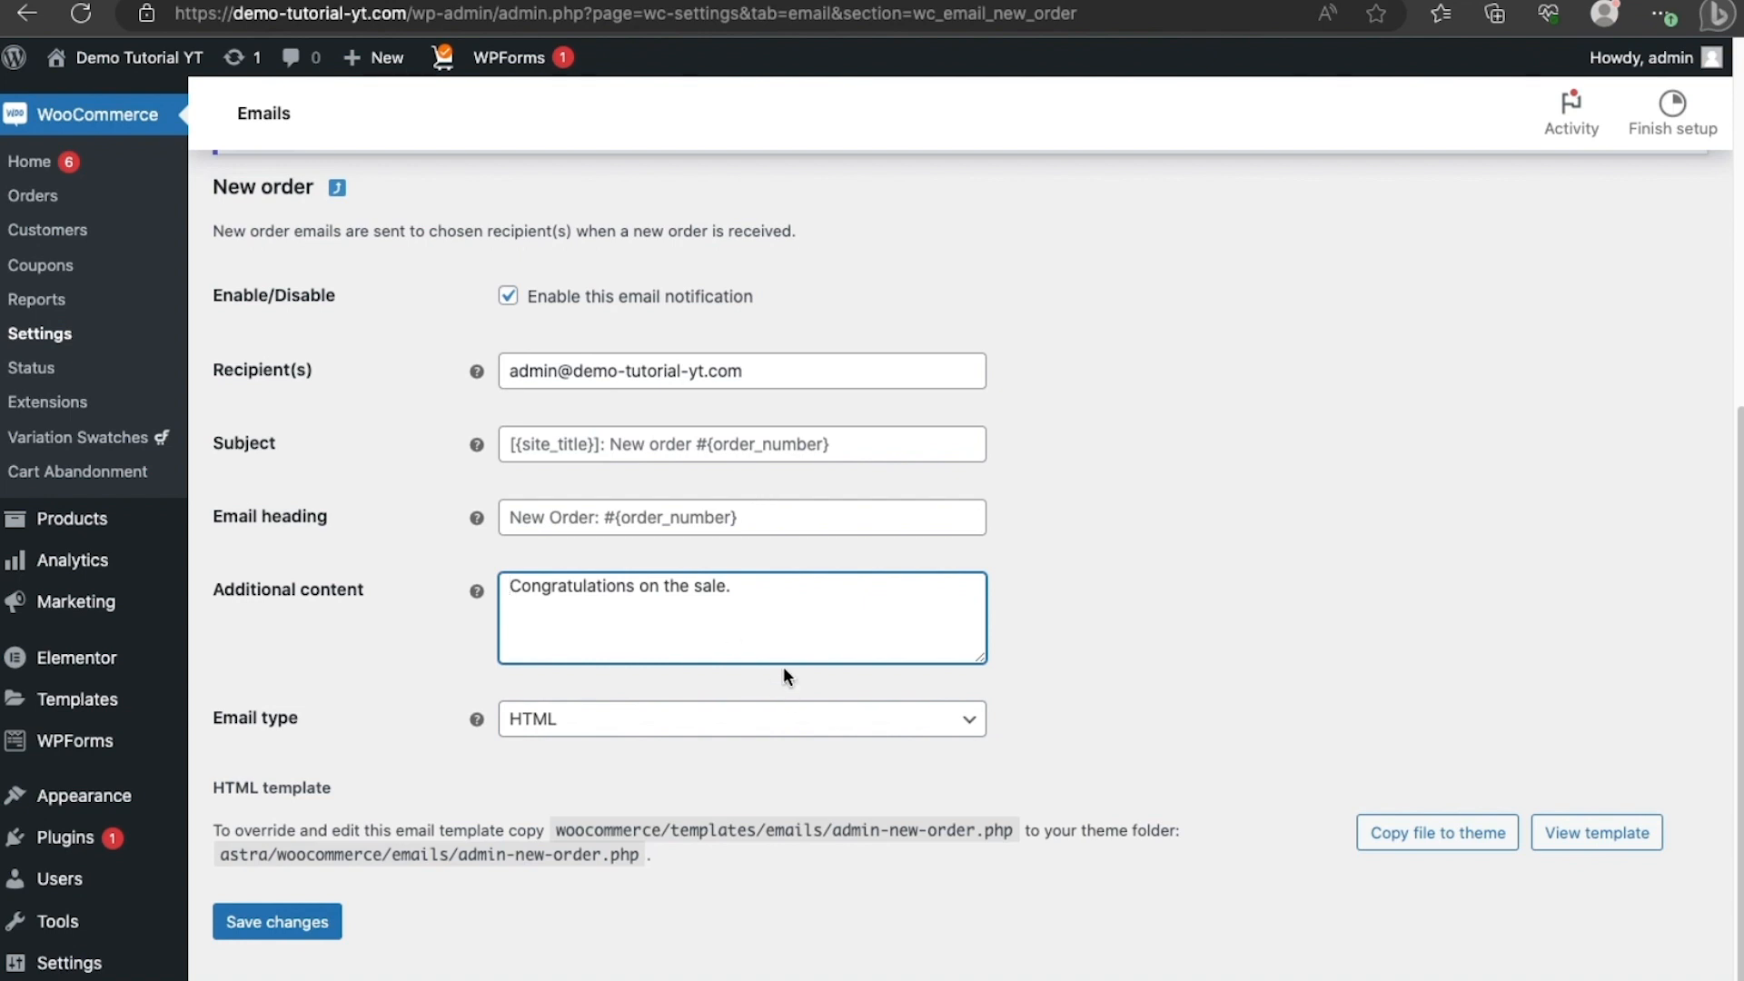
scroll(736, 417, up, 10)
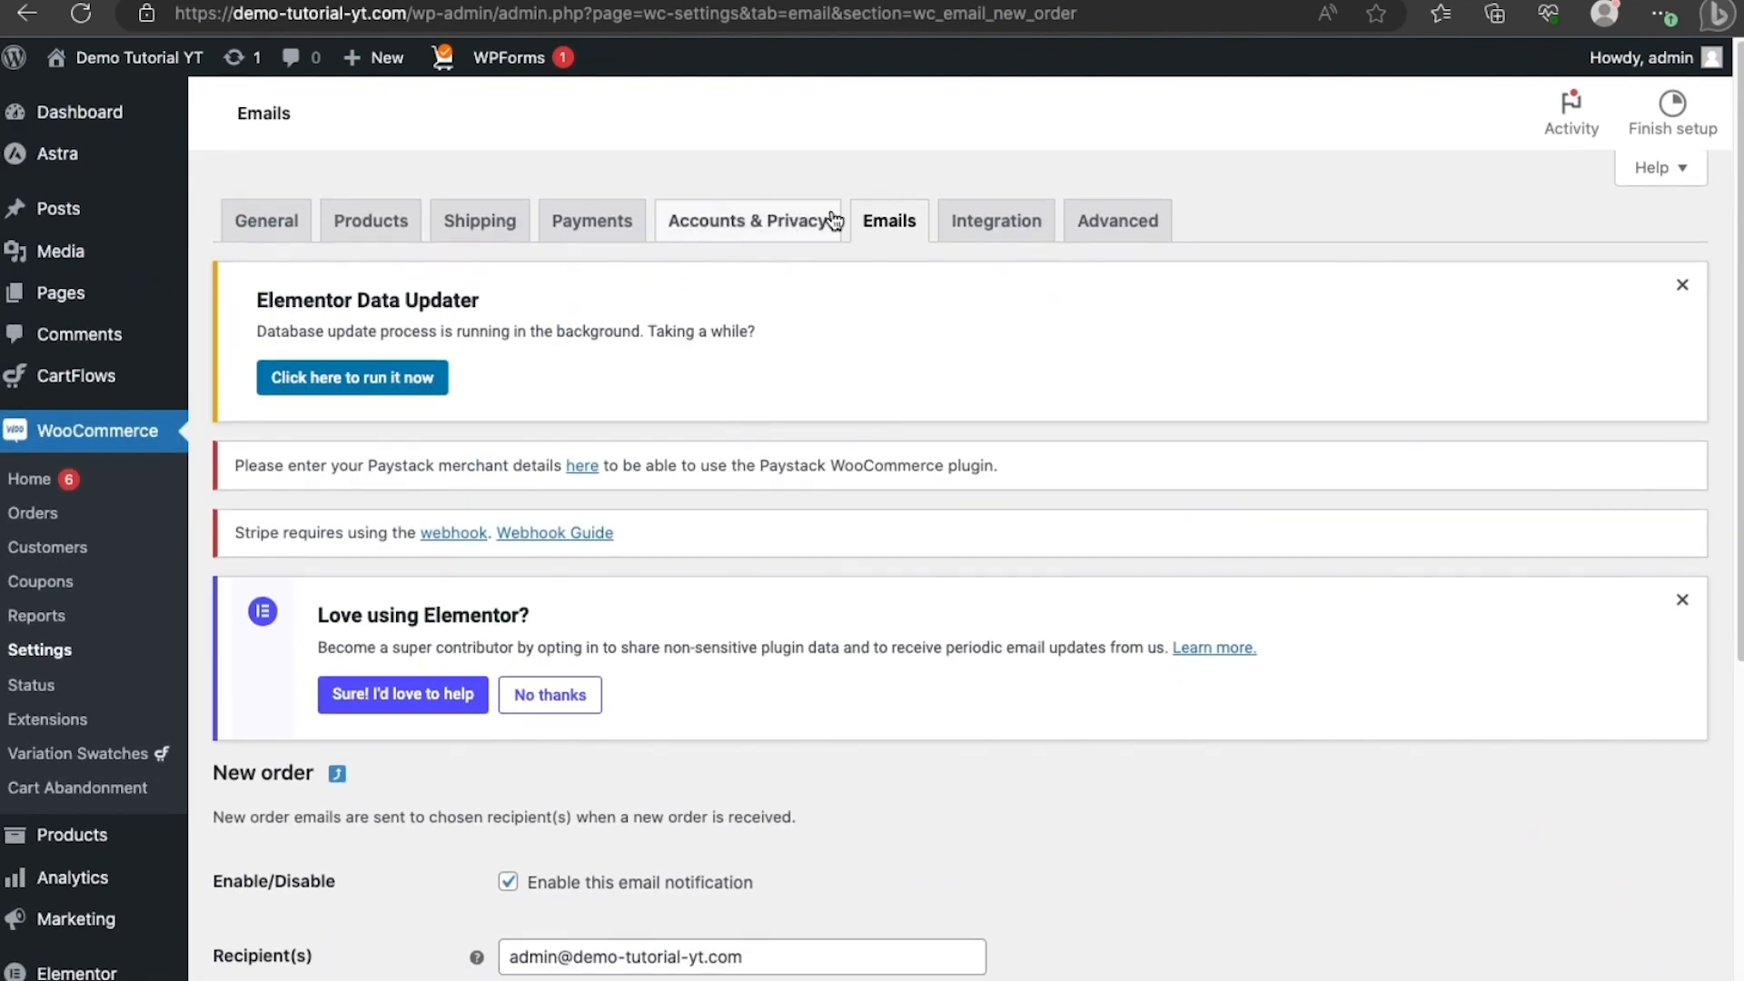
Examine the WooCommerce integration settings for MaxMind Geolocation, including the license key and database file path fields.
click(996, 229)
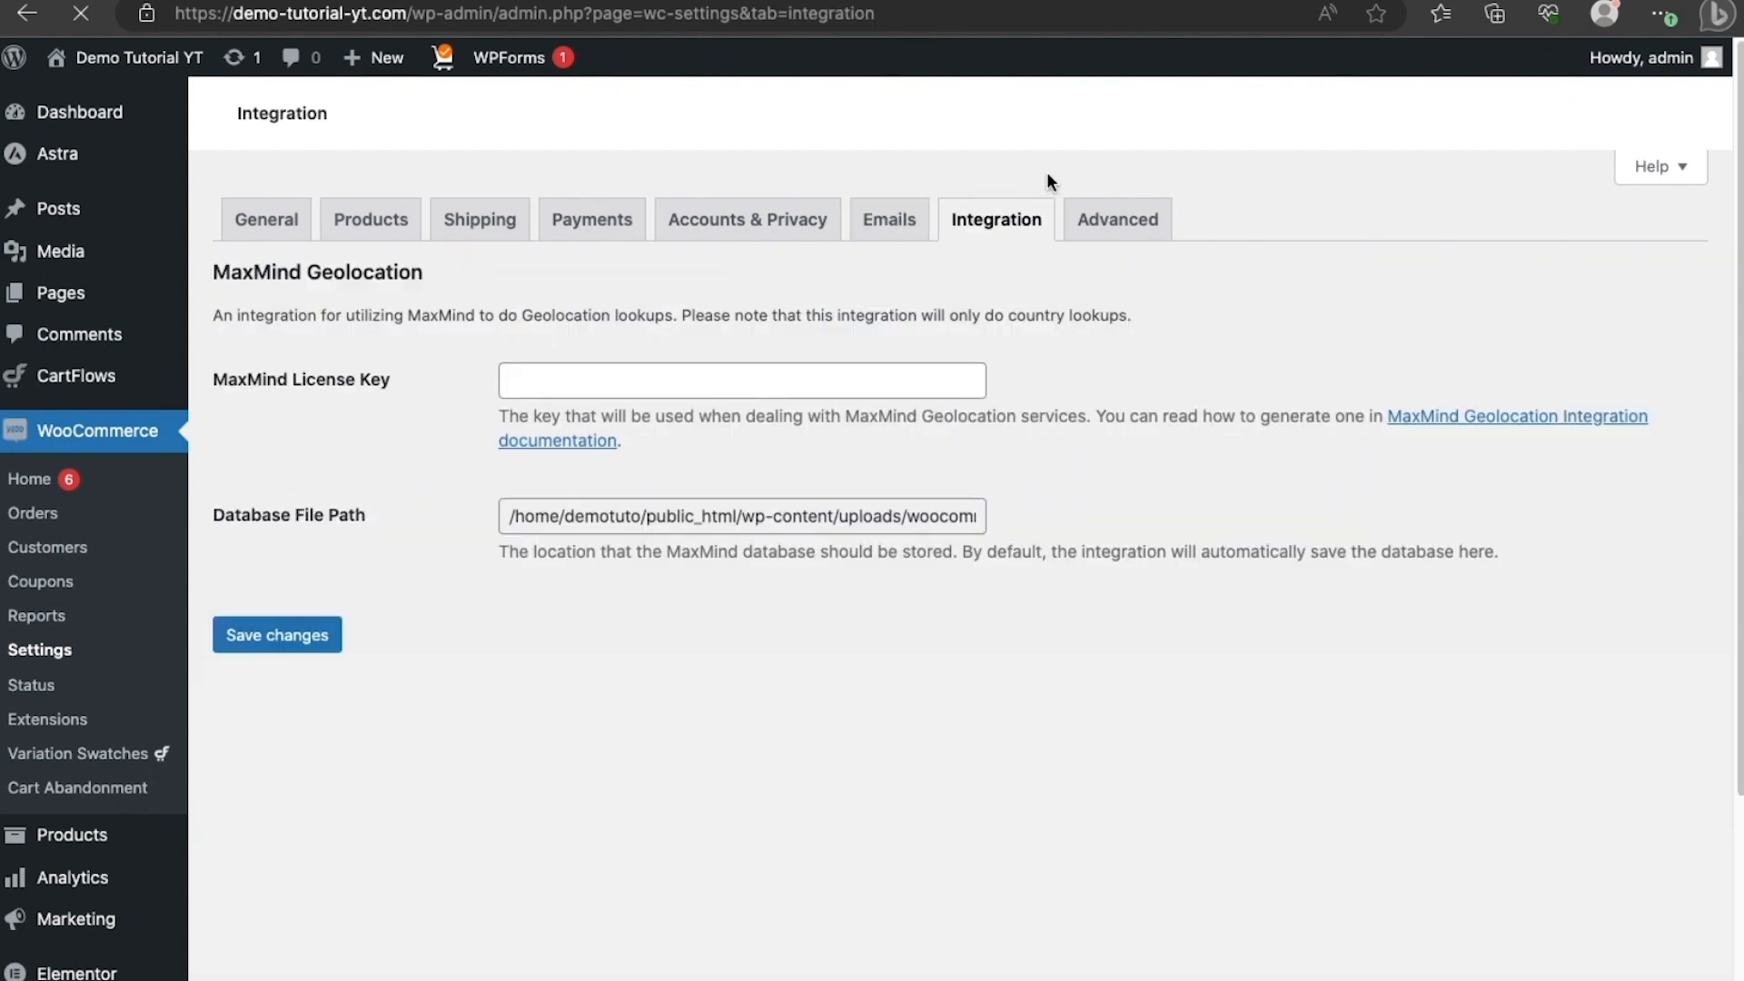
scroll(931, 918, down, 3)
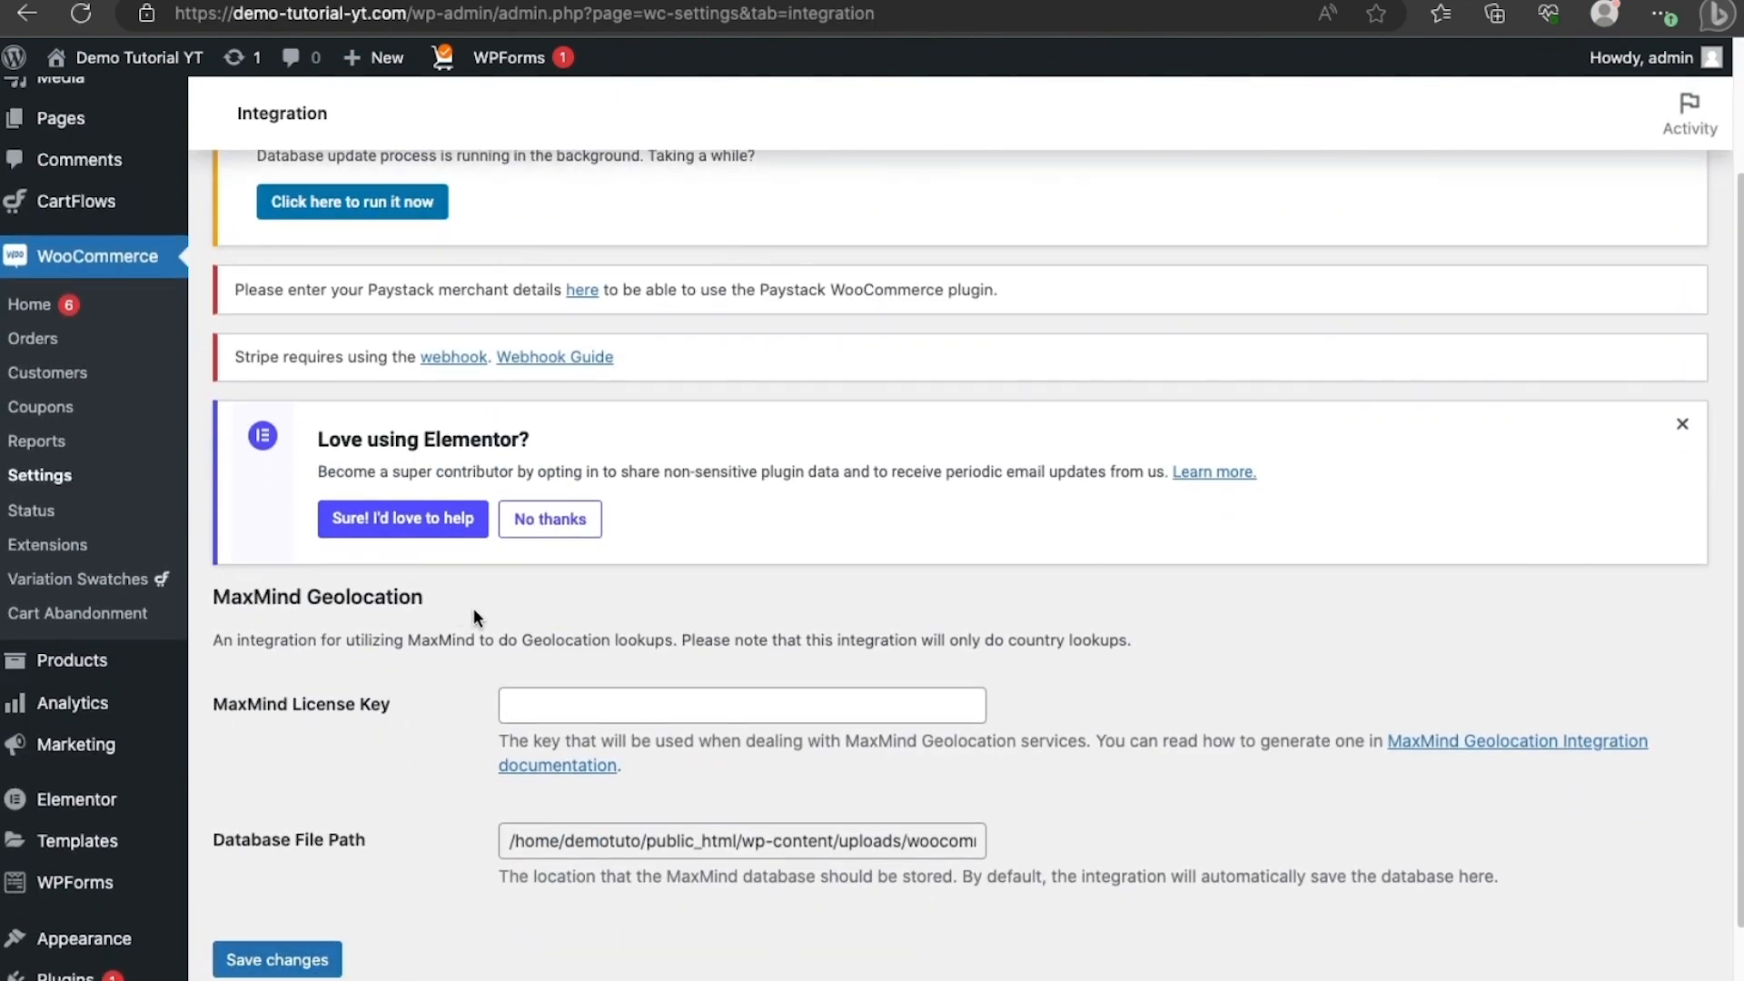
scroll(678, 647, up, 3)
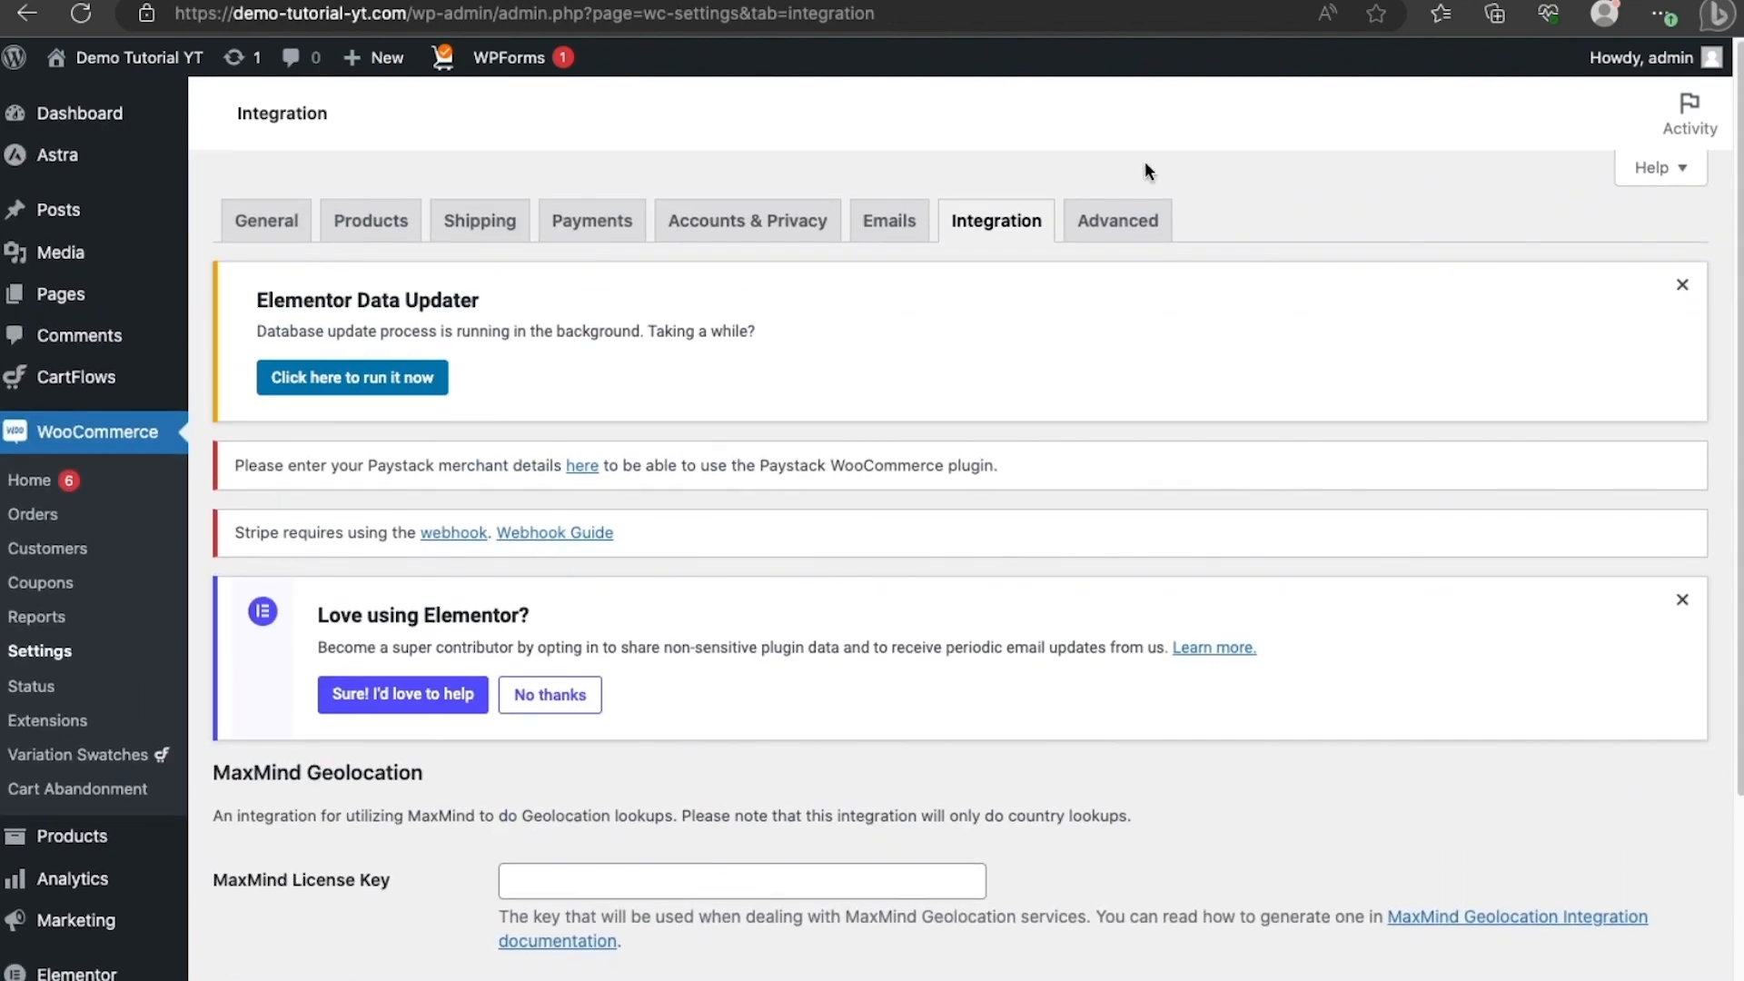
Examine the advanced WooCommerce settings, covering the page setup, checkout endpoints and account endpoints.
click(1131, 217)
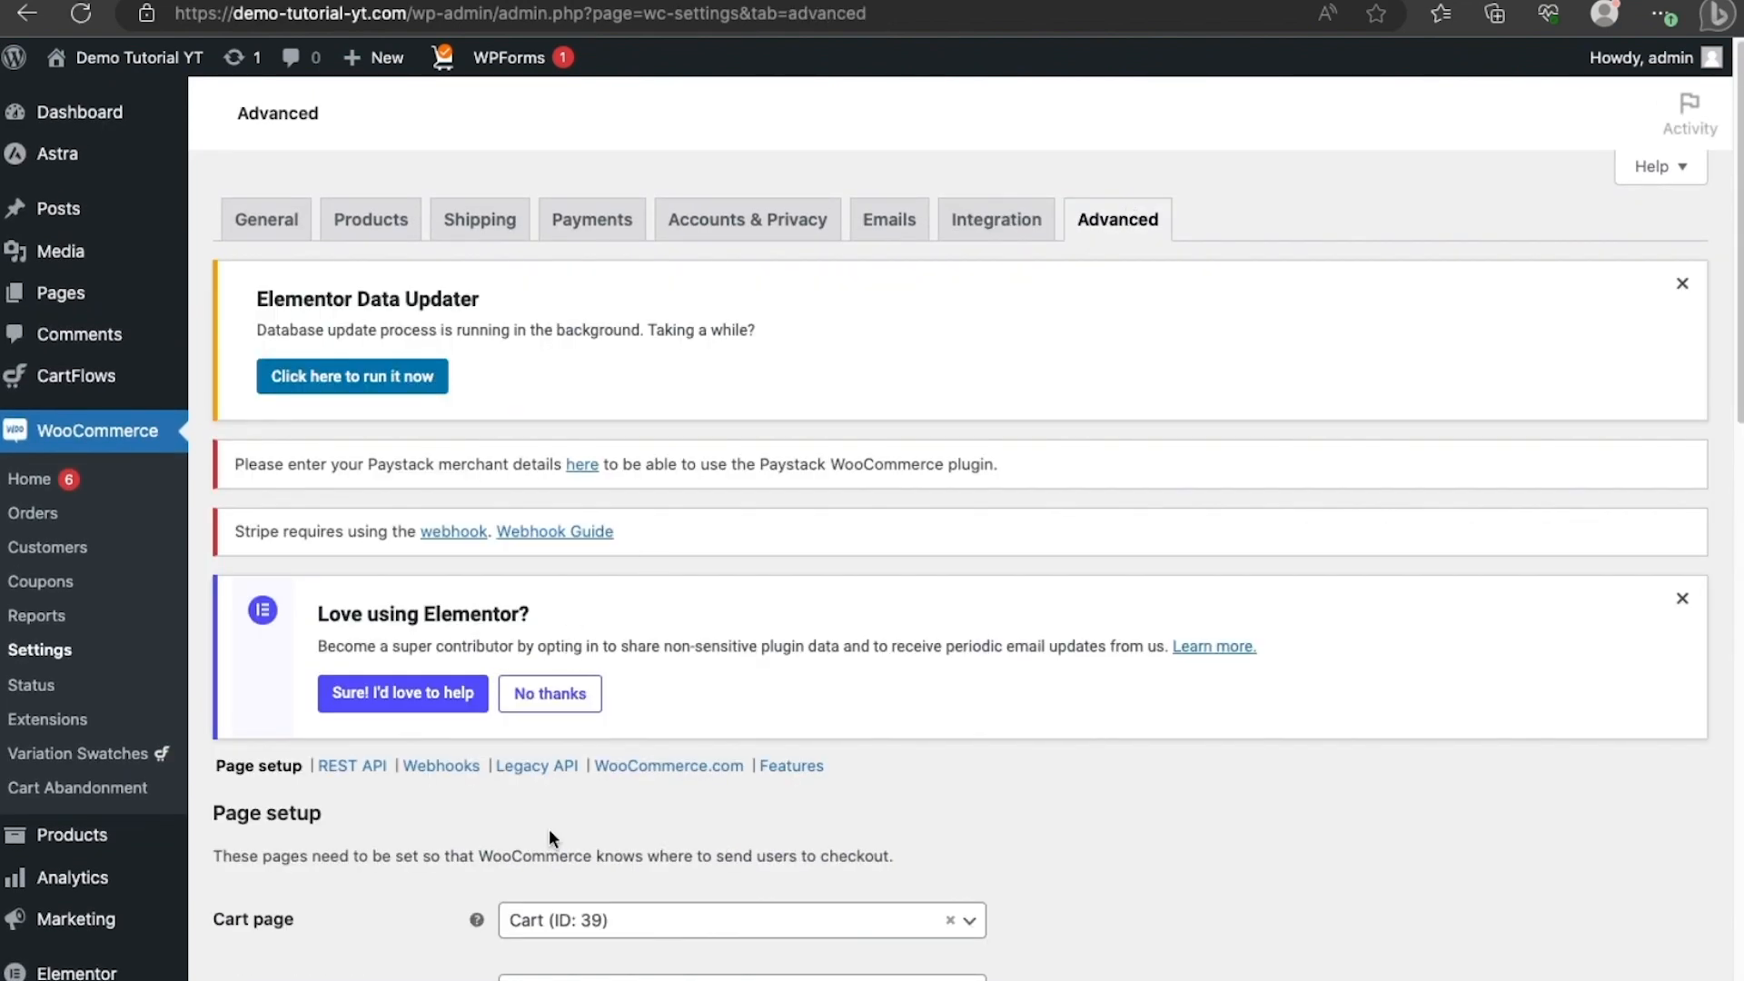
scroll(409, 386, down, 5)
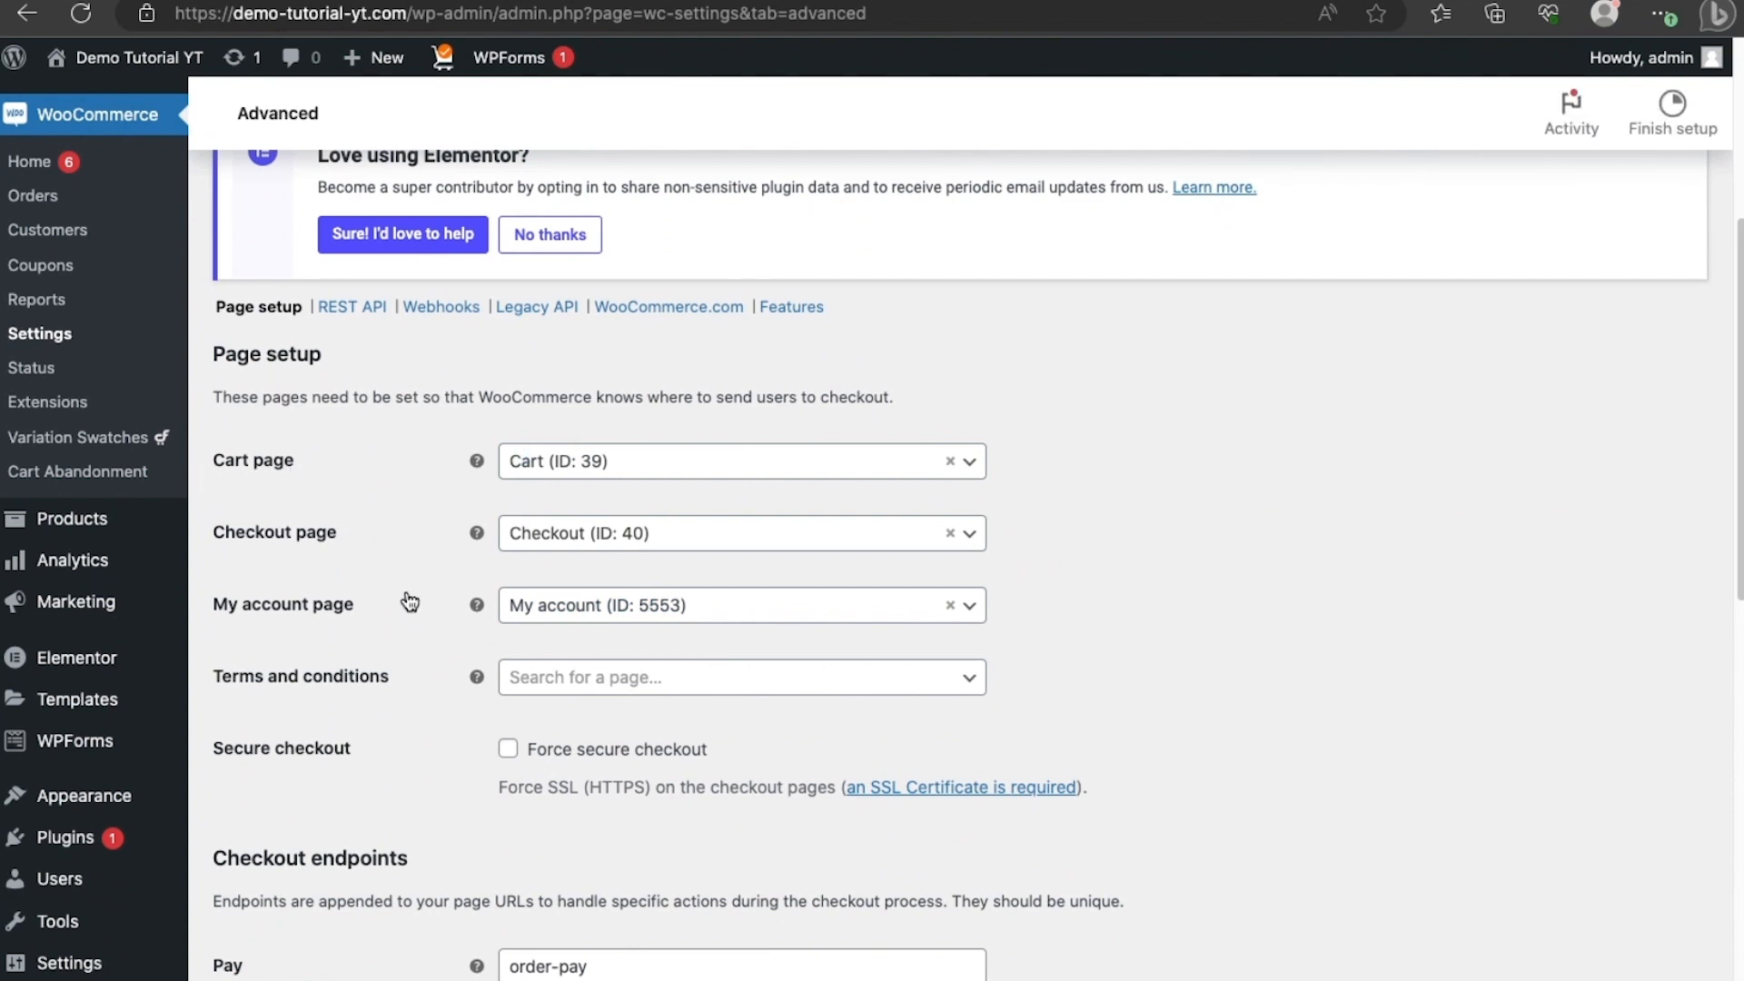
scroll(436, 677, down, 5)
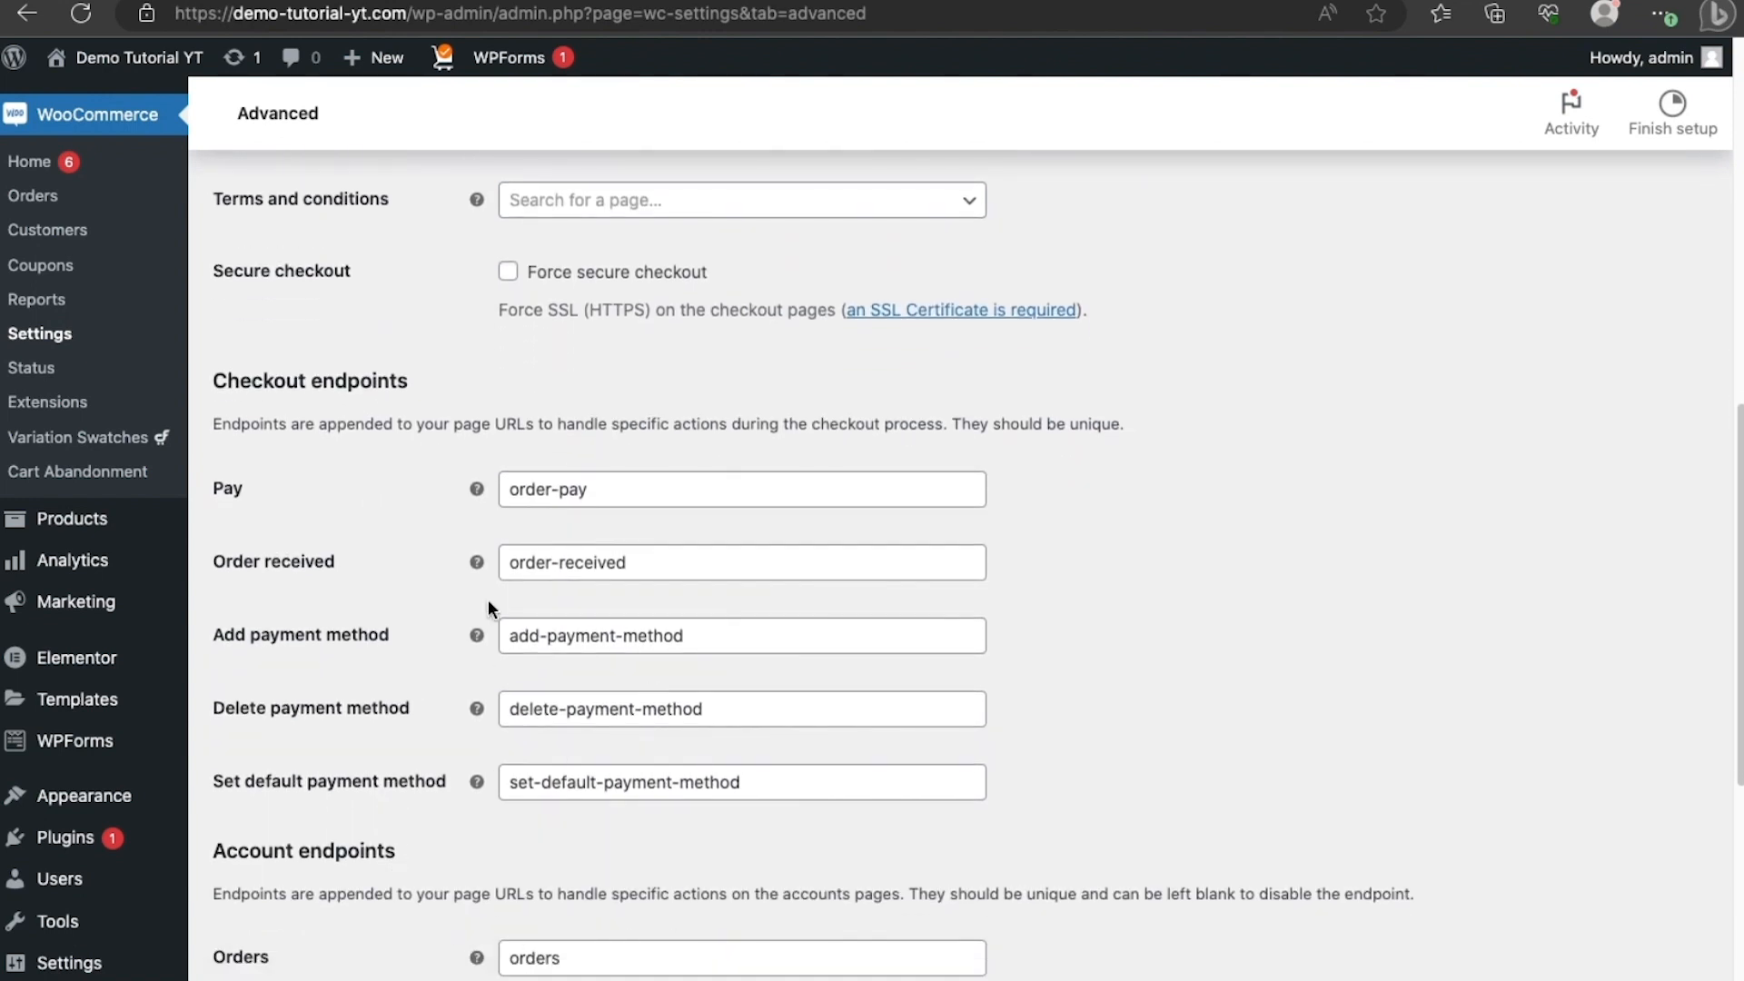
scroll(487, 602, down, 4)
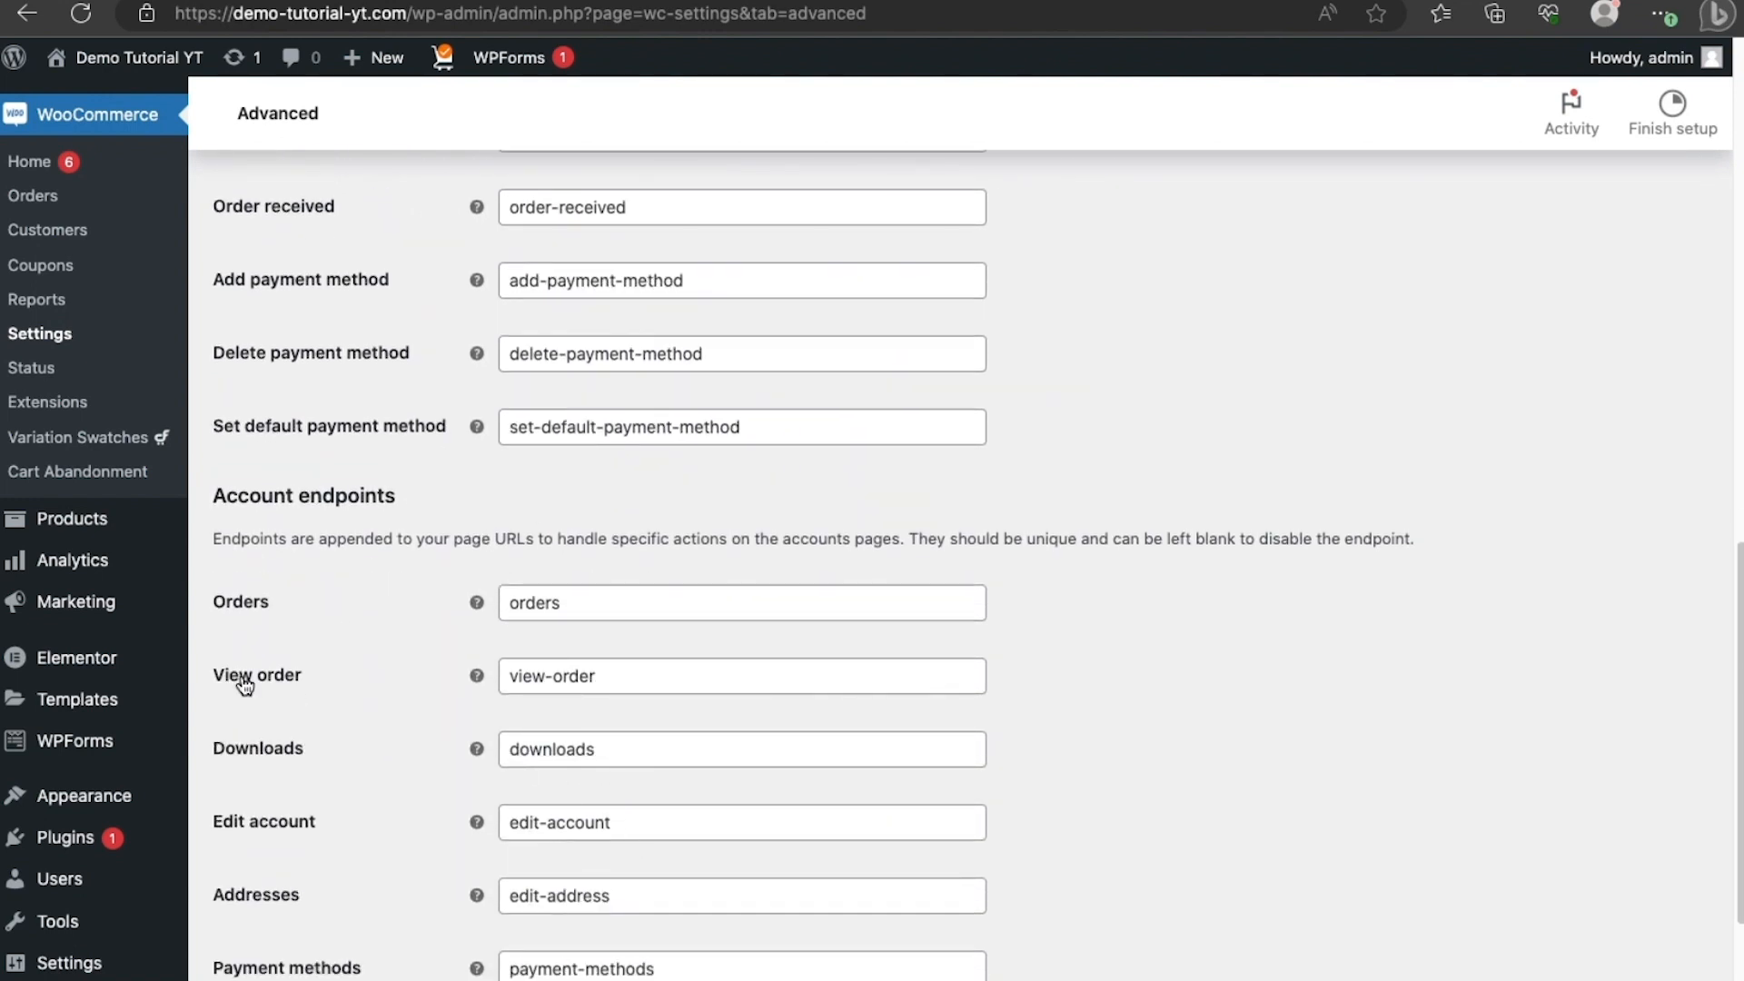
scroll(244, 685, up, 10)
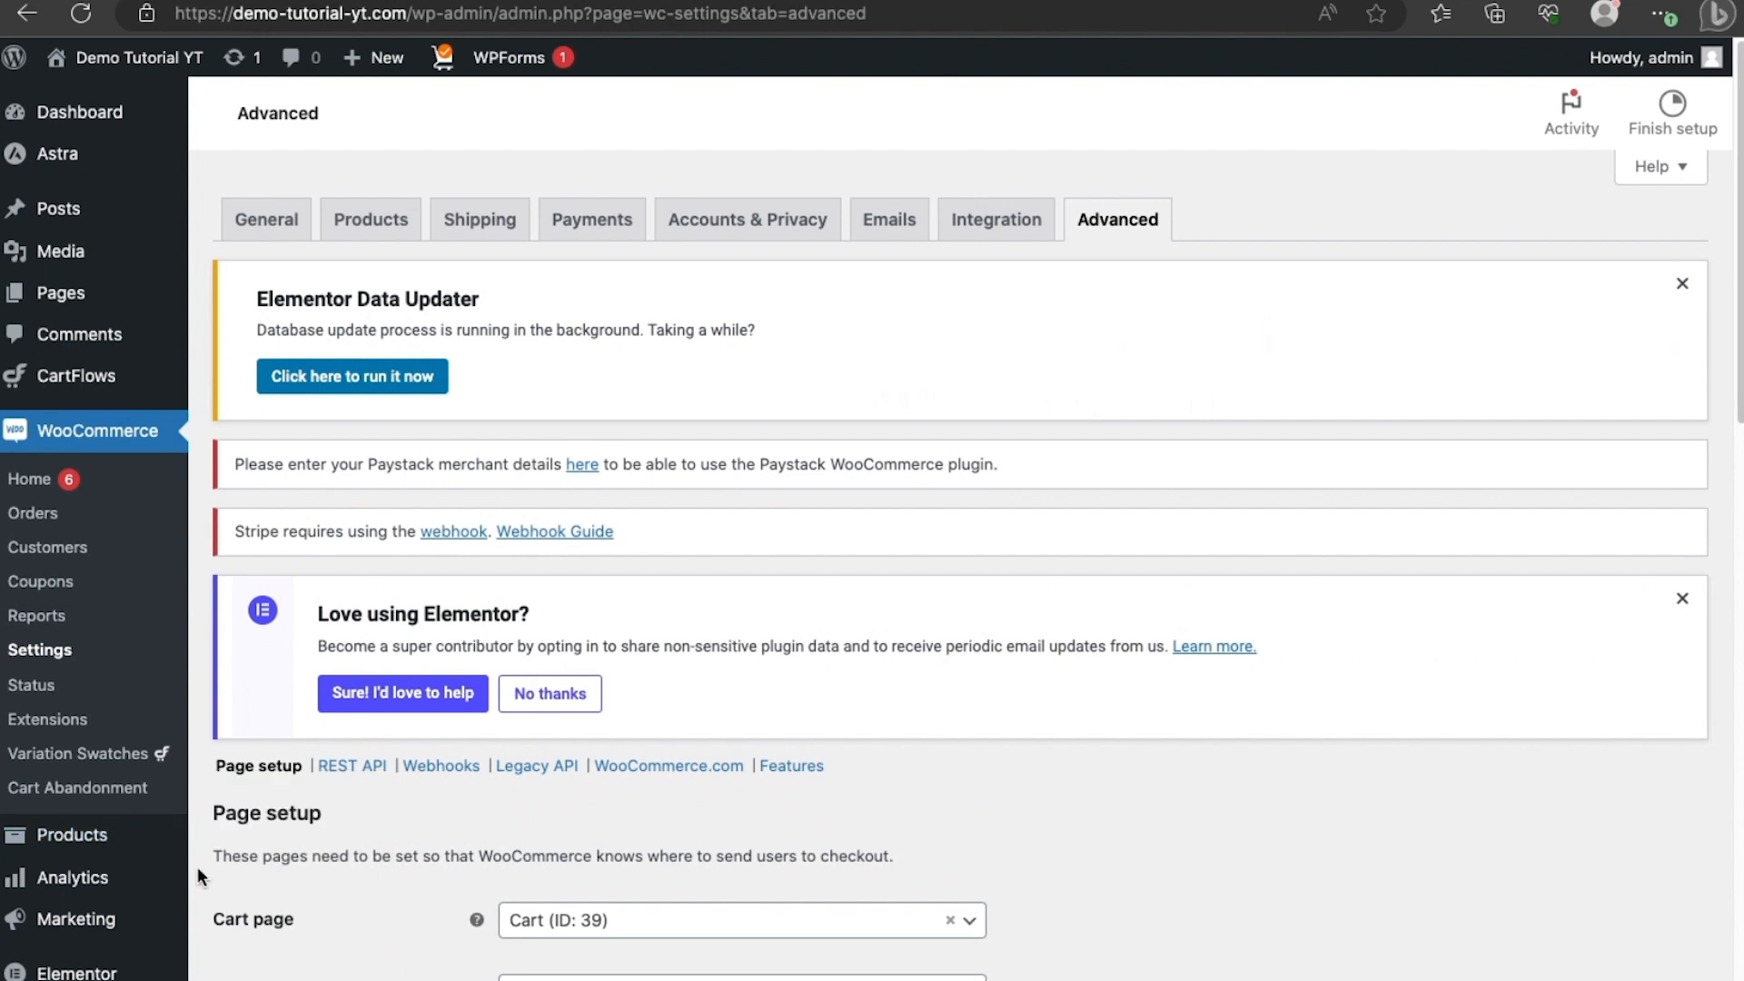
Go to the store's list of all products and start adding a new product.
mouse_move(99, 841)
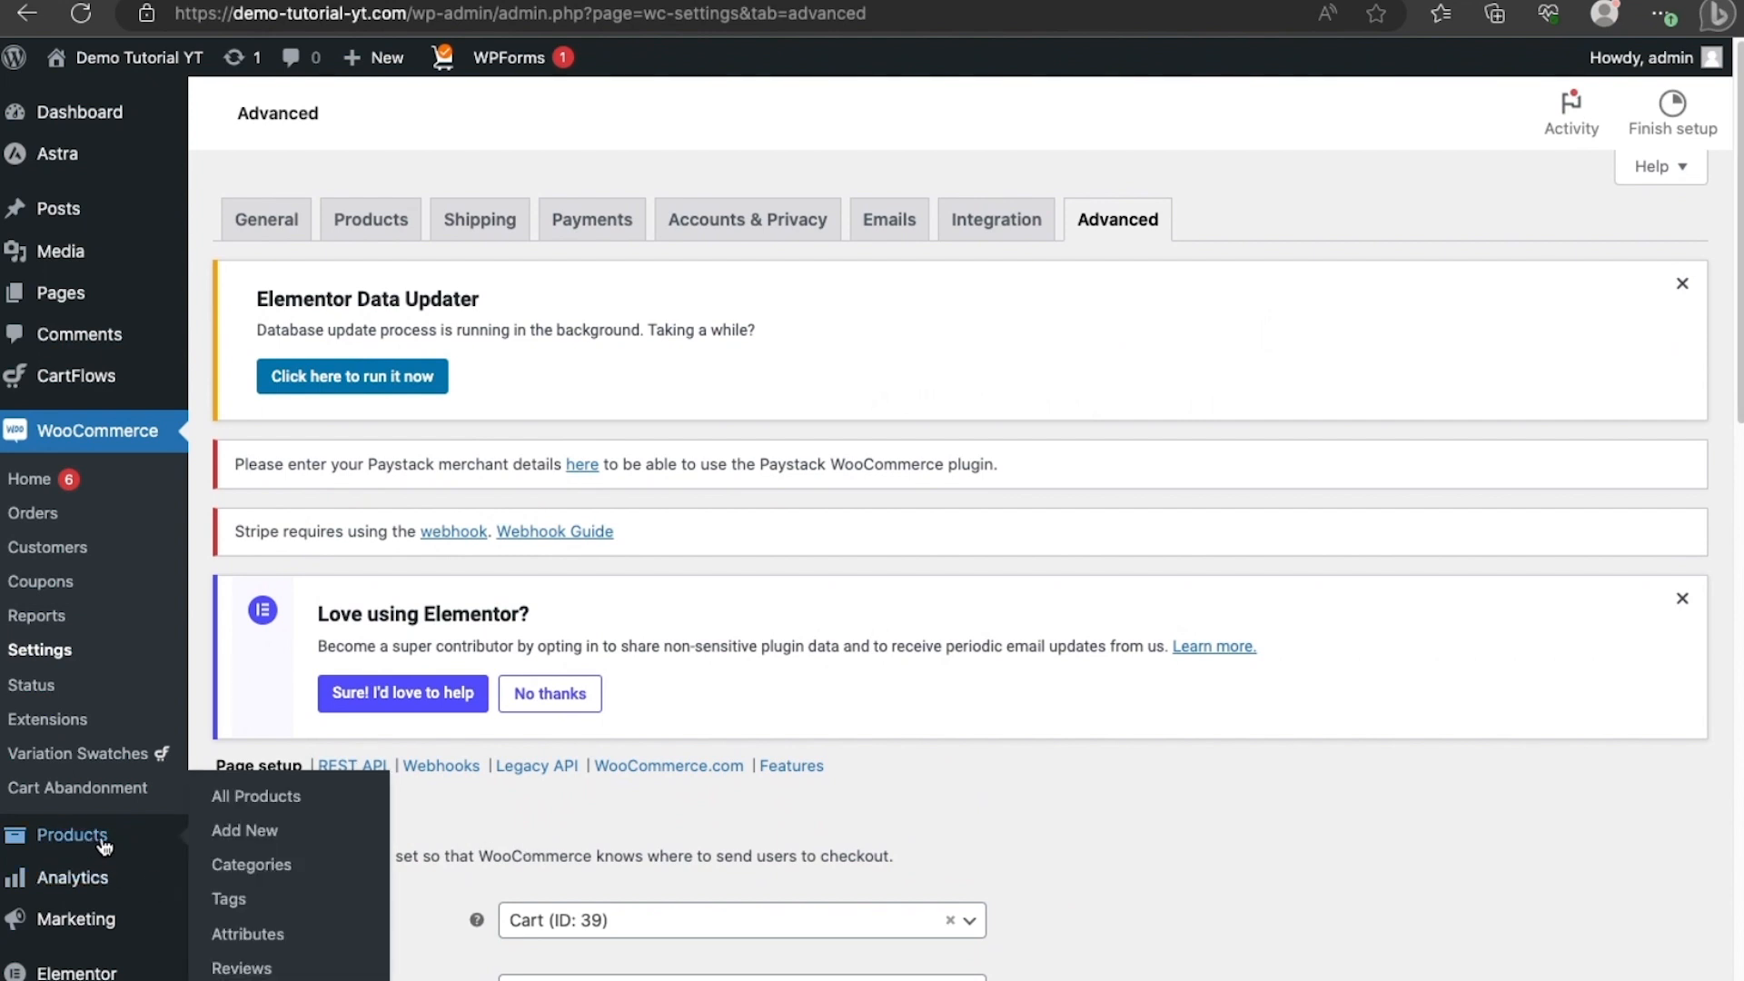
click(283, 806)
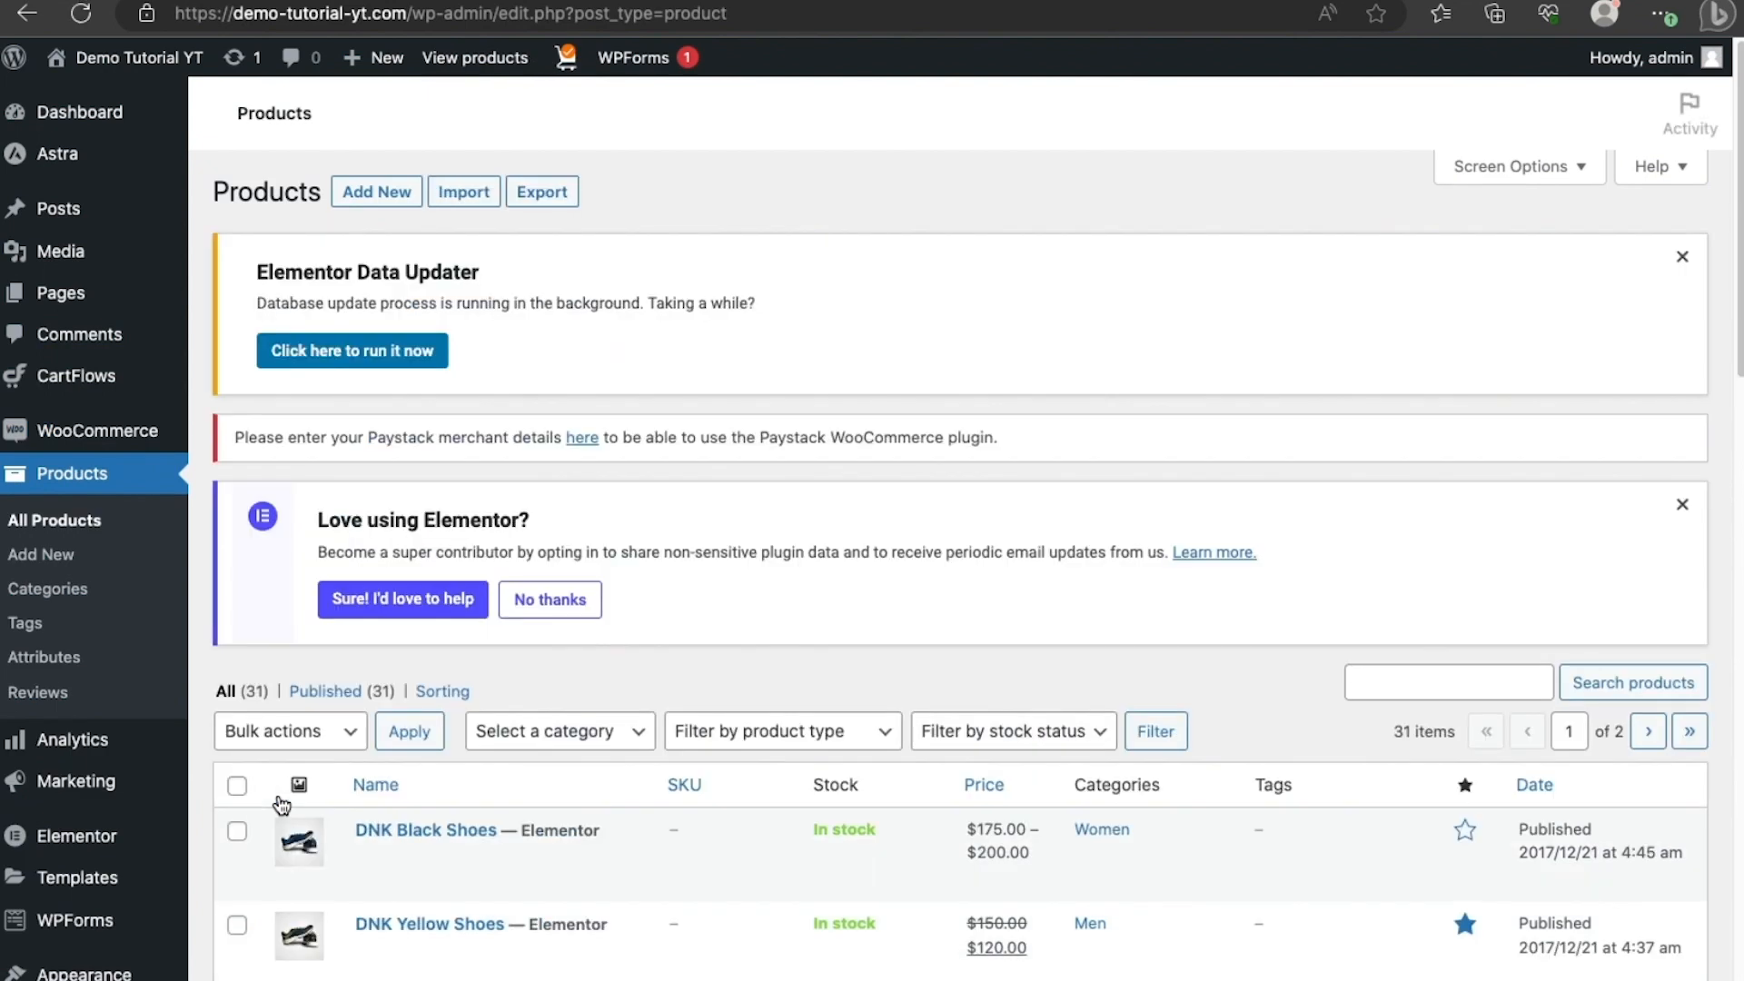
scroll(282, 806, down, 1)
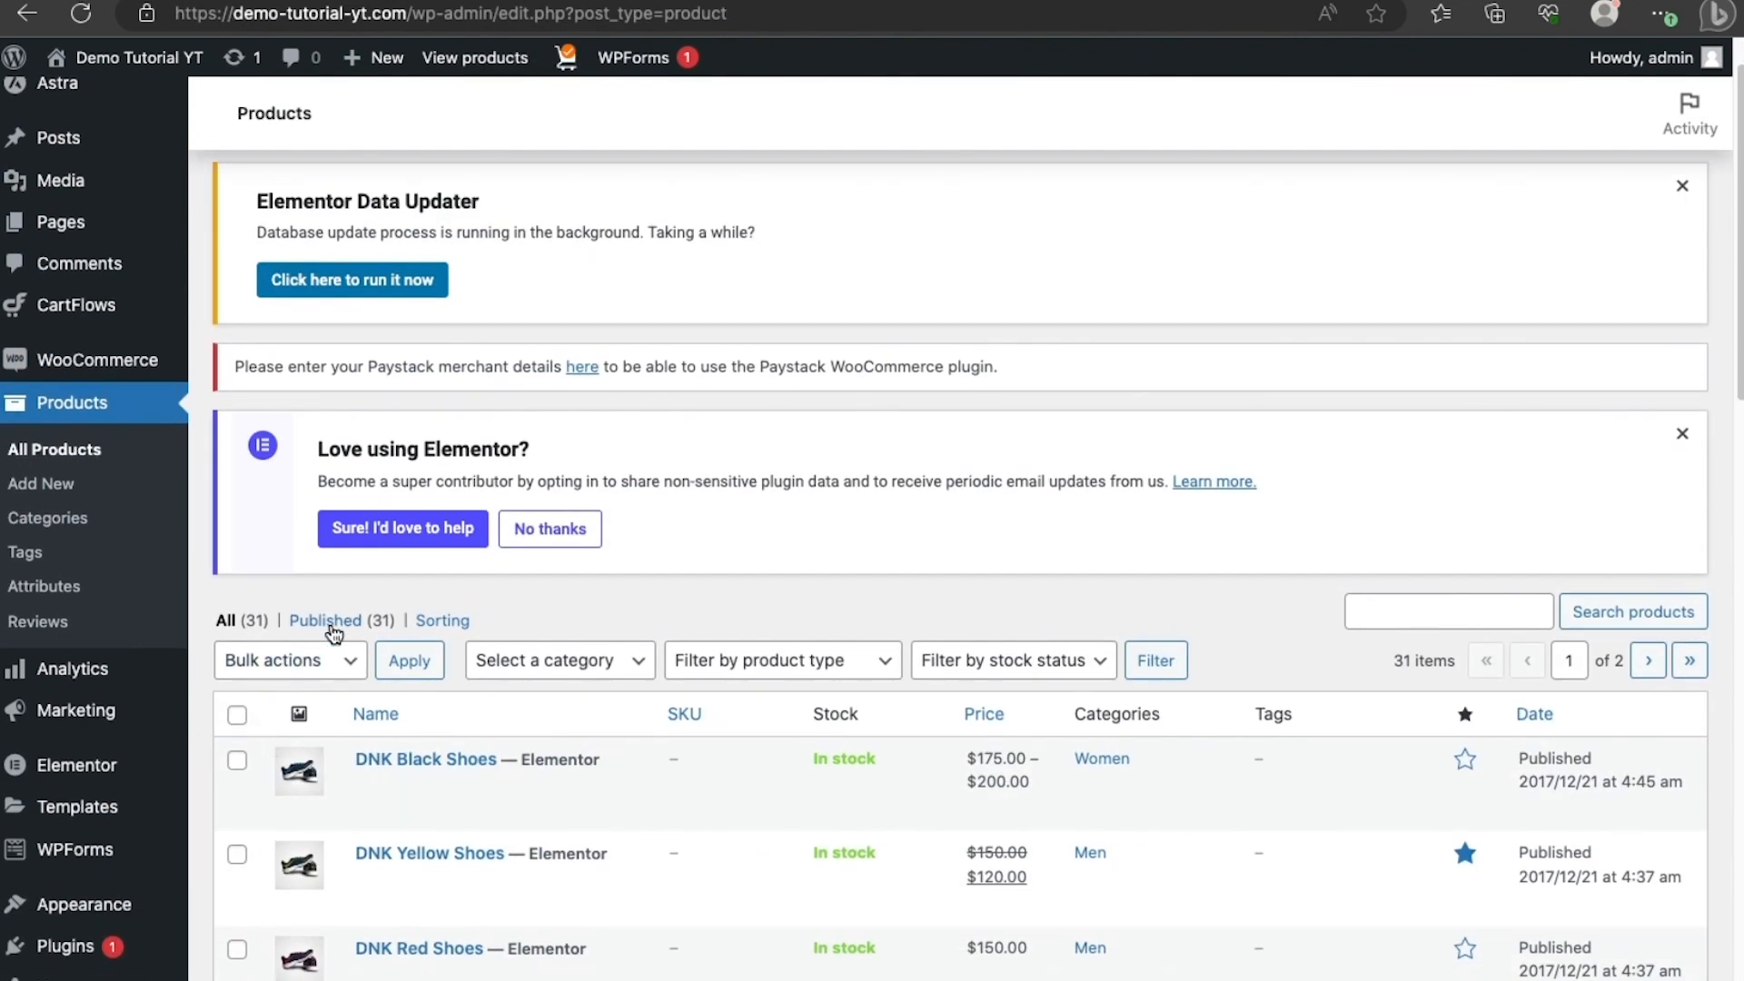
scroll(427, 272, up, 1)
click(400, 195)
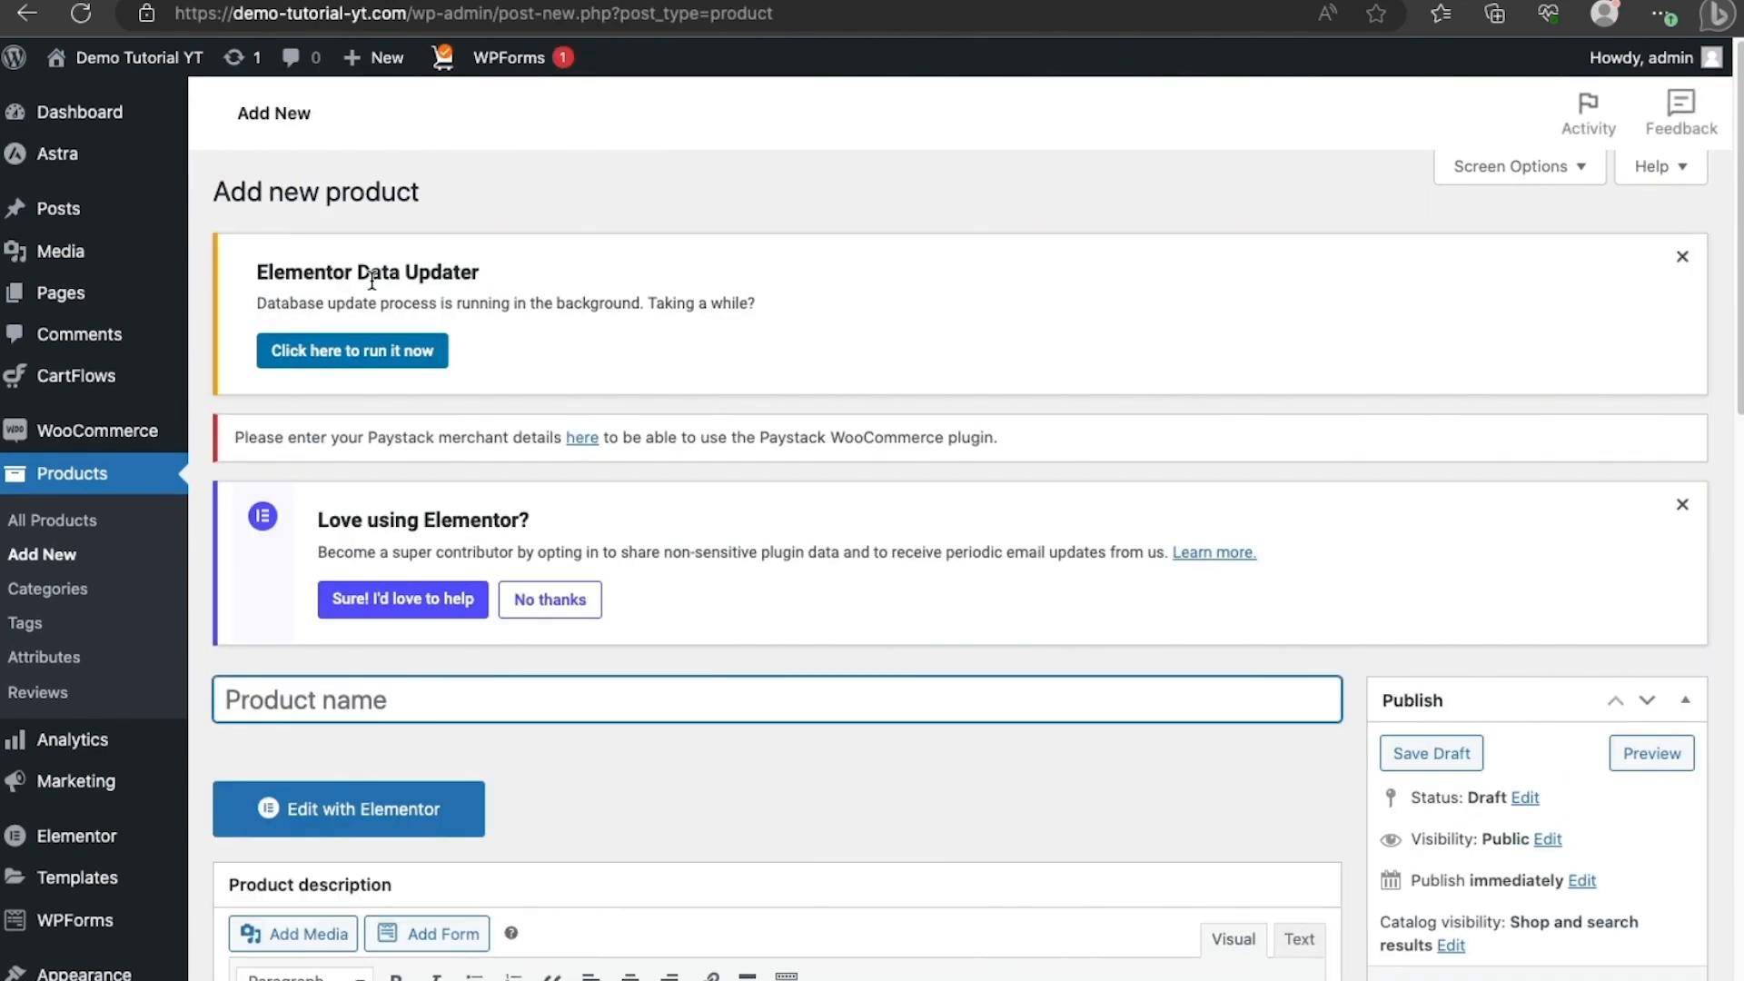
Enter "p" as the new product's name and place the cursor in the product description.
scroll(373, 286, down, 5)
scroll(373, 287, up, 1)
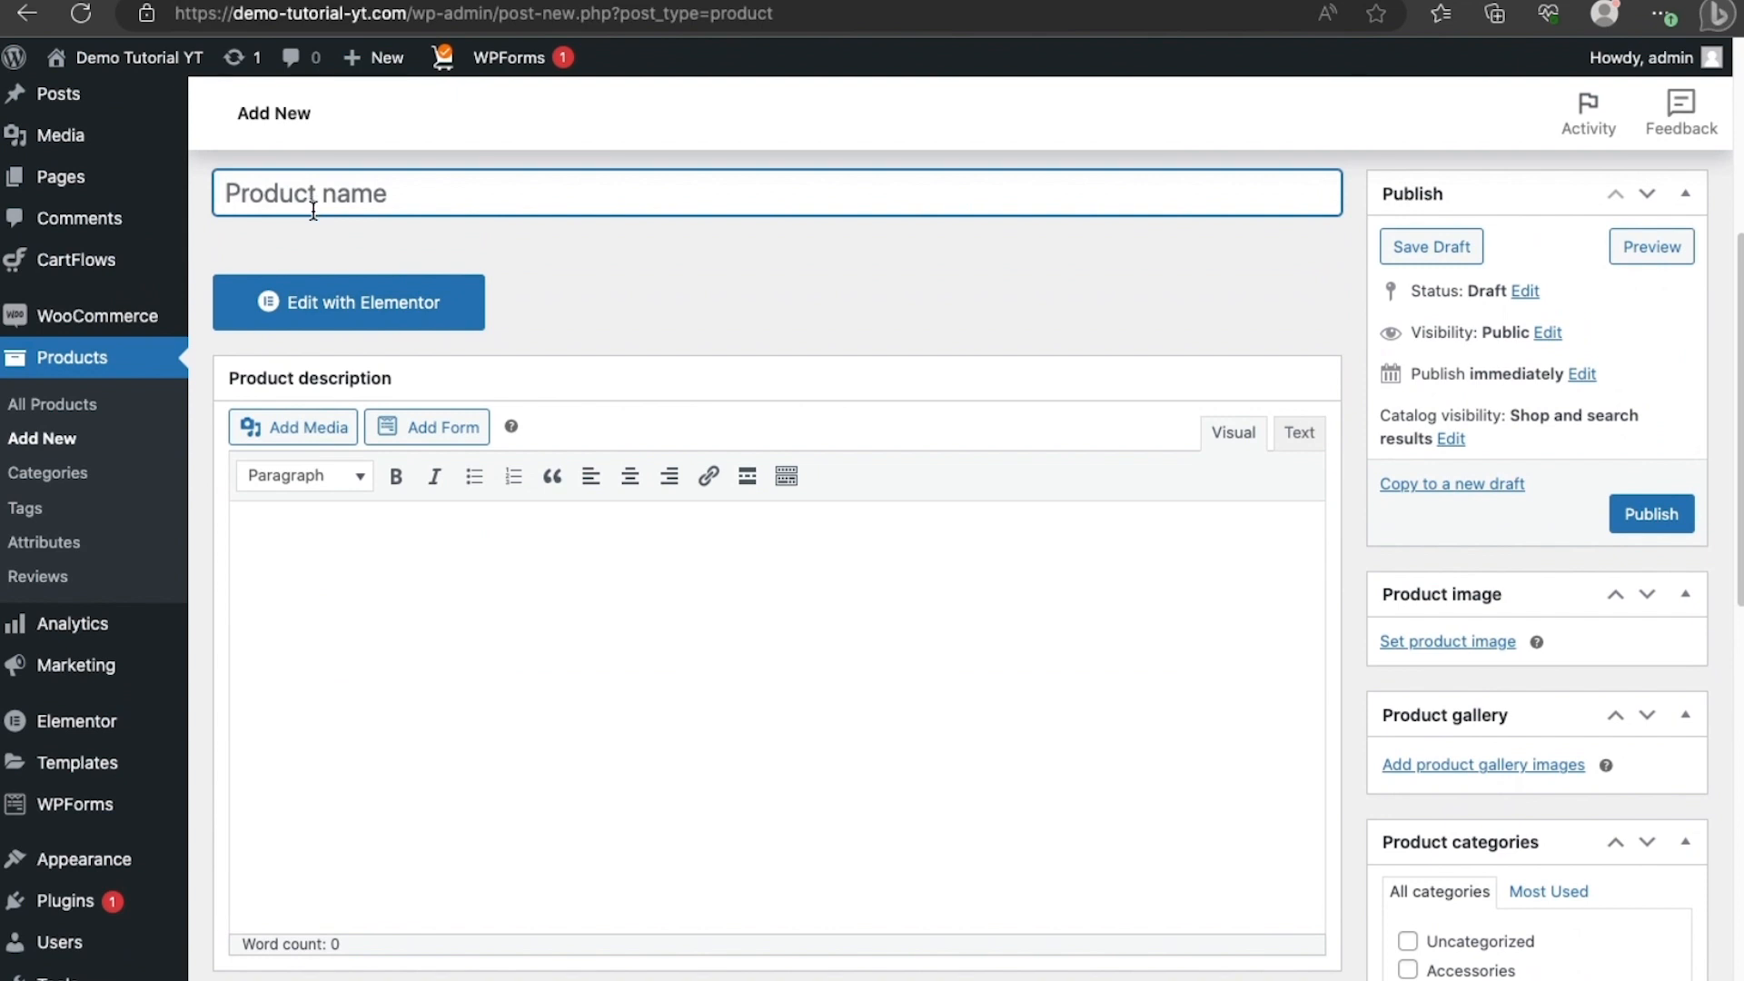
text(p)
scroll(897, 498, down, 2)
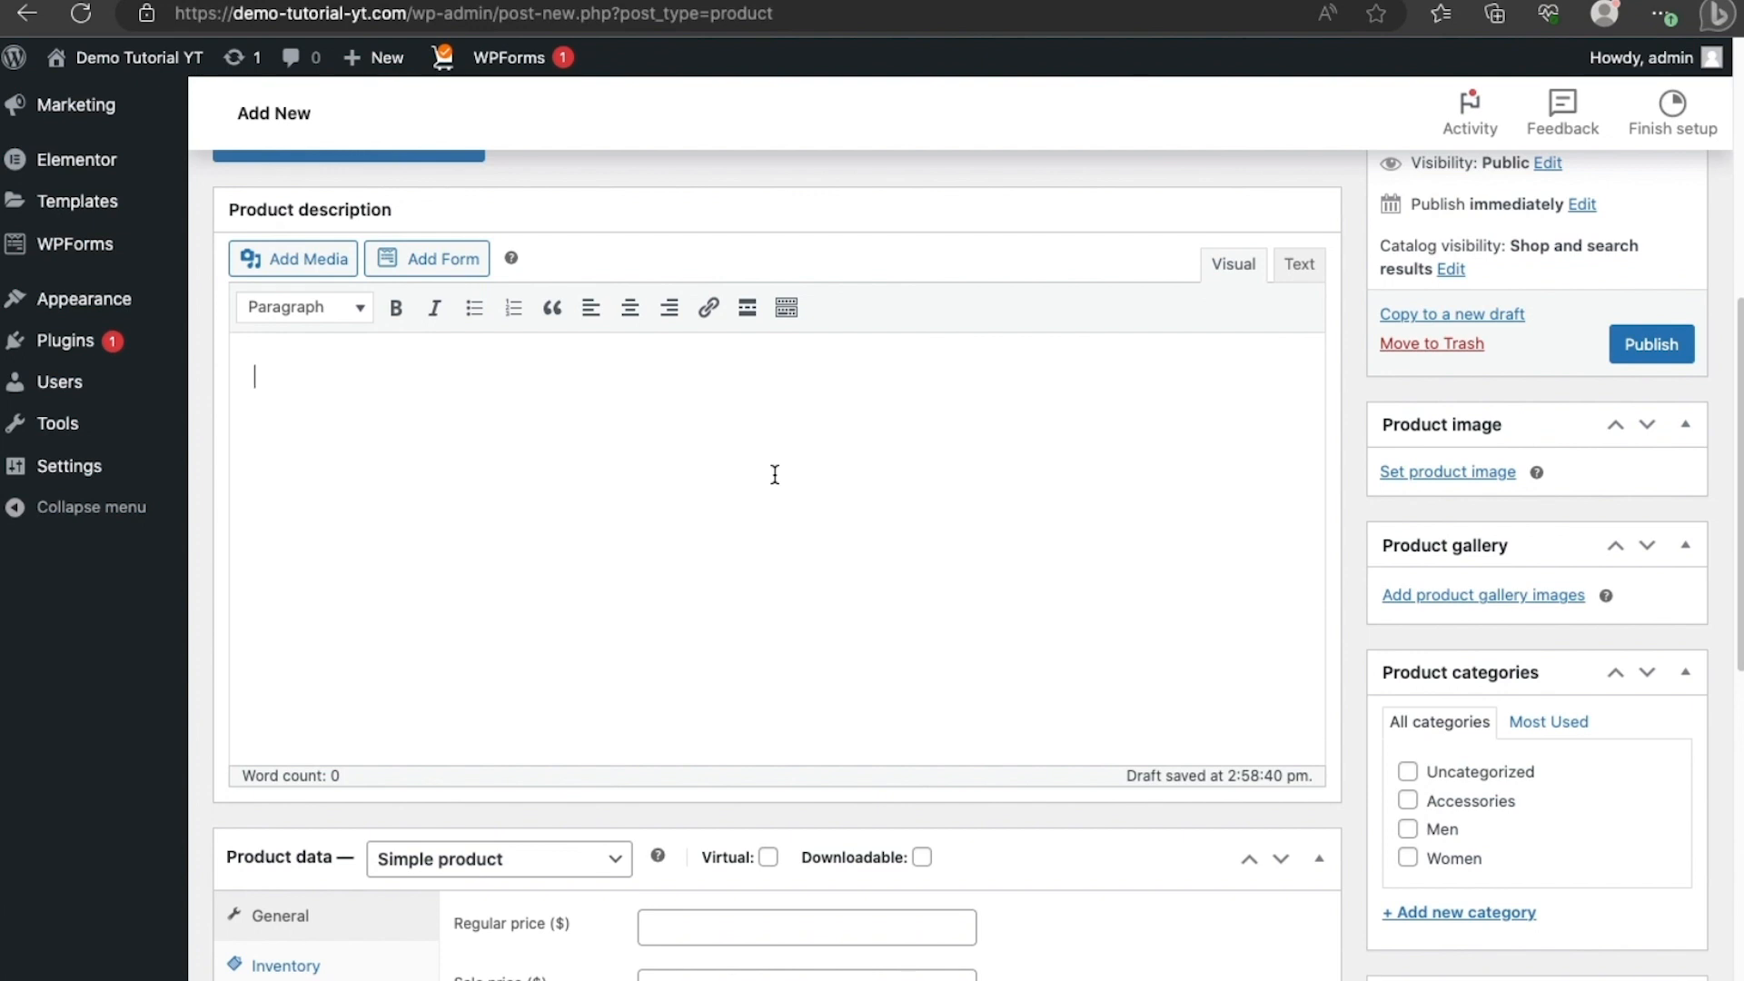
Examine the simple product's regular and sale price fields, the other product data sections and the short description editor.
scroll(773, 483, down, 1)
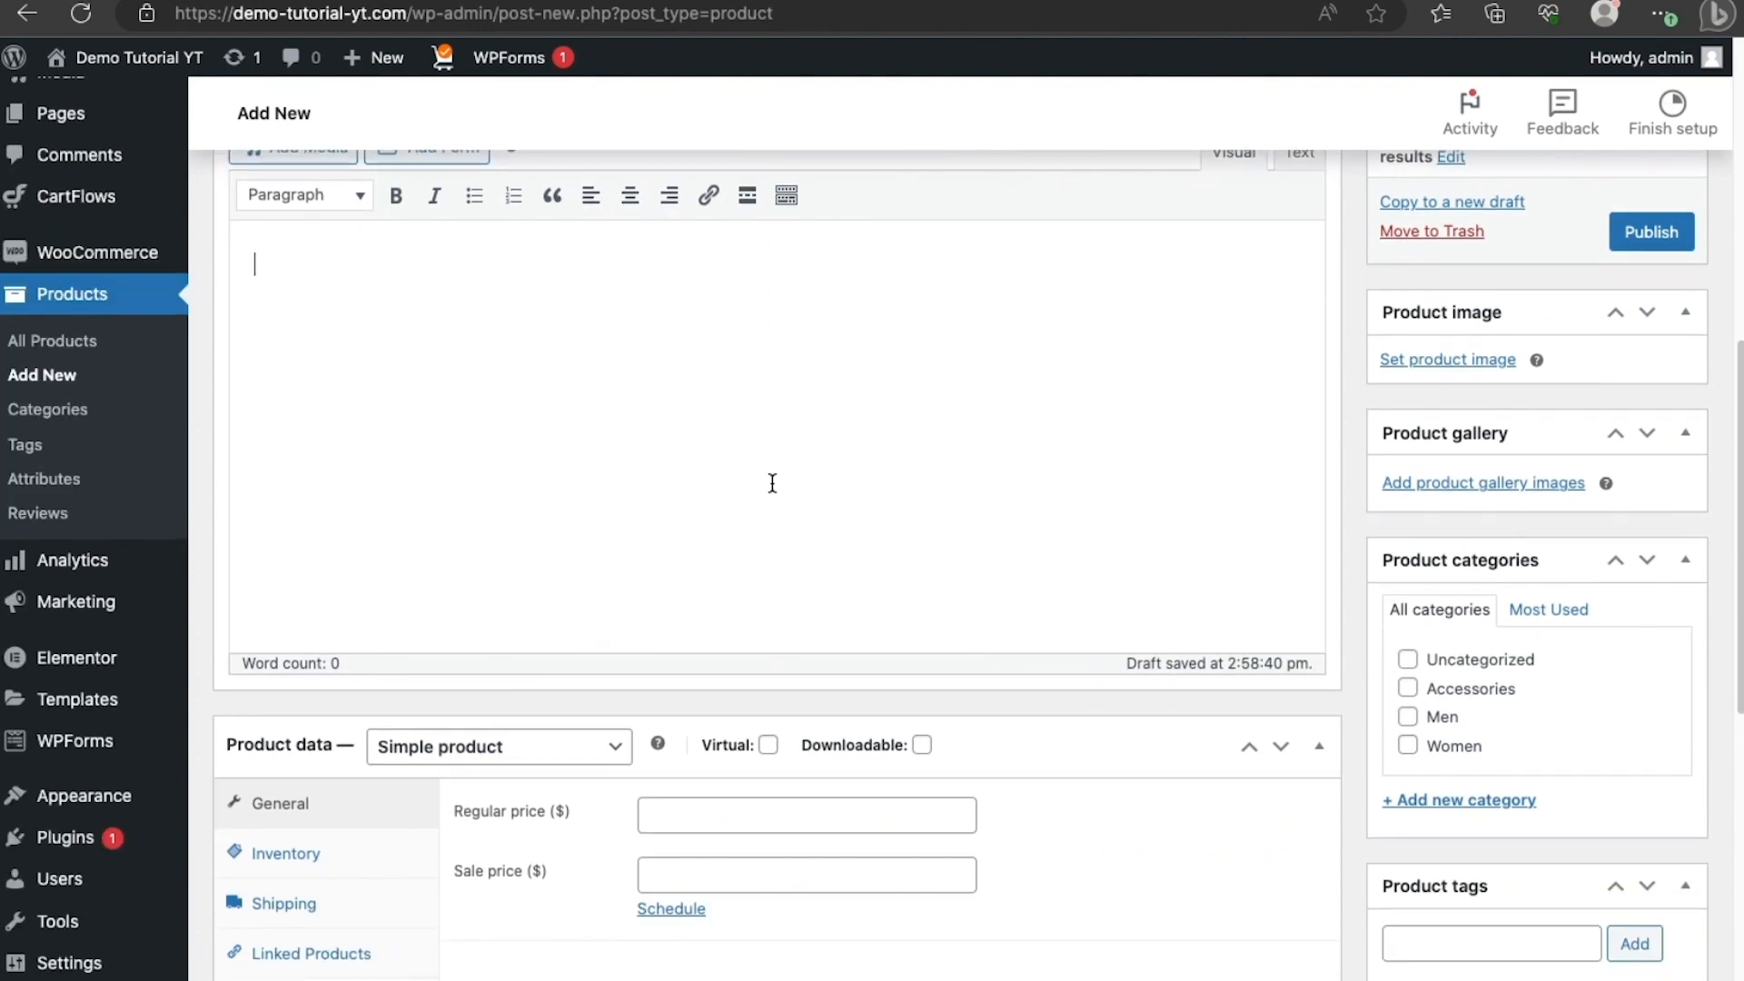
scroll(772, 482, down, 2)
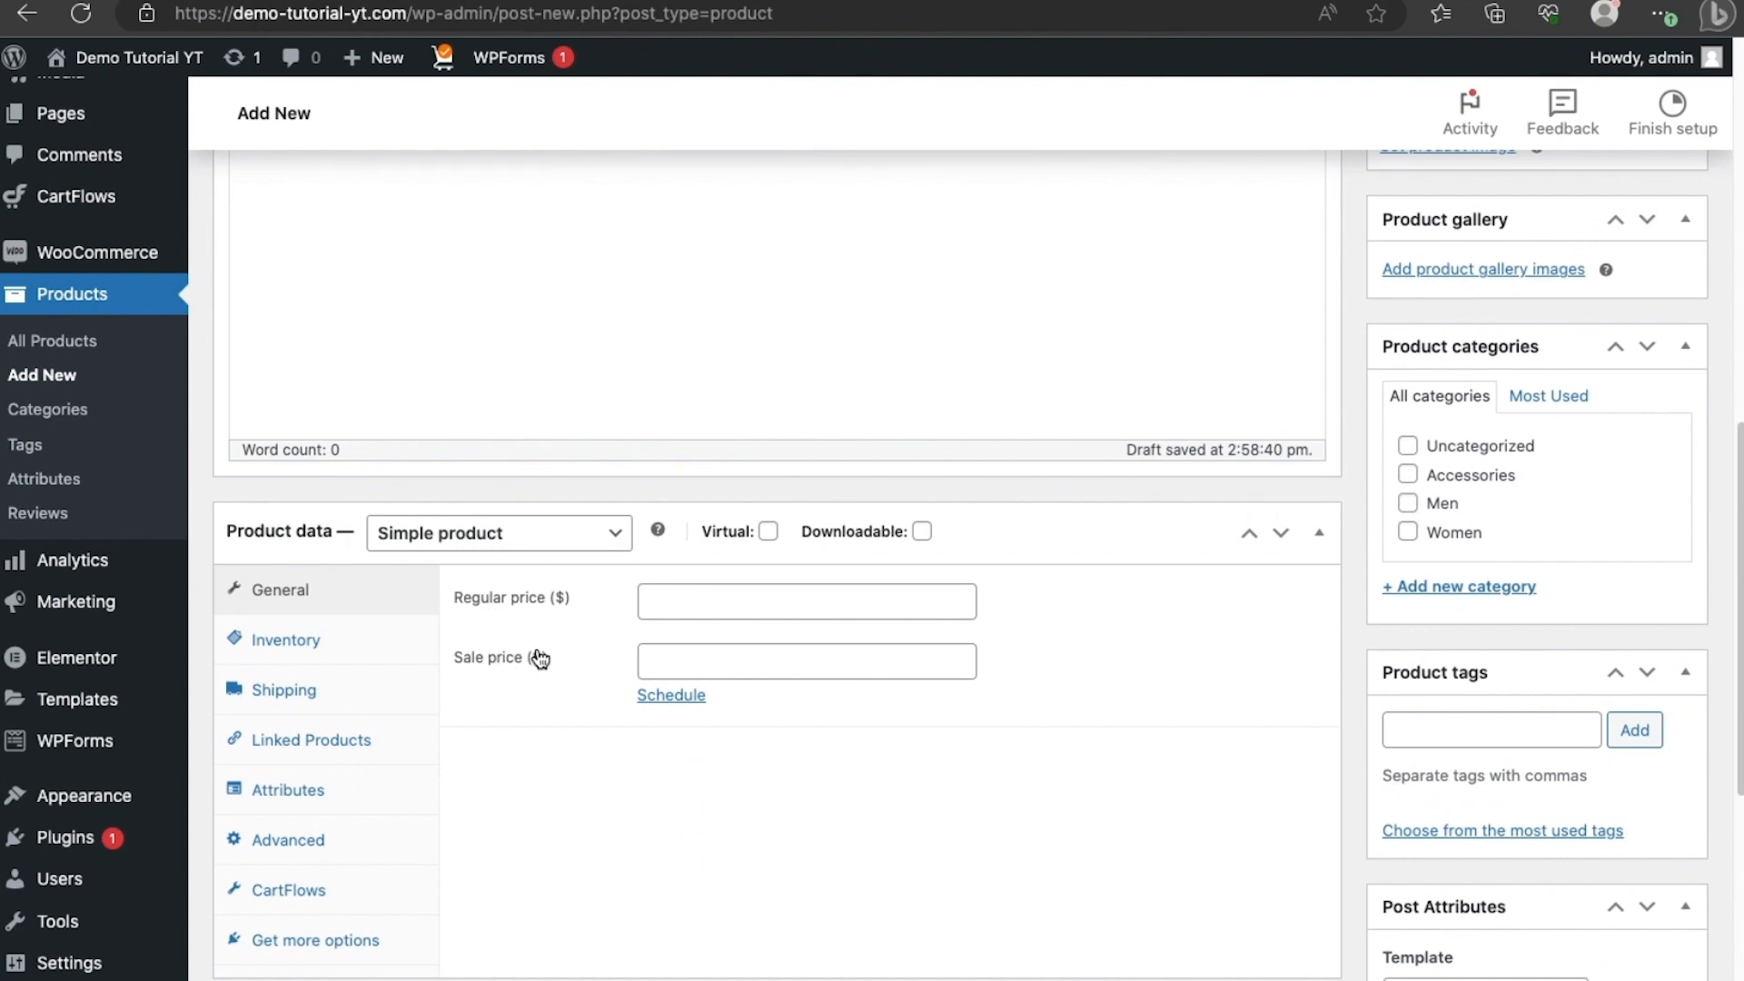
click(703, 613)
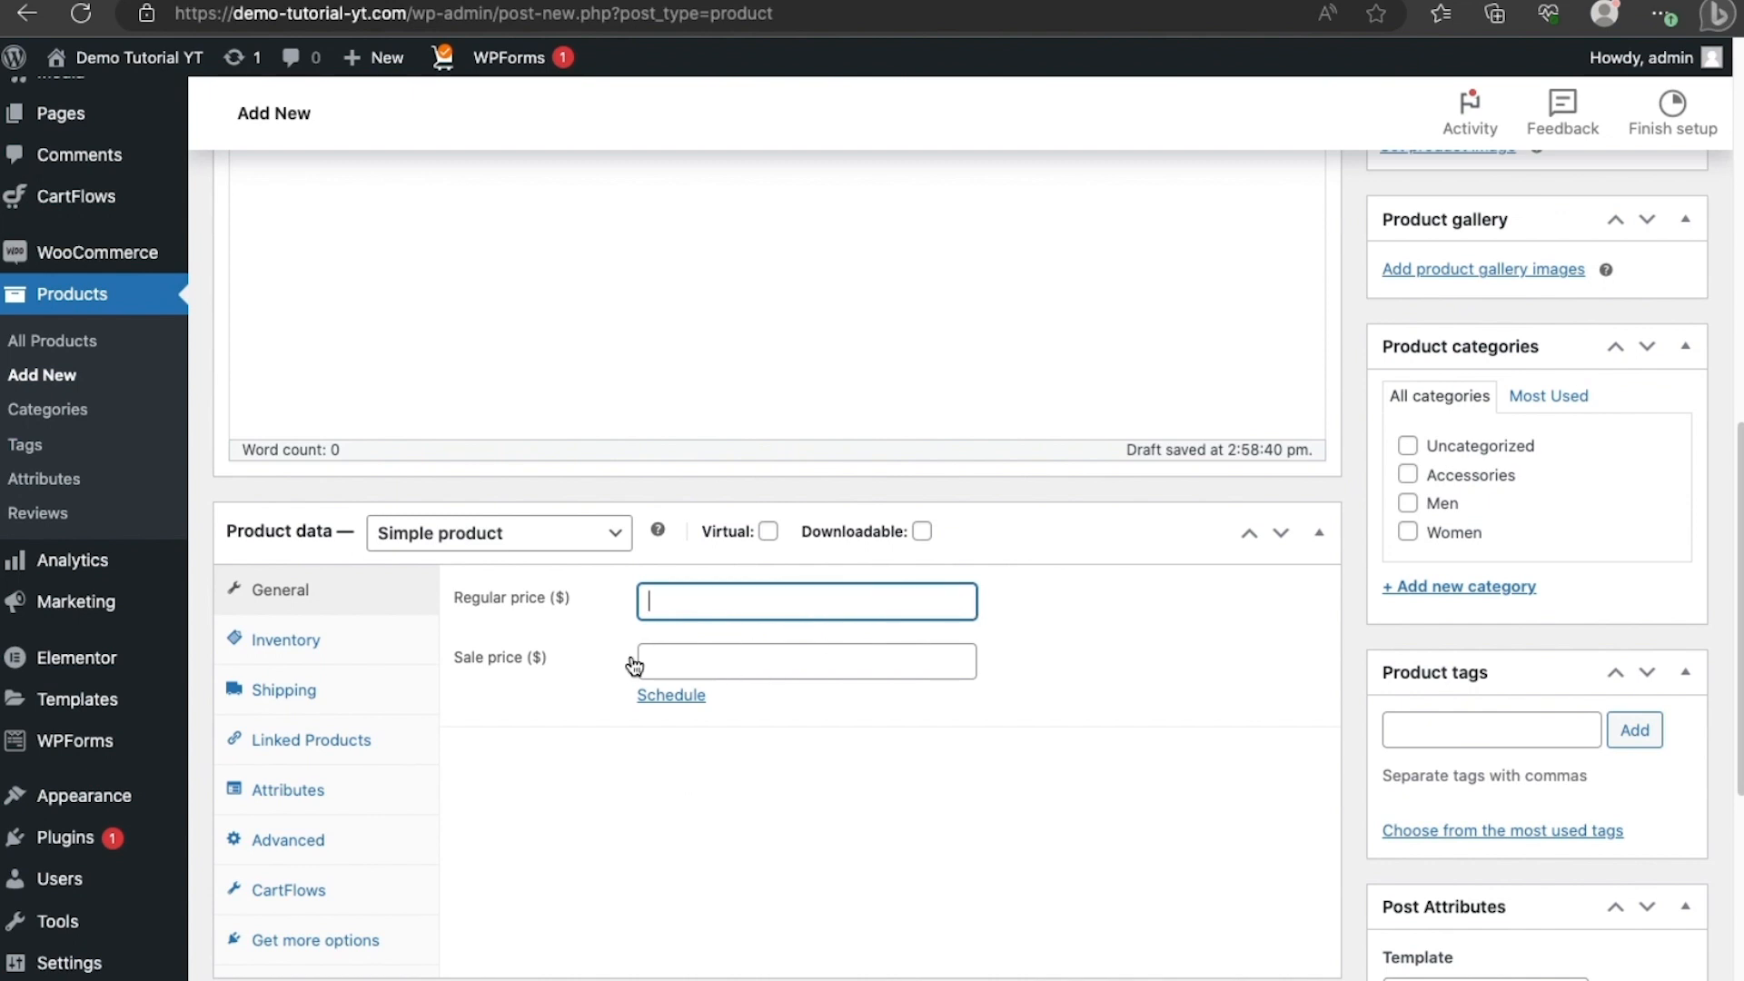
click(668, 662)
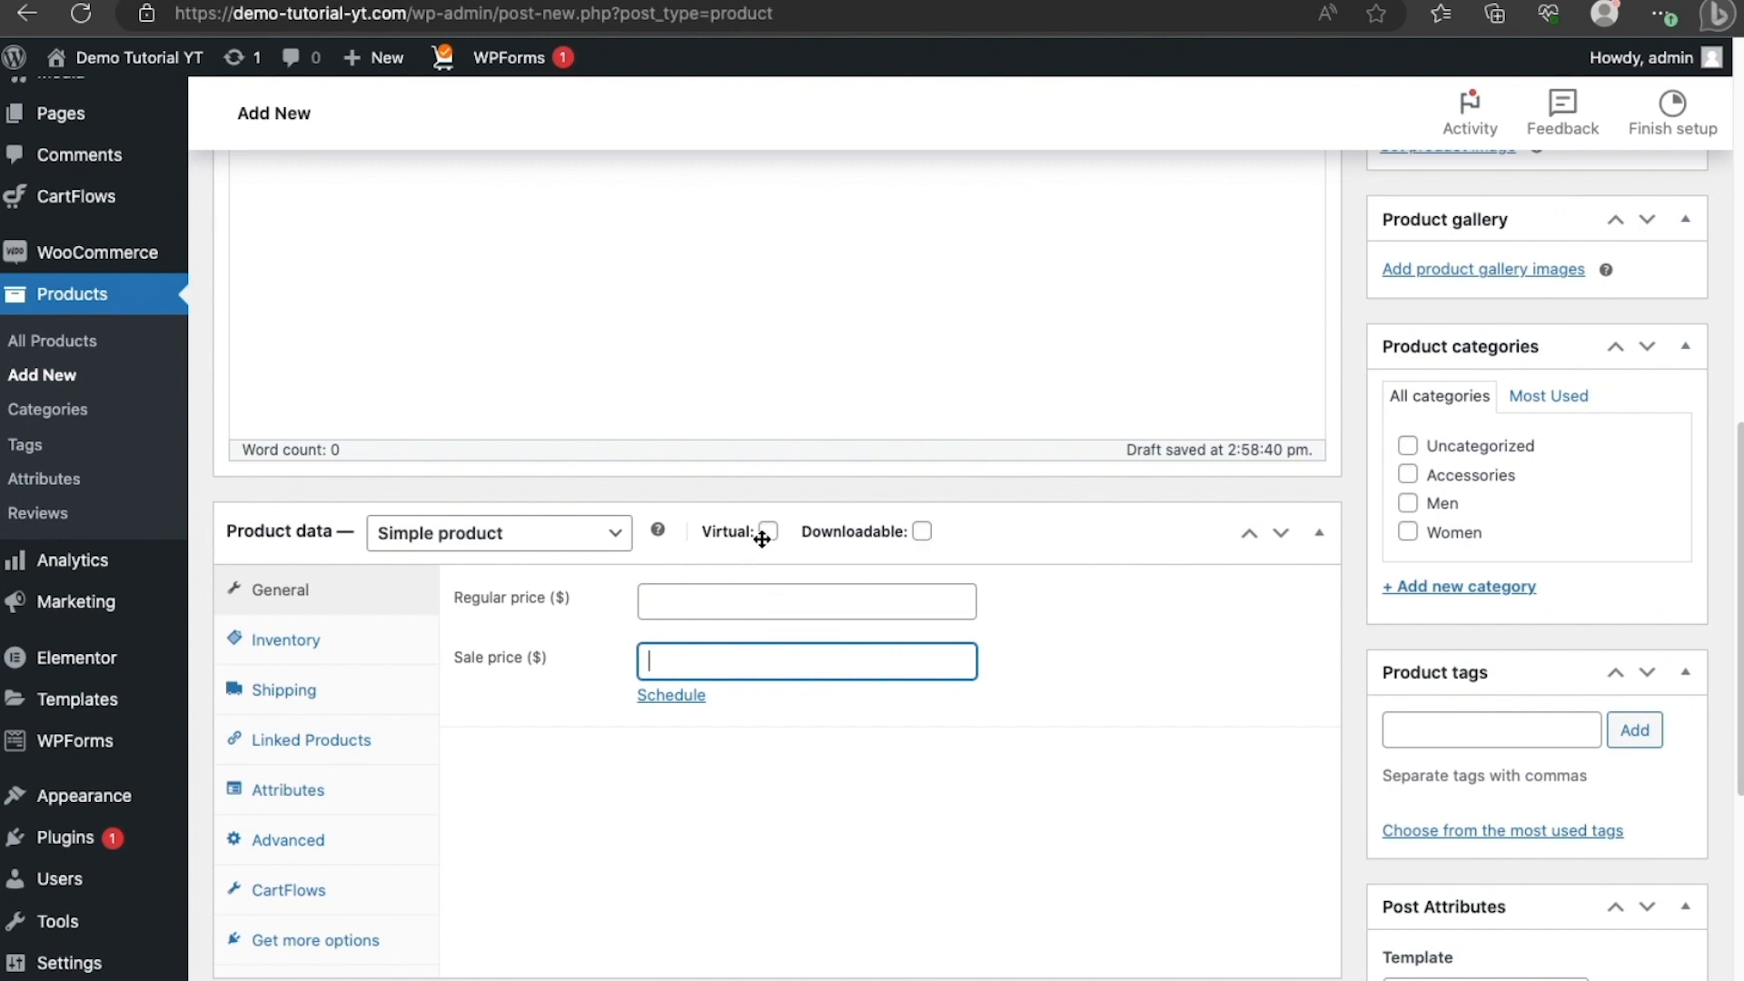
scroll(728, 756, down, 3)
scroll(729, 756, down, 2)
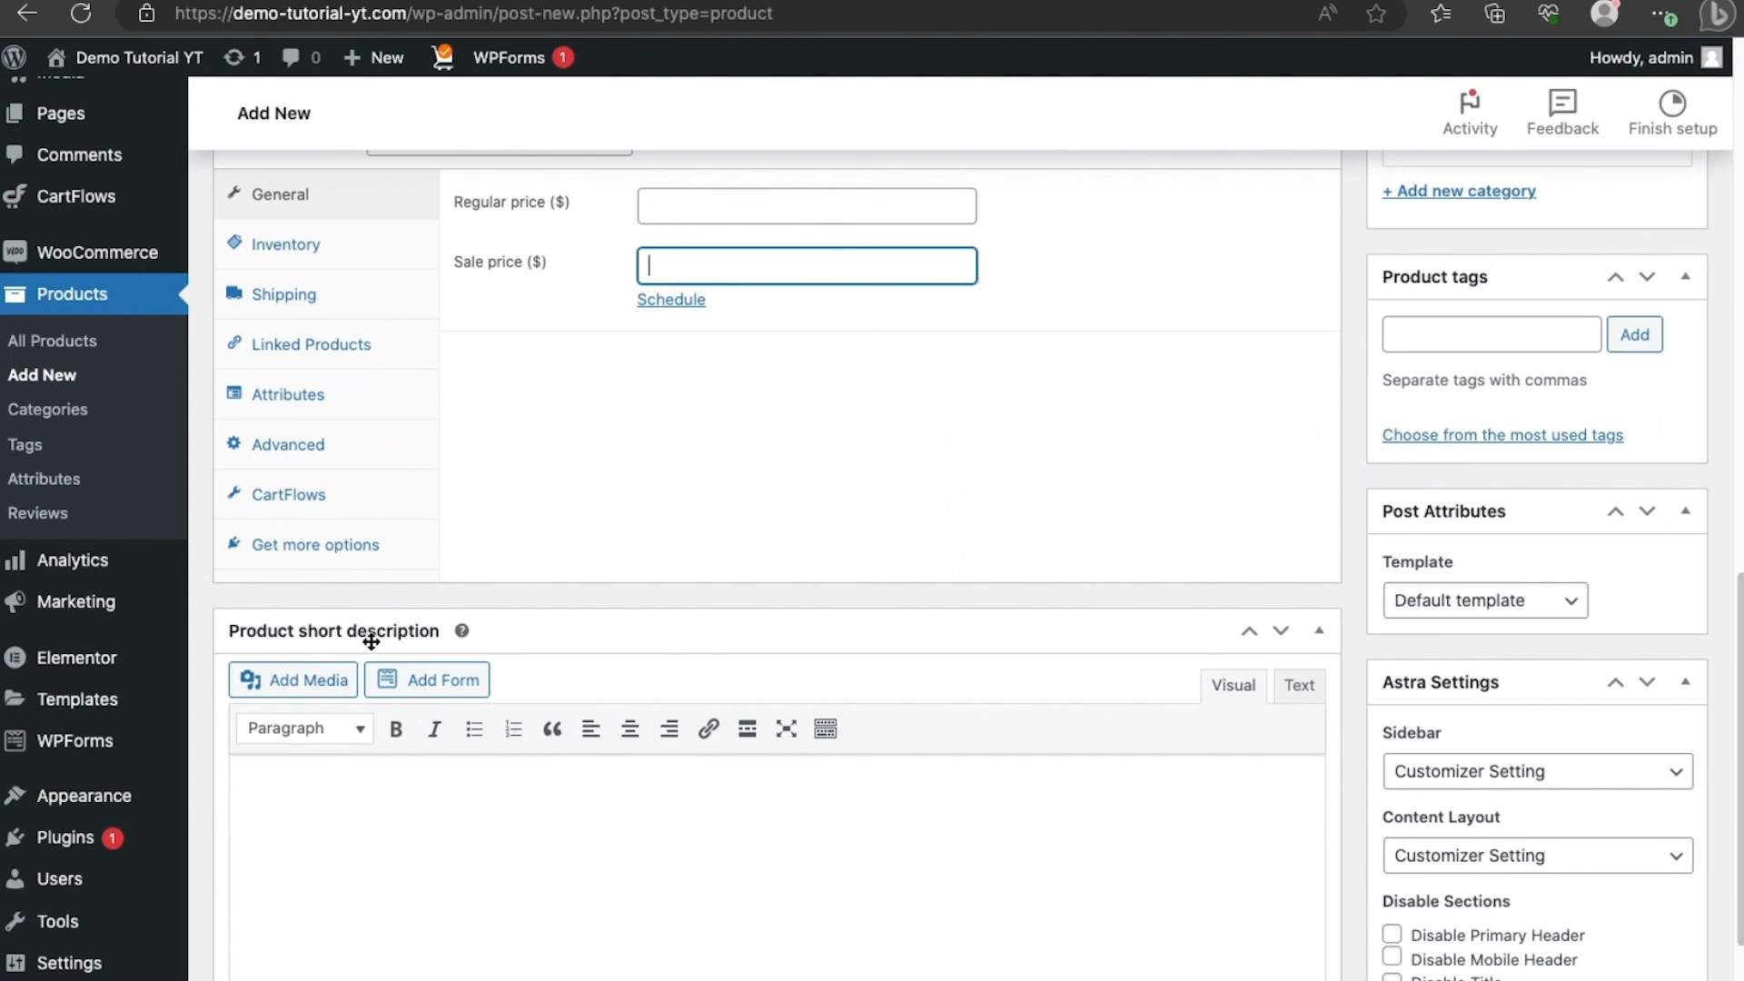
scroll(944, 827, down, 1)
scroll(943, 827, down, 2)
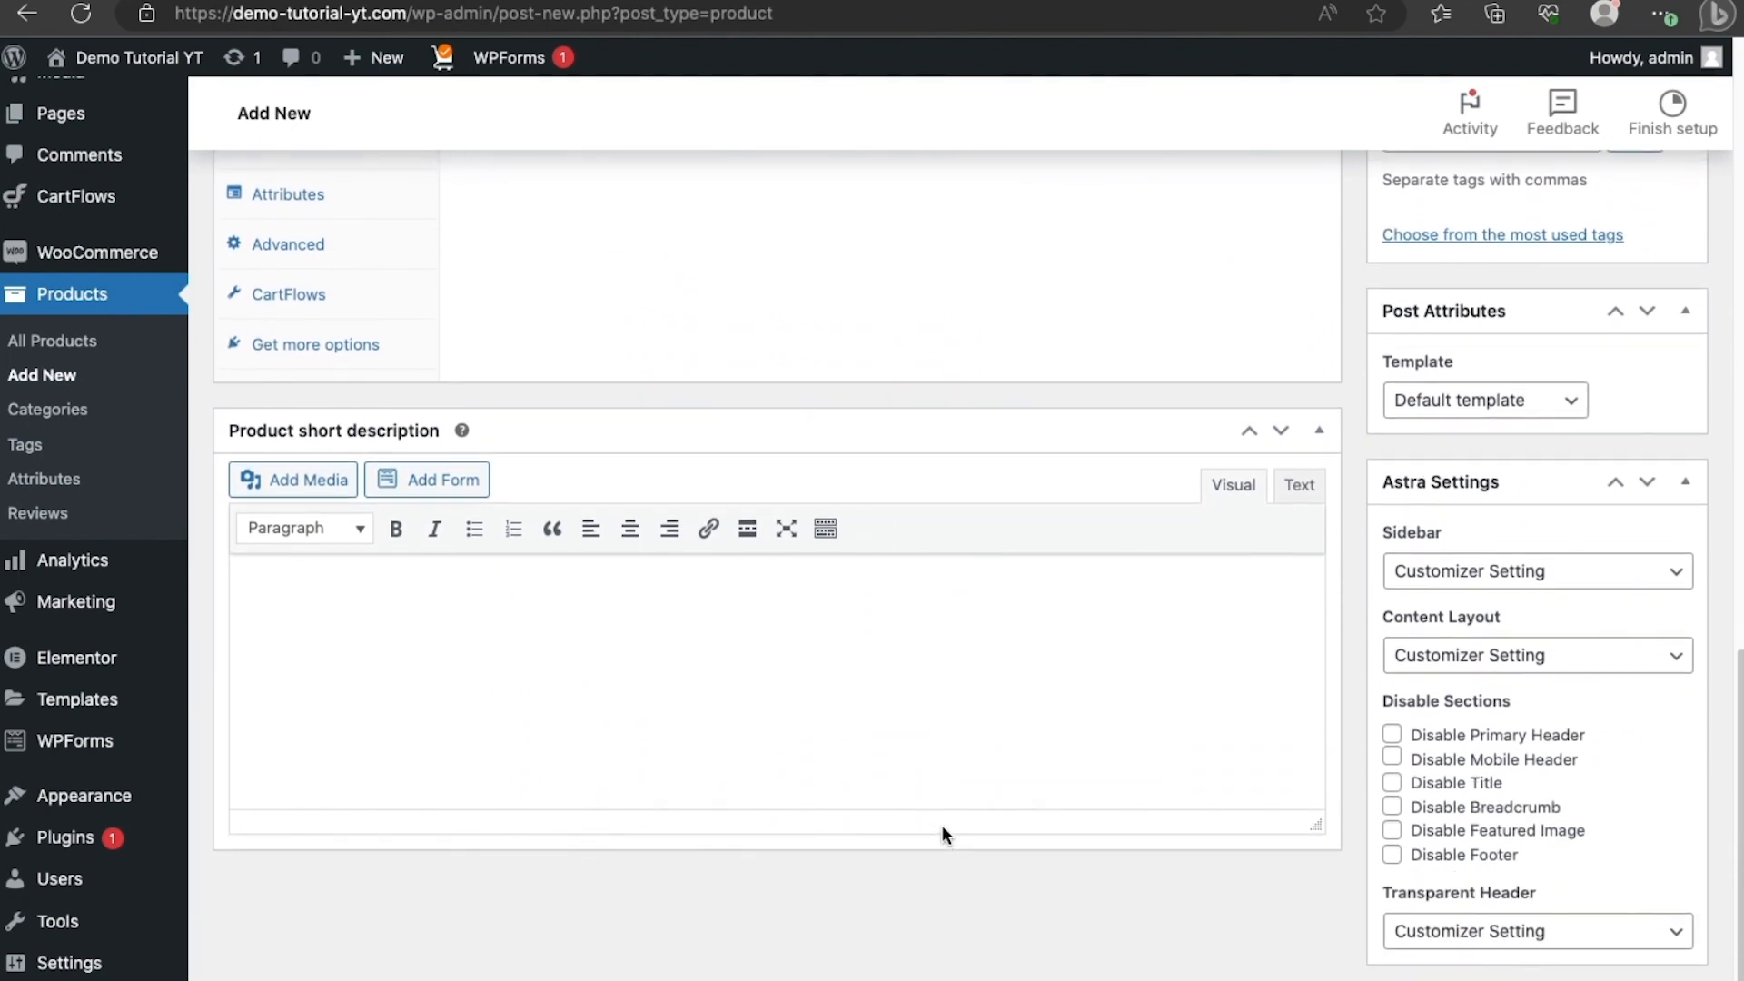
Examine the perfume product's publishing options, image, gallery, category and tag settings, and its description editor.
scroll(942, 825, up, 12)
scroll(941, 825, up, 2)
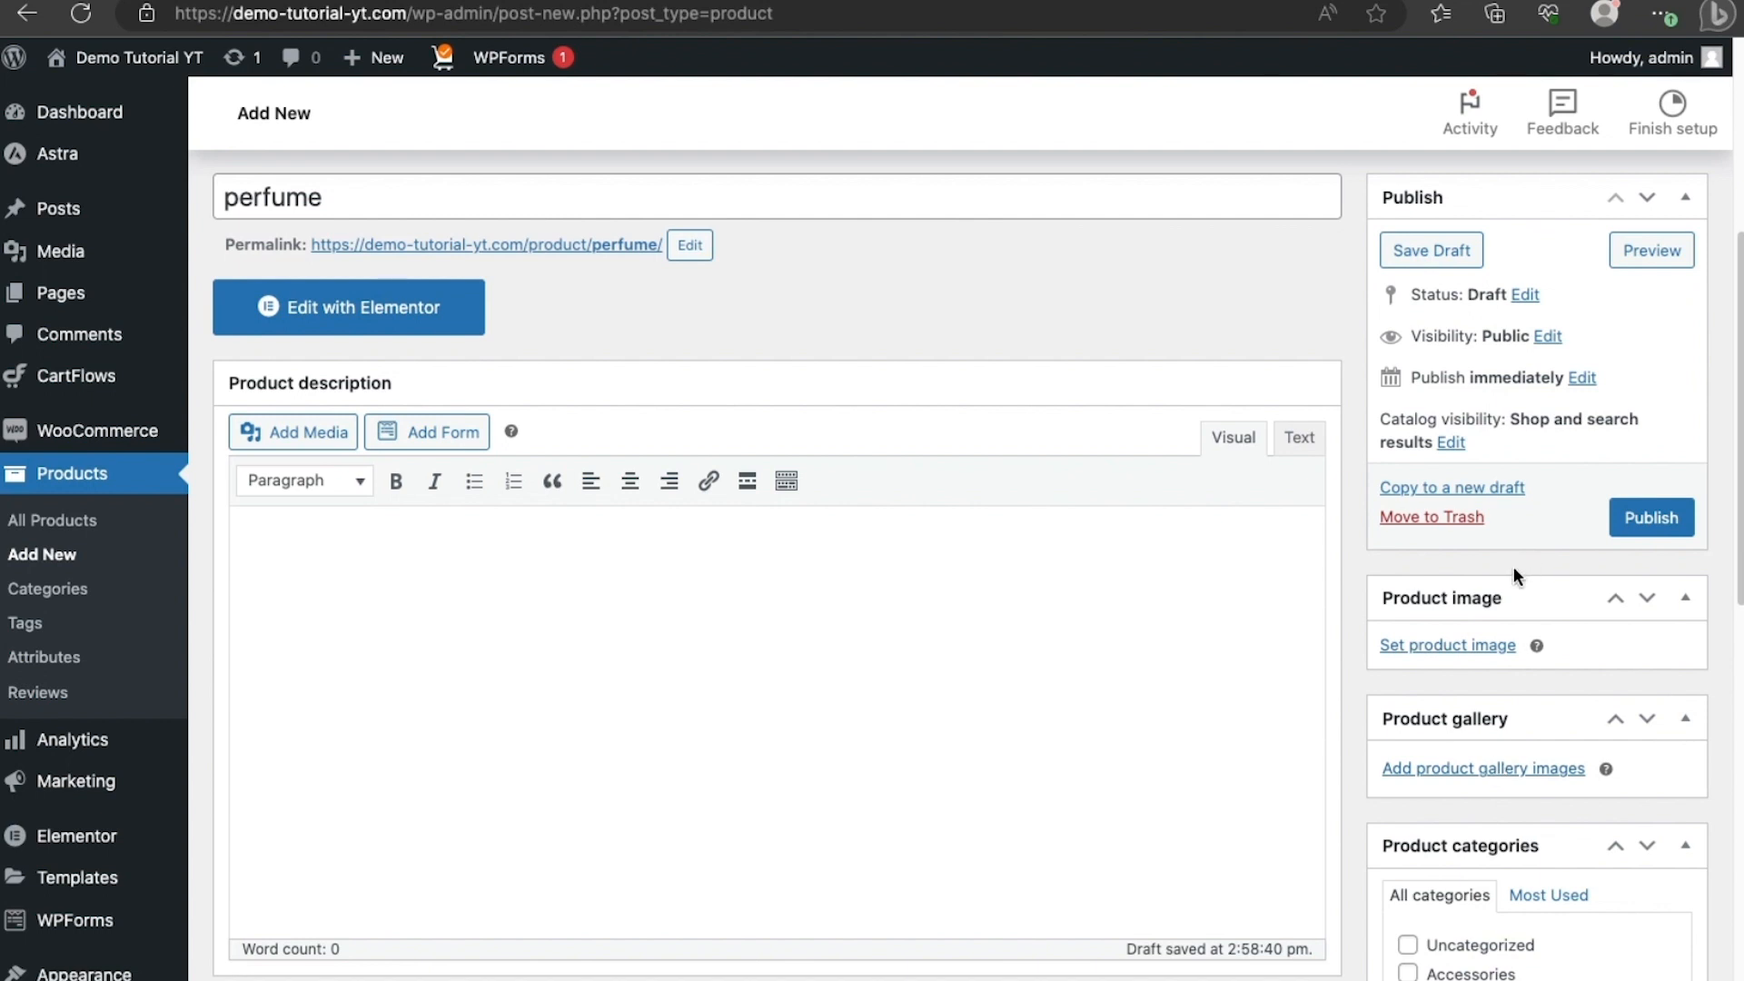
scroll(1514, 565, up, 2)
scroll(1514, 569, down, 2)
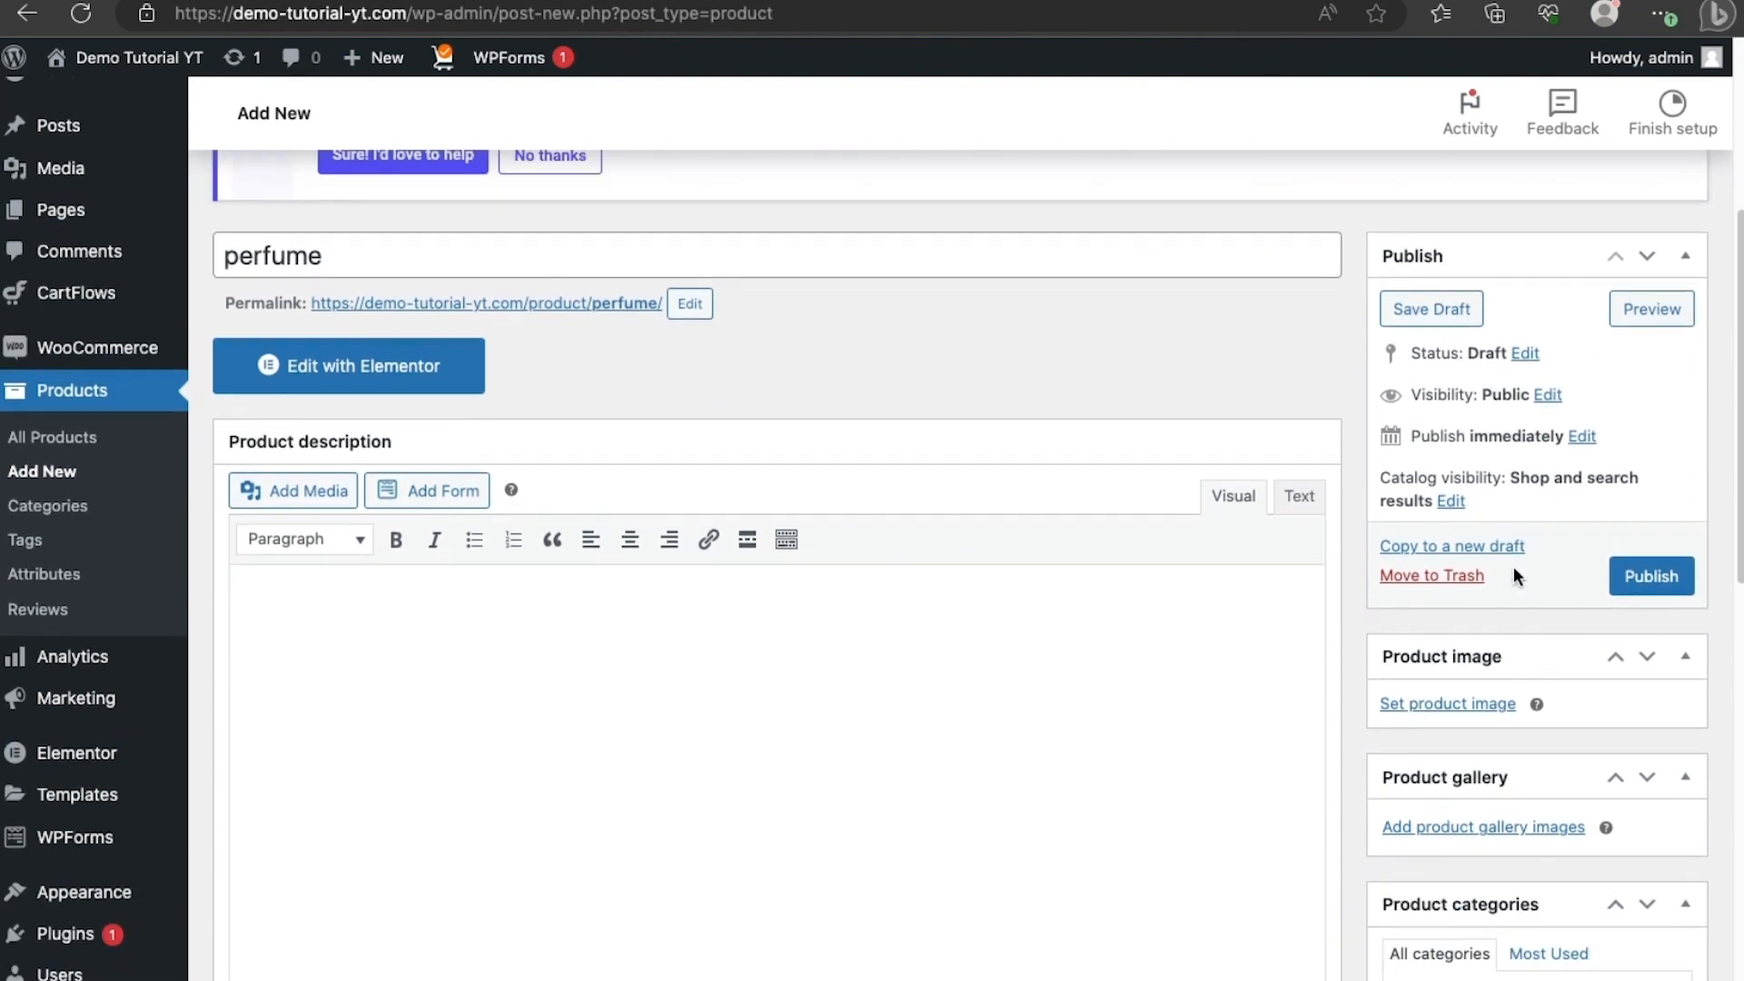
scroll(1514, 569, down, 3)
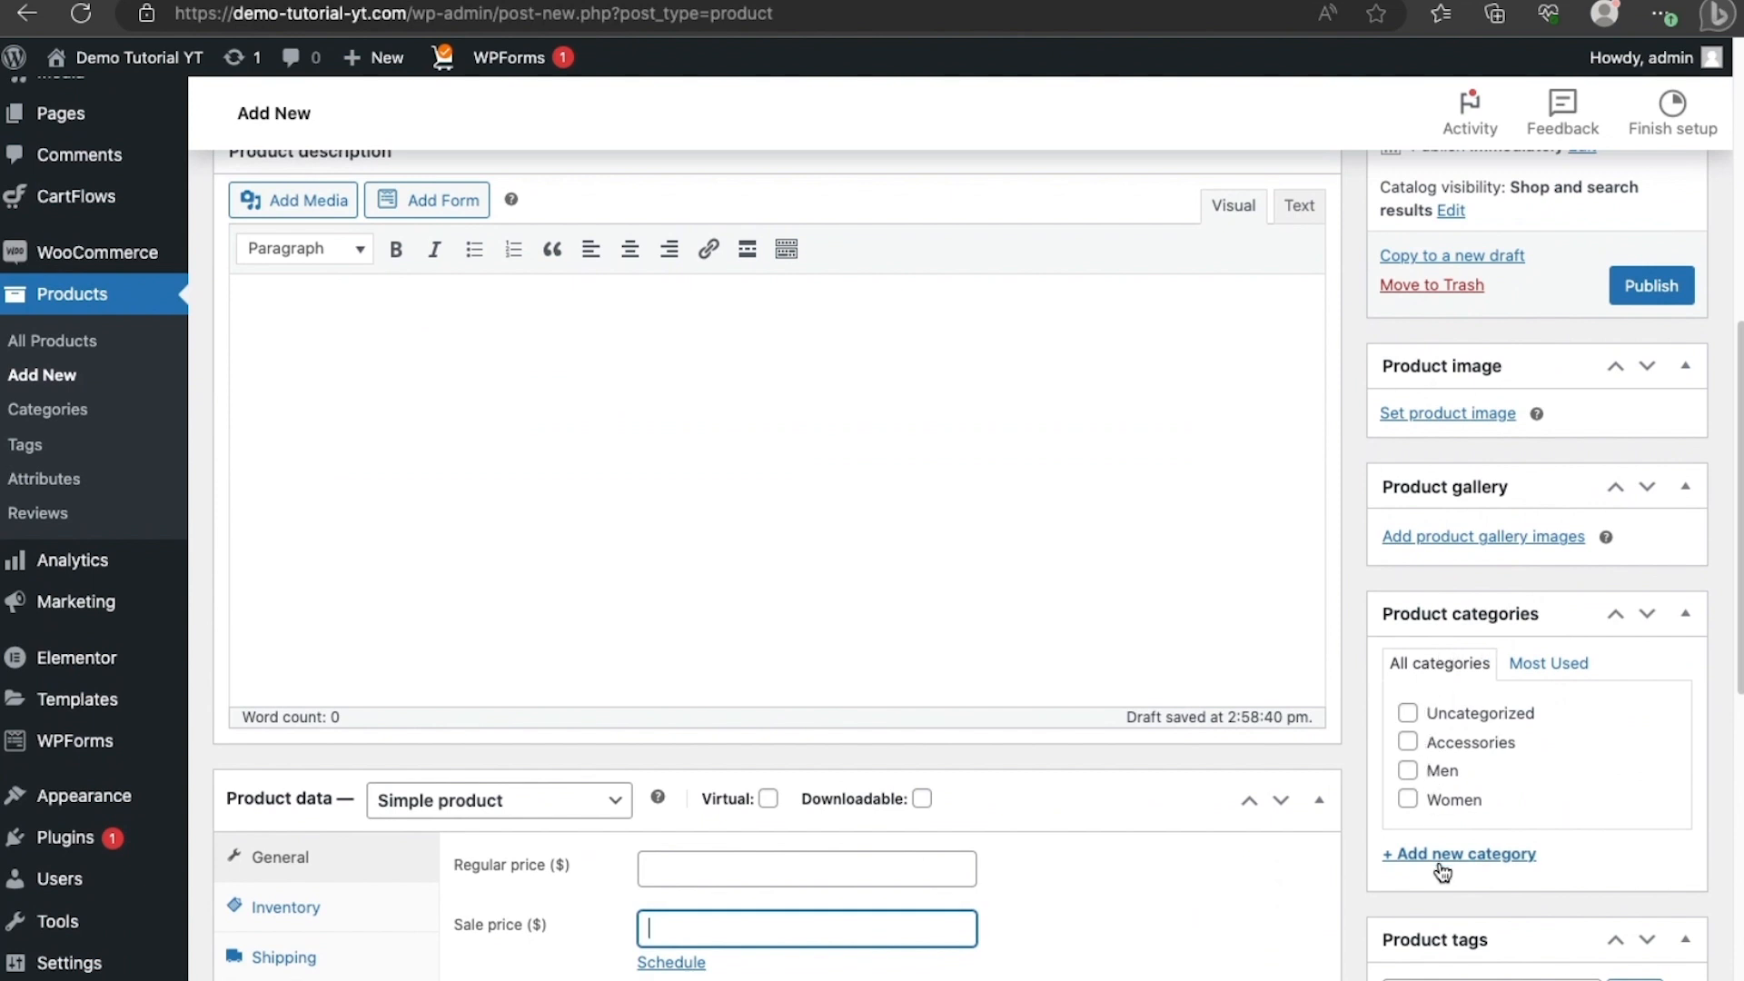
scroll(1469, 766, down, 1)
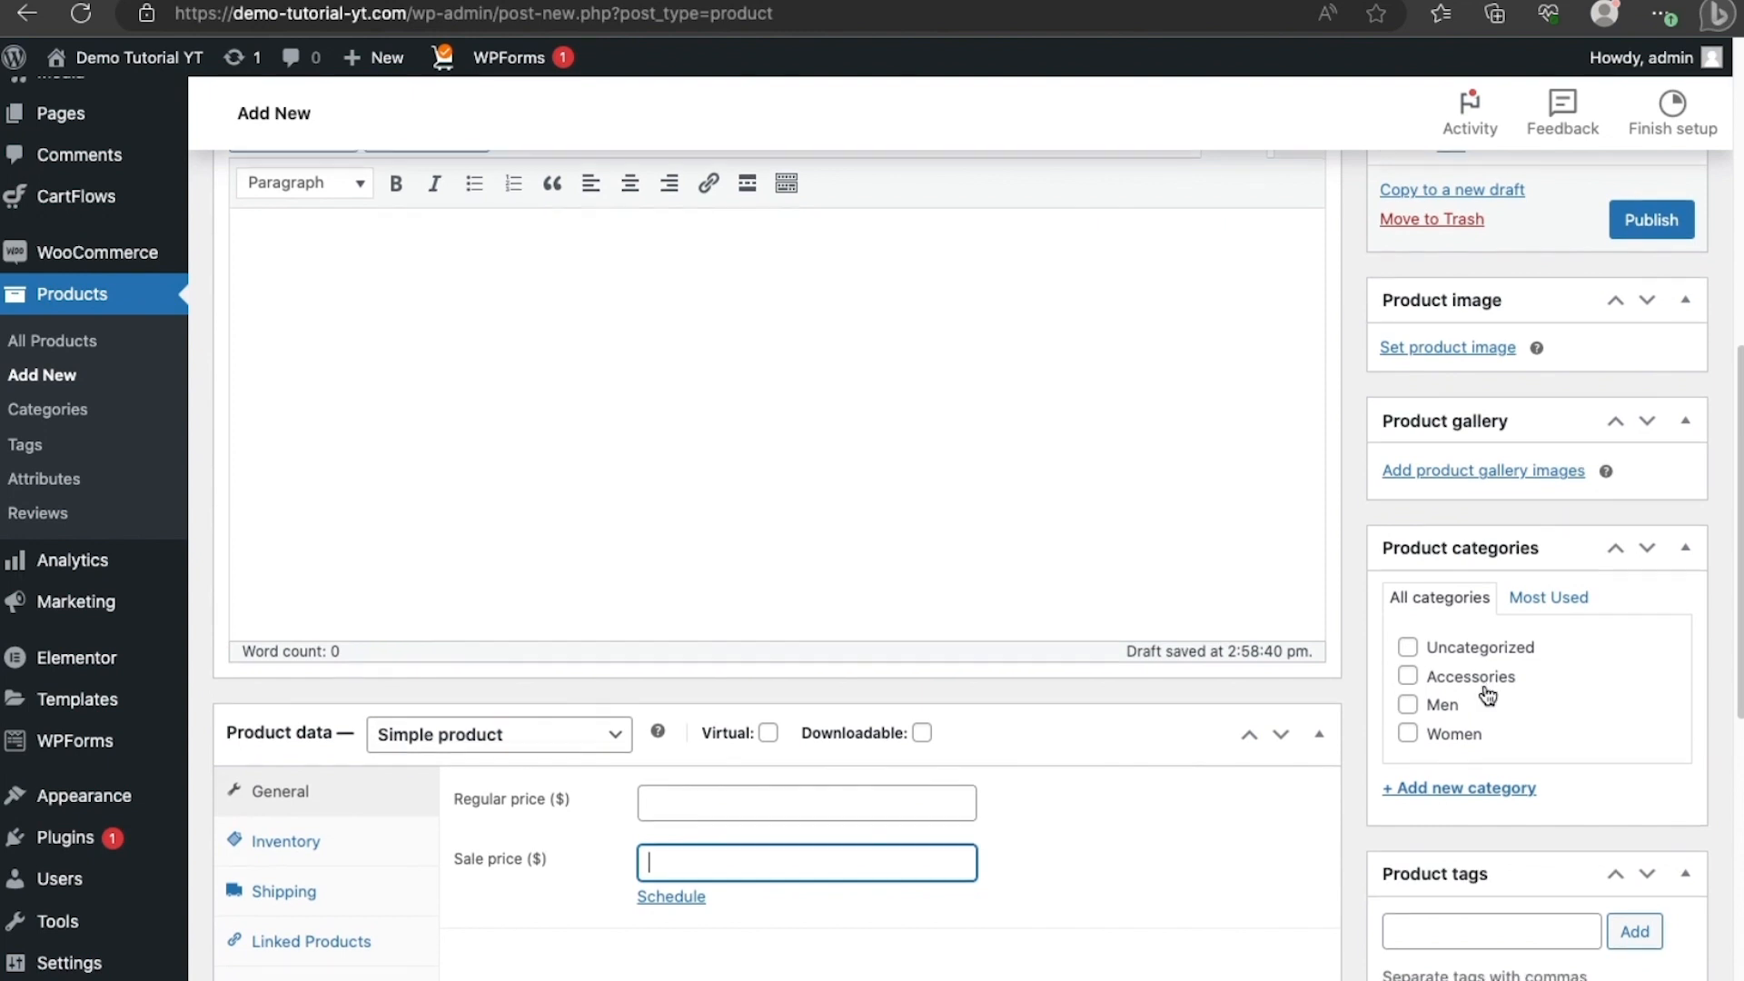
scroll(1485, 696, down, 4)
scroll(1475, 644, down, 6)
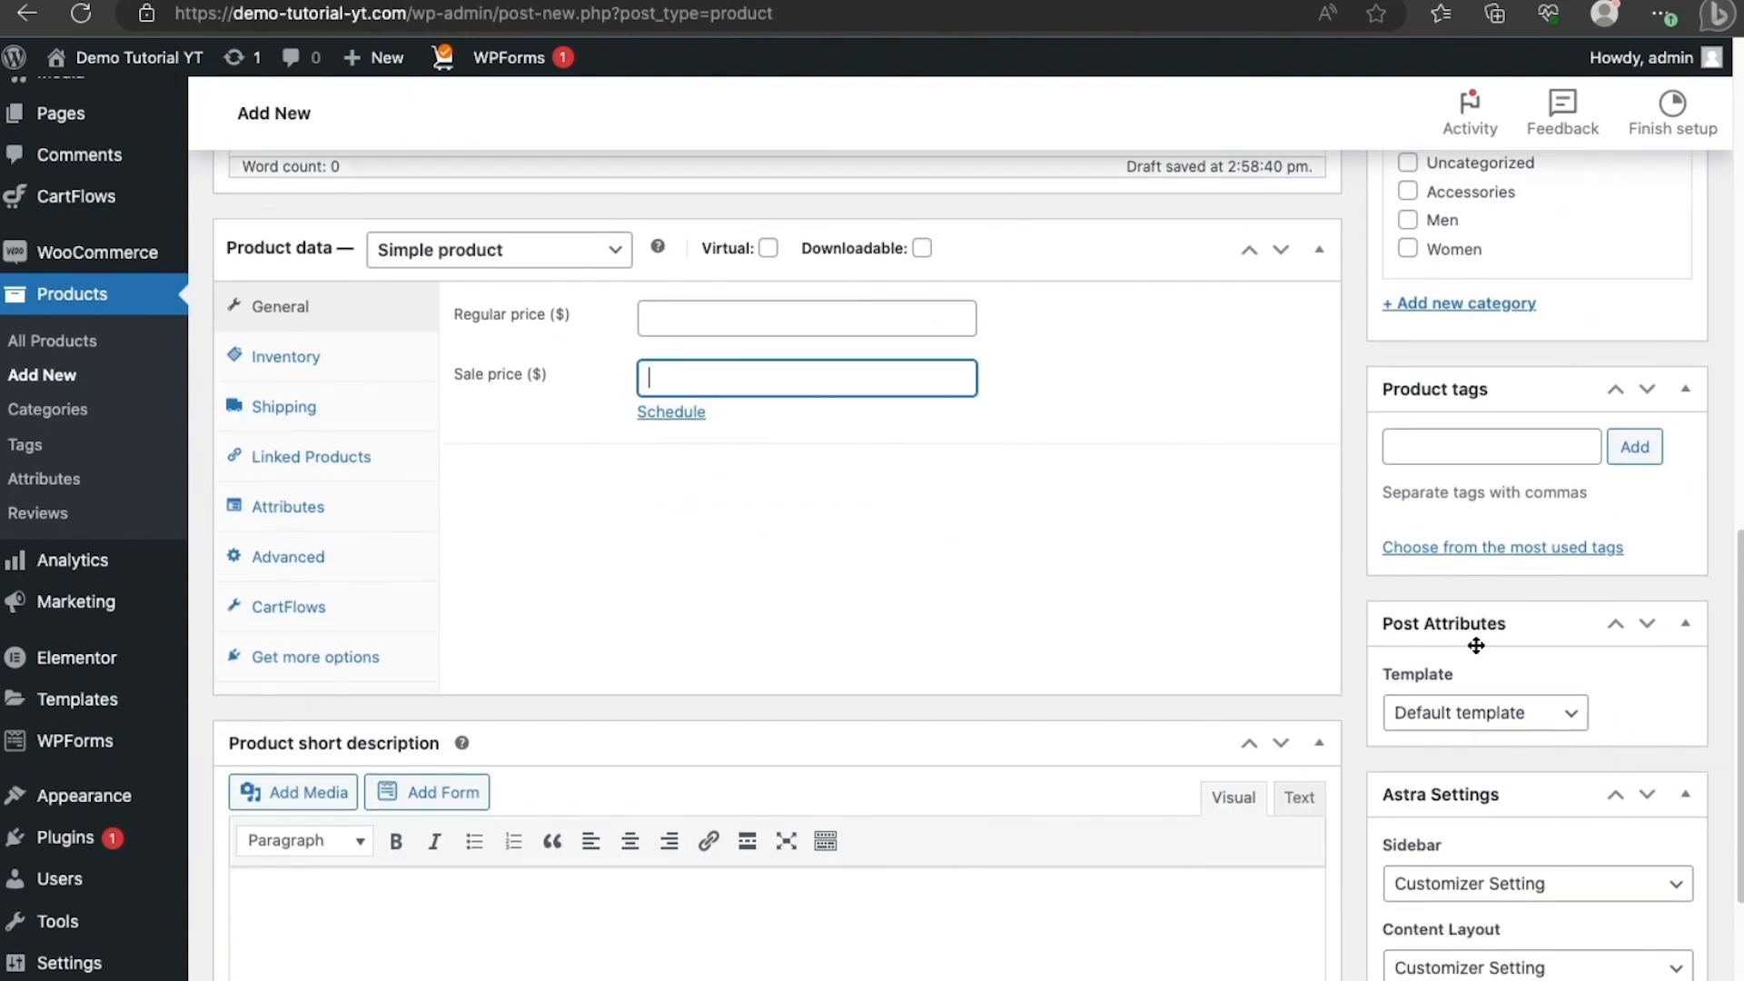
scroll(1429, 740, up, 15)
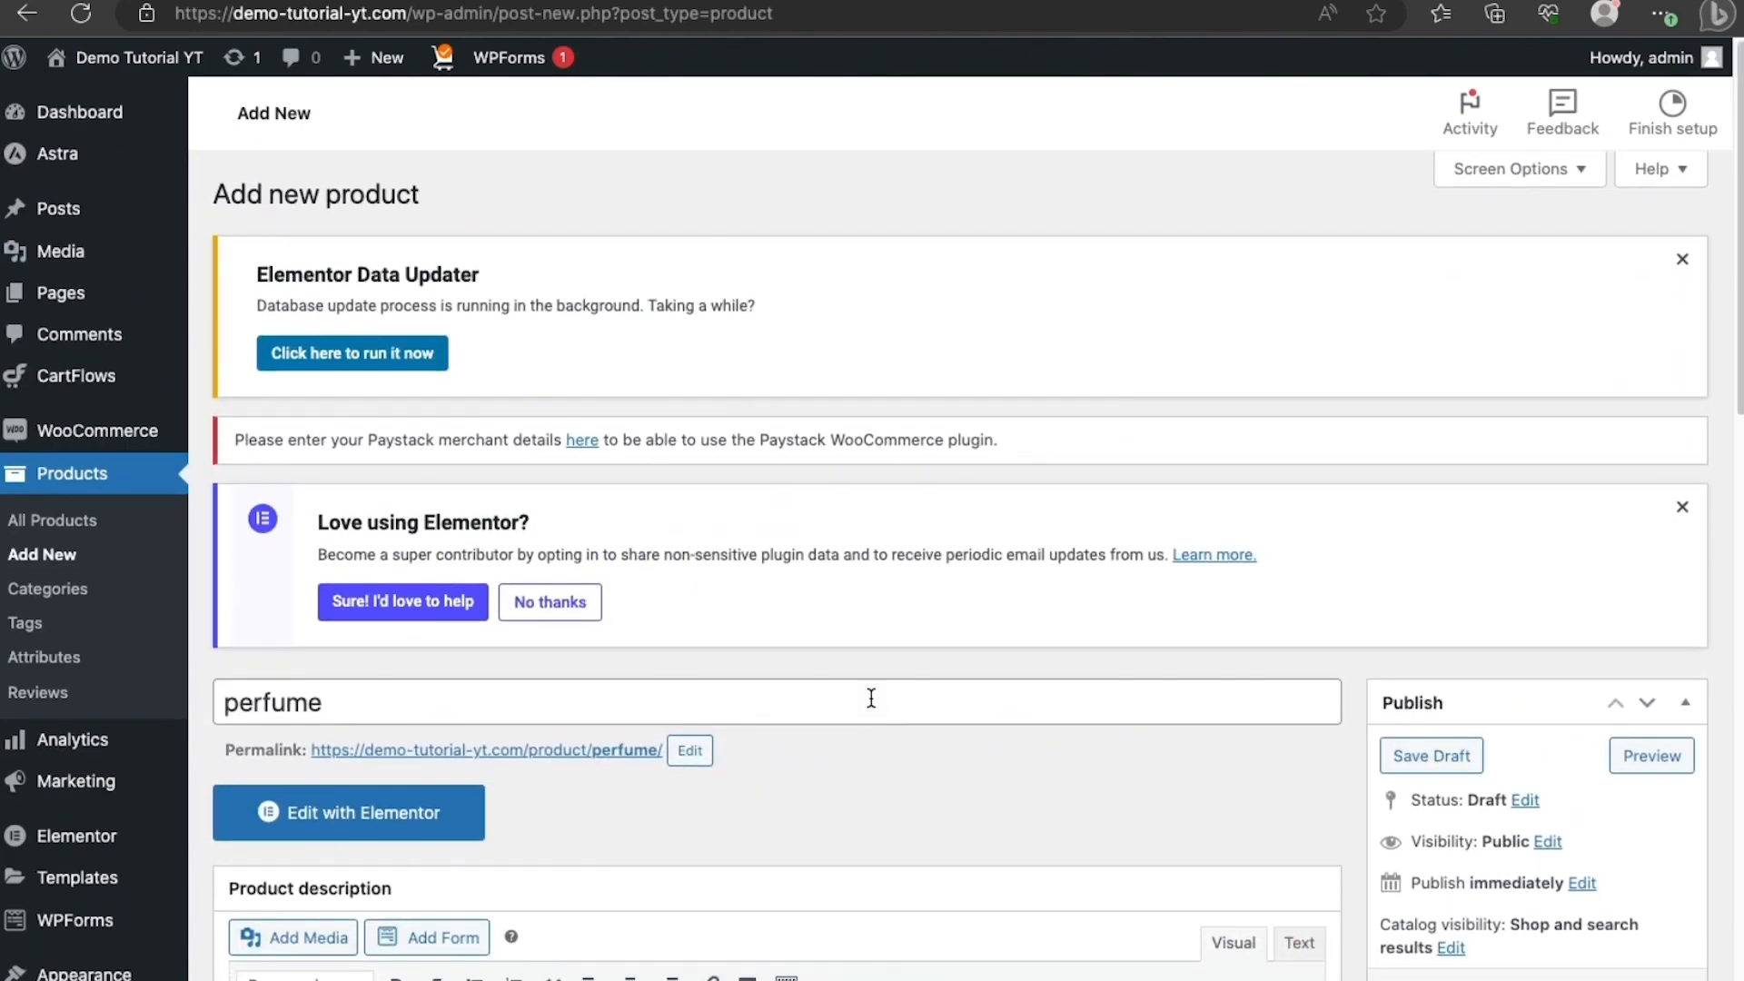
scroll(869, 696, down, 8)
scroll(1437, 466, up, 3)
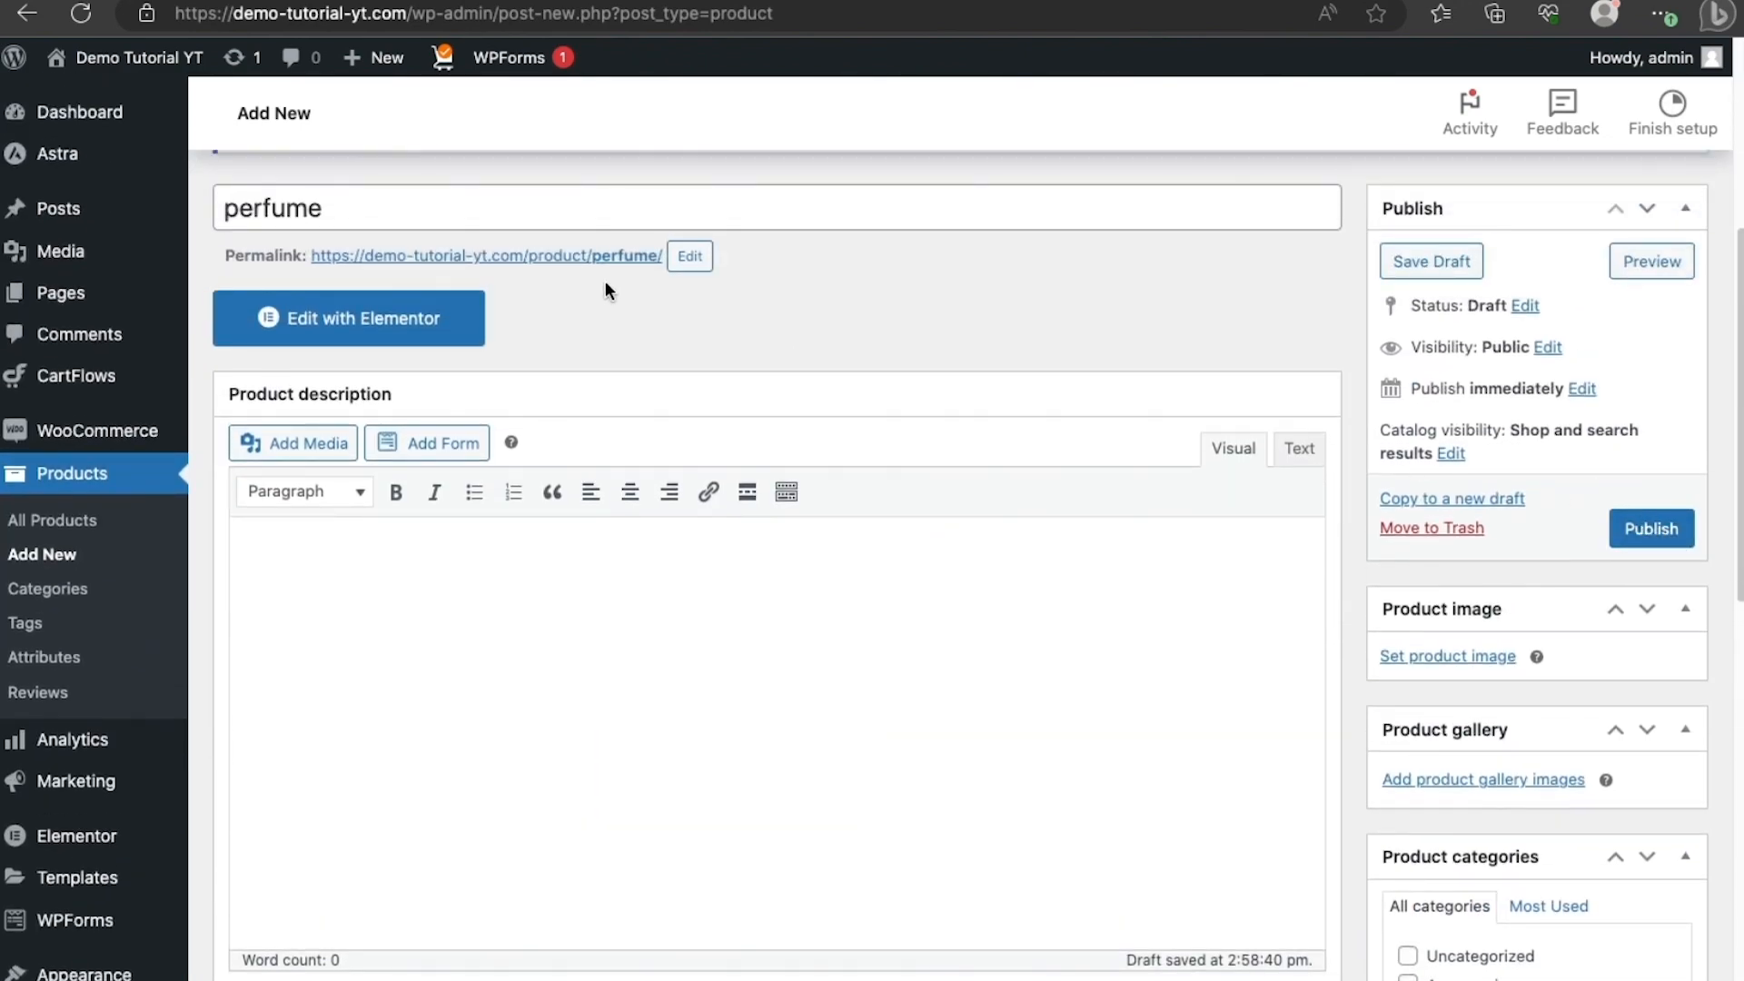
scroll(605, 281, up, 4)
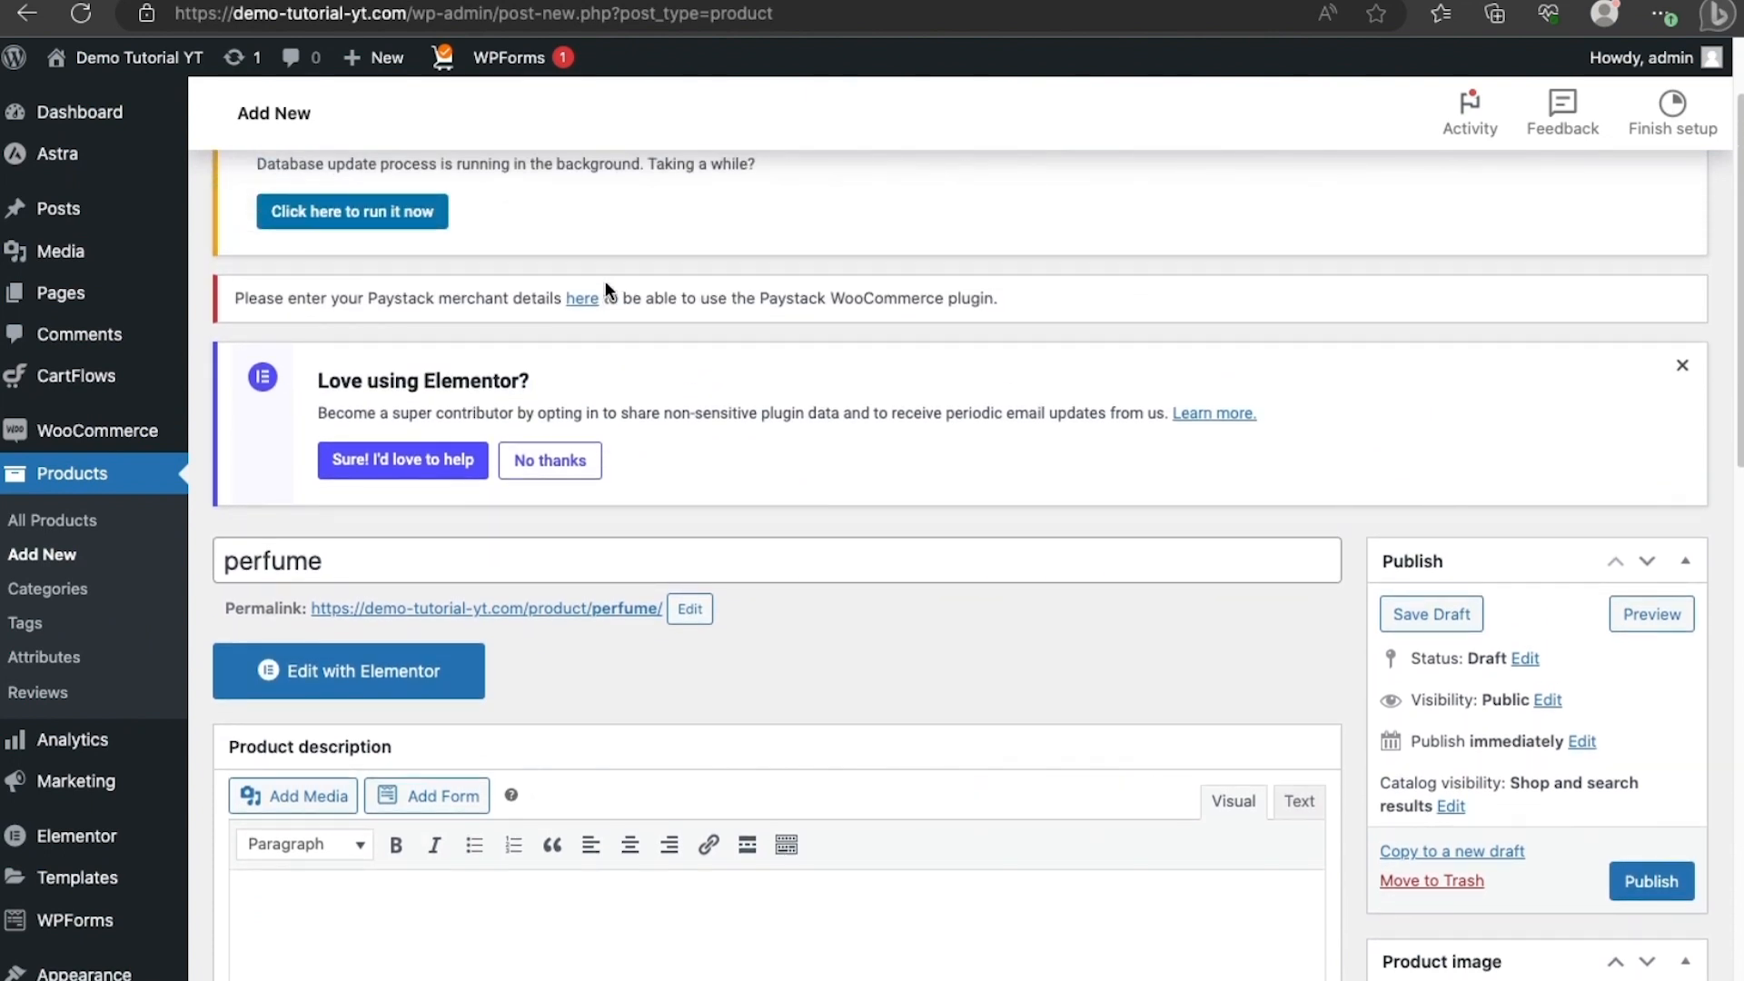
Leave the product editor without saving and start adding a new page.
mouse_move(60, 293)
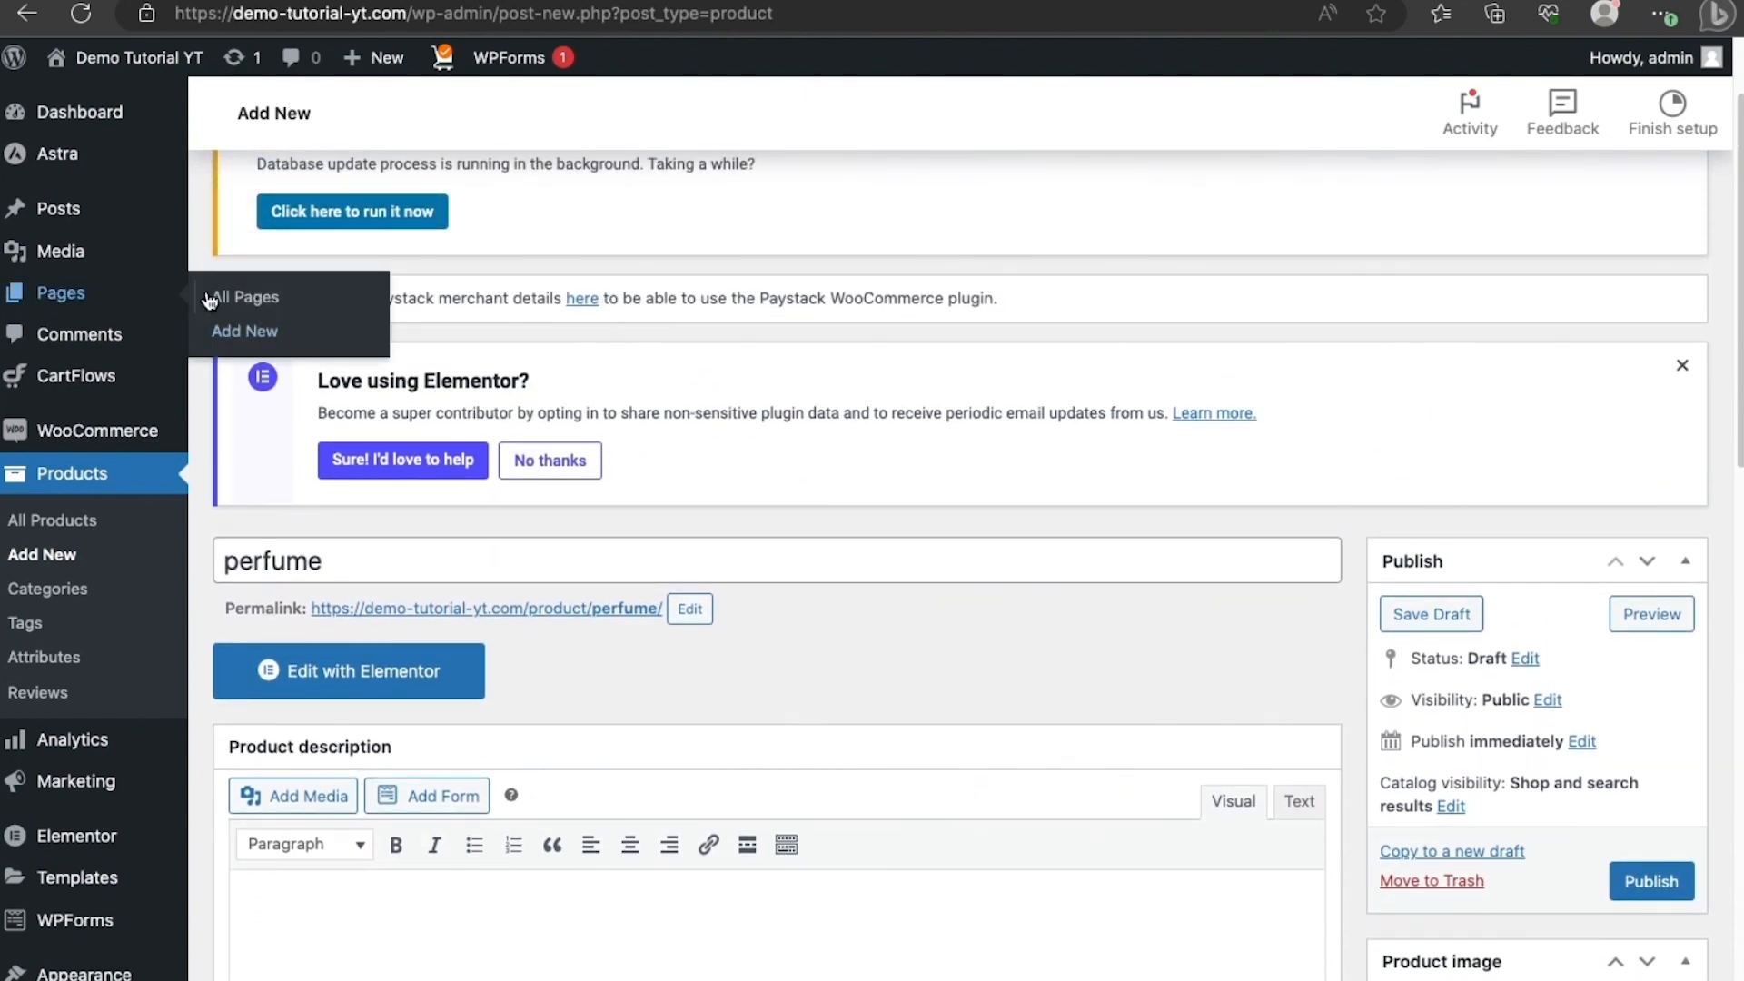
click(237, 333)
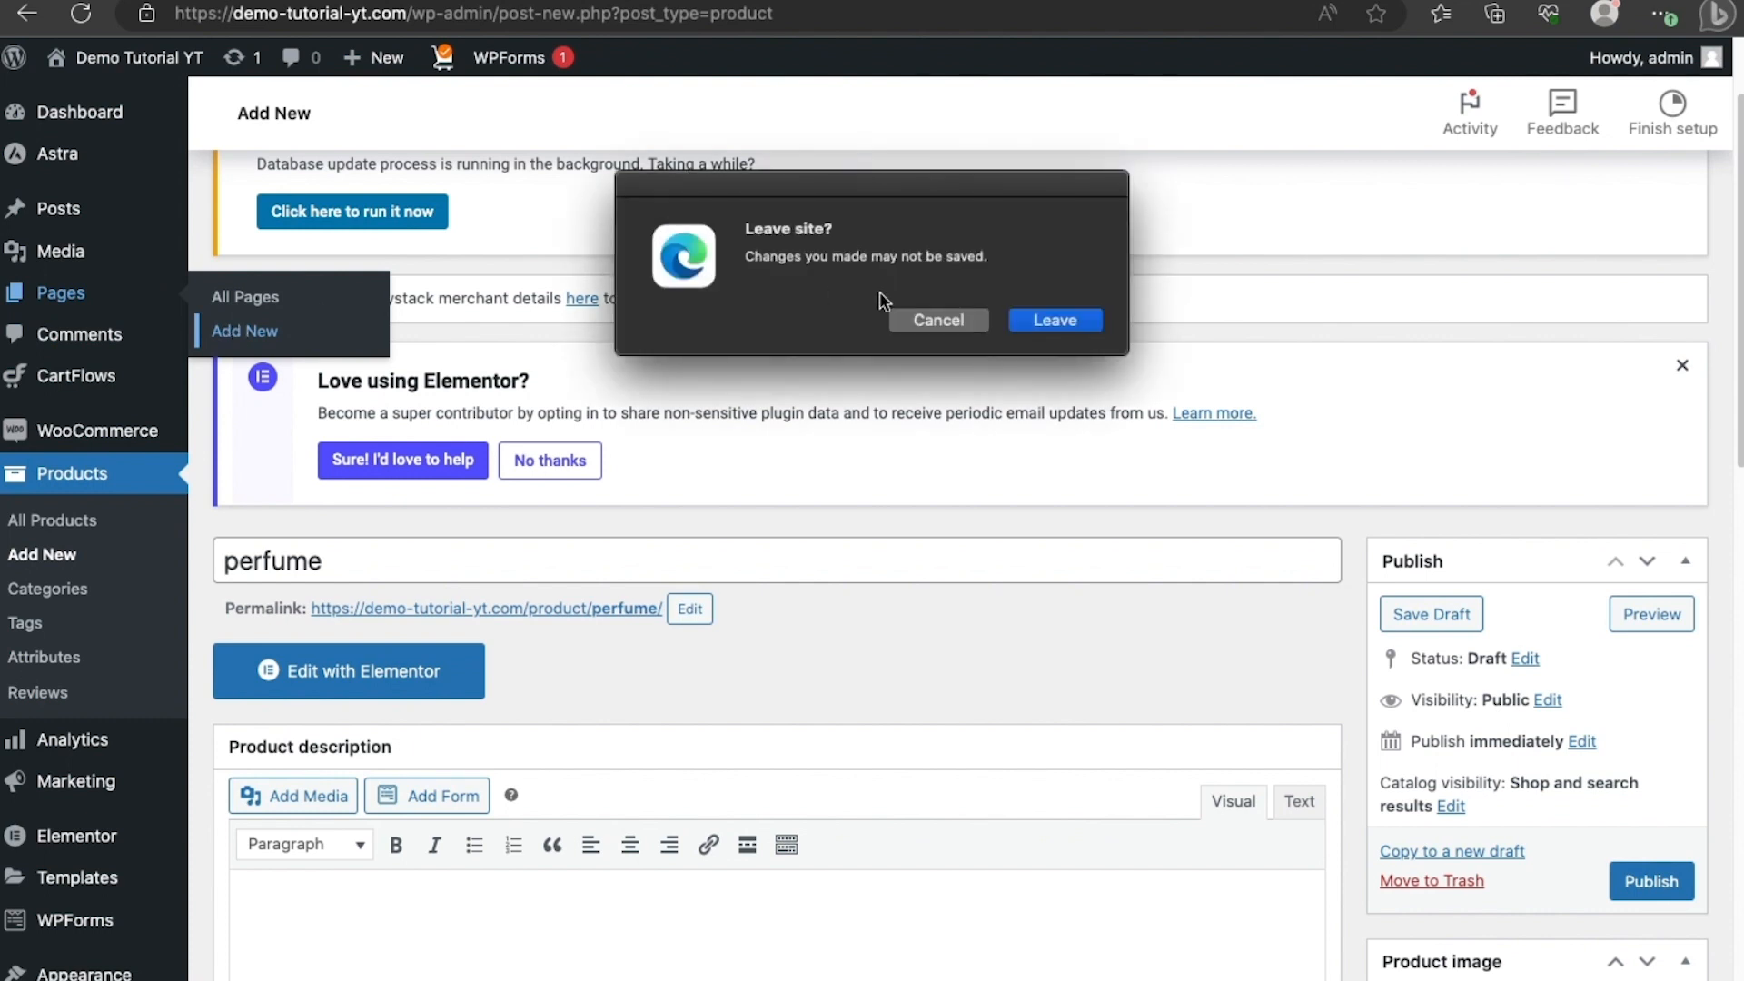
click(1090, 327)
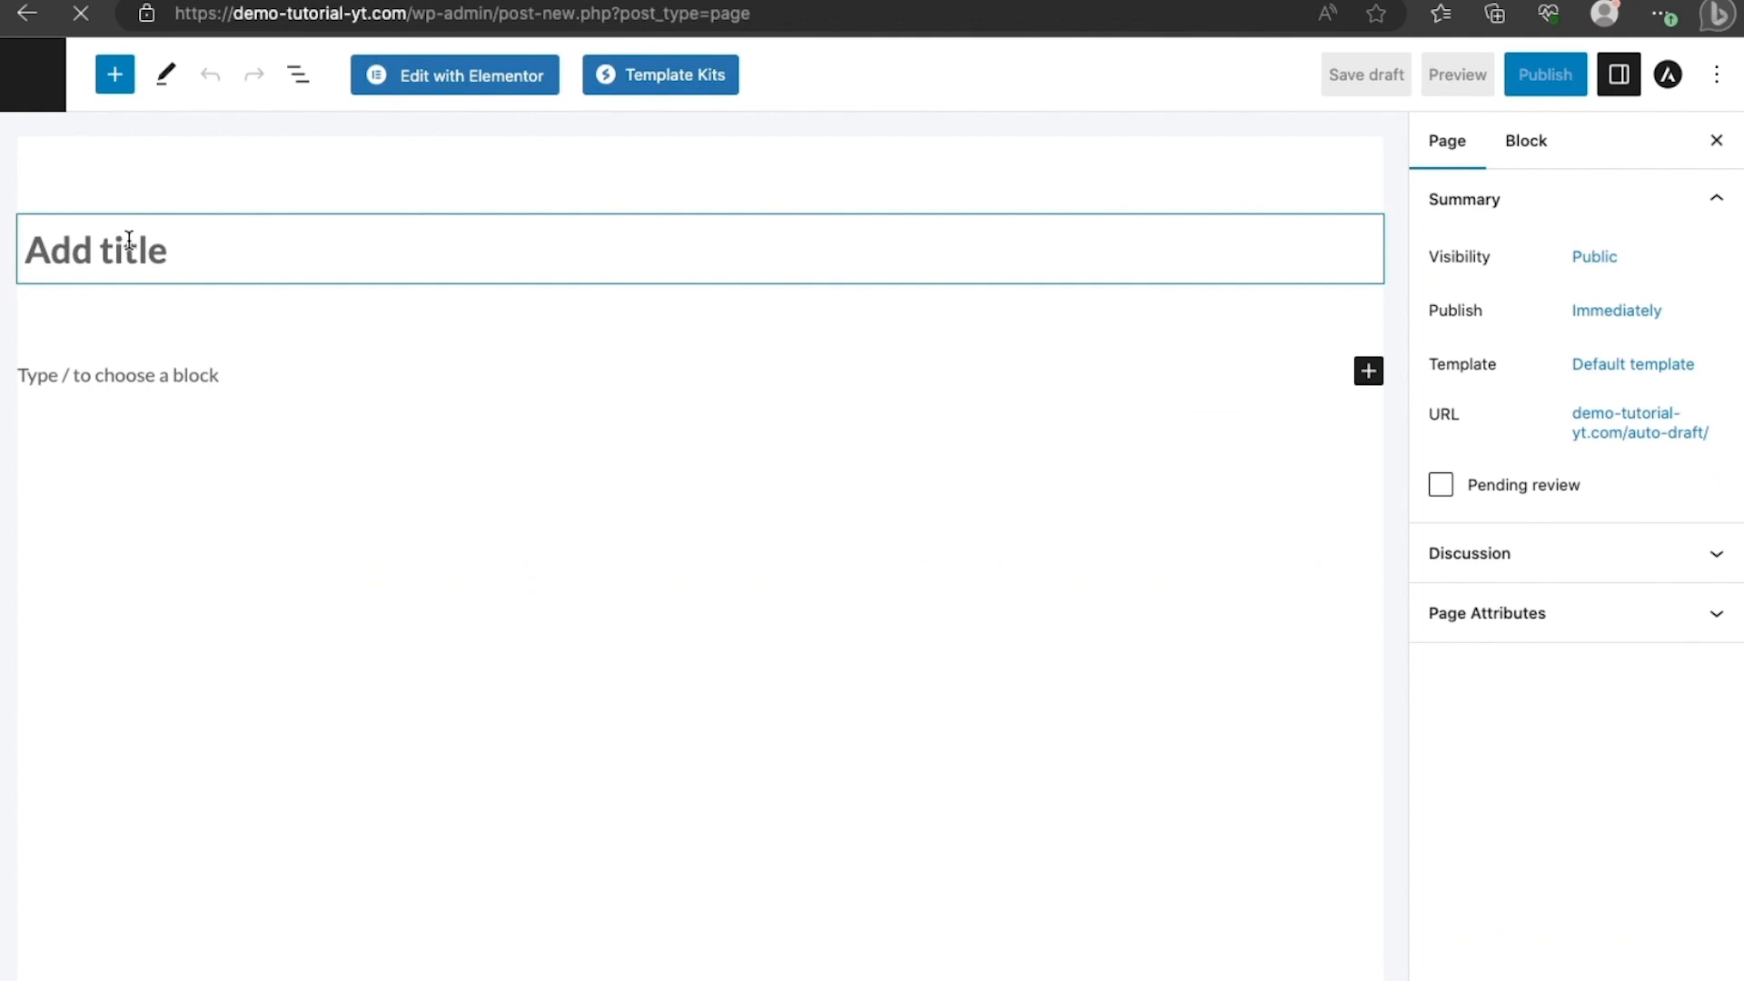
Title the new page "About Us", place the cursor in its body, and return to the list of pages without saving.
text(a)
key(BackSpace)
text(About )
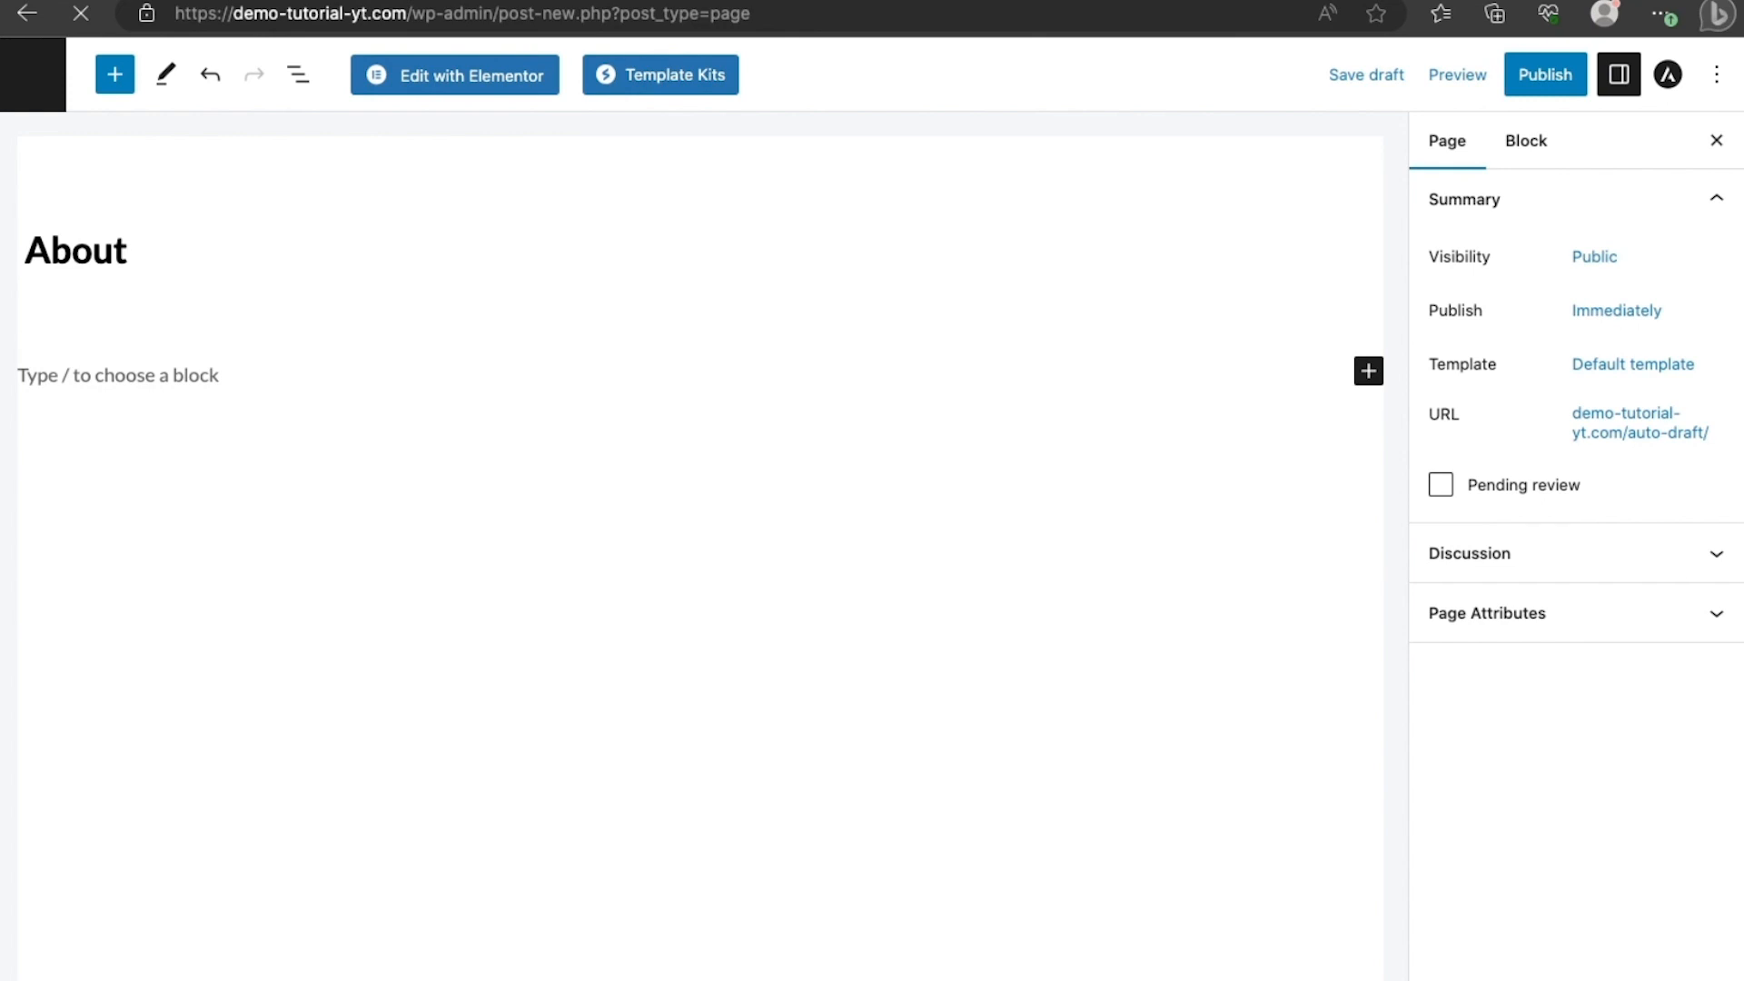
text(Us)
click(151, 368)
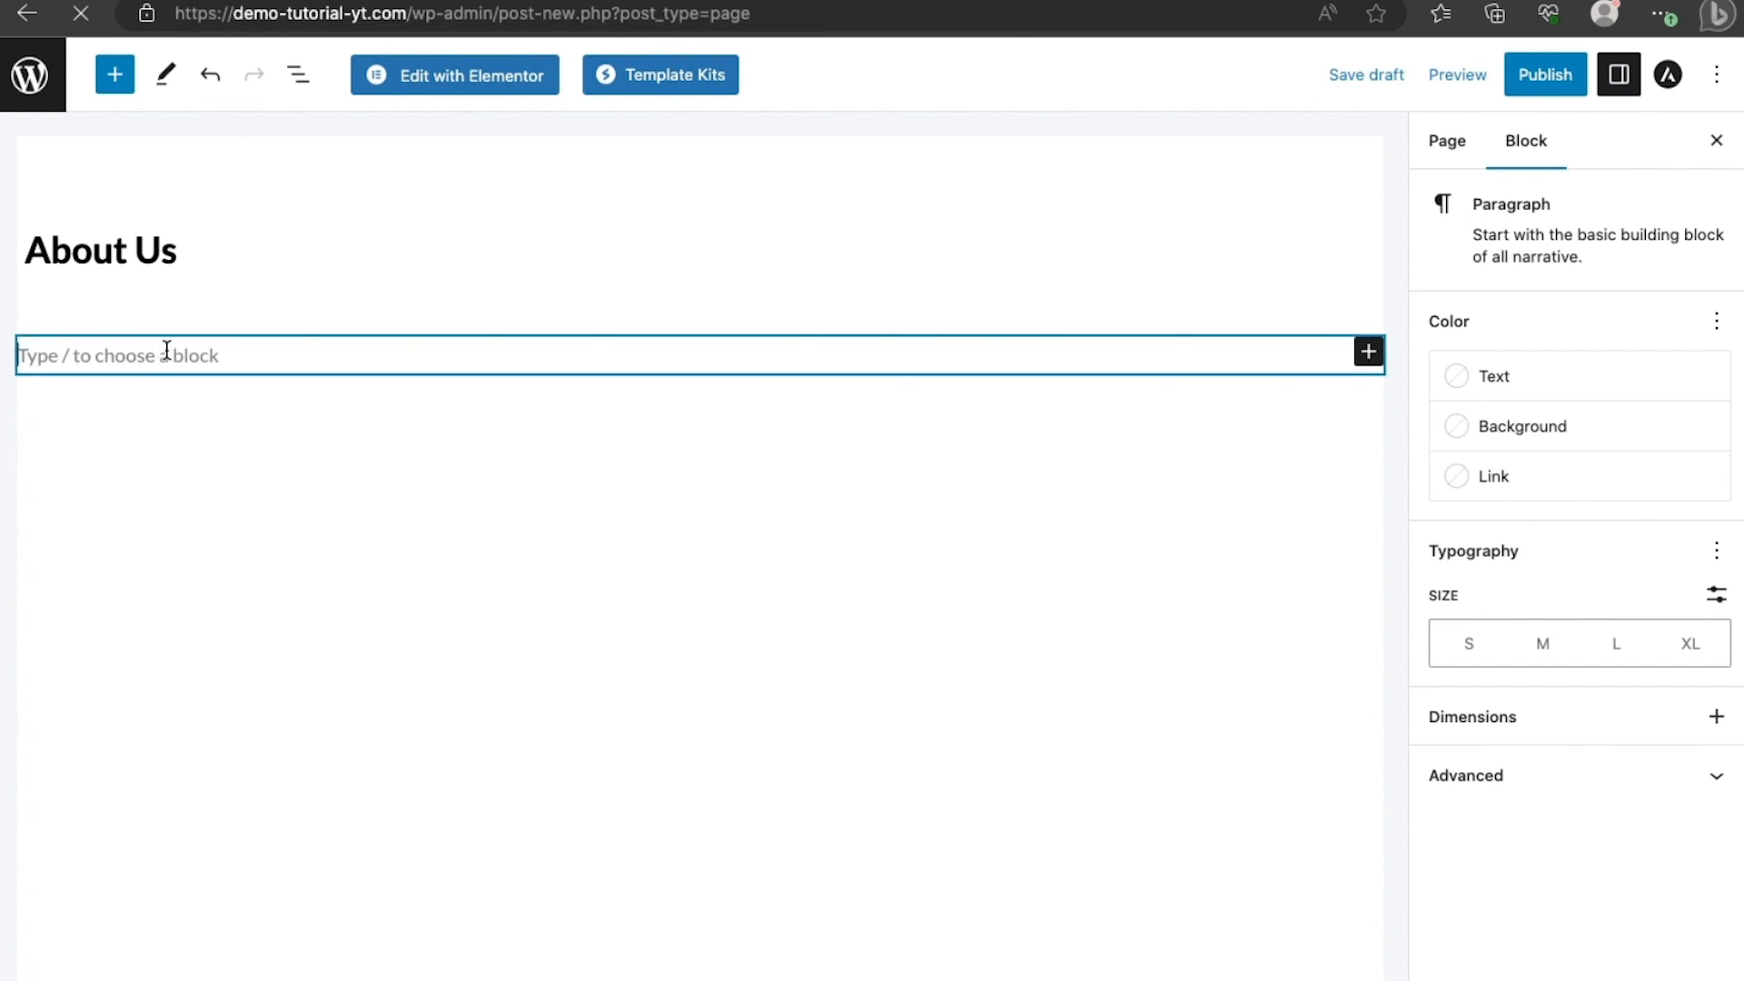
click(52, 94)
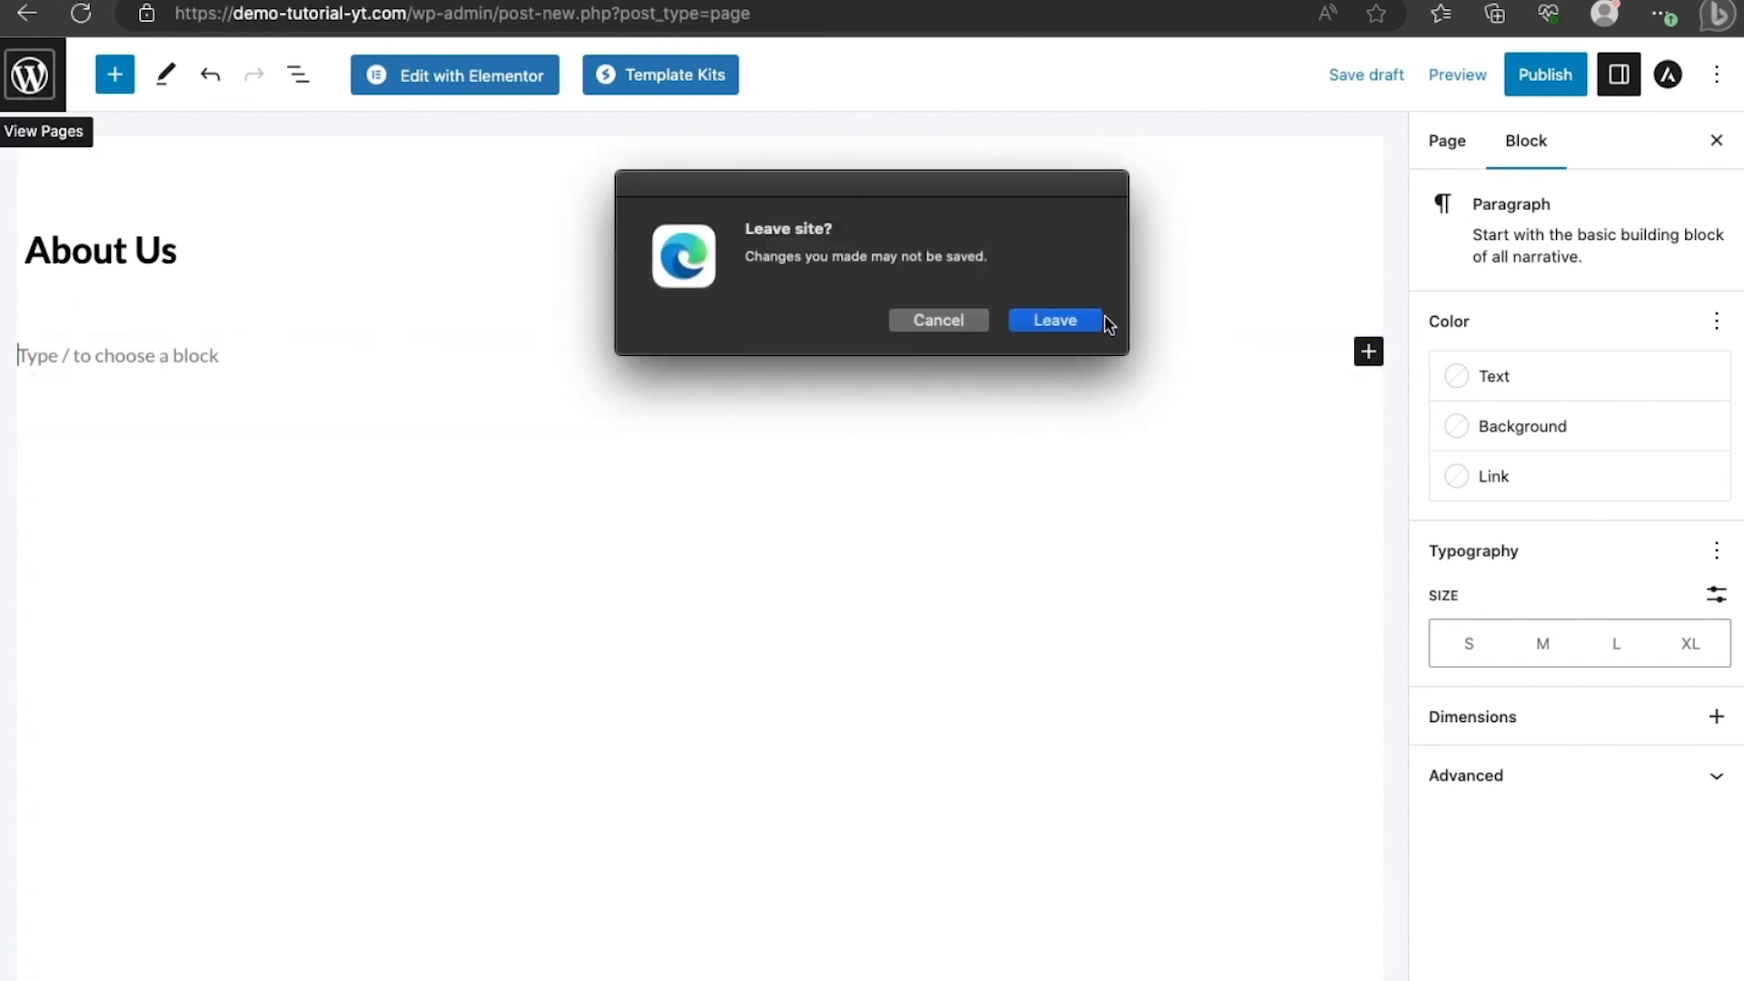
click(1055, 321)
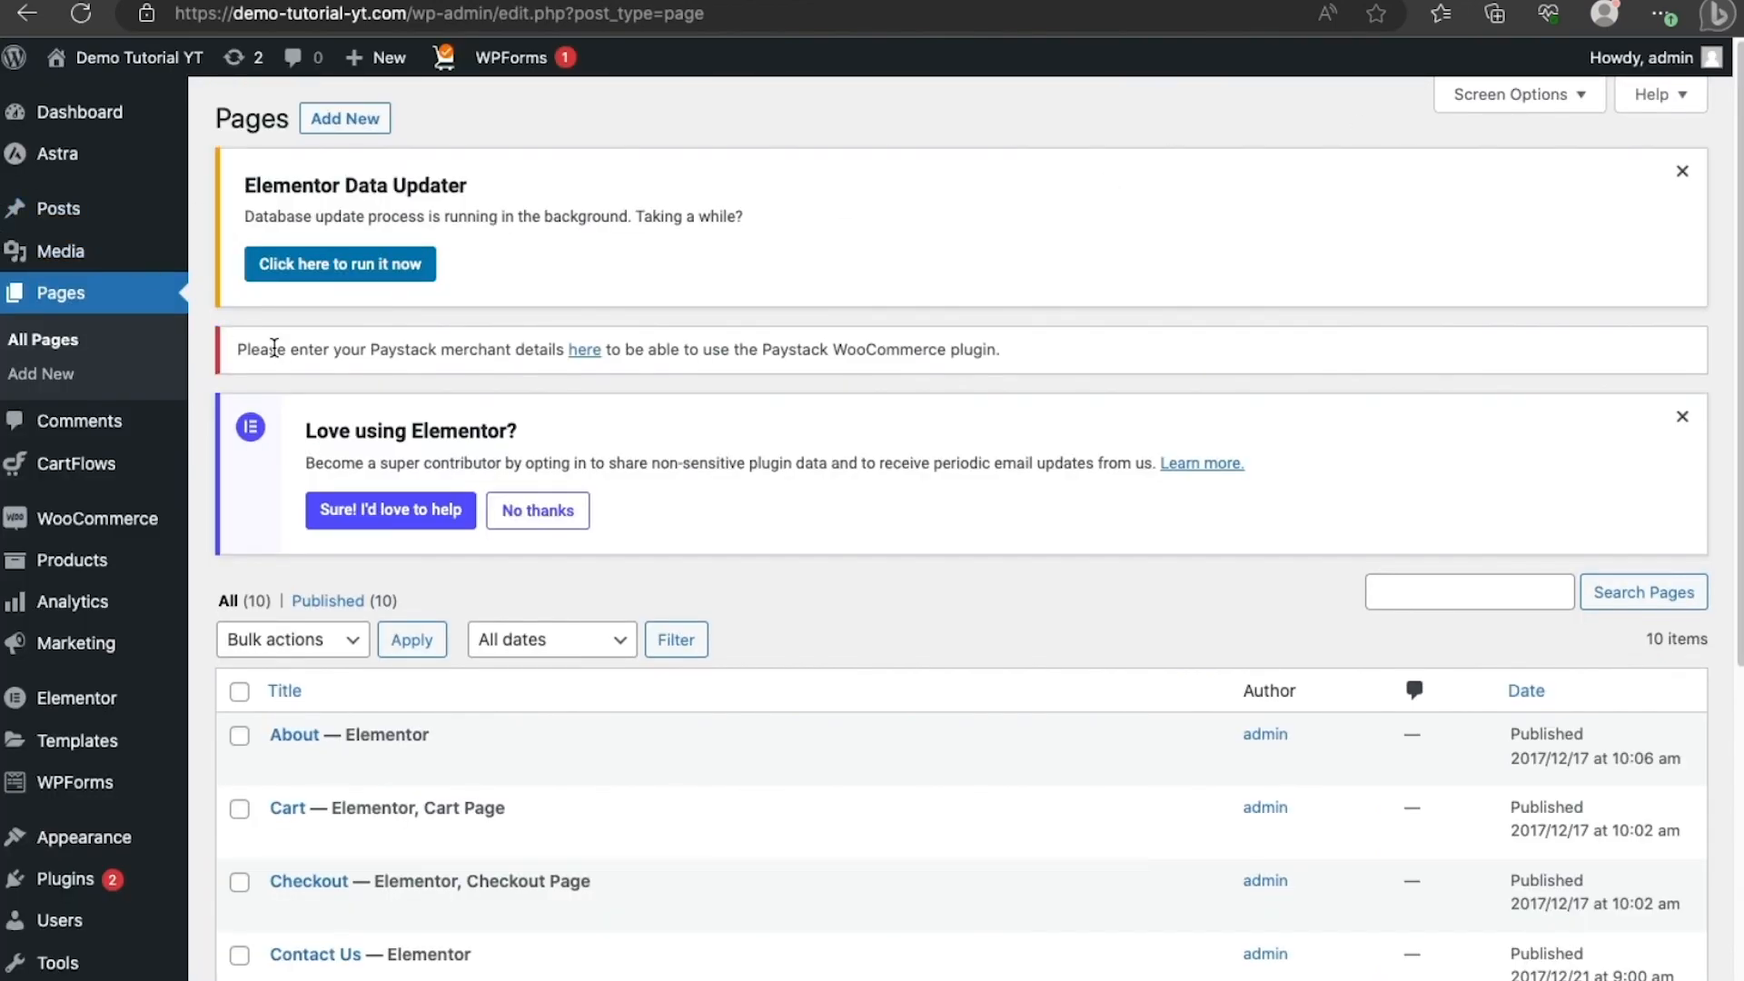
Go to adding new plugins and list the popular ones.
mouse_move(97, 734)
mouse_move(82, 878)
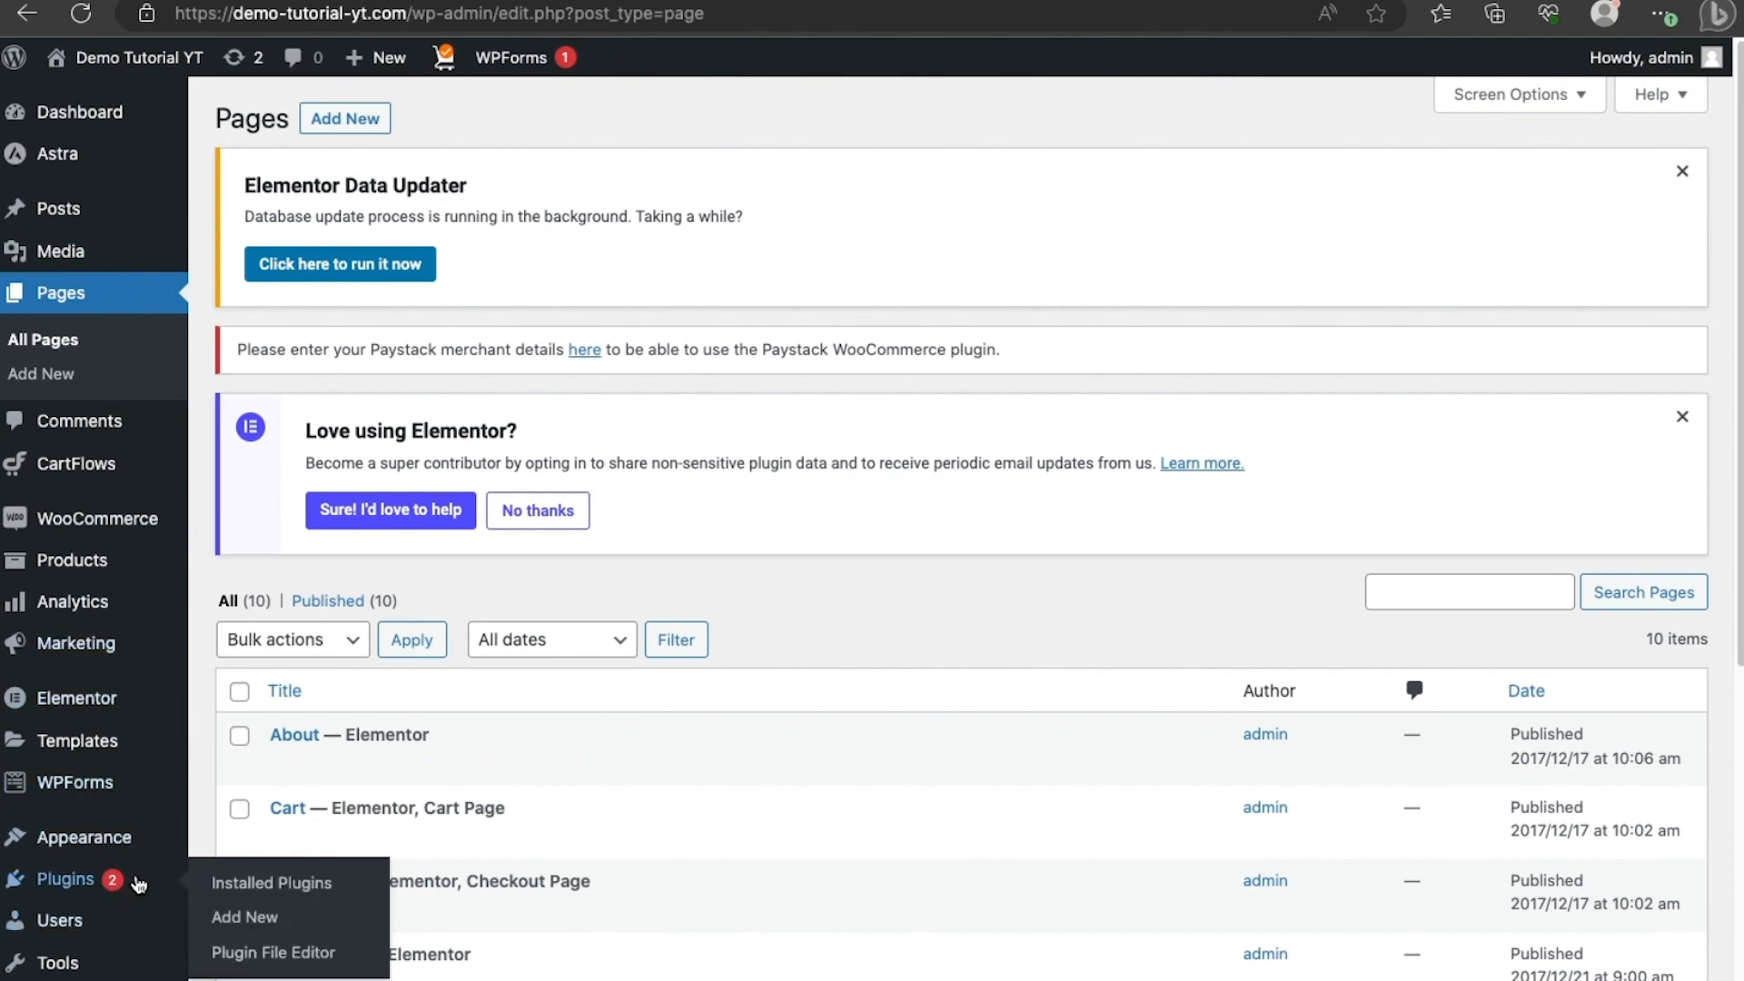
click(238, 917)
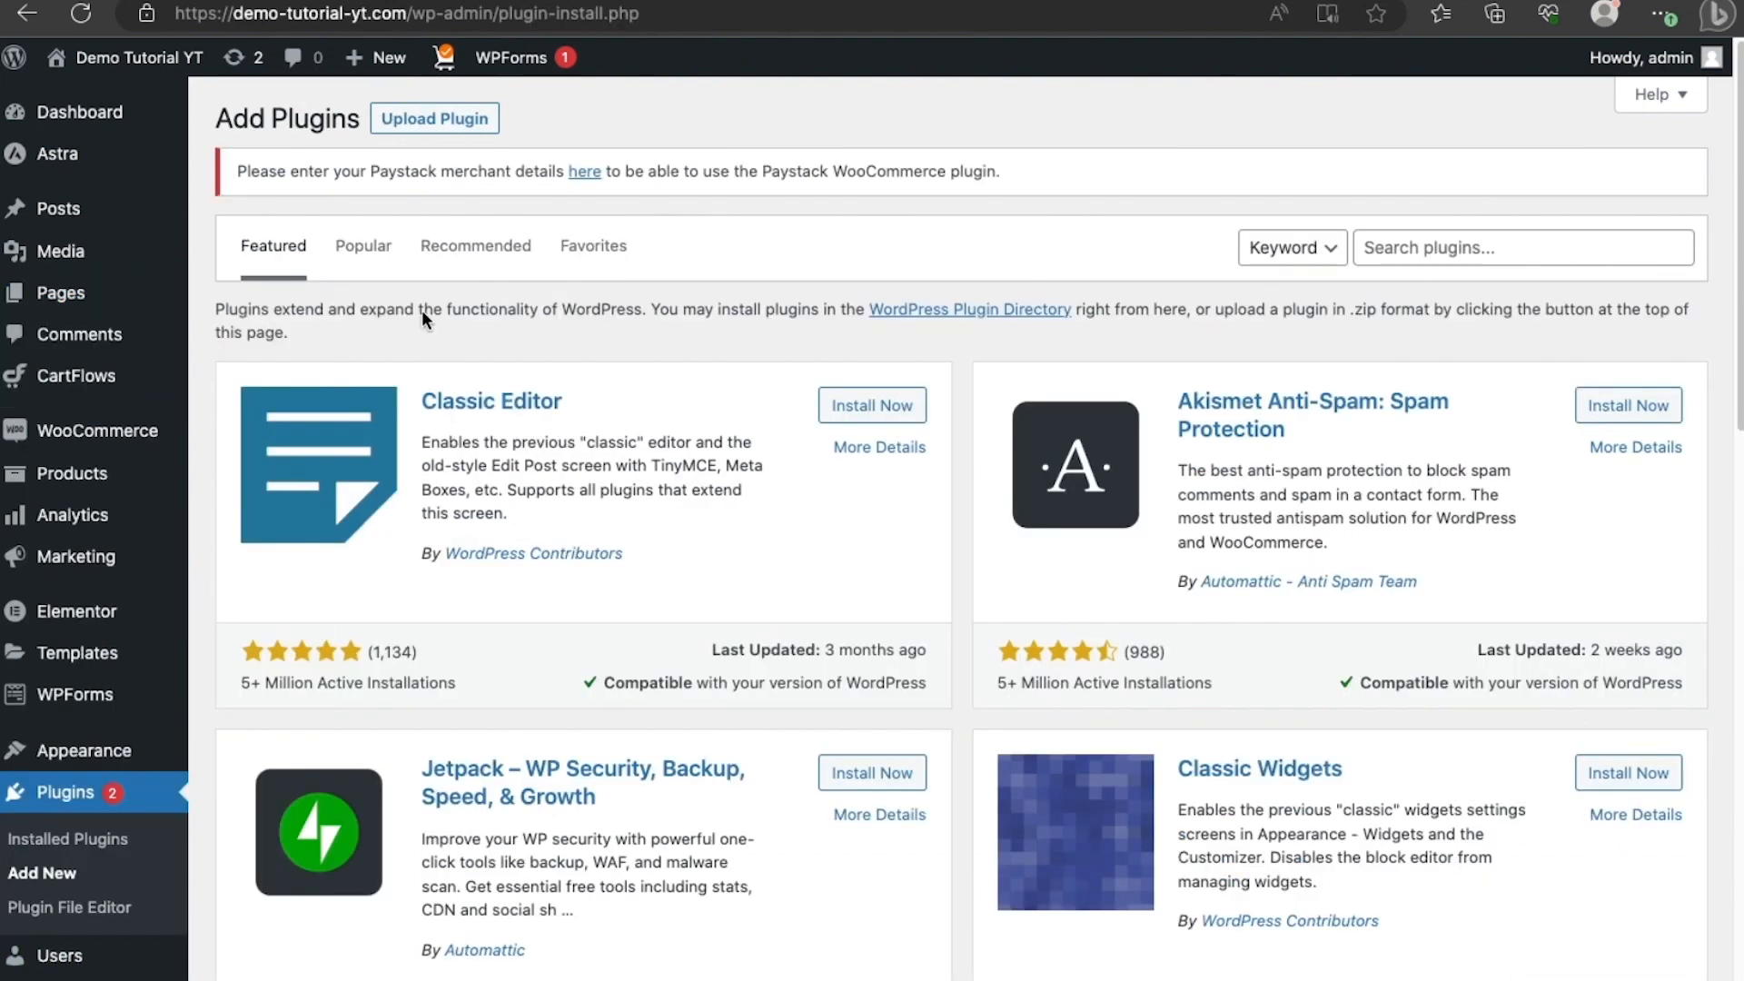
click(379, 263)
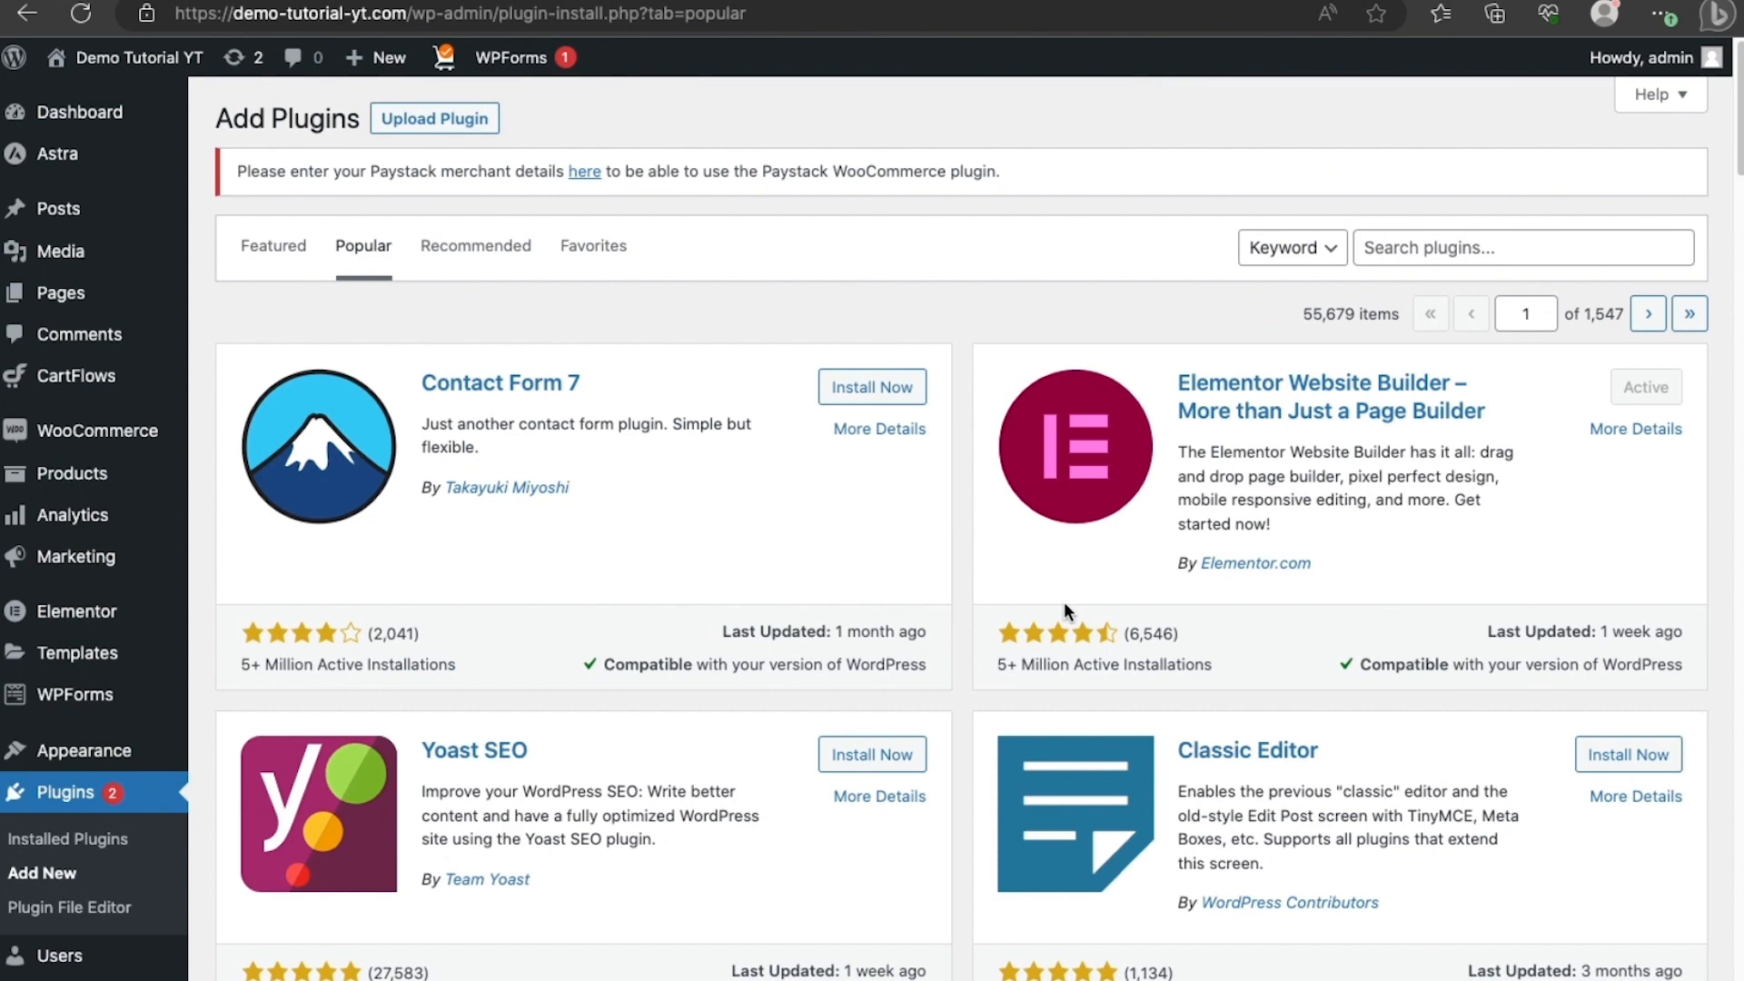
Find All in One SEO among the popular plugins and install it.
scroll(851, 732, down, 10)
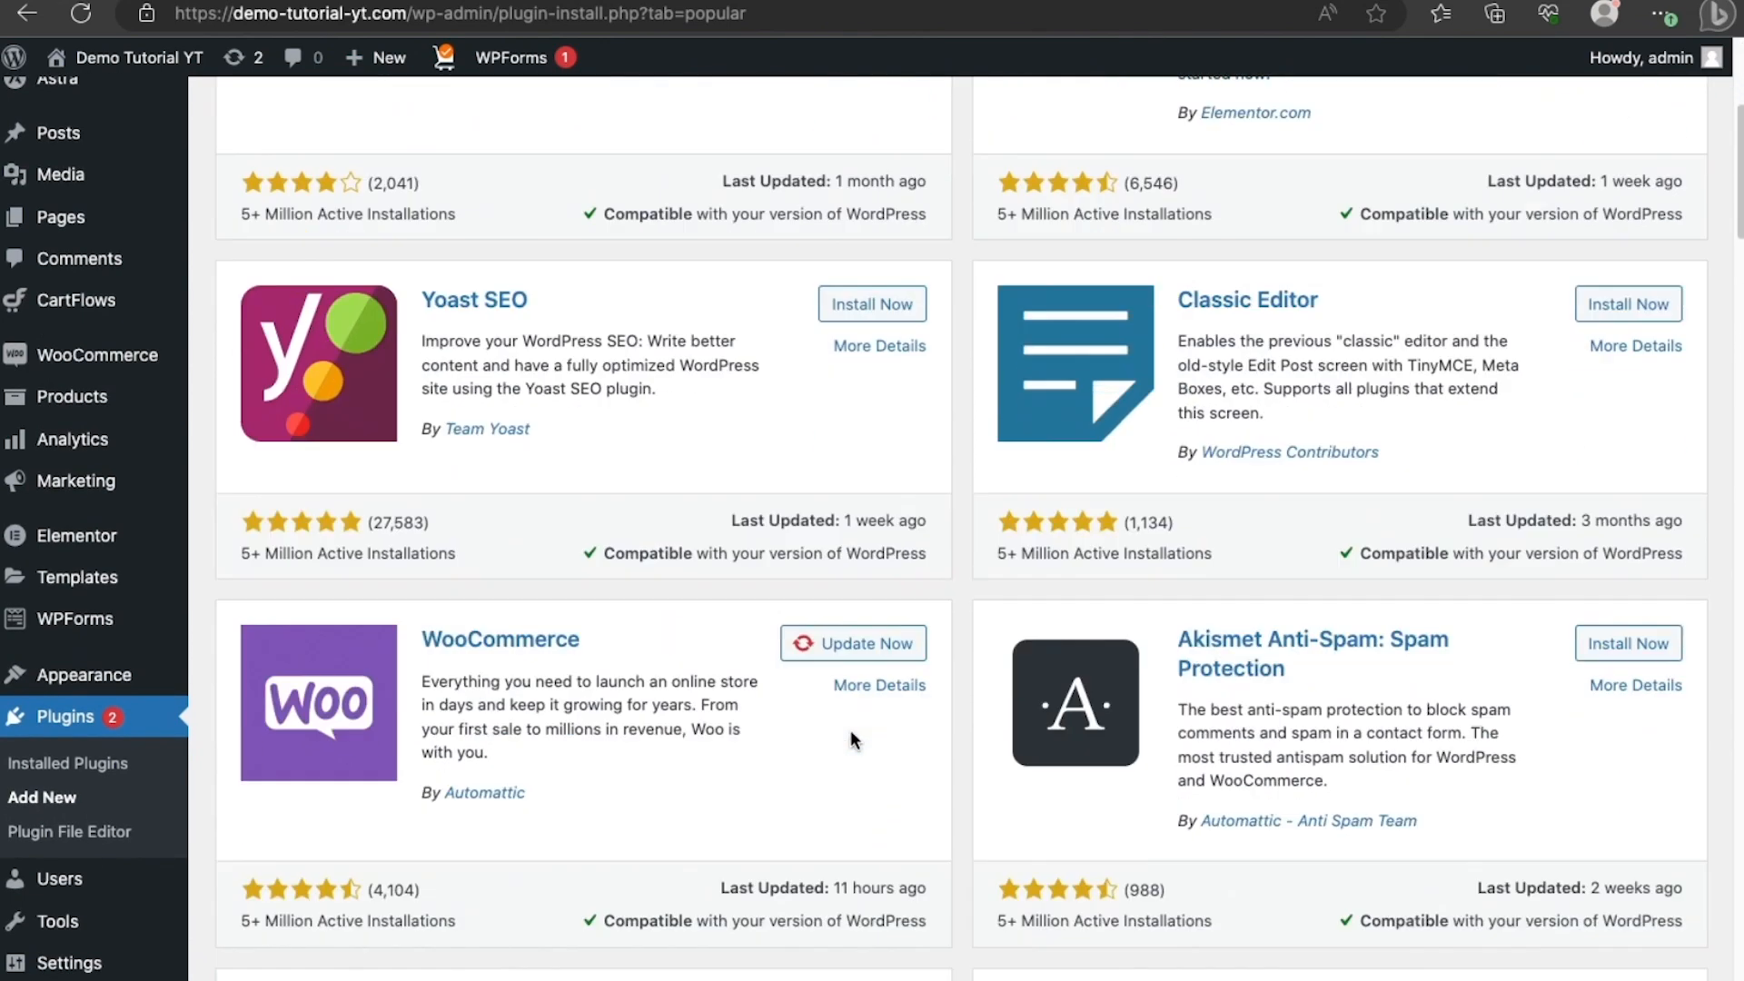
scroll(851, 736, down, 13)
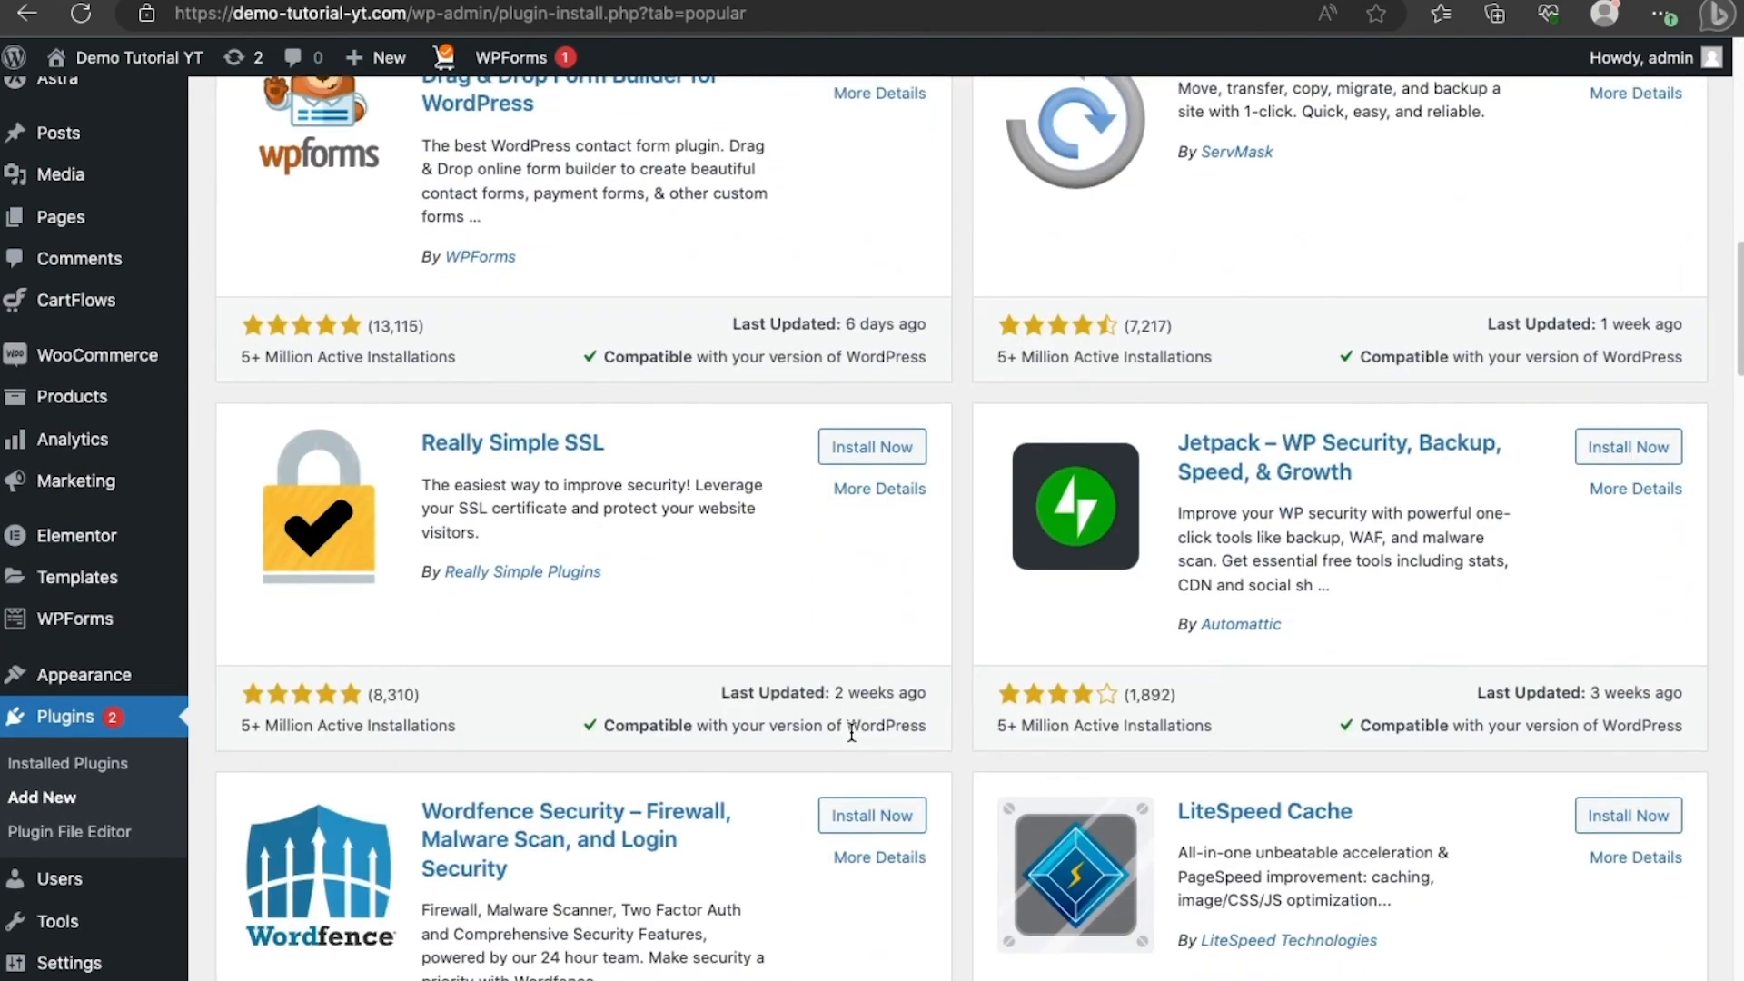
scroll(851, 734, down, 4)
scroll(852, 734, up, 16)
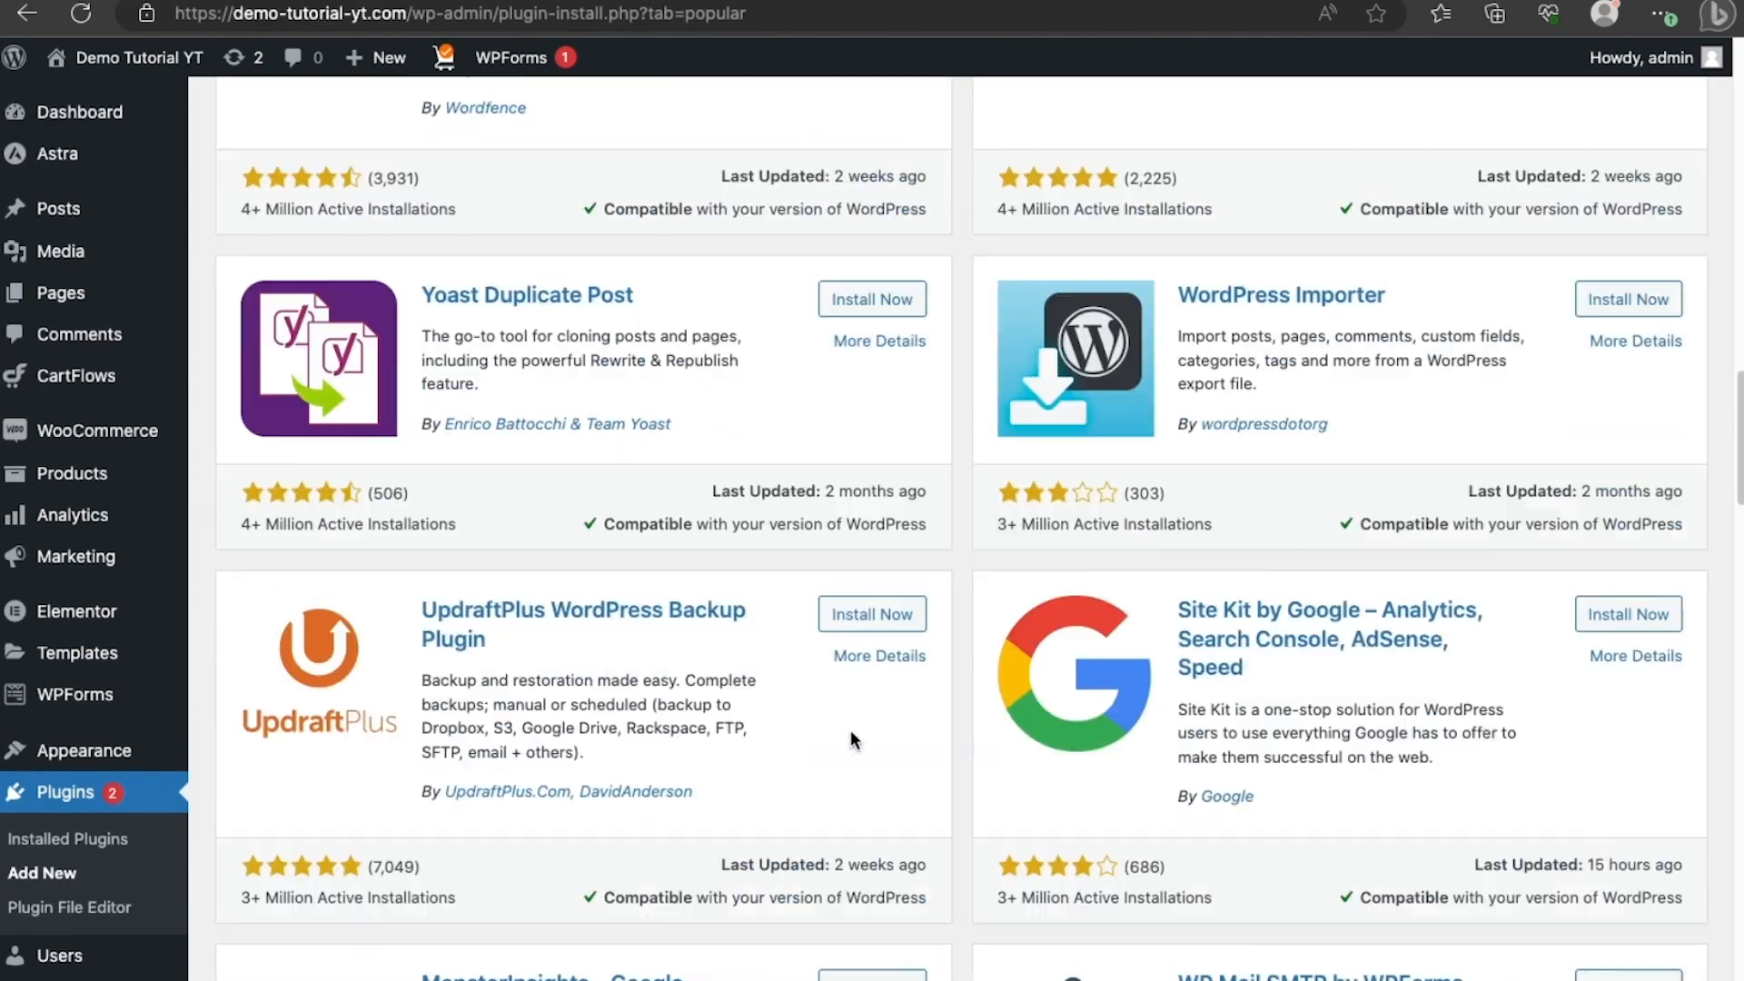
scroll(850, 728, down, 20)
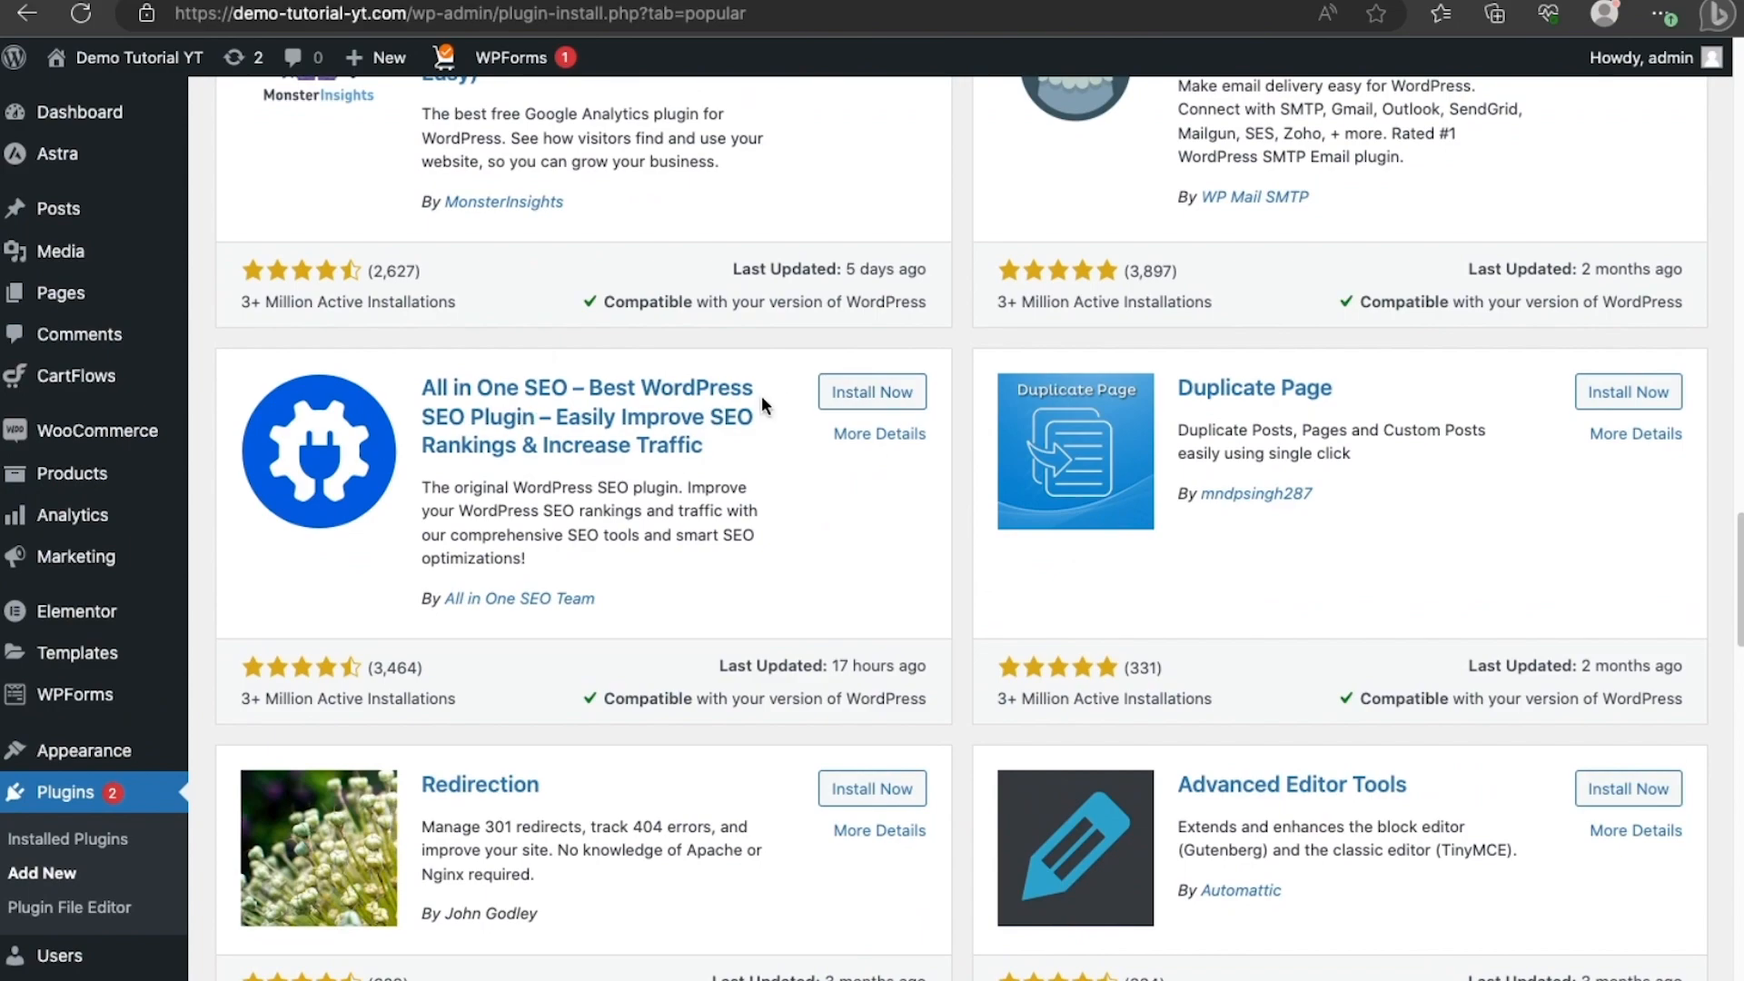
click(906, 399)
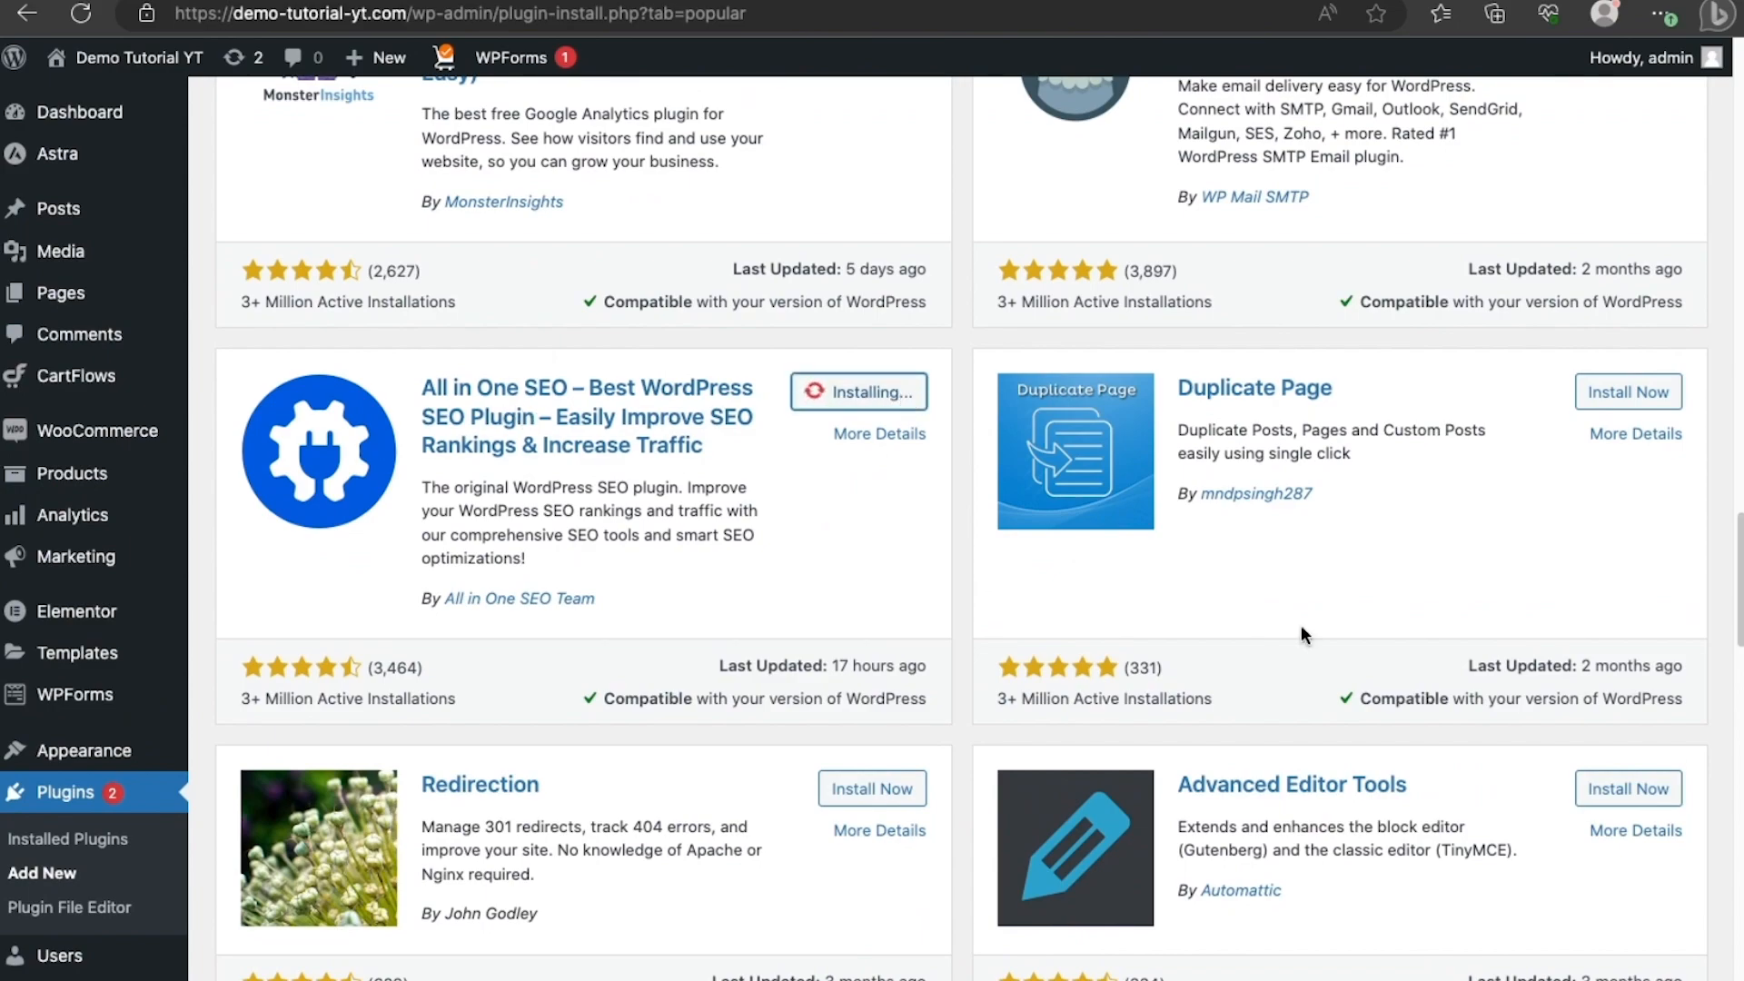
Browse the other popular plugins, such as Site Kit by Google, and activate All in One SEO.
scroll(1301, 625, down, 20)
scroll(1301, 625, up, 15)
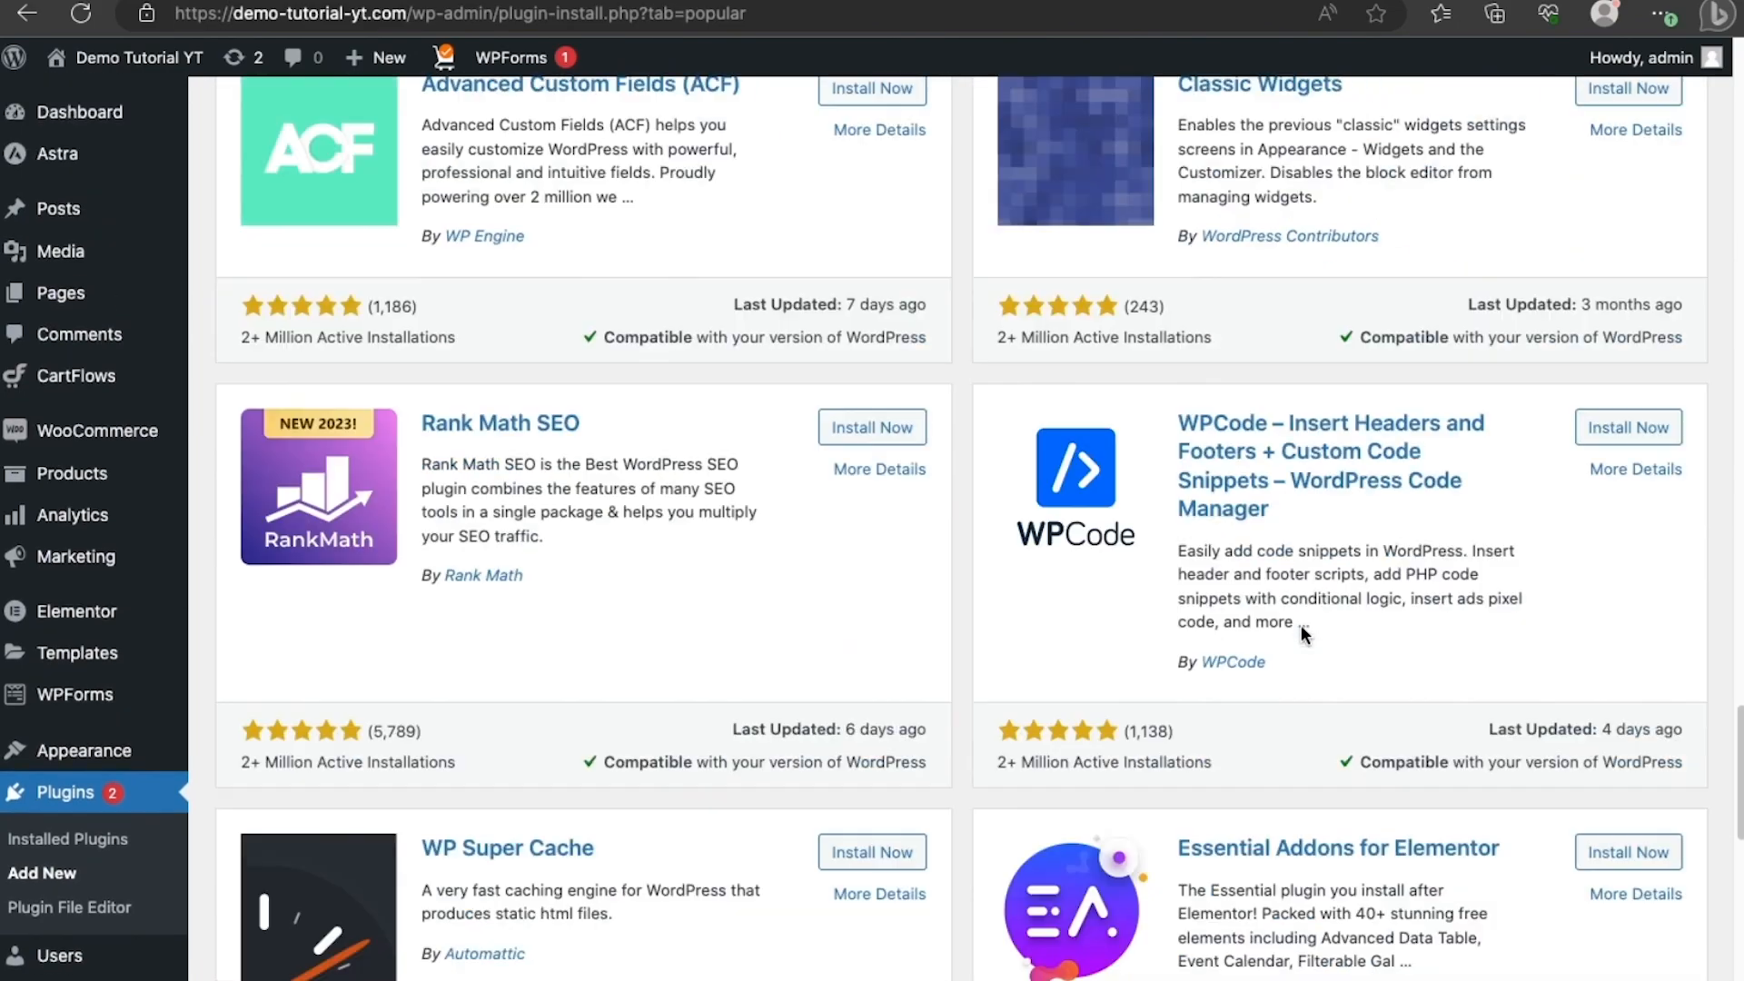
scroll(1301, 625, down, 4)
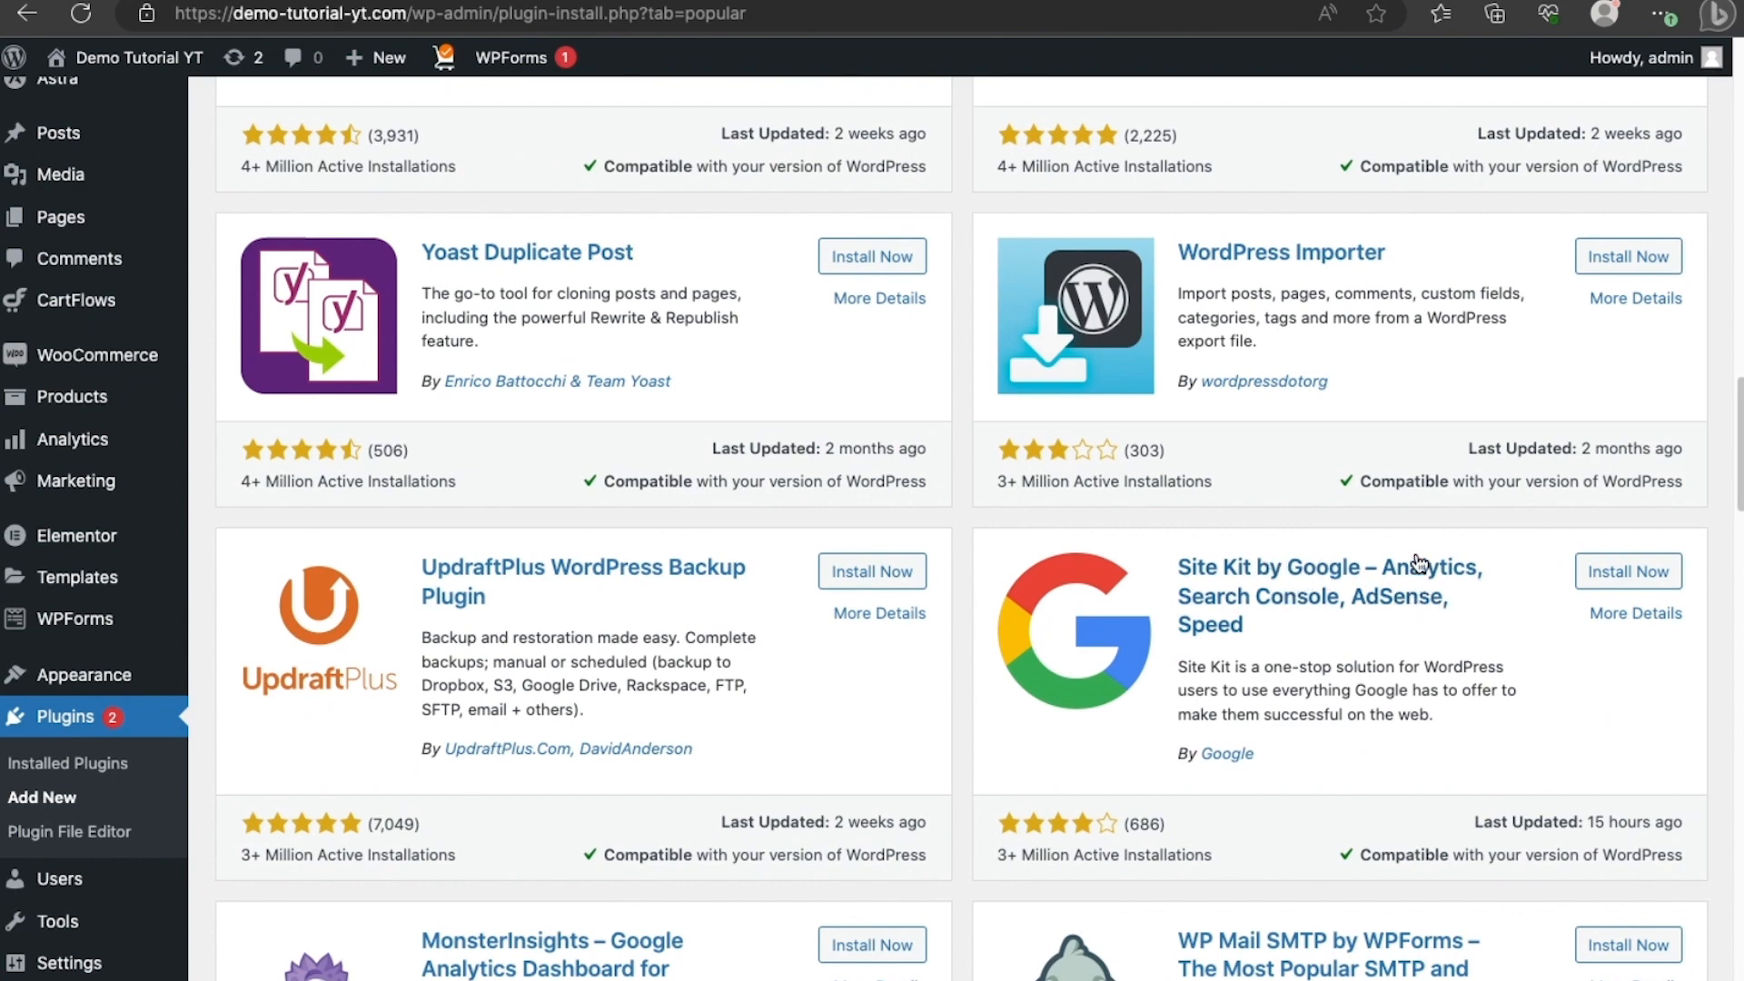
scroll(1381, 609, down, 2)
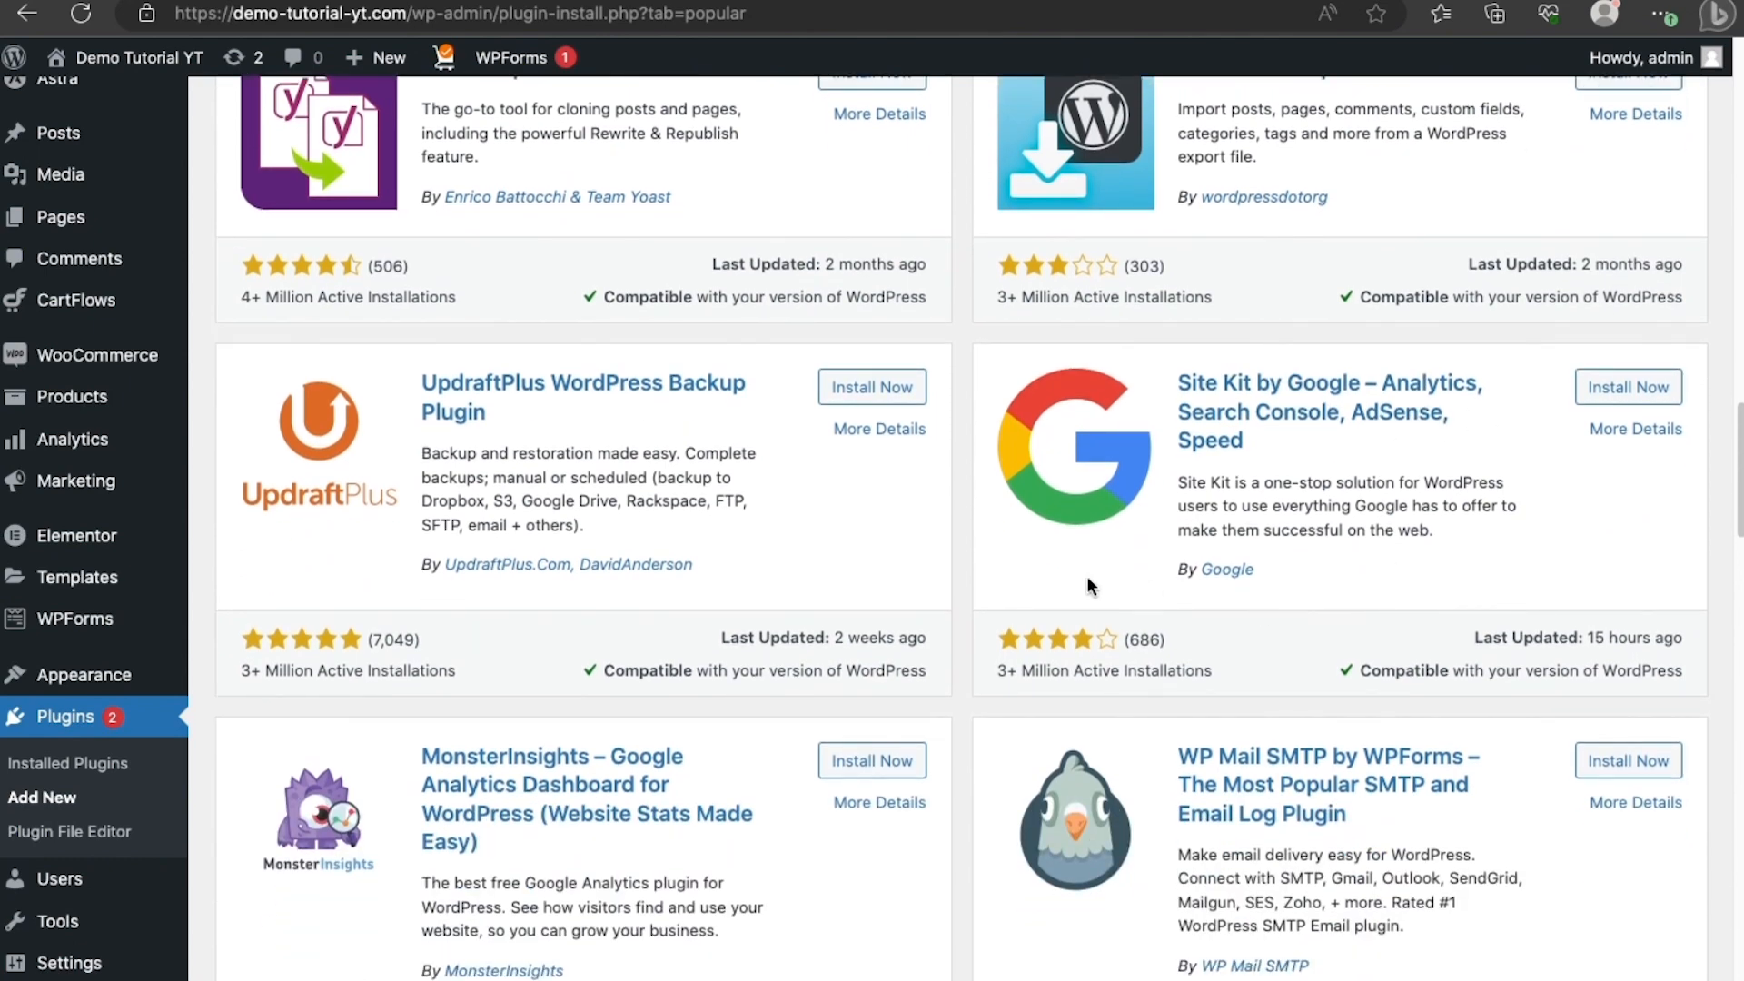
scroll(945, 633, down, 1)
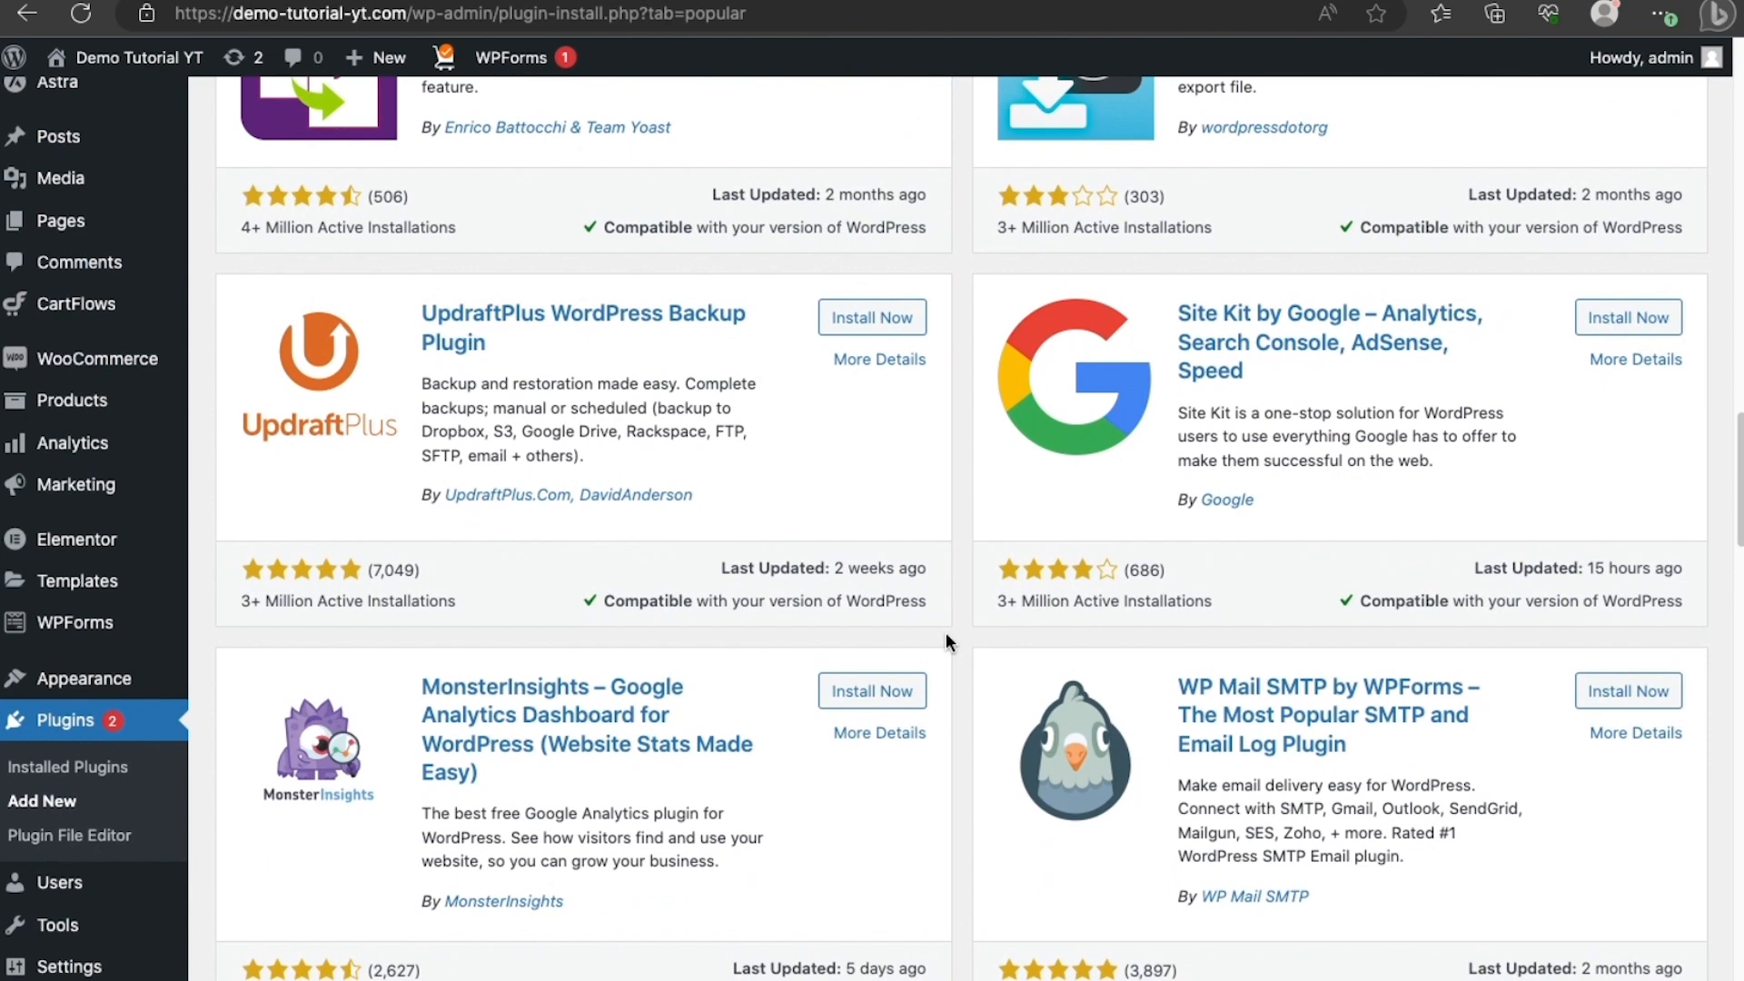
scroll(945, 634, down, 3)
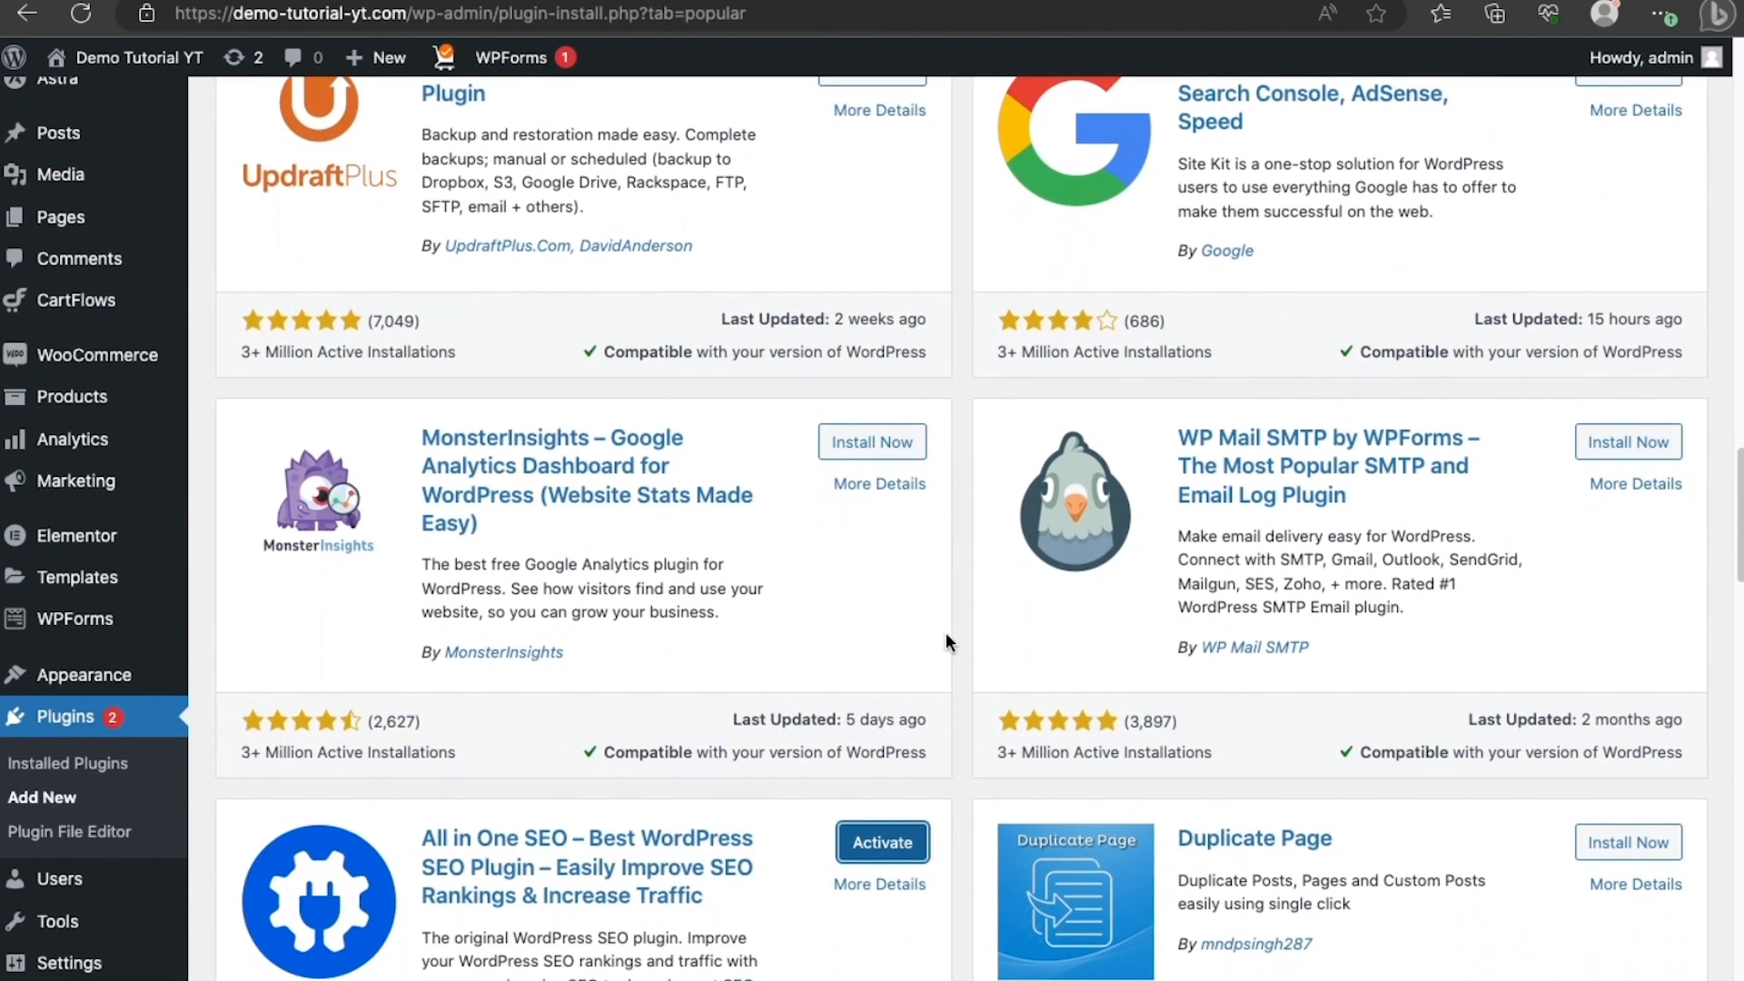
scroll(945, 632, down, 2)
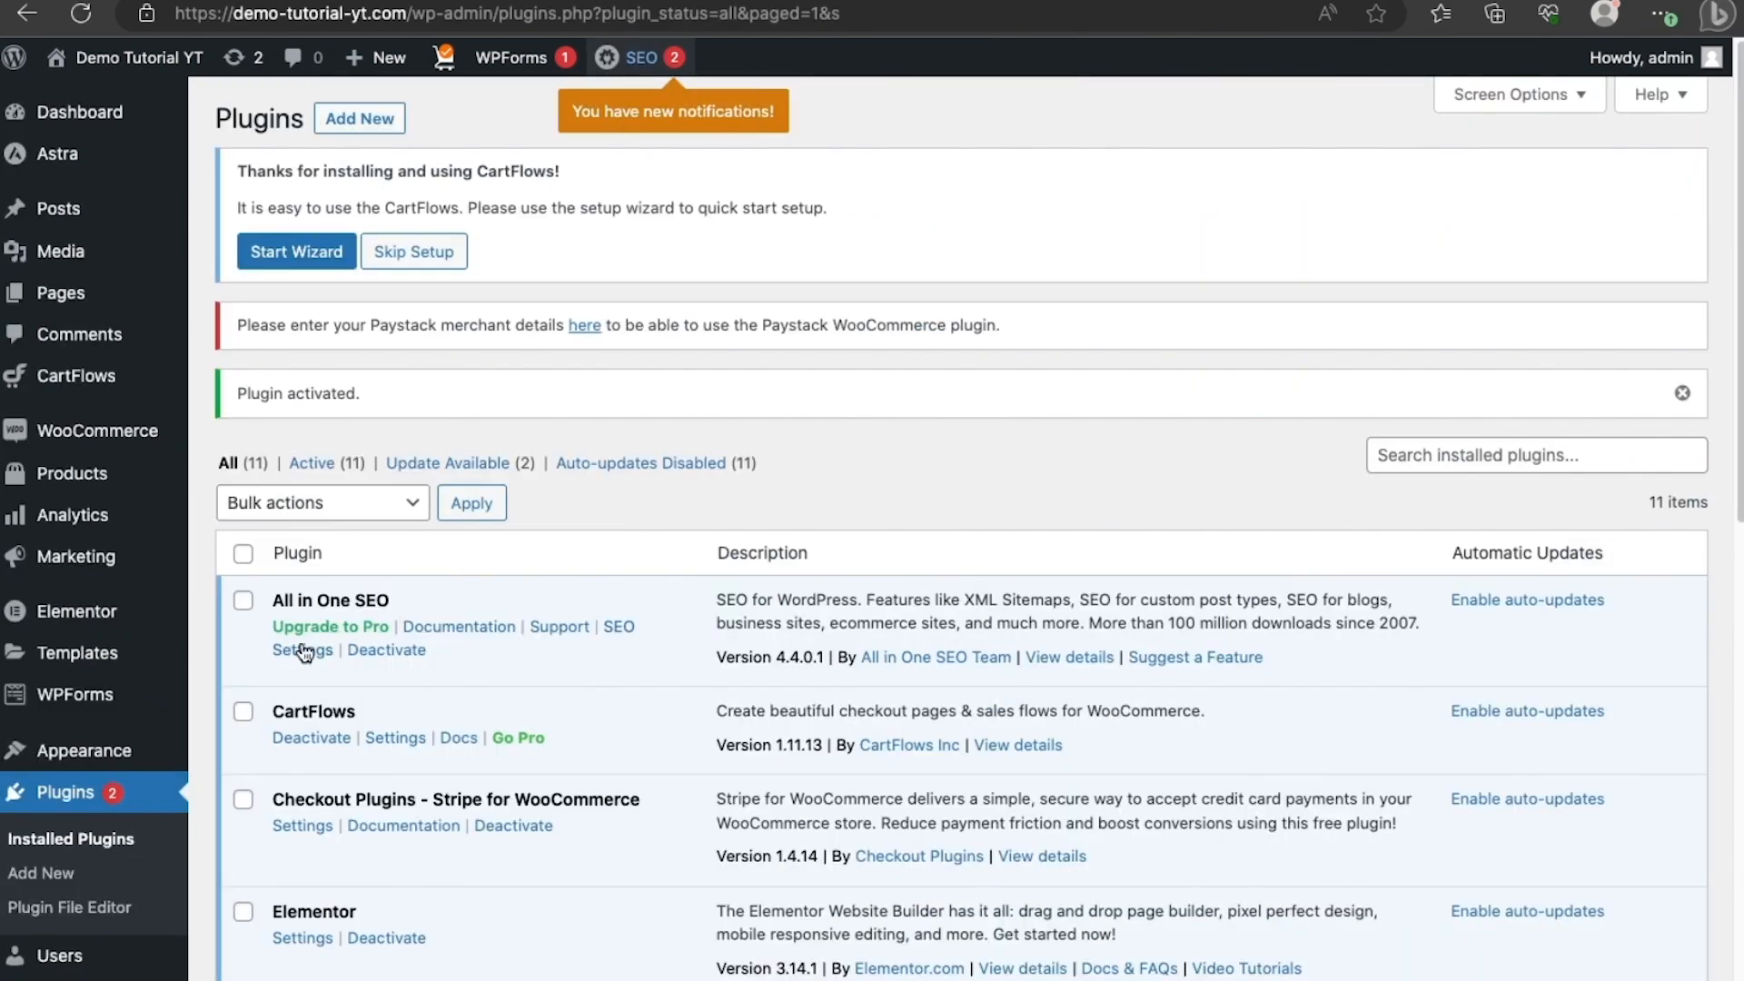
Open the All in One SEO dashboard and start its setup wizard.
scroll(41, 751, down, 3)
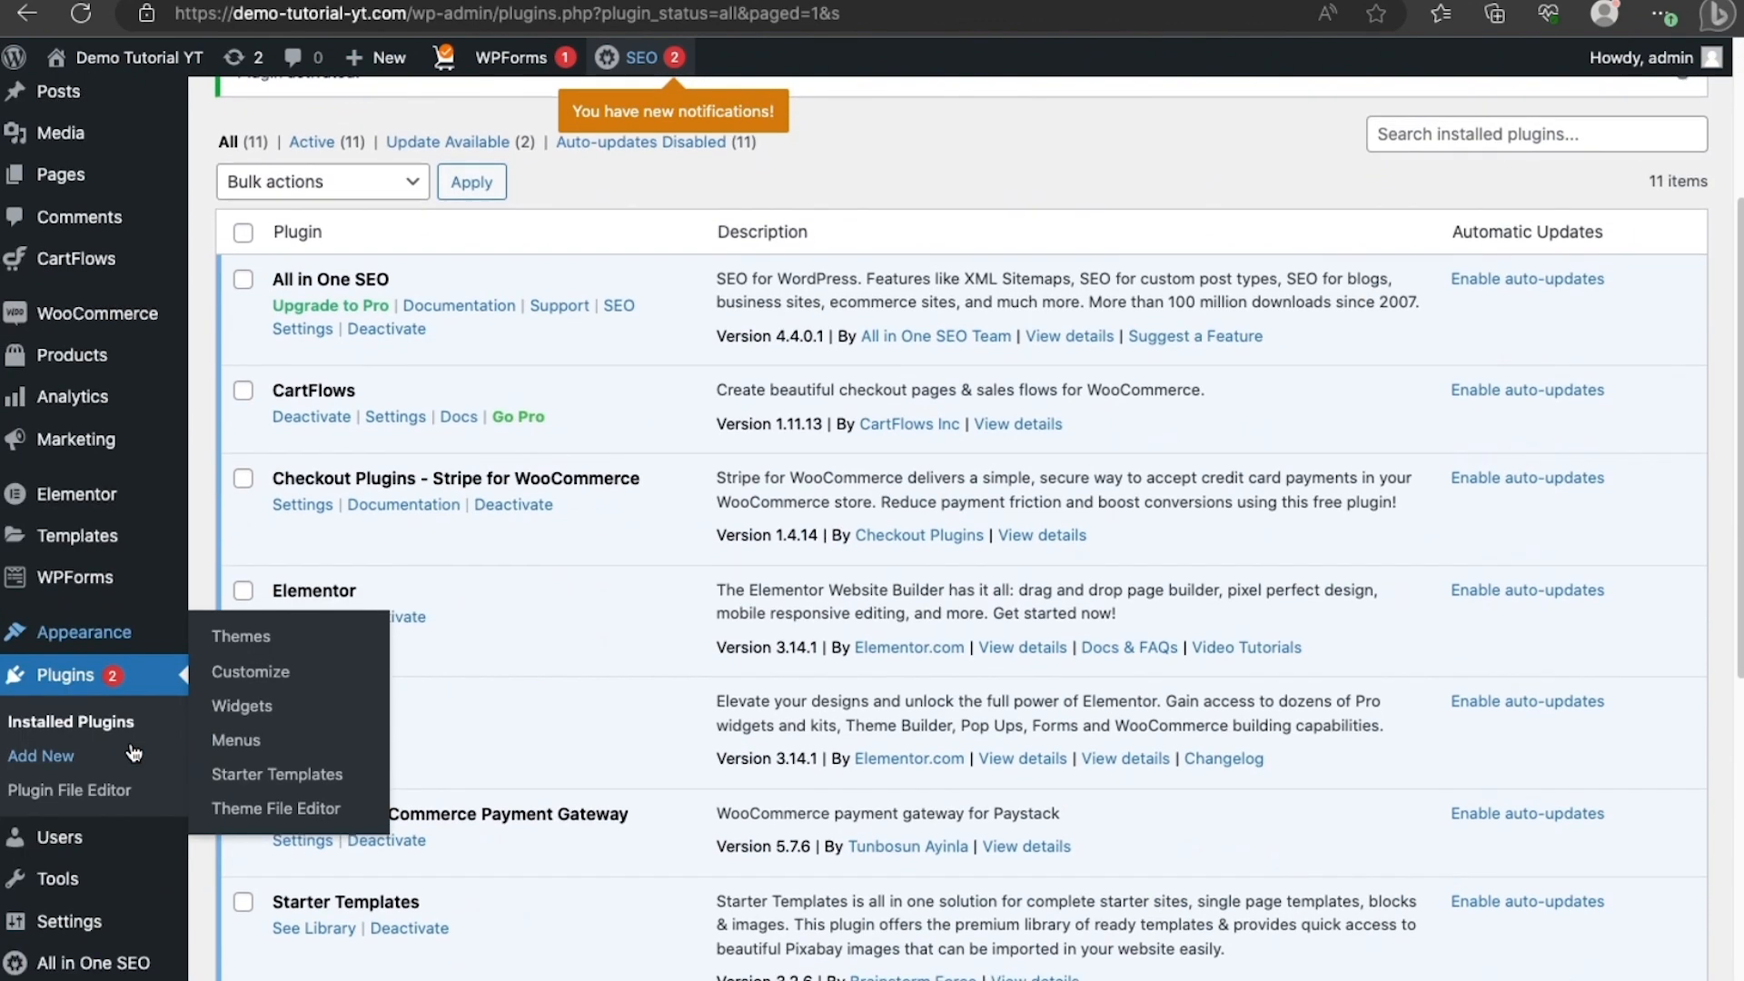
mouse_move(136, 962)
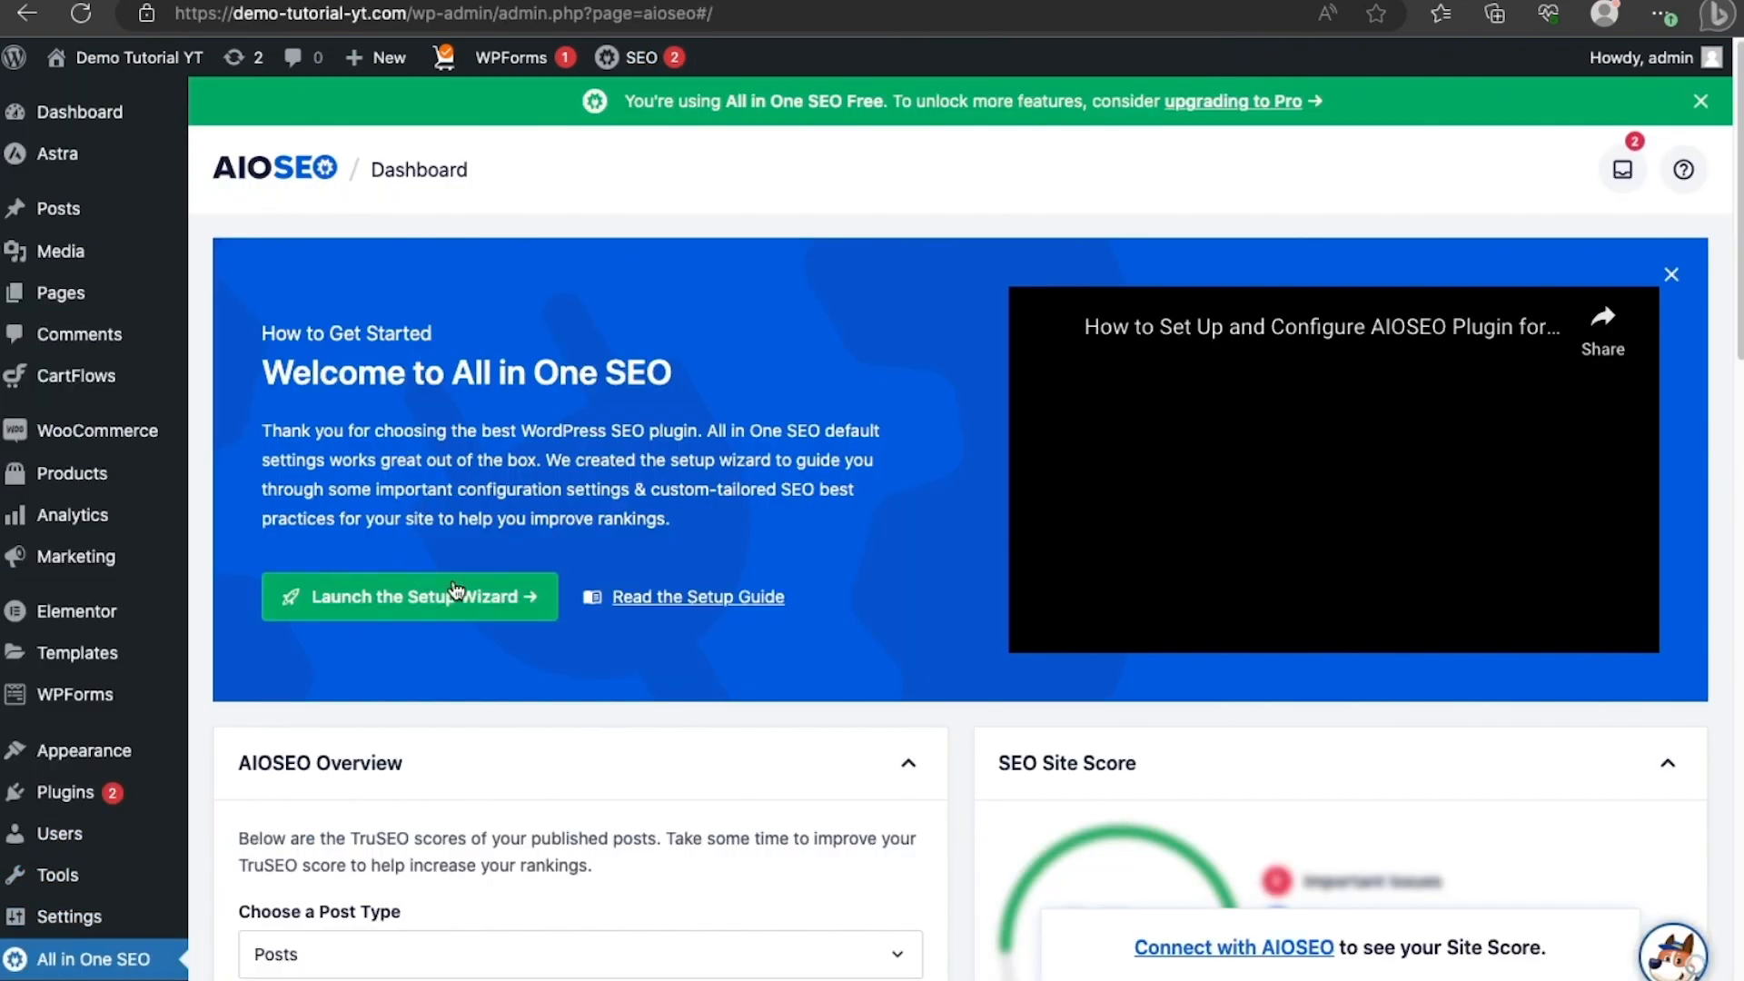
click(420, 600)
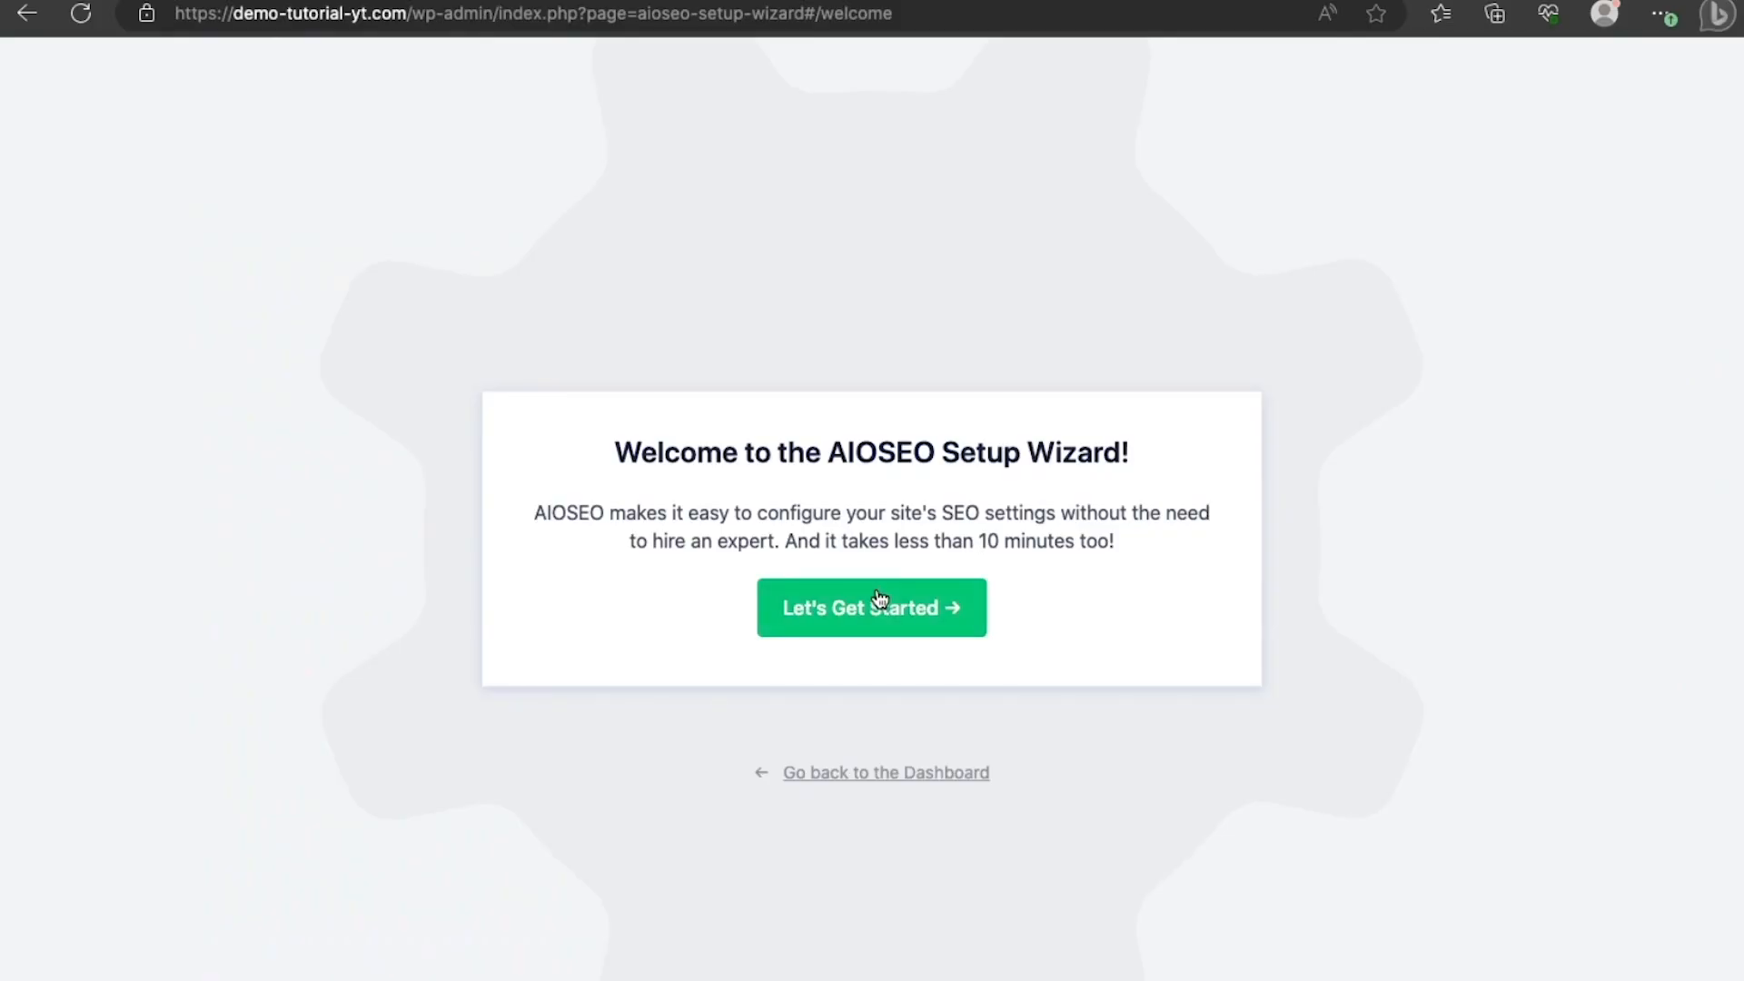
click(877, 609)
Examine the website category, home page title and home page meta description in the setup wizard.
scroll(751, 357, down, 4)
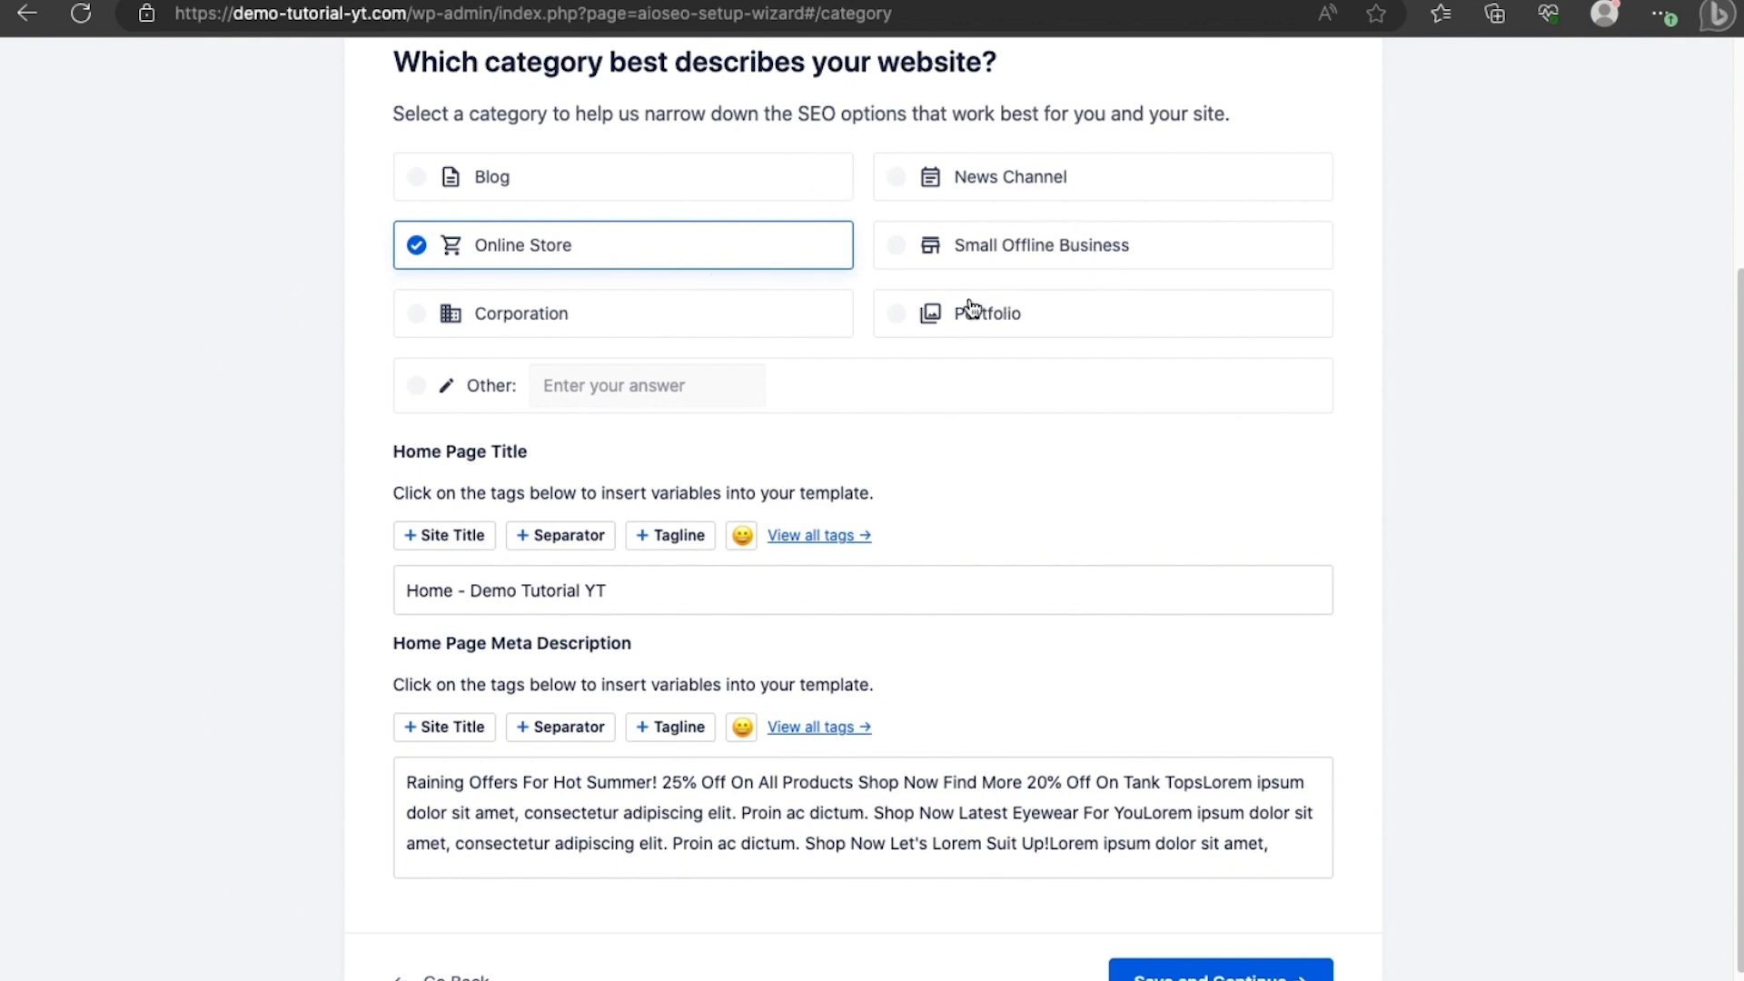
click(825, 839)
scroll(822, 827, down, 2)
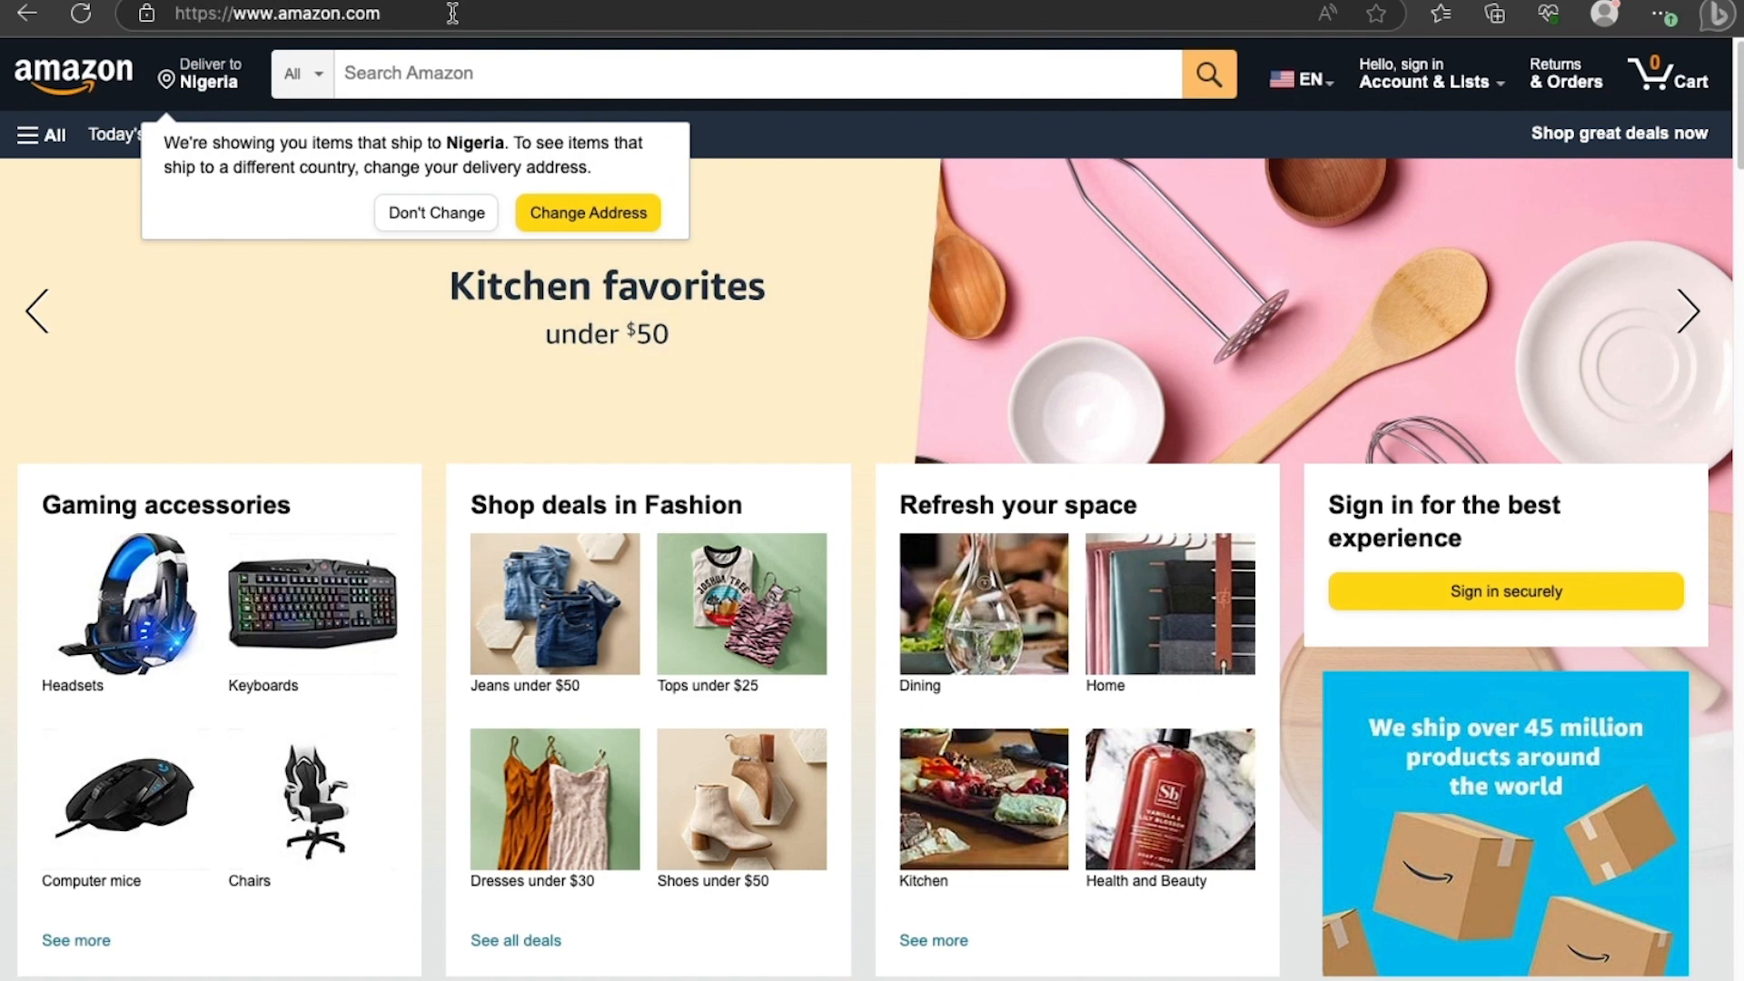
Search the web for Amazon and examine the title and description of its search result.
click(454, 15)
text(ama)
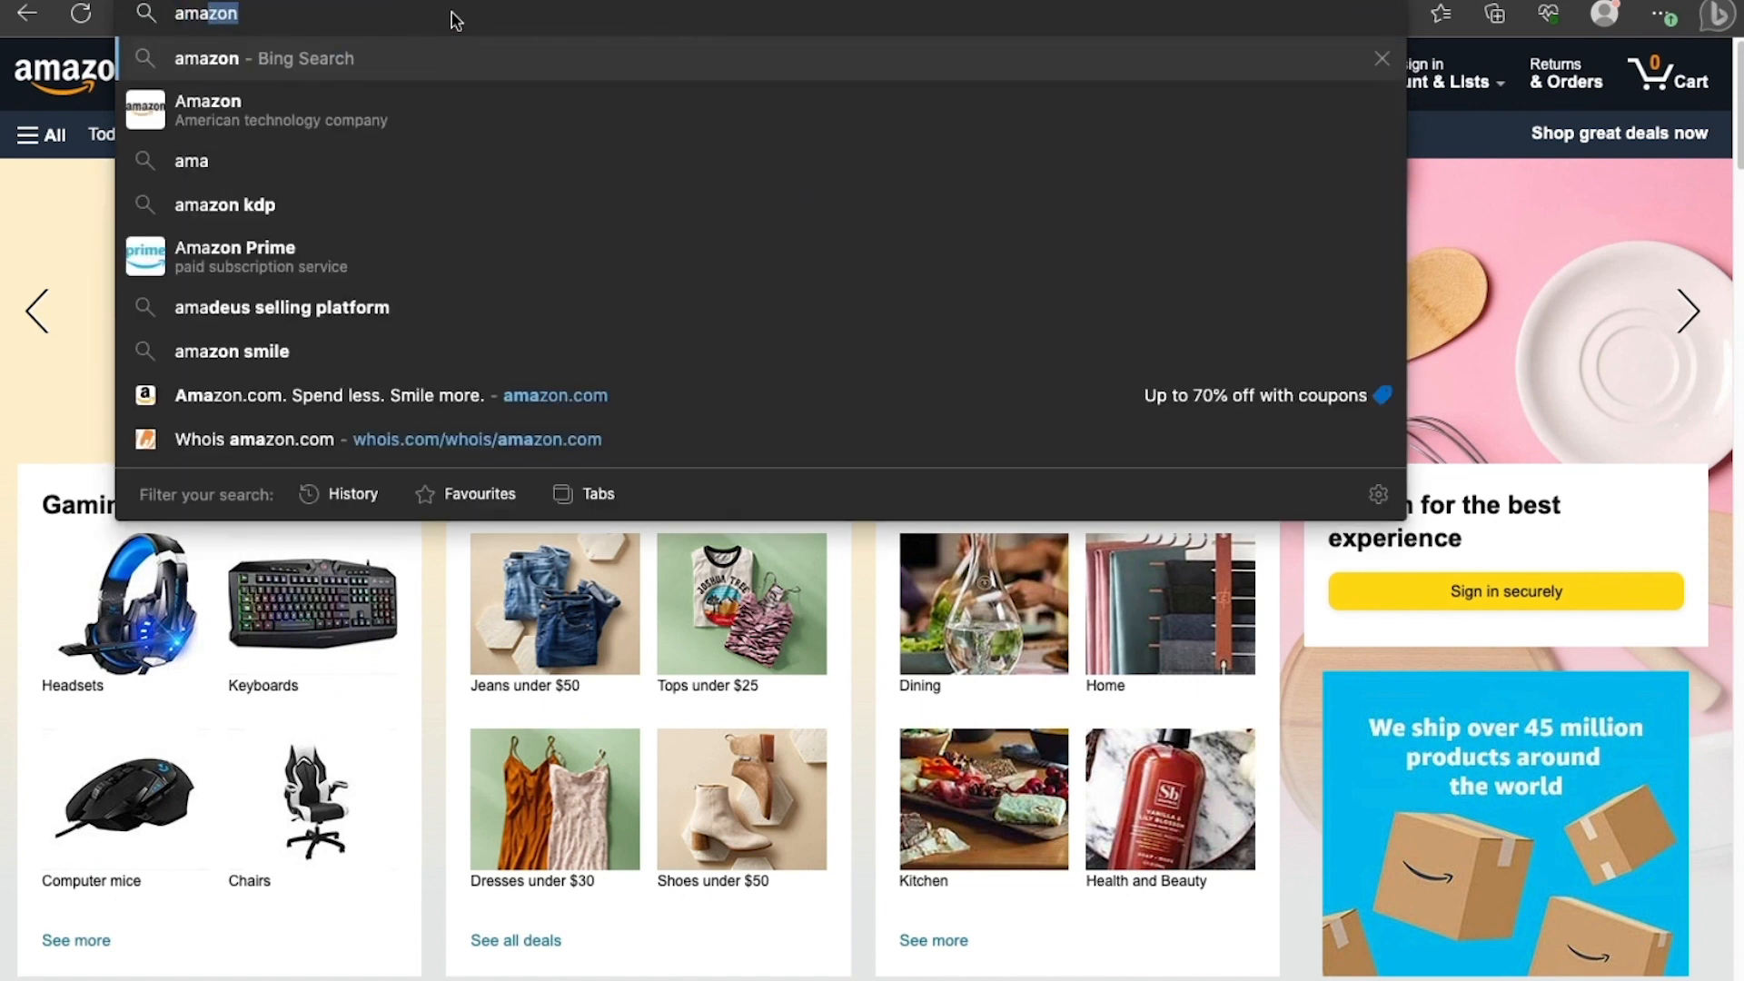
key(Return)
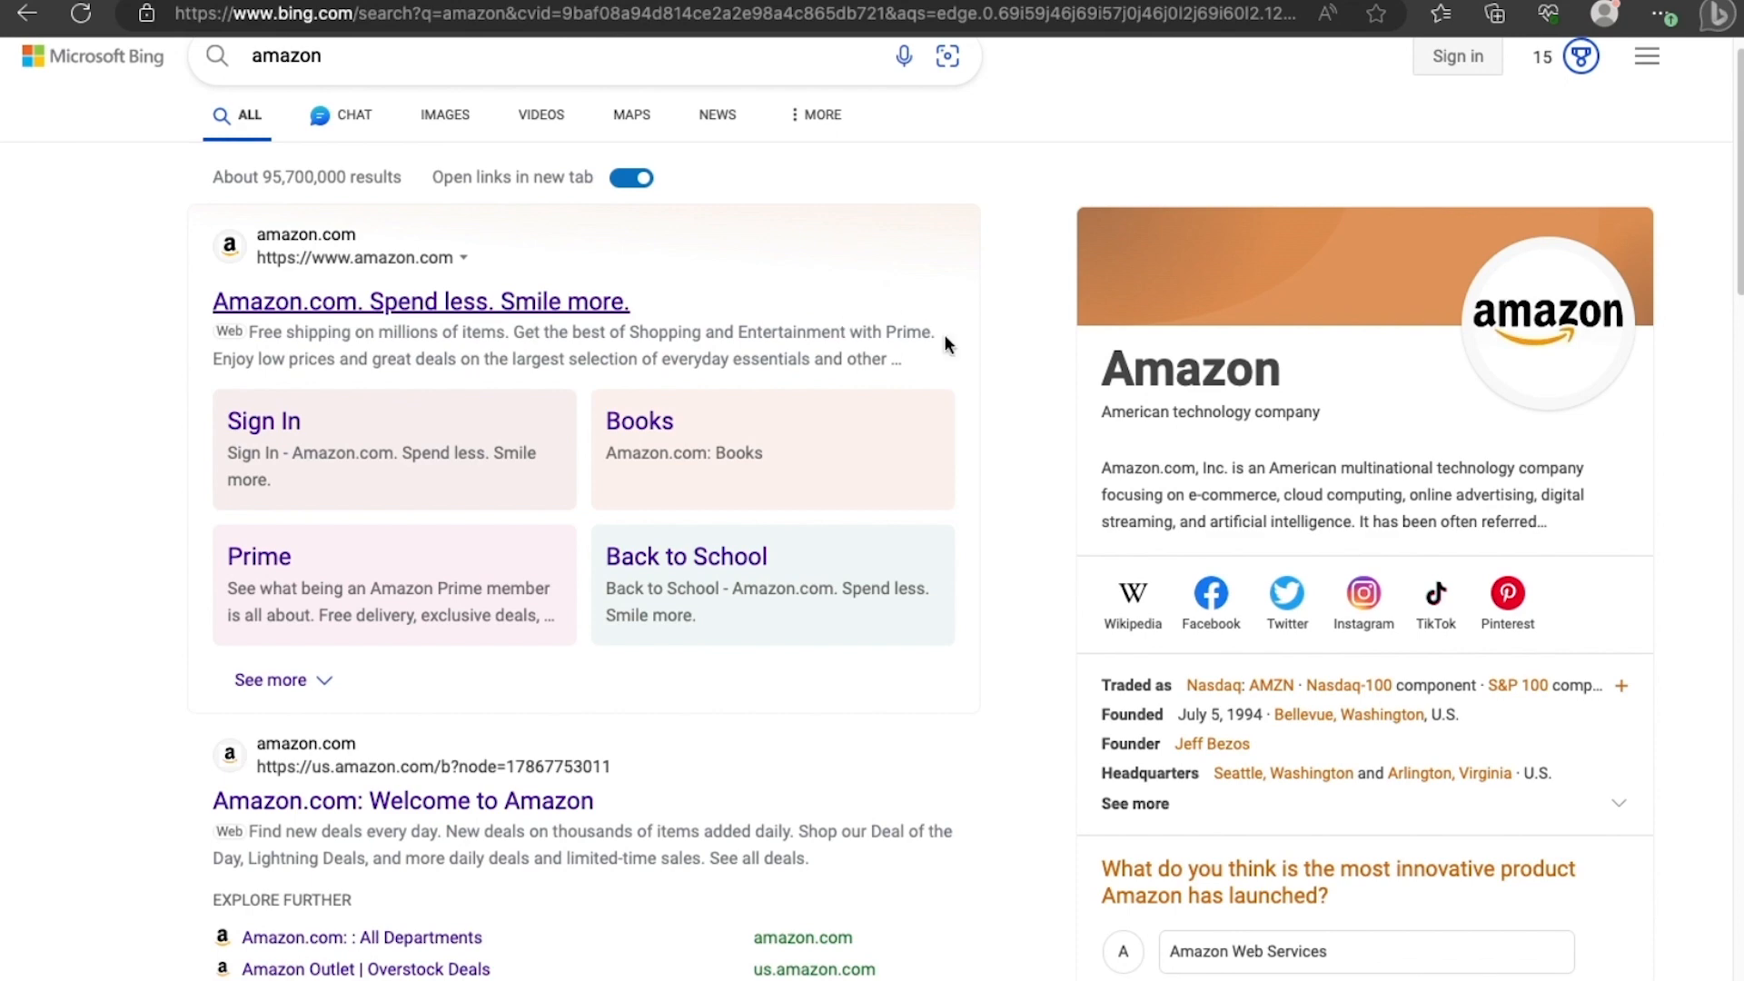
mouse_move(859, 54)
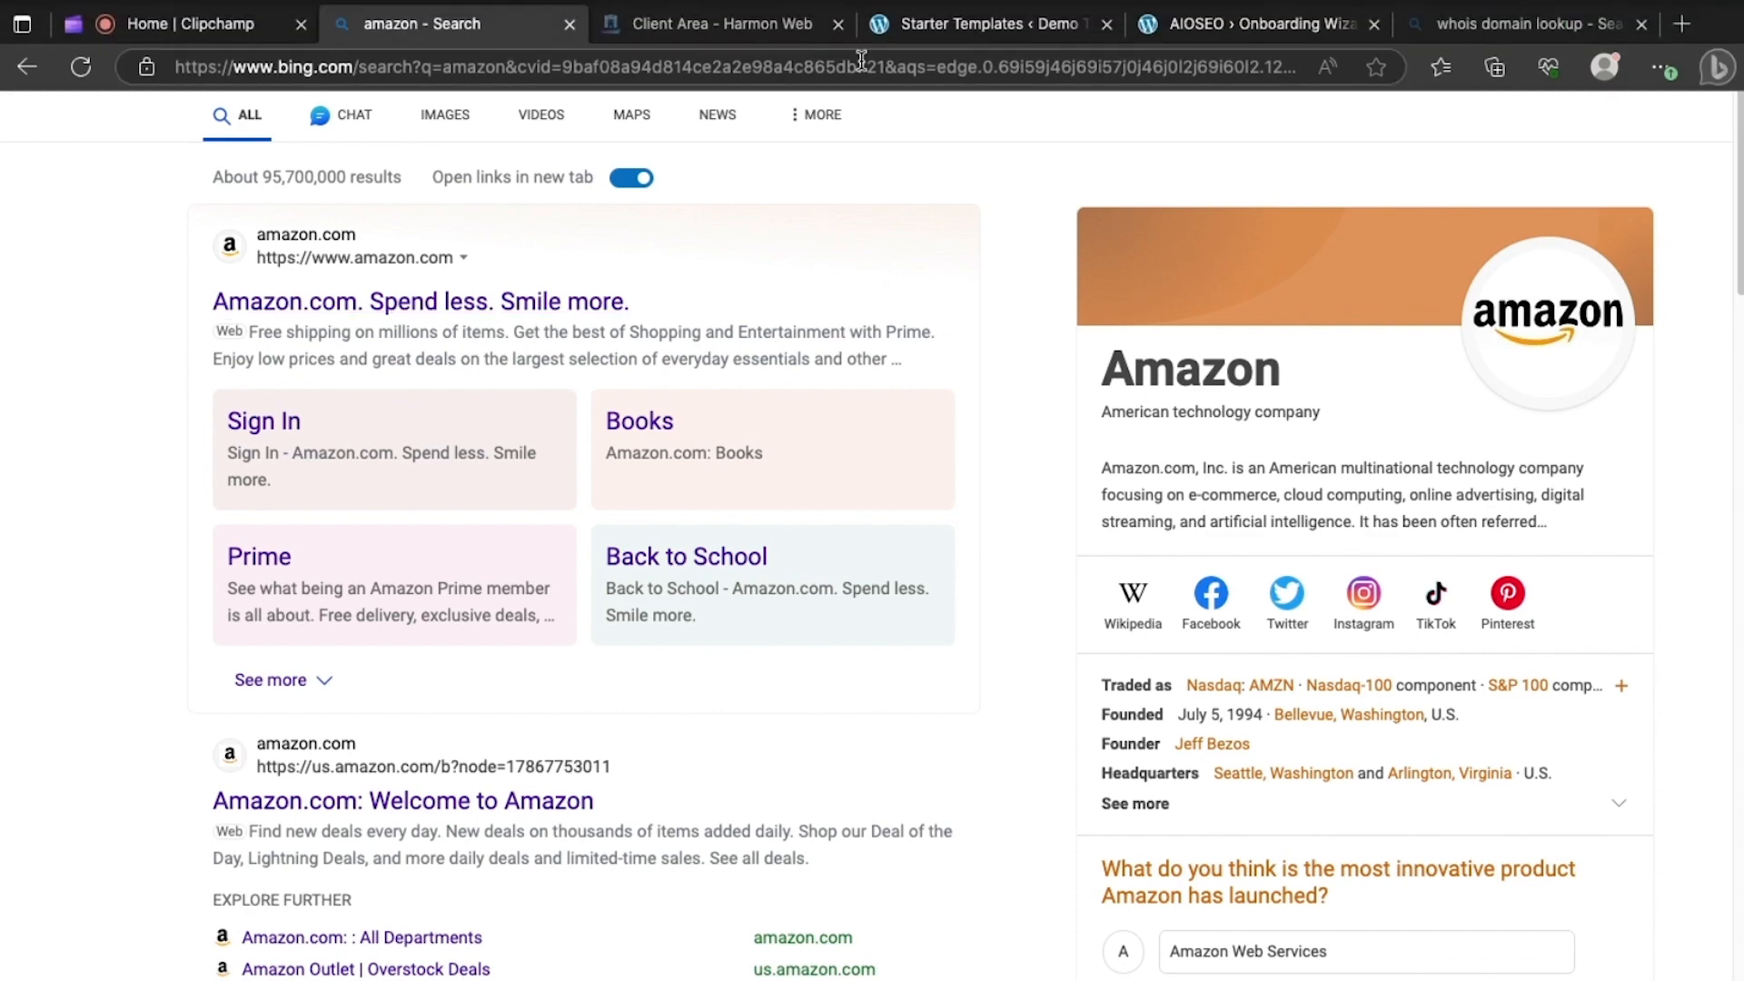
Back in the AIOSEO setup wizard, cut the home page meta description after "consectetur adipiscing elit." and save the page.
click(1243, 22)
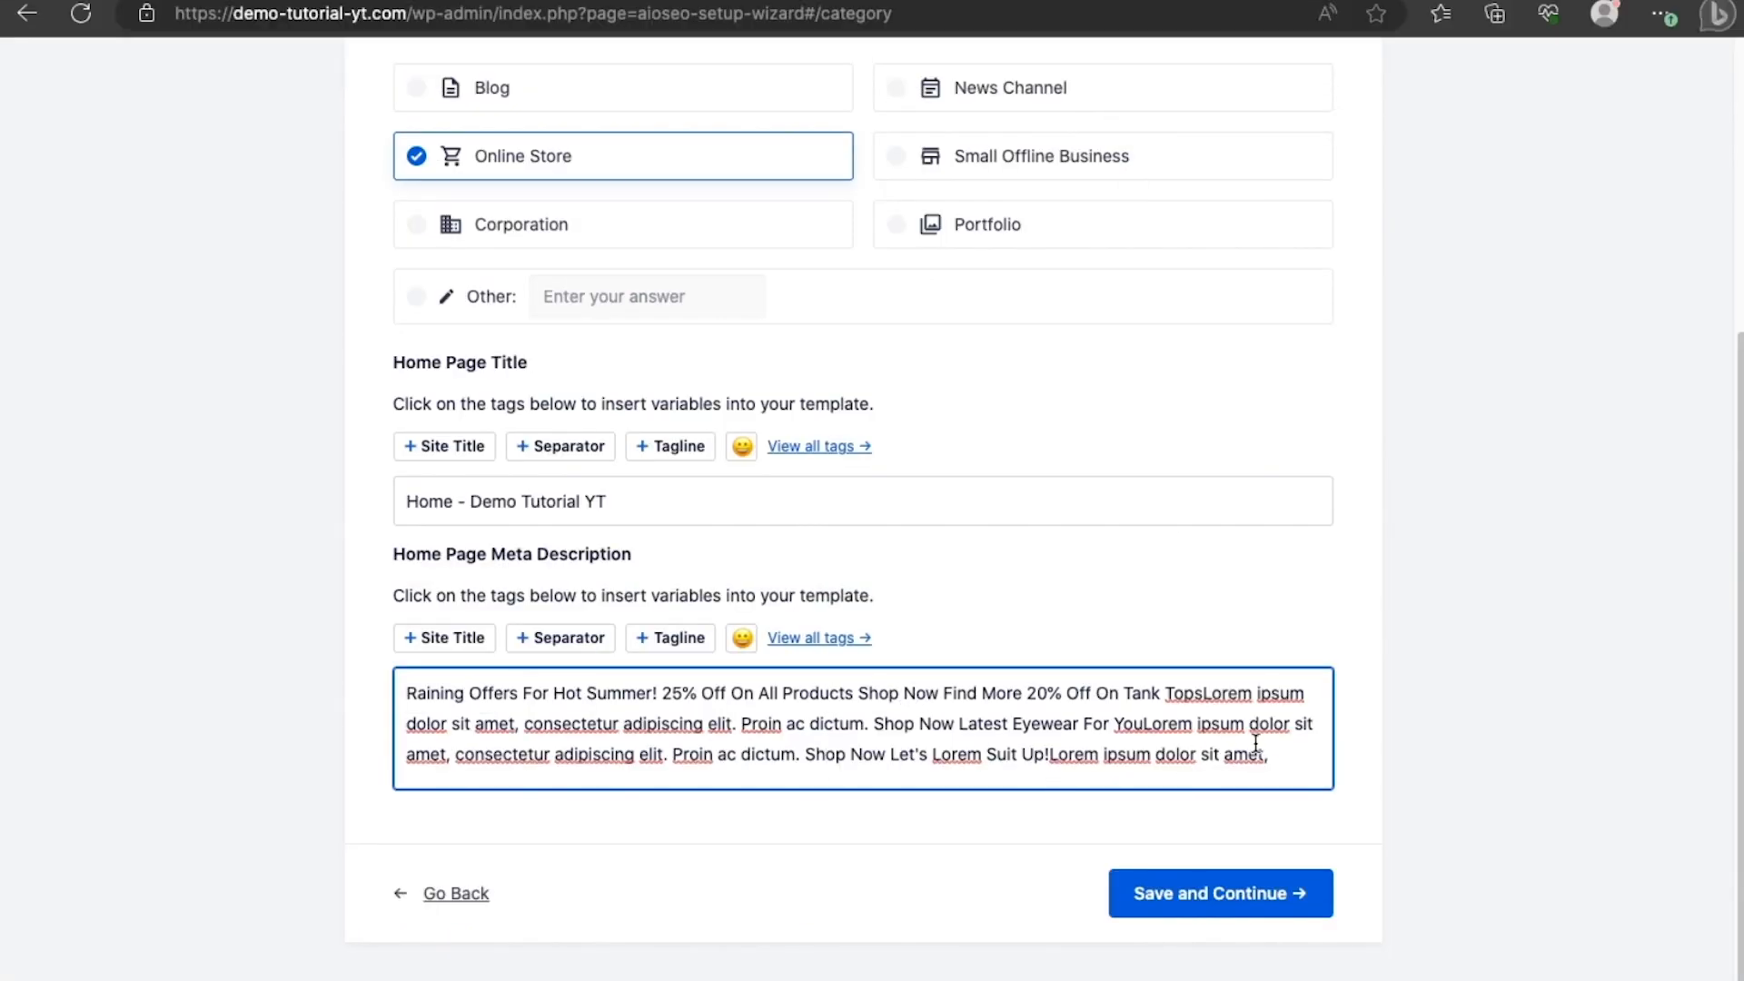
drag(1278, 752, 743, 730)
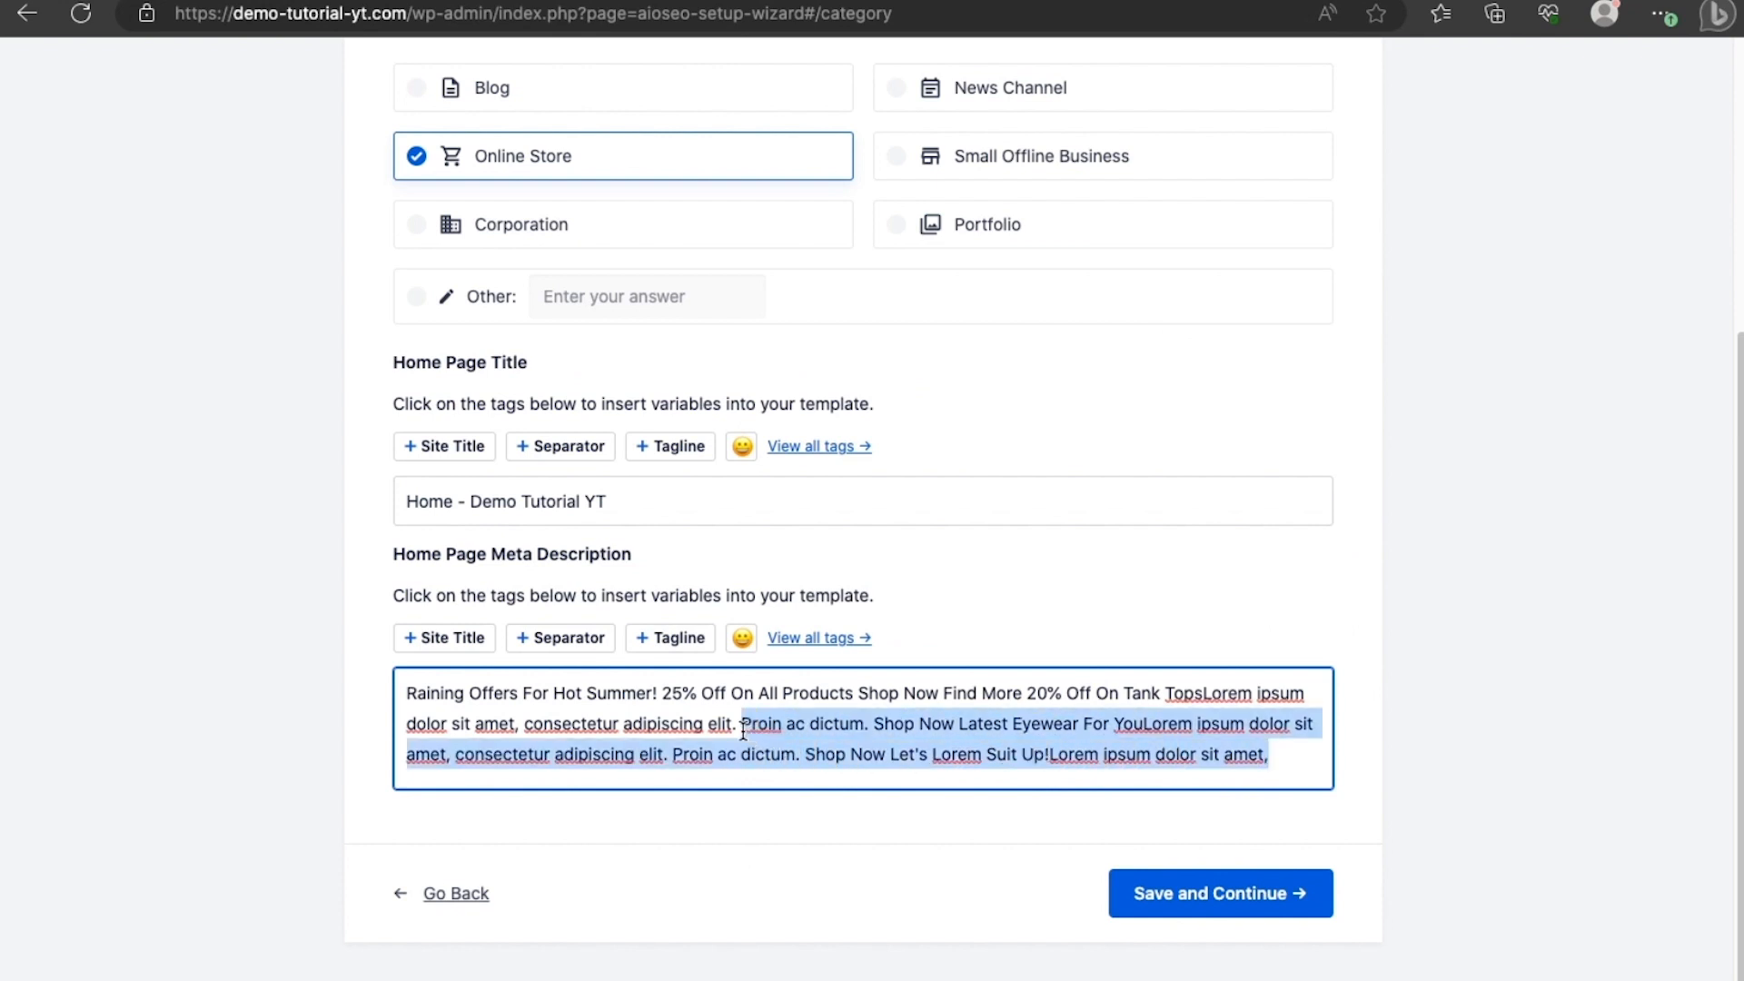
key(BackSpace)
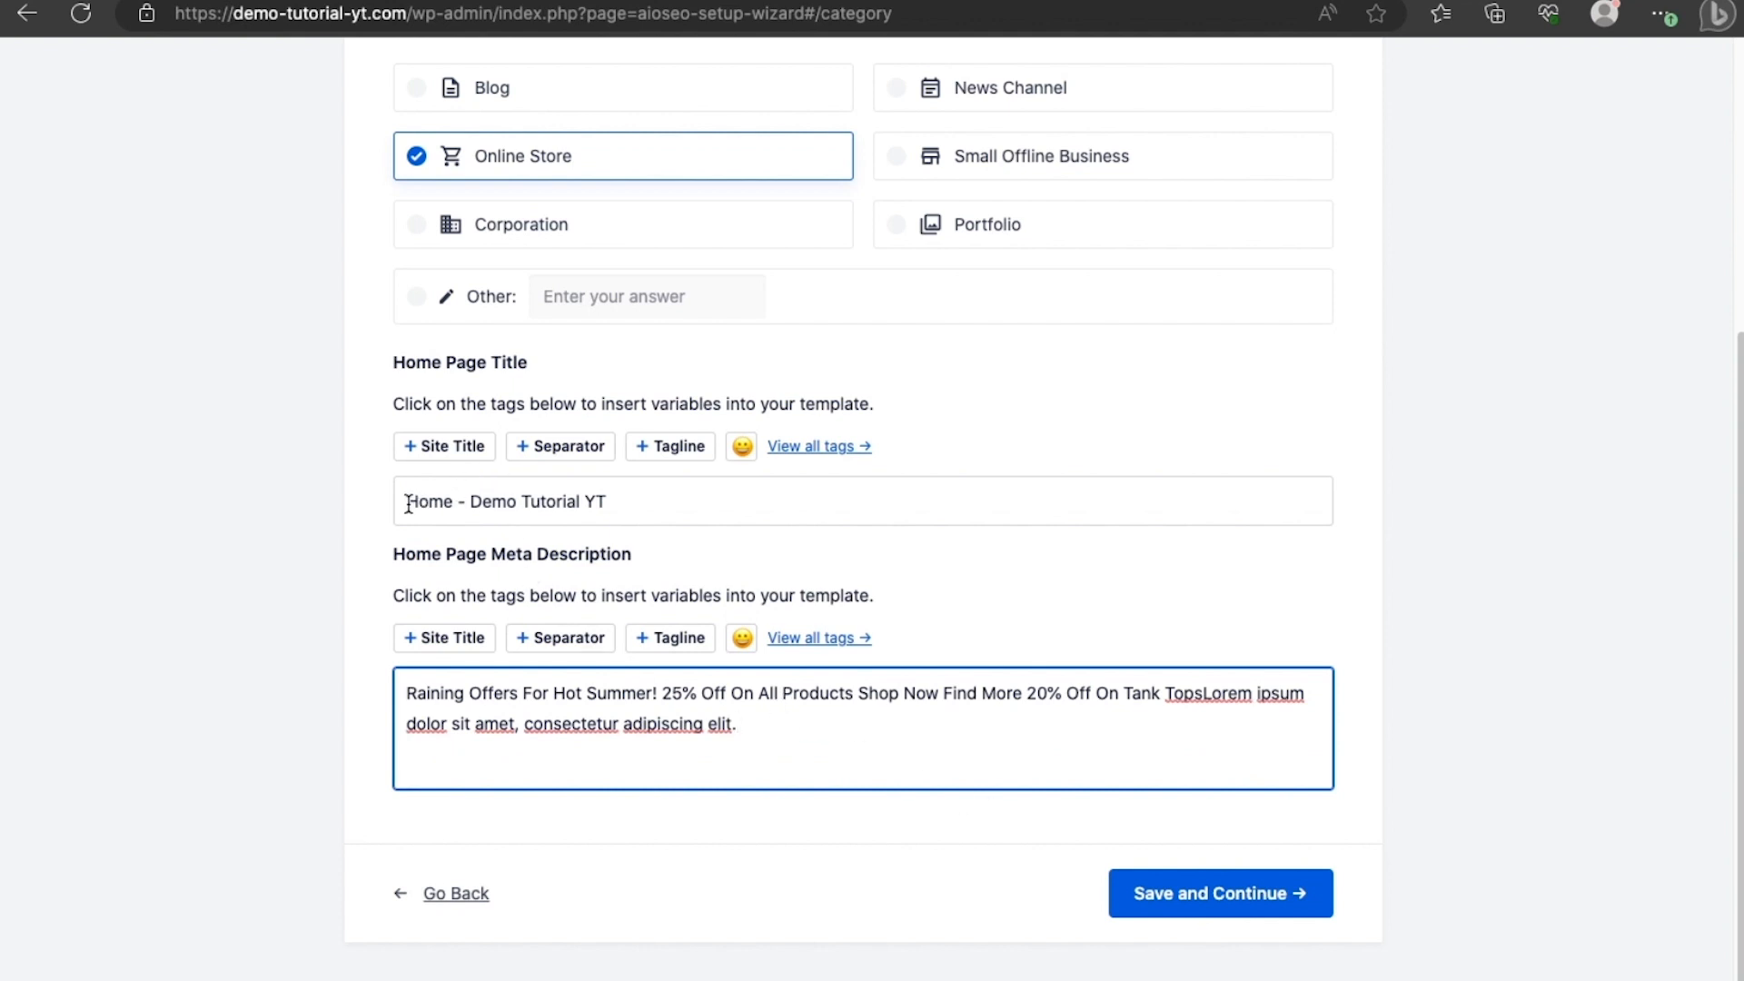
drag(409, 504, 511, 513)
click(546, 522)
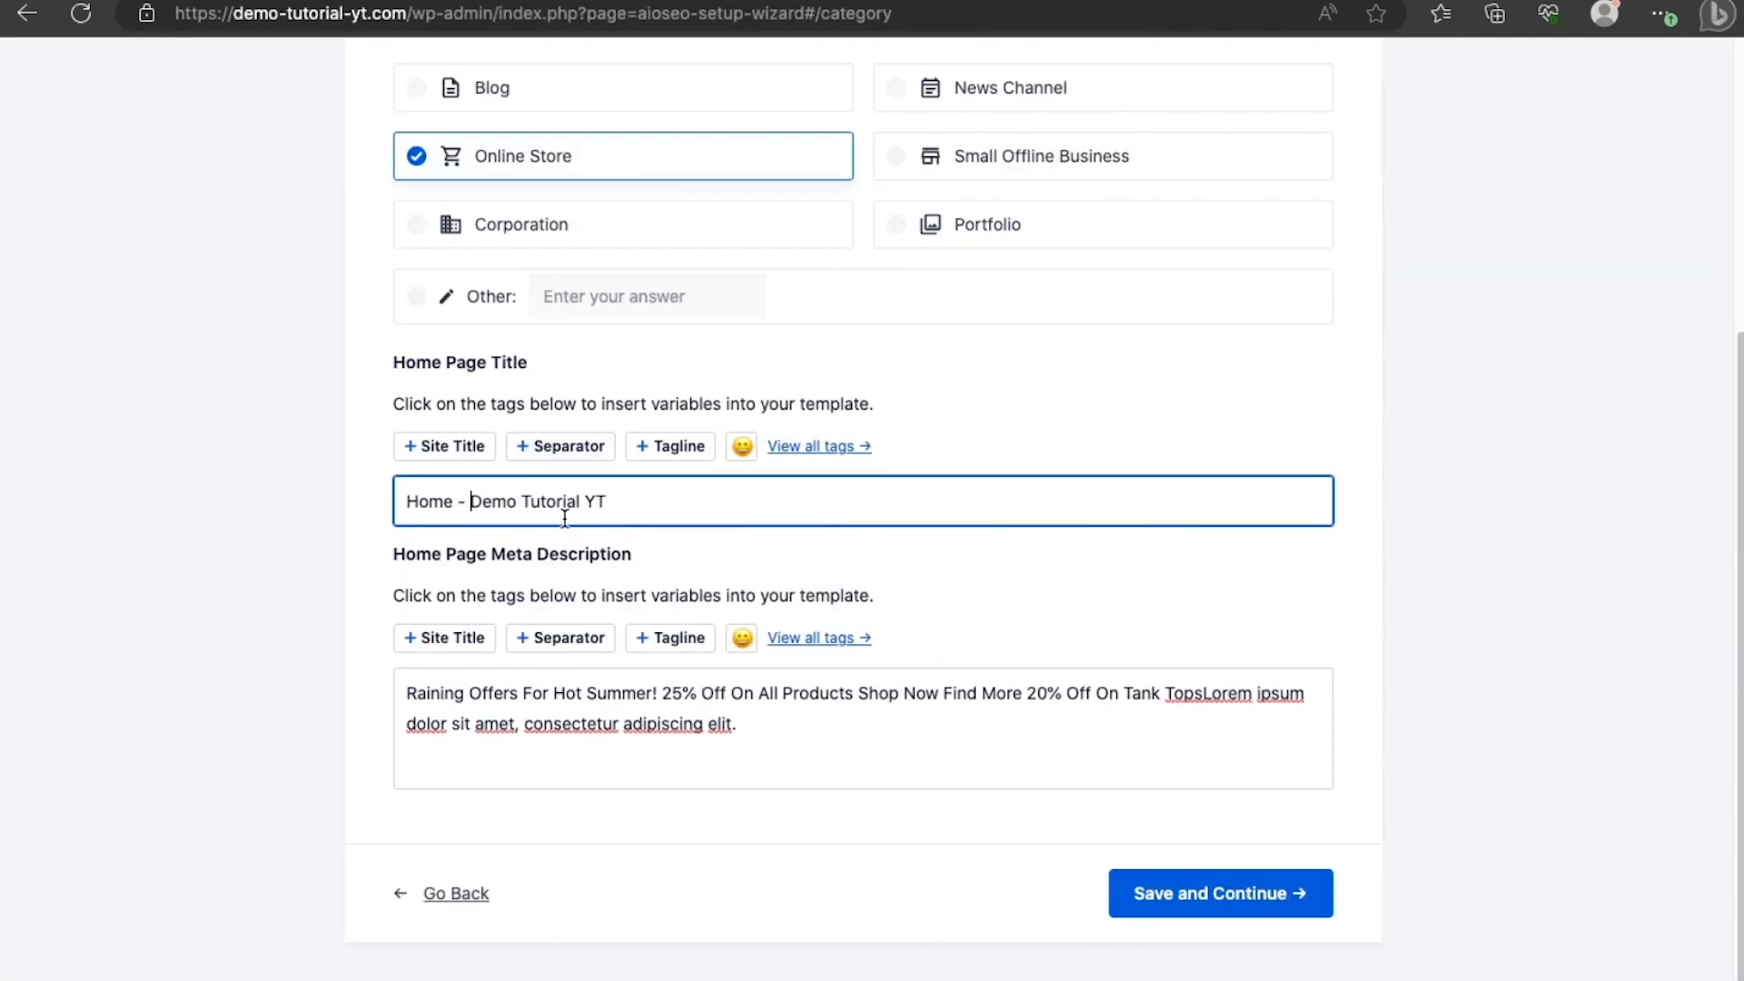
click(1267, 892)
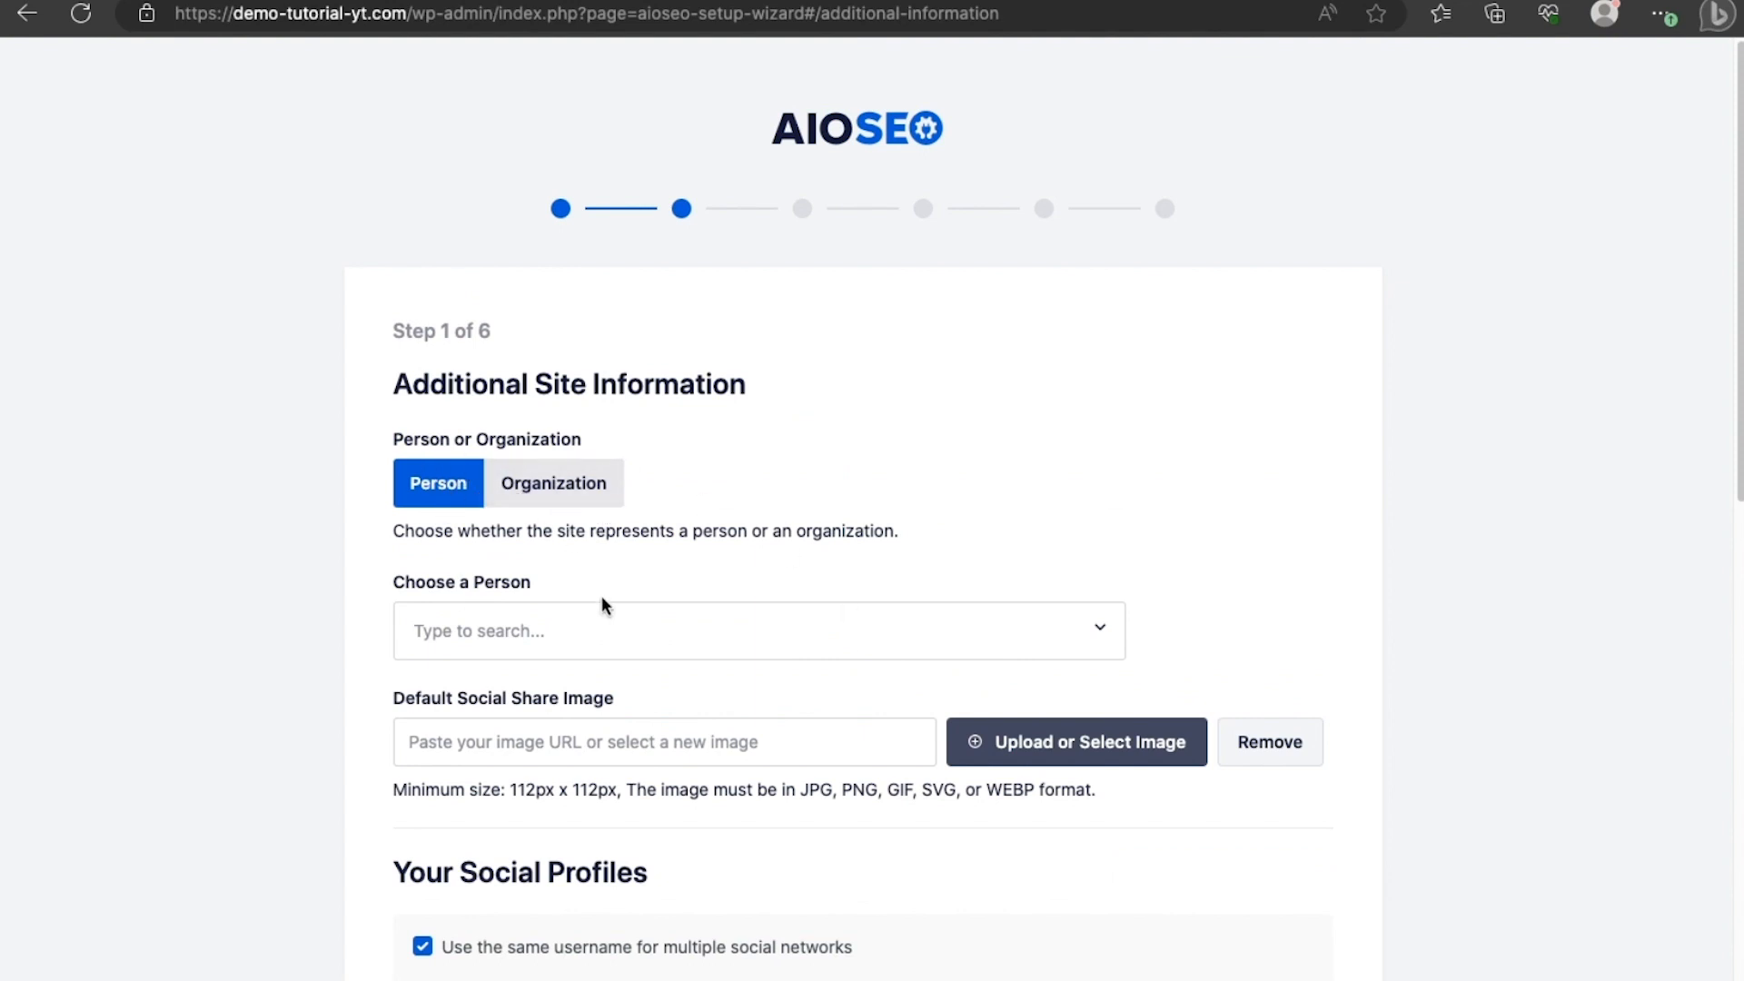
Choose the admin account as the person the site represents and save the additional site information.
click(556, 646)
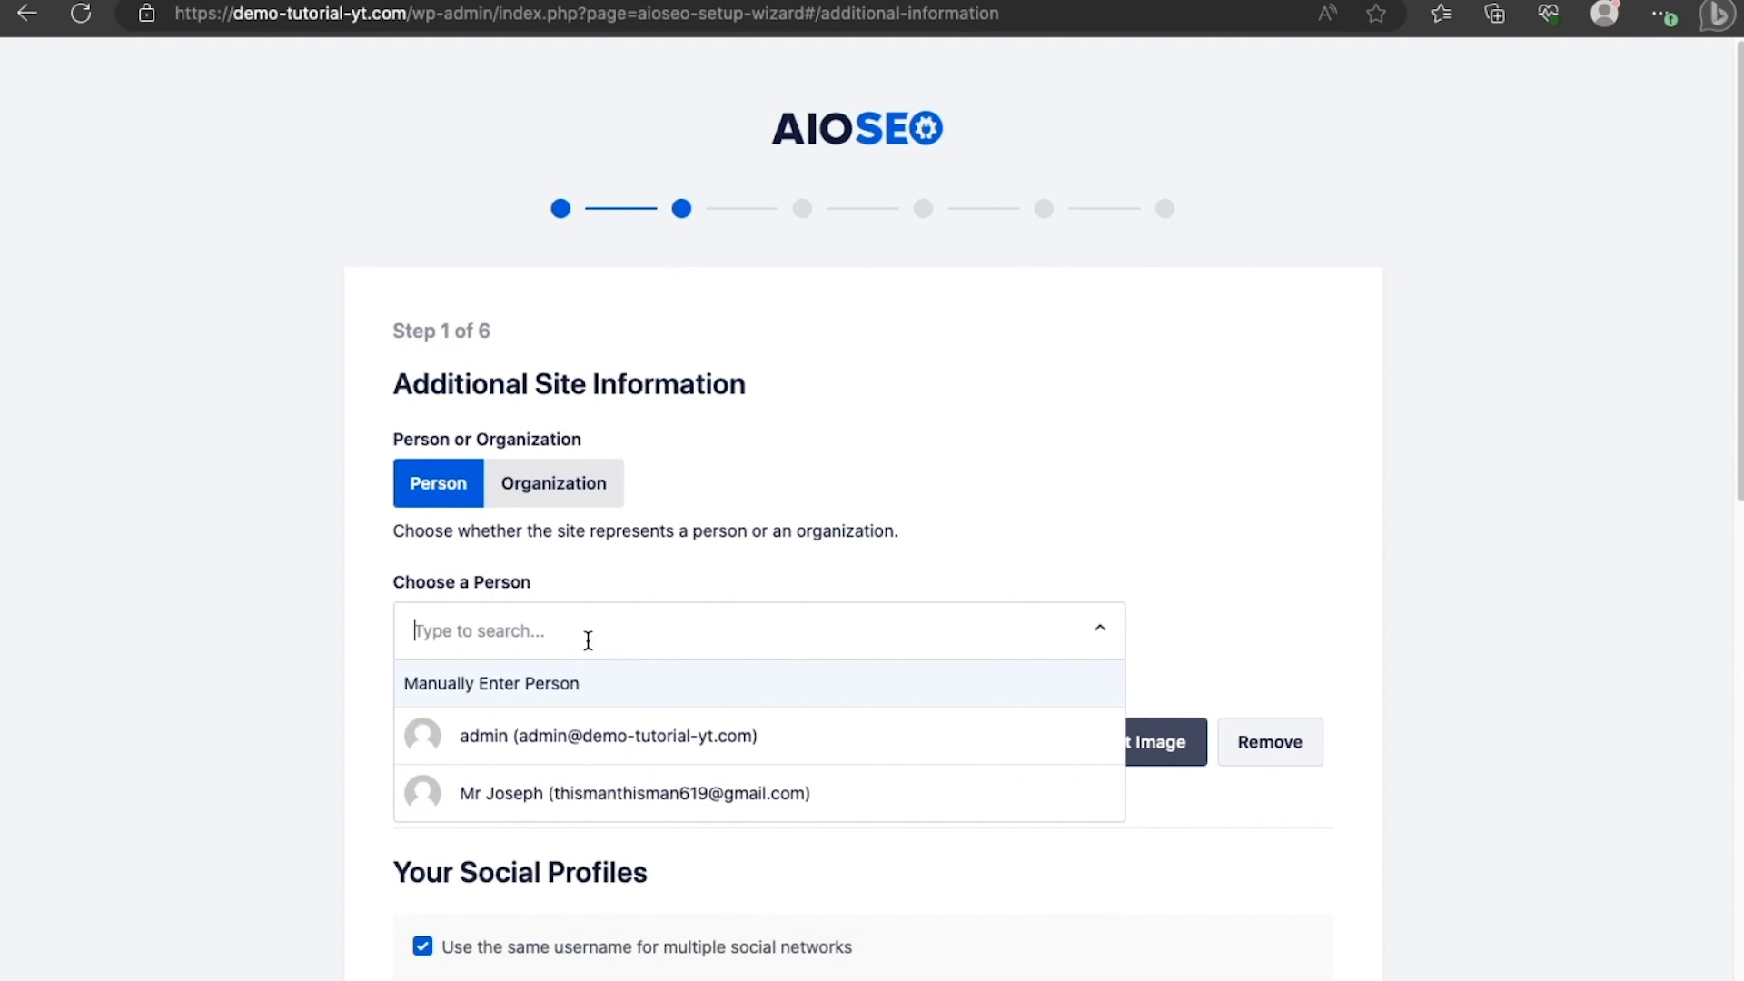
click(645, 738)
scroll(710, 522, down, 3)
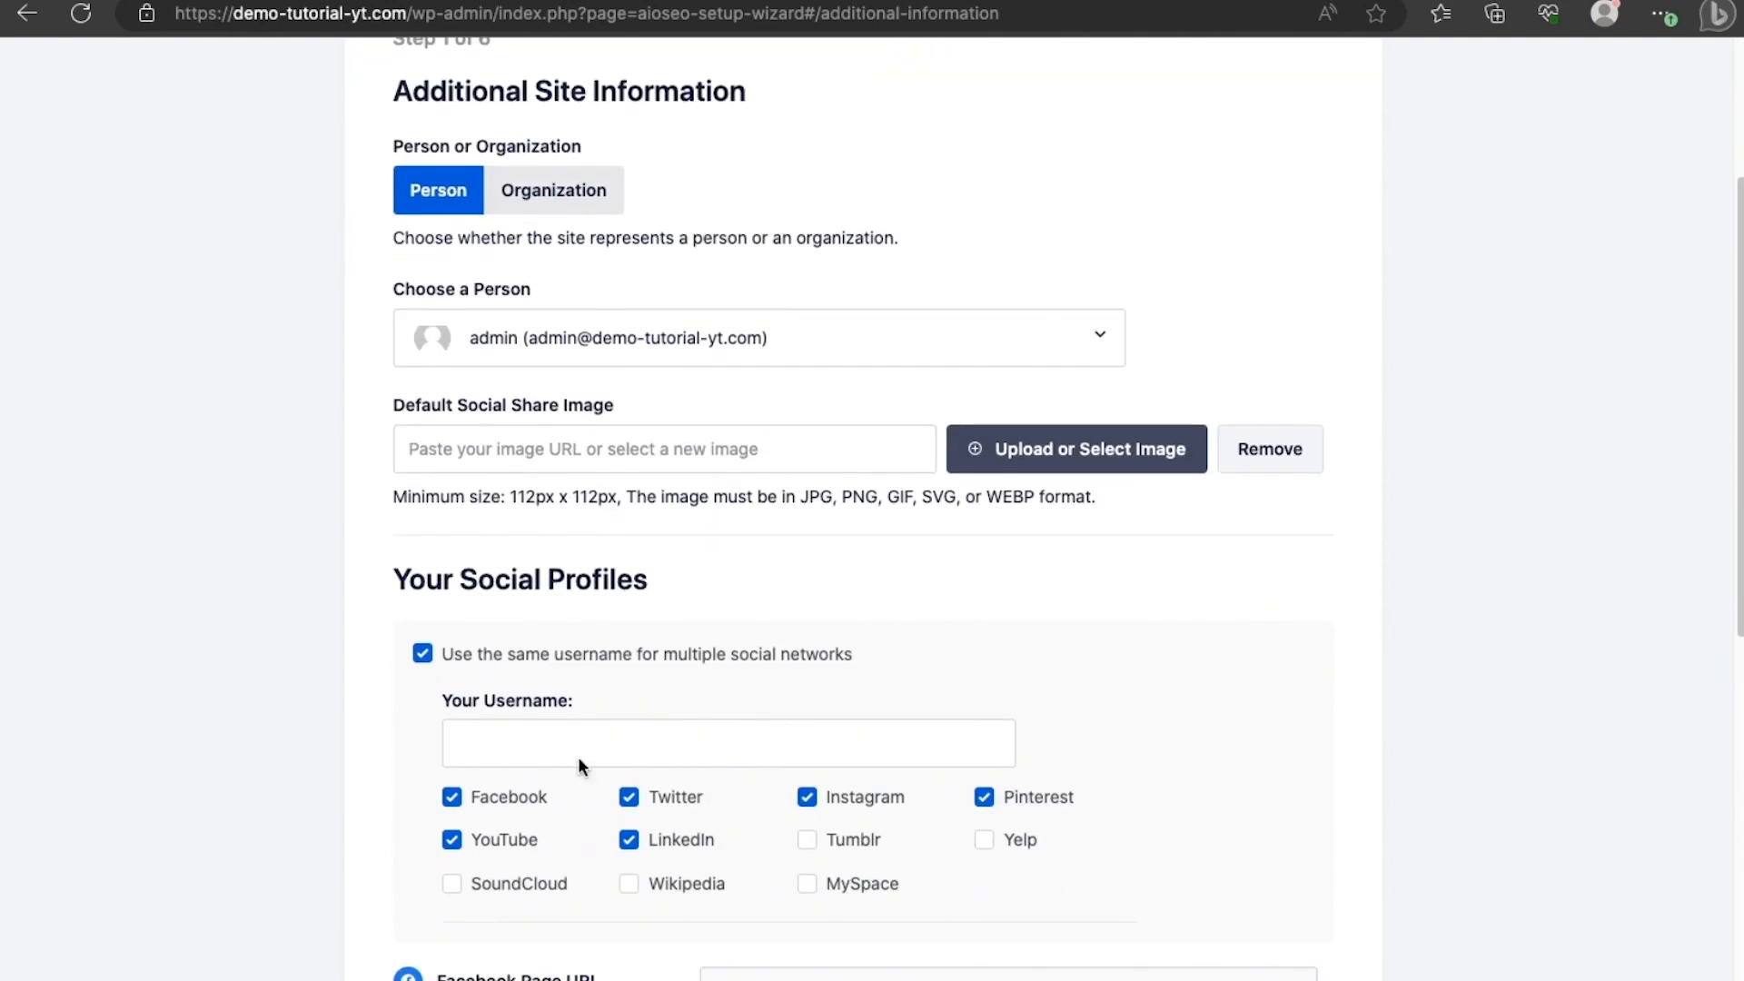
scroll(872, 563, down, 9)
click(1250, 901)
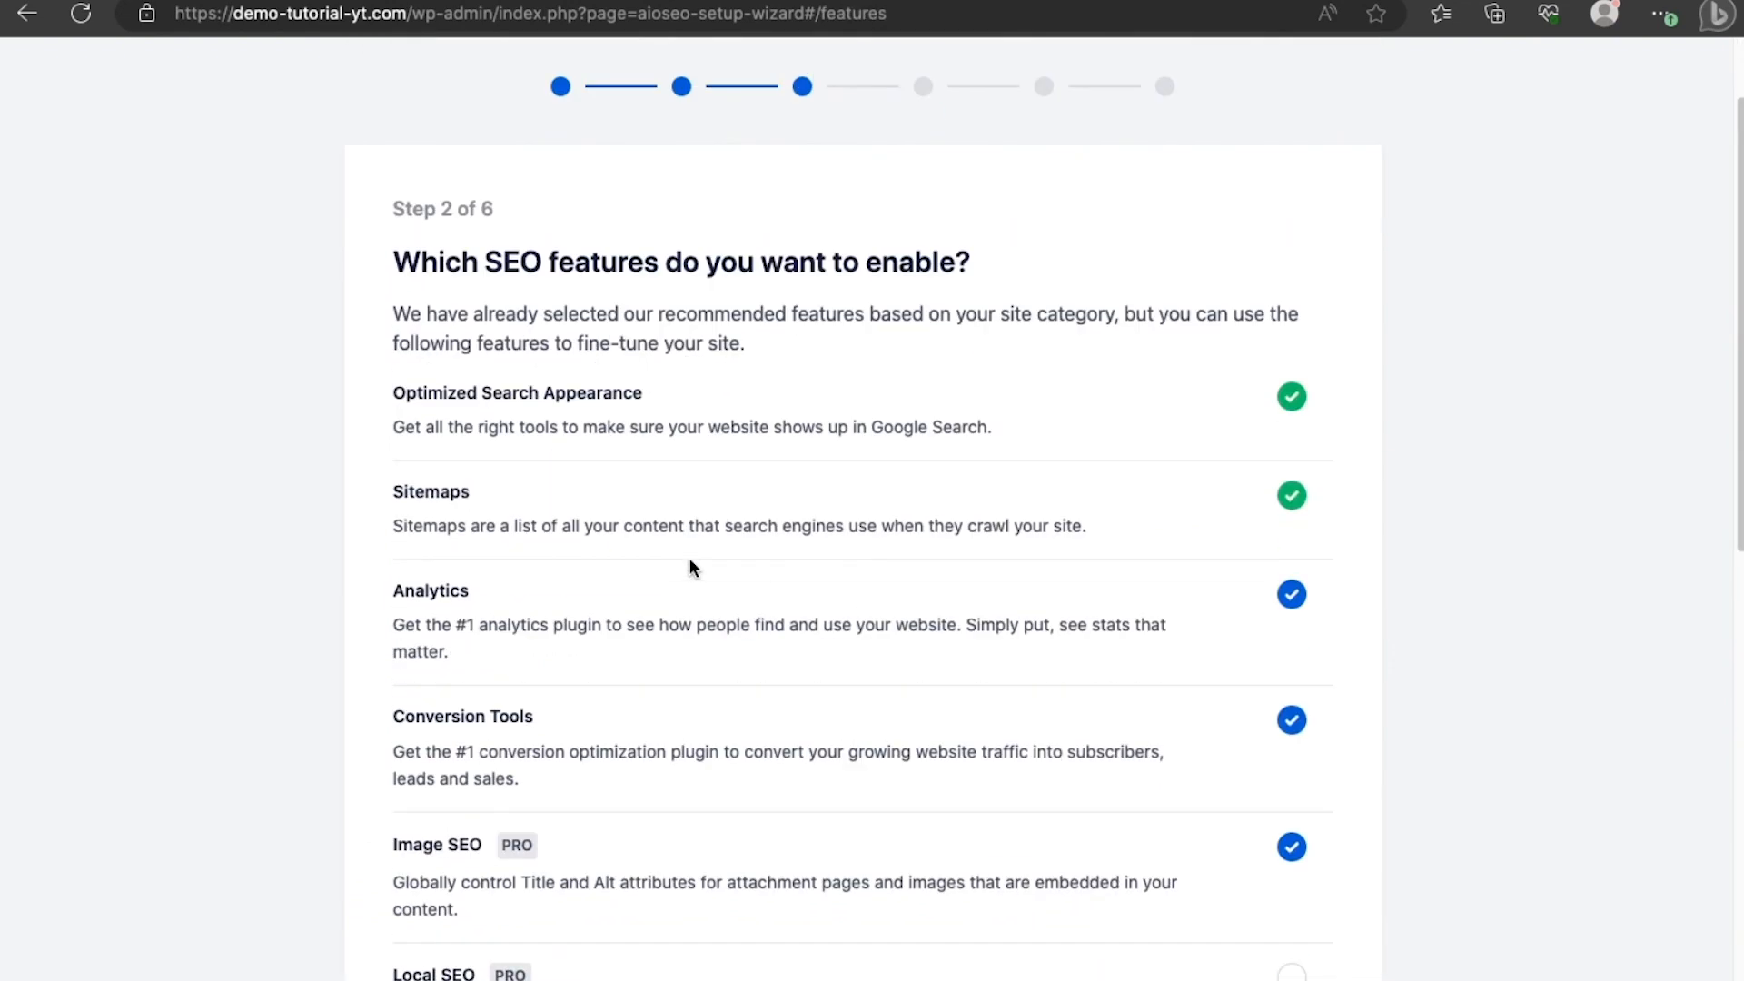
Disable the optional SEO features, including Analytics, Conversion Tools and Image SEO, and save the feature selection.
scroll(690, 558, down, 3)
scroll(1221, 612, up, 2)
click(1292, 491)
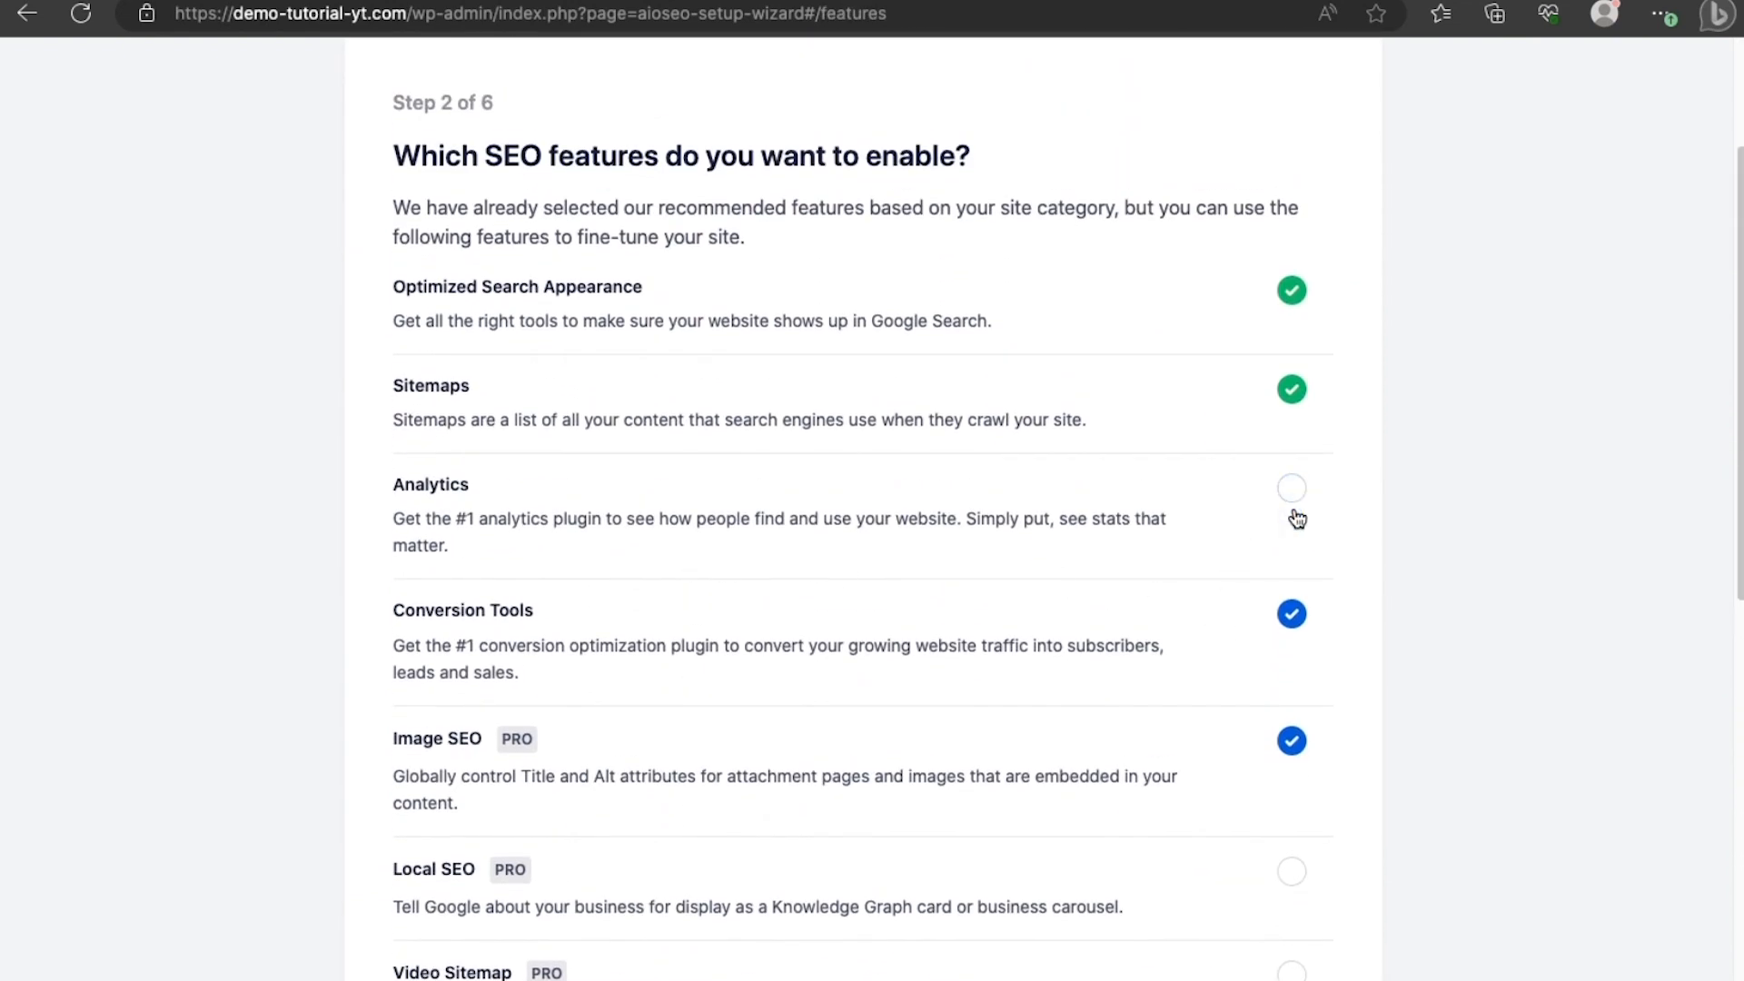
click(1292, 615)
click(1305, 744)
scroll(1305, 740, down, 5)
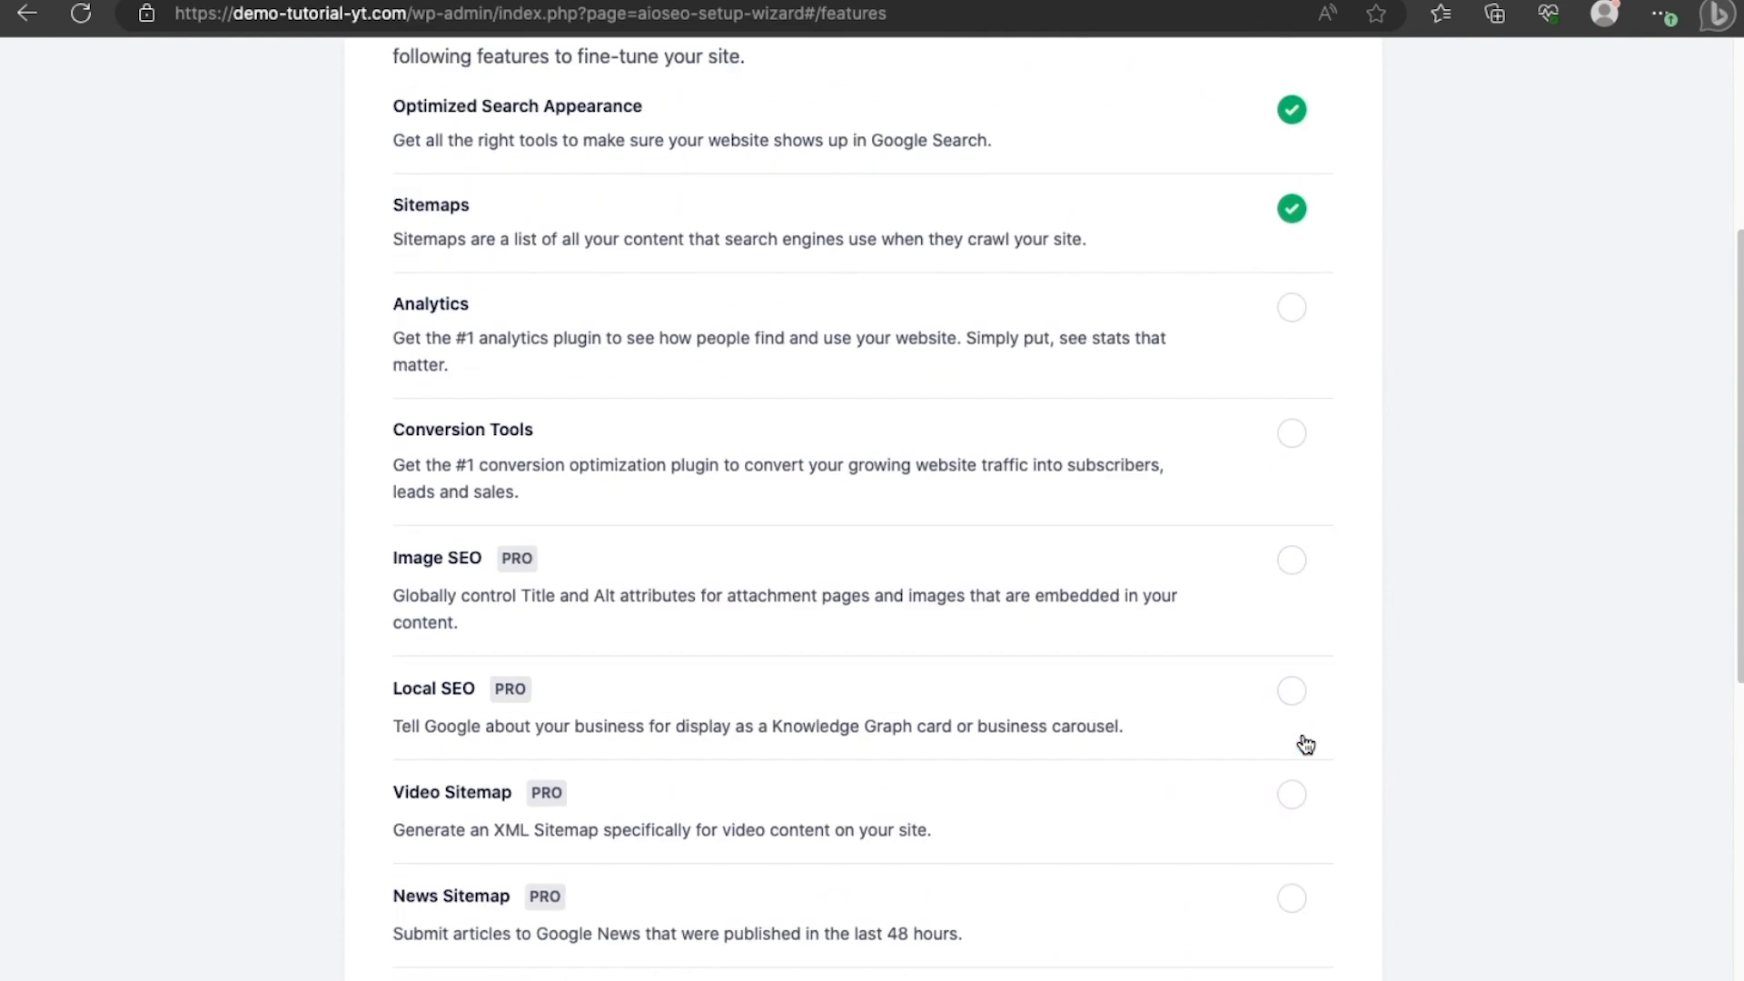
click(1290, 634)
scroll(1296, 639, down, 2)
scroll(1295, 639, down, 2)
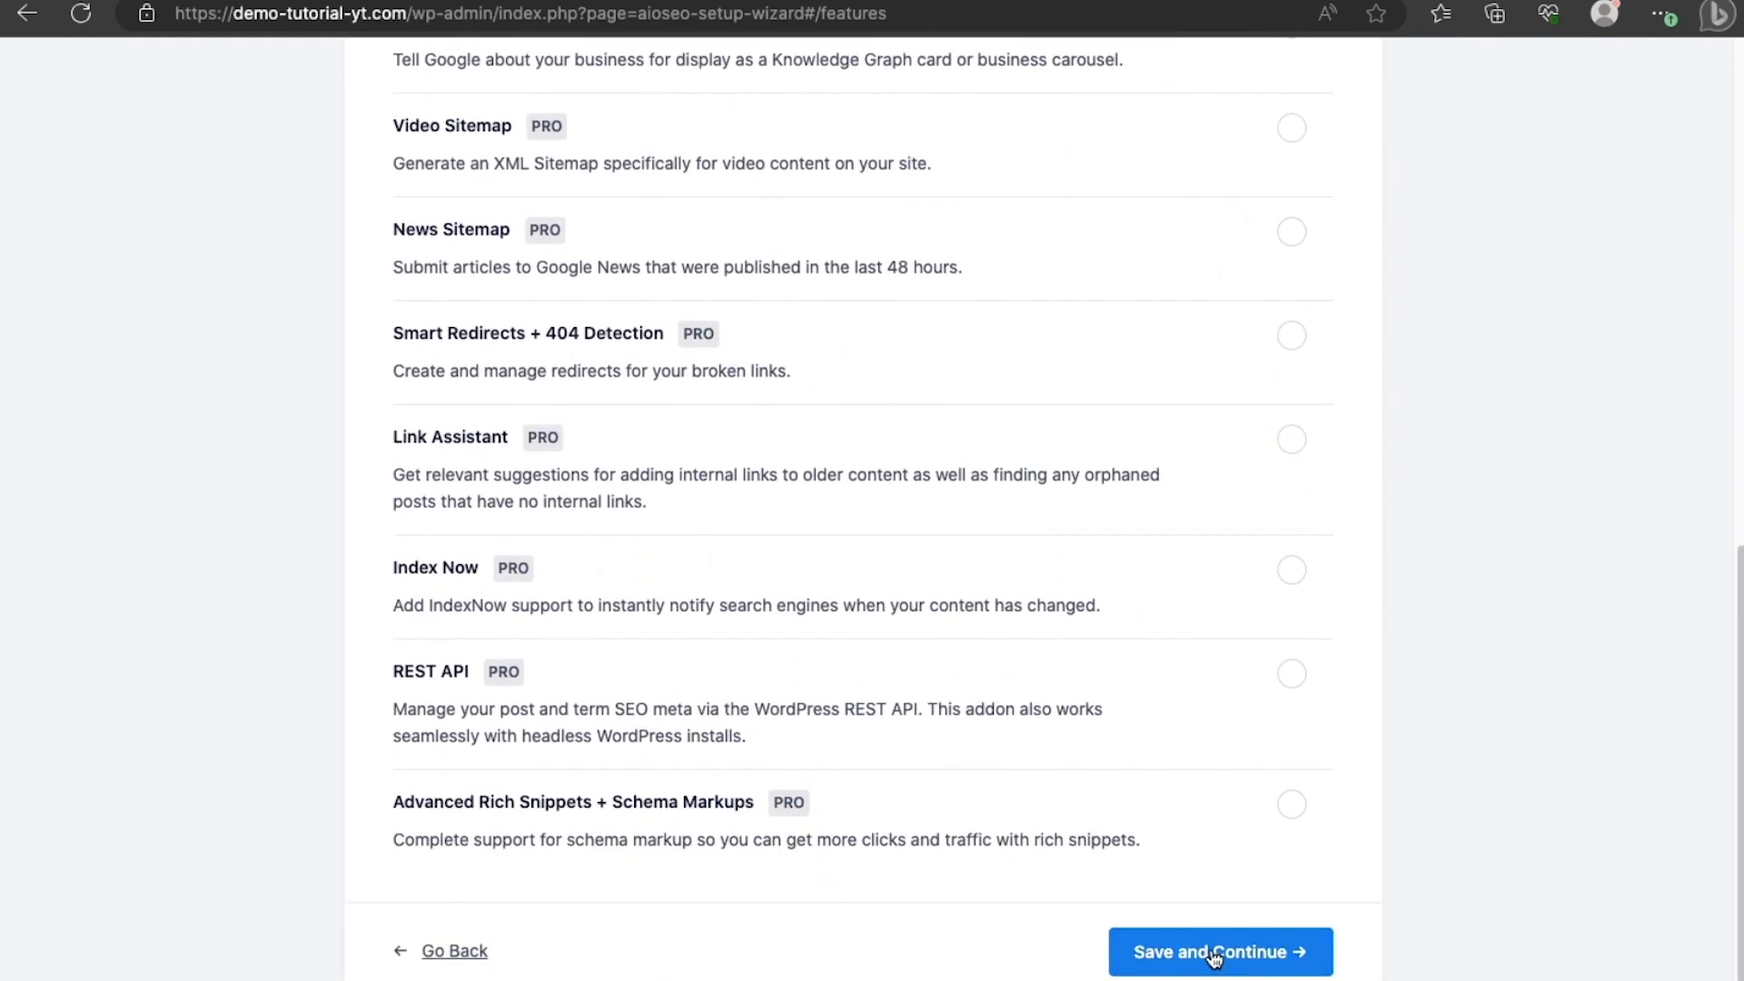
scroll(1195, 395, up, 10)
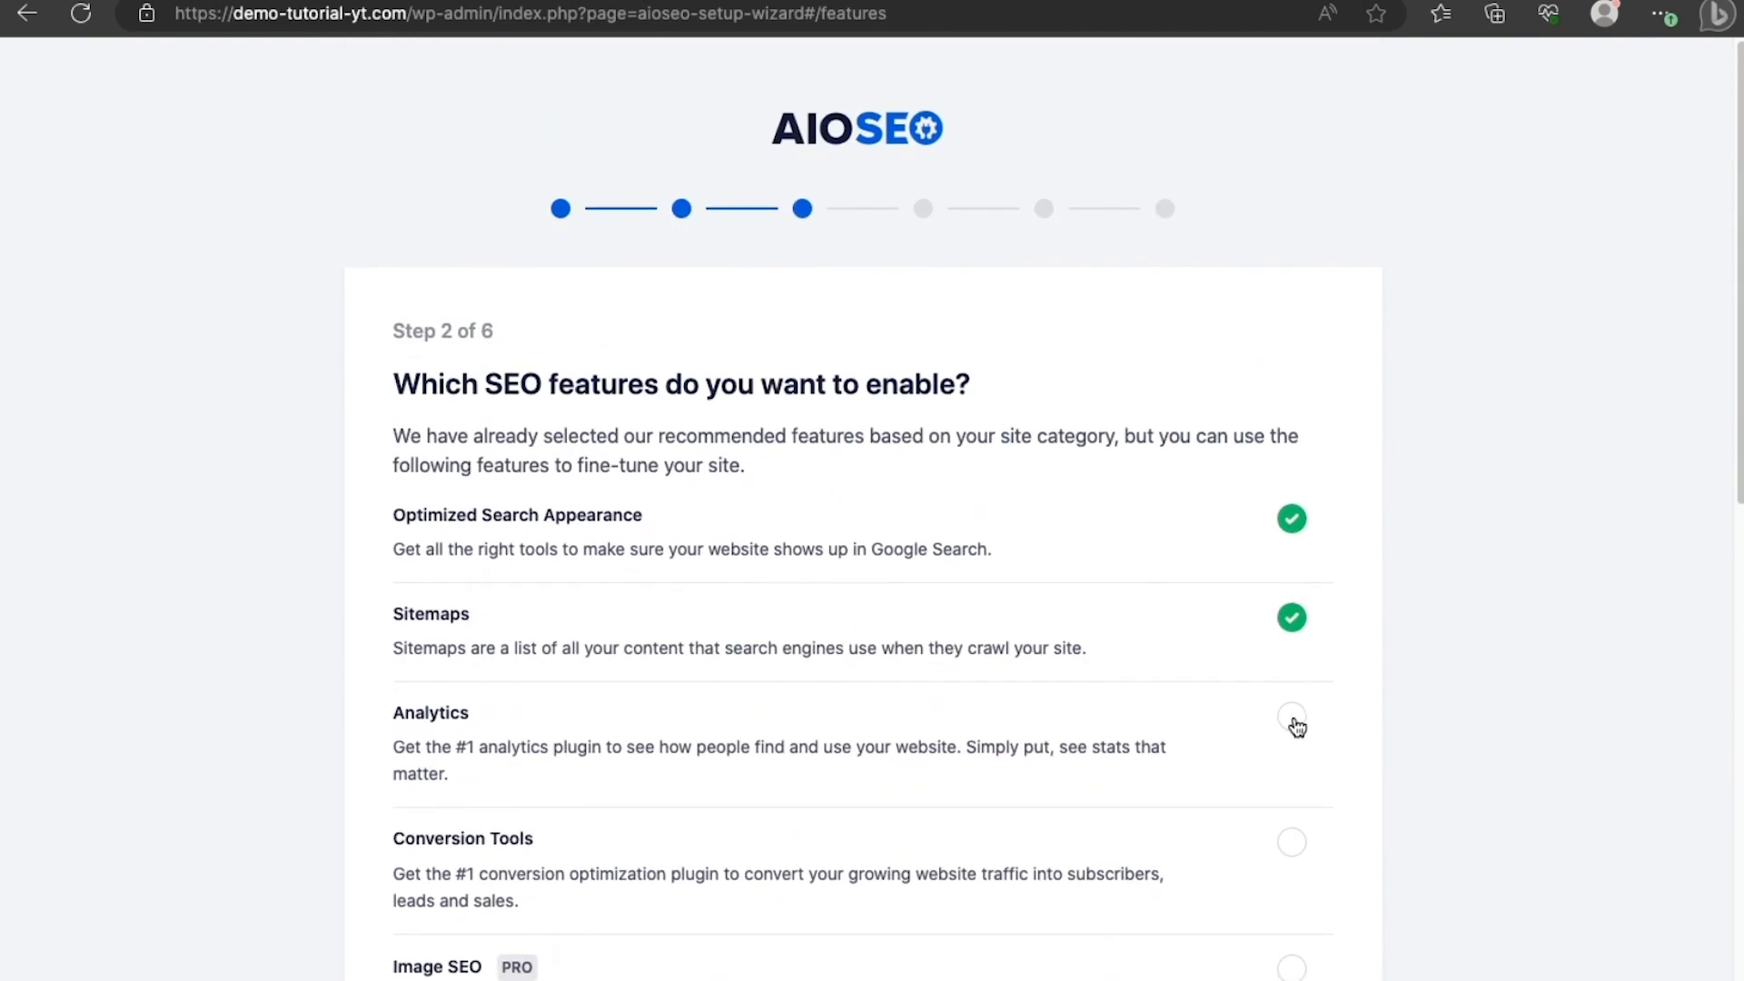
scroll(1278, 636, down, 12)
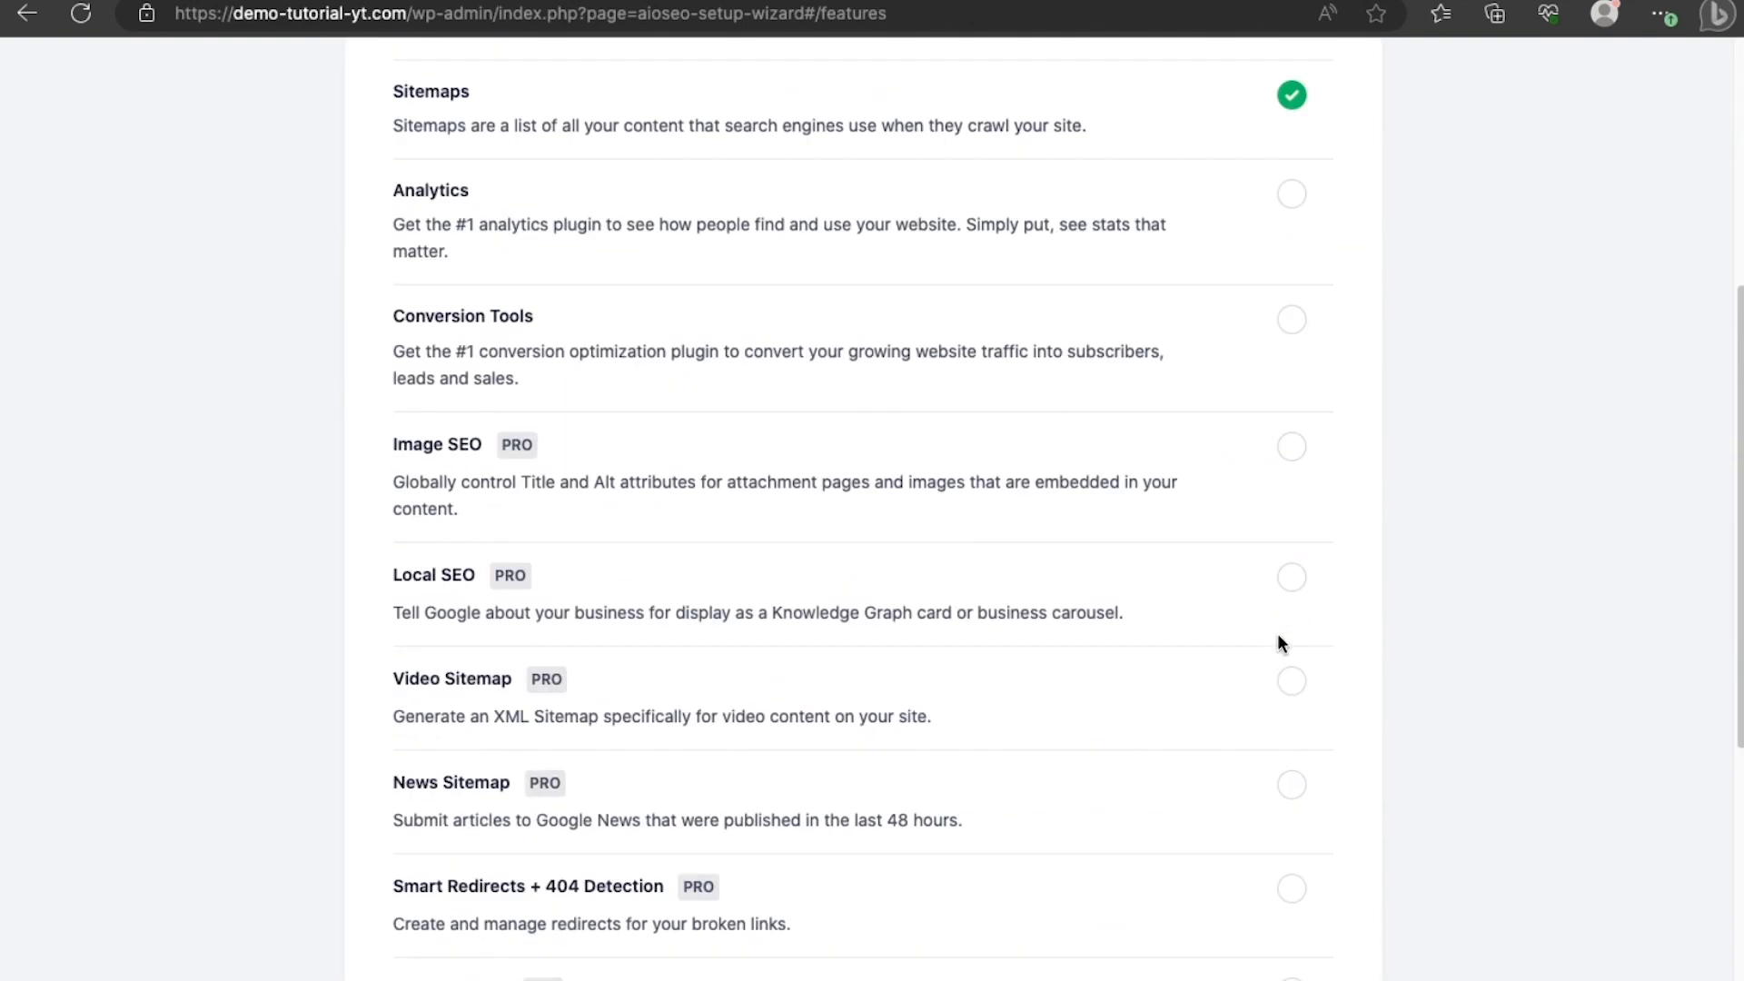
click(1232, 897)
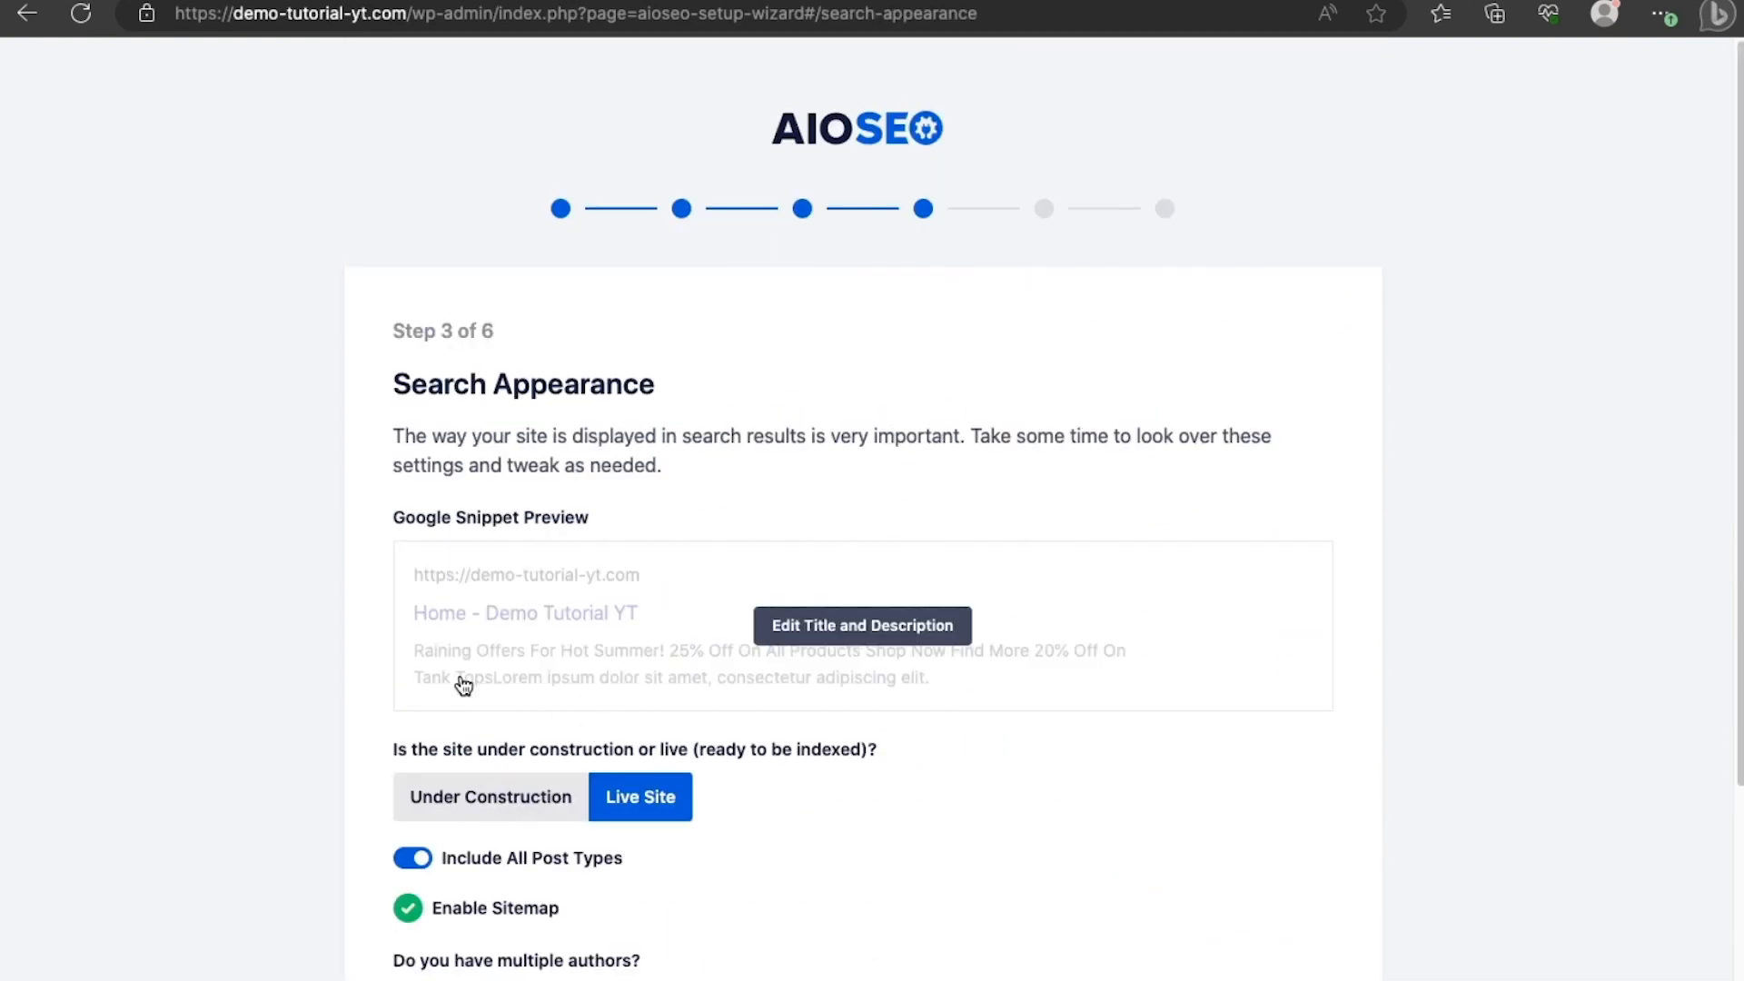
Keep the search appearance settings, skip the Site Analyzer and Smart Recommendations setup, and finish the wizard.
scroll(448, 479, down, 3)
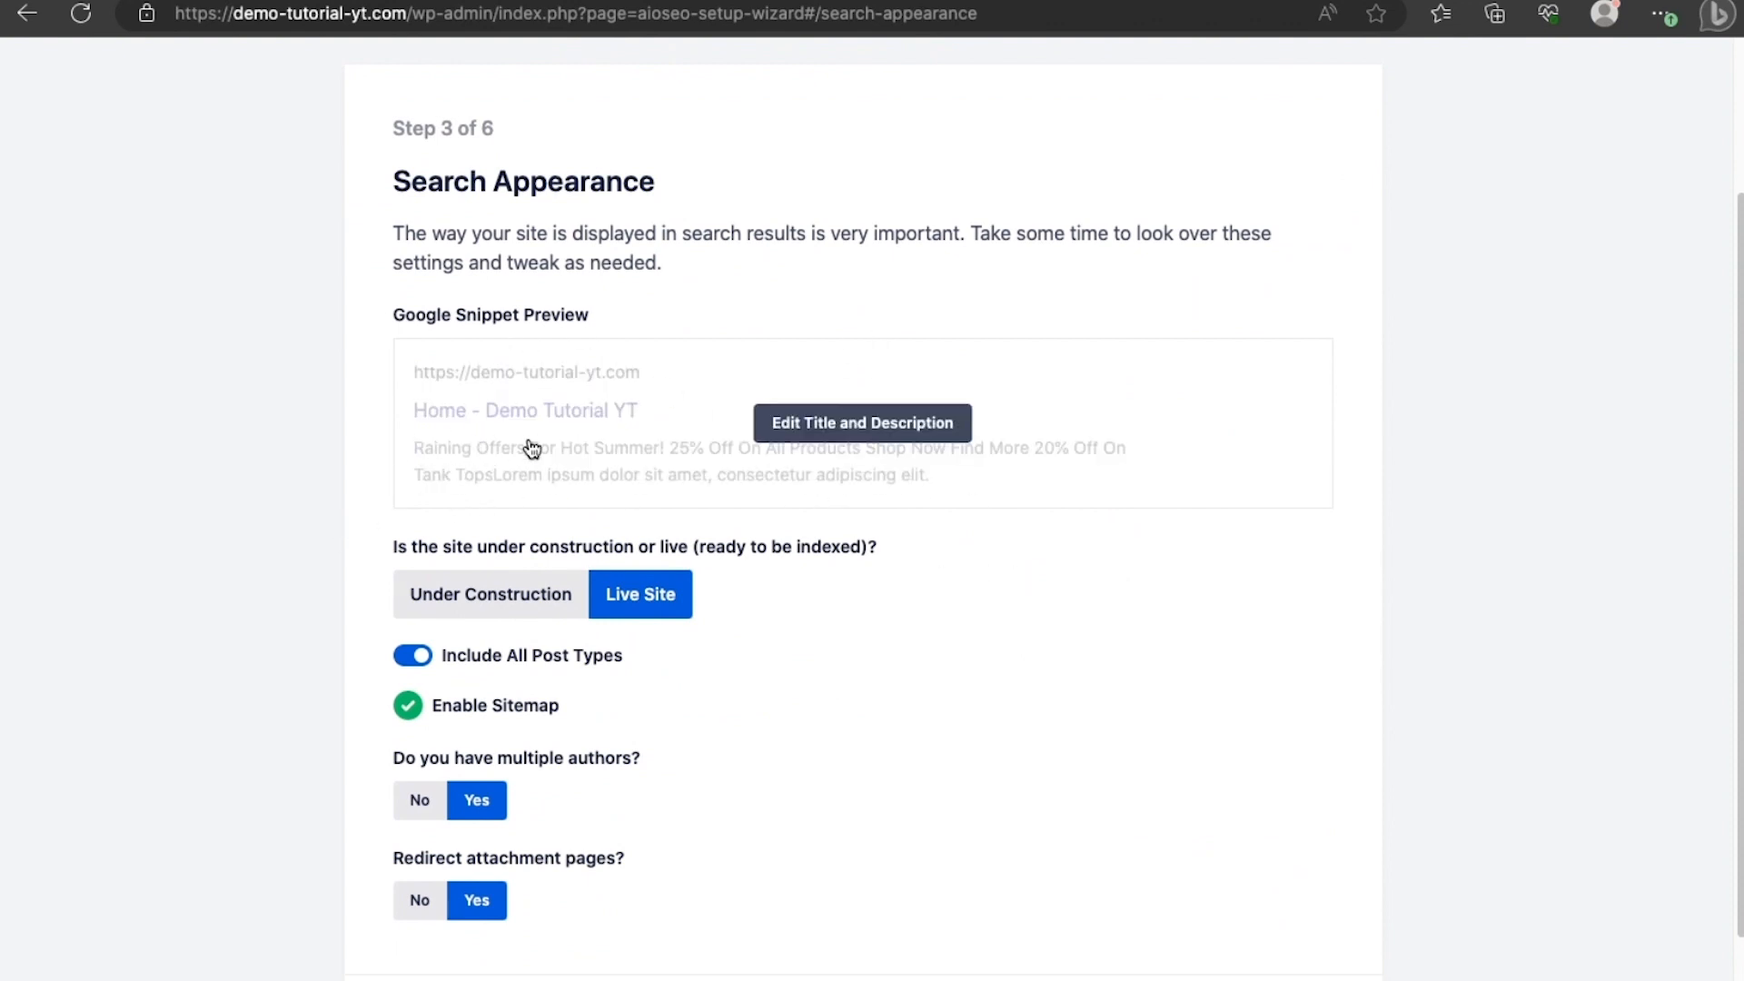
scroll(708, 647, down, 2)
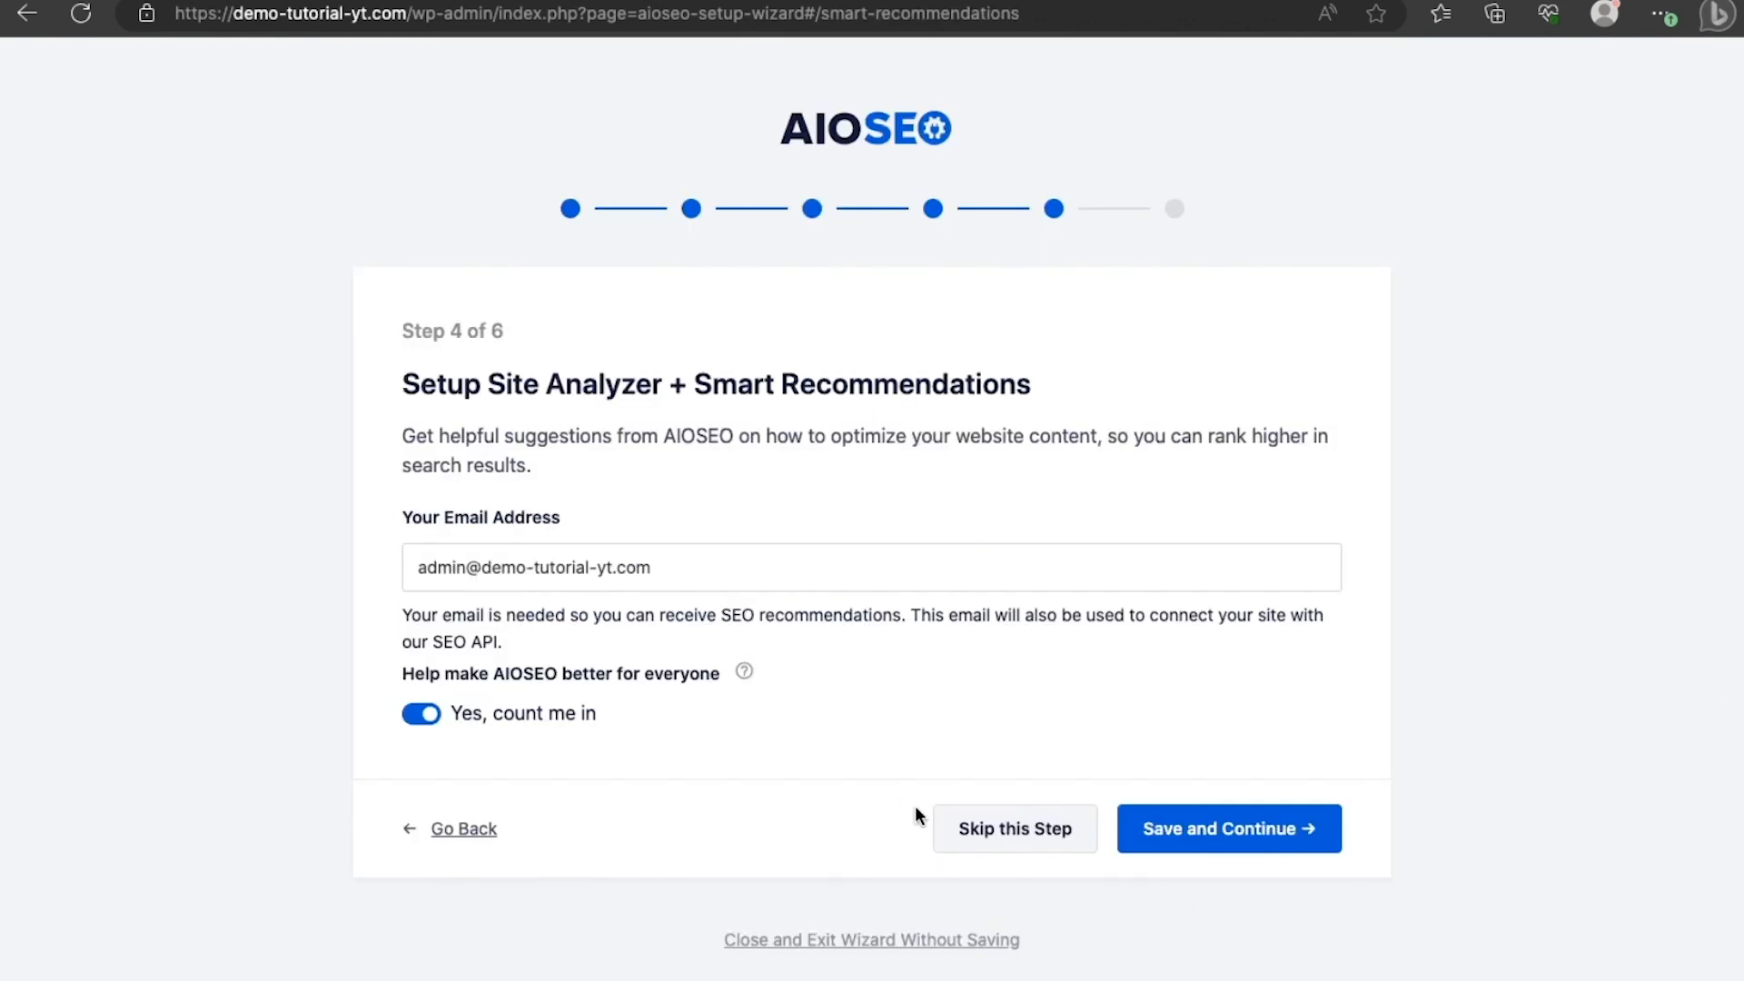
click(1019, 833)
click(1283, 796)
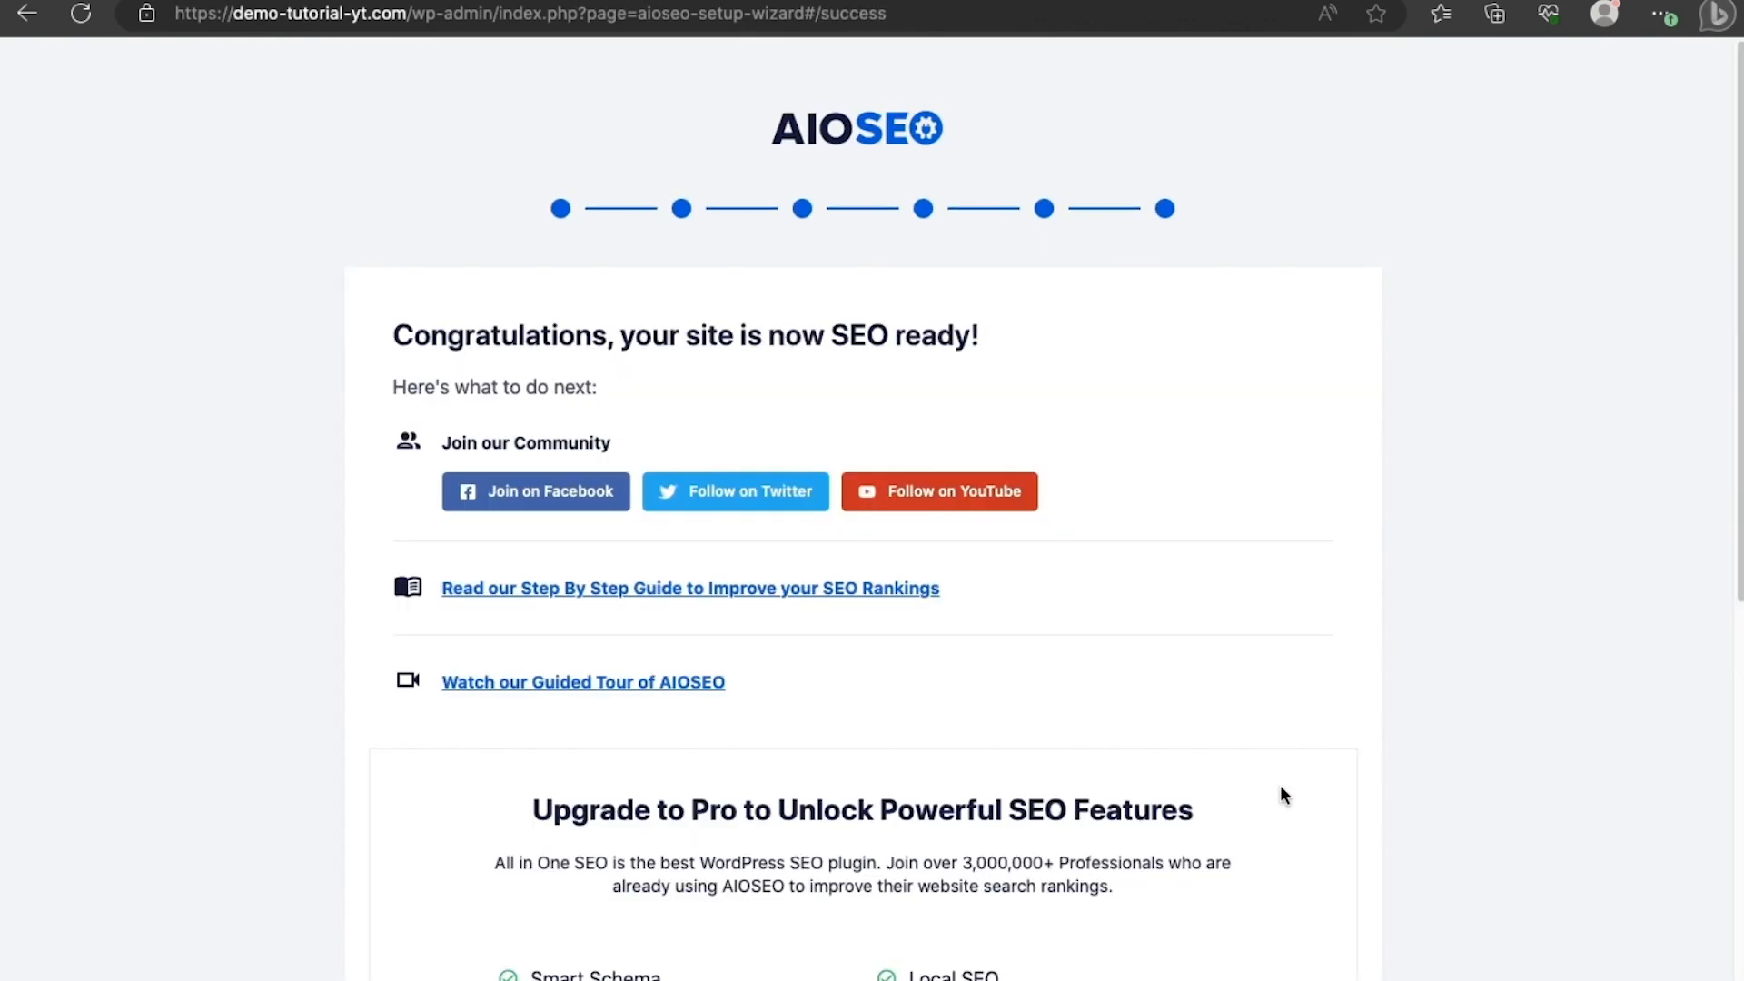
scroll(1181, 799, down, 8)
click(1070, 889)
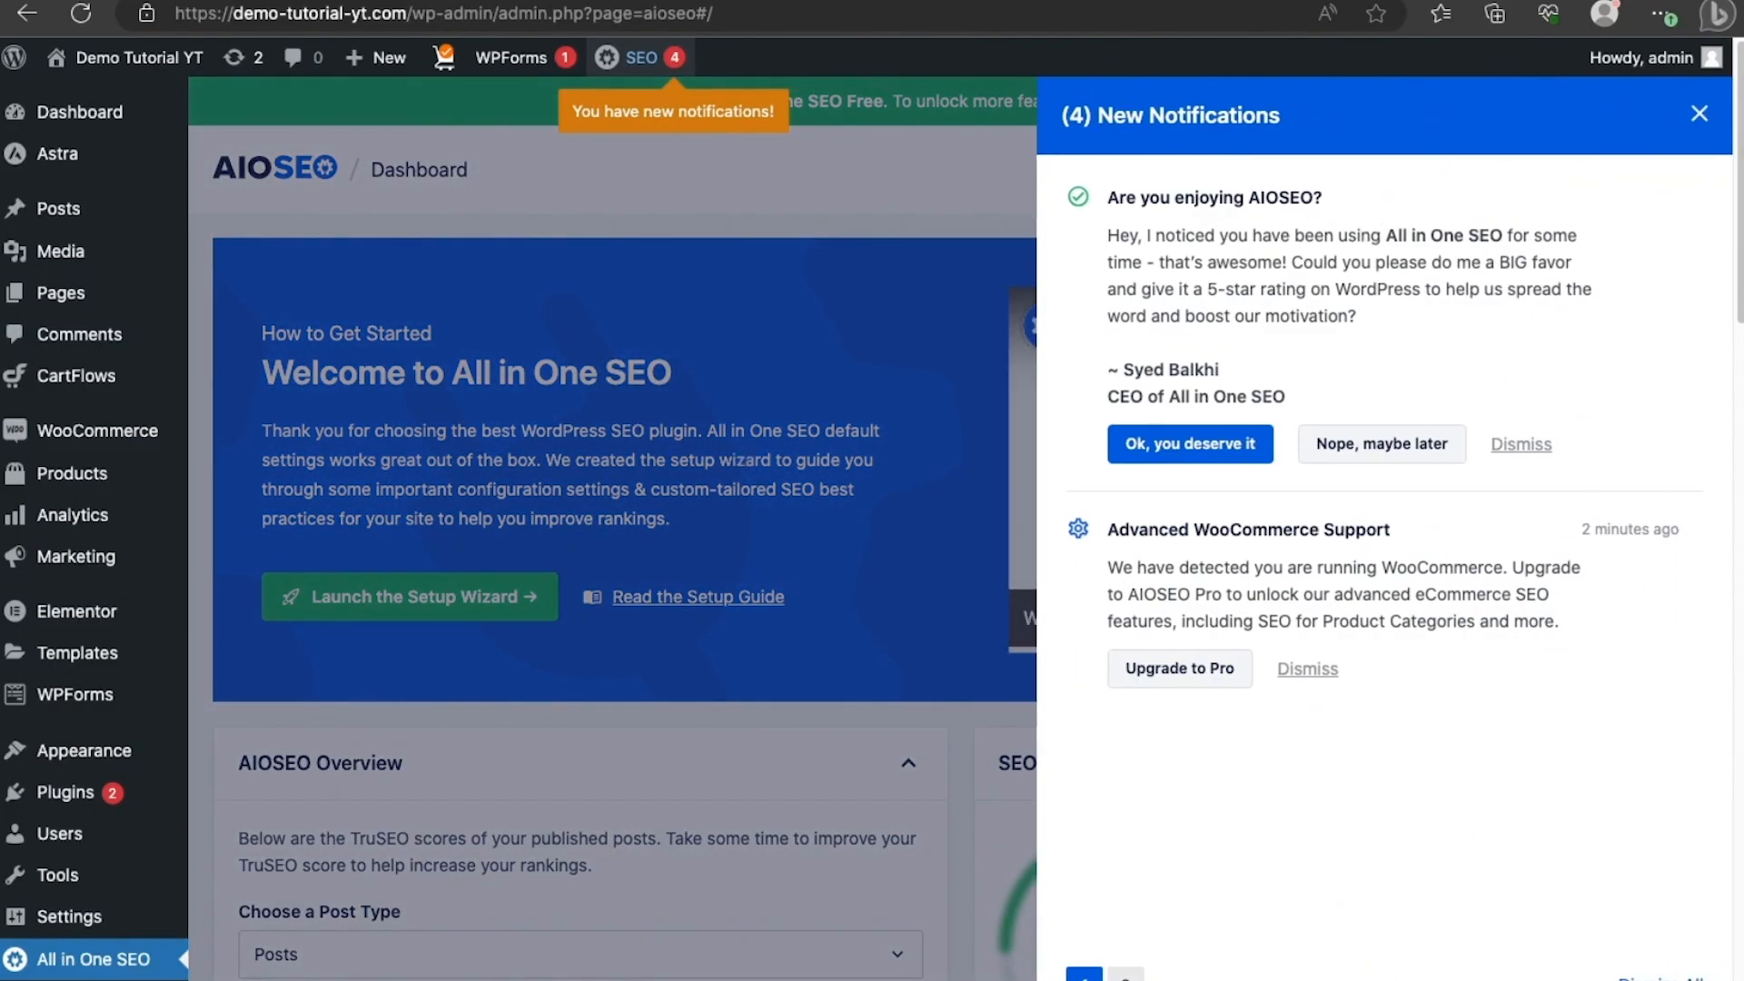
Close the notifications and look over the overview and quicklinks on the All in One SEO dashboard.
click(1699, 113)
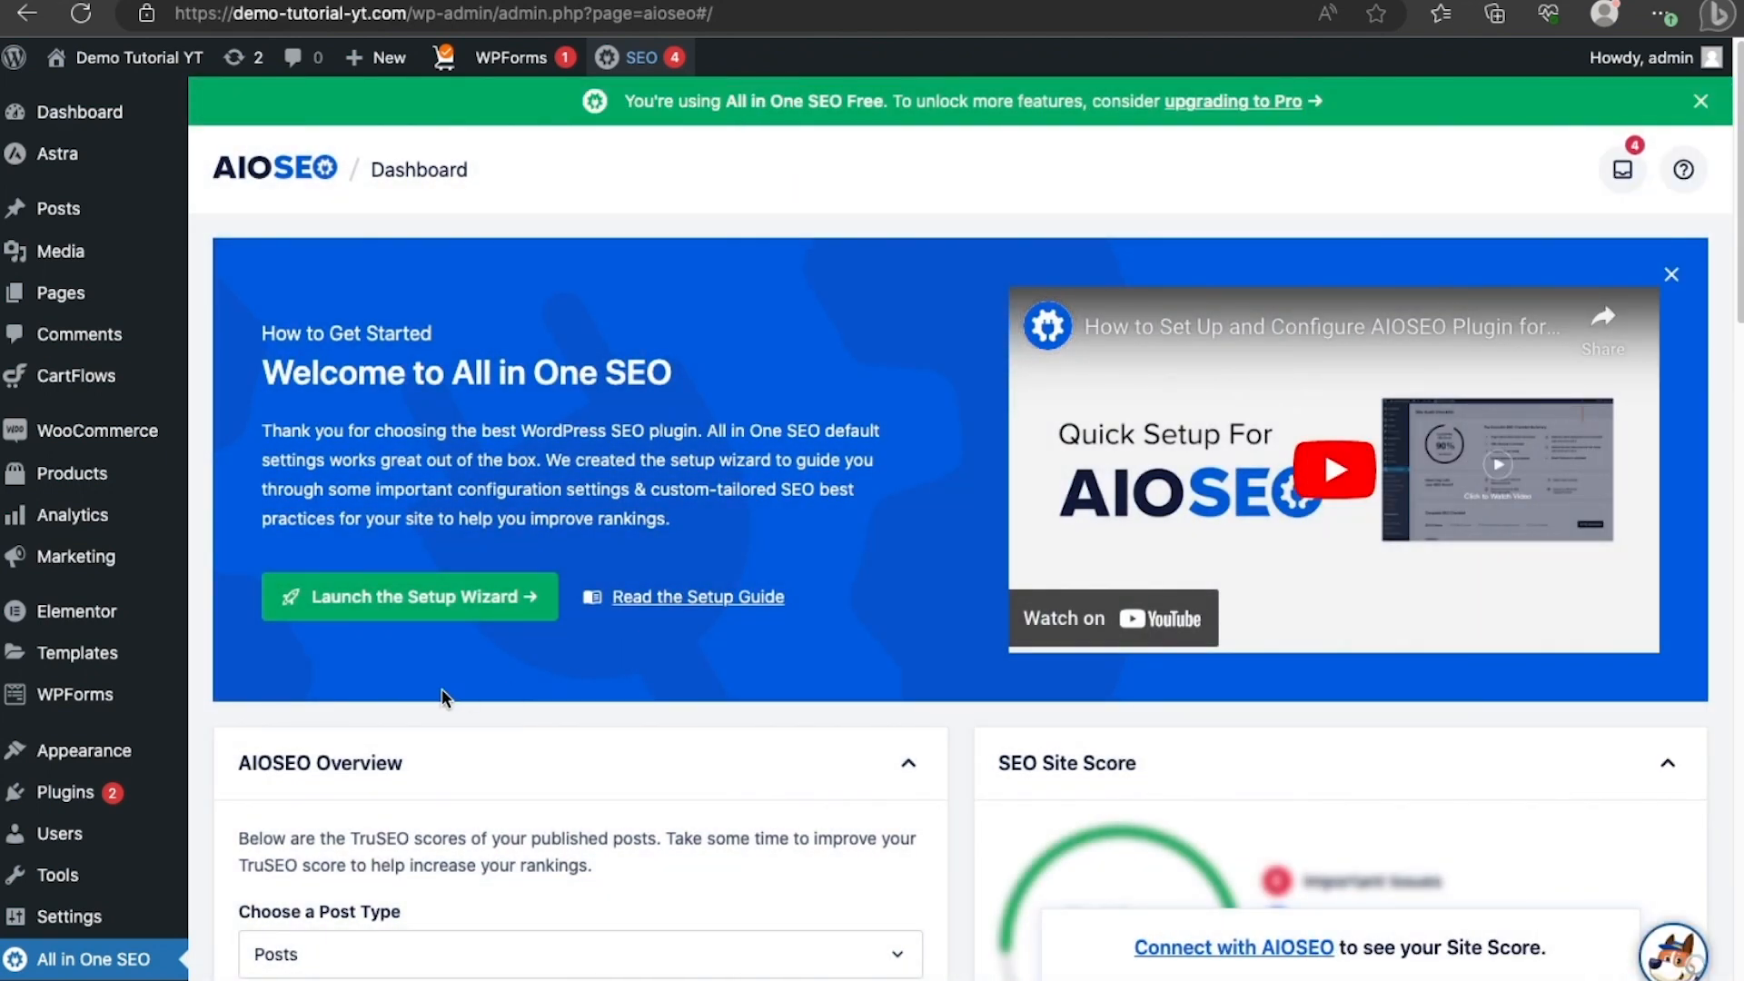
scroll(443, 697, down, 4)
scroll(442, 697, down, 2)
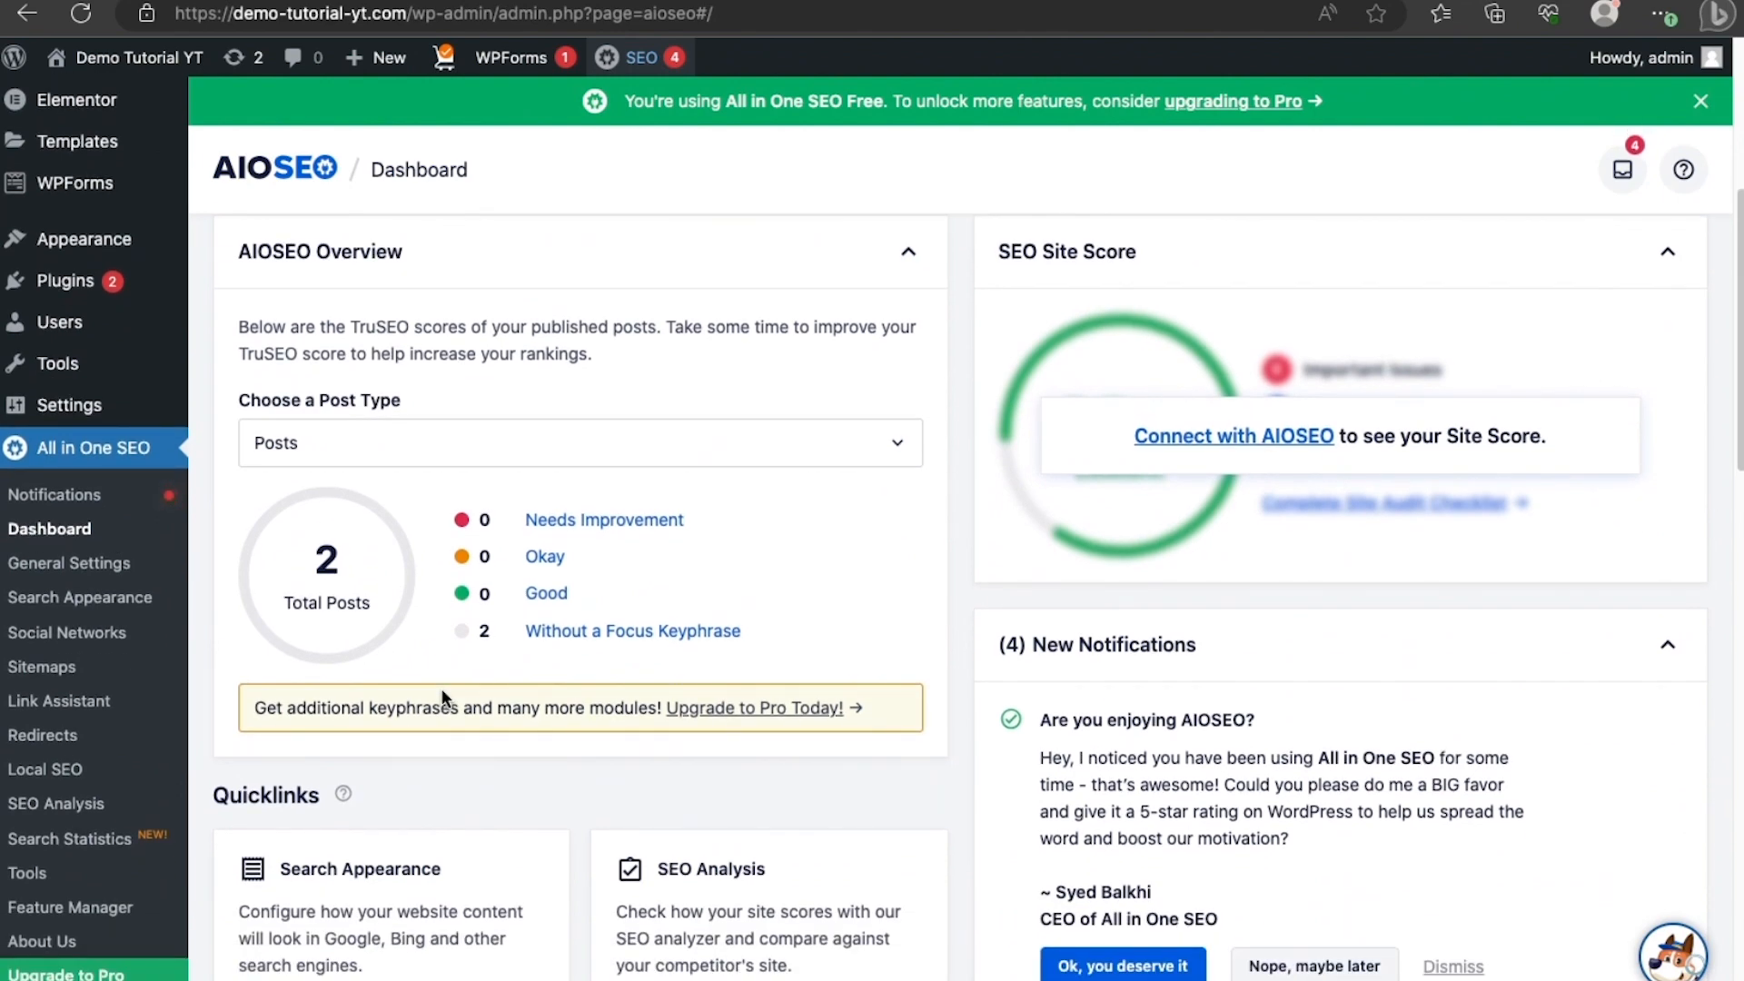
scroll(441, 692, down, 3)
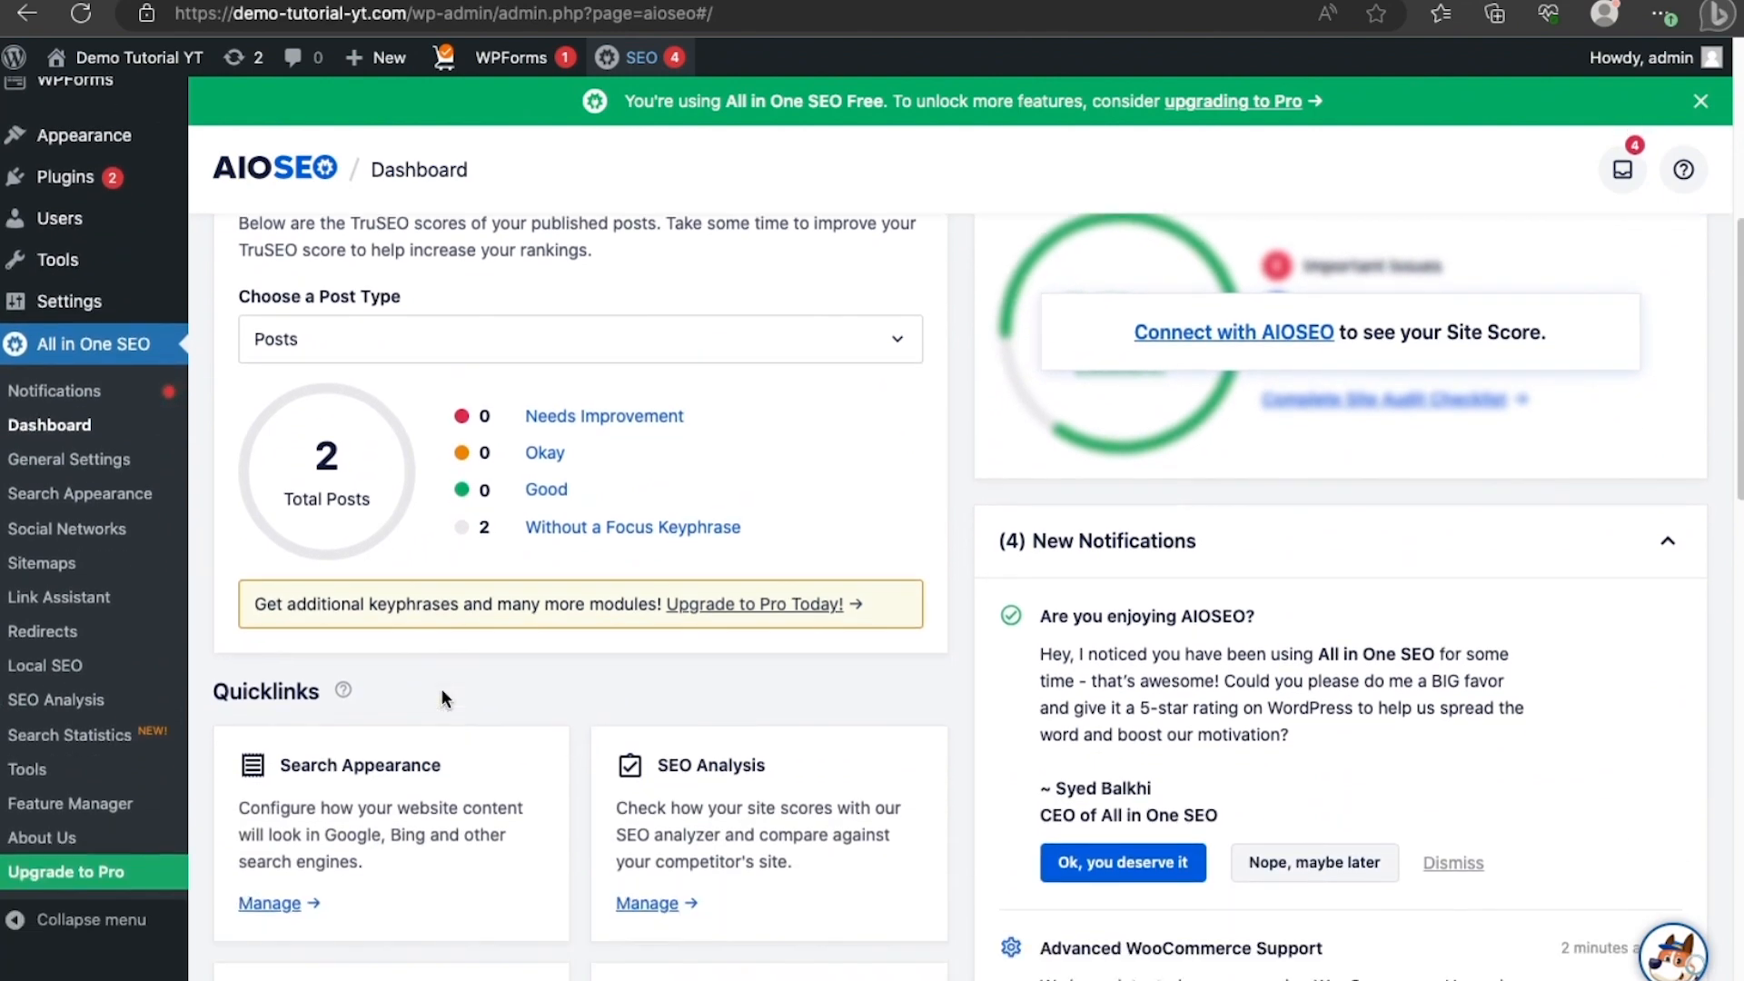
scroll(155, 699, up, 5)
scroll(155, 700, up, 4)
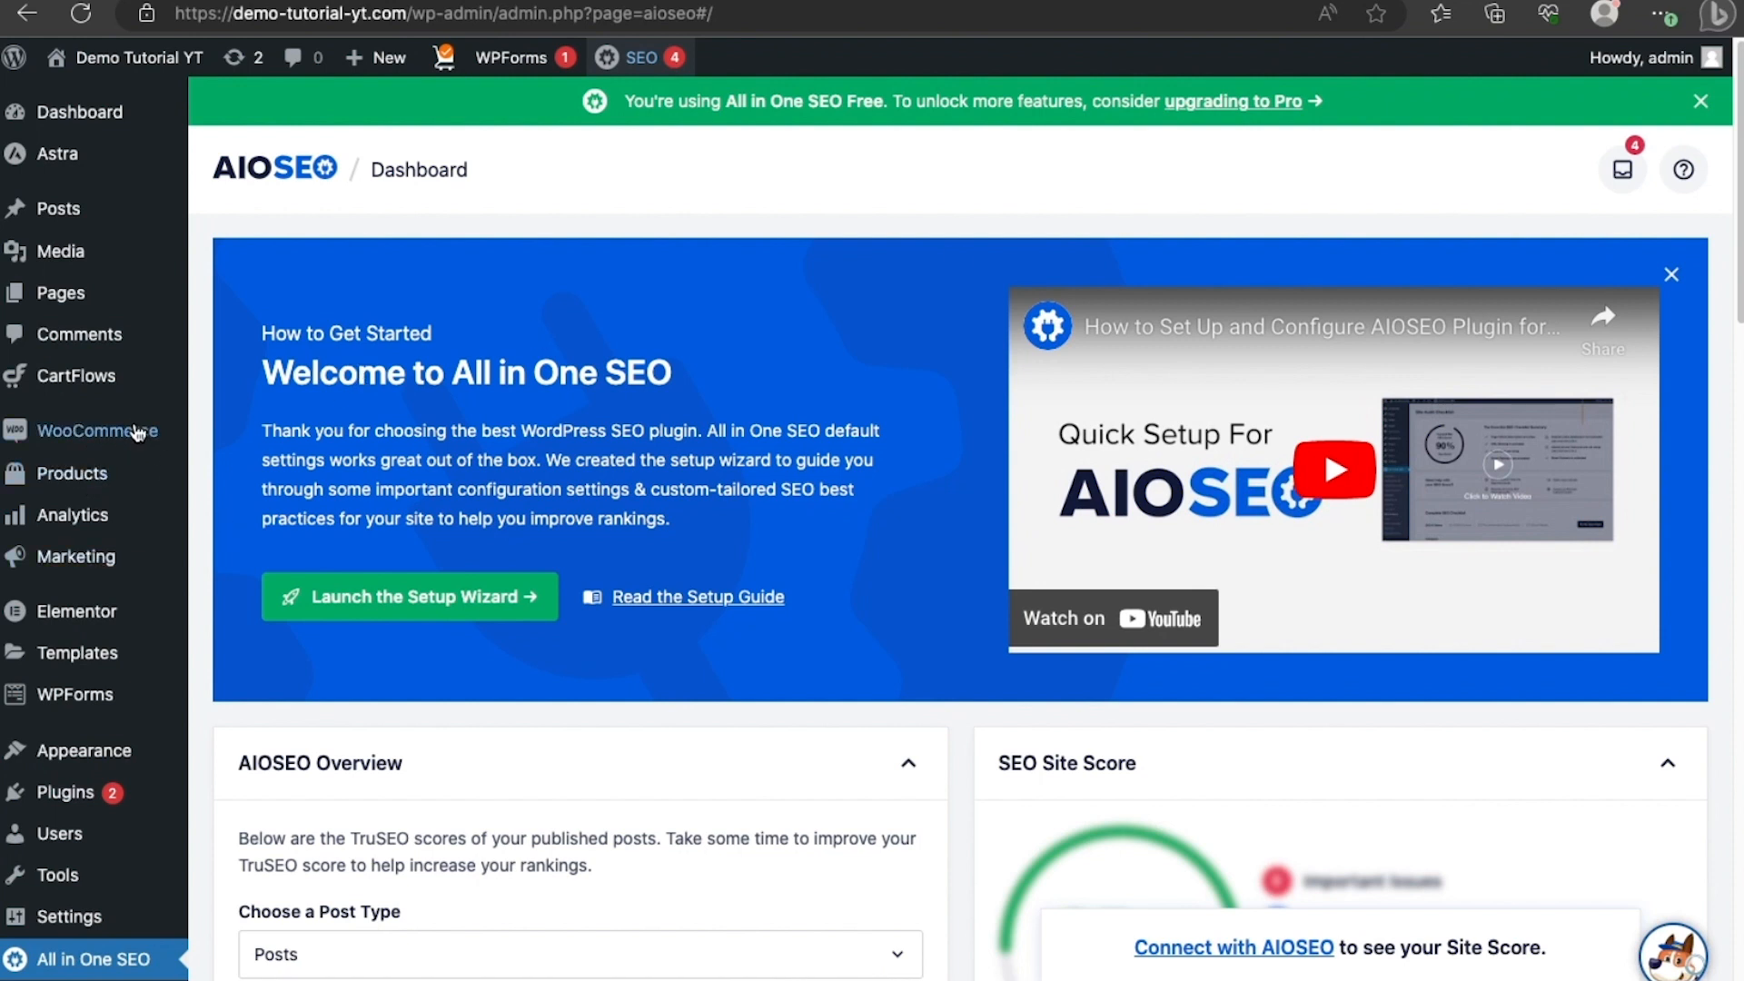
Open the WooCommerce reports and examine the sales, orders and coupon figures for the last 7 days.
mouse_move(137, 434)
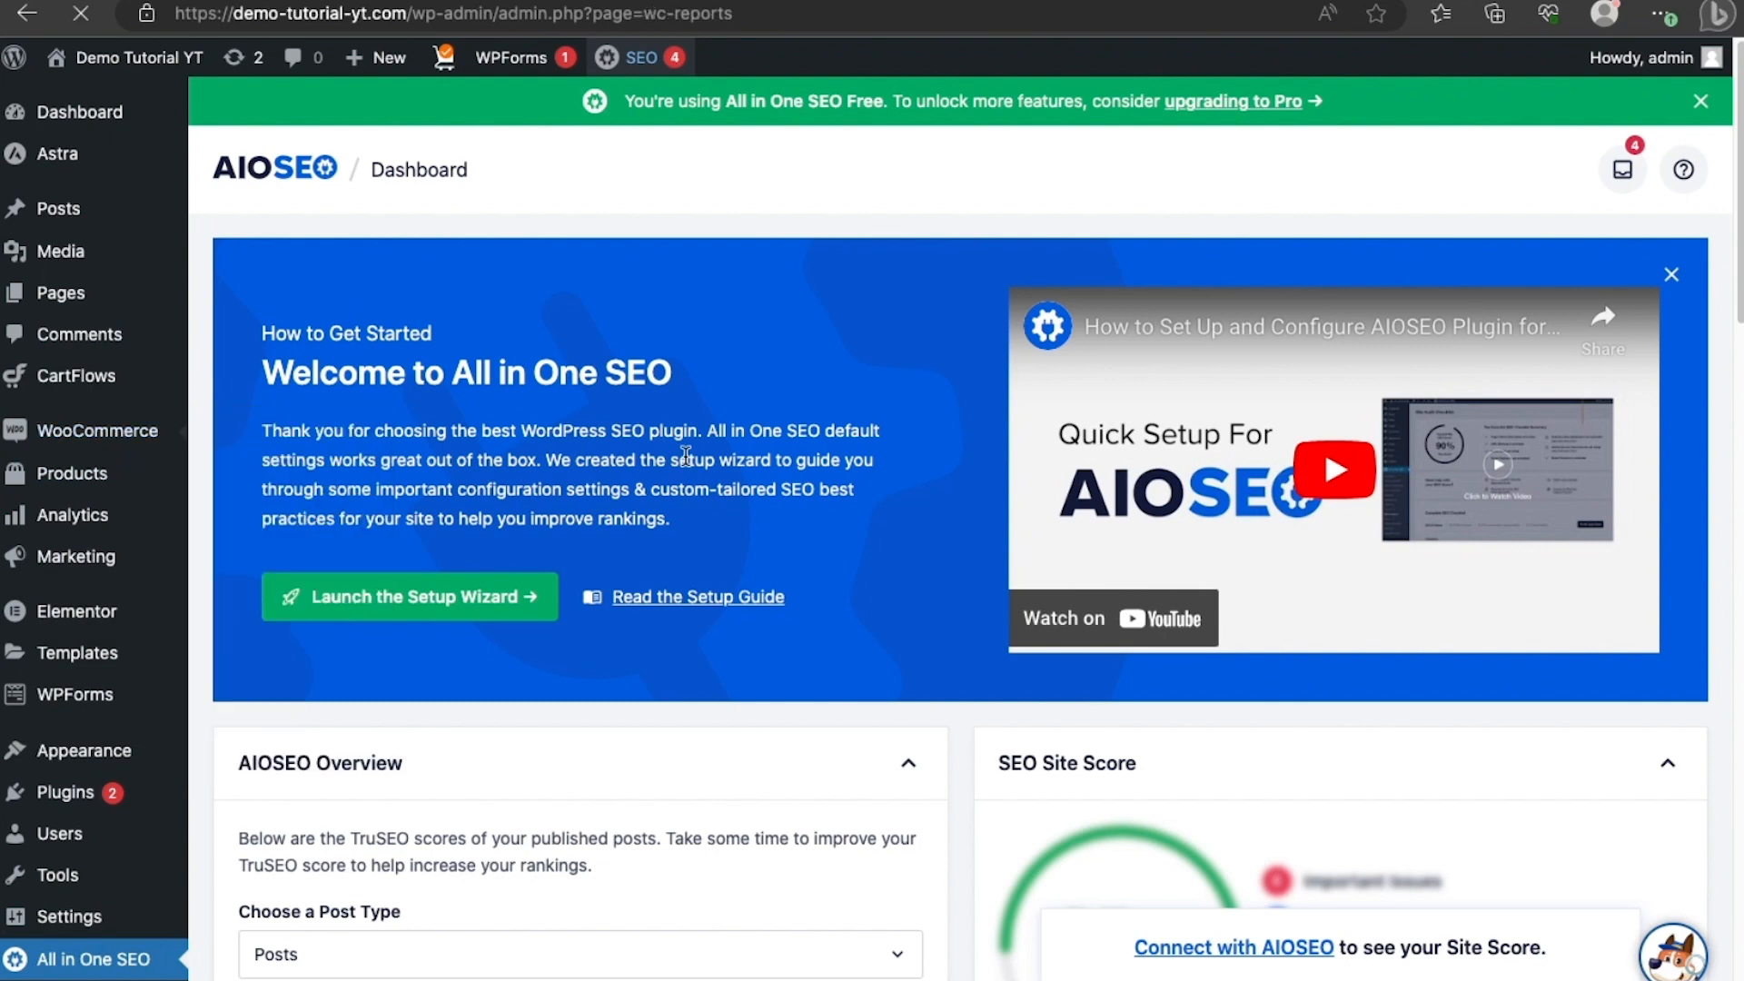
scroll(763, 582, down, 5)
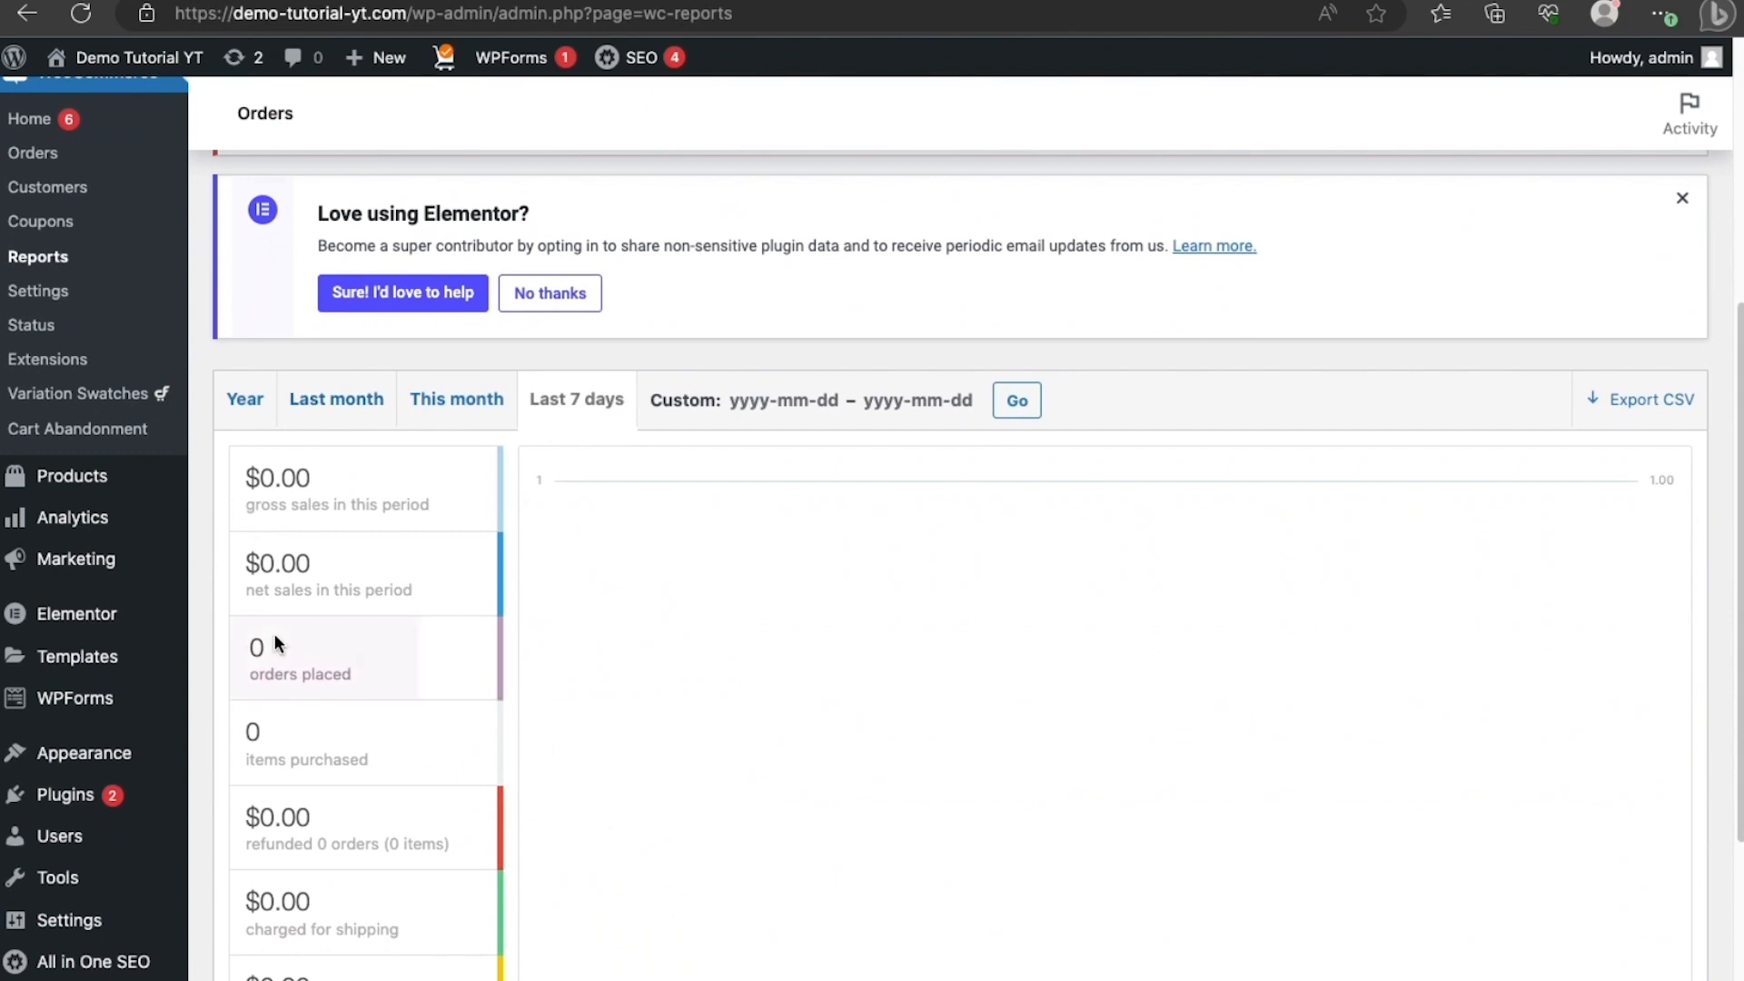
scroll(428, 760, down, 3)
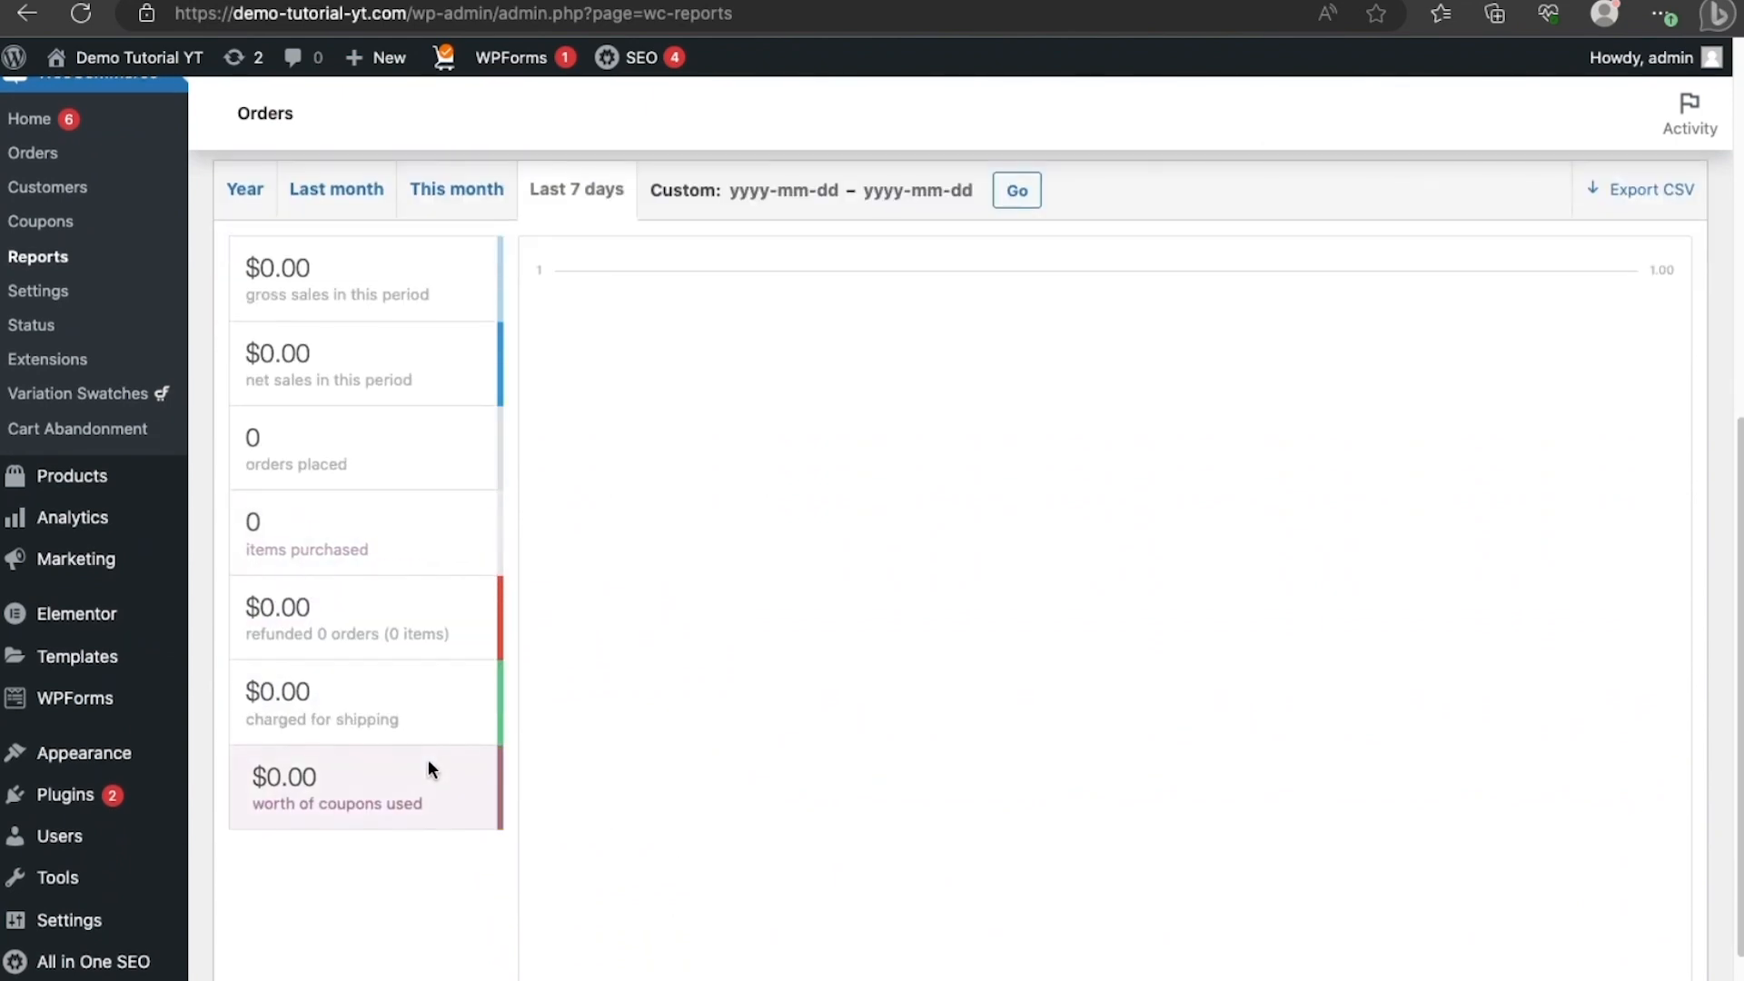
scroll(354, 702, up, 10)
scroll(355, 701, down, 1)
scroll(355, 701, down, 8)
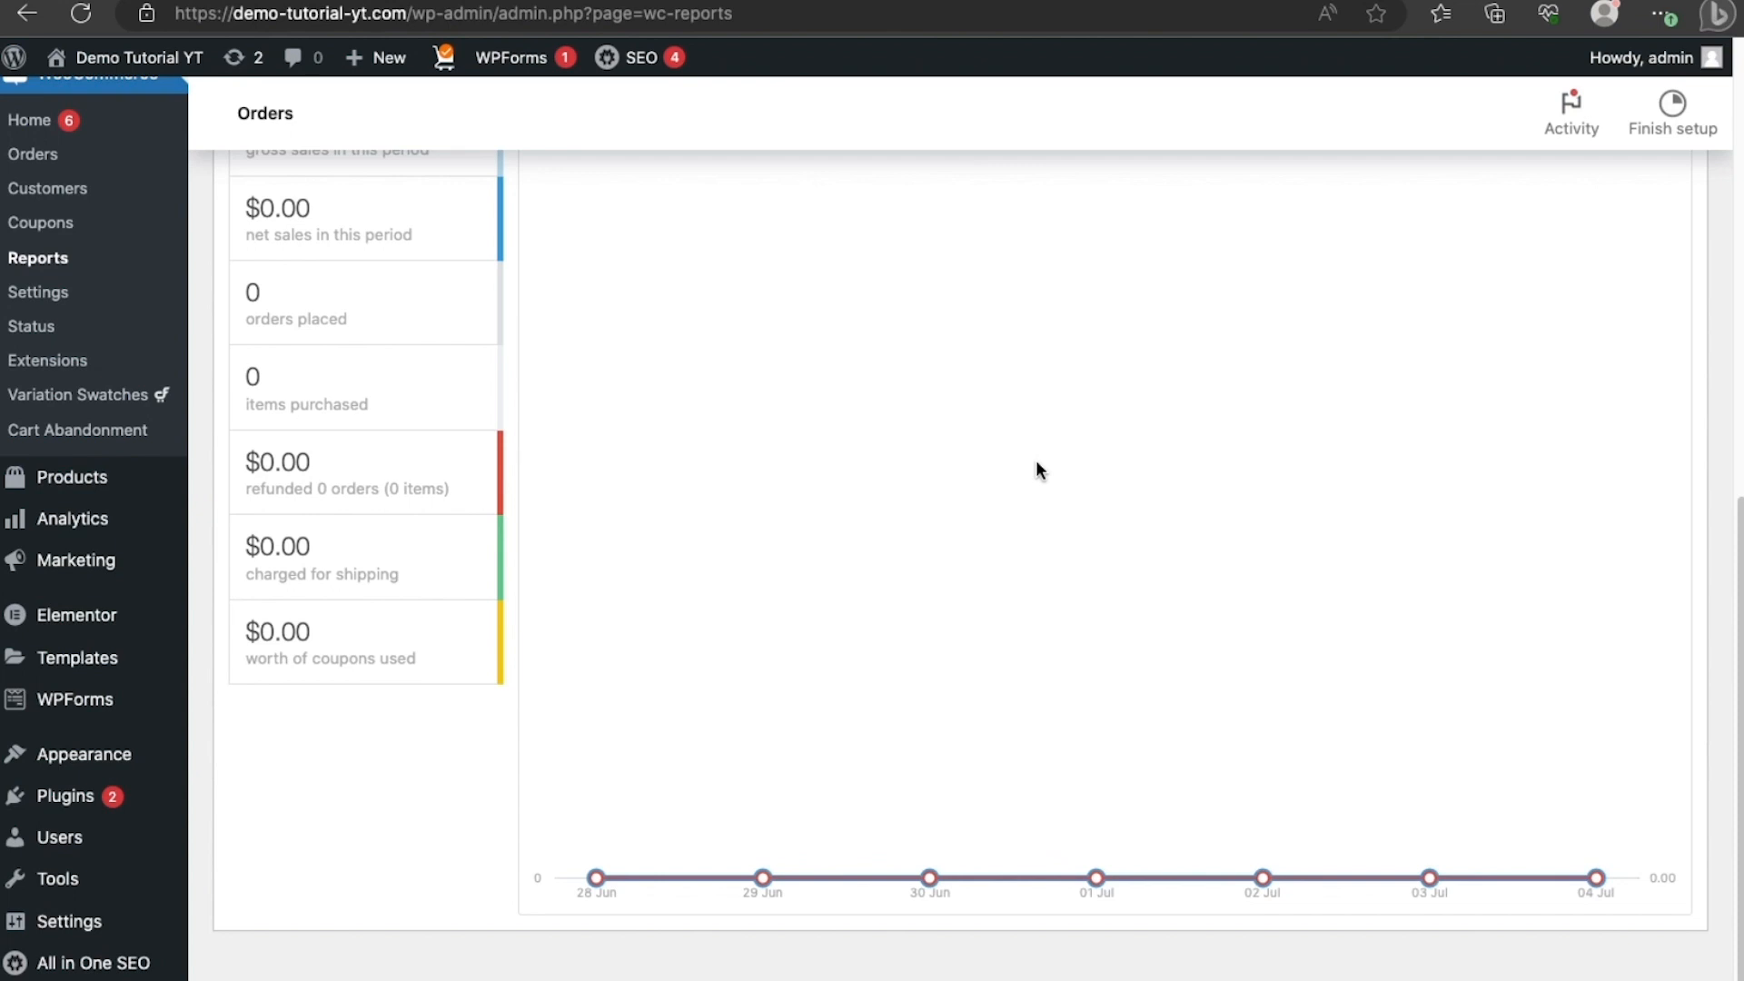
scroll(1036, 463, up, 7)
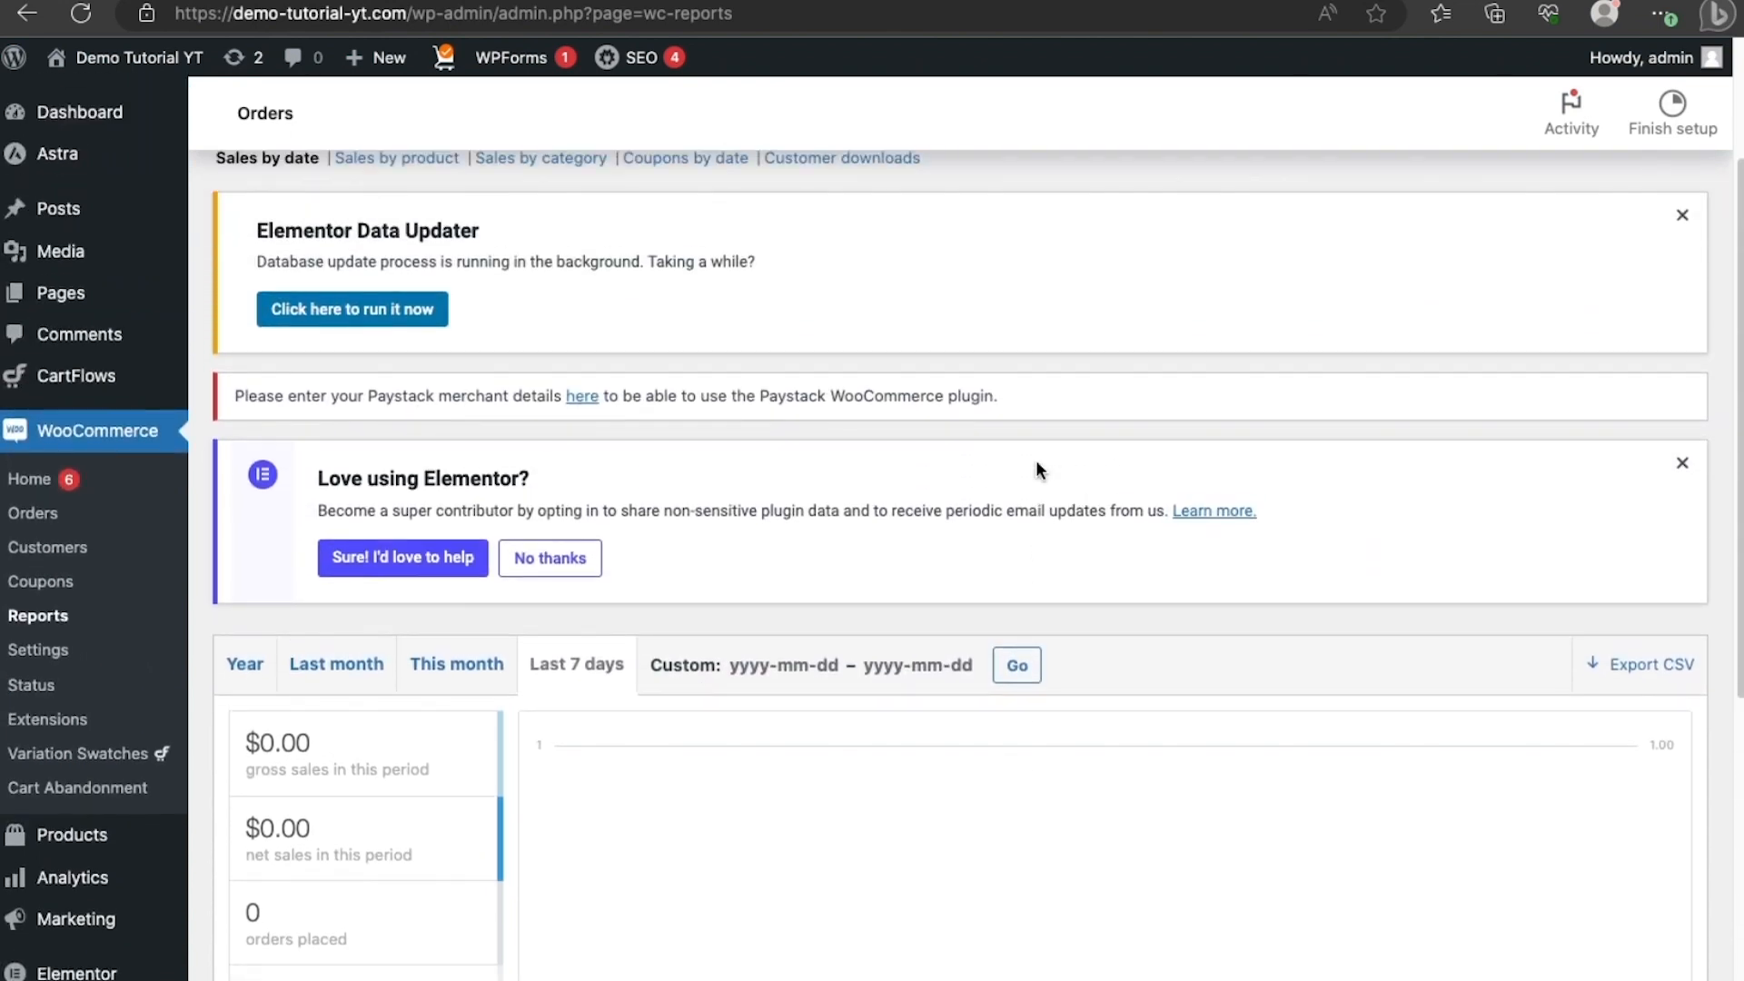